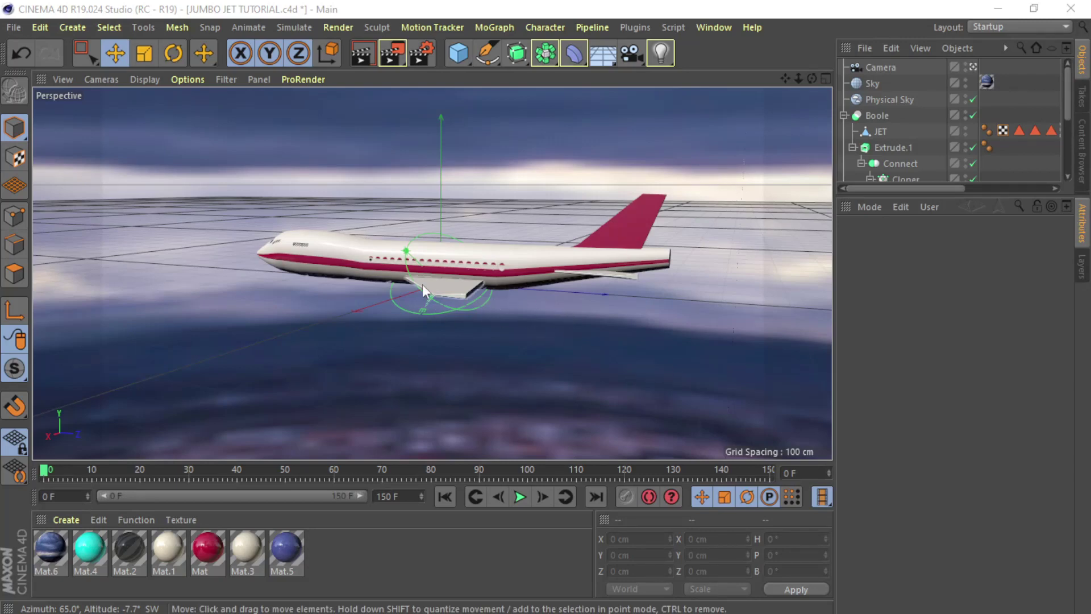
# Examine the finished jumbo jet model from several angles and inspect the Connect object in its hierarchy.
pyautogui.scroll(3, 459, 304)
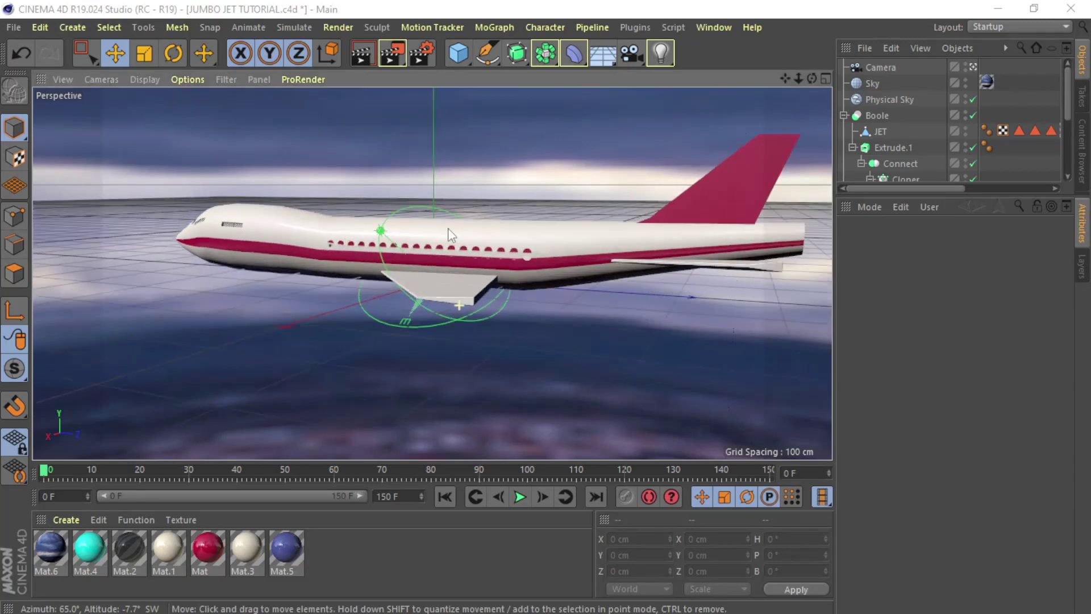
pyautogui.moveTo(812, 79); pyautogui.dragTo(479, 322)
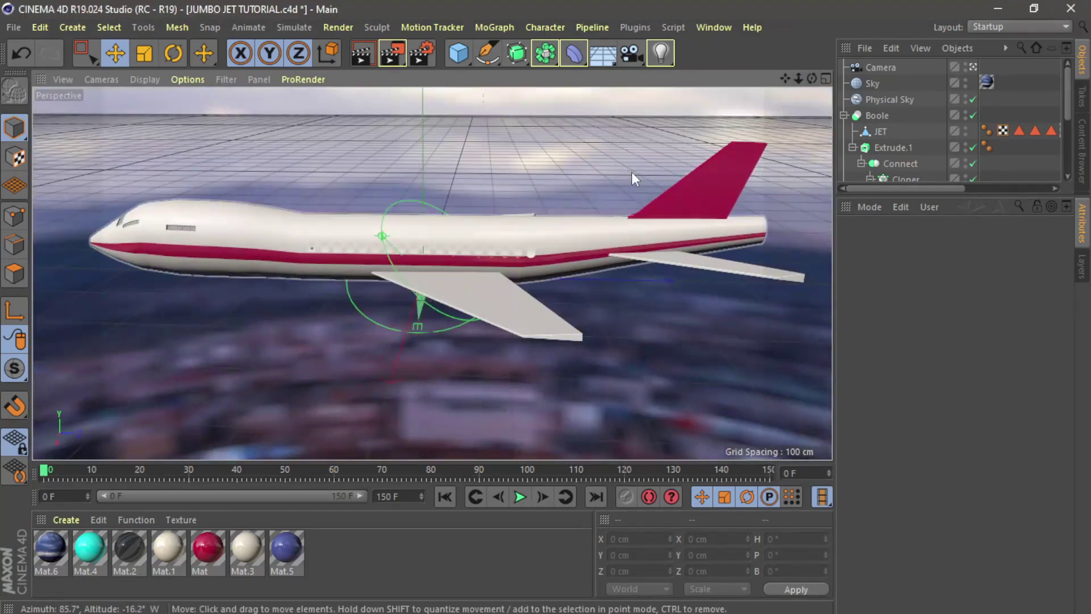
pyautogui.moveTo(813, 79); pyautogui.dragTo(888, 93)
pyautogui.scroll(3, 450, 273)
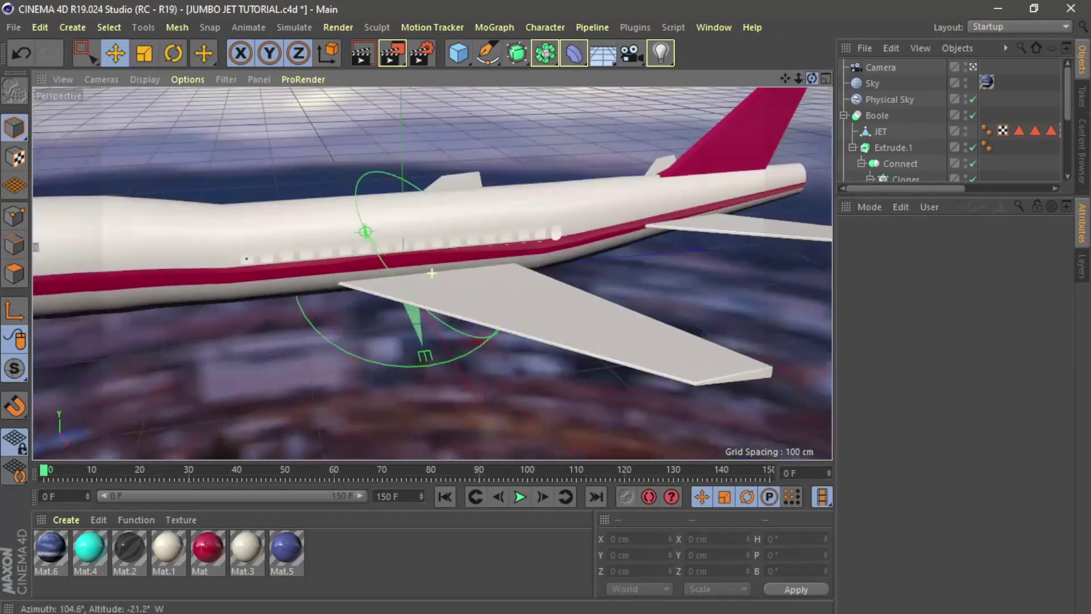
pyautogui.moveTo(798, 80); pyautogui.dragTo(413, 260)
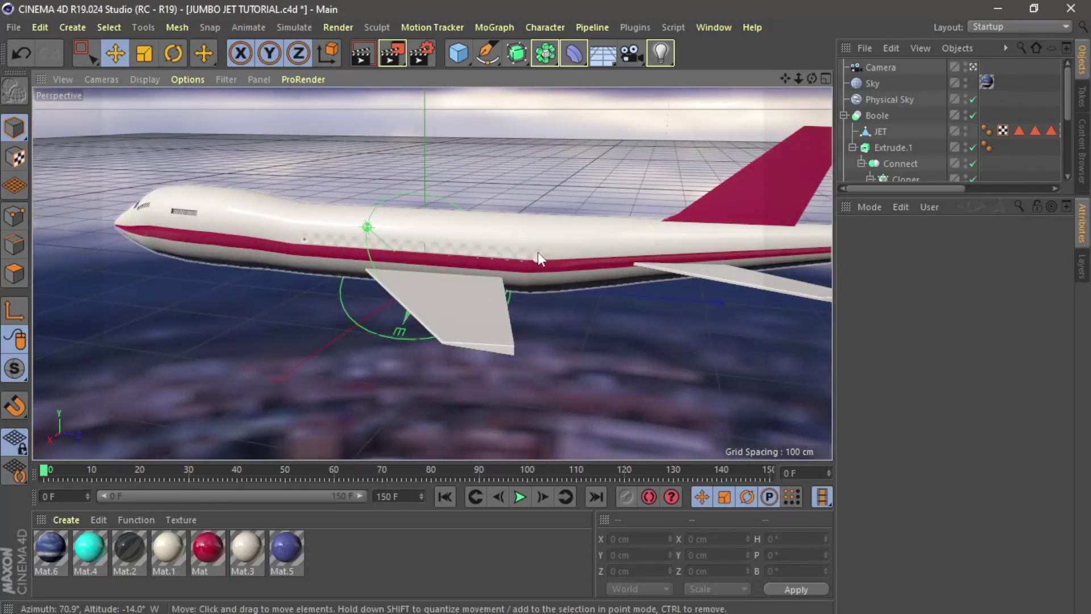
pyautogui.moveTo(810, 79); pyautogui.dragTo(253, 294)
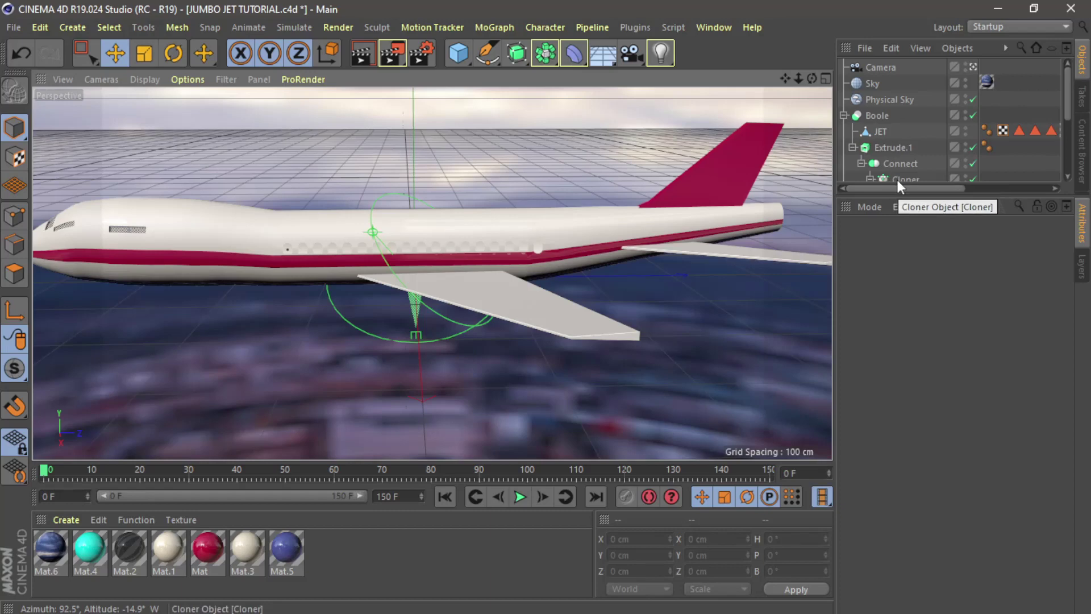
pyautogui.moveTo(914, 201); pyautogui.dragTo(912, 313)
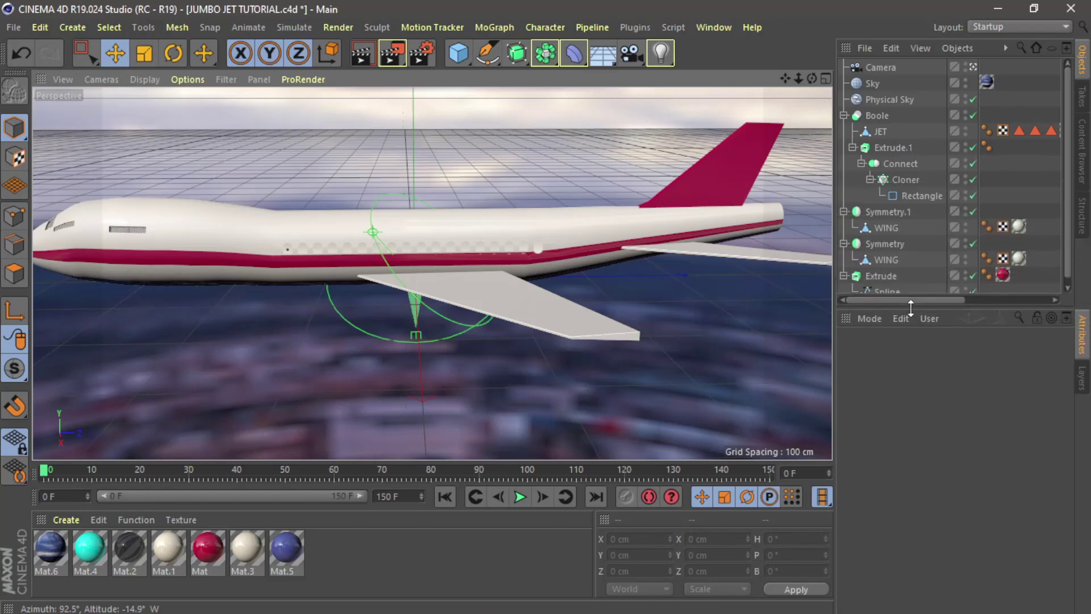
pyautogui.click(901, 164)
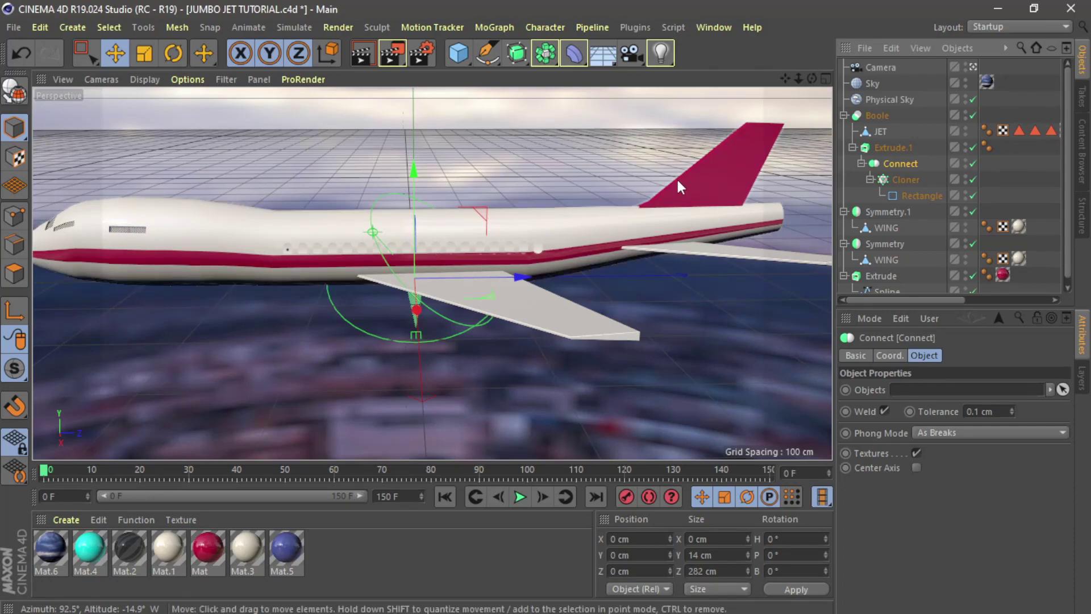
pyautogui.scroll(4, 457, 314)
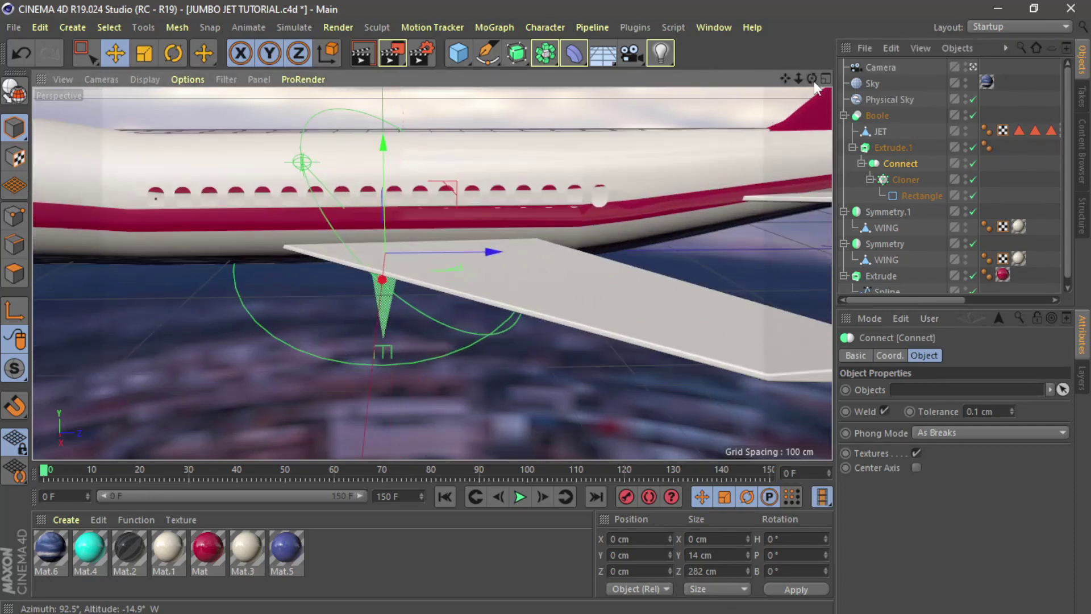
pyautogui.moveTo(812, 79); pyautogui.dragTo(744, 83)
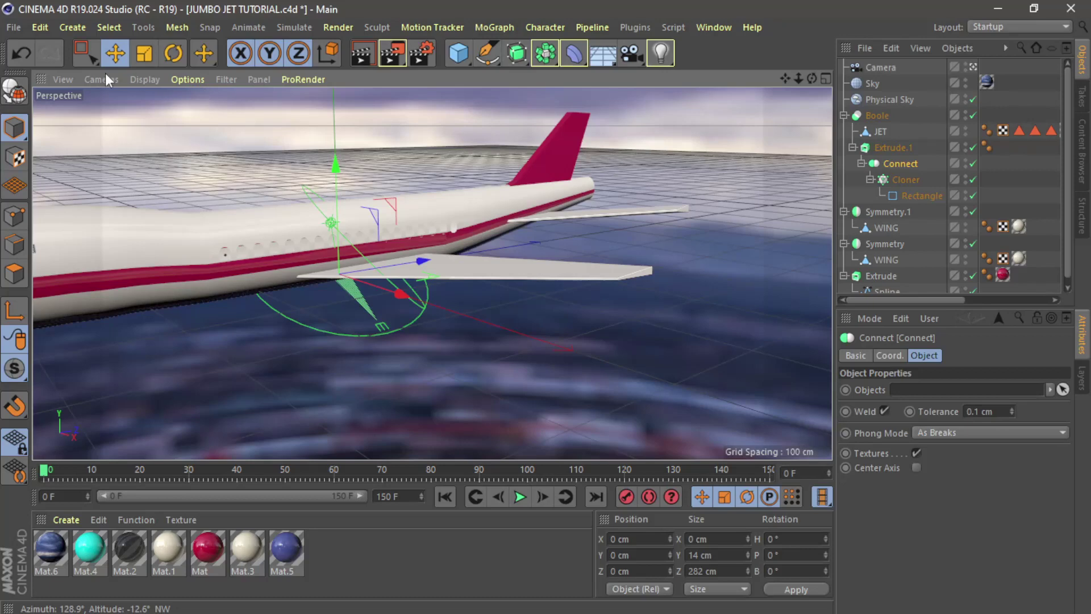
# Create a new empty project and add a Tube primitive.
pyautogui.click(13, 28)
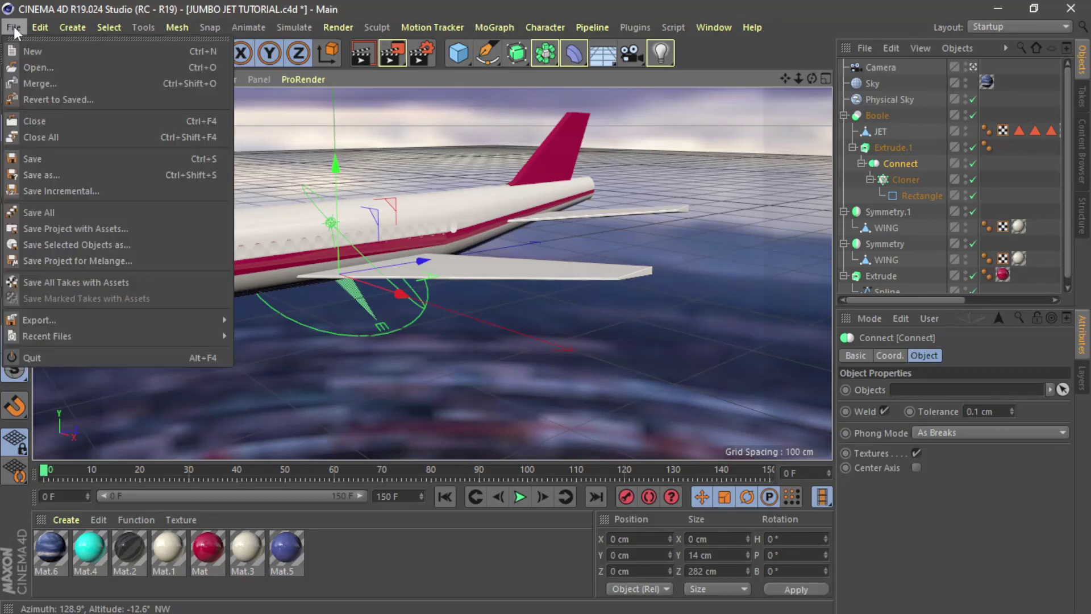
pyautogui.click(39, 52)
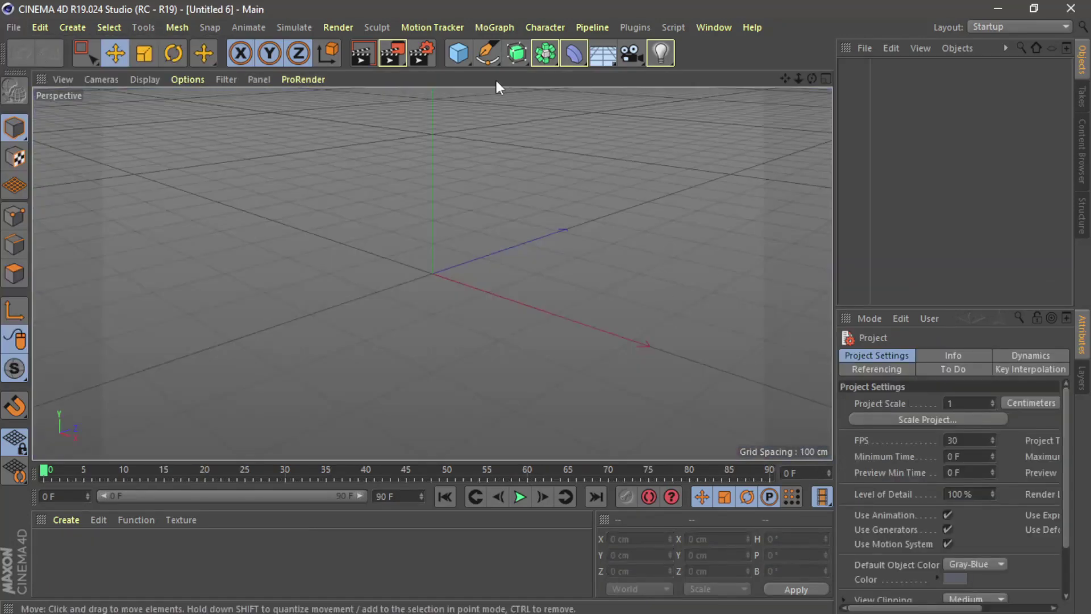
pyautogui.click(458, 57)
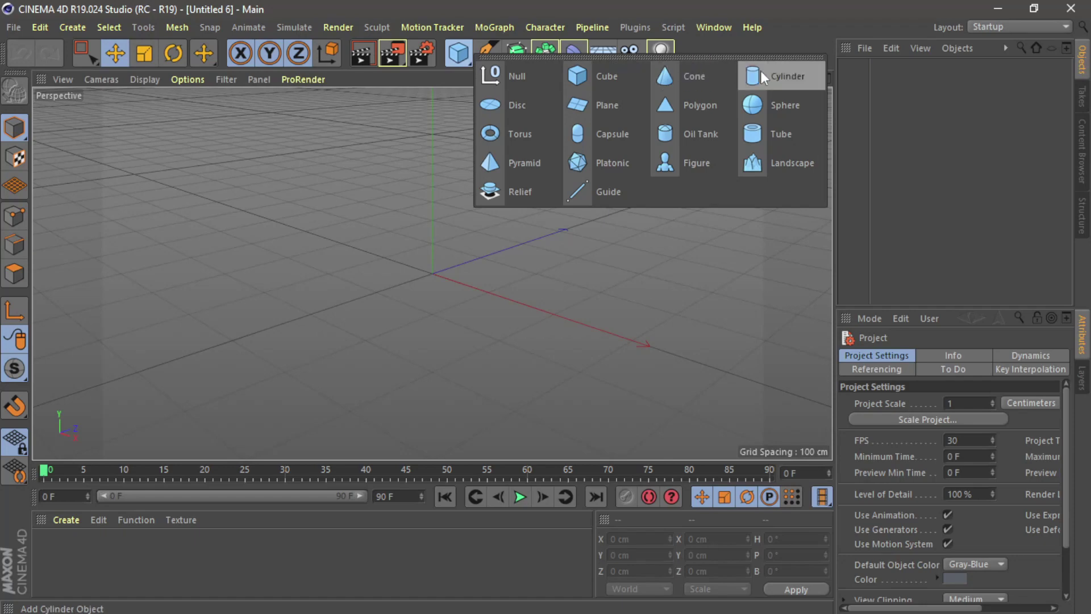
pyautogui.click(782, 141)
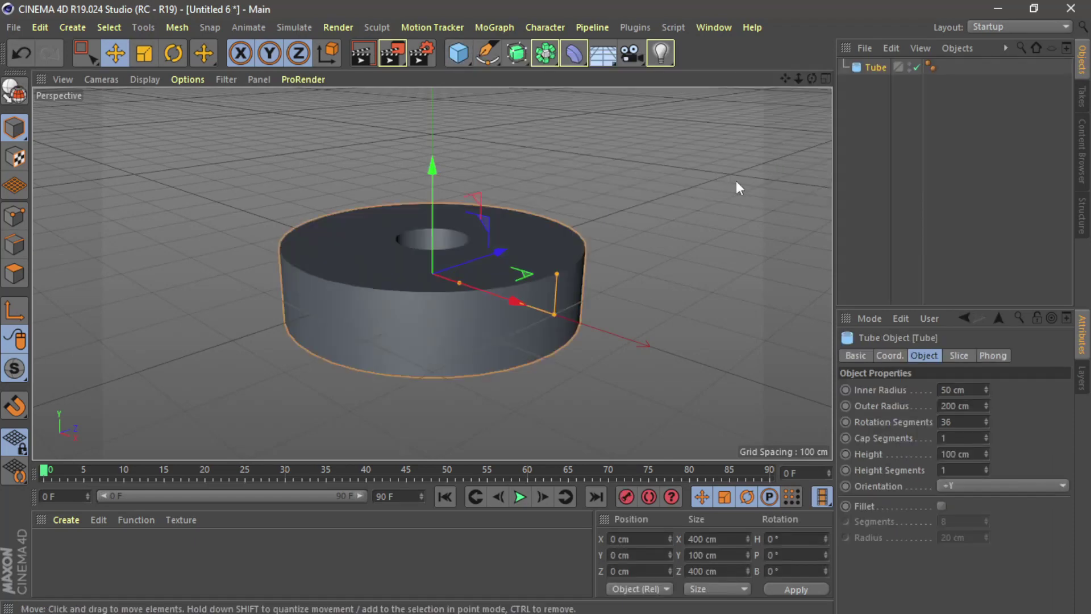
# Orient the tube along +Z and reshape it to an outer radius of about 91 cm and a height of about 361 cm.
pyautogui.click(968, 488)
pyautogui.click(958, 564)
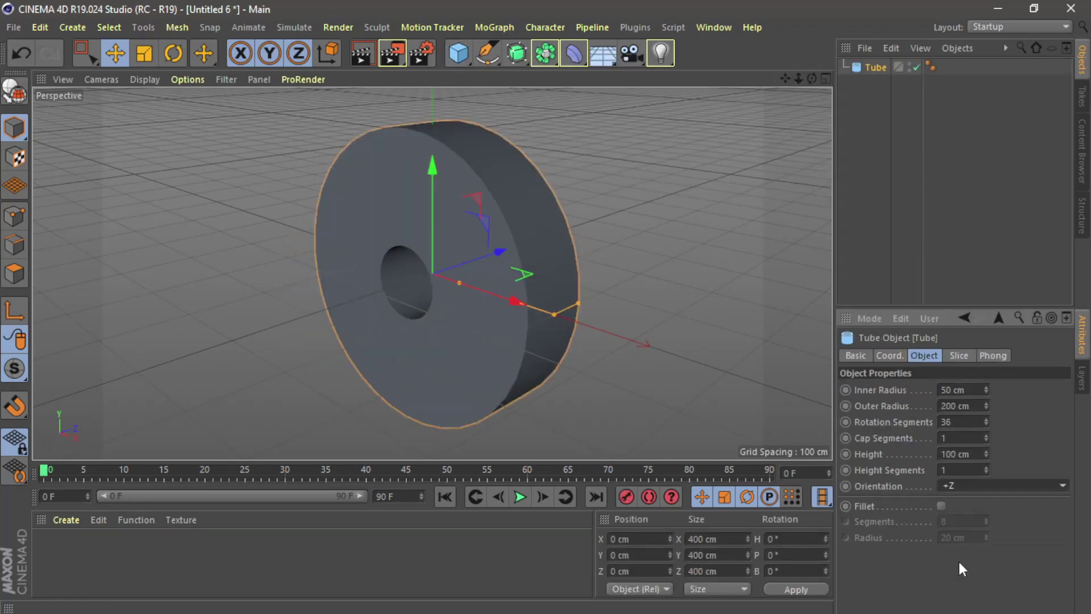
pyautogui.moveTo(552, 320); pyautogui.dragTo(564, 259)
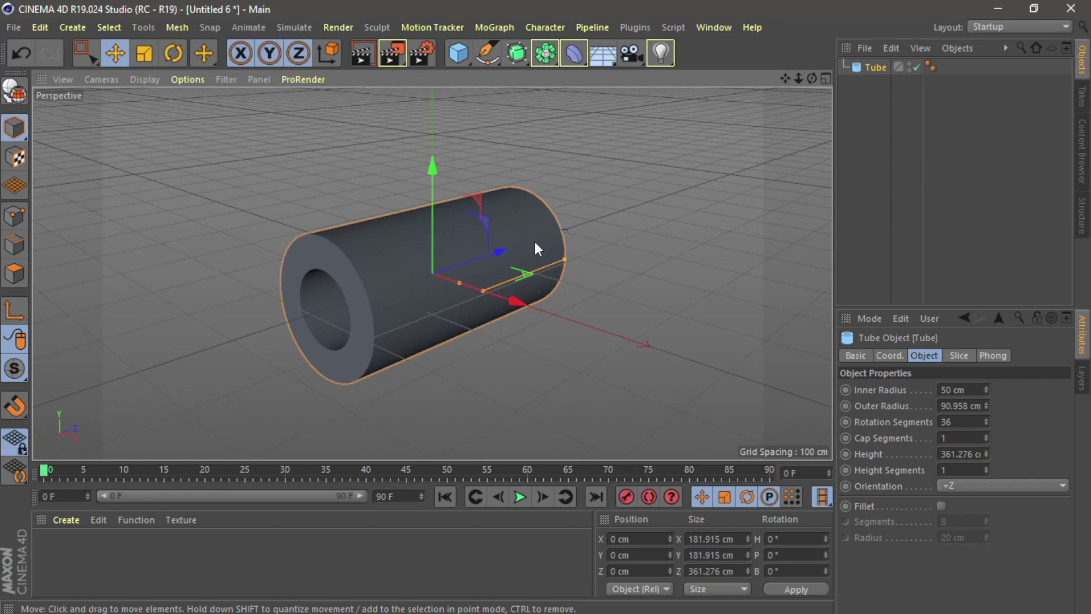
# Set the tube's rotation segments to 100 and convert it to an editable polygon object.
pyautogui.moveTo(987, 421); pyautogui.dragTo(987, 398)
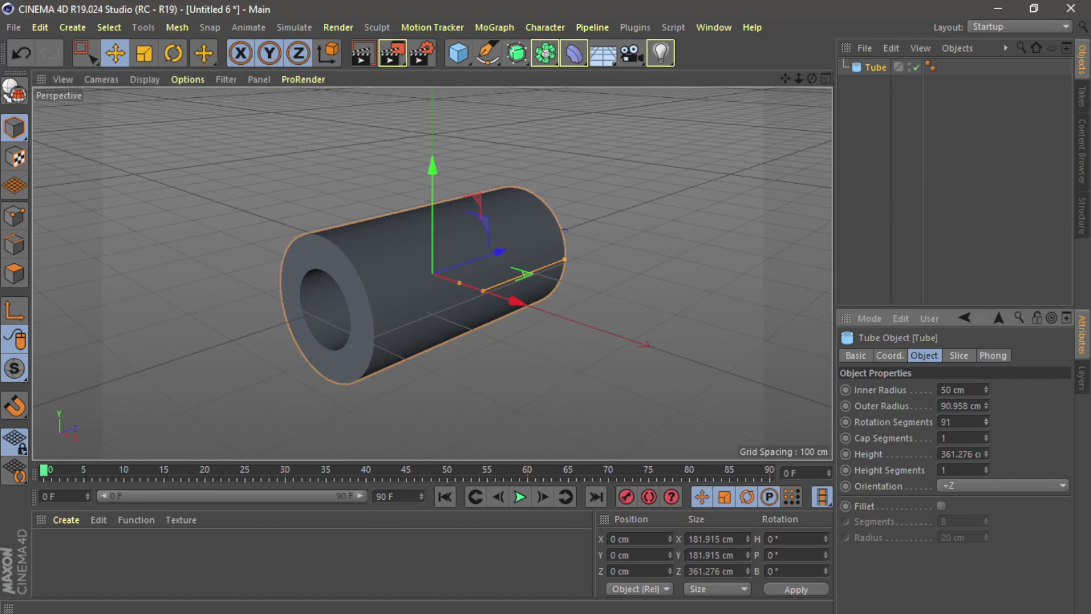
pyautogui.write('100')
pyautogui.press('Return')
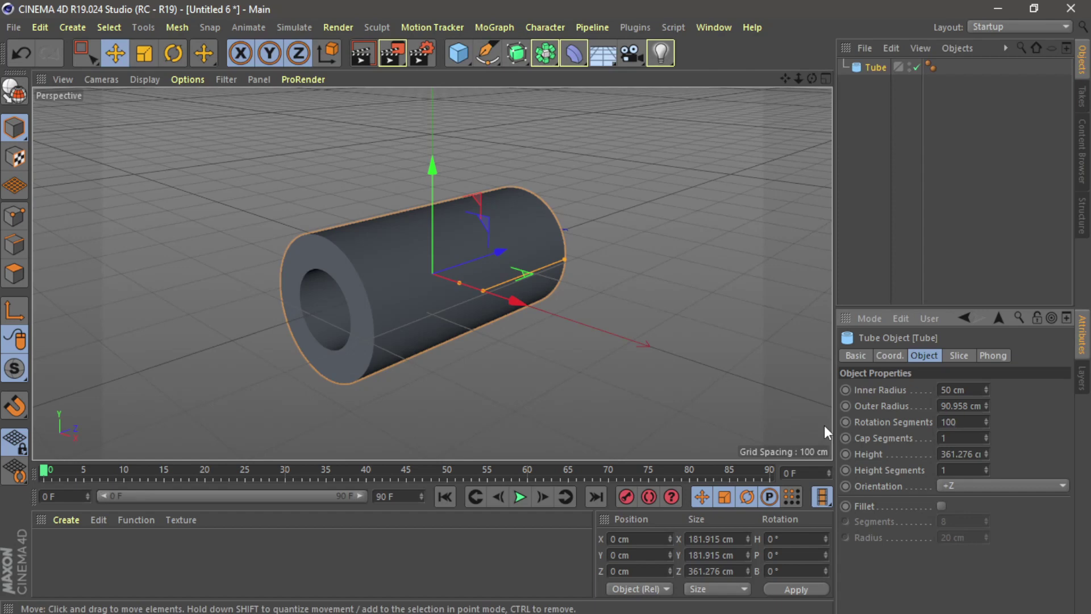
pyautogui.moveTo(811, 78); pyautogui.dragTo(762, 91)
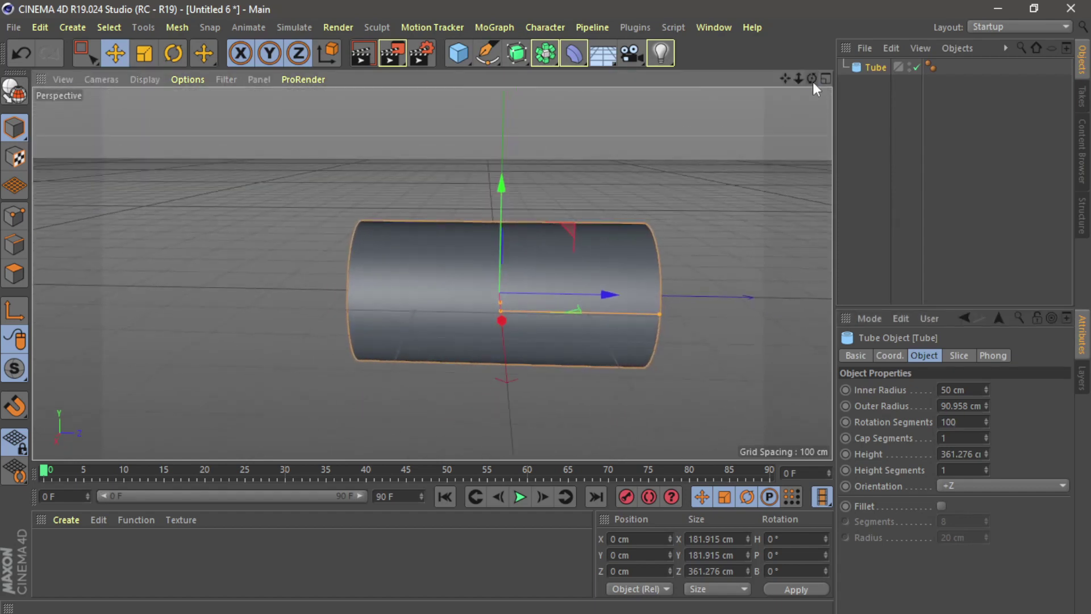
pyautogui.click(14, 91)
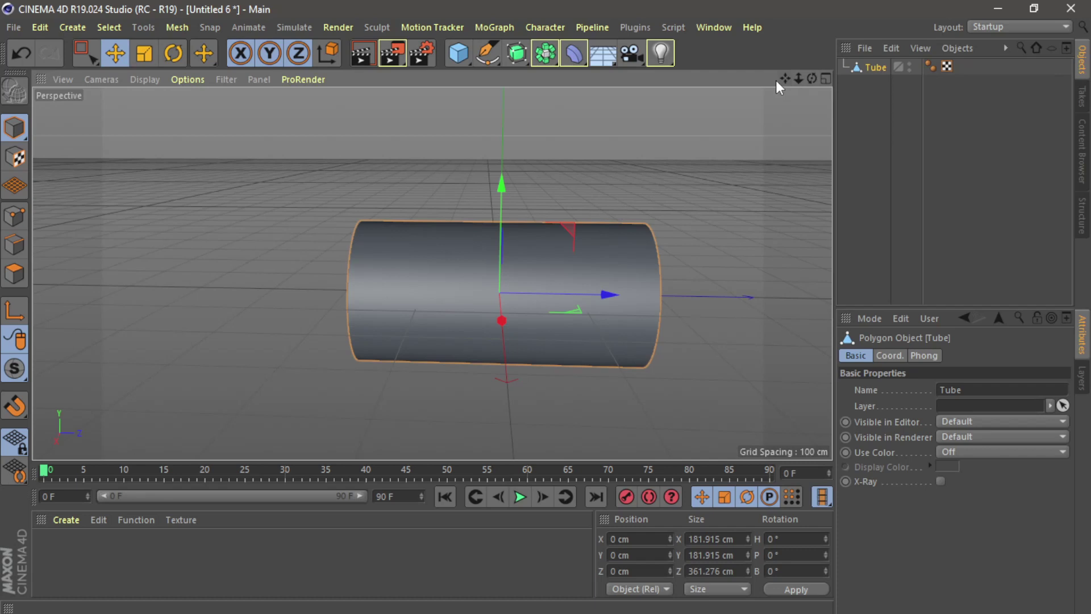
# Draw a closed Bezier spline along the tube's upper edge in the Right view, with a curved front and straight top, rear and base.
pyautogui.moveTo(784, 79); pyautogui.dragTo(728, 73)
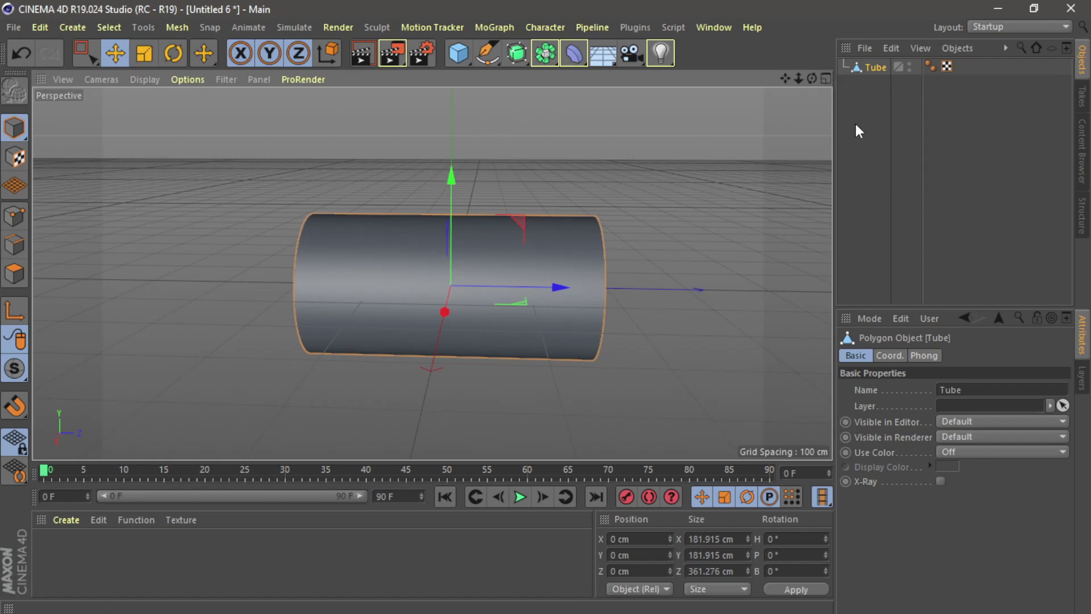
pyautogui.click(825, 77)
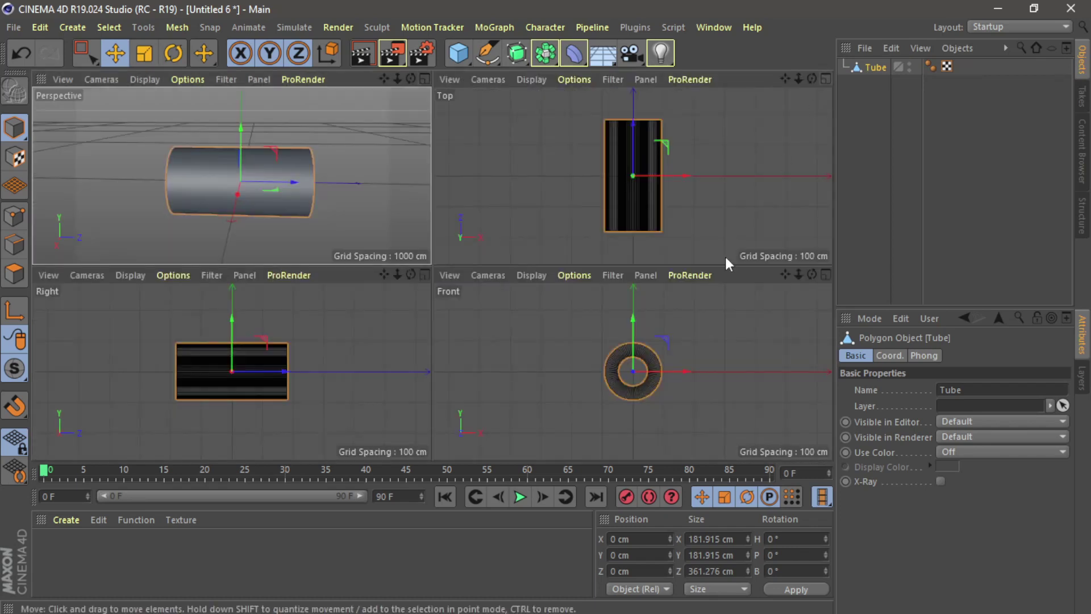
pyautogui.click(426, 274)
pyautogui.scroll(4, 519, 239)
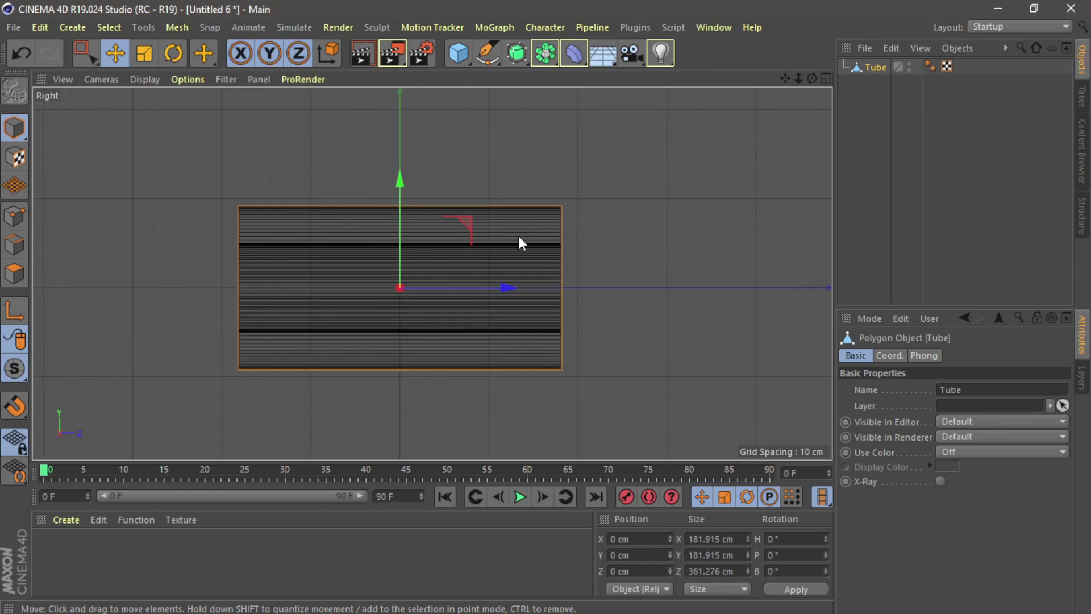
pyautogui.moveTo(786, 79); pyautogui.dragTo(807, 113)
pyautogui.click(489, 54)
pyautogui.scroll(2, 366, 188)
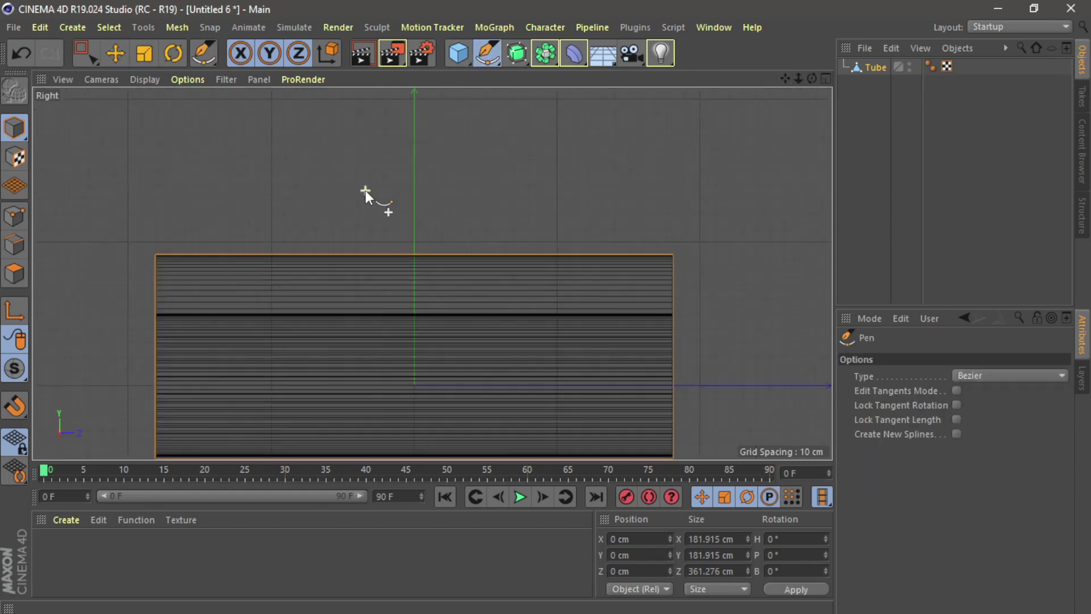
pyautogui.click(317, 254)
pyautogui.moveTo(391, 233); pyautogui.dragTo(402, 223)
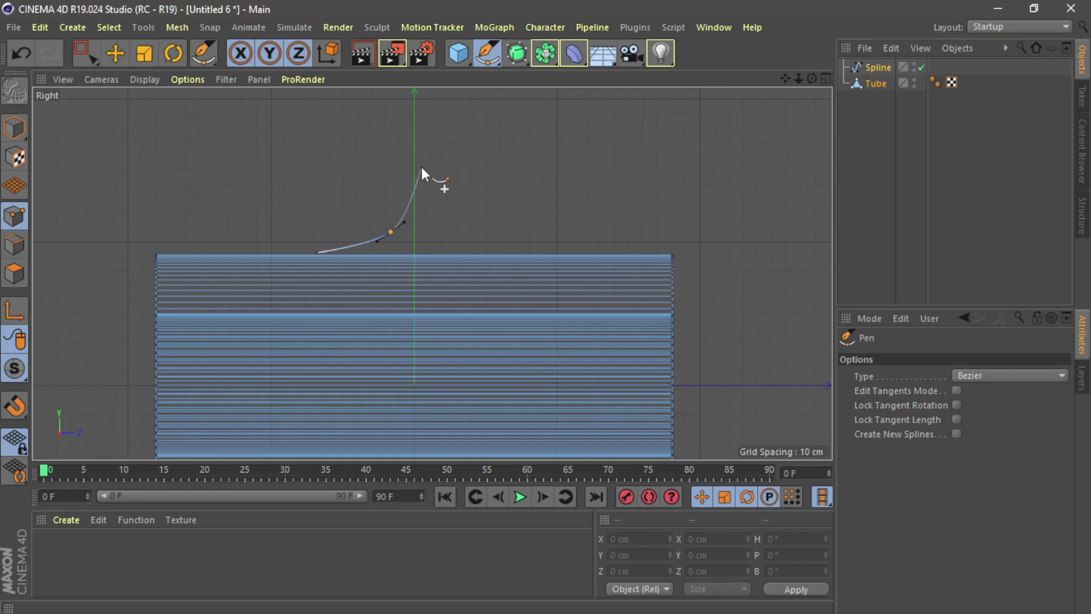
pyautogui.click(446, 167)
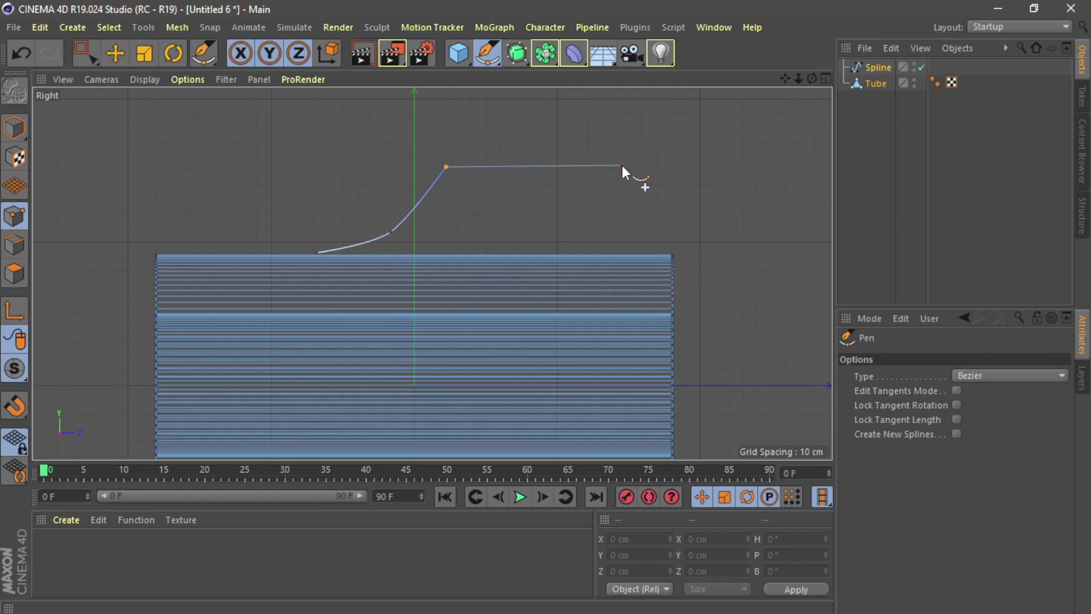
pyautogui.click(622, 165)
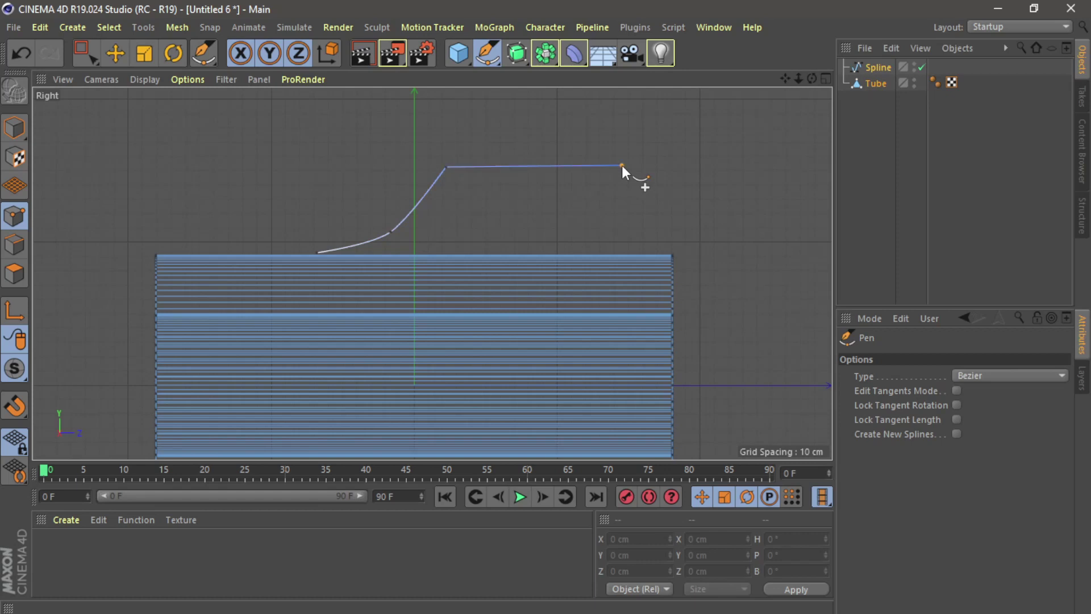
pyautogui.click(622, 251)
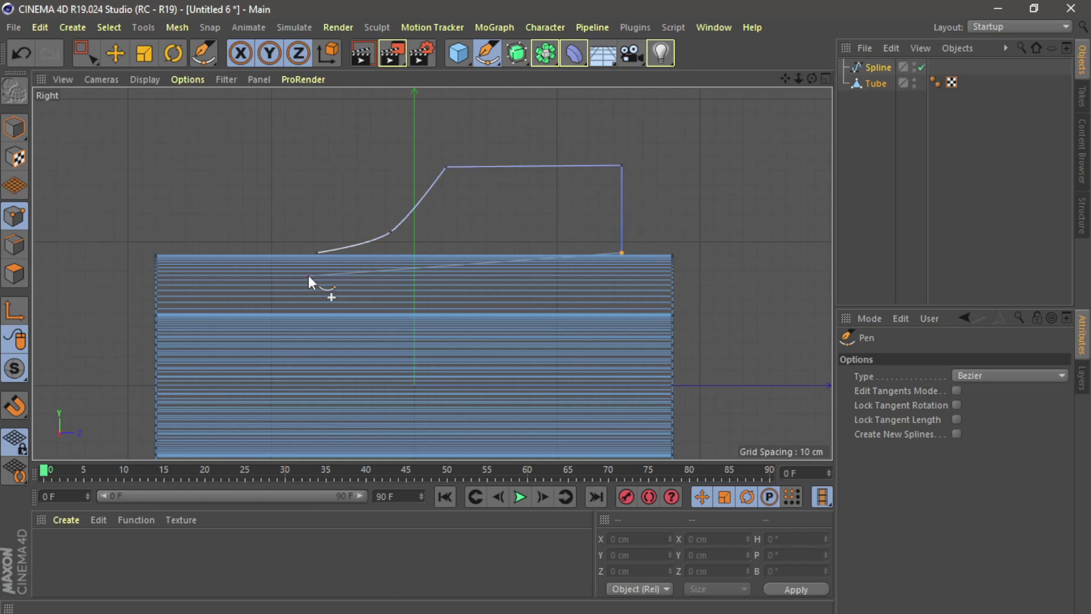
pyautogui.click(318, 252)
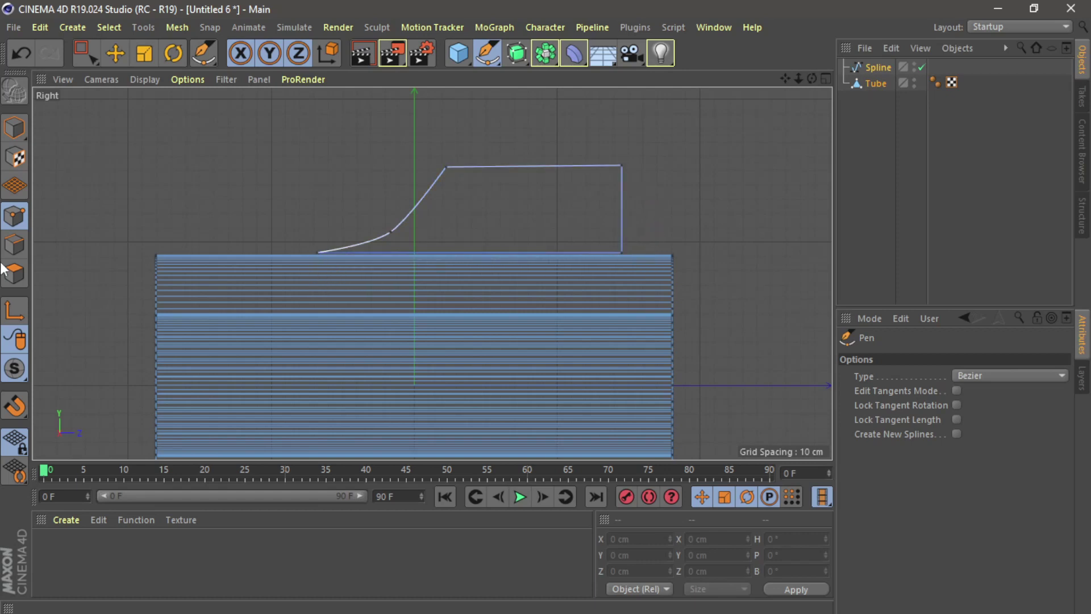
# Box-select the spline's points, smooth its curved front edge, and deselect everything in the Perspective view.
pyautogui.click(84, 53)
pyautogui.click(115, 53)
pyautogui.click(84, 52)
pyautogui.moveTo(260, 141); pyautogui.dragTo(635, 257)
pyautogui.press('F1')
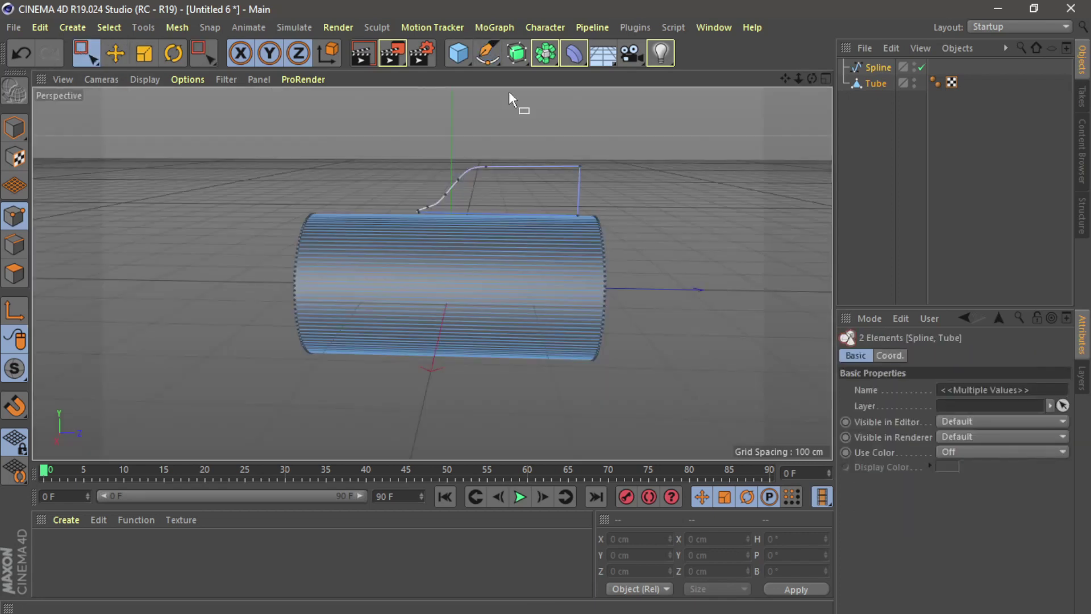
pyautogui.moveTo(812, 78); pyautogui.dragTo(807, 102)
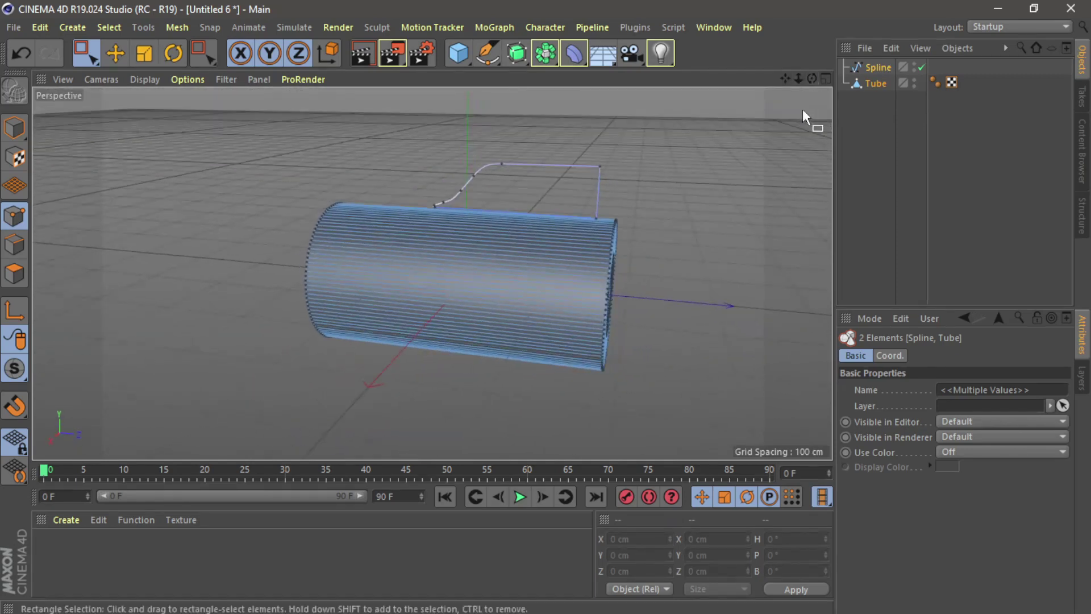
pyautogui.click(877, 115)
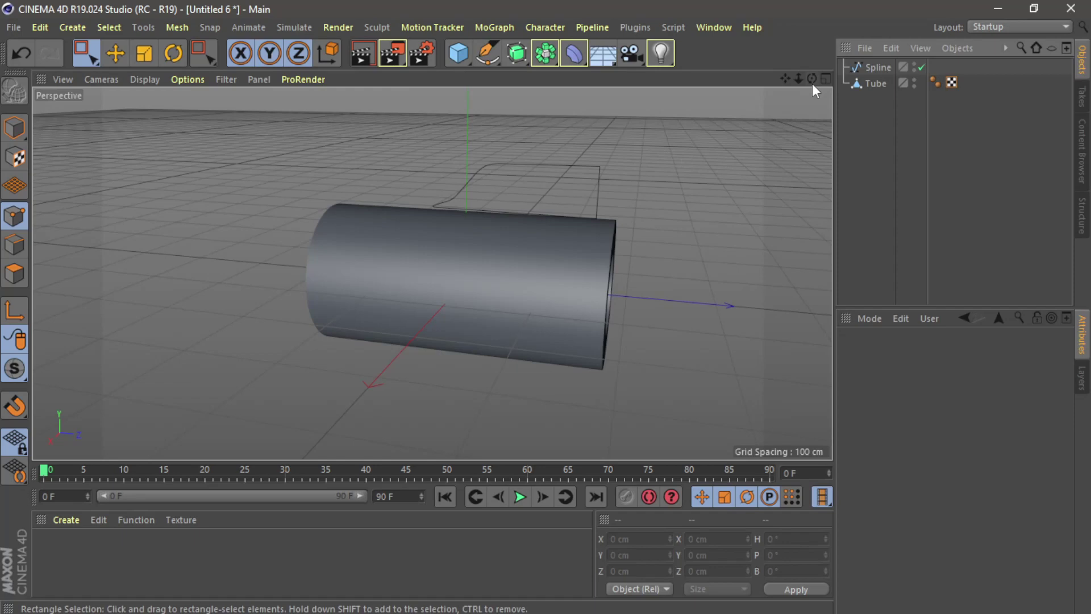
# Add an Extrude generator and make the spline its child.
pyautogui.moveTo(517, 53); pyautogui.dragTo(663, 84)
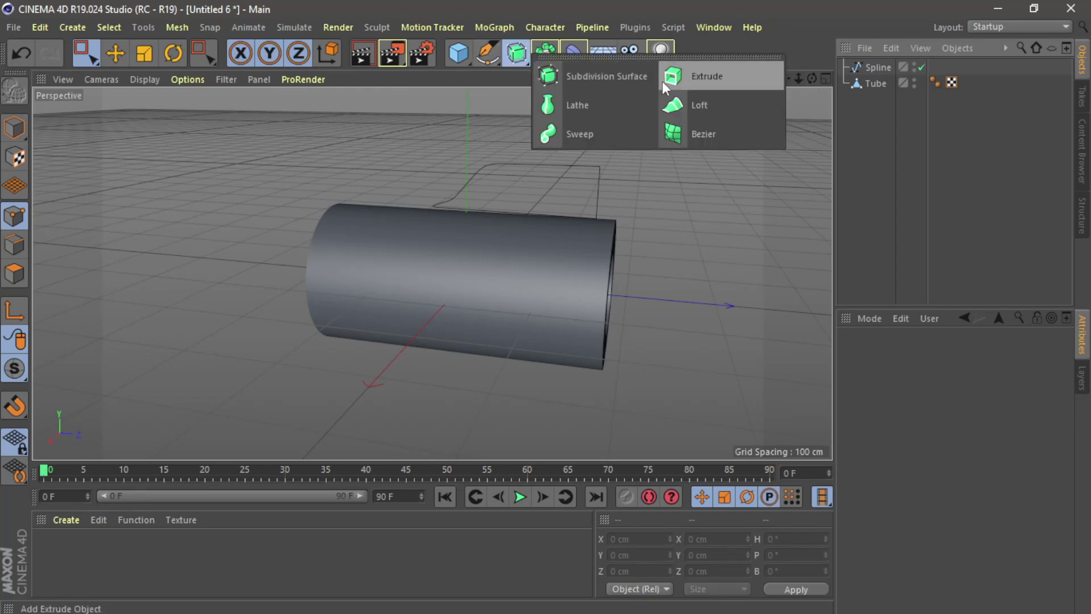
pyautogui.click(696, 83)
pyautogui.moveTo(882, 66); pyautogui.dragTo(883, 67)
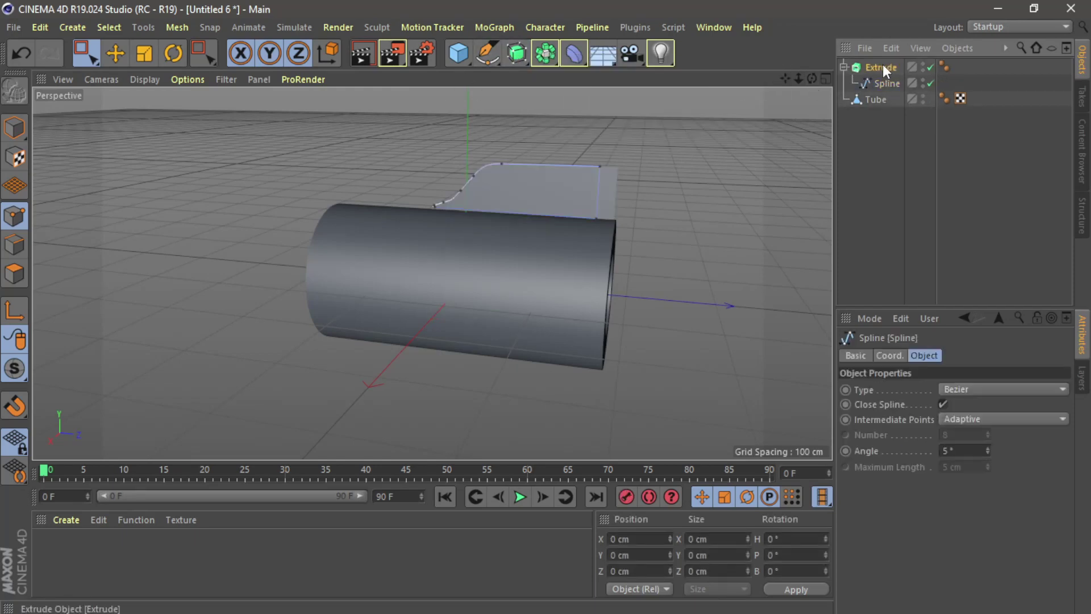
# Set the Extrude object's movement to 14 cm on the Y axis and 0 cm on the Z axis.
pyautogui.click(883, 67)
pyautogui.moveTo(810, 79); pyautogui.dragTo(798, 102)
pyautogui.moveTo(1027, 389); pyautogui.dragTo(1028, 379)
pyautogui.press('z')
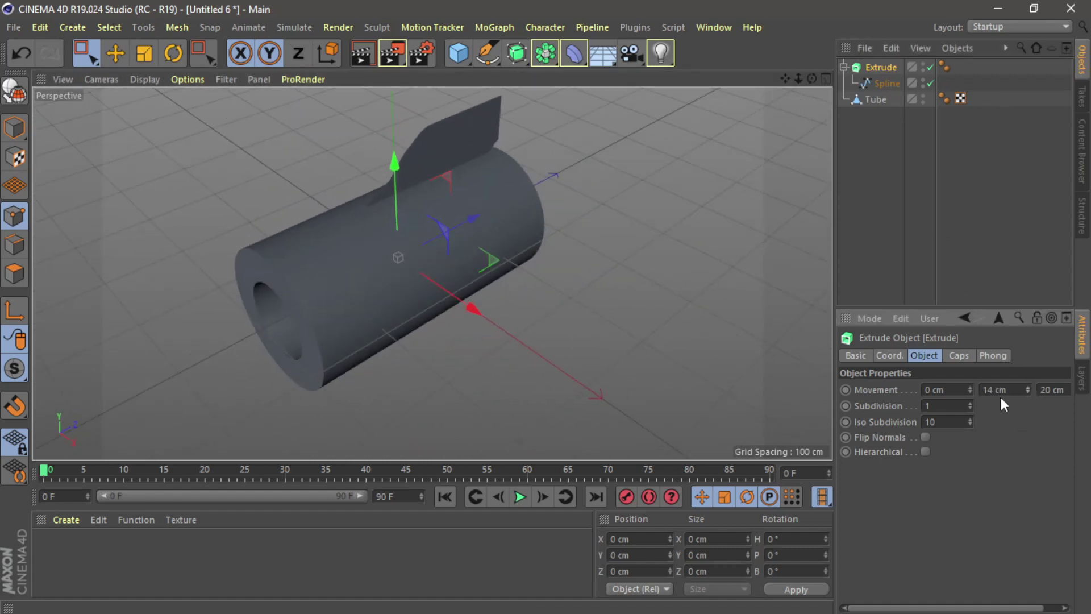
pyautogui.hotkey('ctrl', 'a')
pyautogui.write('0')
pyautogui.press('Return')
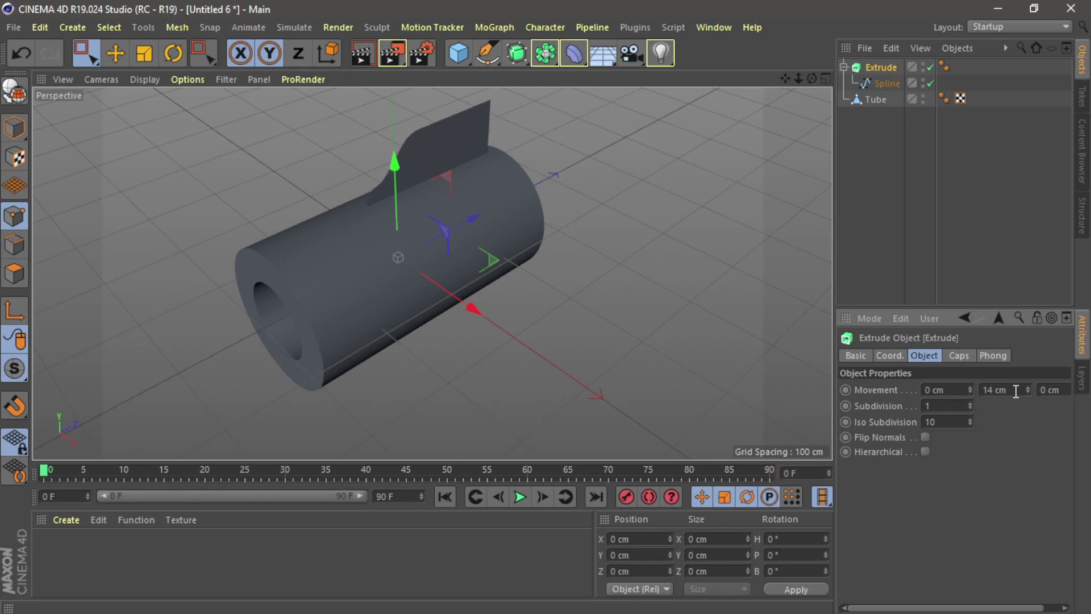
# Set the Extrude object's movement to 0 cm on the Y axis and 17 cm on the X axis.
pyautogui.moveTo(1016, 391); pyautogui.dragTo(823, 391)
pyautogui.write('0')
pyautogui.press('Return')
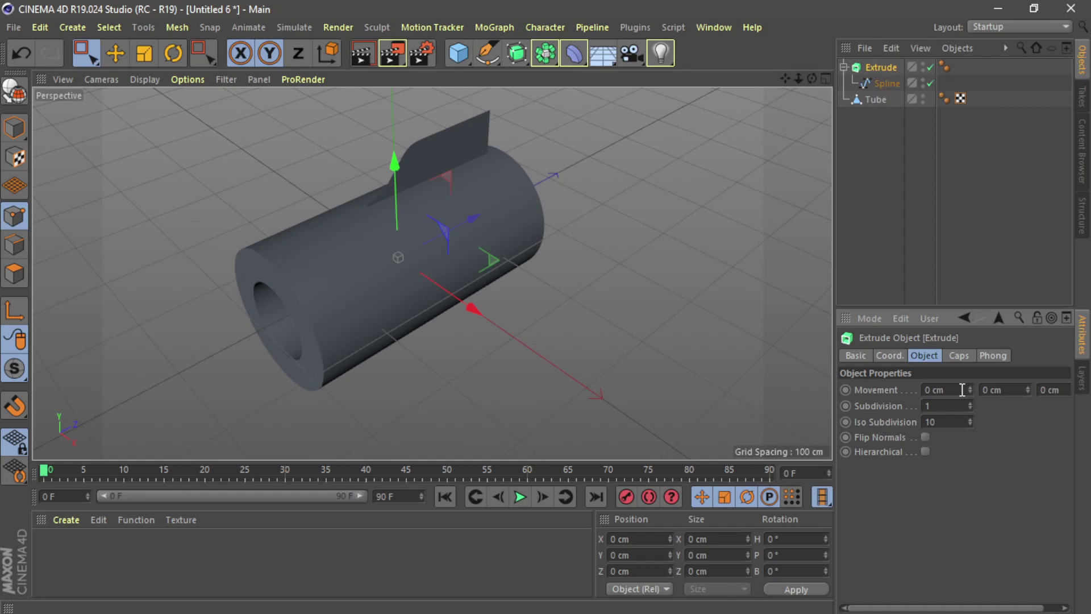
pyautogui.moveTo(970, 385); pyautogui.dragTo(969, 375)
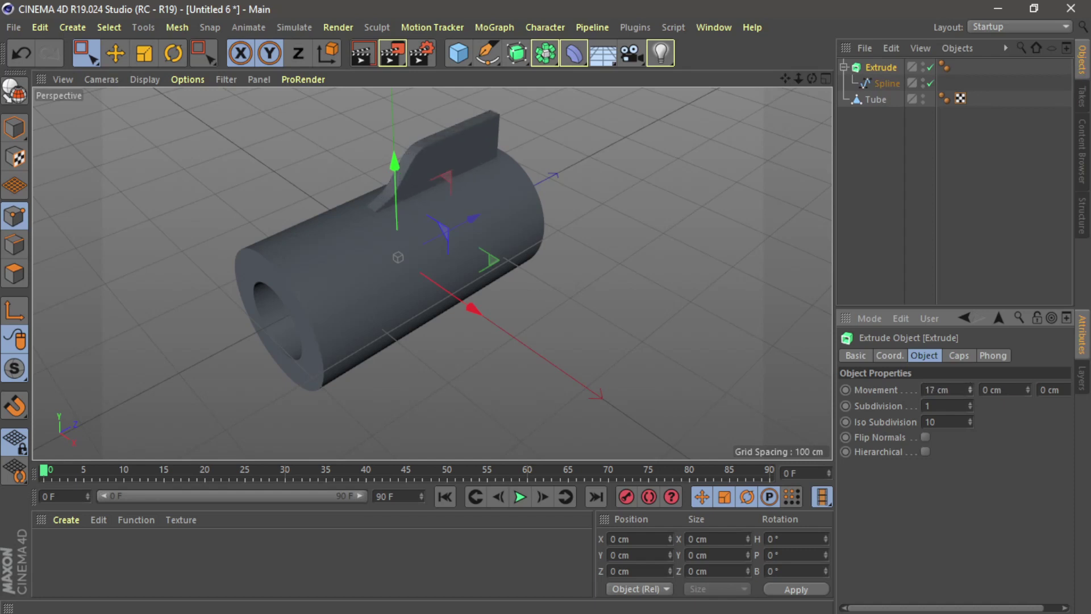
# Select the spline inside the Extrude object.
pyautogui.moveTo(812, 78); pyautogui.dragTo(730, 54)
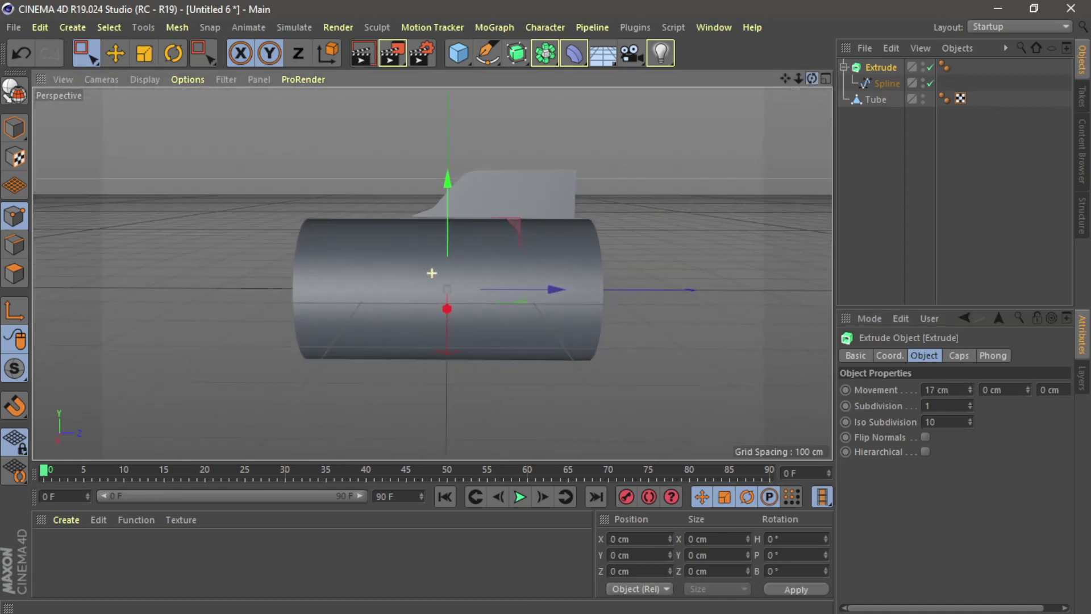
pyautogui.moveTo(778, 105); pyautogui.dragTo(776, 110)
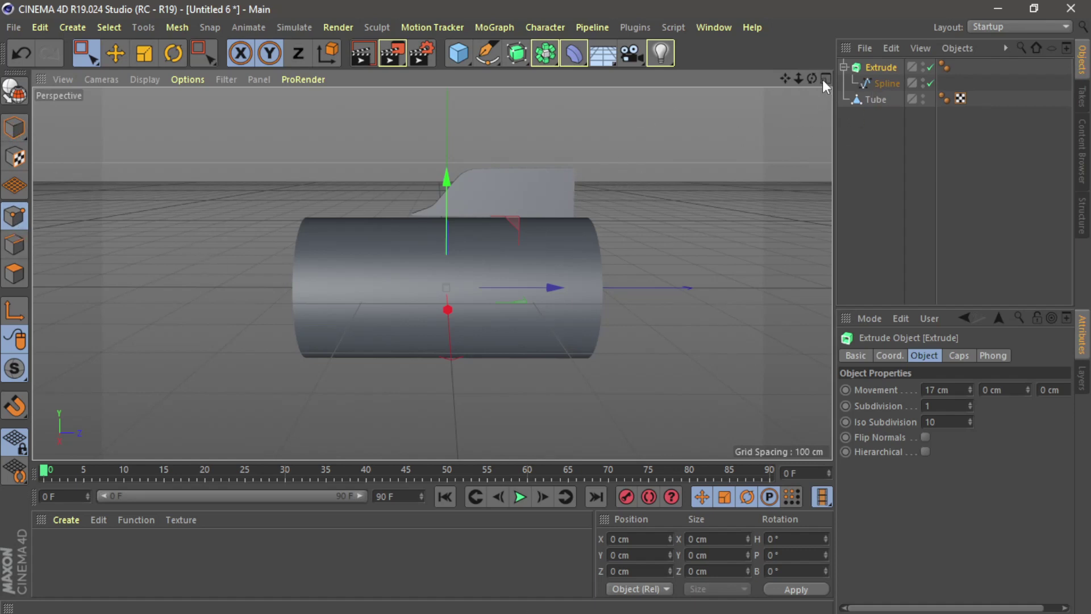
pyautogui.click(891, 85)
pyautogui.moveTo(540, 148); pyautogui.dragTo(632, 219)
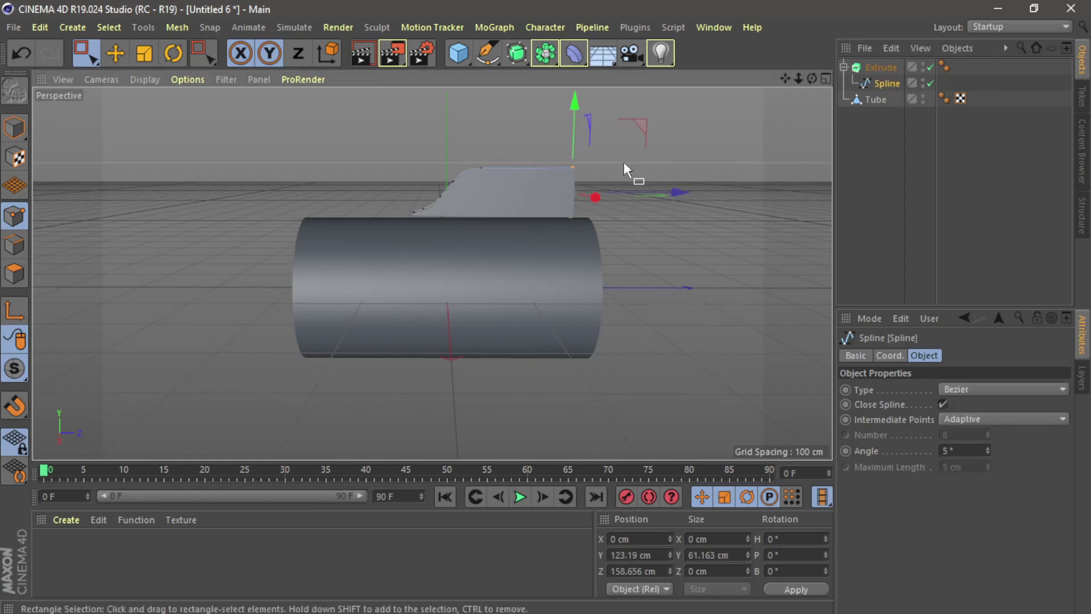
pyautogui.moveTo(681, 192); pyautogui.dragTo(670, 192)
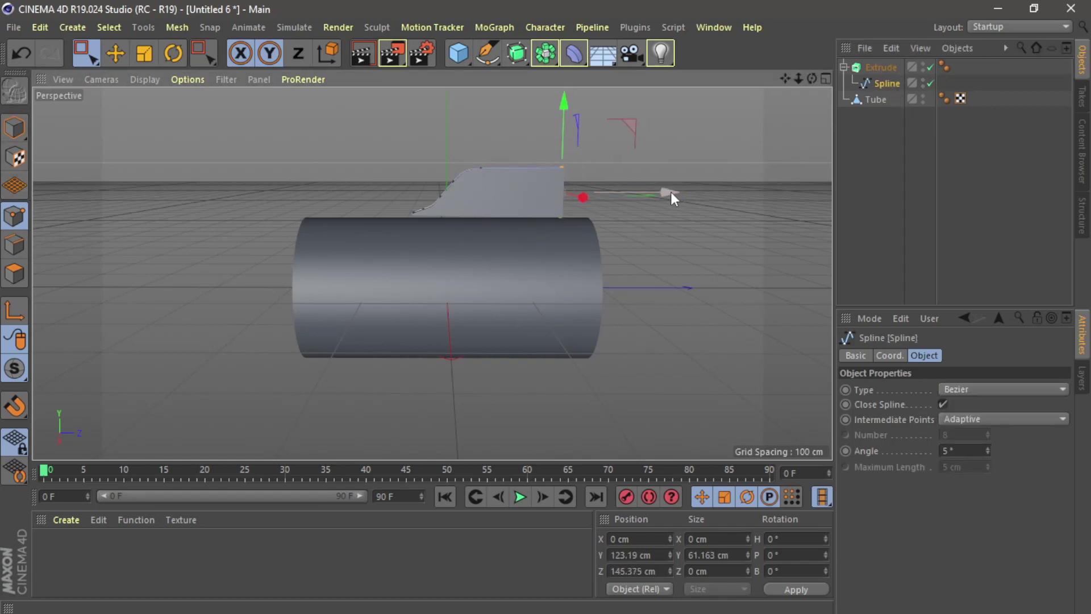
pyautogui.hotkey('ctrl', 'z')
# Move the spline's upper rear point forward to slope the mount's rear edge, and chamfer that point into a rounded corner.
pyautogui.moveTo(536, 128); pyautogui.dragTo(596, 178)
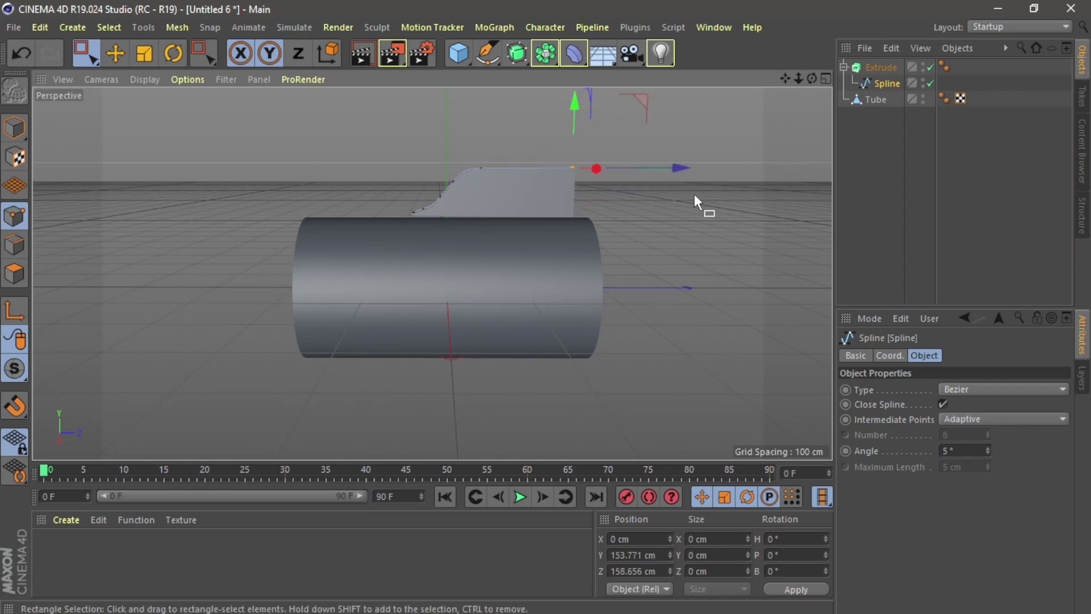
pyautogui.moveTo(681, 171); pyautogui.dragTo(530, 179)
pyautogui.rightClick(492, 139)
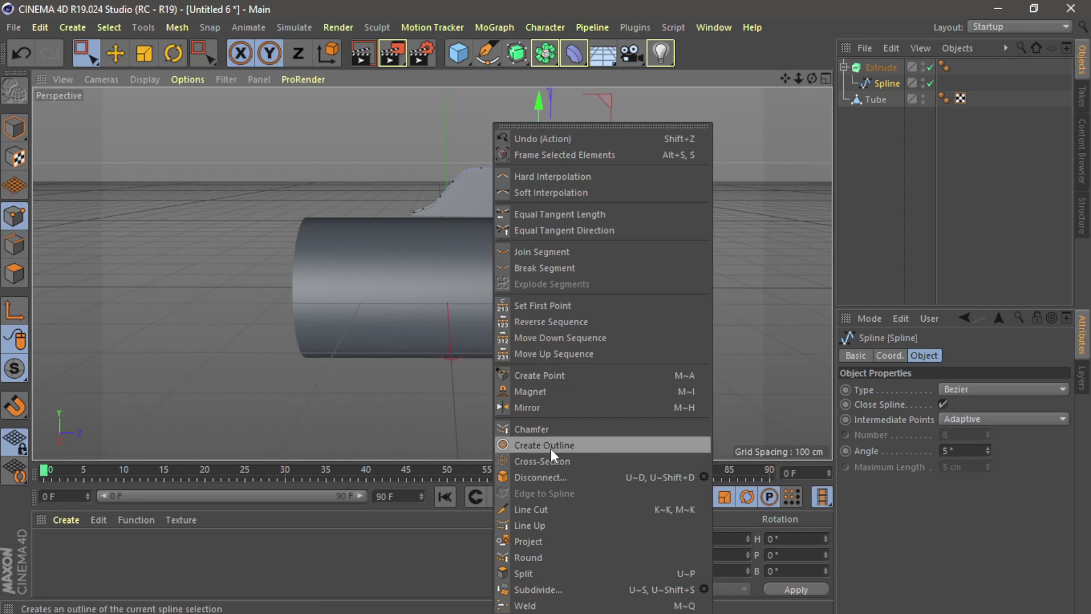
pyautogui.click(540, 429)
pyautogui.click(888, 455)
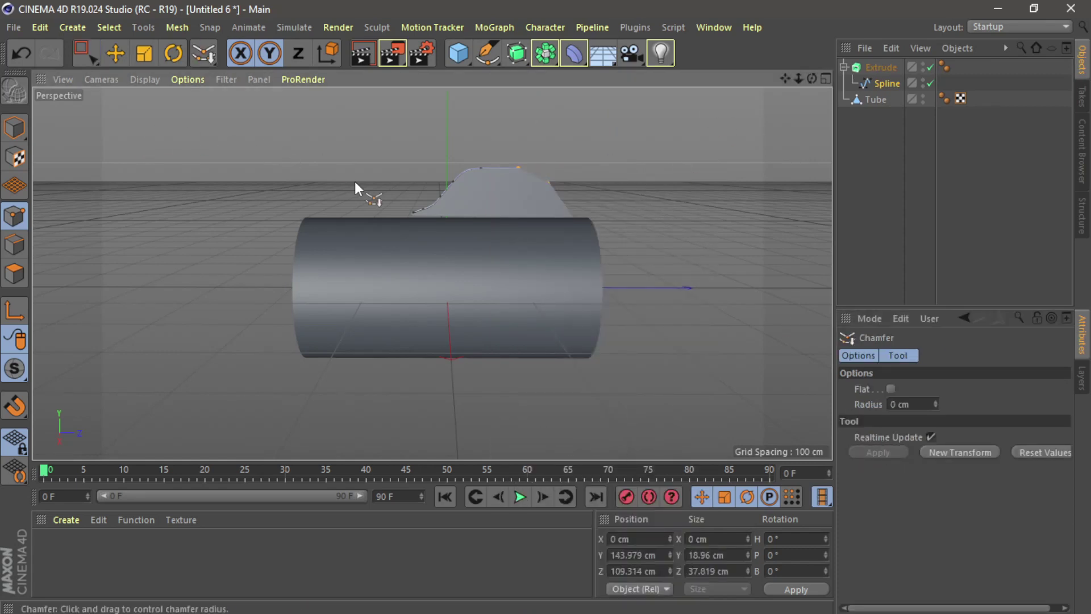
pyautogui.hotkey('ctrl', 'z')
pyautogui.click(117, 57)
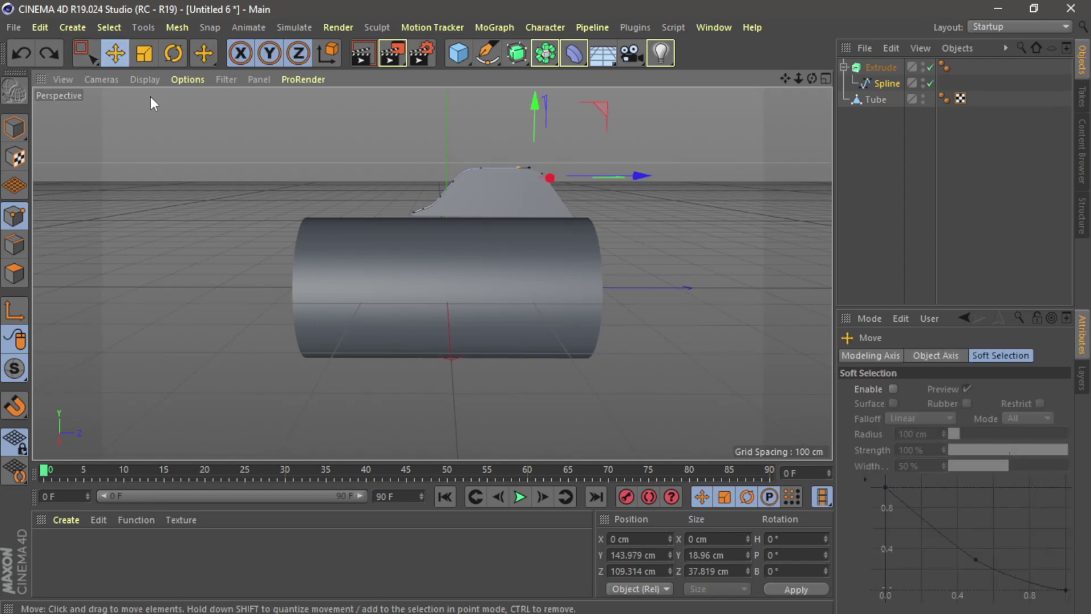
# Examine the extruded mount and its spline from several angles in polygon, model and point modes.
pyautogui.moveTo(812, 78); pyautogui.dragTo(785, 79)
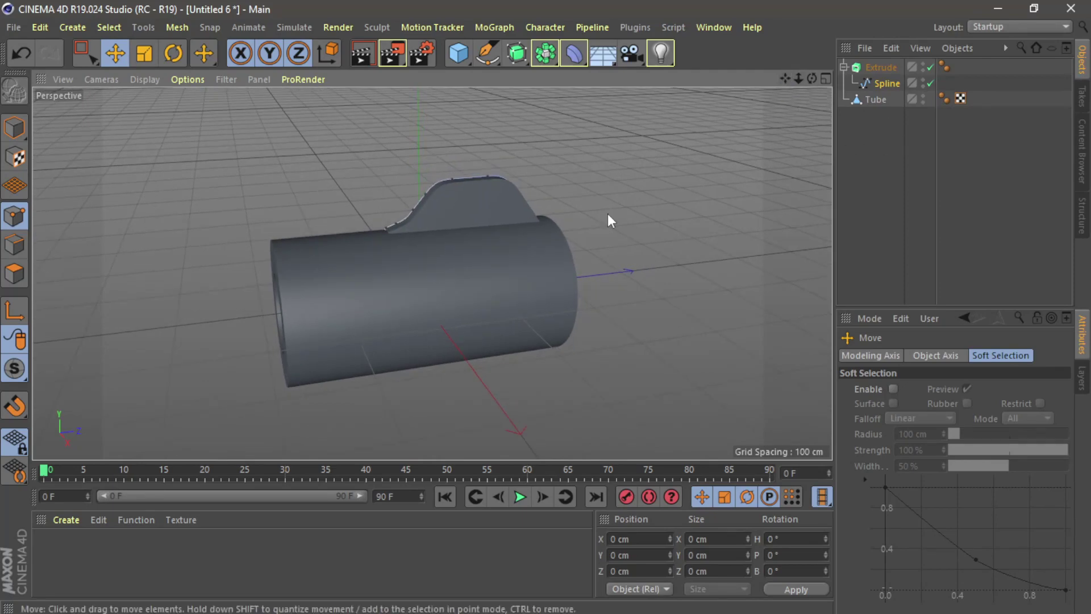
pyautogui.moveTo(811, 78); pyautogui.dragTo(432, 273)
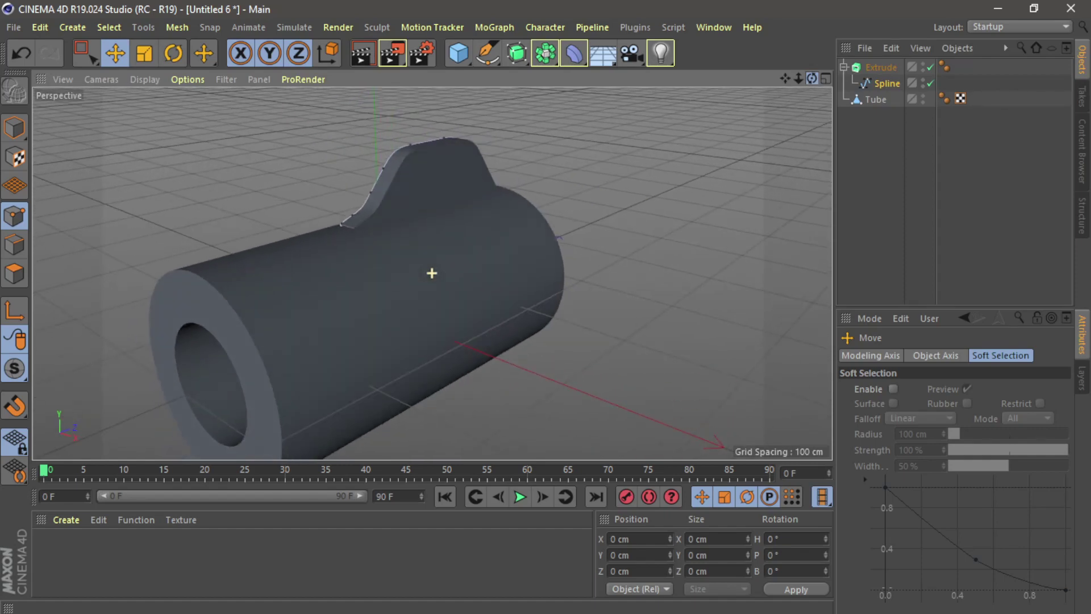
pyautogui.moveTo(813, 79); pyautogui.dragTo(431, 273)
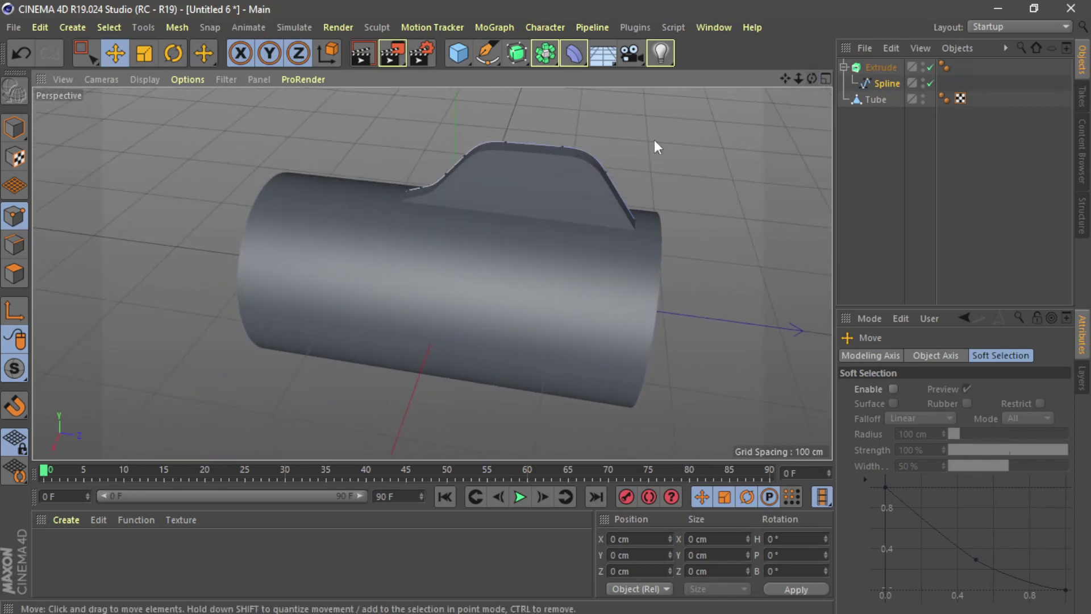
pyautogui.moveTo(812, 79); pyautogui.dragTo(841, 80)
pyautogui.click(868, 71)
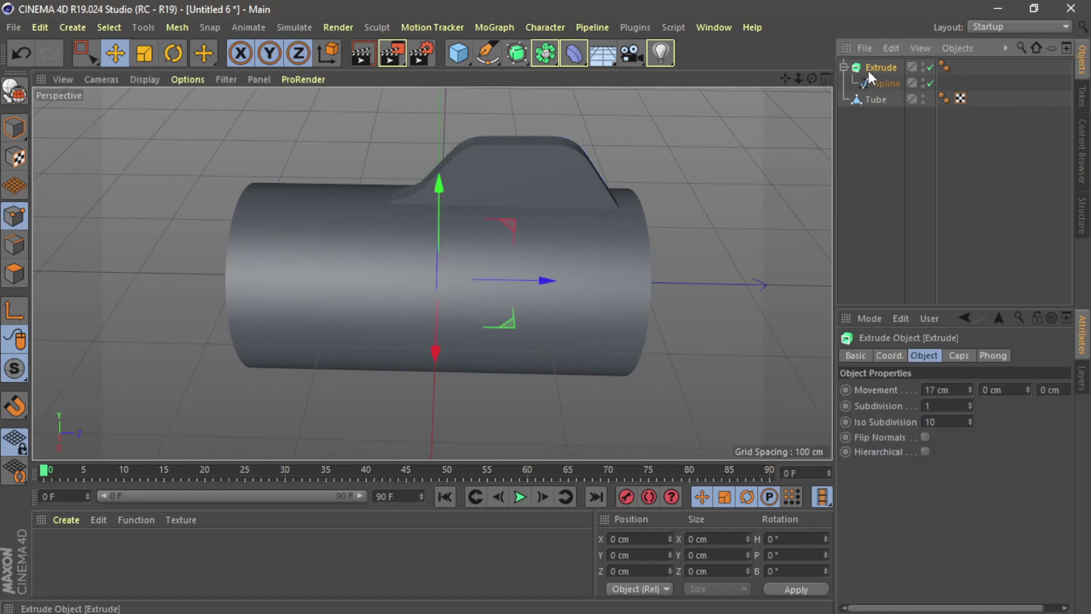
pyautogui.click(882, 84)
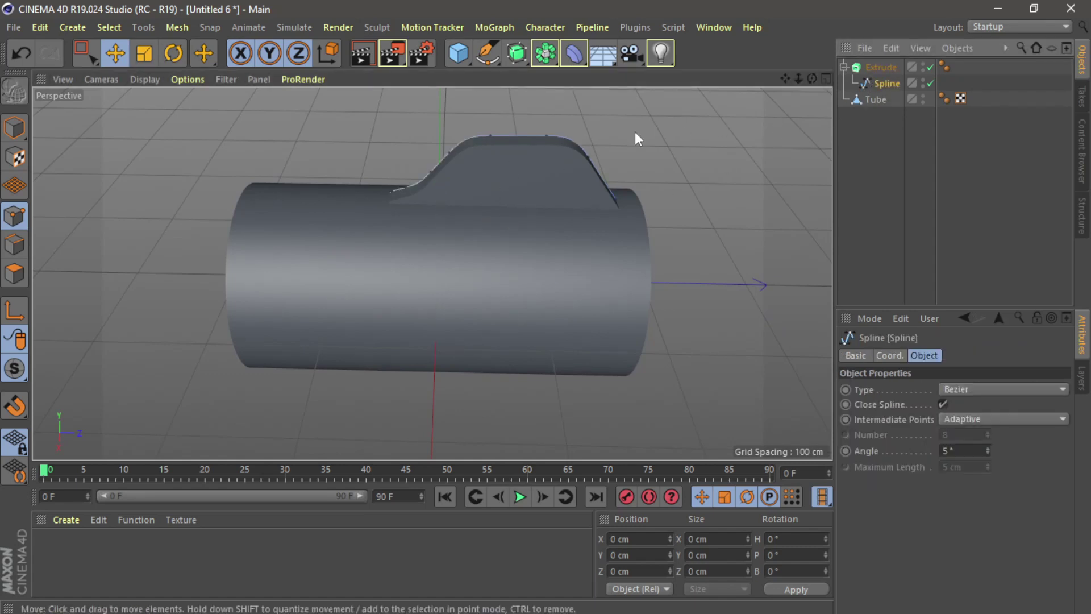
pyautogui.click(15, 274)
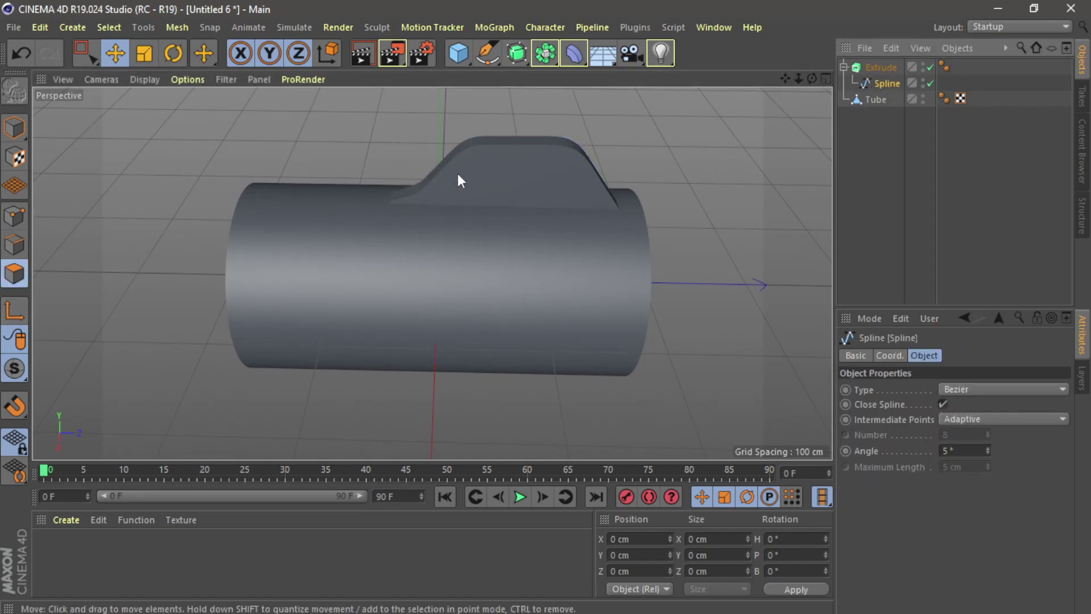
pyautogui.moveTo(813, 80); pyautogui.dragTo(873, 74)
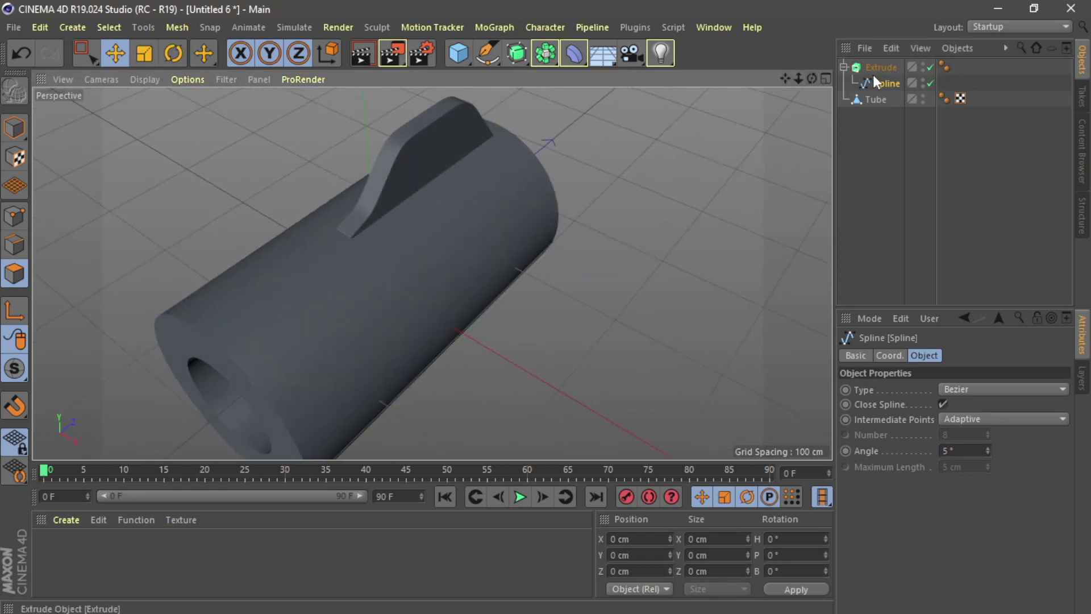
pyautogui.click(875, 69)
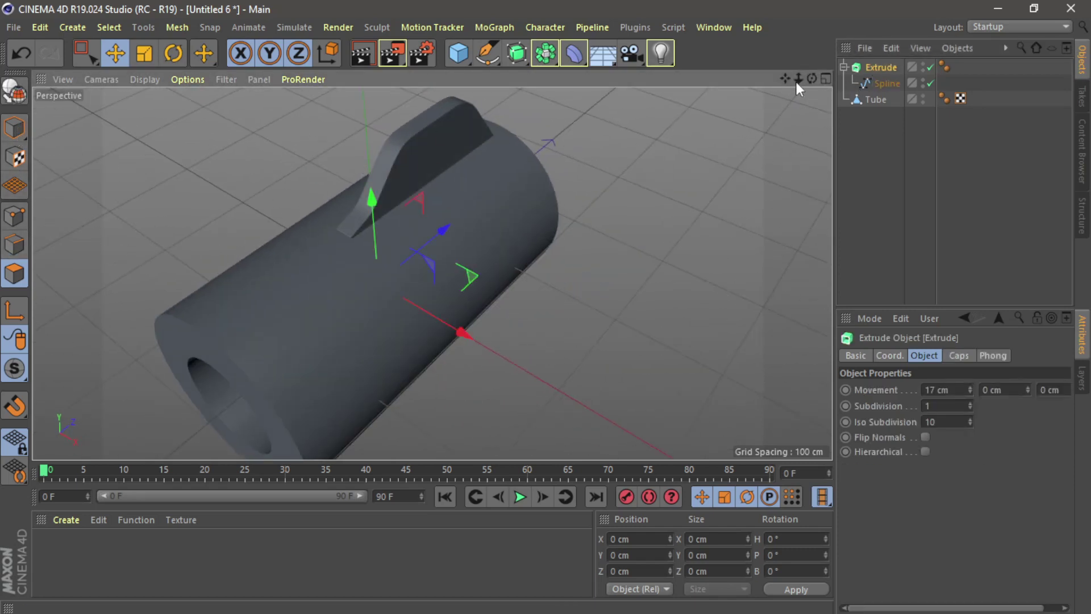
pyautogui.moveTo(812, 79); pyautogui.dragTo(640, 71)
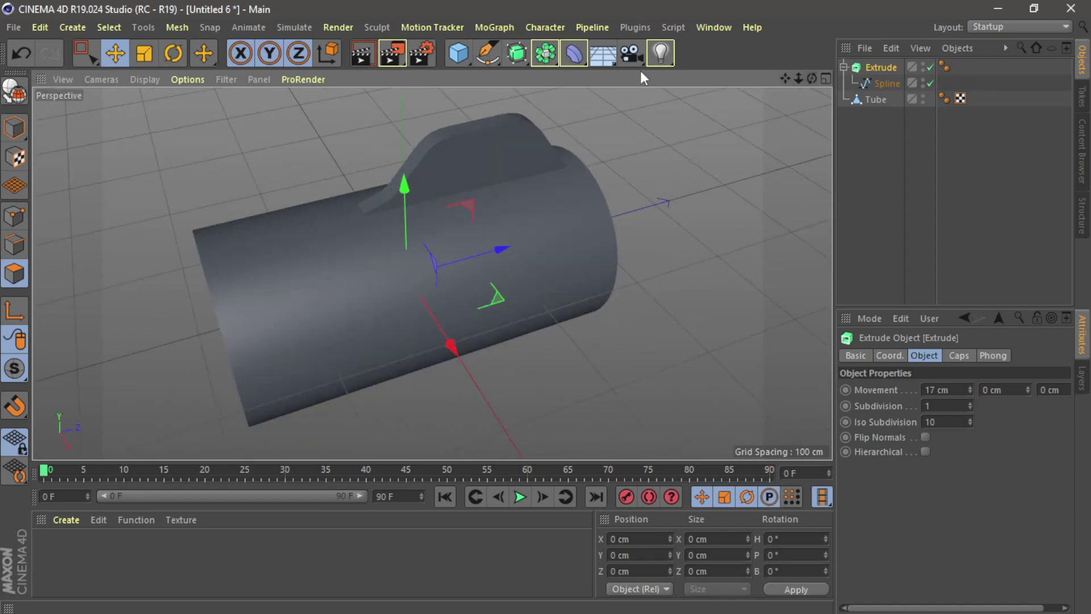
pyautogui.click(15, 128)
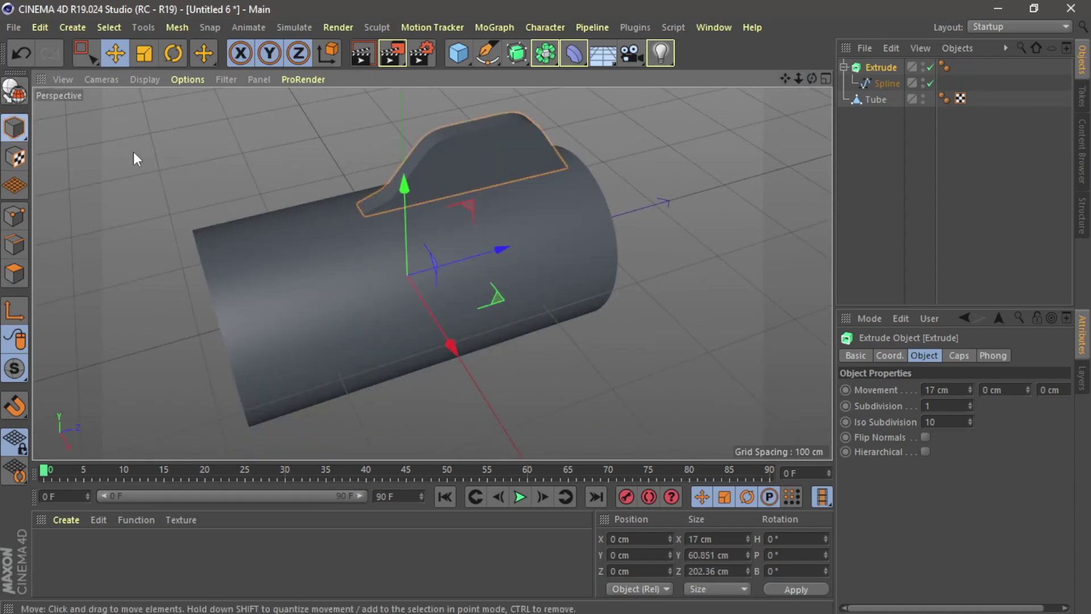
pyautogui.click(15, 216)
pyautogui.click(880, 83)
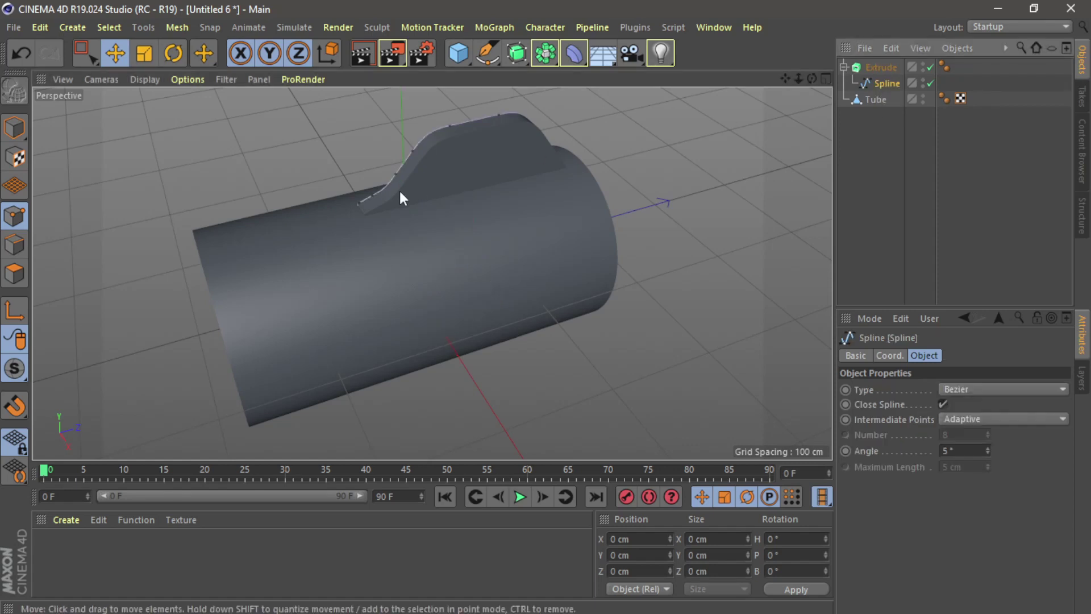
# Merge the Extrude object and its spline into one polygon object with Connect Objects + Delete.
pyautogui.click(878, 67)
pyautogui.keyDown('ctrl'); pyautogui.click(891, 83); pyautogui.keyUp('ctrl')
pyautogui.rightClick(891, 82)
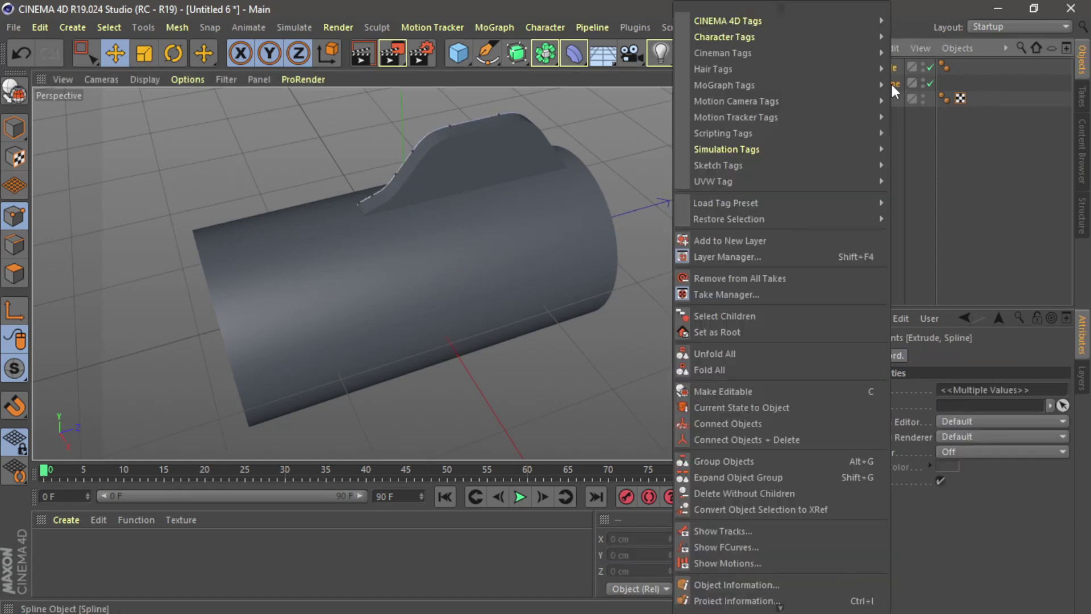
pyautogui.click(796, 438)
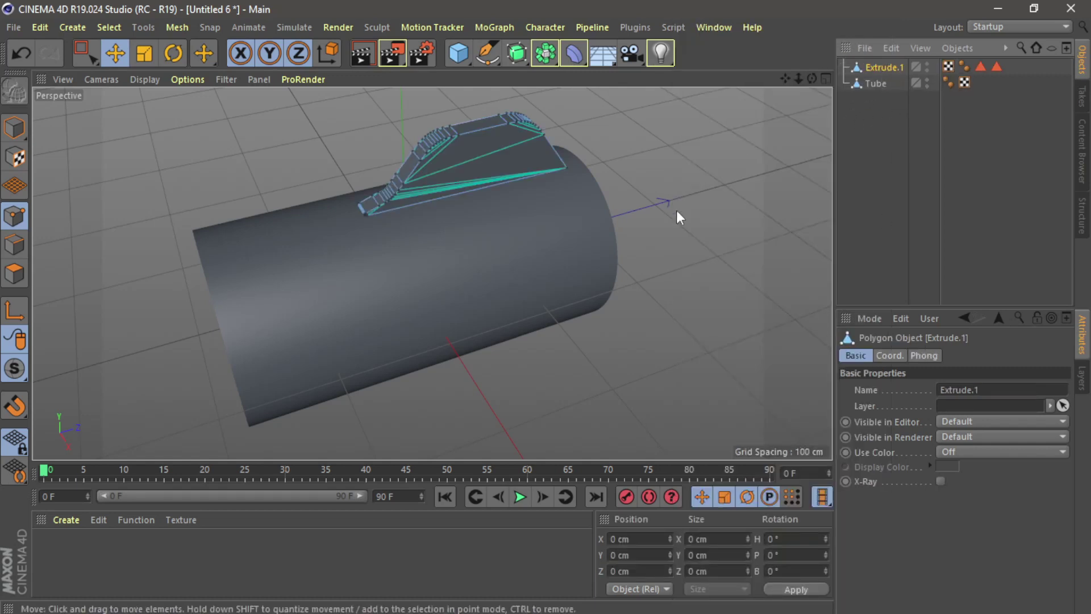
# Select all points of the merged mount and optimize them.
pyautogui.hotkey('ctrl', 'a')
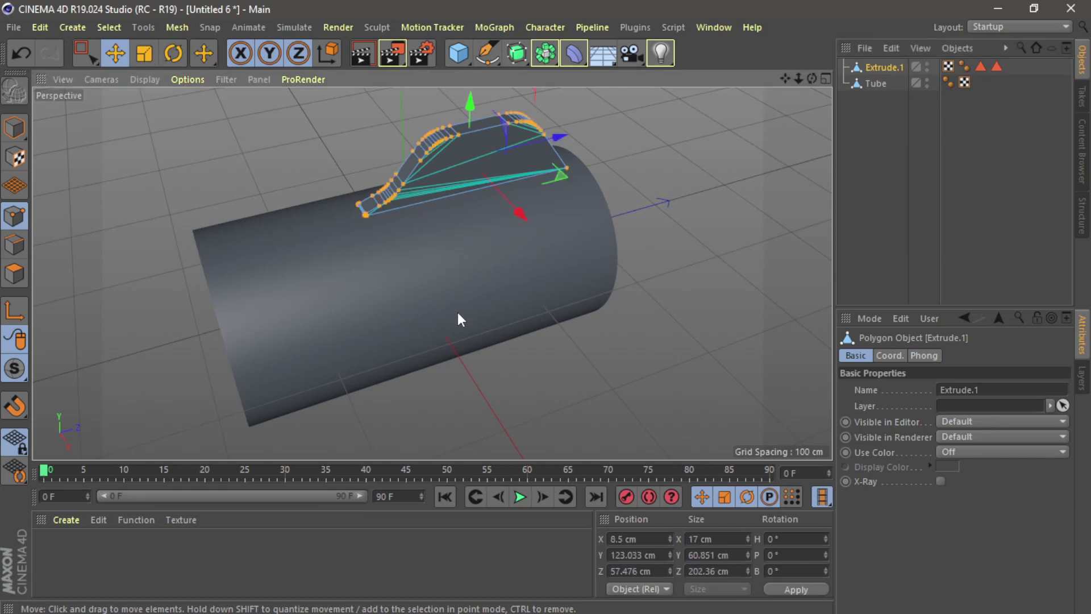
pyautogui.rightClick(435, 265)
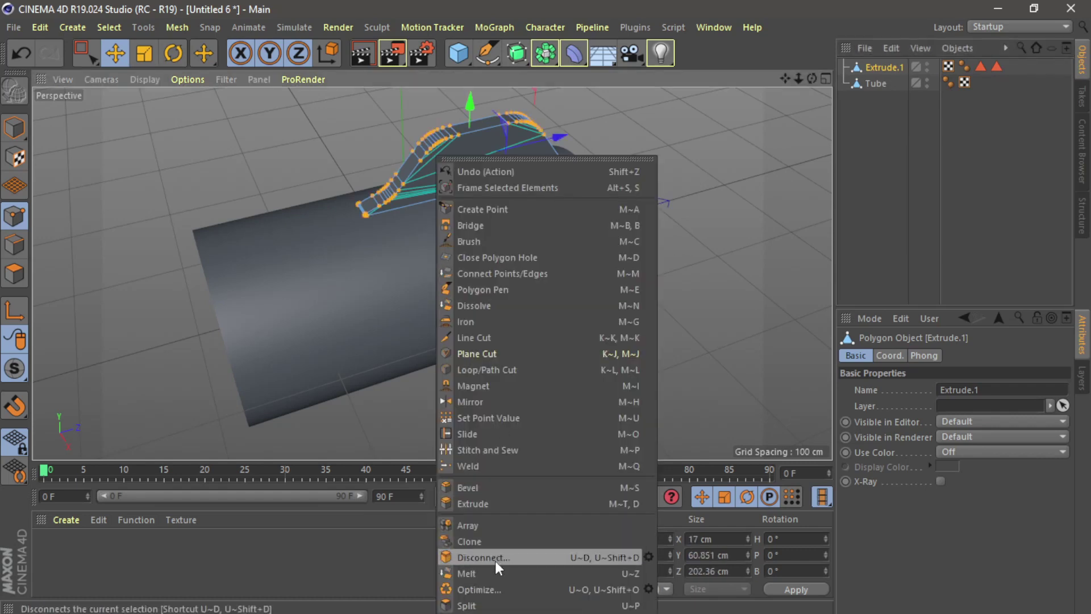
pyautogui.click(493, 587)
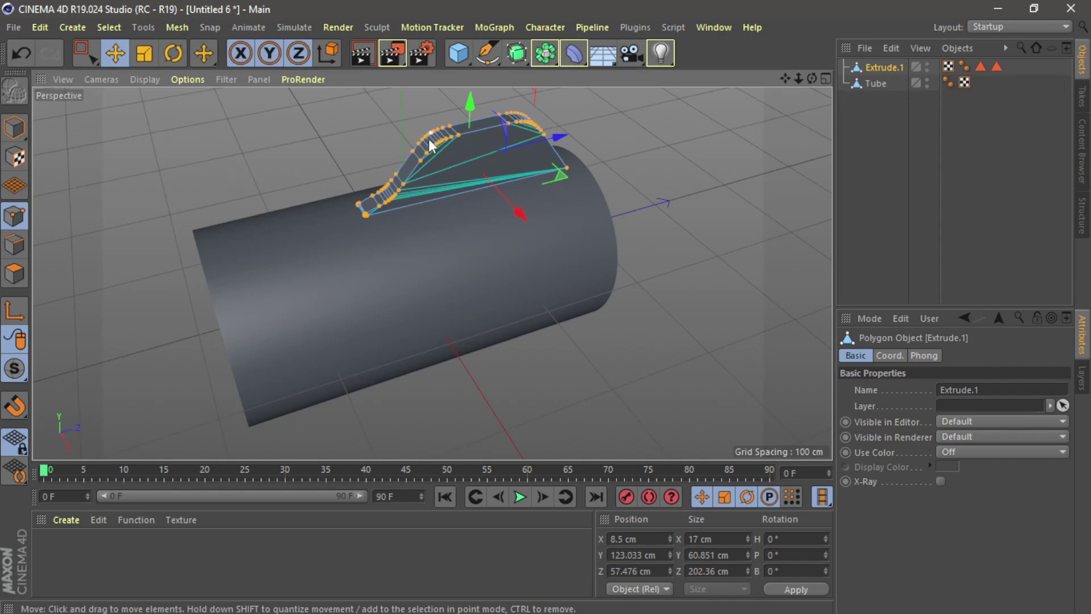
# Loop-select the edges bordering both sides of the mount's curved outer face in edge mode.
pyautogui.click(15, 274)
pyautogui.moveTo(813, 78); pyautogui.dragTo(807, 56)
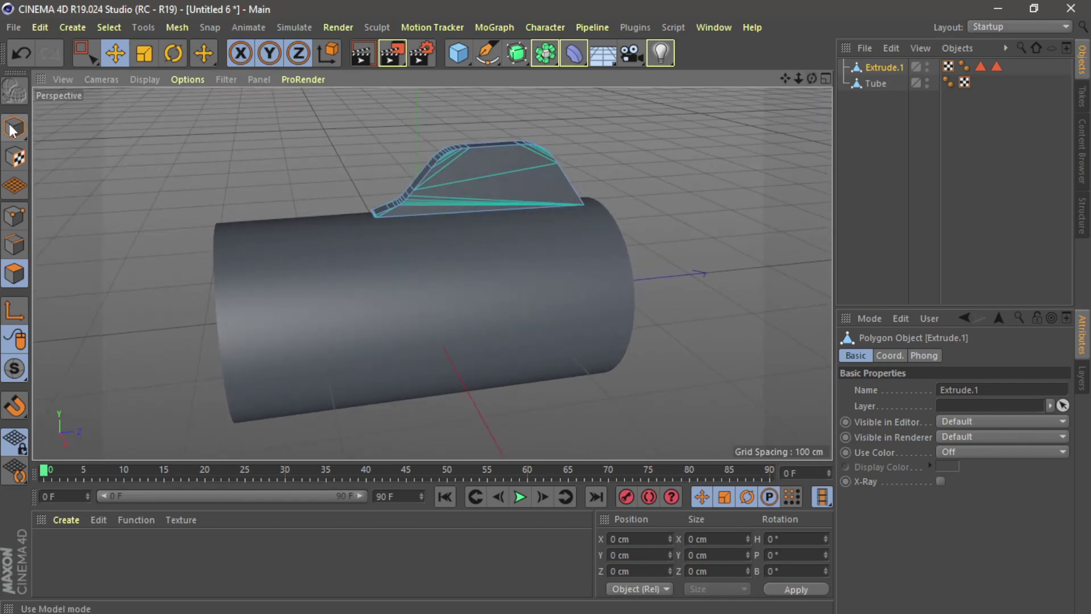
pyautogui.moveTo(813, 77); pyautogui.dragTo(756, 102)
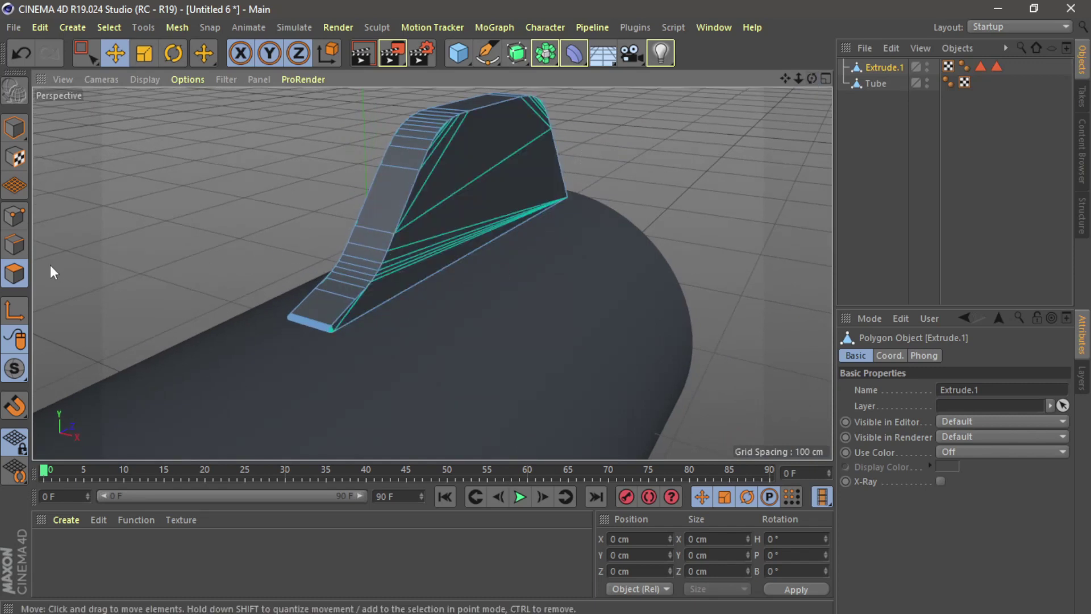
pyautogui.click(14, 241)
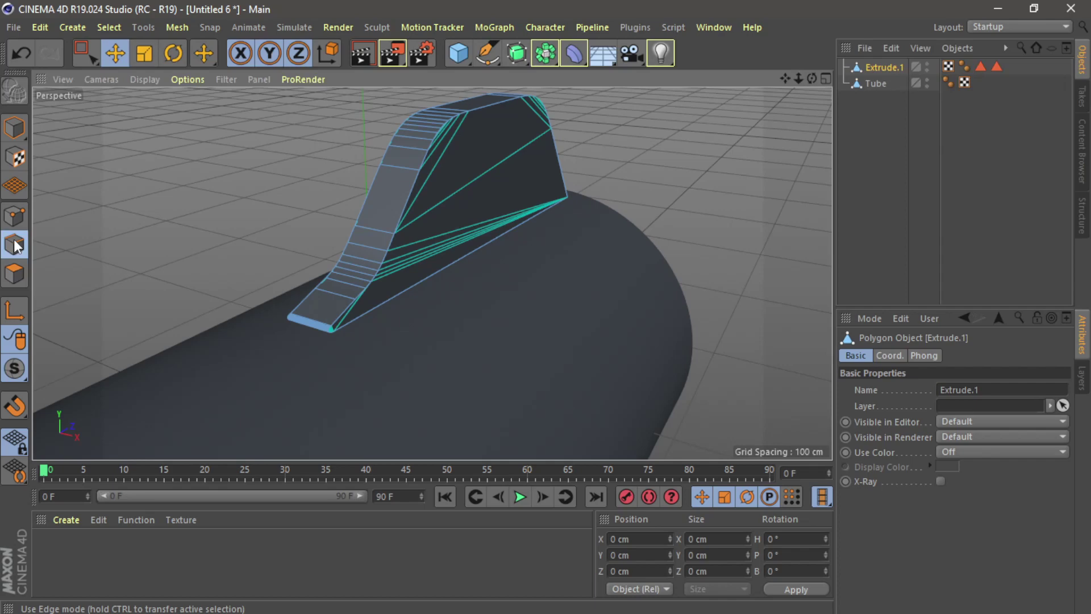
pyautogui.rightClick(136, 188)
pyautogui.click(86, 189)
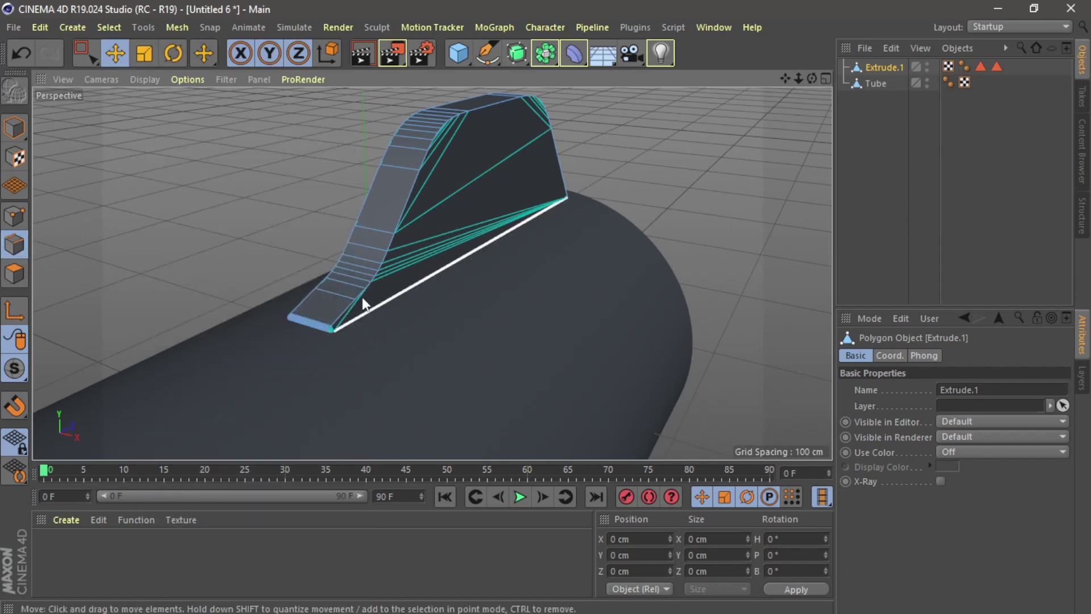
pyautogui.click(403, 207)
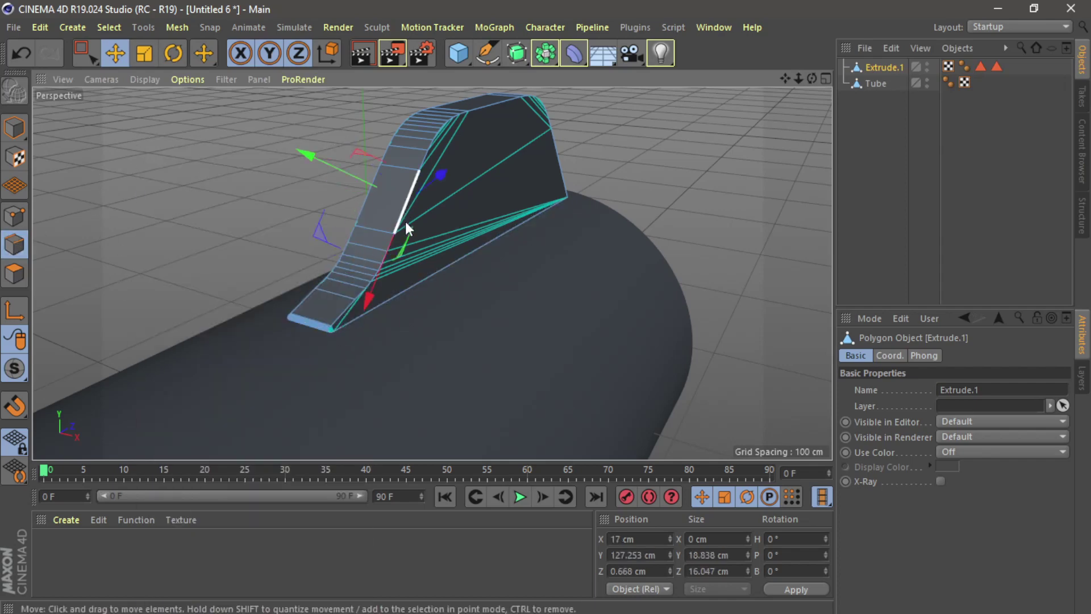
pyautogui.click(88, 114)
pyautogui.press('u')
pyautogui.press('l')
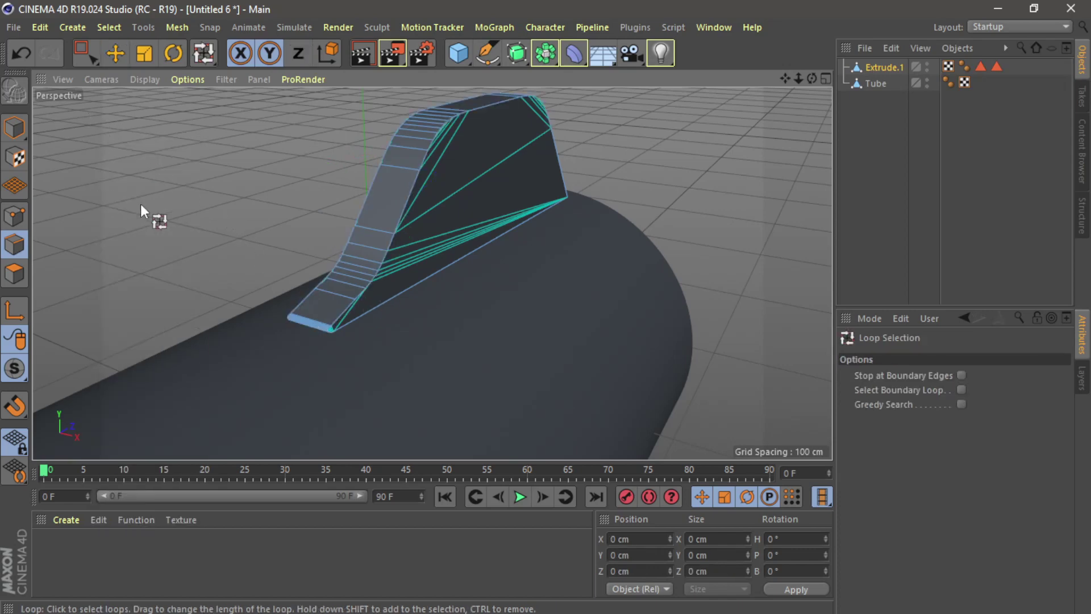
pyautogui.click(403, 206)
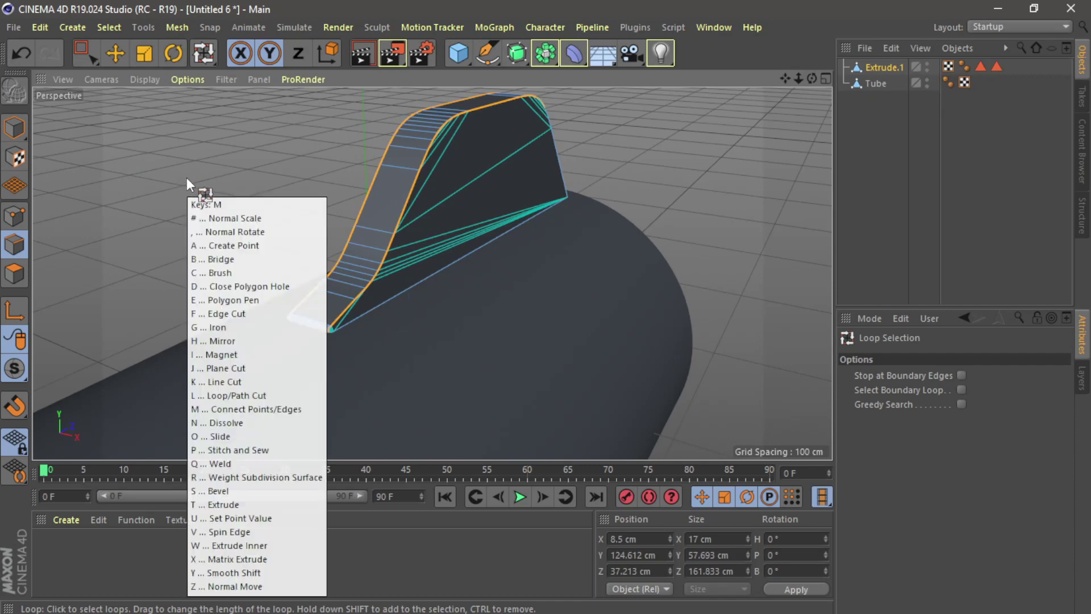
# Try to bevel the selected edges along the mount's curved face with an offset of about 2.1 cm.
pyautogui.press('m')
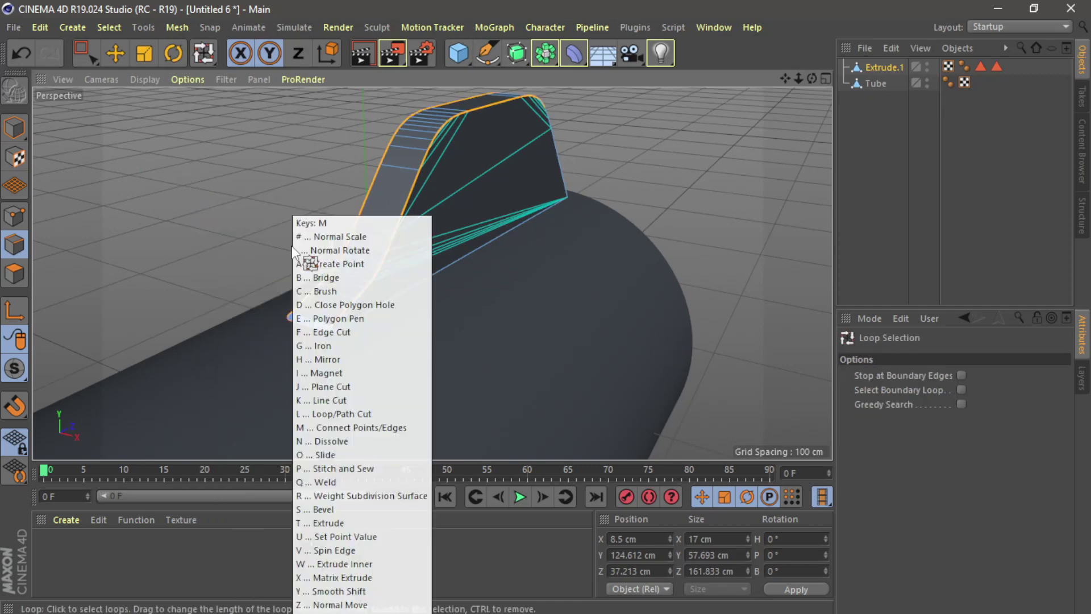
pyautogui.press('s')
pyautogui.moveTo(968, 436); pyautogui.dragTo(985, 432)
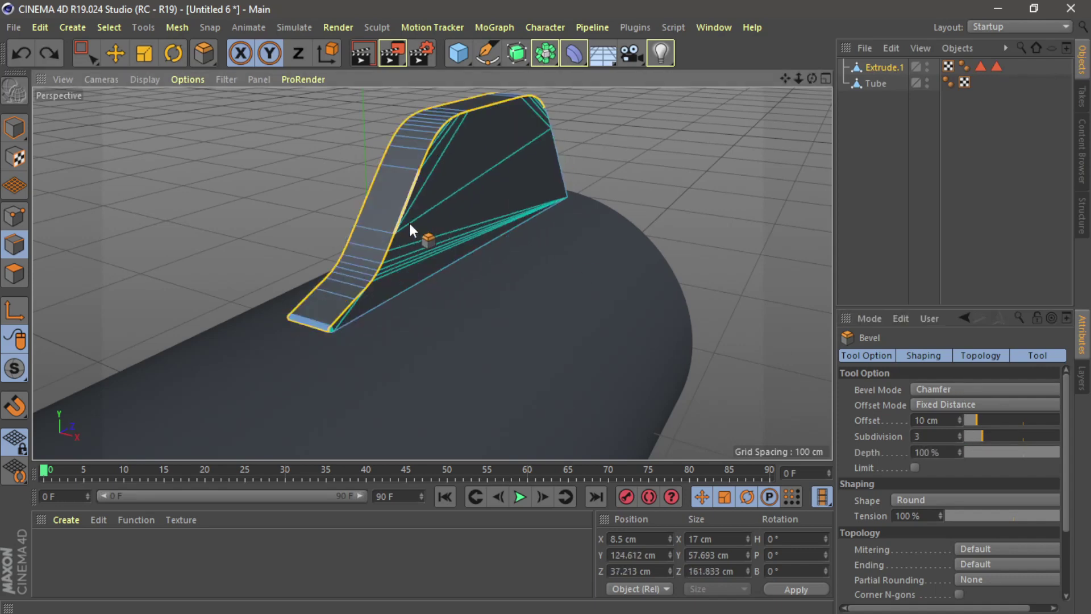
pyautogui.moveTo(467, 305)
pyautogui.mouseDown()
pyautogui.moveTo(500, 305)
pyautogui.moveTo(472, 309)
pyautogui.mouseUp()
pyautogui.scroll(5, 380, 317)
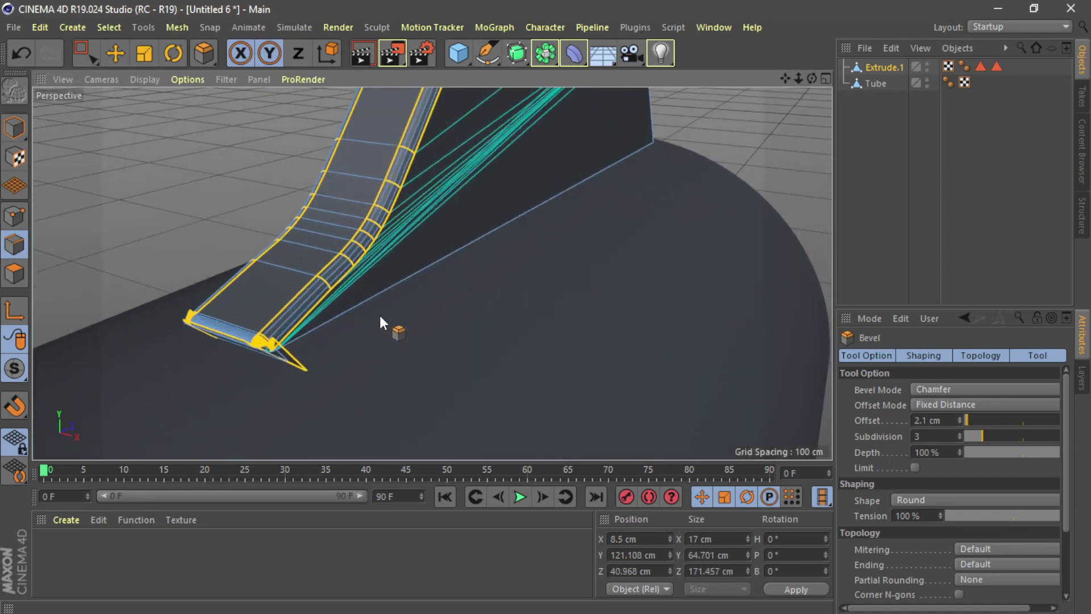
pyautogui.moveTo(811, 78); pyautogui.dragTo(811, 80)
pyautogui.hotkey('ctrl', 'z')
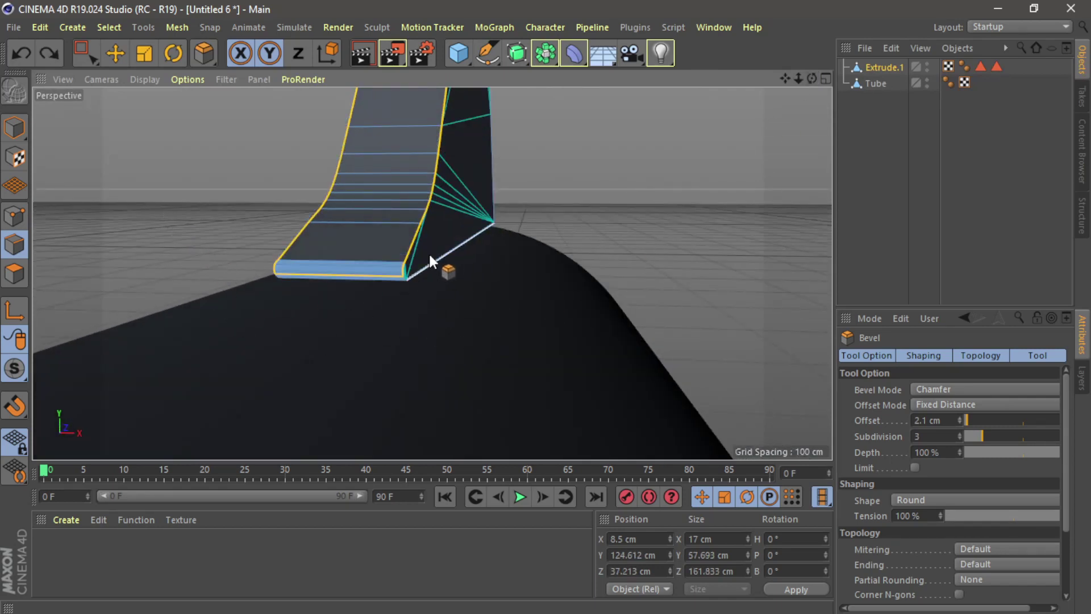
# Clear the current edge selection on the mount using Live Selection.
pyautogui.moveTo(94, 51); pyautogui.dragTo(137, 77)
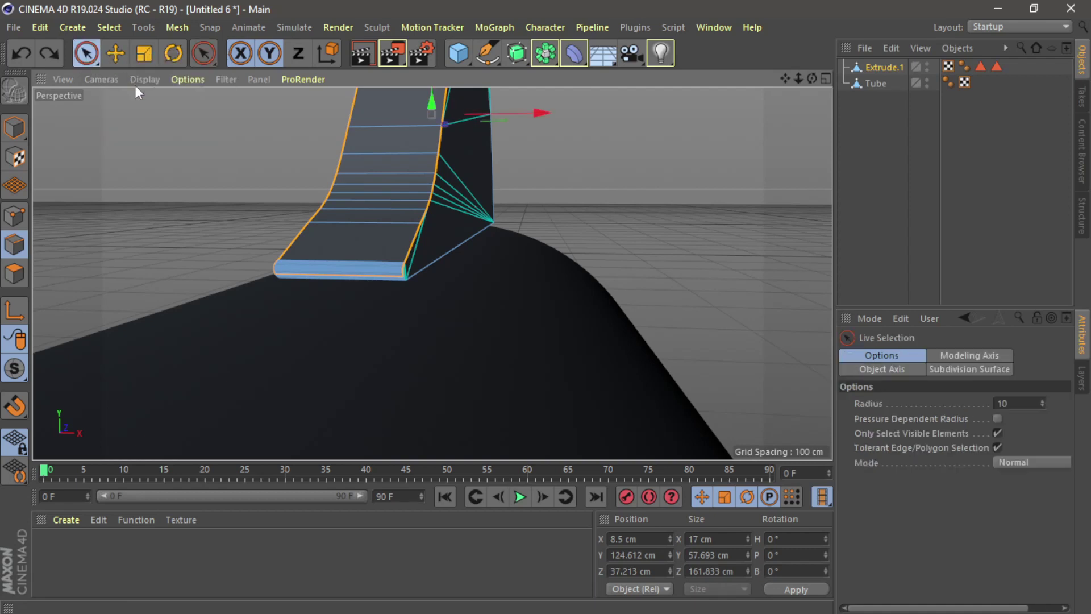
pyautogui.click(326, 285)
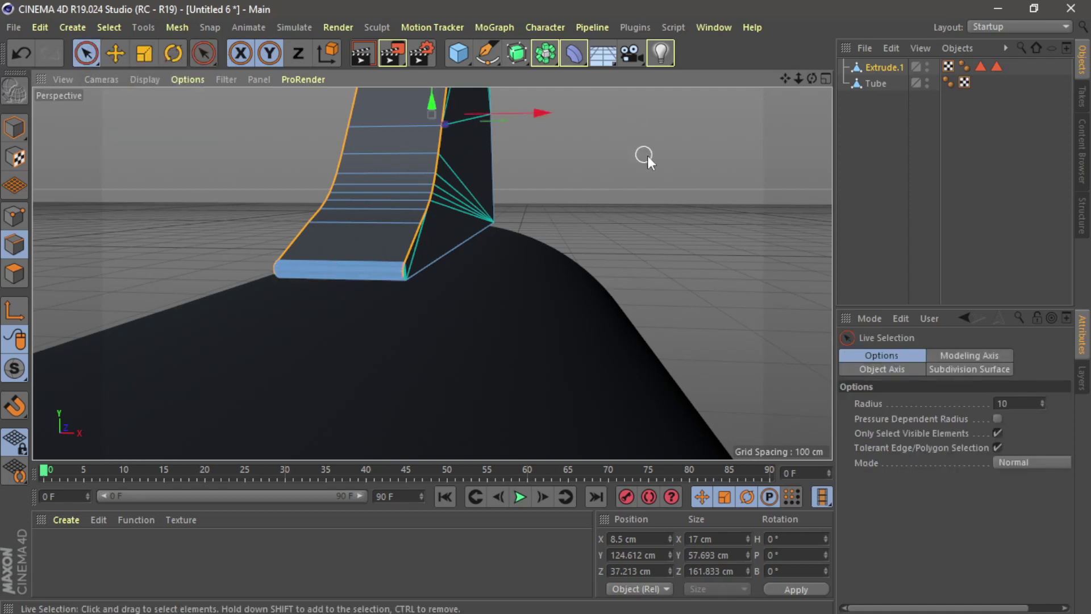
pyautogui.keyDown('alt'); pyautogui.moveTo(664, 158); pyautogui.dragTo(479, 192); pyautogui.keyUp('alt')
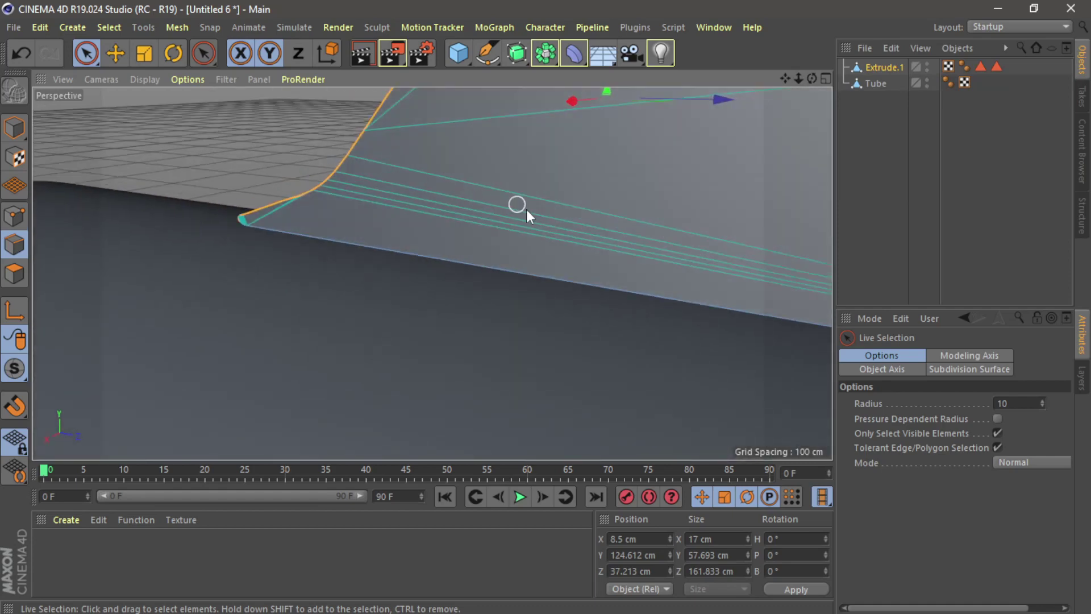
pyautogui.scroll(-4, 527, 212)
pyautogui.scroll(-4, 527, 212)
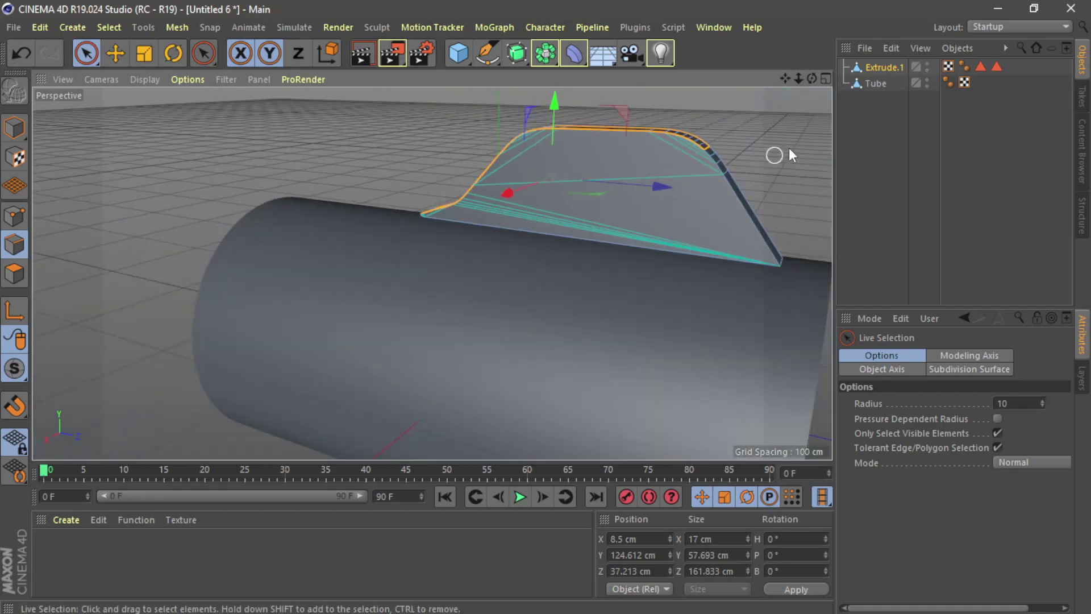
pyautogui.moveTo(785, 78); pyautogui.dragTo(664, 86)
pyautogui.click(744, 161)
pyautogui.rightClick(688, 180)
# Loop-select the edges outlining both side faces of the mount.
pyautogui.click(114, 53)
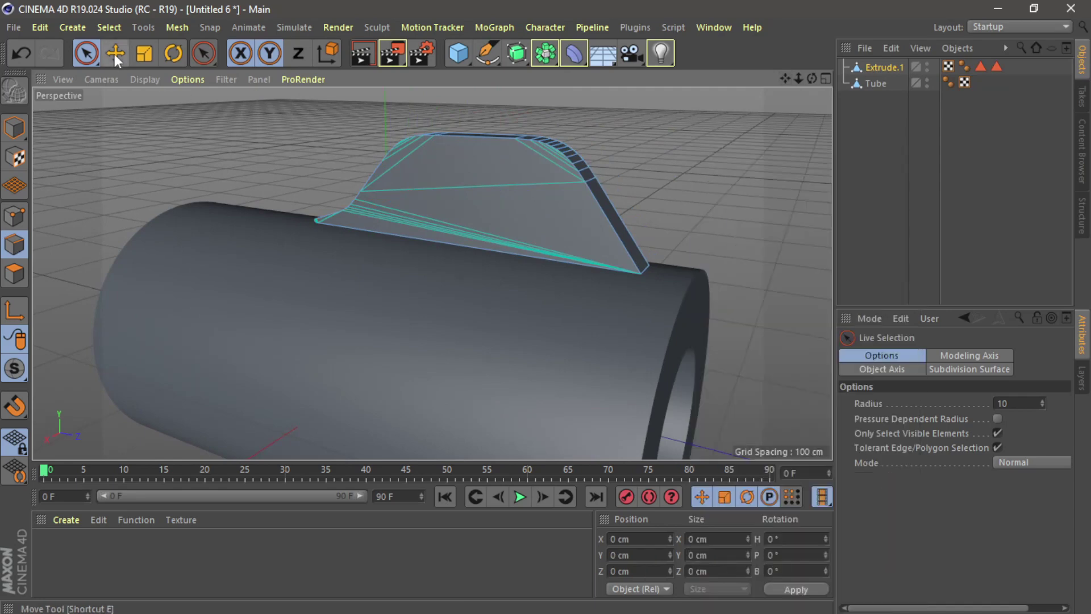
pyautogui.click(113, 56)
pyautogui.click(637, 268)
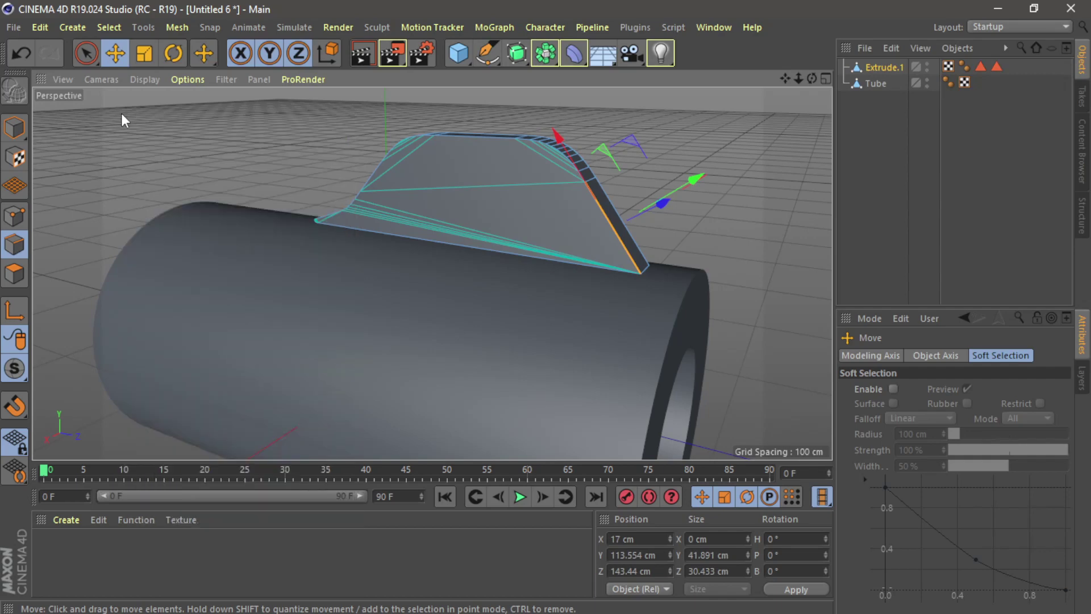
pyautogui.press('u')
pyautogui.press('l')
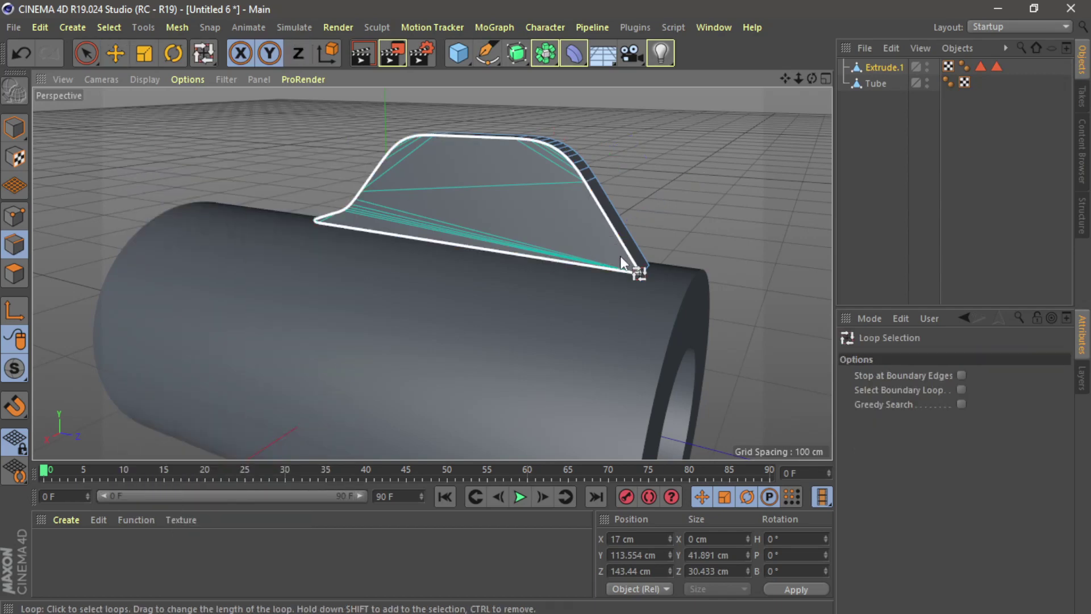
pyautogui.click(645, 260)
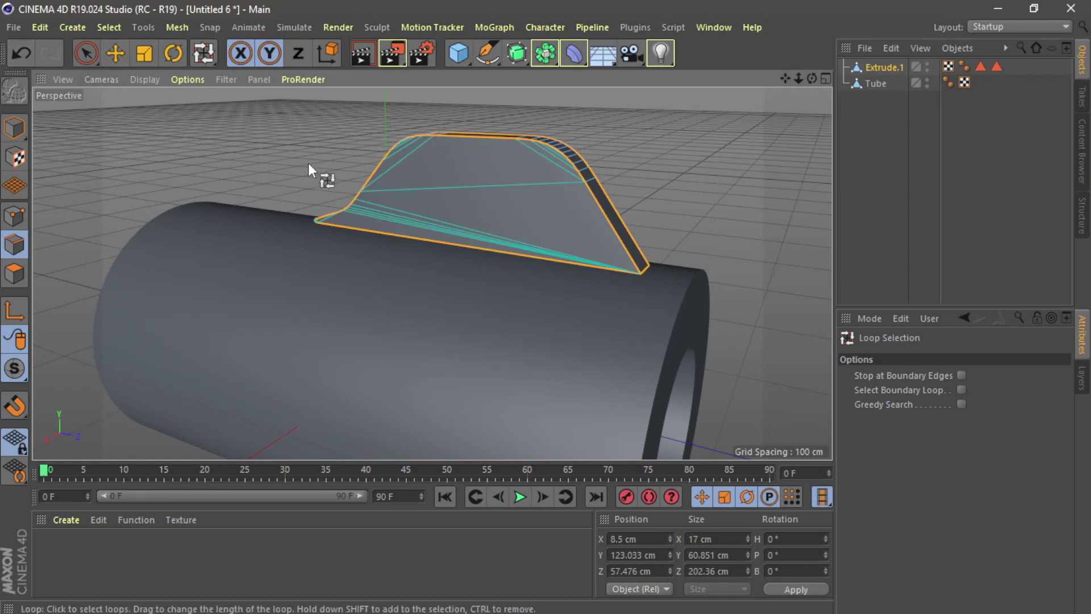
# Bevel the mount's selected edge loops with an offset of about 1.8 cm and return to model mode.
pyautogui.keyDown('alt'); pyautogui.moveTo(315, 160); pyautogui.dragTo(254, 142); pyautogui.keyUp('alt')
pyautogui.press('space')
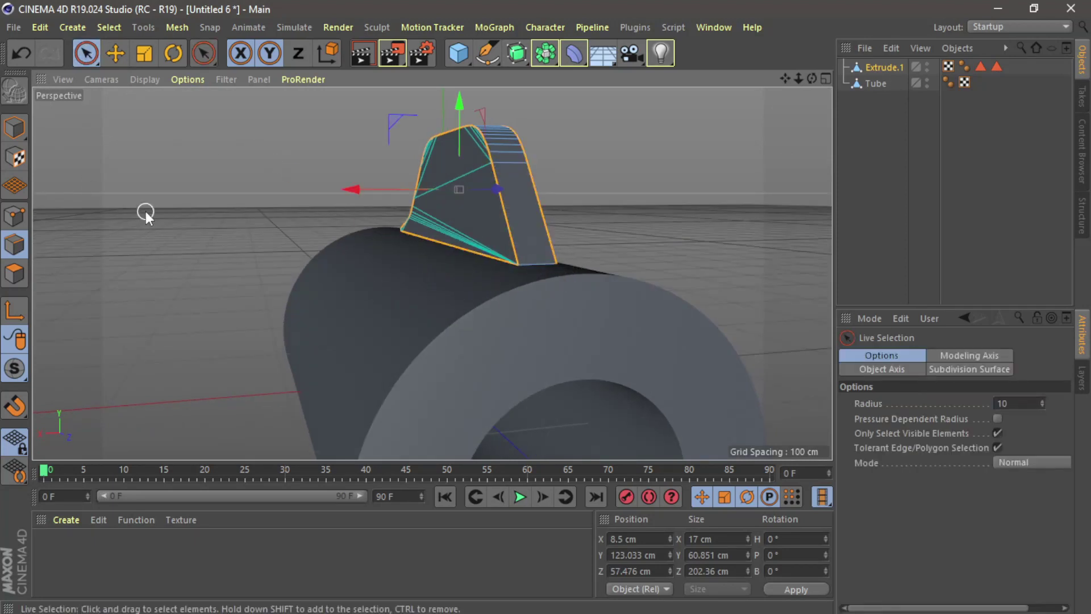
pyautogui.press('m')
pyautogui.press('s')
pyautogui.moveTo(146, 215); pyautogui.dragTo(139, 215)
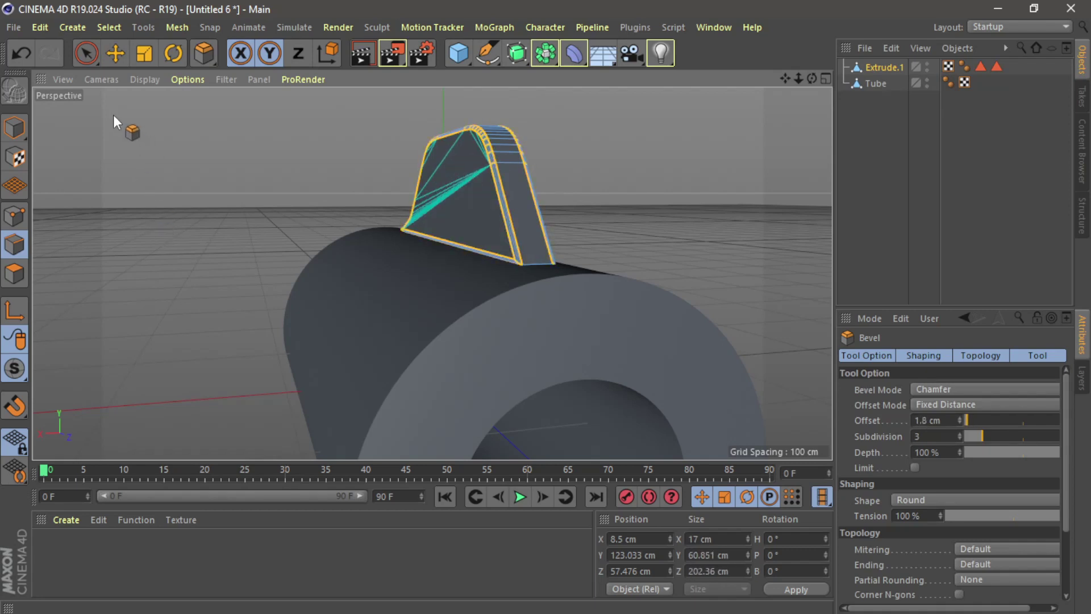
pyautogui.click(109, 58)
pyautogui.click(25, 127)
pyautogui.moveTo(811, 78); pyautogui.dragTo(903, 76)
pyautogui.keyDown('alt'); pyautogui.moveTo(431, 274); pyautogui.dragTo(431, 273); pyautogui.keyUp('alt')
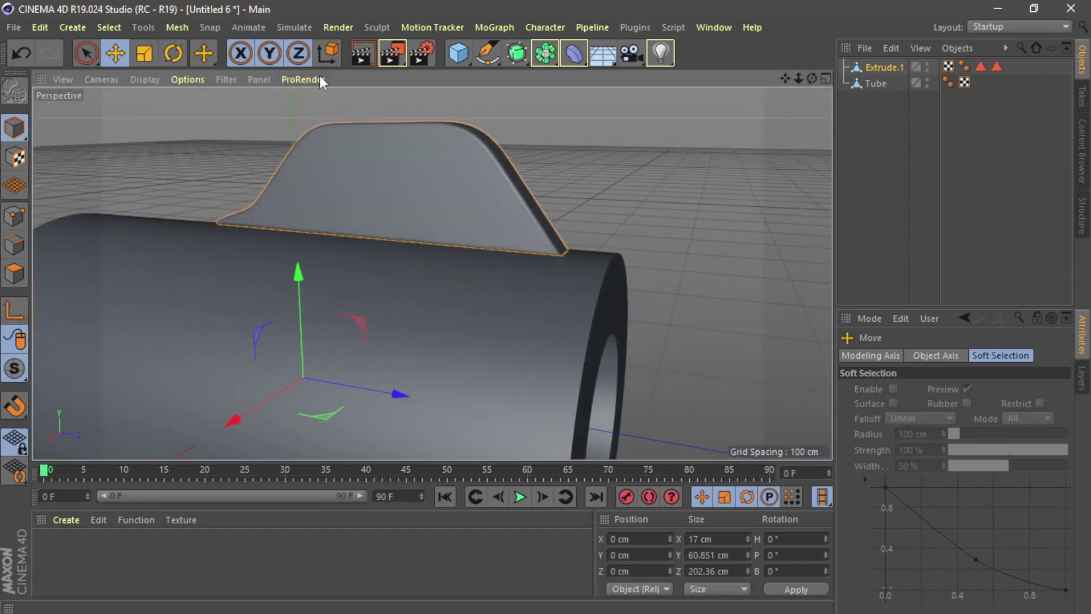
# Try to center the mount's axis on all of its points with Axis Center.
pyautogui.click(144, 53)
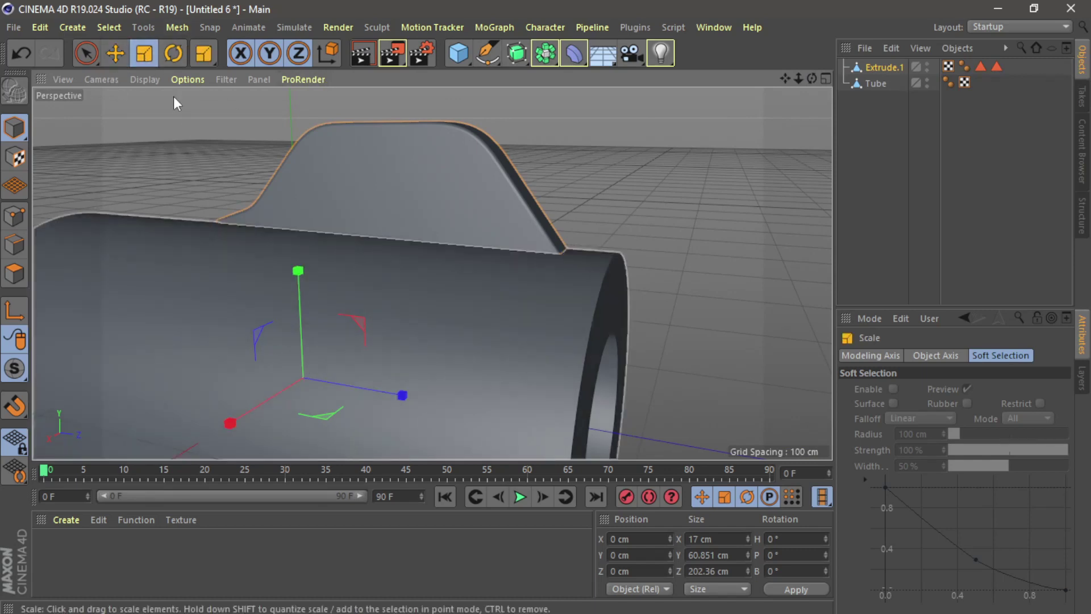
pyautogui.click(175, 25)
pyautogui.moveTo(215, 174)
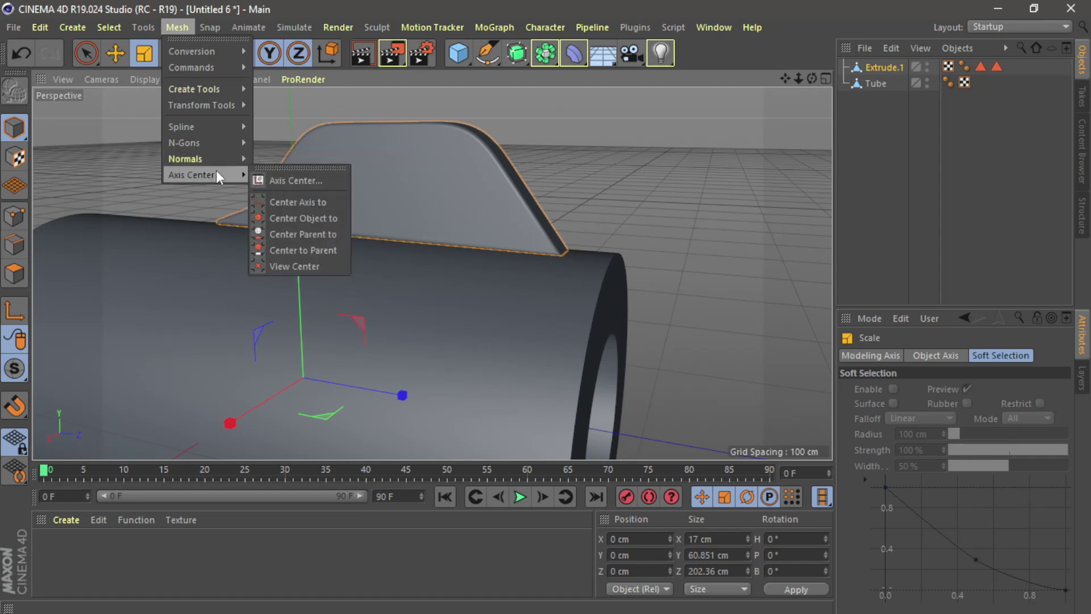
pyautogui.click(278, 180)
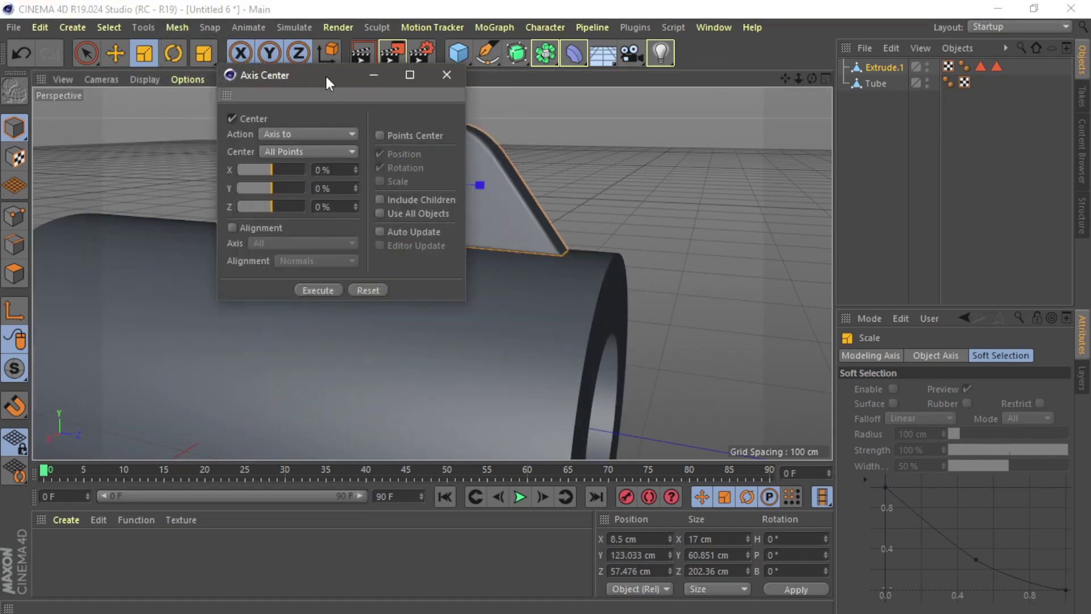
pyautogui.click(449, 76)
pyautogui.hotkey('ctrl', 'z')
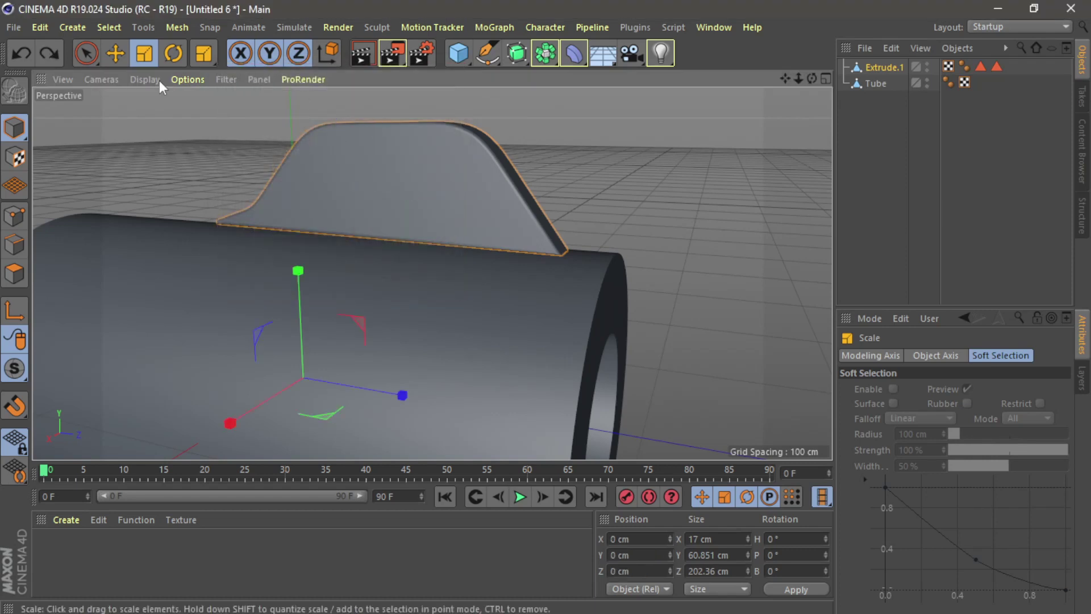
# Run Axis Center on the mount with the action Axis to and the center All Points.
pyautogui.click(177, 27)
pyautogui.moveTo(192, 171)
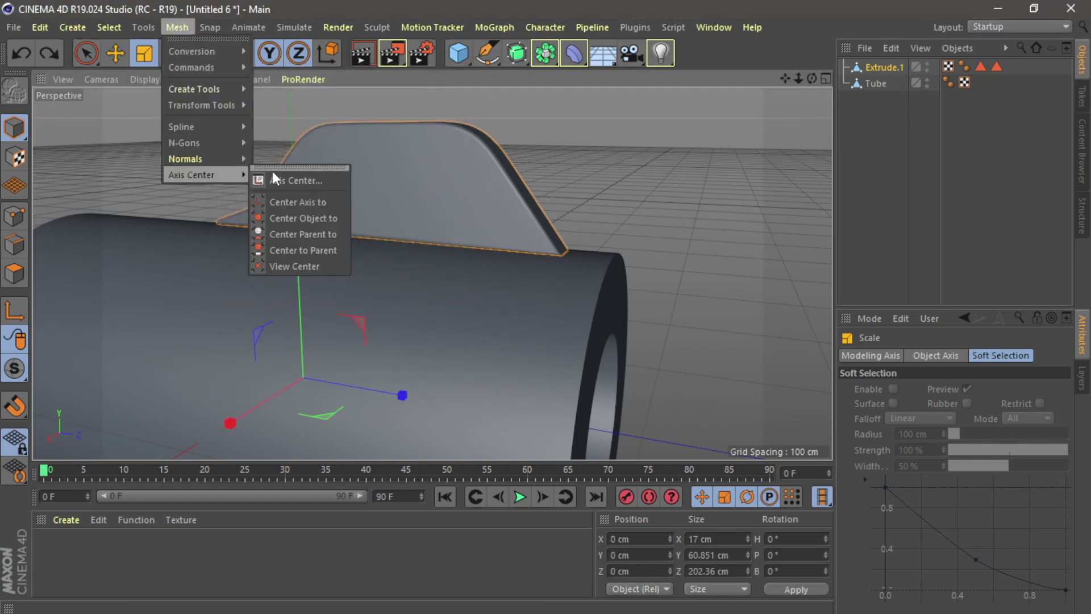
pyautogui.click(296, 180)
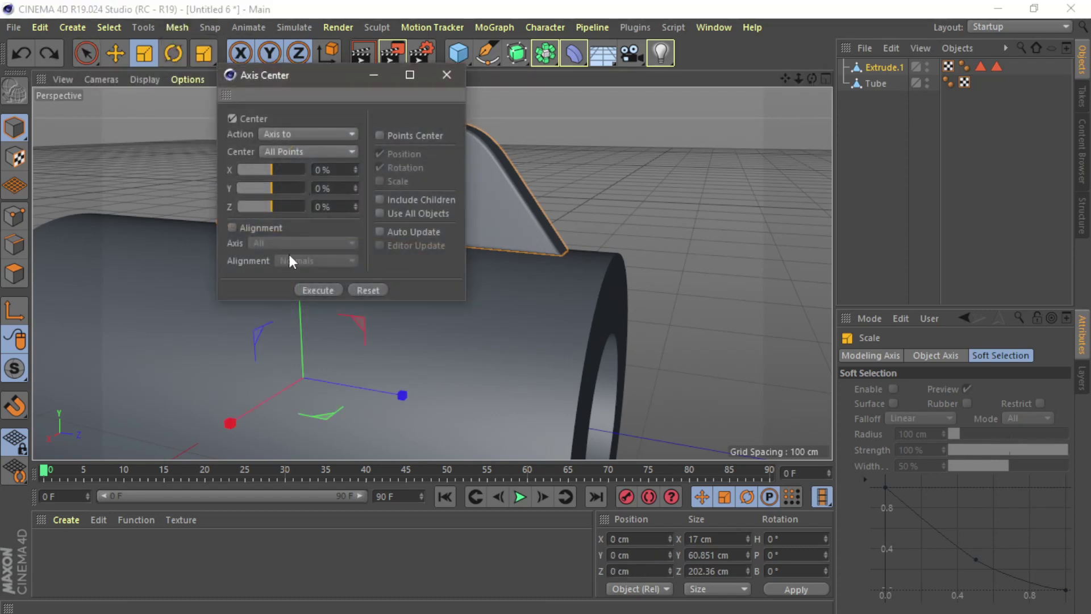
pyautogui.click(326, 288)
pyautogui.click(336, 289)
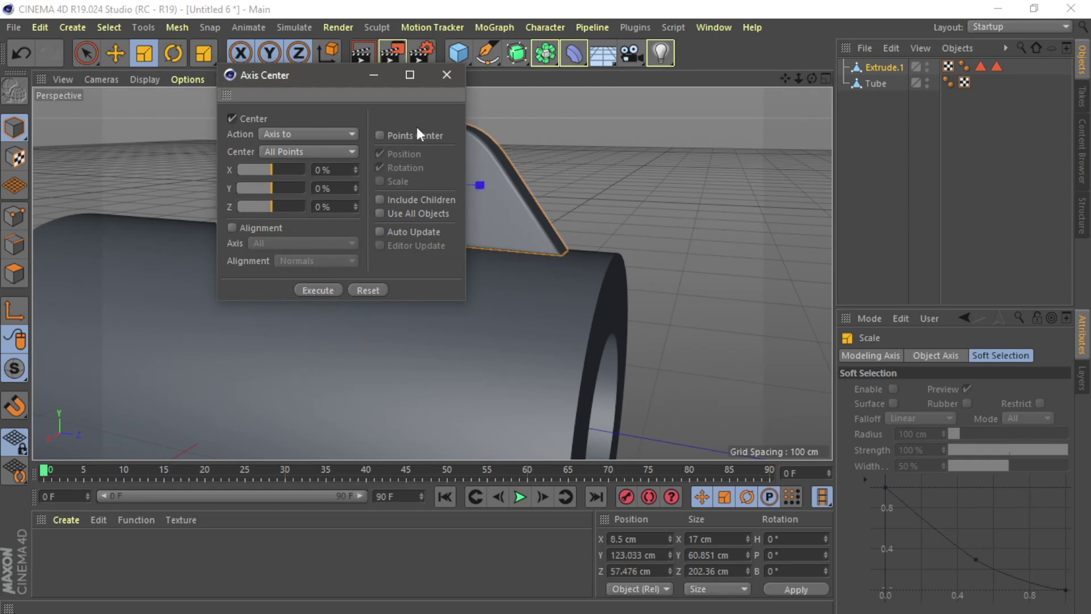
pyautogui.click(448, 76)
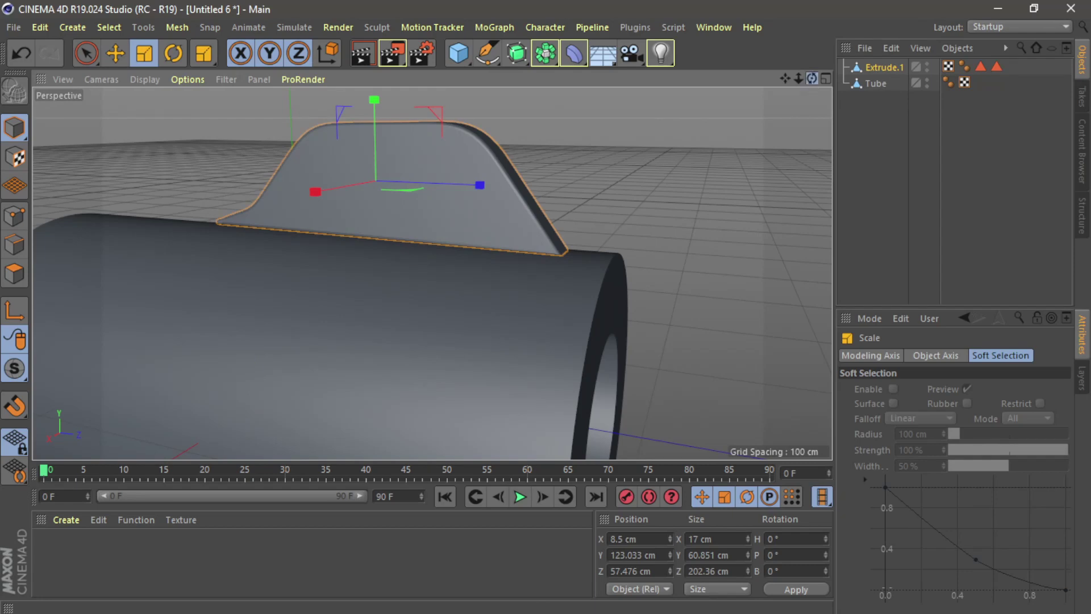
# Scale the mount's thickness along X to about 8.3 cm and lower it to about 119.4 cm on Y.
pyautogui.moveTo(811, 79); pyautogui.dragTo(699, 128)
pyautogui.moveTo(362, 162); pyautogui.dragTo(417, 154)
pyautogui.moveTo(812, 79); pyautogui.dragTo(921, 57)
pyautogui.click(122, 58)
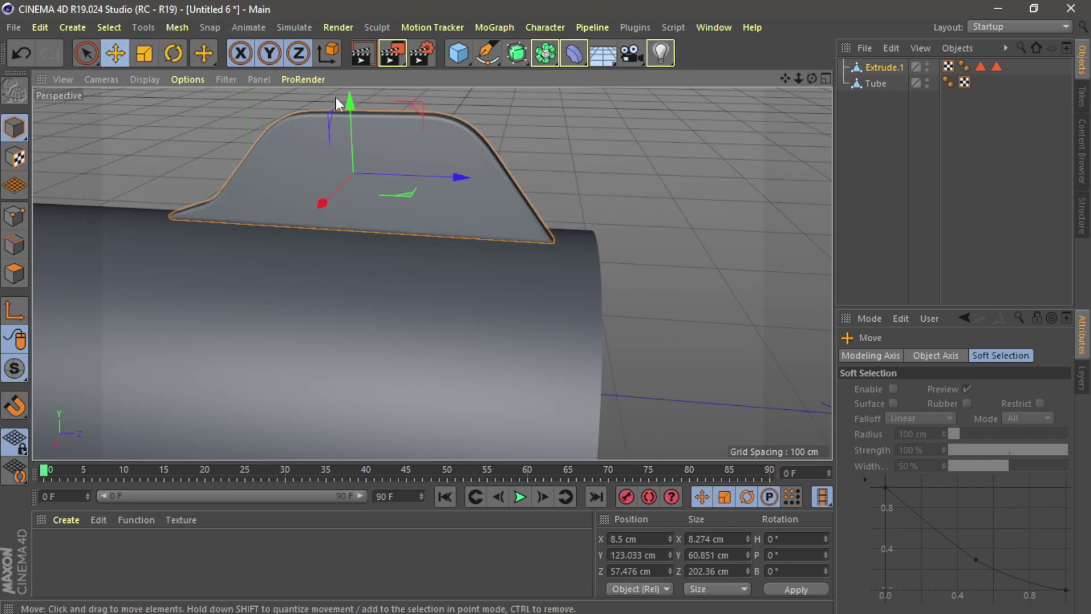
pyautogui.moveTo(354, 100); pyautogui.dragTo(356, 107)
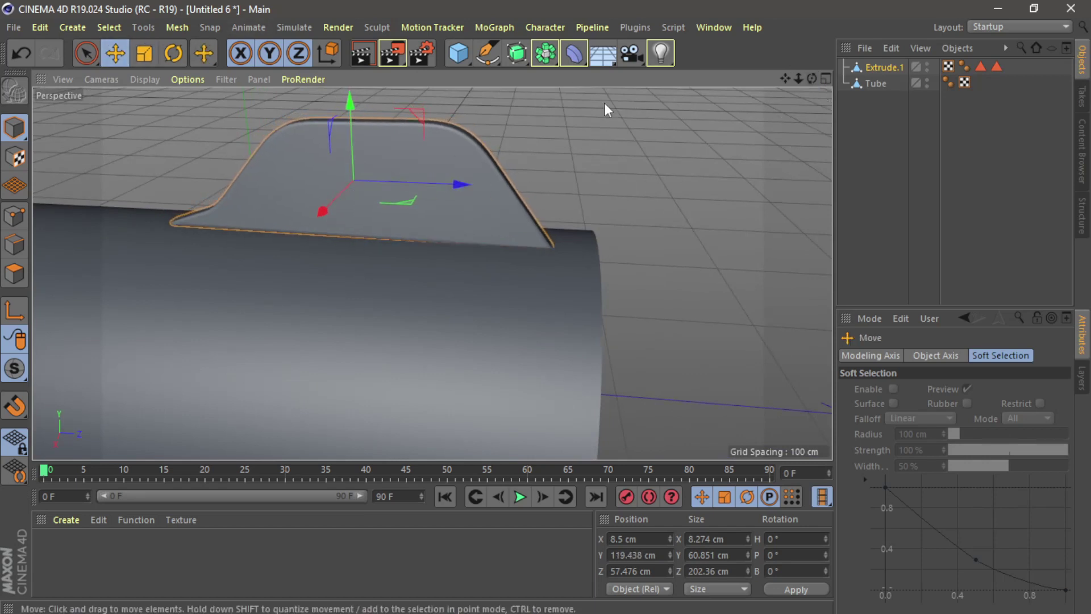
pyautogui.moveTo(801, 81); pyautogui.dragTo(710, 80)
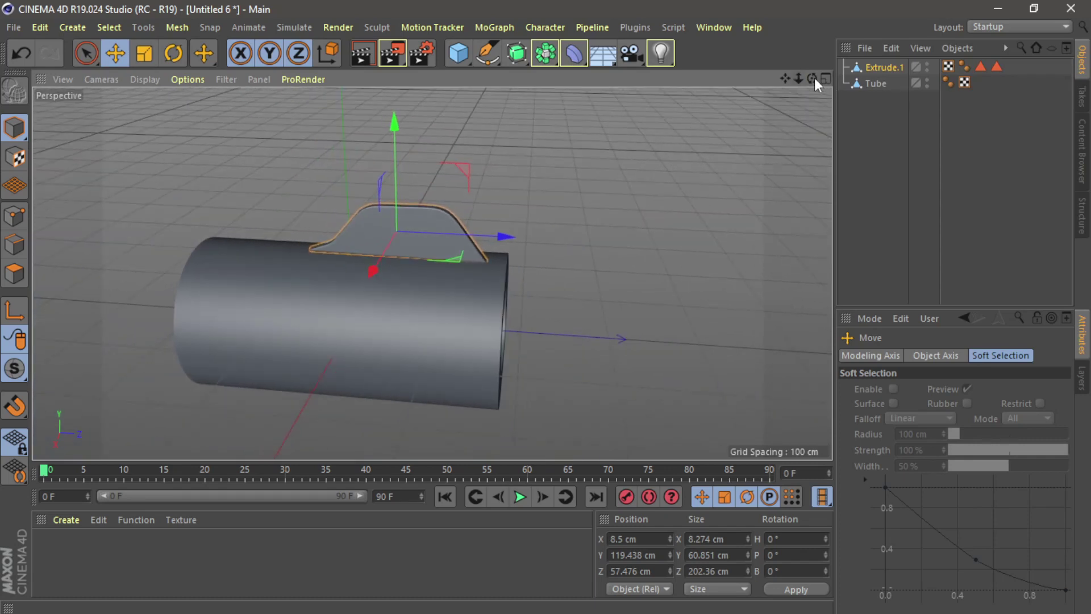
# Scale the mount down to about 7.4 x 46.5 x 182.1 cm and lower it to about 110.5 cm on Y.
pyautogui.click(144, 53)
pyautogui.moveTo(449, 131); pyautogui.dragTo(396, 134)
pyautogui.click(116, 53)
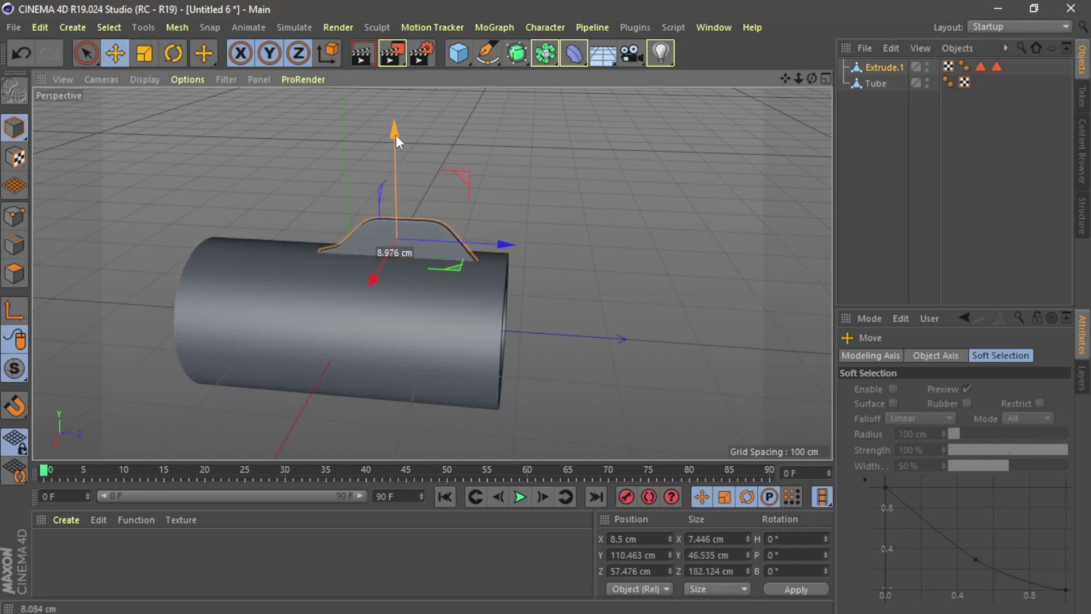
pyautogui.moveTo(815, 81); pyautogui.dragTo(432, 273)
pyautogui.moveTo(778, 82); pyautogui.dragTo(800, 76)
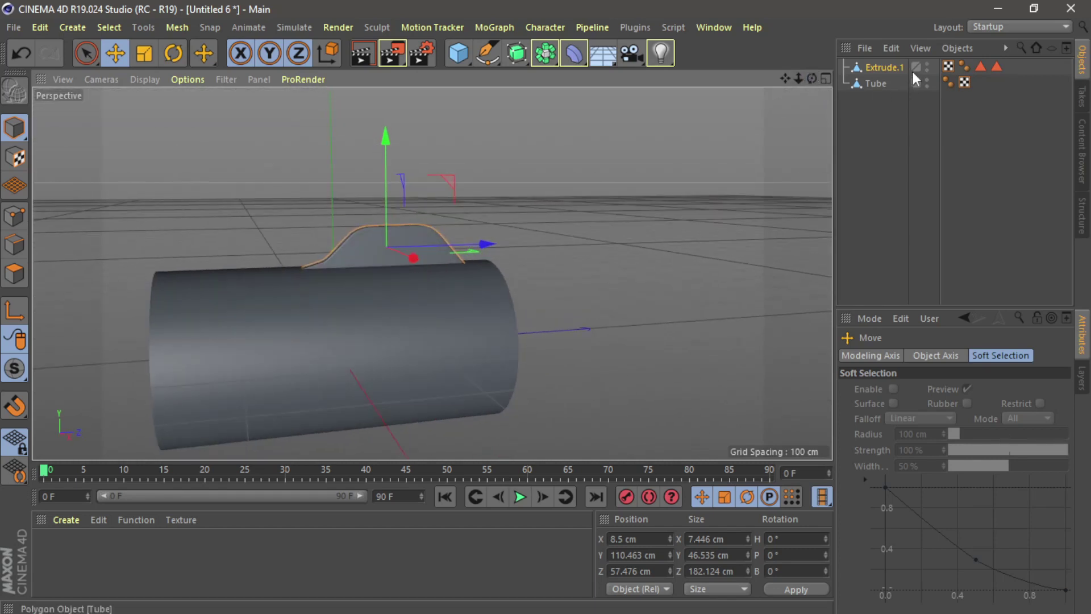
# Hide the Extrude.1 mount in both editor and renderer and select the Tube object.
pyautogui.click(927, 65)
pyautogui.click(927, 65)
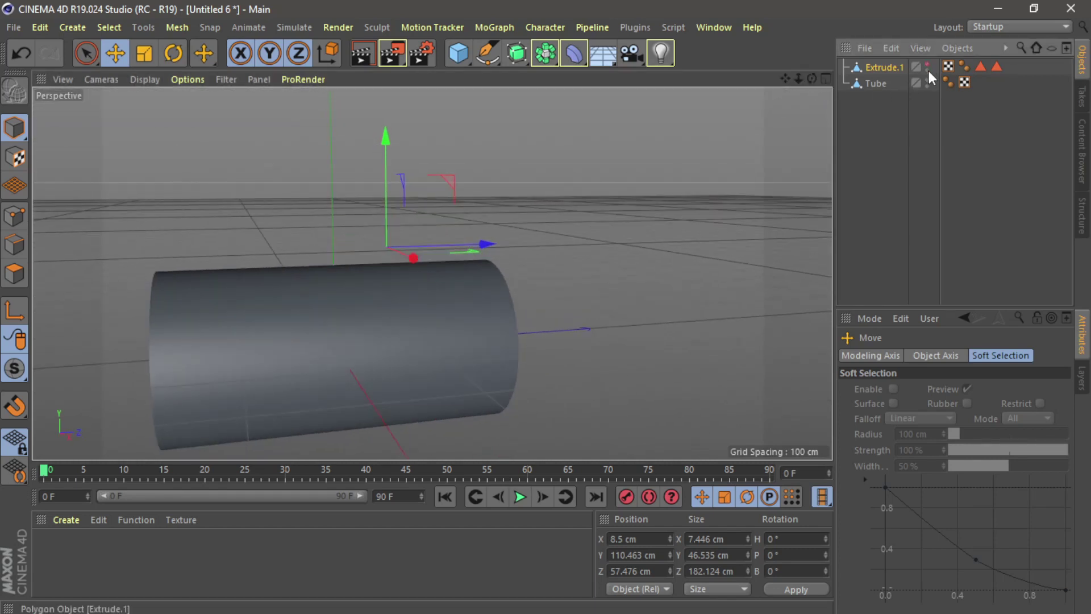
pyautogui.click(878, 83)
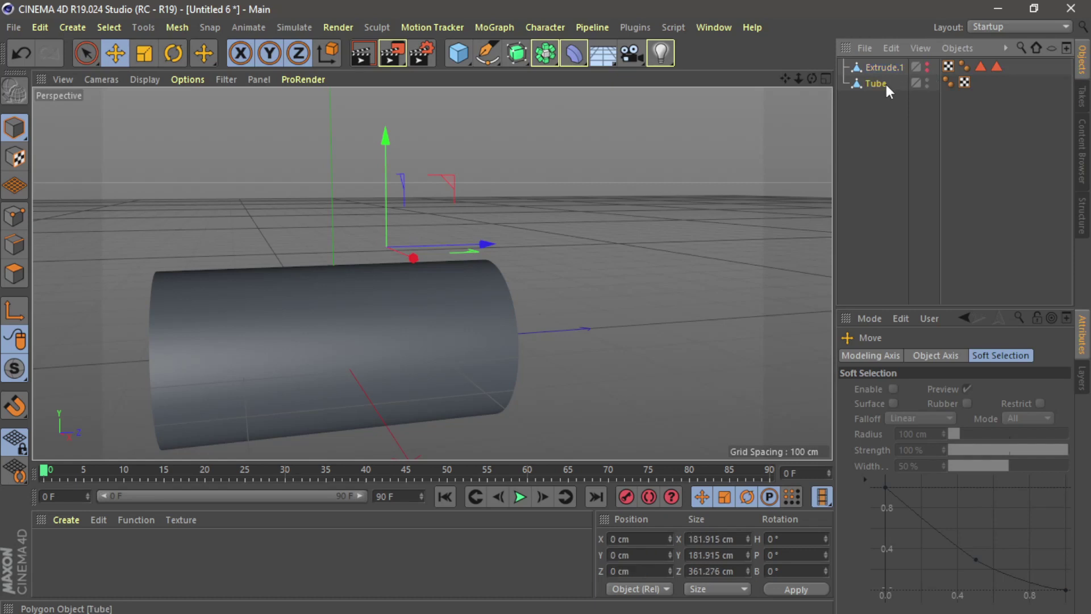
# Maximize the Right view and frame the whole tube centrally in it.
pyautogui.click(826, 79)
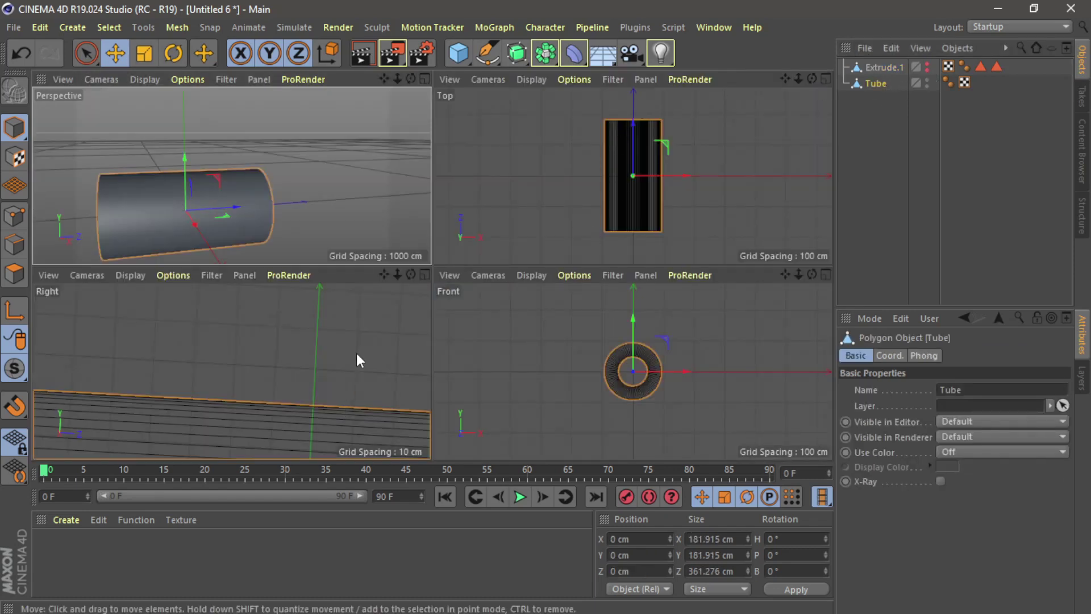
pyautogui.click(425, 274)
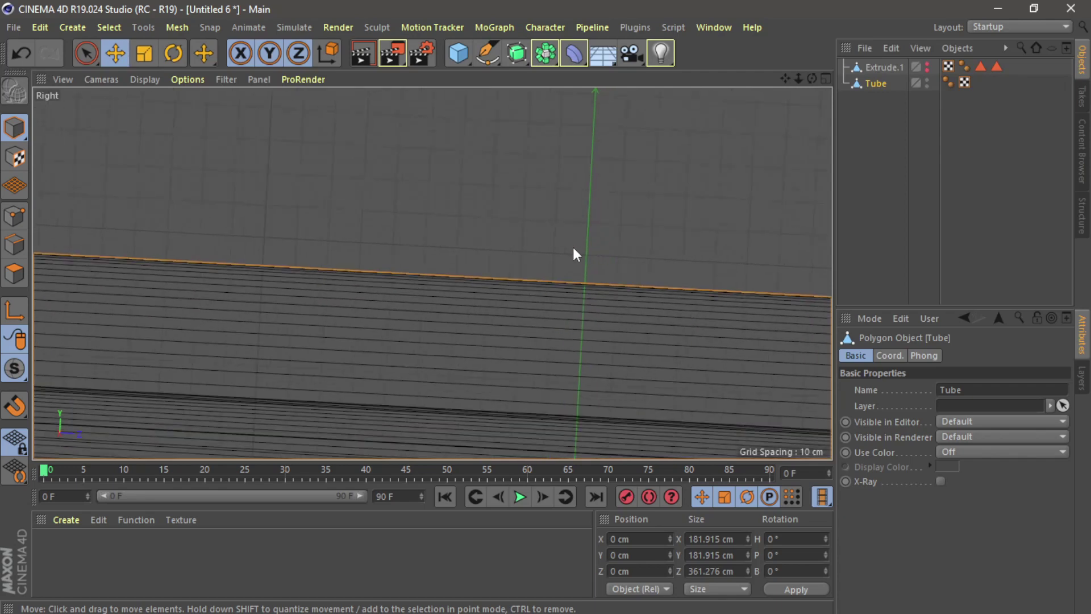
pyautogui.scroll(-5, 573, 253)
pyautogui.moveTo(812, 78)
pyautogui.mouseDown()
pyautogui.moveTo(835, 80)
pyautogui.moveTo(804, 81)
pyautogui.mouseUp()
pyautogui.moveTo(431, 273); pyautogui.dragTo(432, 273)
pyautogui.moveTo(785, 79); pyautogui.dragTo(793, 146)
pyautogui.moveTo(812, 78); pyautogui.dragTo(432, 272)
pyautogui.moveTo(787, 82); pyautogui.dragTo(434, 272)
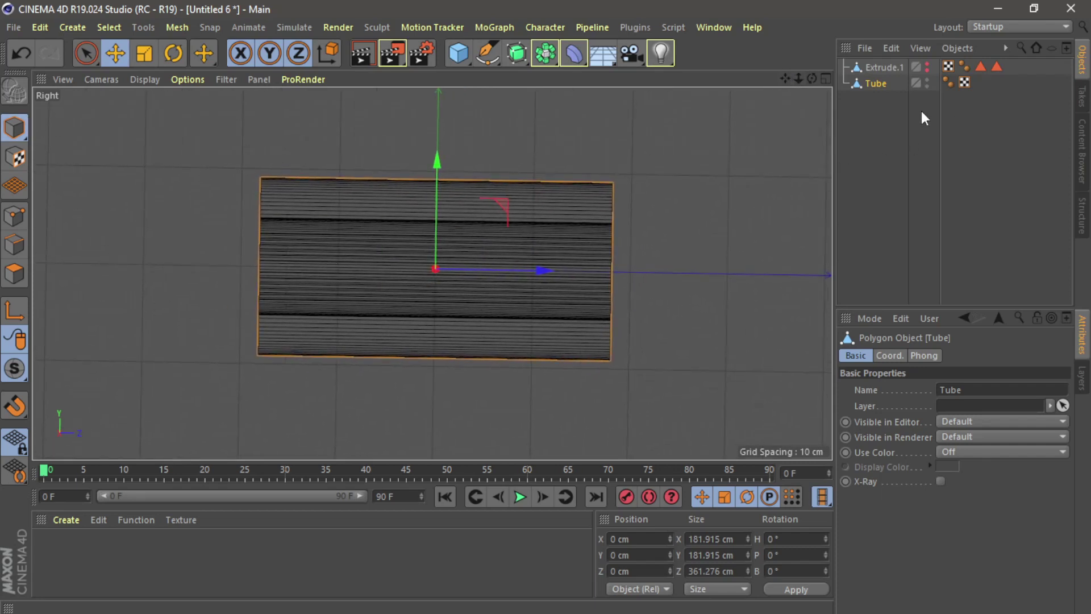
# Cut an edge loop around the tube near its negative-Z end at an offset of about 13.5%.
pyautogui.click(14, 217)
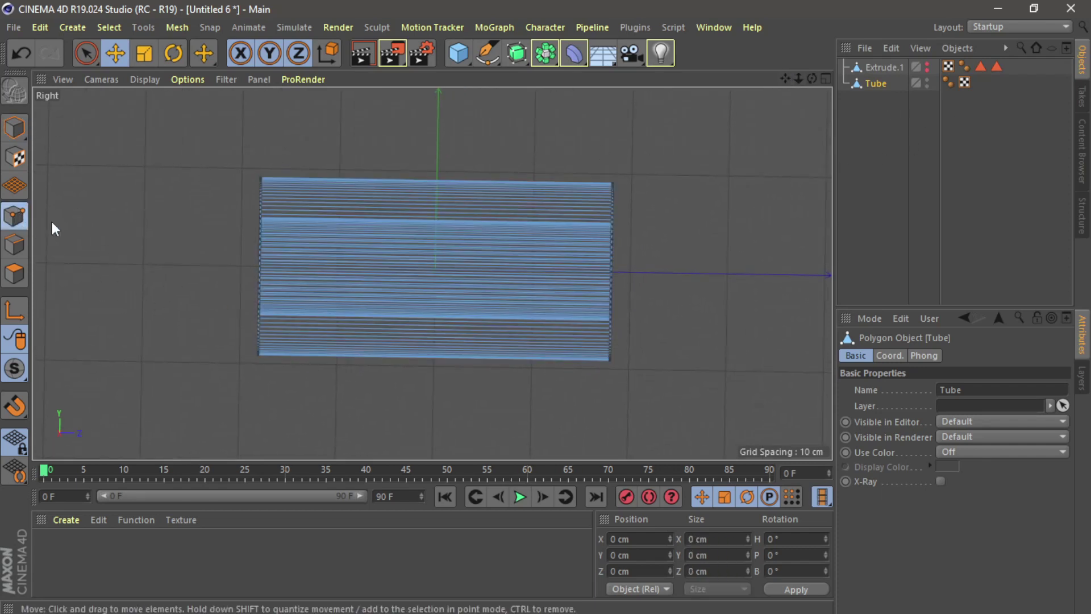
pyautogui.scroll(2, 270, 277)
pyautogui.rightClick(171, 143)
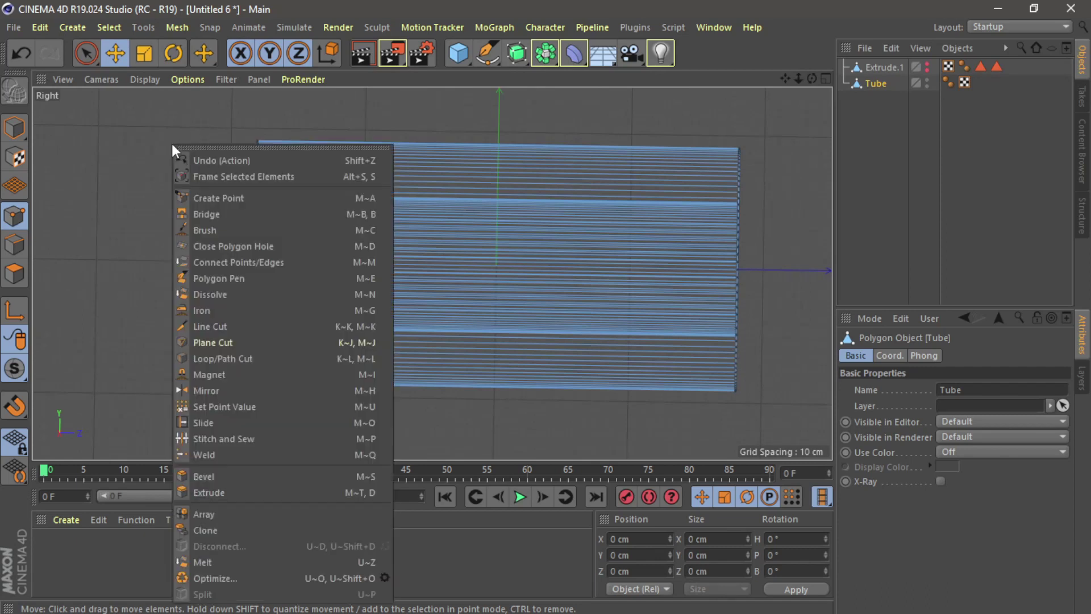
pyautogui.click(227, 361)
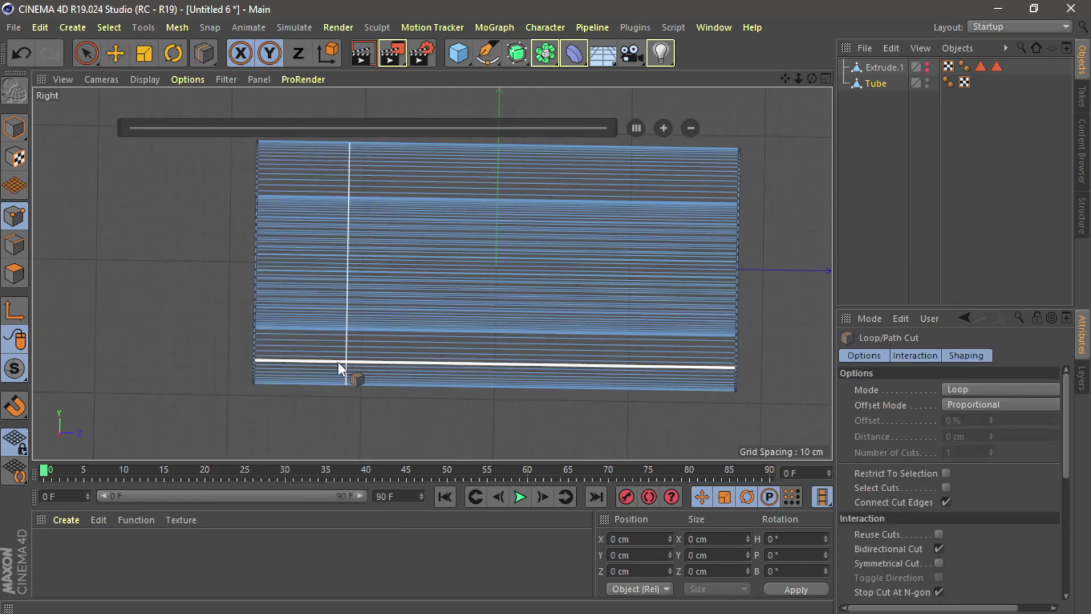
pyautogui.click(318, 381)
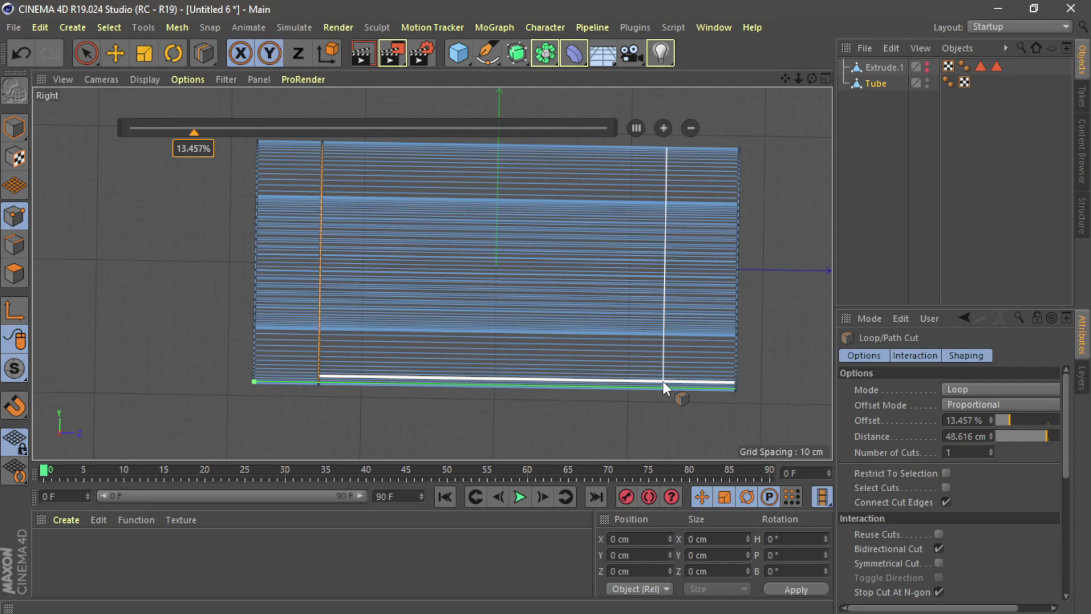
# Rectangle-select the points at the tube's negative-Z end and scale them down to about 148.4 cm in X and Y.
pyautogui.click(86, 54)
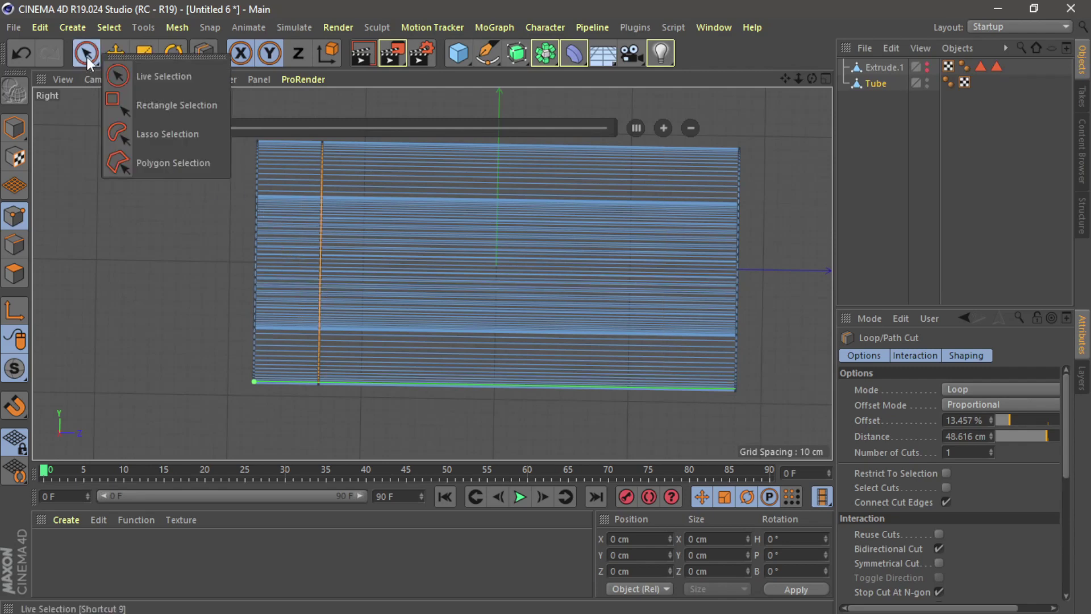
pyautogui.click(125, 110)
pyautogui.moveTo(237, 108); pyautogui.dragTo(294, 419)
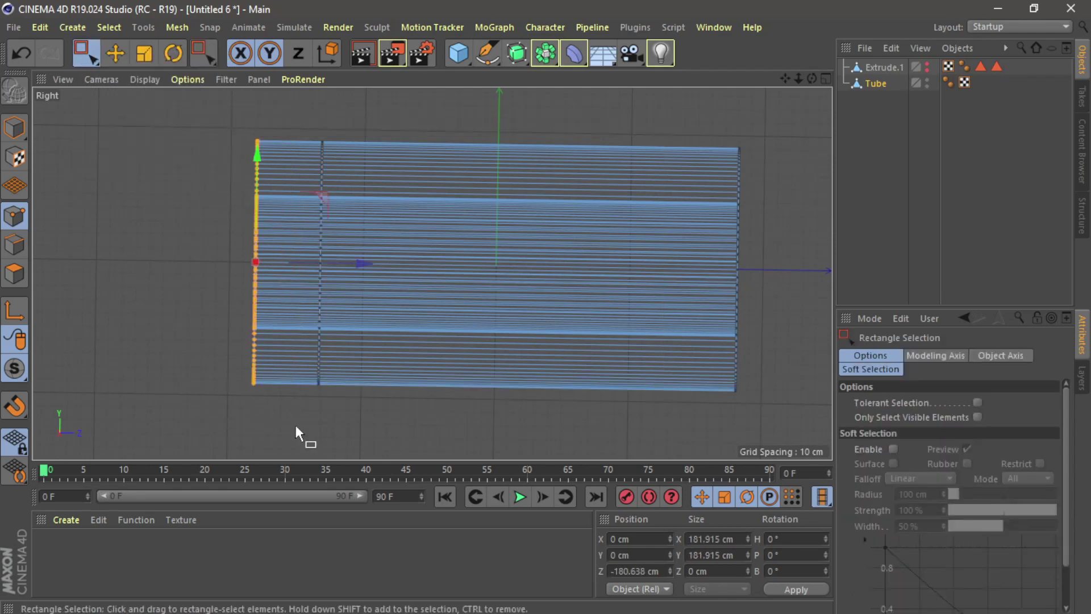
pyautogui.click(144, 53)
pyautogui.moveTo(173, 131); pyautogui.dragTo(128, 227)
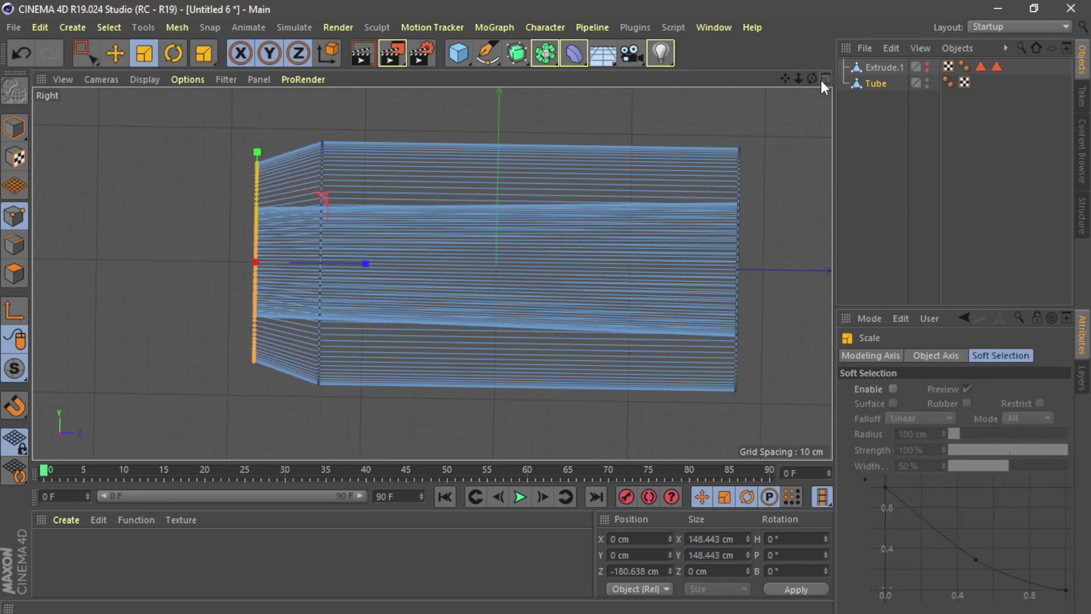
# Cut another edge loop around the middle of the tube at an offset of about 57.7%.
pyautogui.rightClick(159, 146)
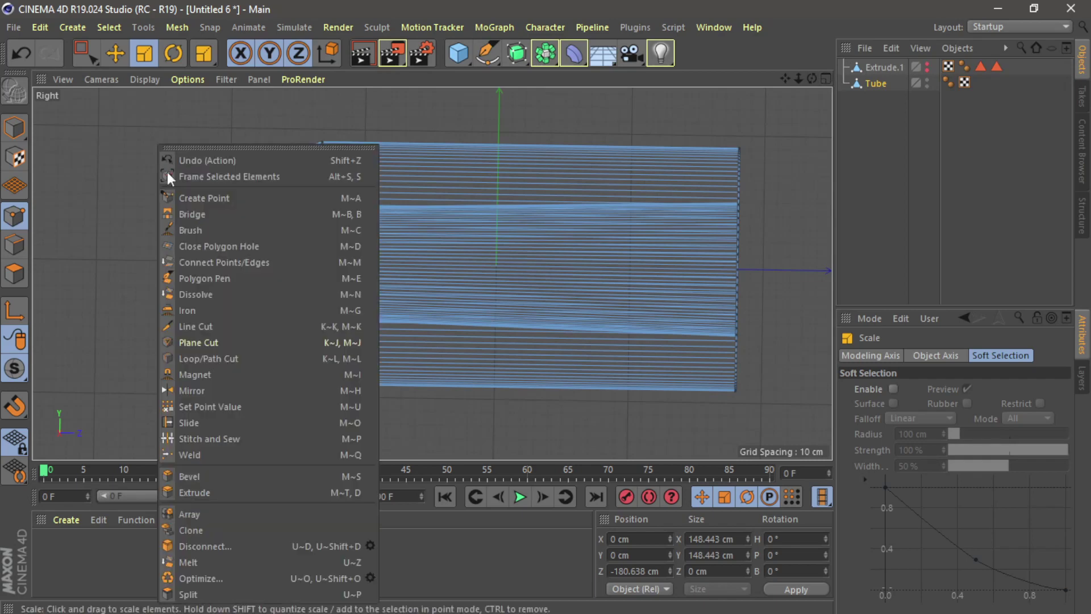
pyautogui.click(217, 360)
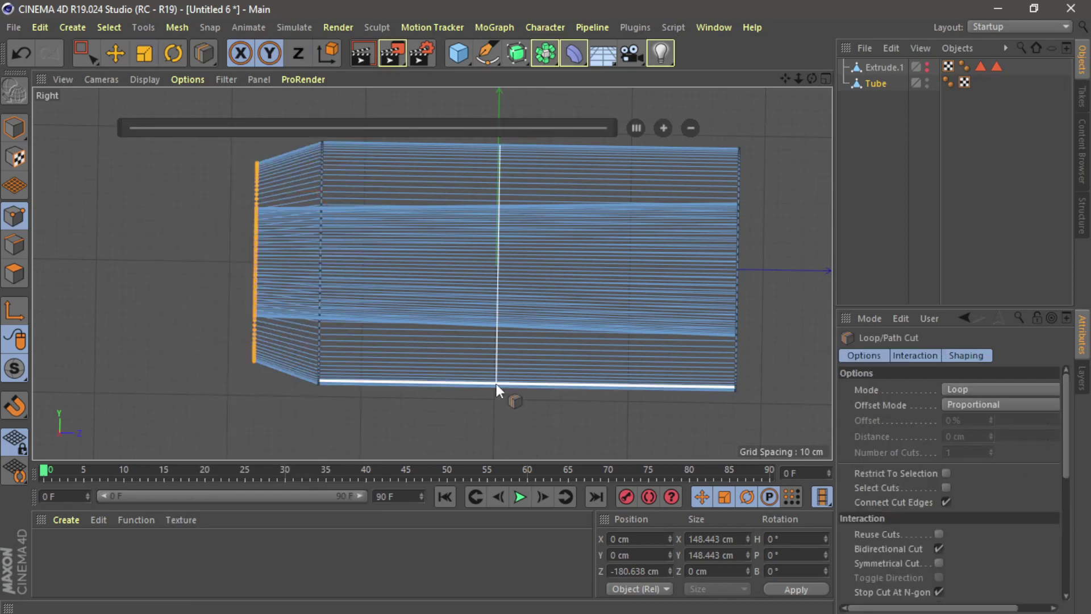
pyautogui.click(495, 386)
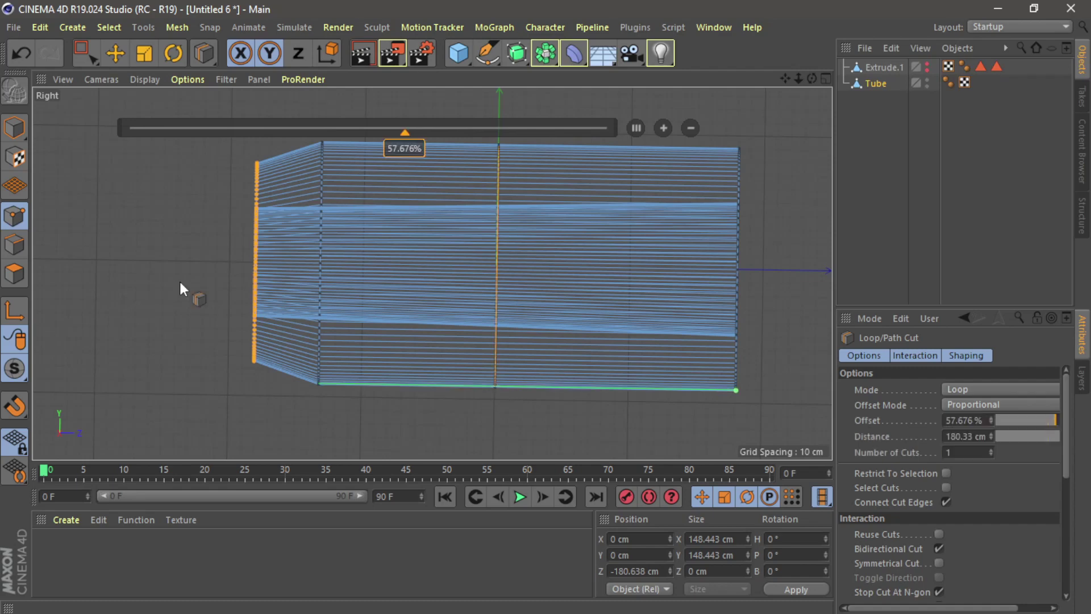
# Rectangle-select the middle ring of points and scale it up to about 195.7 cm in X and Y.
pyautogui.click(94, 52)
pyautogui.moveTo(441, 116); pyautogui.dragTo(591, 424)
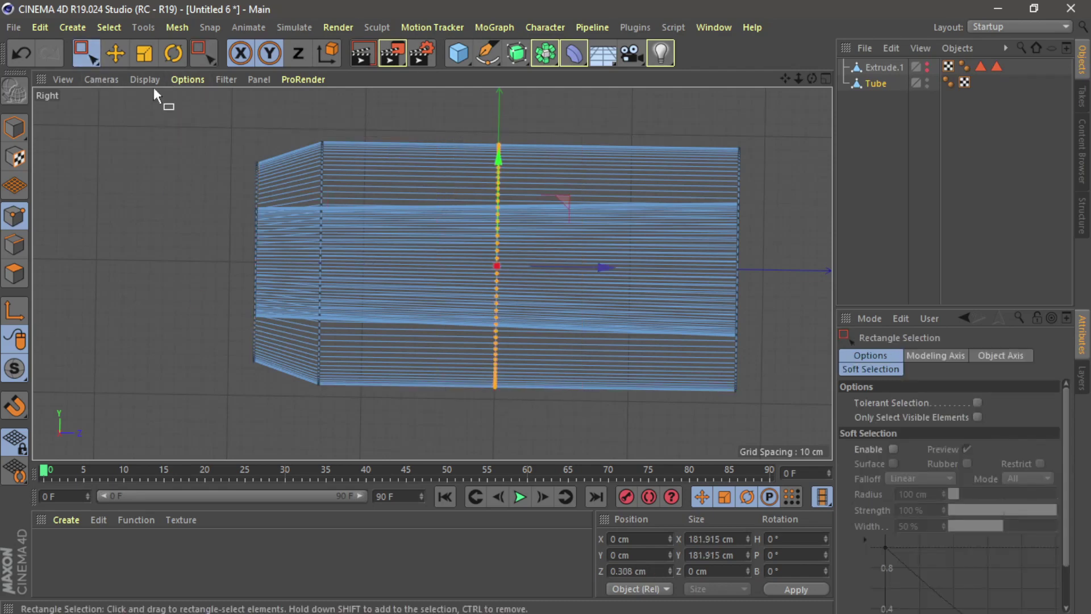
pyautogui.click(145, 53)
pyautogui.moveTo(550, 112)
pyautogui.mouseDown()
pyautogui.moveTo(579, 110)
pyautogui.moveTo(557, 124)
pyautogui.mouseUp()
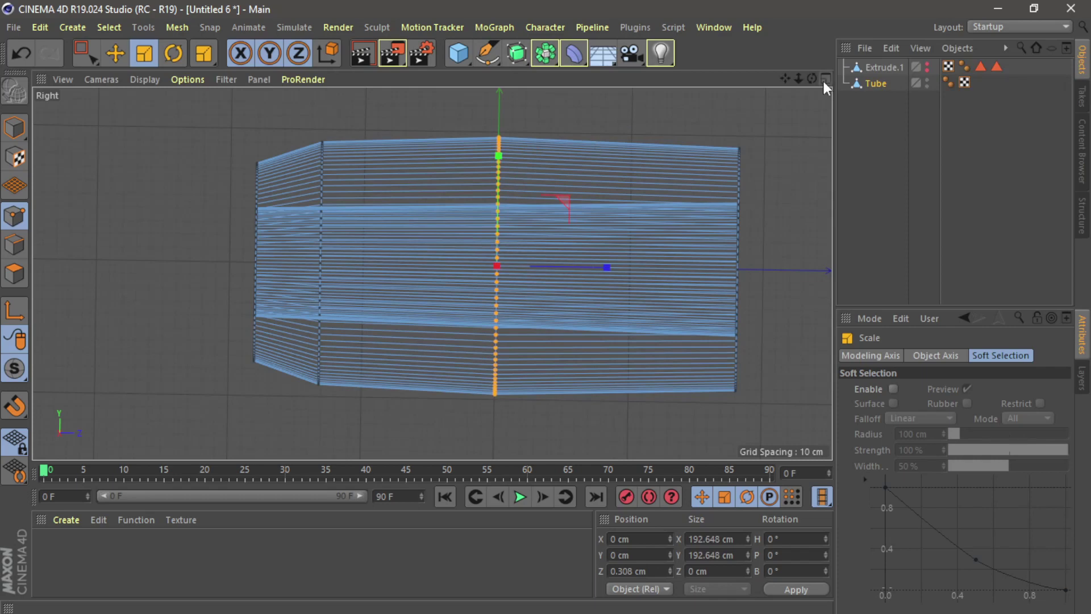
pyautogui.moveTo(451, 128); pyautogui.dragTo(455, 116)
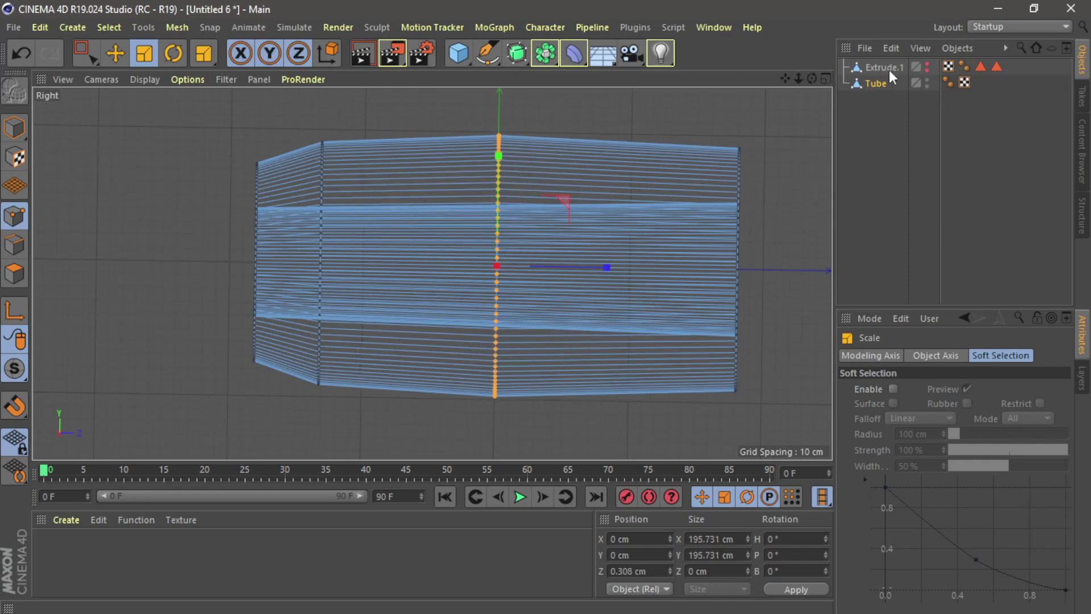
# Maximize the Perspective view, deselect the ring points and frame the tube closely in edge mode.
pyautogui.click(827, 78)
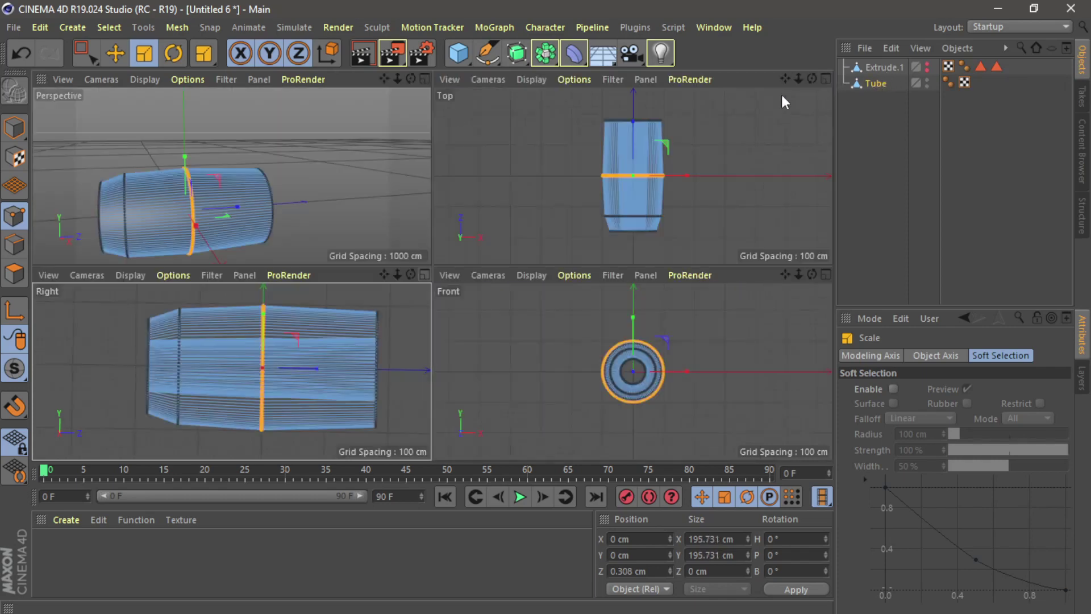
pyautogui.click(426, 80)
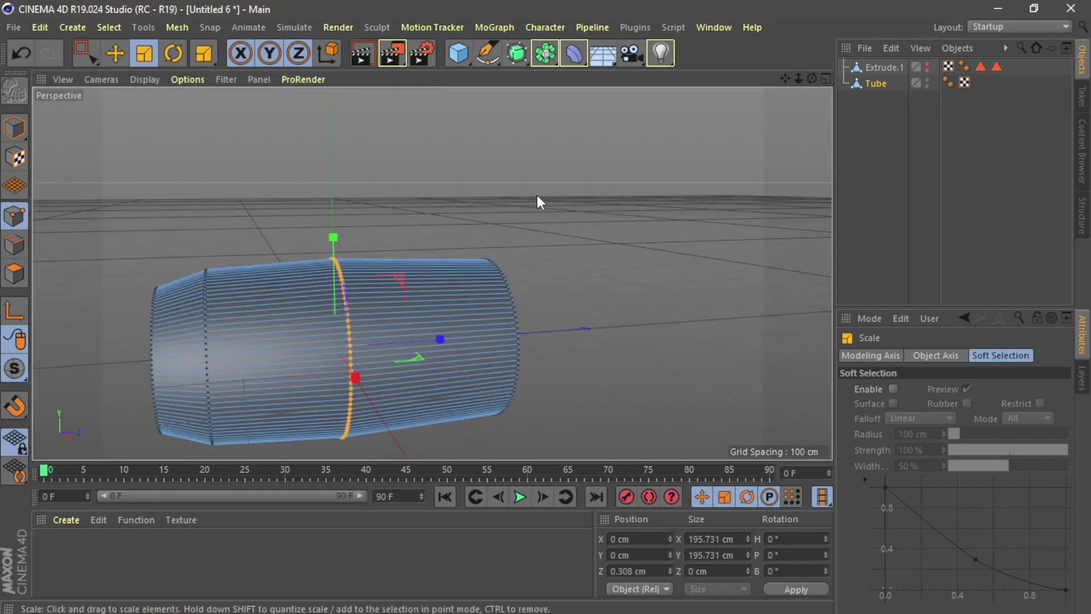
pyautogui.click(537, 210)
pyautogui.moveTo(785, 79)
pyautogui.mouseDown()
pyautogui.moveTo(807, 71)
pyautogui.moveTo(821, 84)
pyautogui.moveTo(764, 86)
pyautogui.moveTo(745, 67)
pyautogui.moveTo(795, 80)
pyautogui.mouseUp()
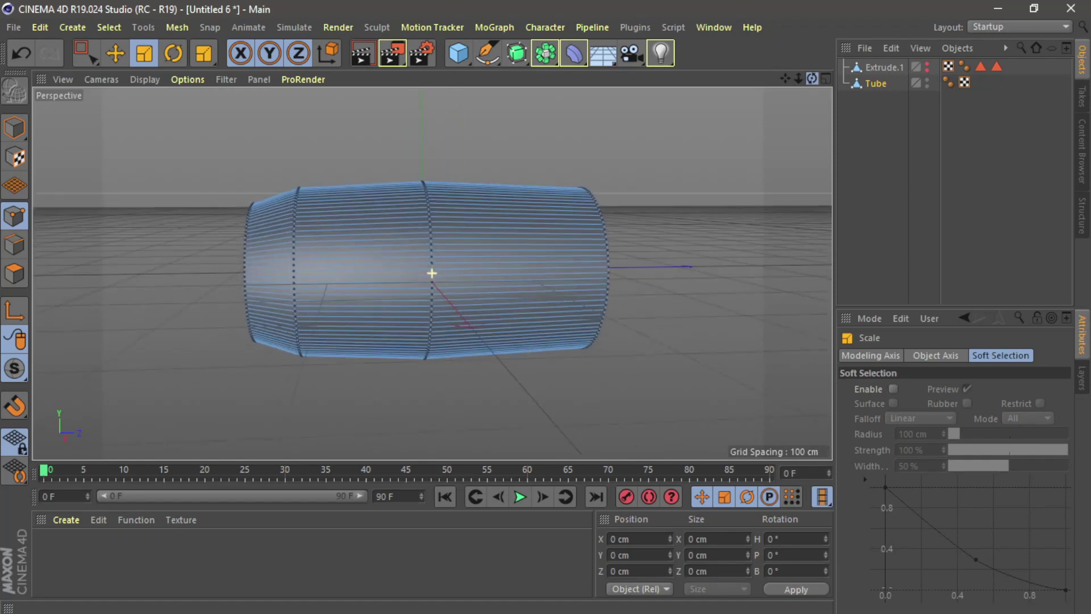
pyautogui.click(15, 245)
pyautogui.scroll(2, 182, 361)
pyautogui.scroll(1, 181, 360)
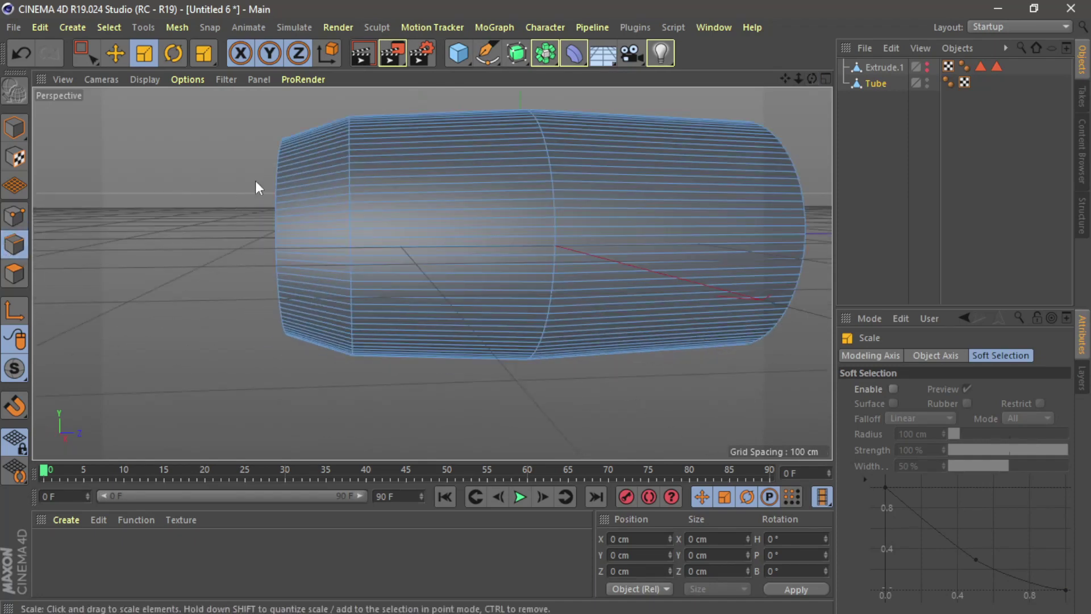
pyautogui.moveTo(787, 84); pyautogui.dragTo(755, 117)
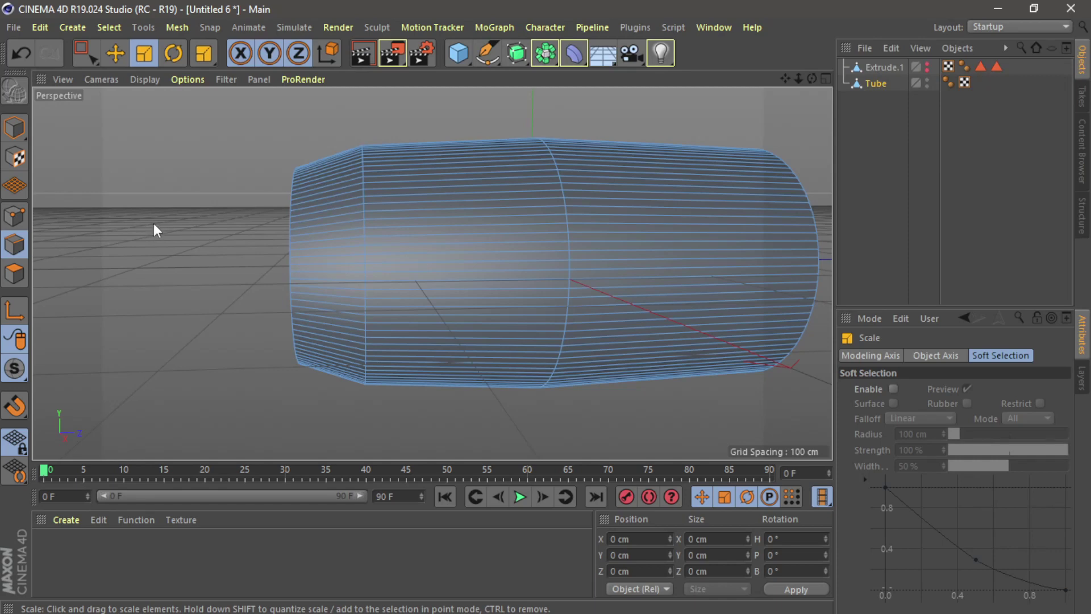
# Loop-select the polygons of the tube's tapered end band and extrude them outward about 3.4 cm.
pyautogui.click(15, 275)
pyautogui.press('u')
pyautogui.press('l')
pyautogui.click(310, 352)
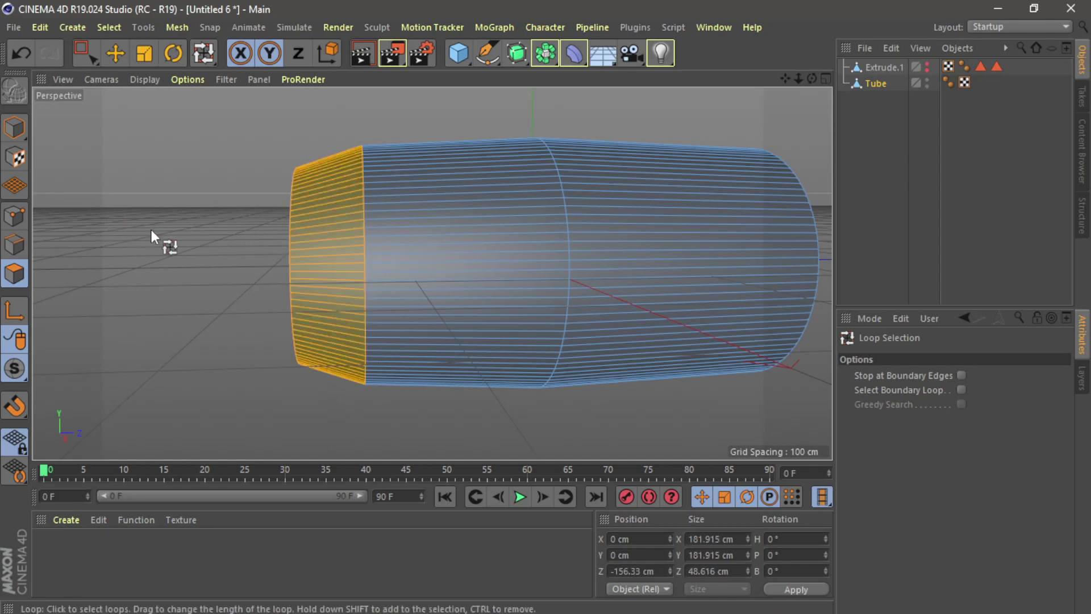
pyautogui.press('d')
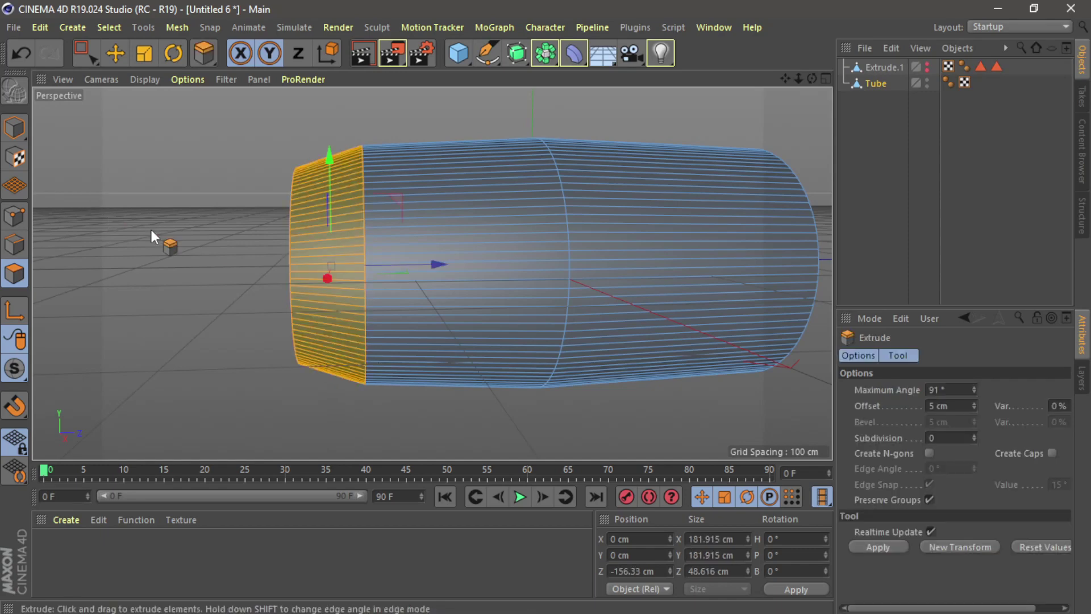
pyautogui.scroll(2, 454, 396)
pyautogui.scroll(1, 454, 396)
pyautogui.moveTo(166, 343); pyautogui.dragTo(186, 343)
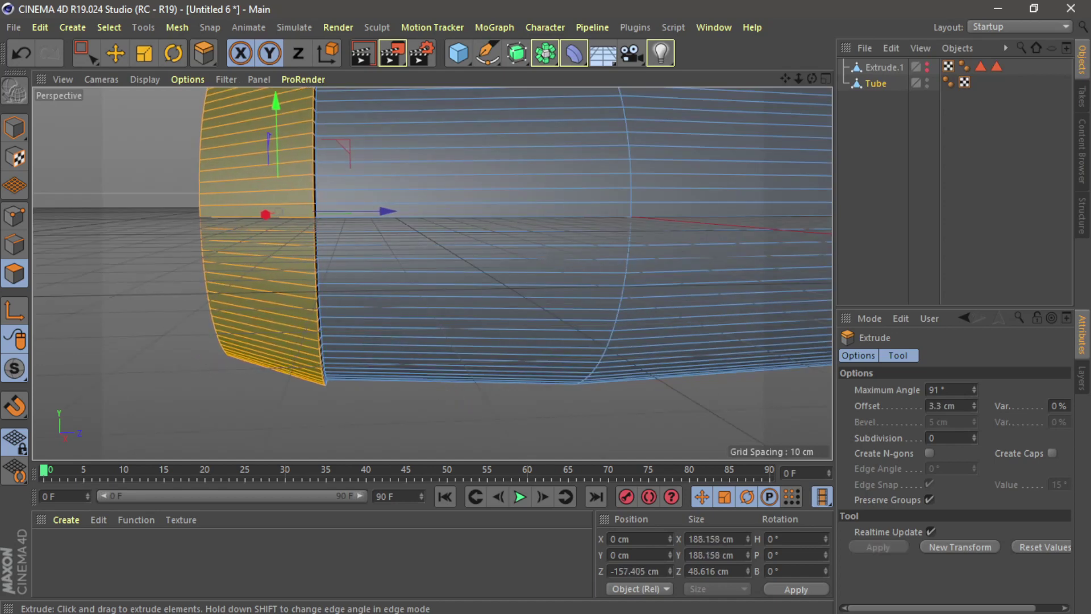
# Loop-select the outer edge ring where the extruded end band steps up from the tube body.
pyautogui.click(14, 244)
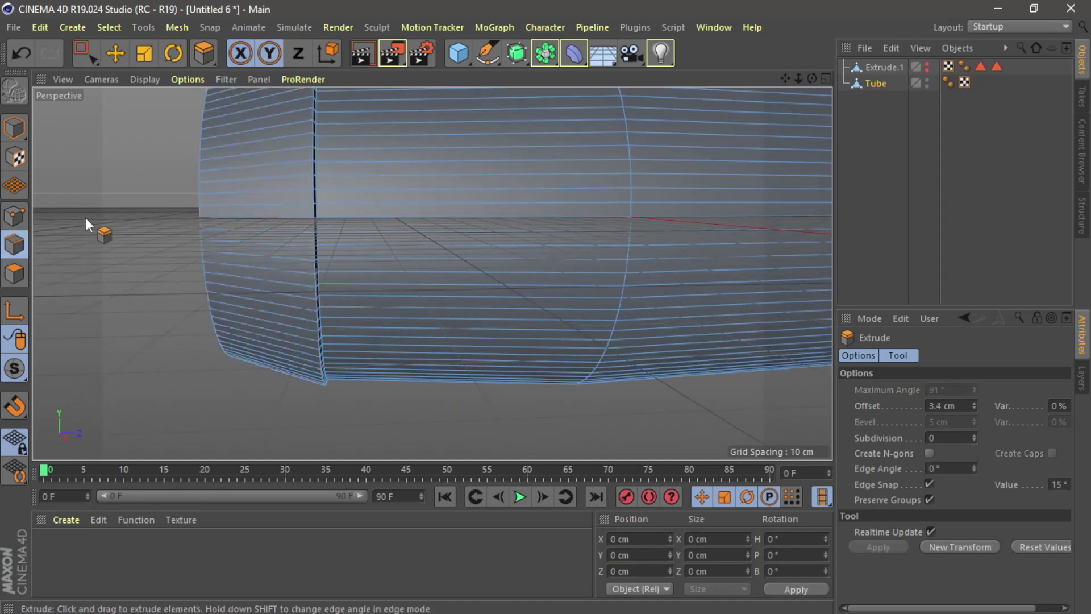
pyautogui.rightClick(80, 226)
pyautogui.click(113, 368)
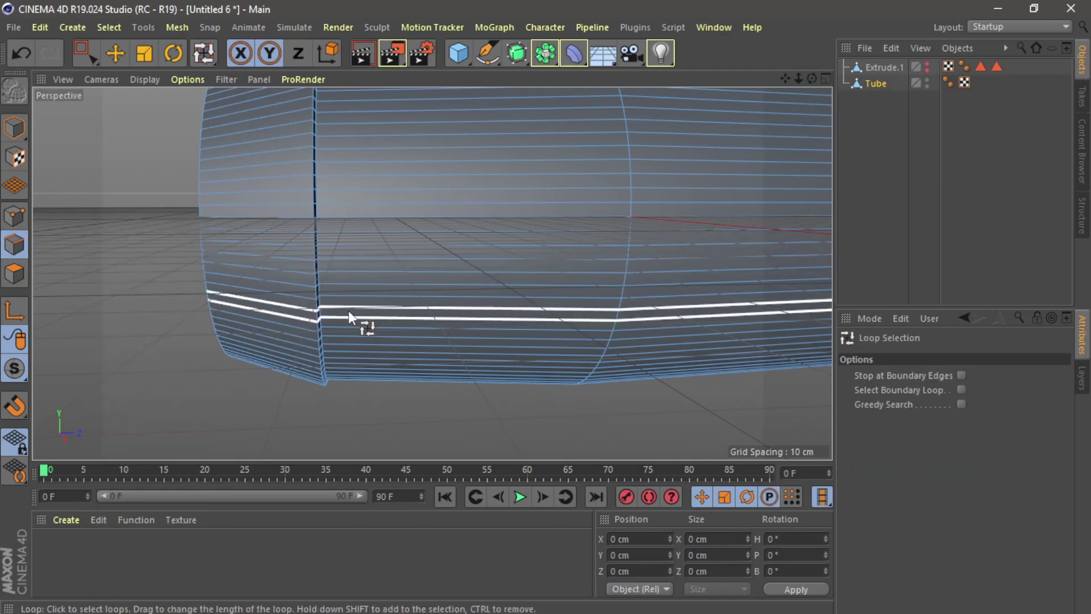
pyautogui.scroll(3, 317, 337)
pyautogui.click(317, 336)
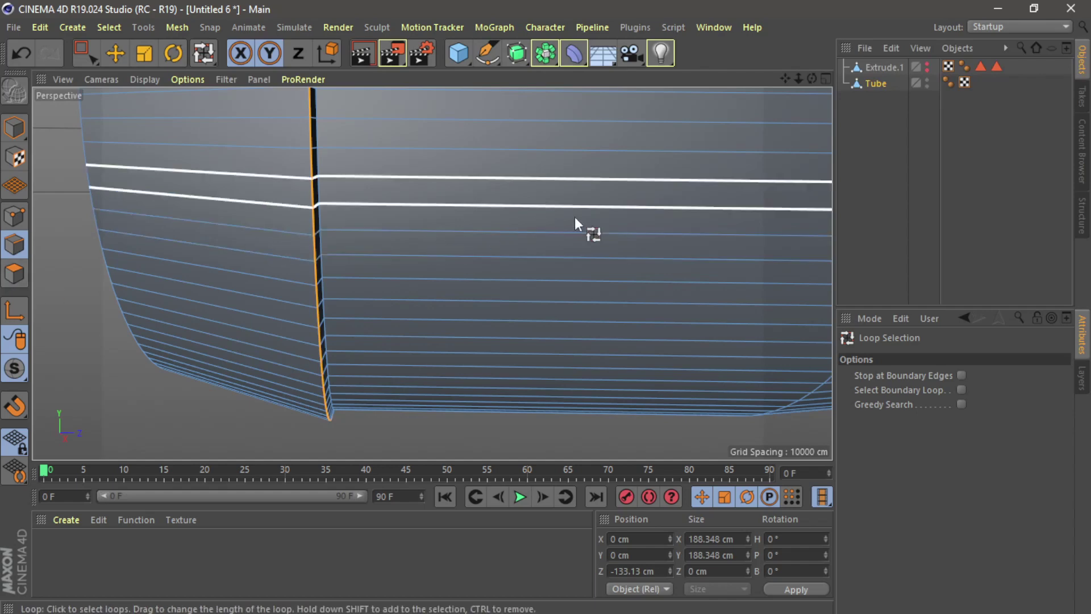
# Try to shift the selected edge loop along Z to about -130.1 cm, undoing the moves.
pyautogui.moveTo(795, 78); pyautogui.dragTo(745, 78)
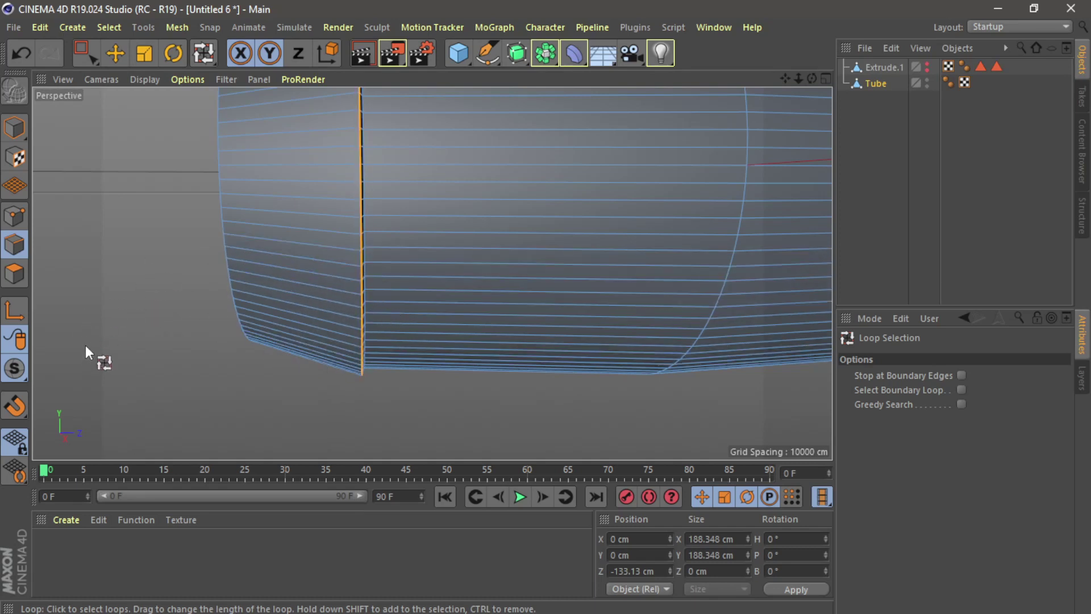
pyautogui.click(116, 53)
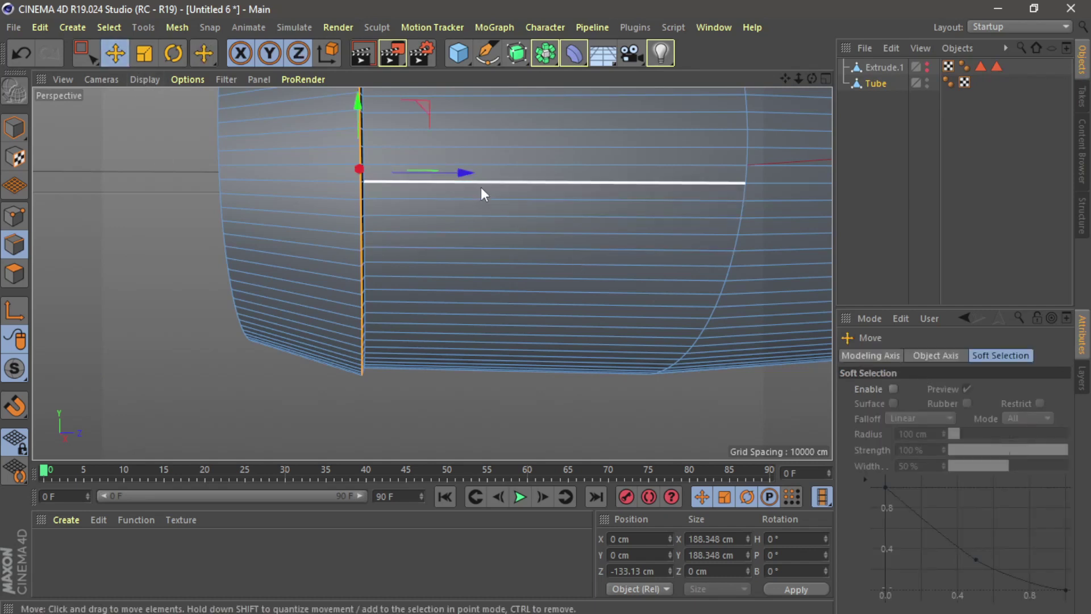
pyautogui.moveTo(462, 173); pyautogui.dragTo(470, 165)
pyautogui.moveTo(811, 78); pyautogui.dragTo(938, 85)
pyautogui.moveTo(464, 138); pyautogui.dragTo(465, 137)
pyautogui.hotkey('ctrl', 'z')
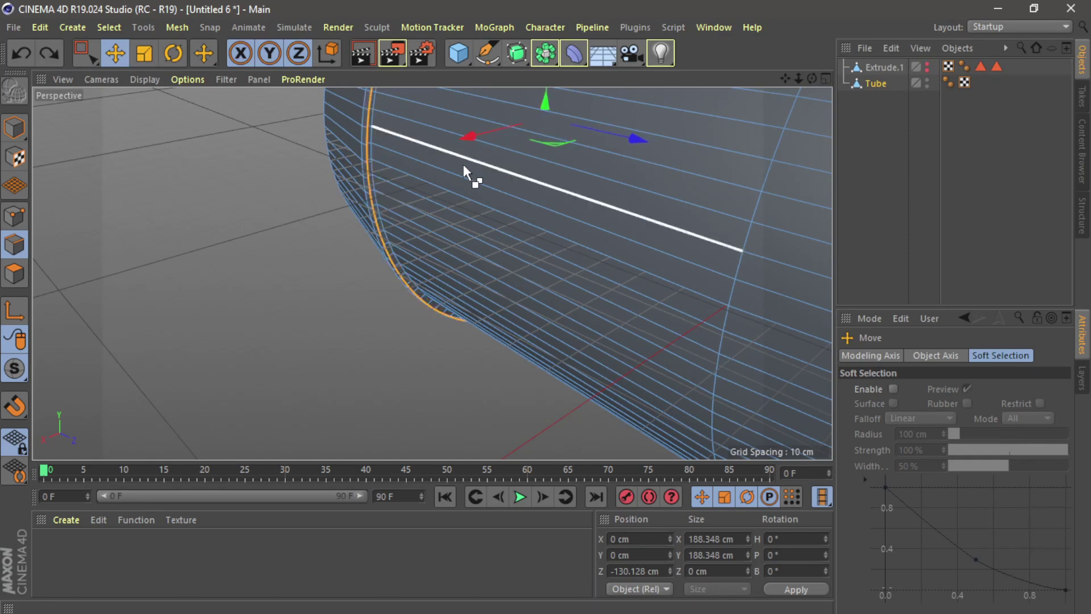
pyautogui.hotkey('ctrl', 'z')
# Try to loop-select the narrow ring of step polygons and extrude it about 7.7 cm.
pyautogui.click(14, 274)
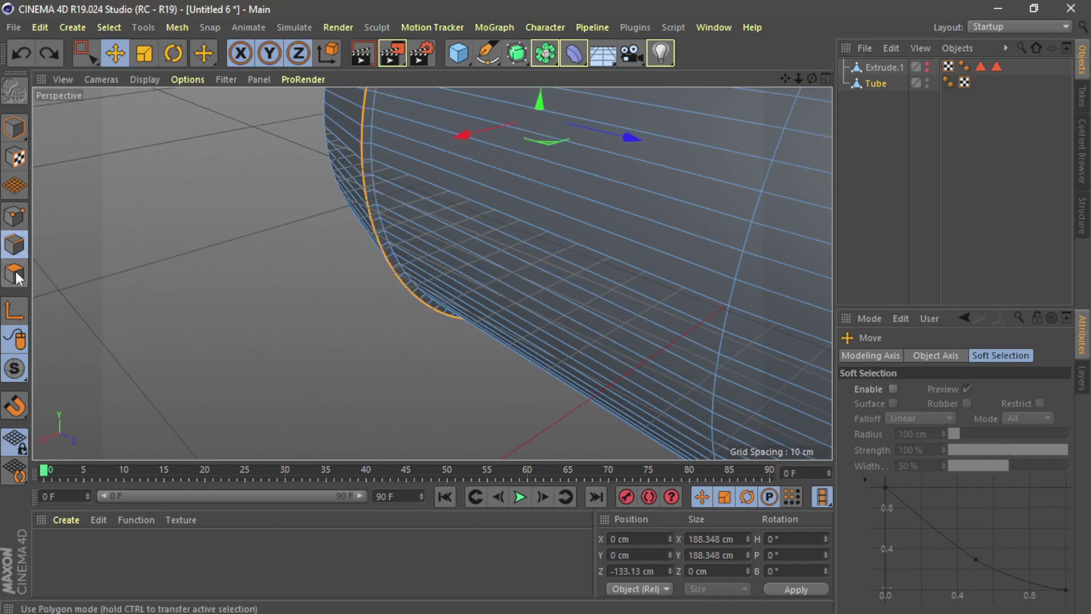
pyautogui.click(282, 302)
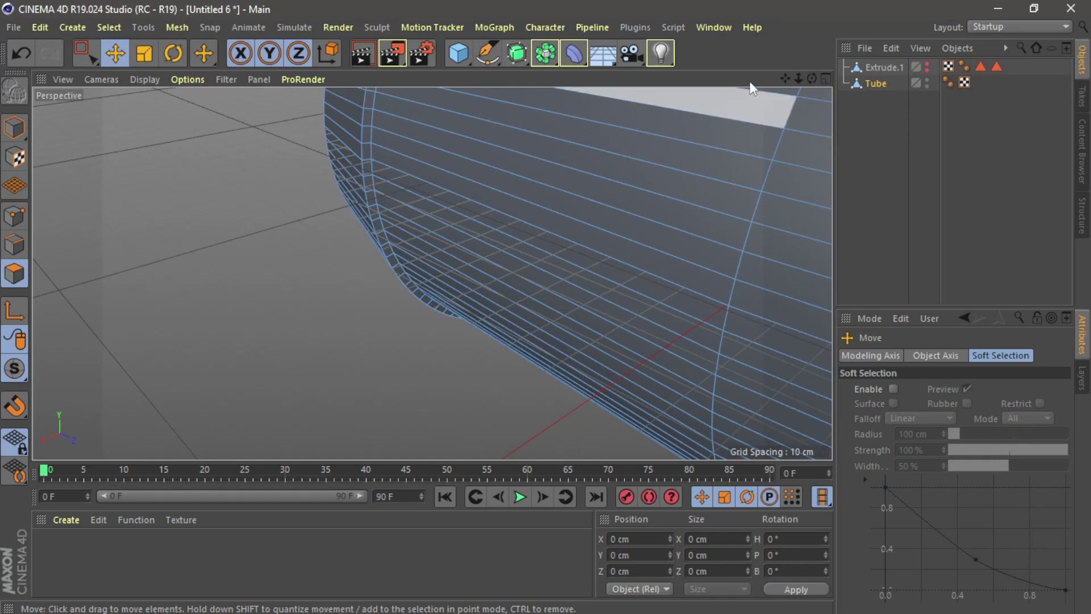
pyautogui.moveTo(812, 79); pyautogui.dragTo(431, 273)
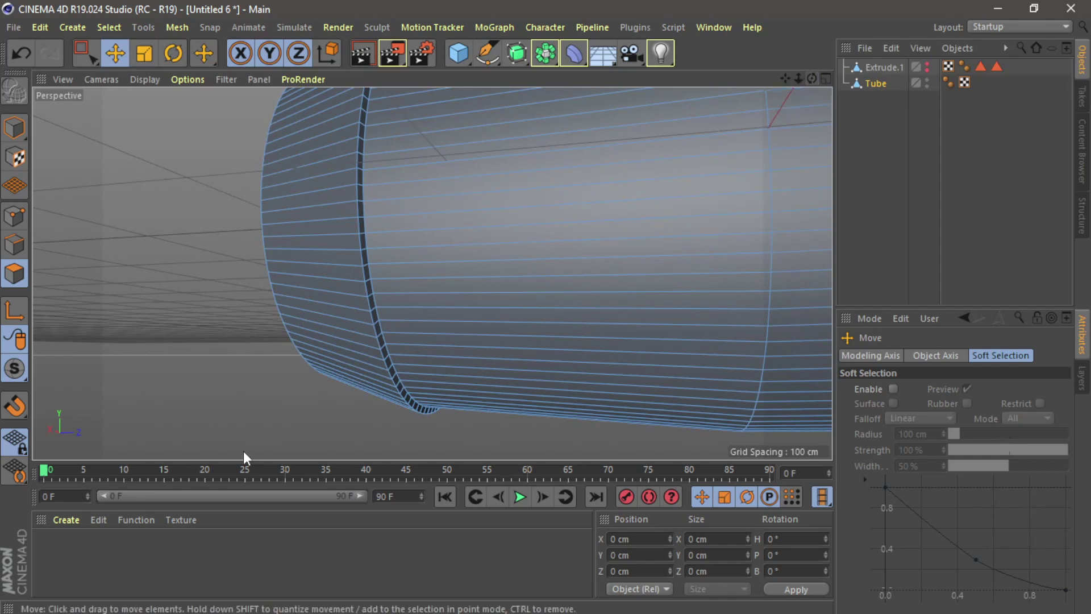
pyautogui.press('u')
pyautogui.press('l')
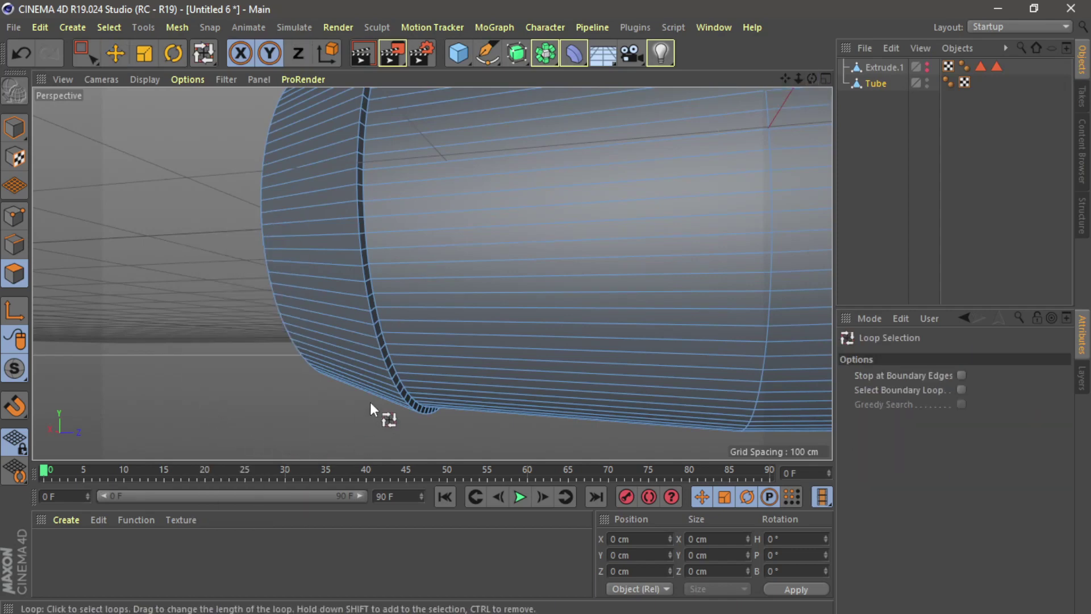
pyautogui.click(401, 387)
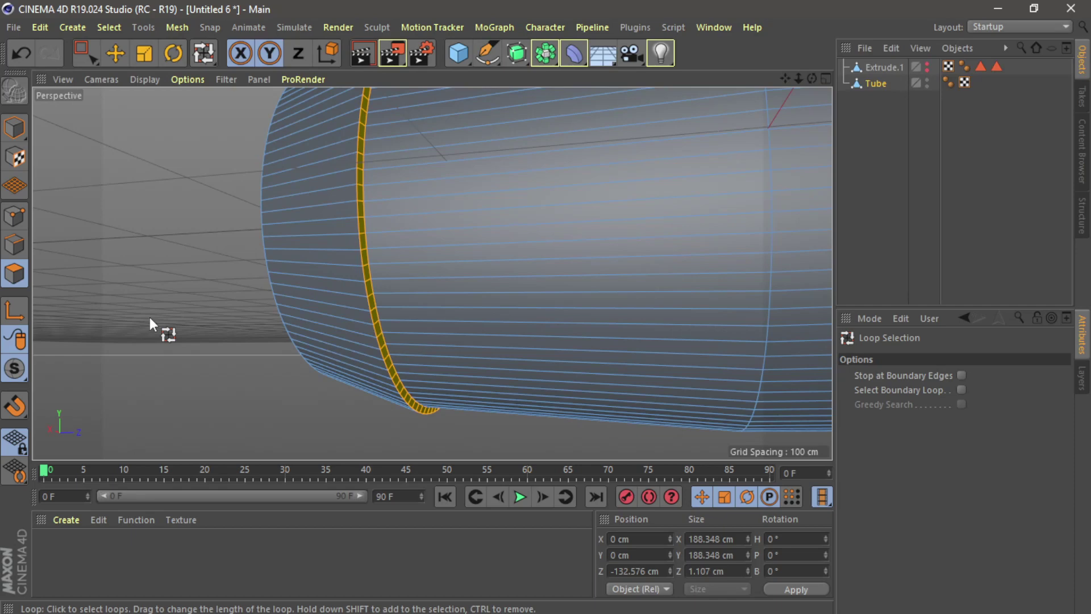
pyautogui.press('d')
pyautogui.moveTo(149, 317)
pyautogui.mouseDown()
pyautogui.moveTo(202, 320)
pyautogui.moveTo(145, 323)
pyautogui.mouseUp()
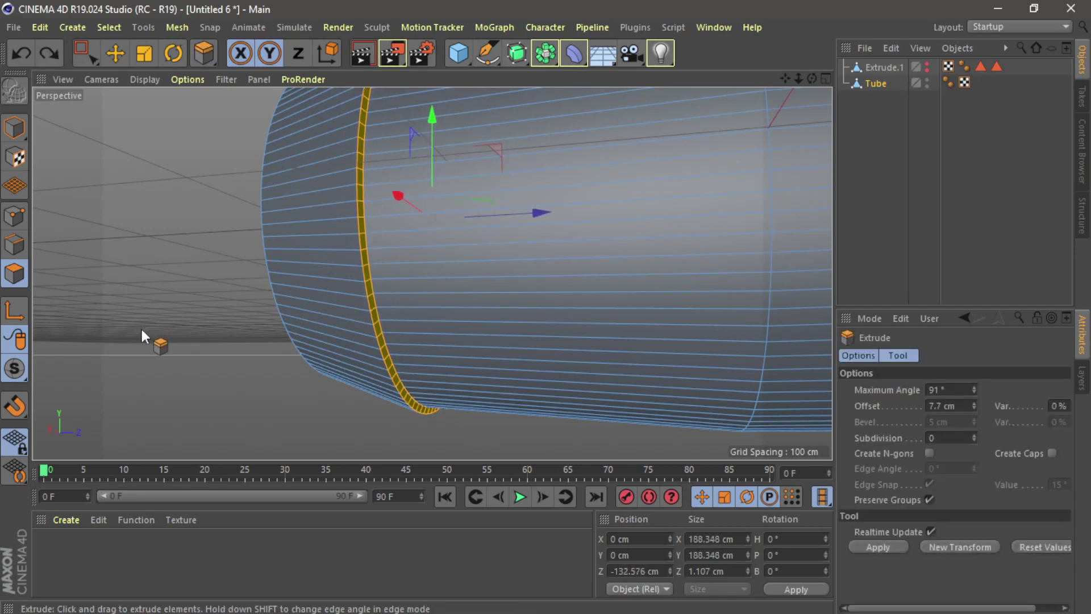
# Try to shift the step's outer edge loop along Z to about -128.4 cm, and undo the move.
pyautogui.hotkey('ctrl', 'shift', 'a')
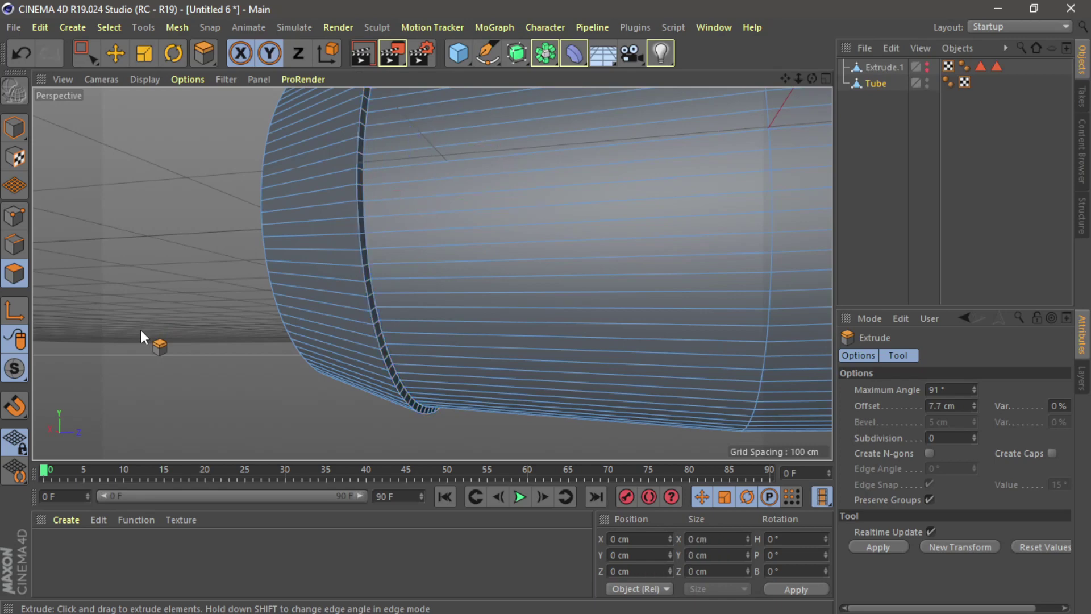
pyautogui.click(14, 244)
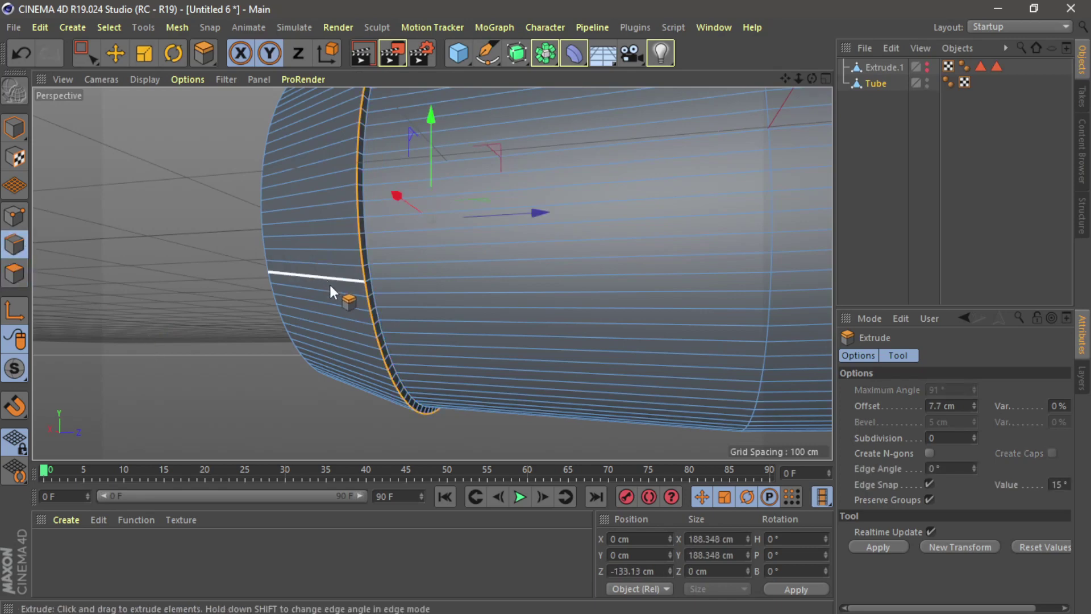
pyautogui.hotkey('ctrl', 'z')
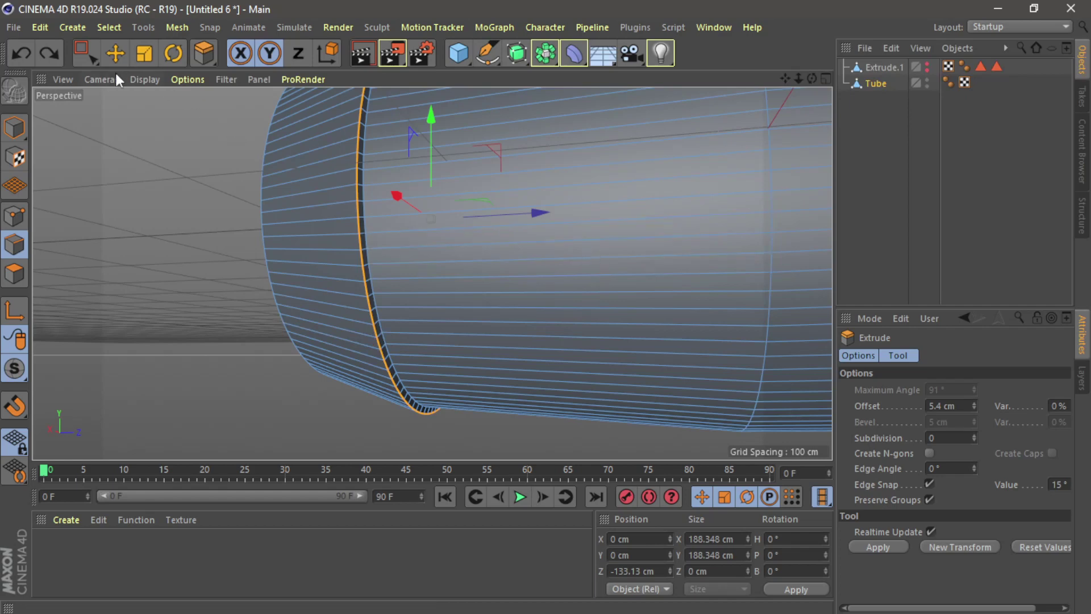
pyautogui.click(116, 53)
pyautogui.moveTo(540, 211); pyautogui.dragTo(553, 209)
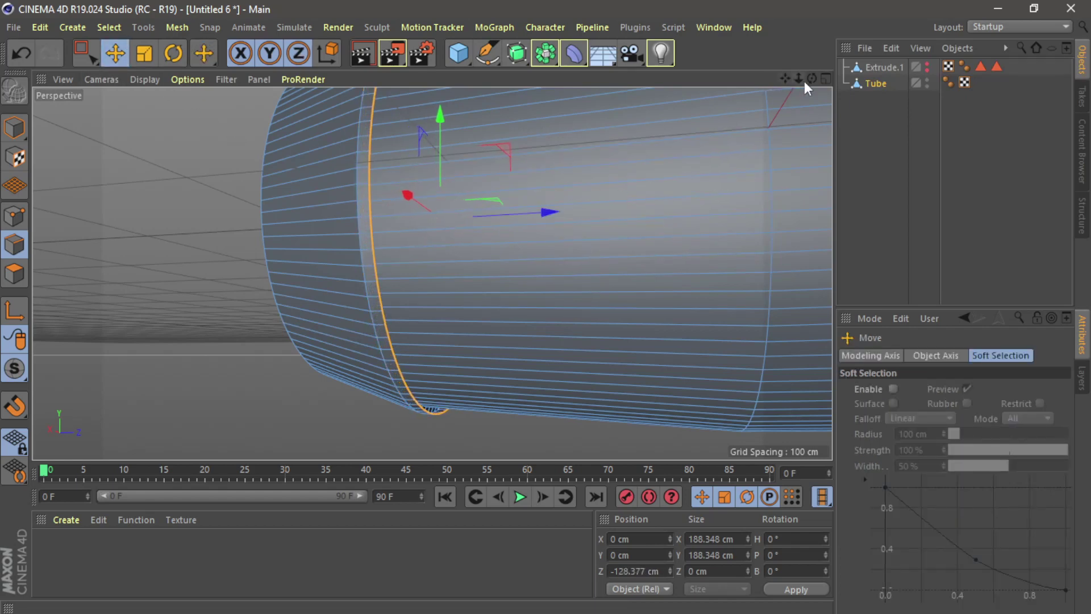
pyautogui.moveTo(812, 78); pyautogui.dragTo(779, 68)
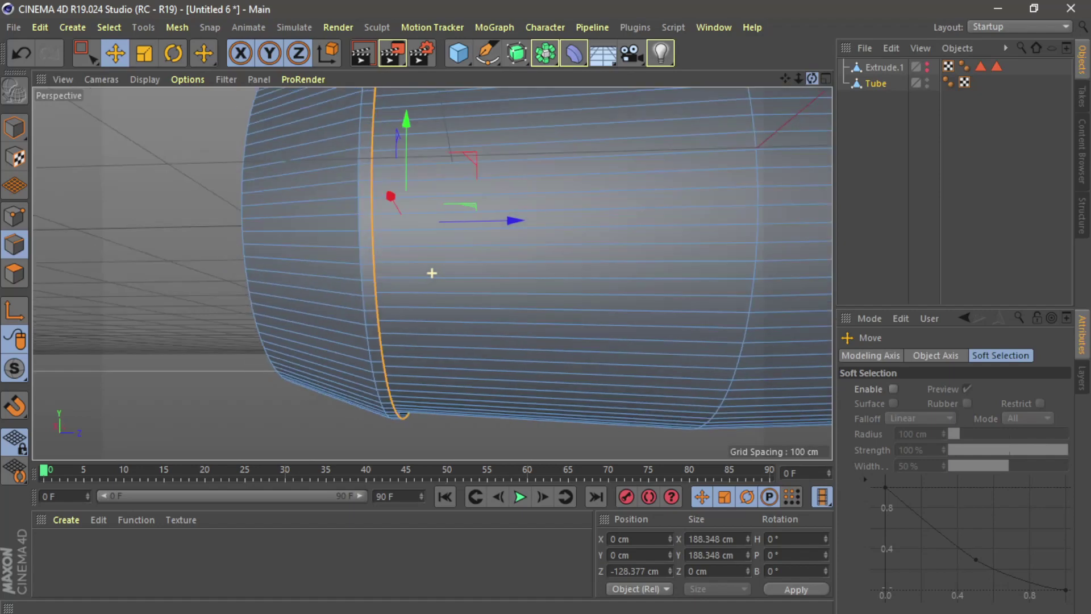
pyautogui.hotkey('ctrl', 'z')
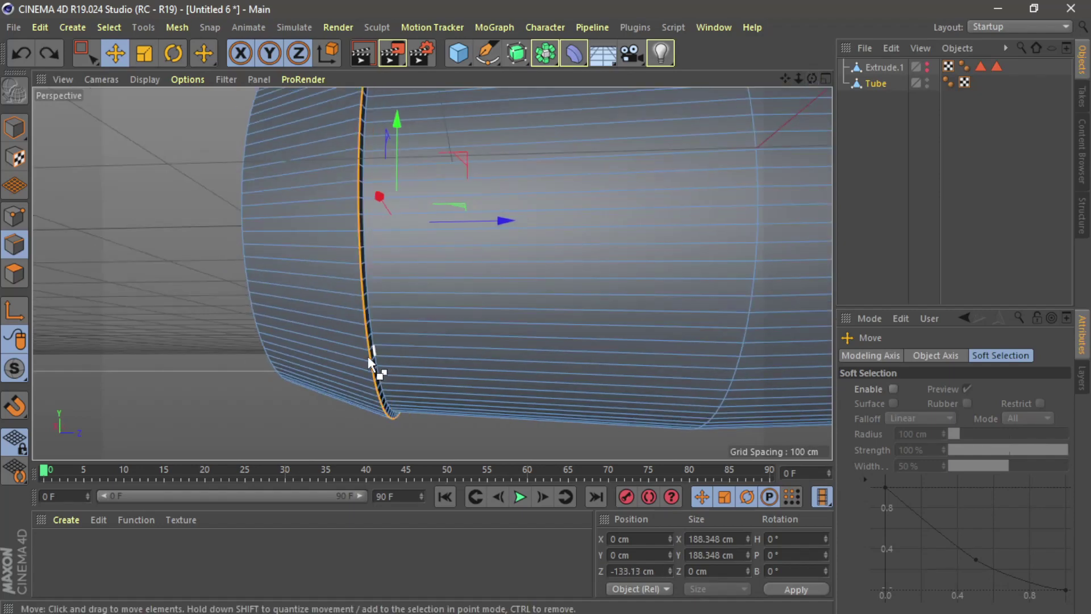
# Reselect the outer edge loop of the step and bevel it by about 1.9 cm with 3 subdivisions, then return to whole-object editing.
pyautogui.click(204, 333)
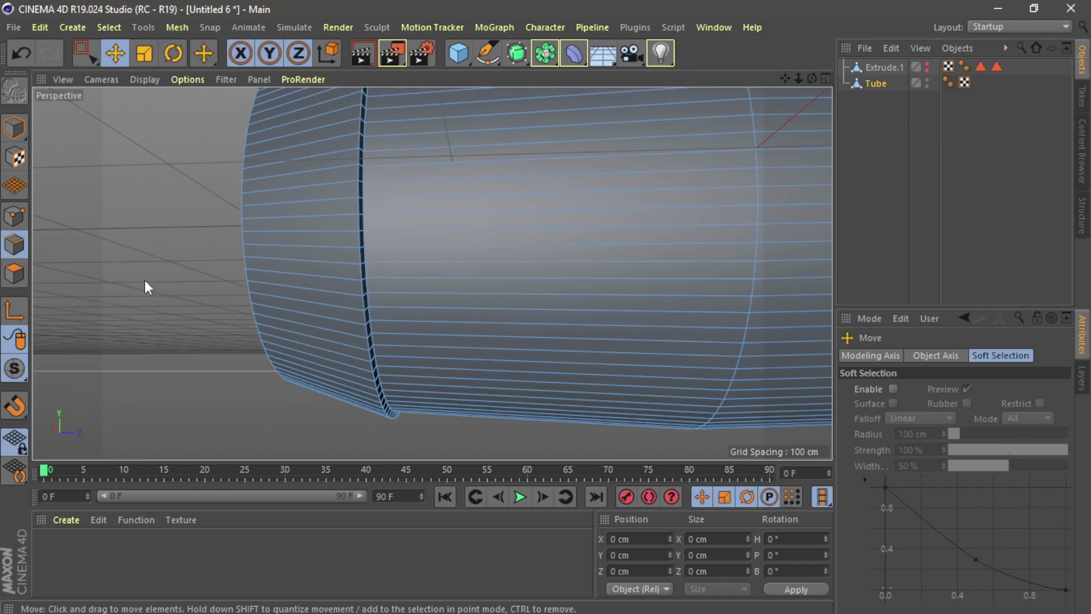
pyautogui.click(367, 348)
pyautogui.doubleClick(367, 347)
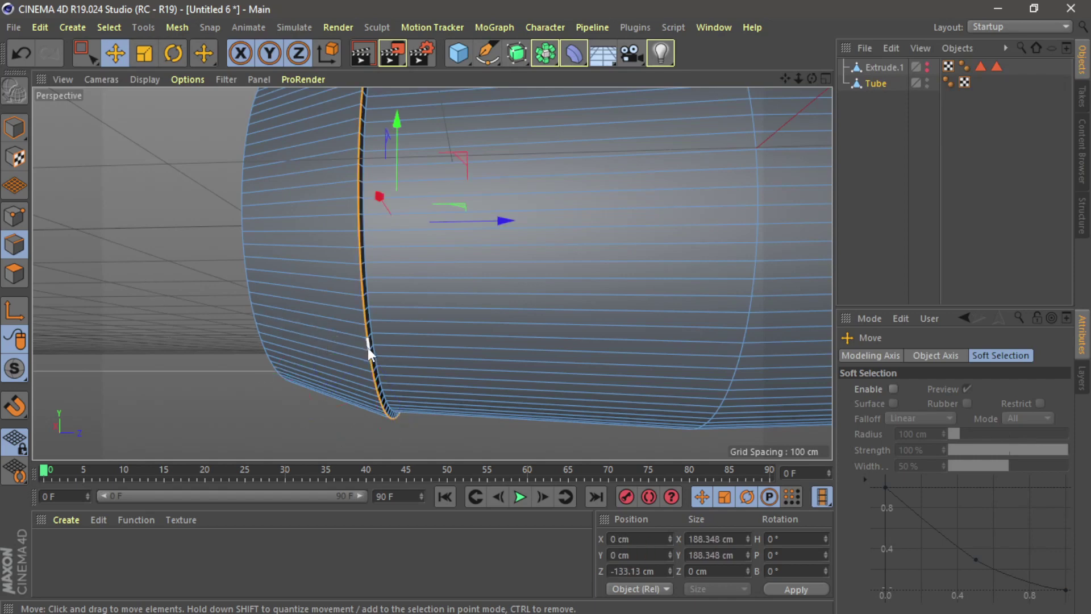
pyautogui.press('m')
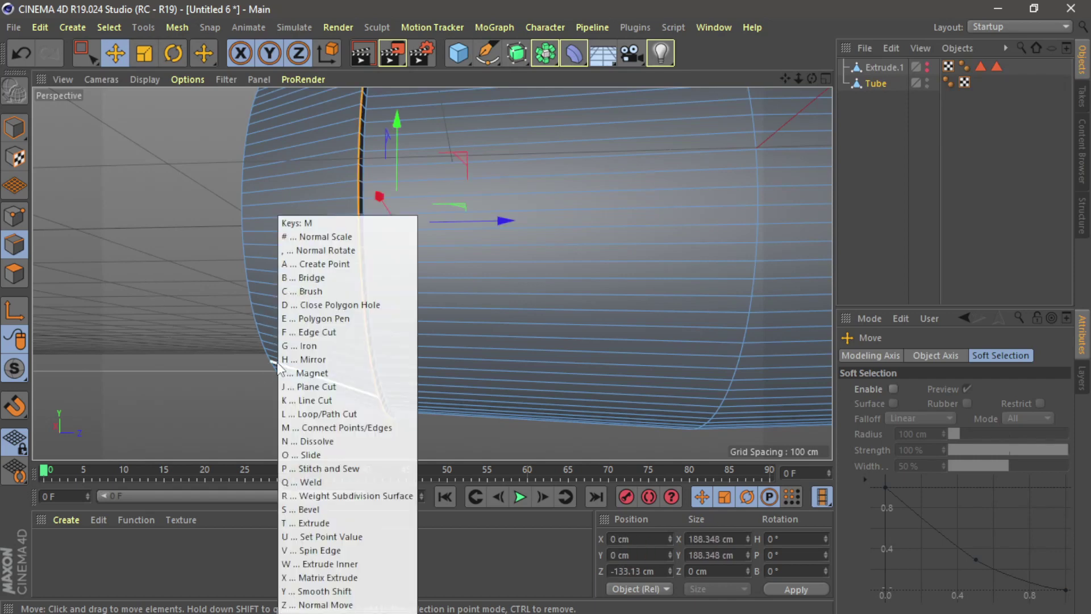
pyautogui.press('s')
pyautogui.scroll(5, 339, 349)
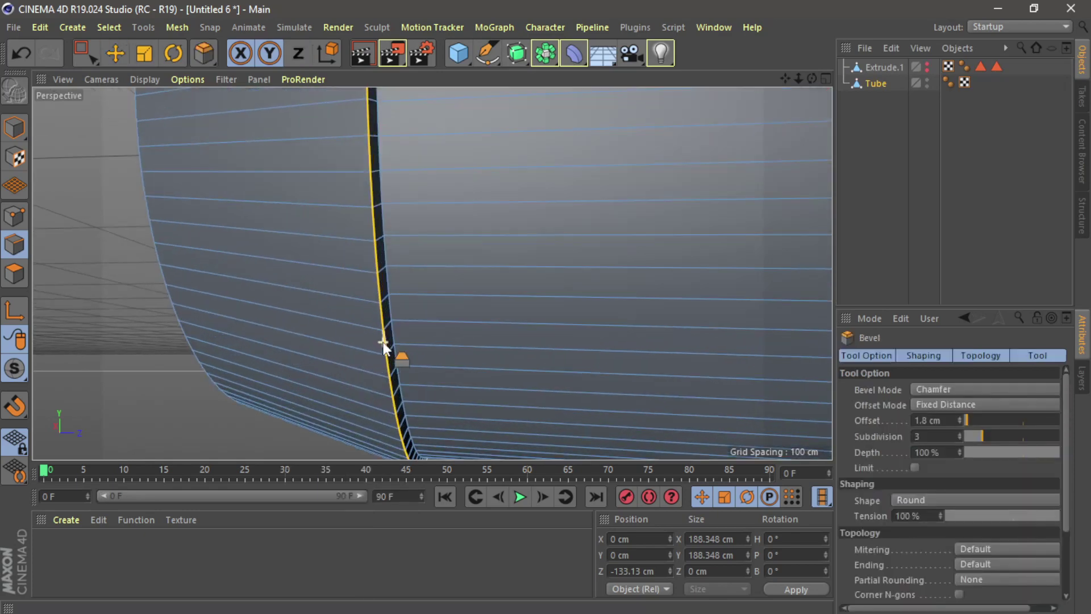
pyautogui.moveTo(163, 383); pyautogui.dragTo(230, 334)
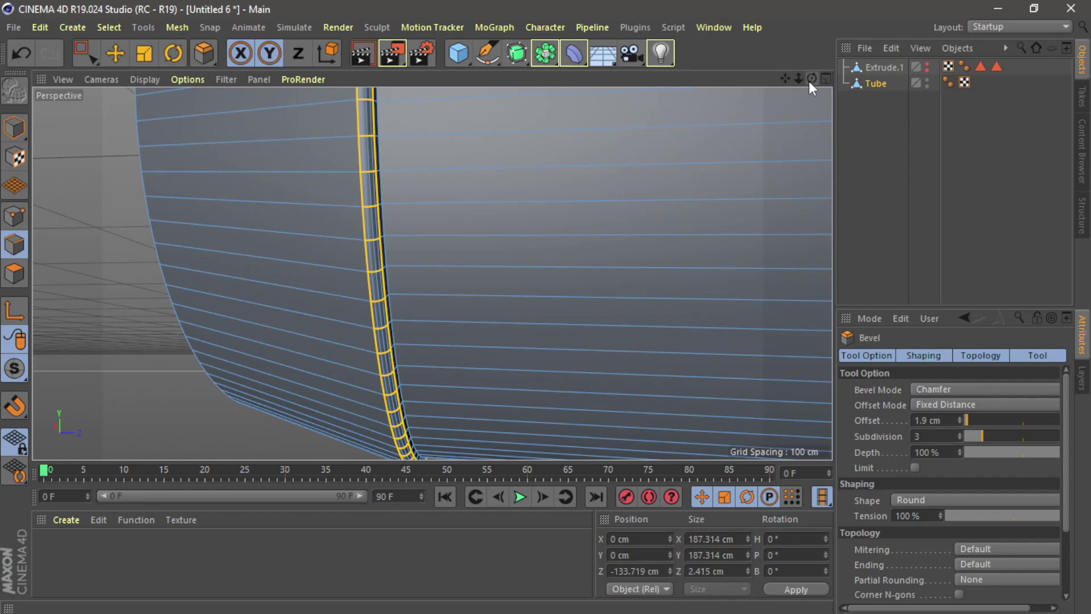
pyautogui.moveTo(798, 79); pyautogui.dragTo(727, 79)
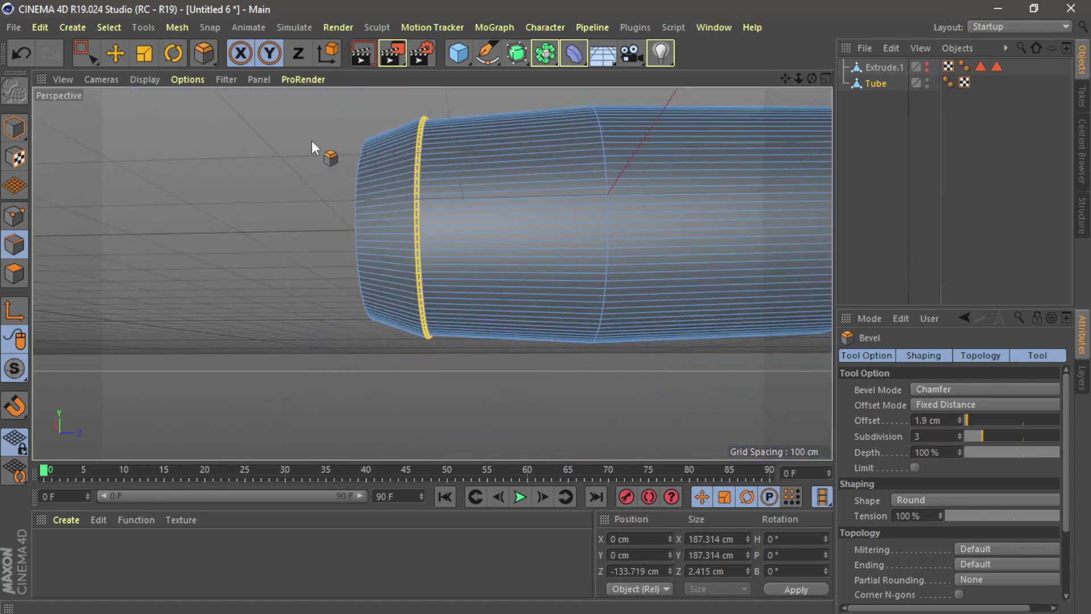
pyautogui.click(12, 129)
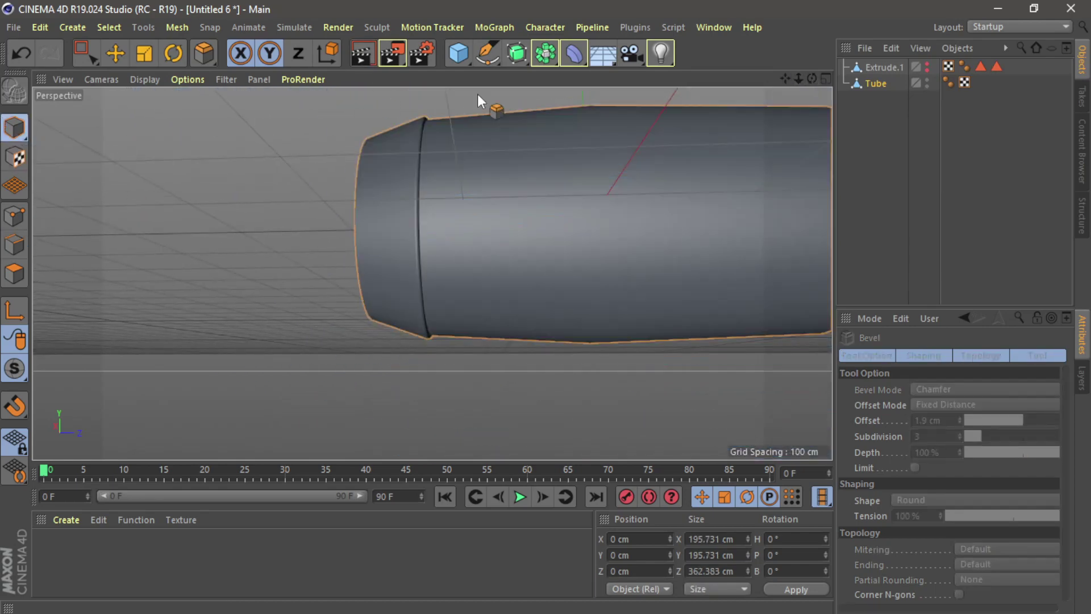
pyautogui.click(874, 83)
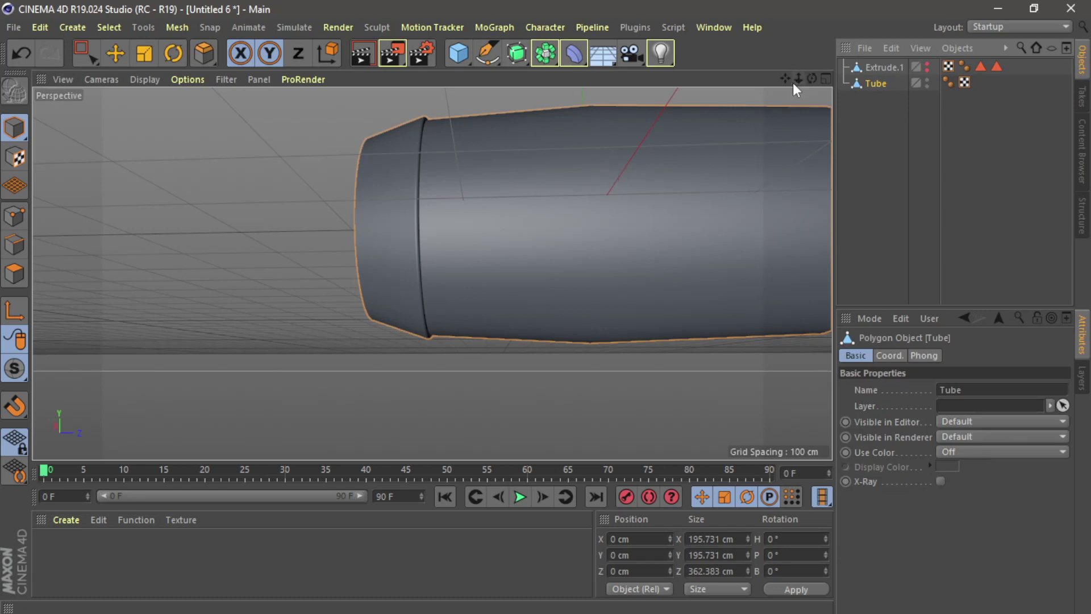
# Add a cylinder primitive and orient it along +Z, in line with the tube.
pyautogui.moveTo(785, 79); pyautogui.dragTo(620, 108)
pyautogui.moveTo(812, 79); pyautogui.dragTo(892, 85)
pyautogui.moveTo(432, 273); pyautogui.dragTo(432, 272)
pyautogui.moveTo(782, 83); pyautogui.dragTo(567, 118)
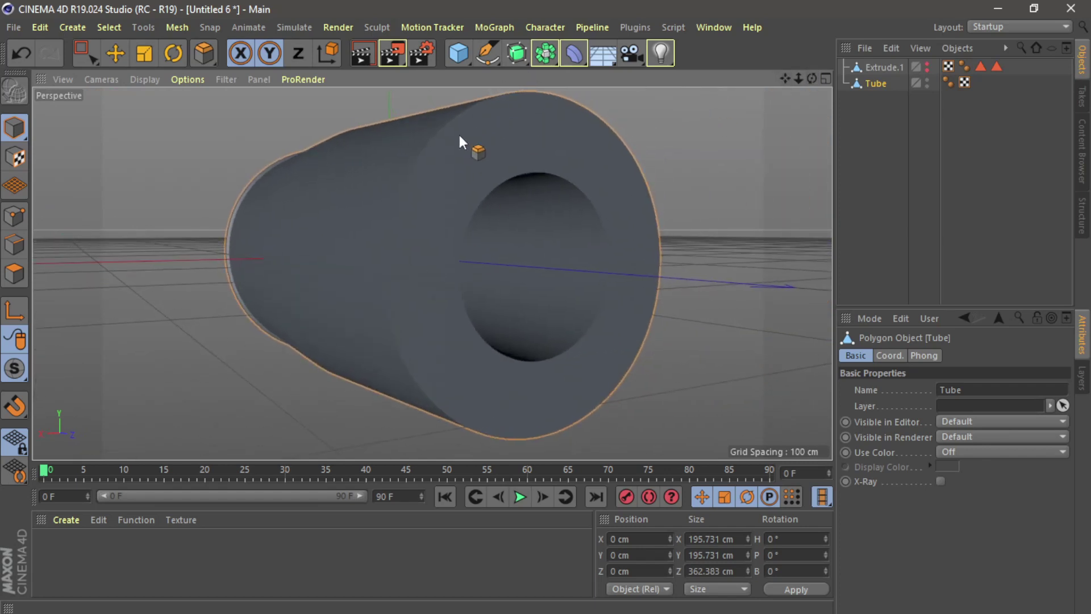
pyautogui.click(458, 54)
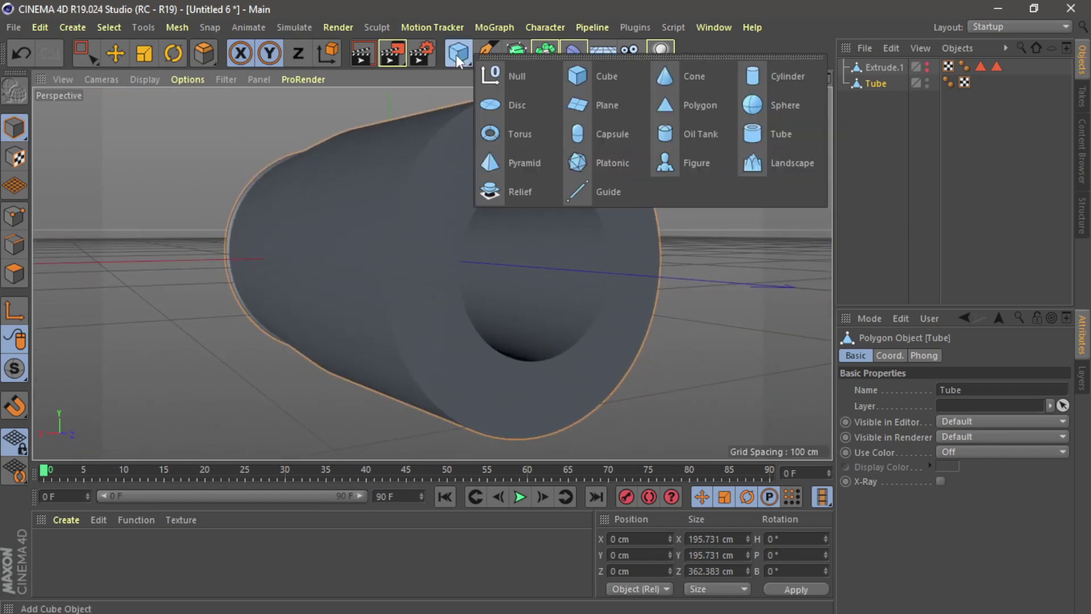
pyautogui.click(766, 76)
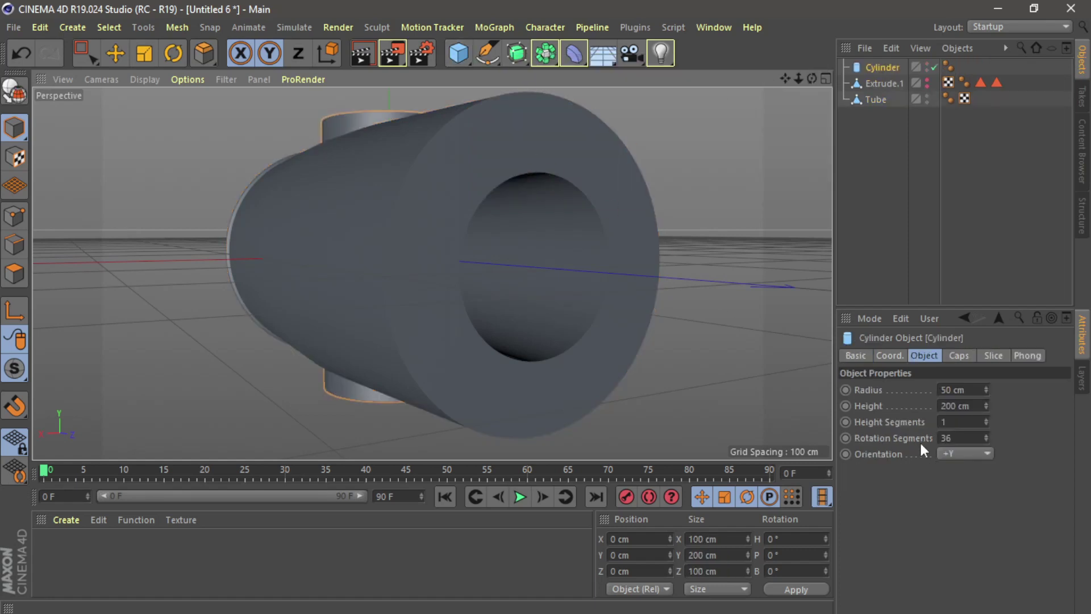
pyautogui.click(953, 453)
pyautogui.click(956, 533)
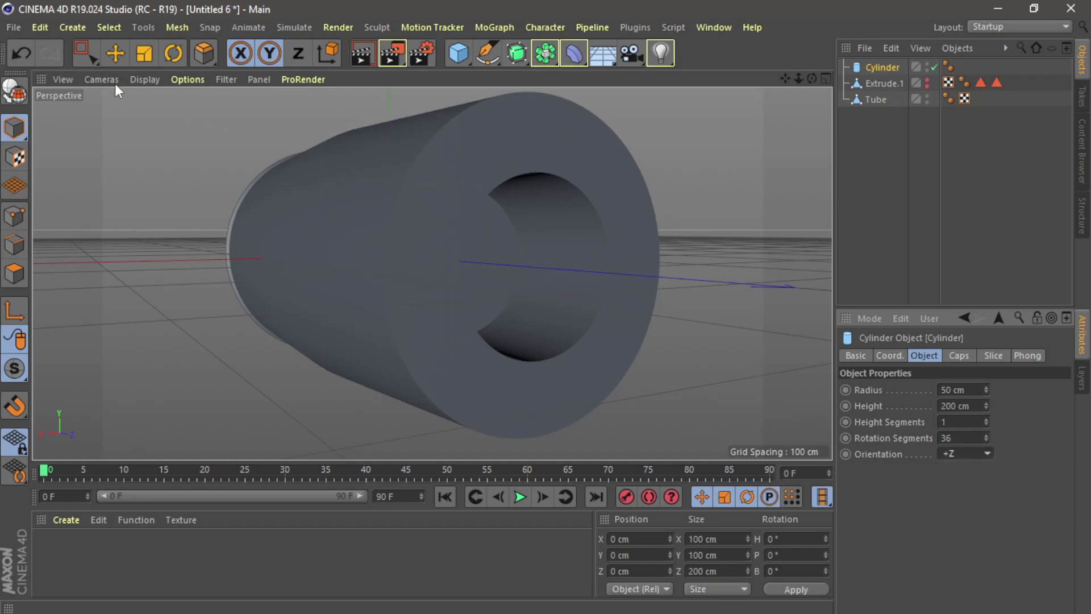
# Move the cylinder out of the tube's open end to about Z 138.6 cm, resized to about 95.7 cm wide and 183.9 cm long.
pyautogui.click(115, 53)
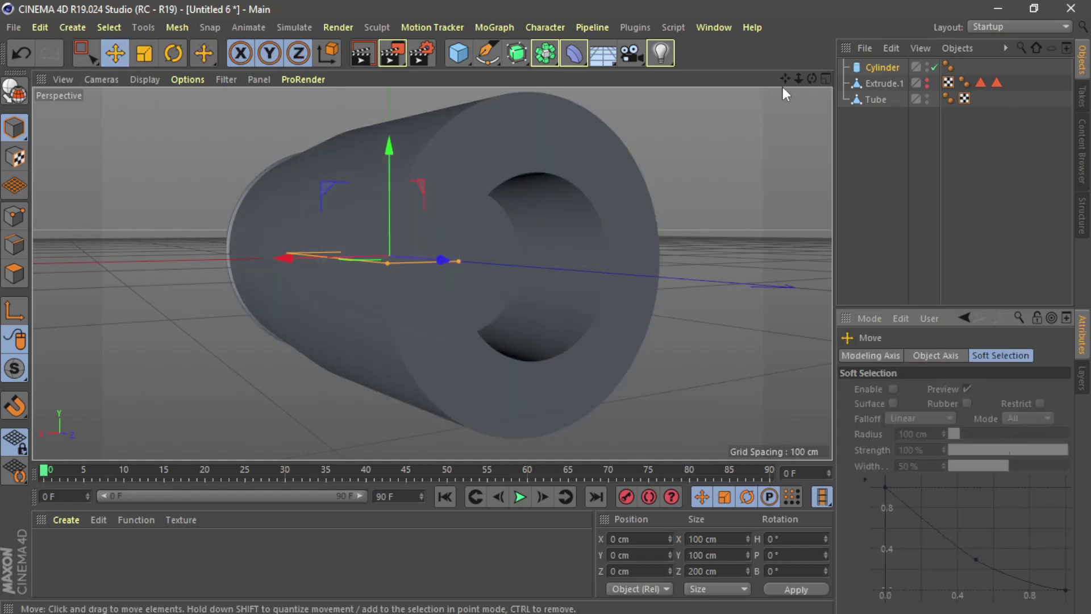
pyautogui.moveTo(812, 78); pyautogui.dragTo(623, 129)
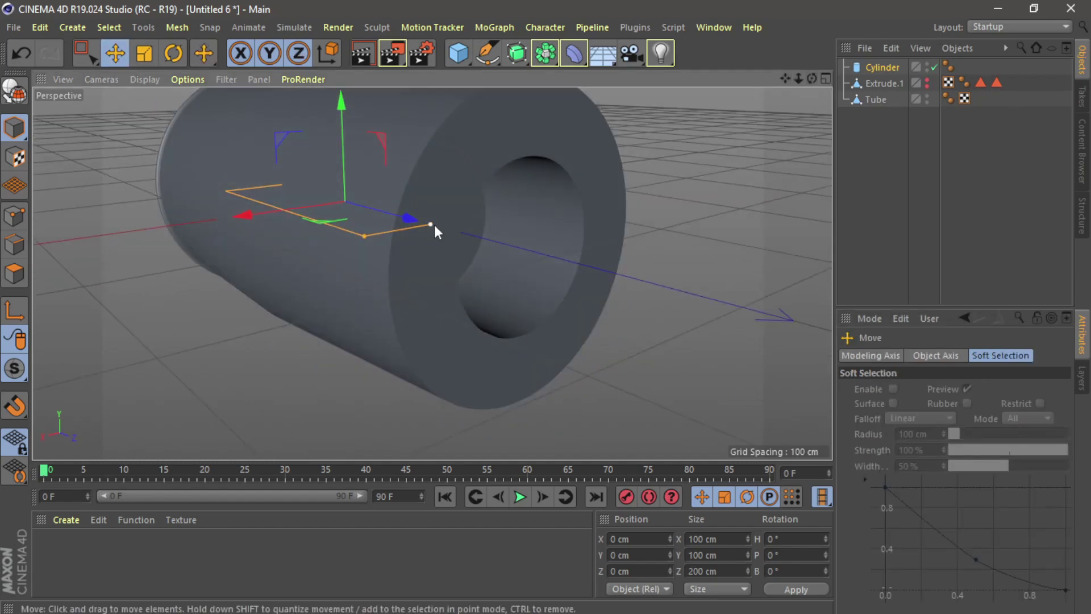
pyautogui.moveTo(410, 218); pyautogui.dragTo(523, 248)
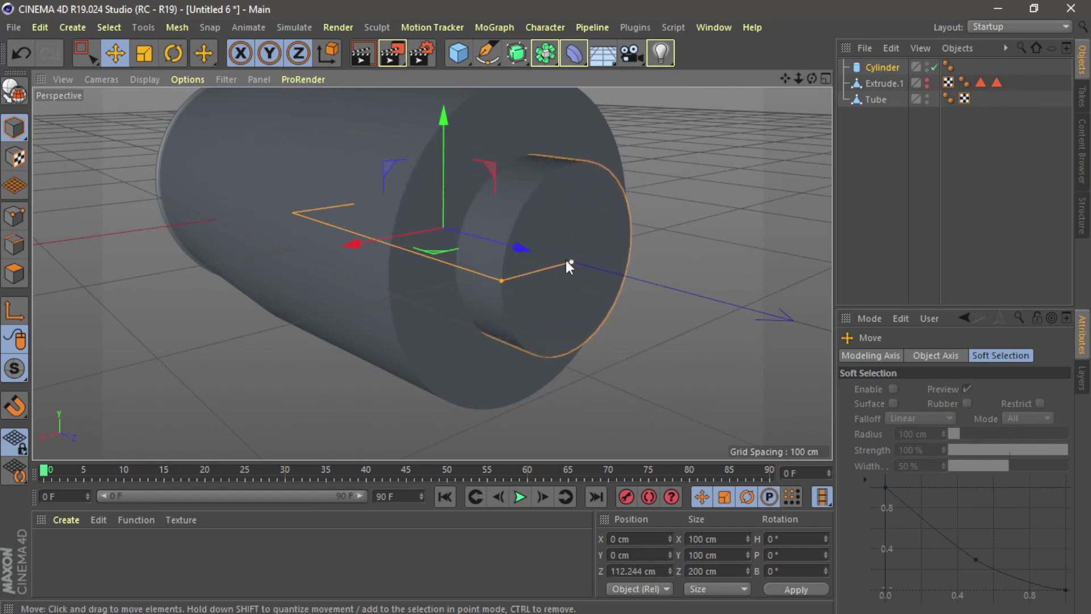
pyautogui.moveTo(486, 274); pyautogui.dragTo(545, 284)
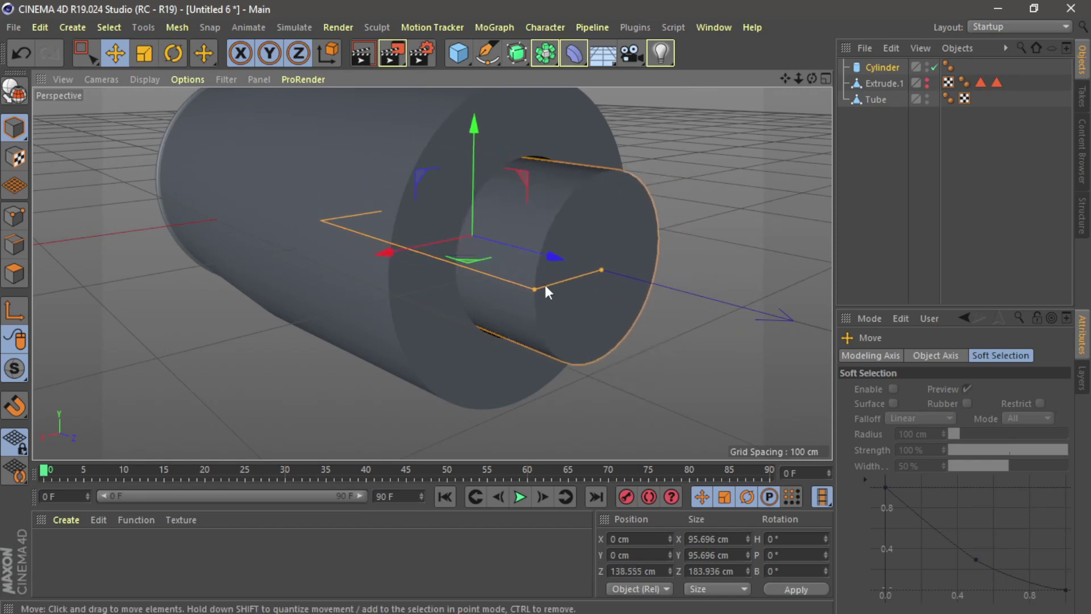
# Make the cylinder editable and pull its outer cap's centre point outward along Z to form a pointed cone.
pyautogui.click(16, 91)
pyautogui.click(14, 216)
pyautogui.click(604, 271)
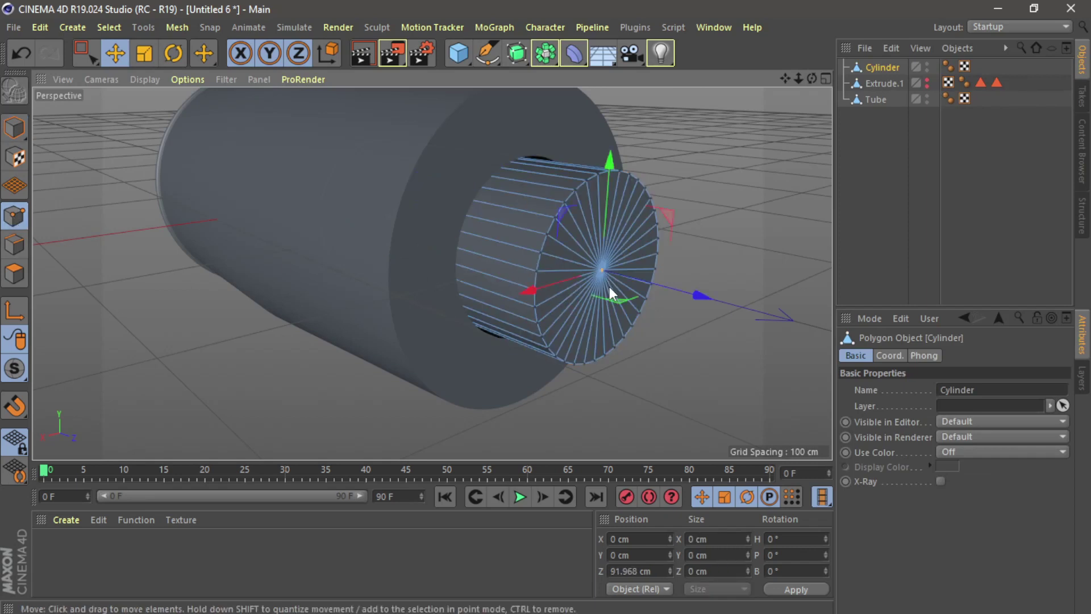
pyautogui.moveTo(695, 295); pyautogui.dragTo(744, 315)
pyautogui.moveTo(808, 339); pyautogui.dragTo(869, 354)
pyautogui.click(139, 267)
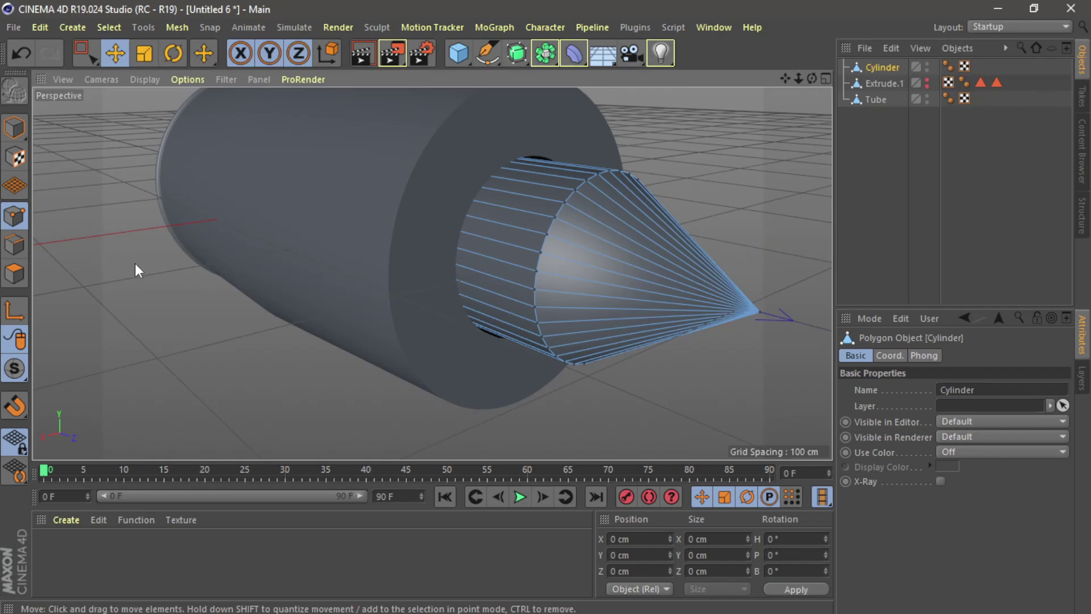
# Add two loop cuts around the cylinder's cone, at offsets of about 27.2% and 28.8%.
pyautogui.moveTo(812, 78); pyautogui.dragTo(812, 82)
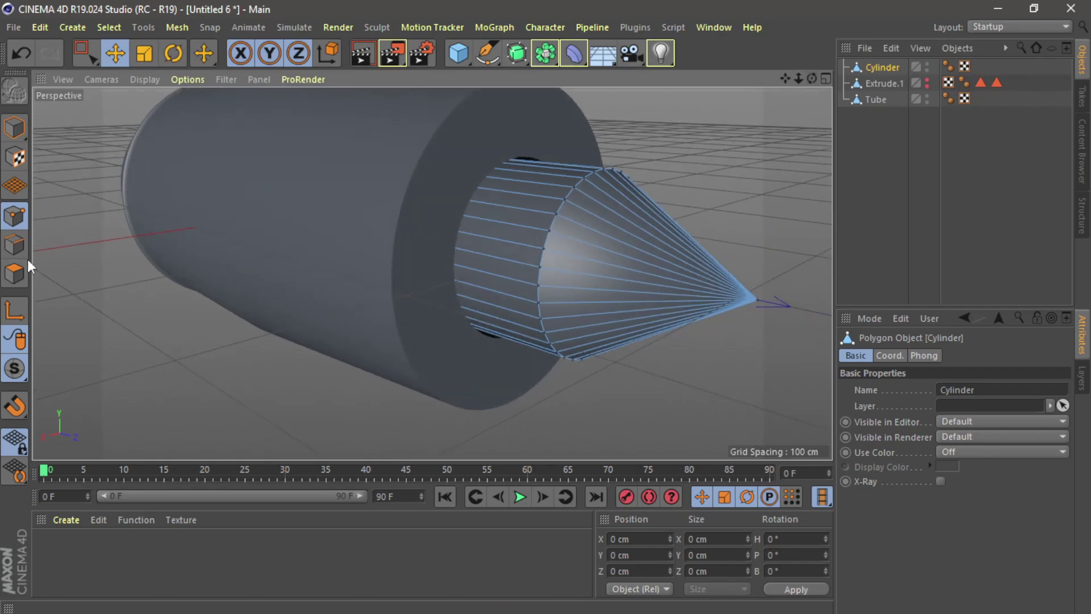
pyautogui.click(14, 244)
pyautogui.rightClick(131, 339)
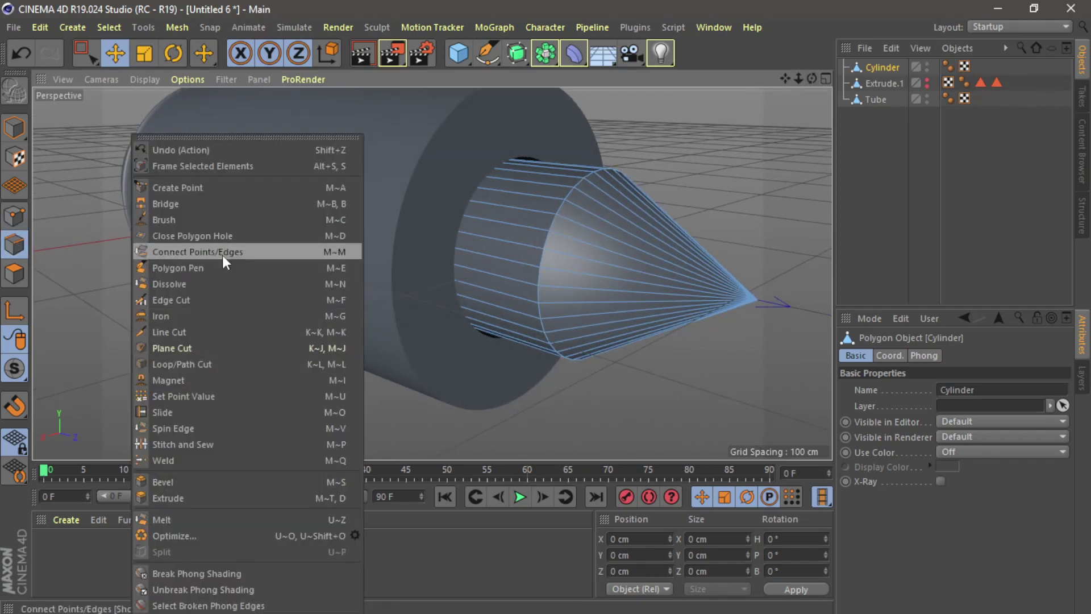
pyautogui.click(211, 364)
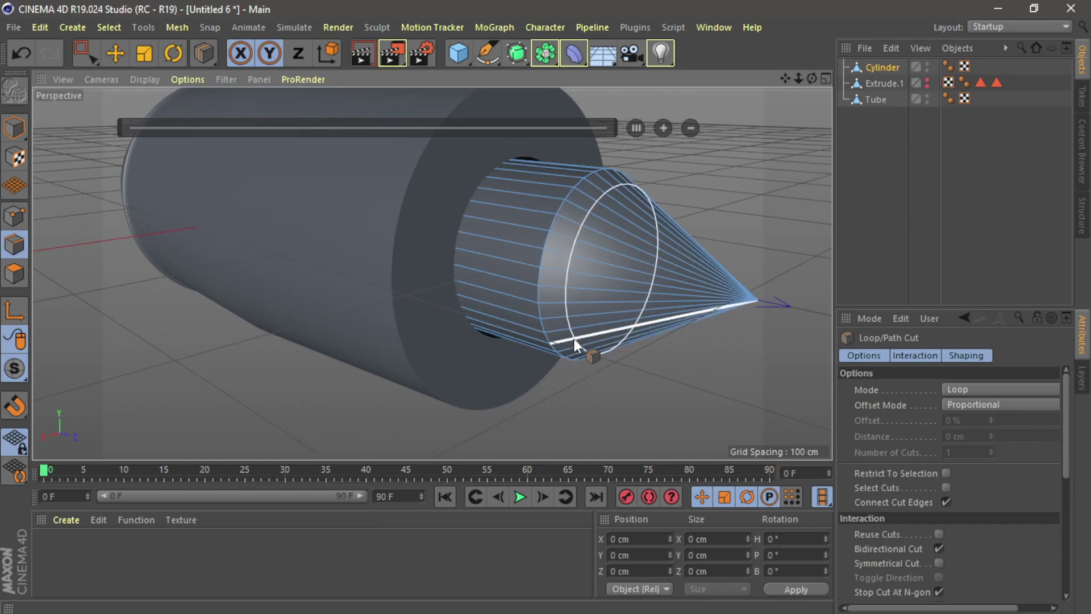
pyautogui.click(825, 79)
pyautogui.click(428, 271)
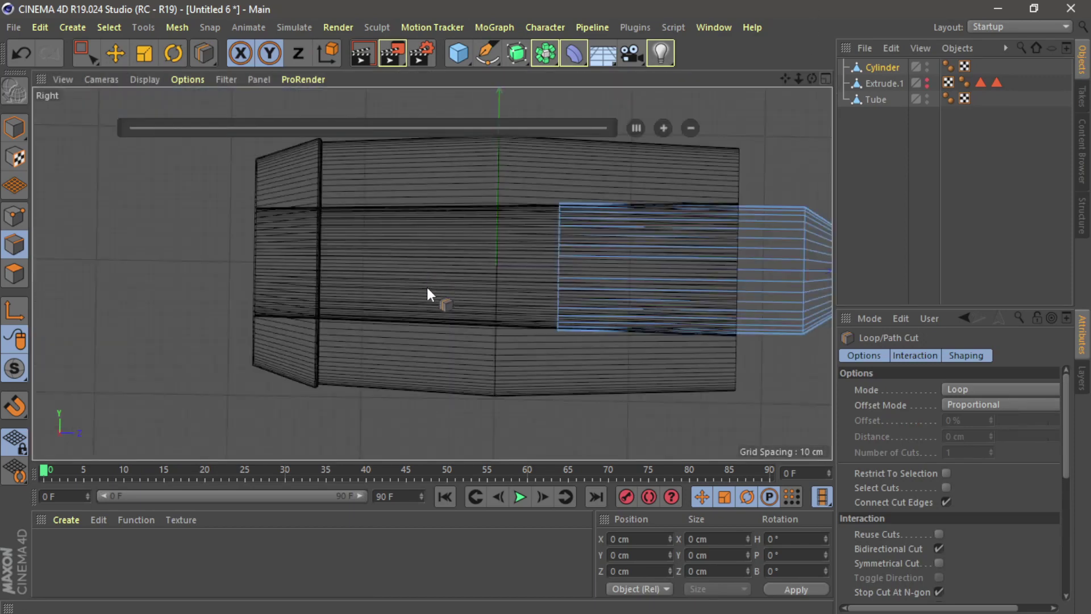
pyautogui.moveTo(785, 78); pyautogui.dragTo(657, 72)
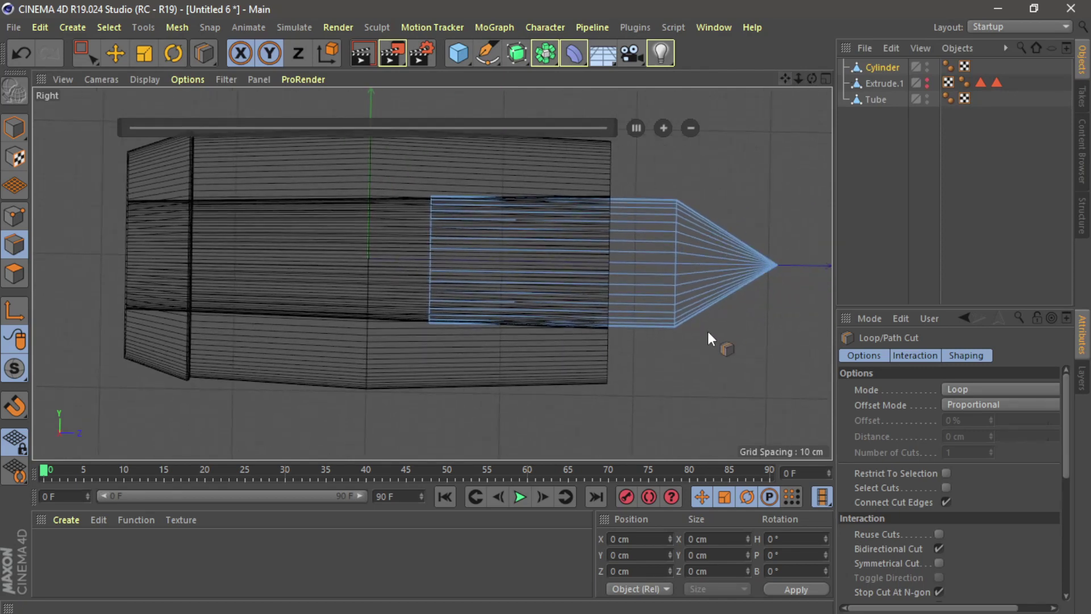
pyautogui.scroll(2, 685, 247)
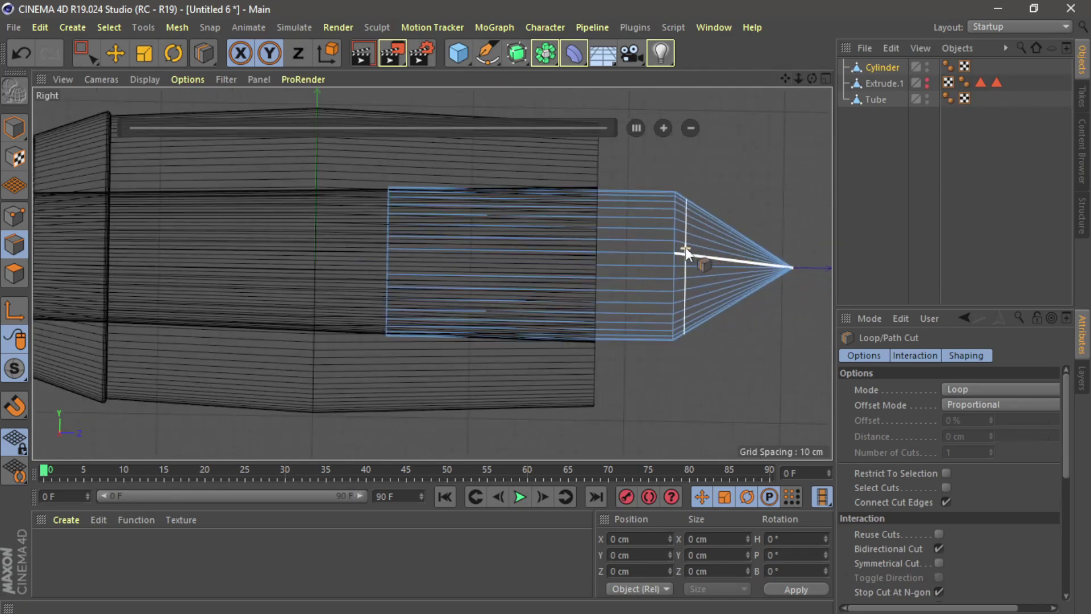
pyautogui.click(707, 294)
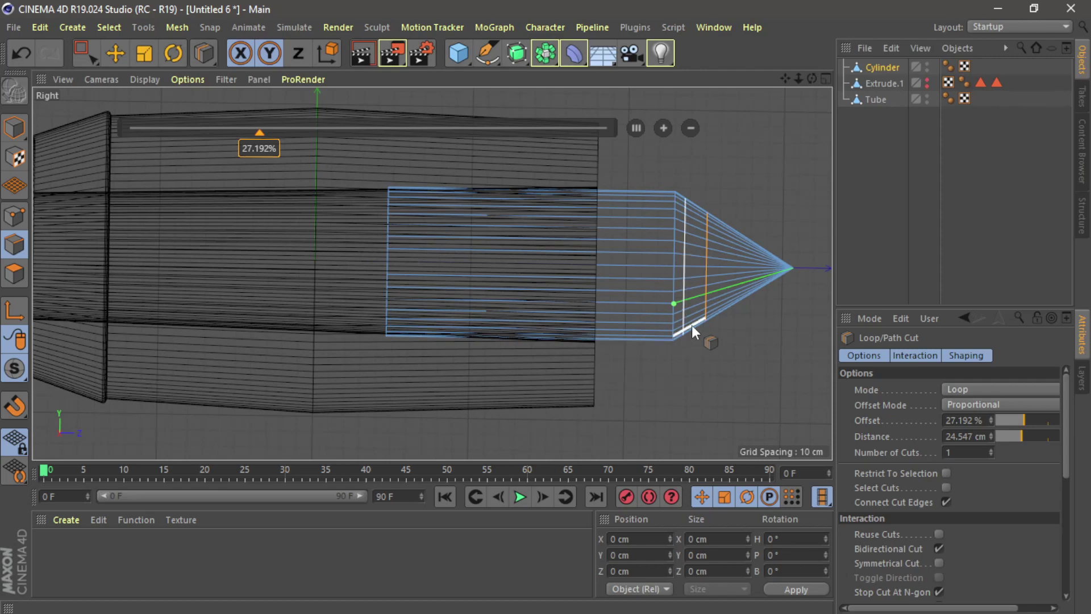
pyautogui.click(731, 303)
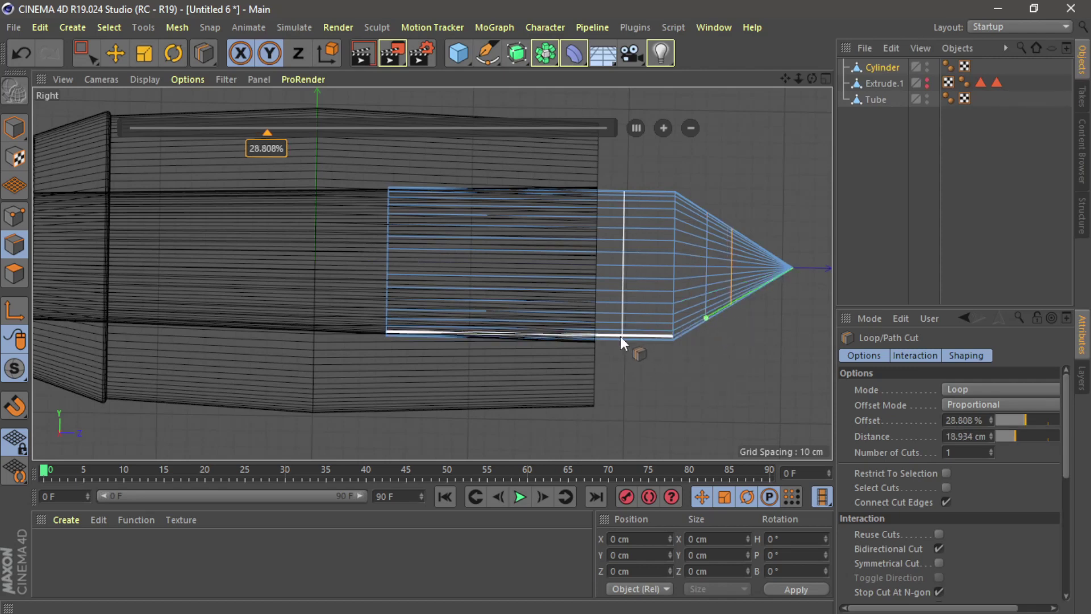
pyautogui.click(825, 78)
pyautogui.click(425, 76)
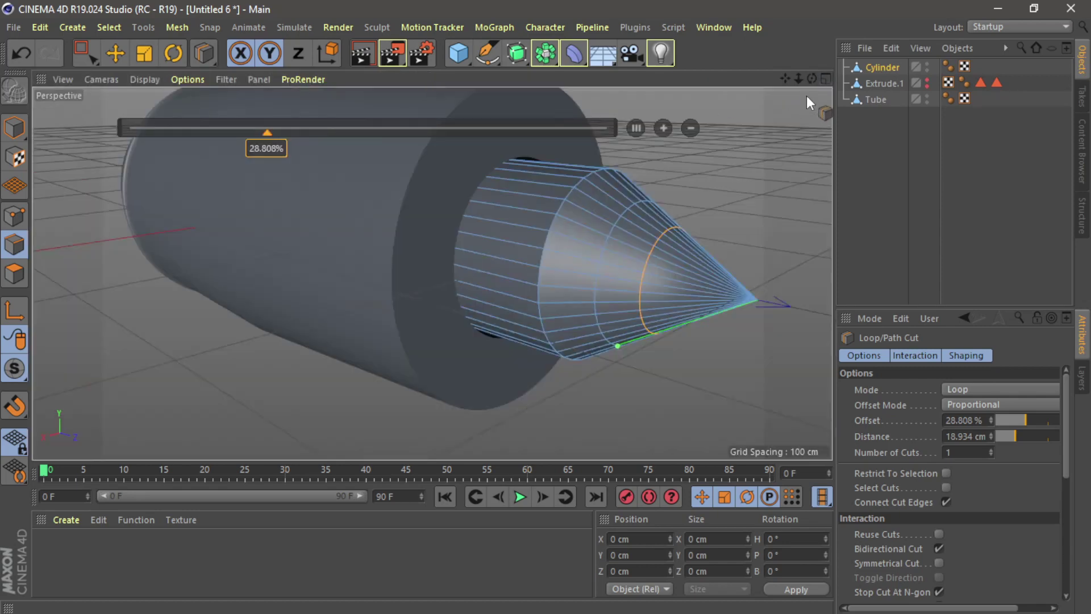
pyautogui.moveTo(810, 80); pyautogui.dragTo(830, 74)
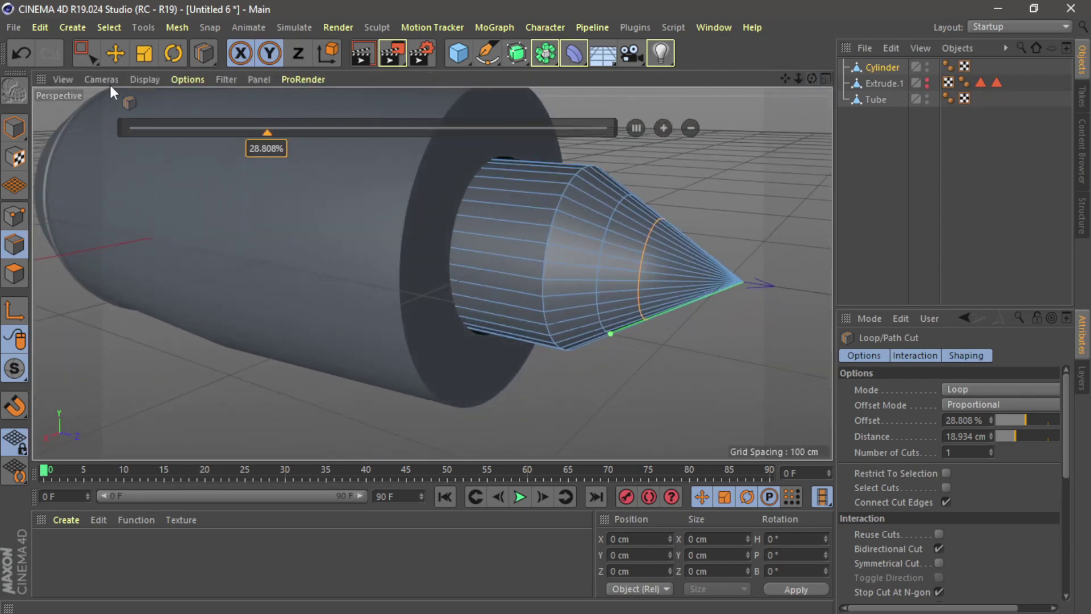
pyautogui.click(113, 54)
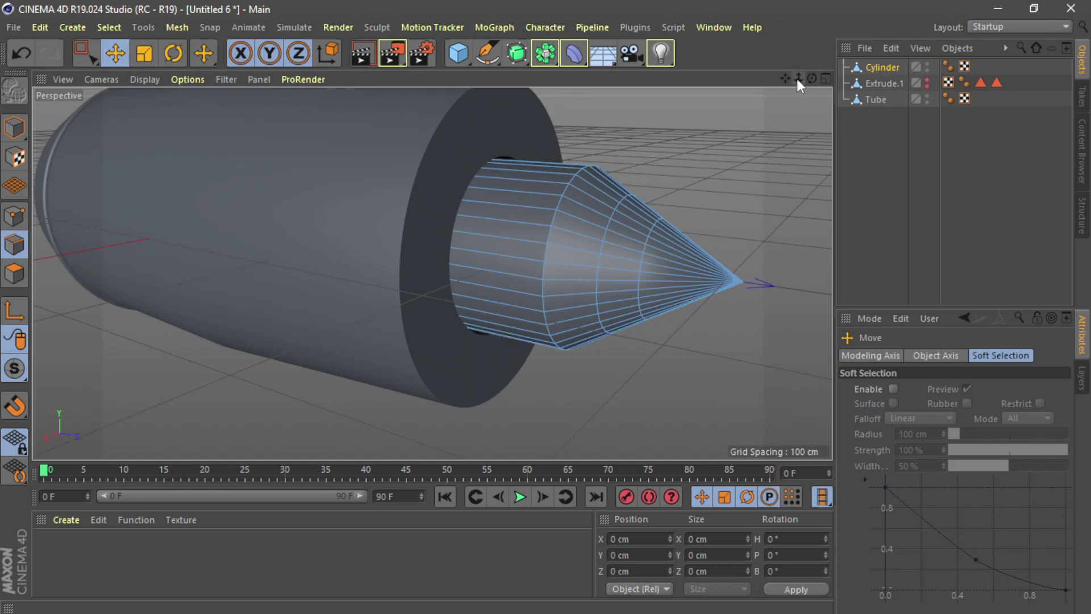
# Extrude the cylinder's polygon loop between the two cuts on the cone outward by about 3.6 cm.
pyautogui.moveTo(785, 78); pyautogui.dragTo(729, 94)
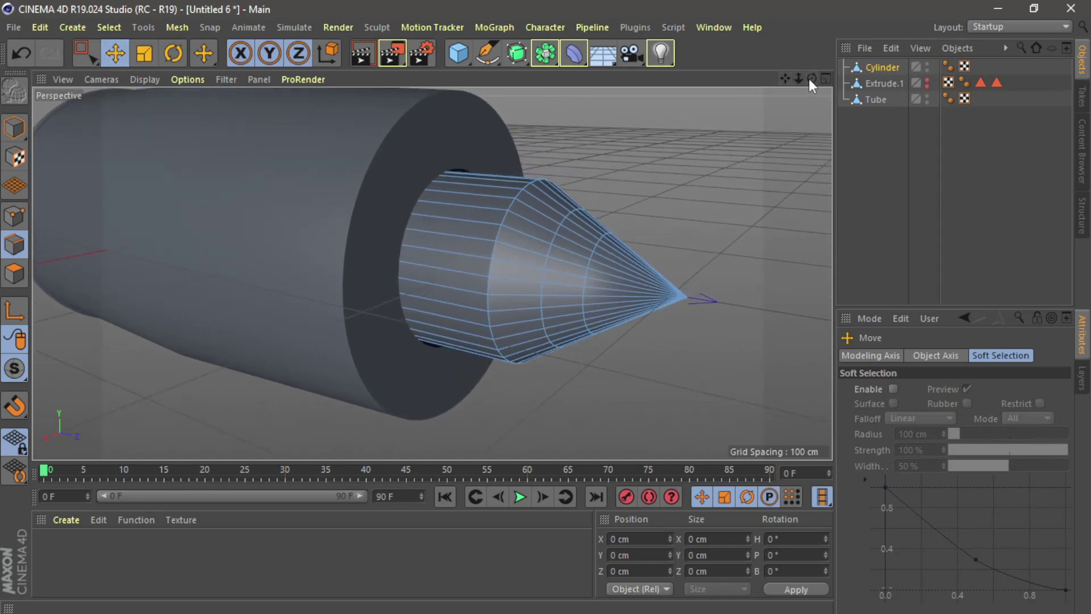
pyautogui.click(14, 274)
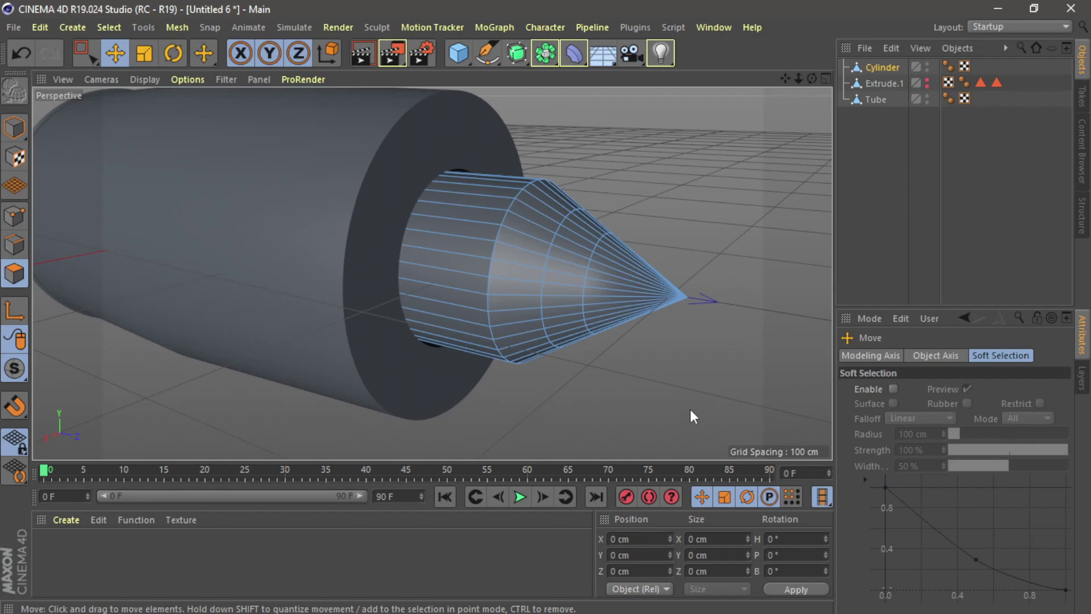
pyautogui.press('u')
pyautogui.press('l')
pyautogui.click(571, 318)
pyautogui.press('d')
pyautogui.moveTo(739, 173); pyautogui.dragTo(765, 173)
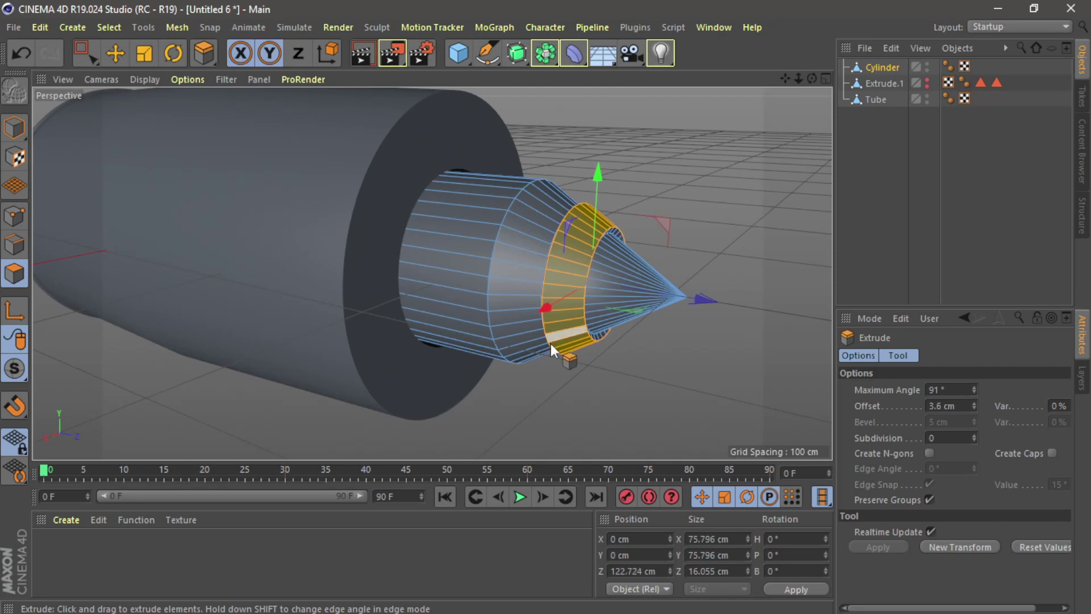
# Extrude the widest polygon loop at the base of the cylinder's cone outward by about 7.7 cm.
pyautogui.press('u')
pyautogui.press('l')
pyautogui.click(521, 350)
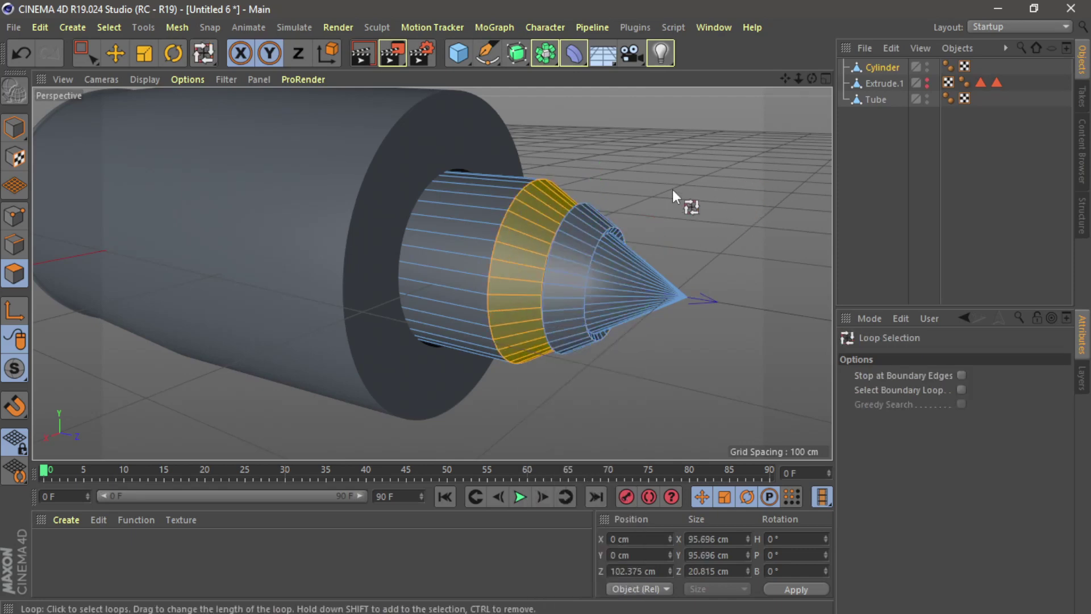
pyautogui.press('d')
pyautogui.moveTo(673, 189); pyautogui.dragTo(723, 154)
# Scale the whole cylinder to about 111.4 cm wide and 266.8 cm long, and move it into the tube to about Z 108.4 cm.
pyautogui.moveTo(812, 79); pyautogui.dragTo(766, 95)
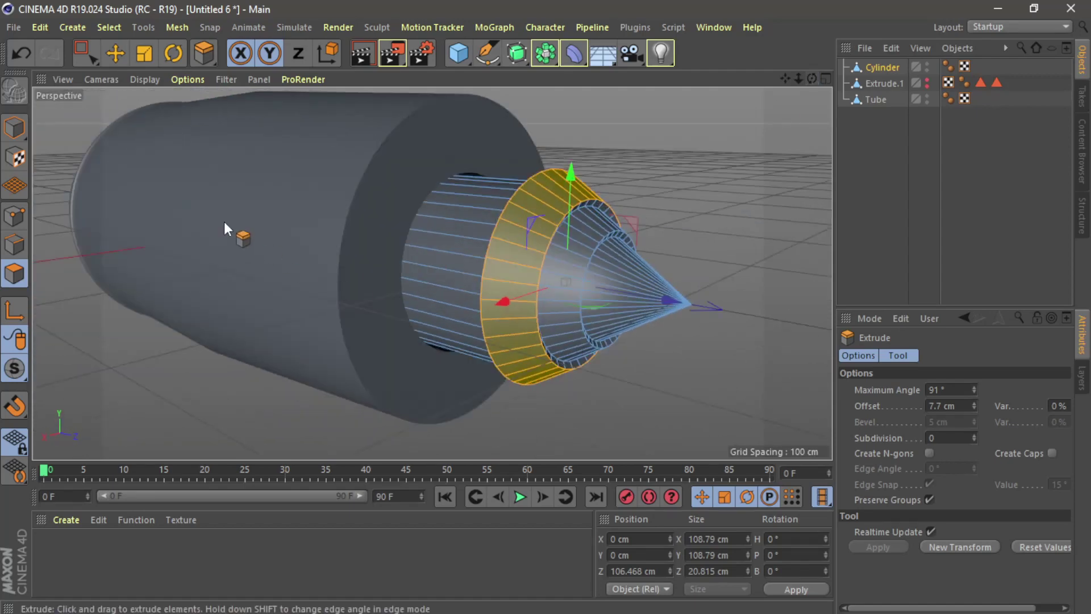
pyautogui.click(15, 129)
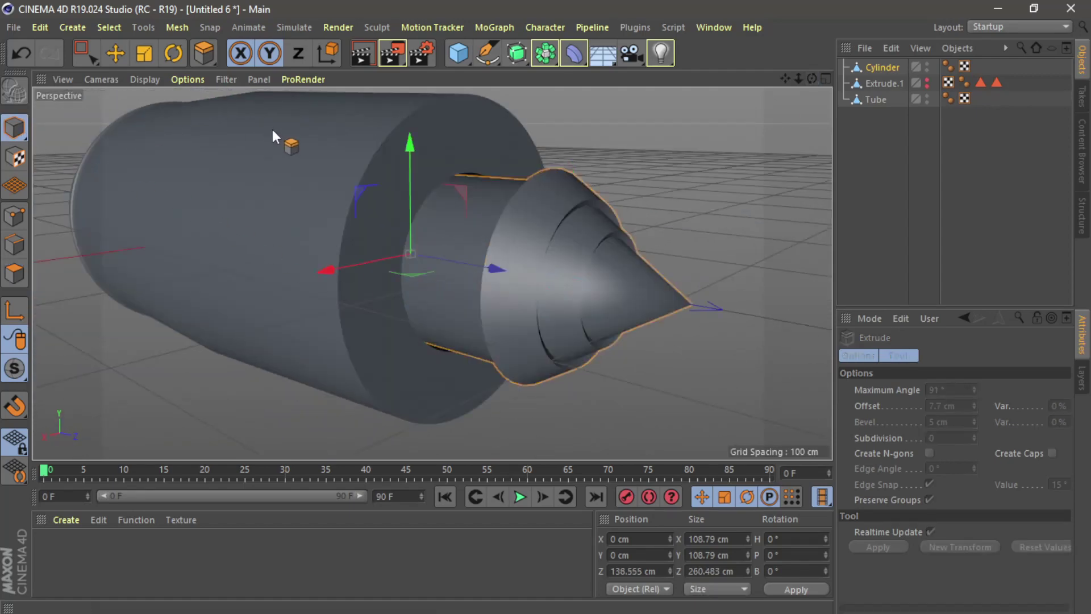
pyautogui.click(144, 53)
pyautogui.moveTo(575, 127); pyautogui.dragTo(584, 218)
pyautogui.press('e')
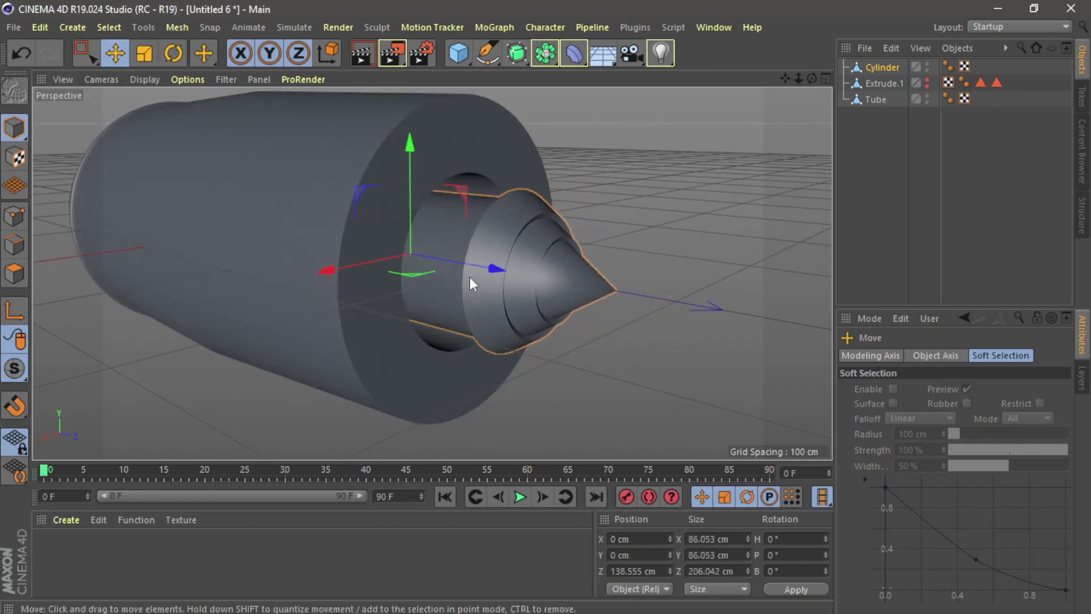
pyautogui.moveTo(483, 264)
pyautogui.mouseDown()
pyautogui.moveTo(460, 271)
pyautogui.moveTo(471, 272)
pyautogui.mouseUp()
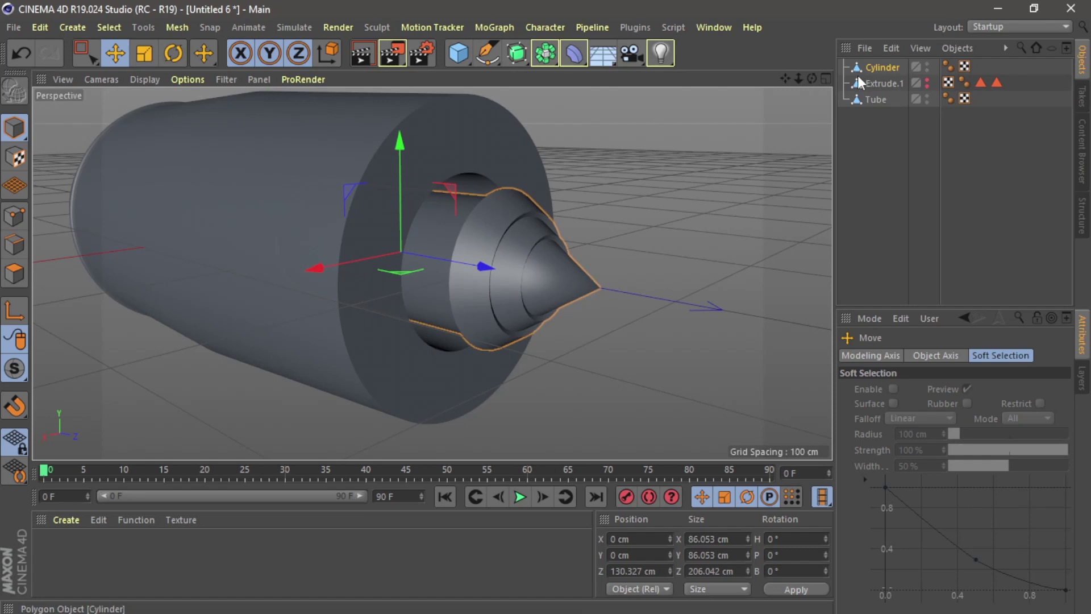
pyautogui.click(142, 58)
pyautogui.moveTo(593, 146); pyautogui.dragTo(668, 127)
pyautogui.moveTo(544, 273); pyautogui.dragTo(456, 267)
pyautogui.click(115, 52)
# Delete the ring of polygons on the tube's end face around the cone.
pyautogui.moveTo(812, 79)
pyautogui.mouseDown()
pyautogui.moveTo(812, 102)
pyautogui.moveTo(747, 71)
pyautogui.moveTo(812, 75)
pyautogui.mouseUp()
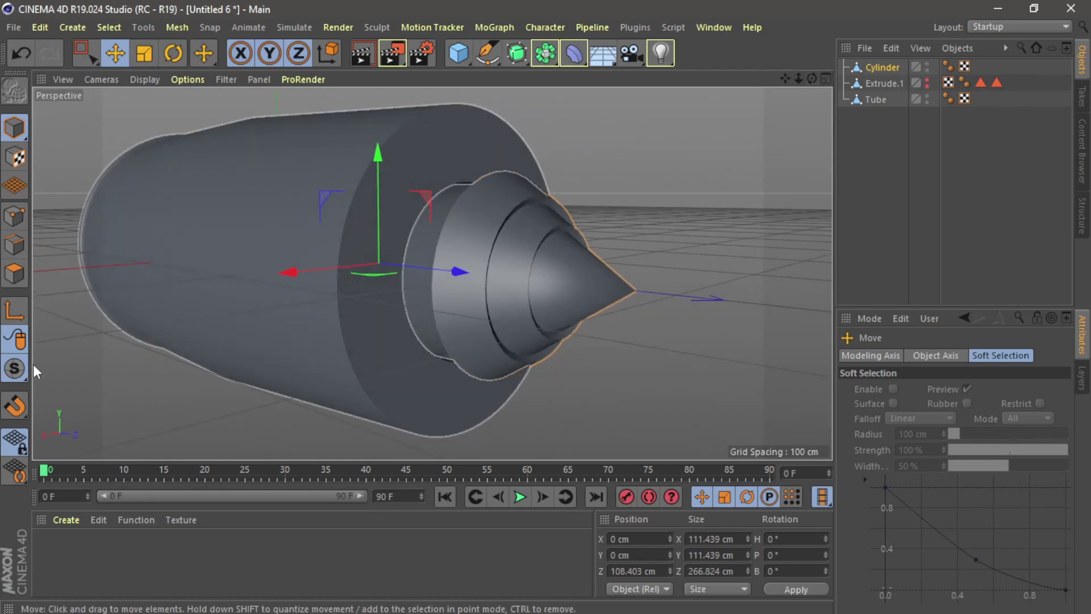
pyautogui.click(876, 99)
pyautogui.click(17, 277)
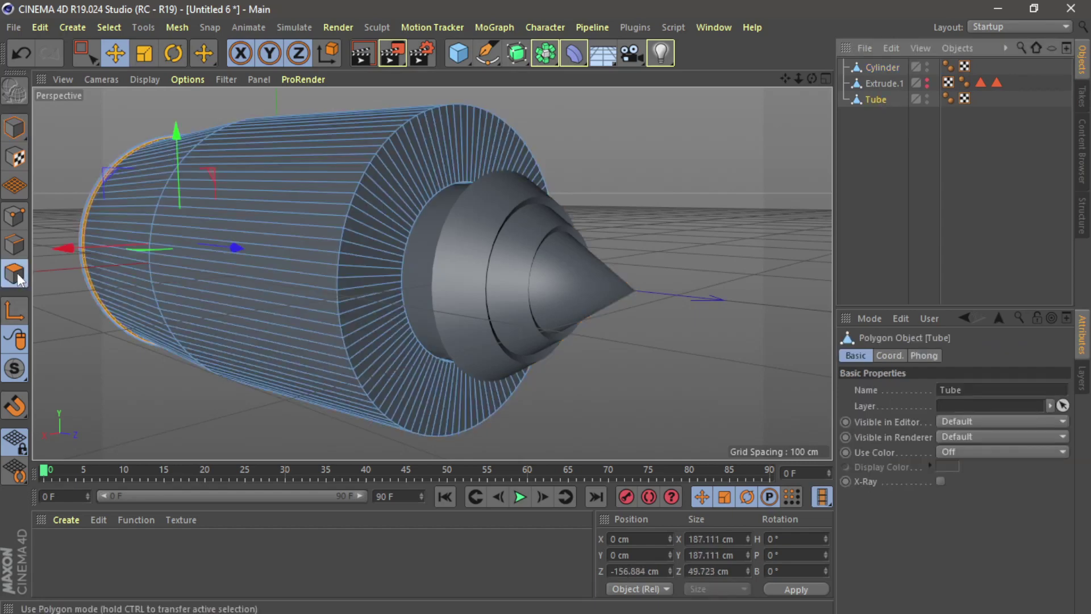
pyautogui.press('u')
pyautogui.press('l')
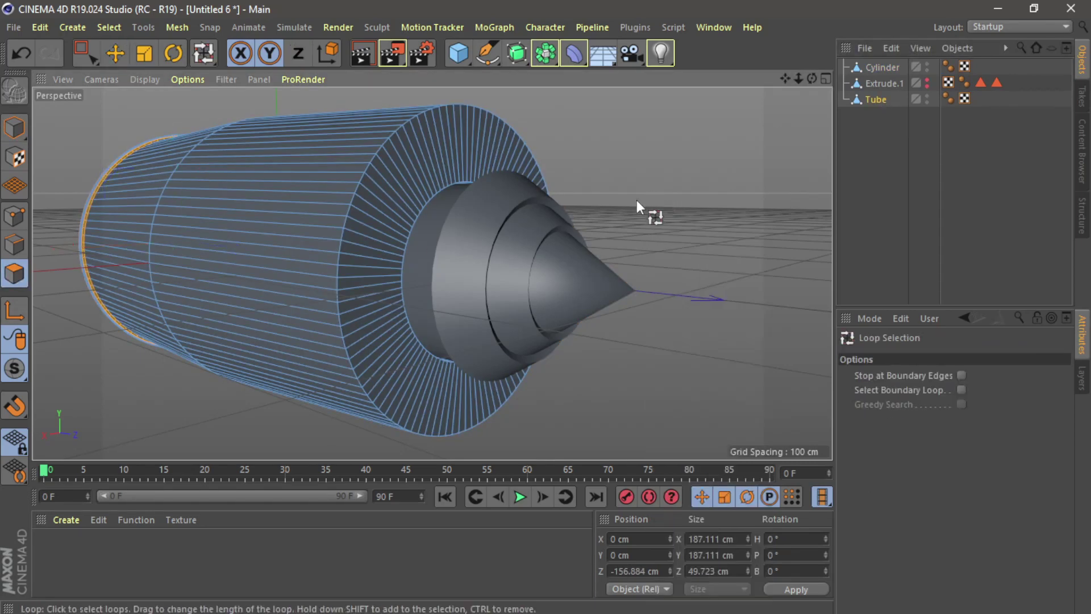
pyautogui.click(391, 350)
pyautogui.press('Delete')
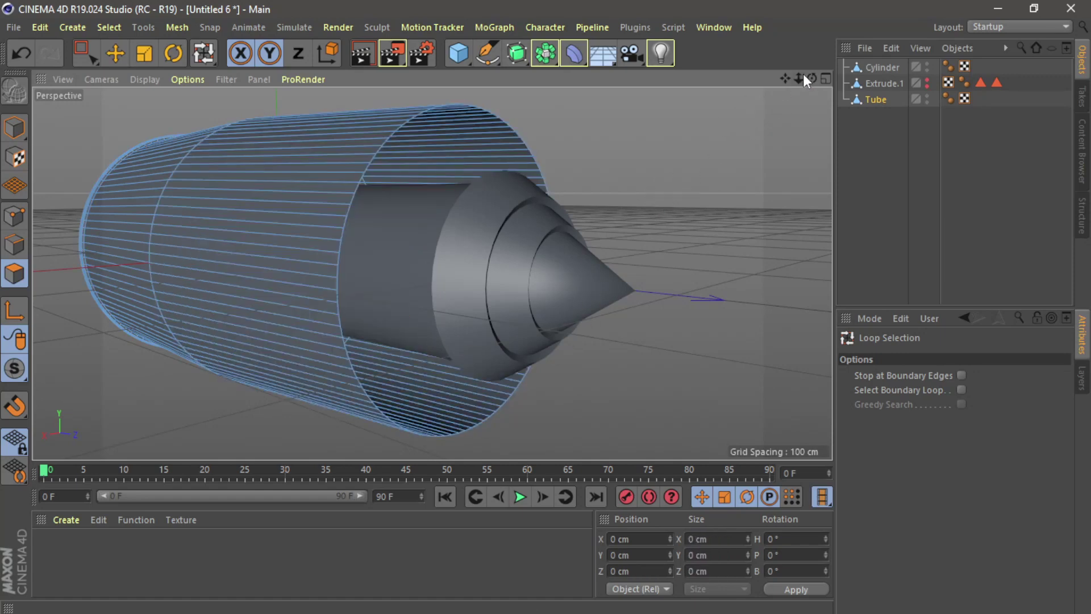
# Extrude the tube's open edge loop around the cone inward to about 165.9 cm in diameter, forming a thin rim.
pyautogui.click(15, 244)
pyautogui.click(338, 244)
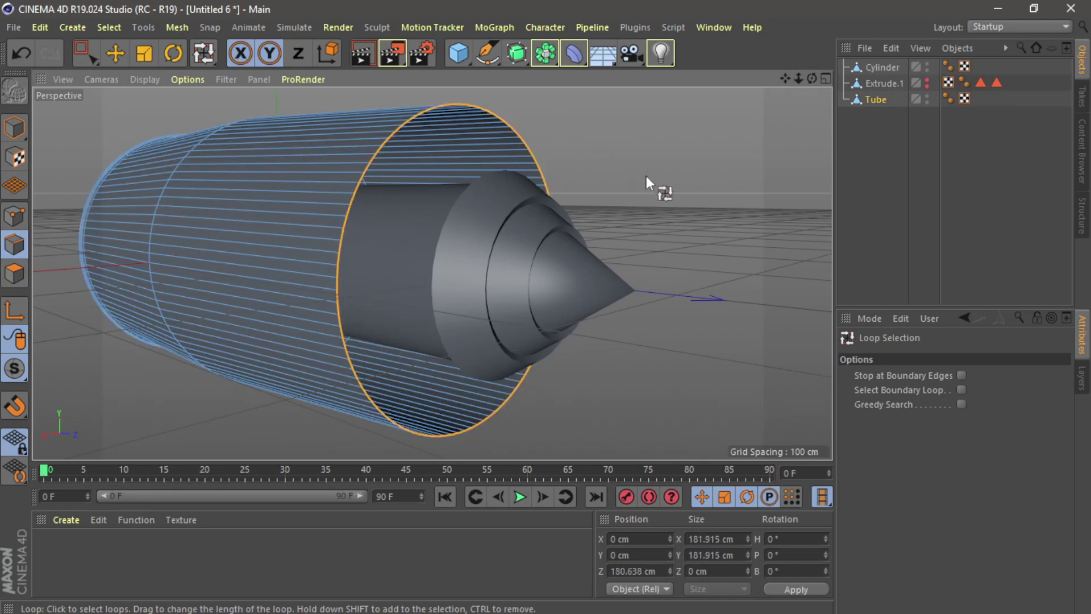
pyautogui.press('t')
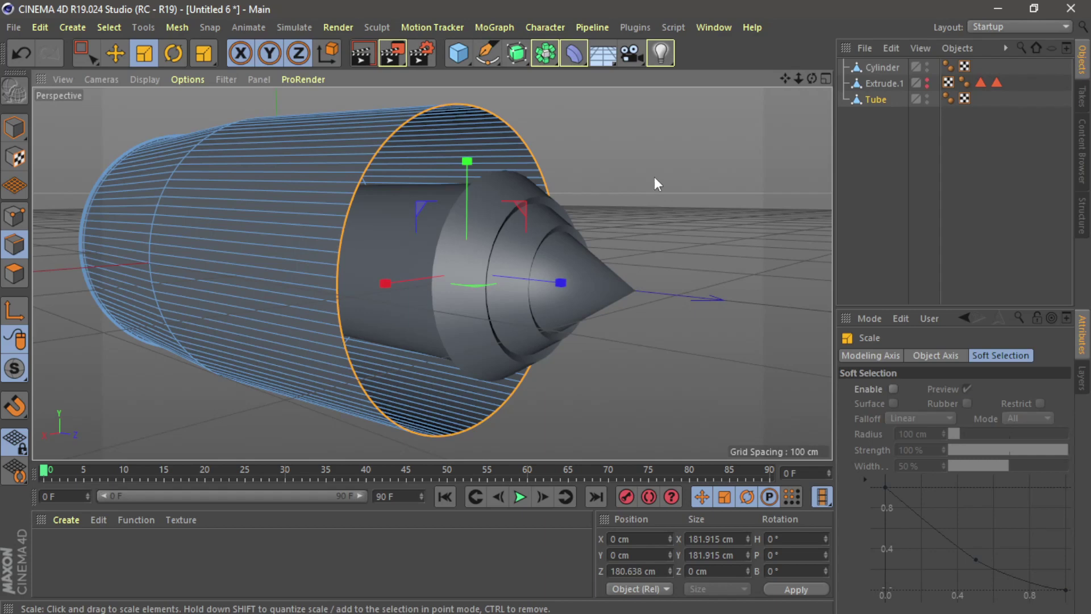
pyautogui.moveTo(671, 175); pyautogui.dragTo(639, 213)
pyautogui.click(113, 57)
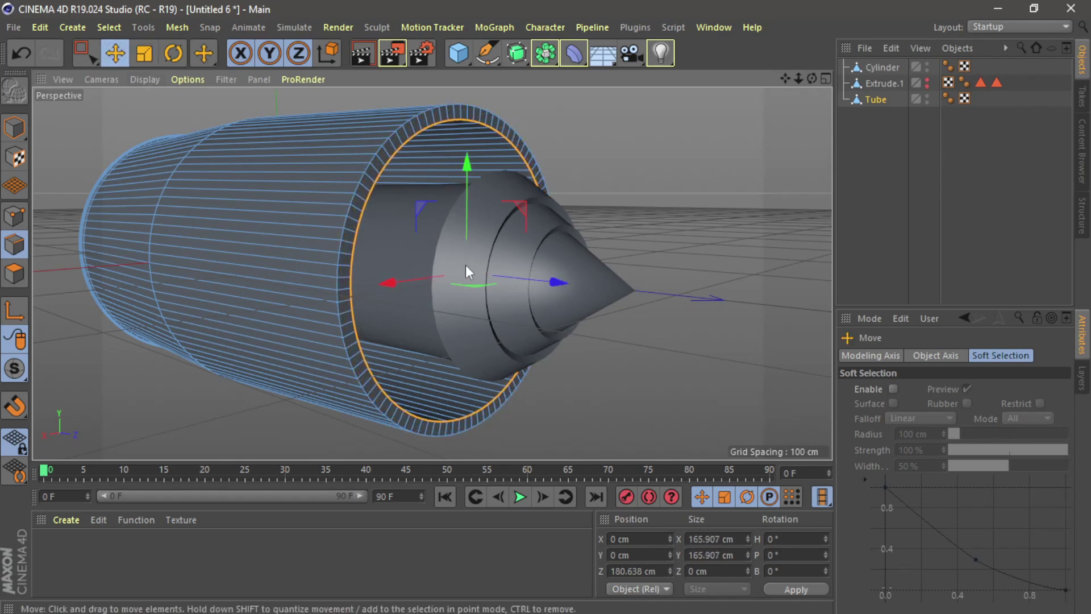
pyautogui.moveTo(561, 282); pyautogui.dragTo(568, 278)
pyautogui.moveTo(812, 79); pyautogui.dragTo(745, 82)
pyautogui.hotkey('ctrl', 'z')
pyautogui.click(659, 173)
pyautogui.click(14, 128)
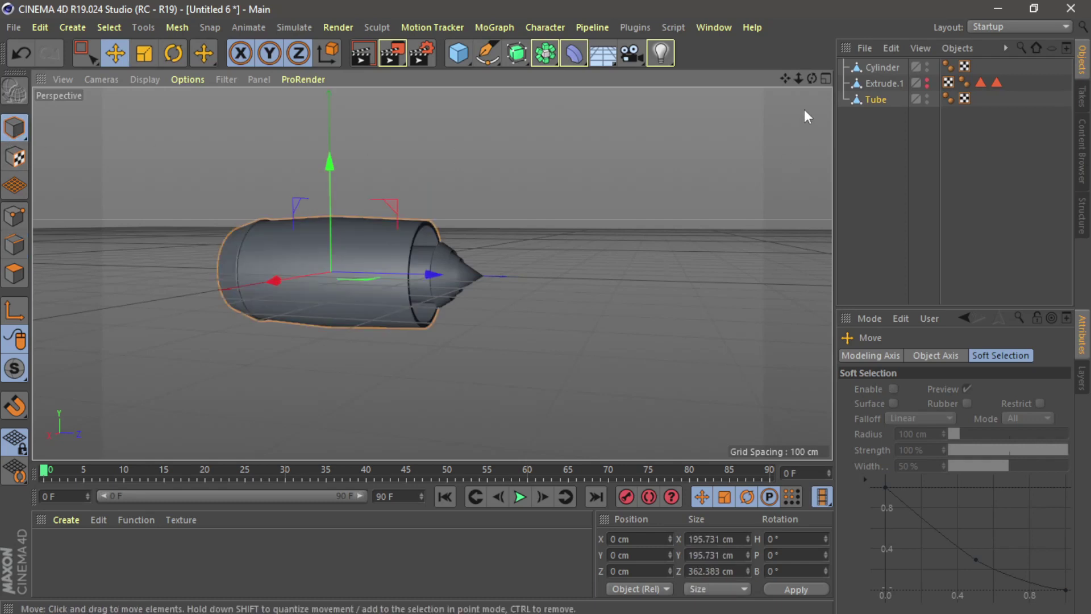
# Scale the cylinder to about 151 cm wide and 361.5 cm long, and move it back into the tube to about Z 69.4 cm.
pyautogui.click(455, 277)
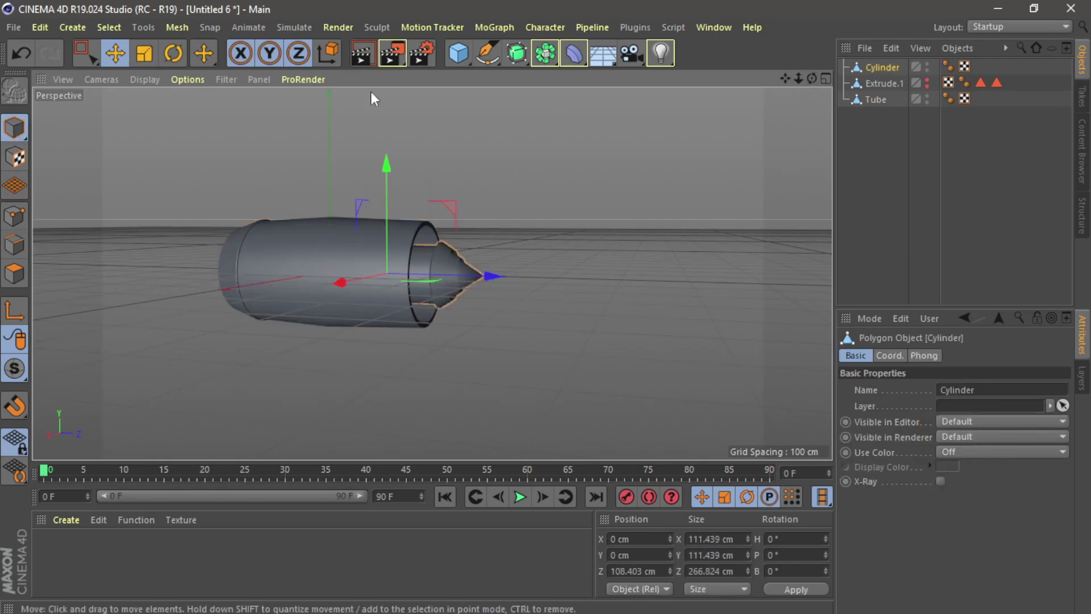
pyautogui.click(152, 54)
pyautogui.moveTo(442, 136); pyautogui.dragTo(500, 236)
pyautogui.moveTo(475, 133); pyautogui.dragTo(481, 110)
pyautogui.click(114, 52)
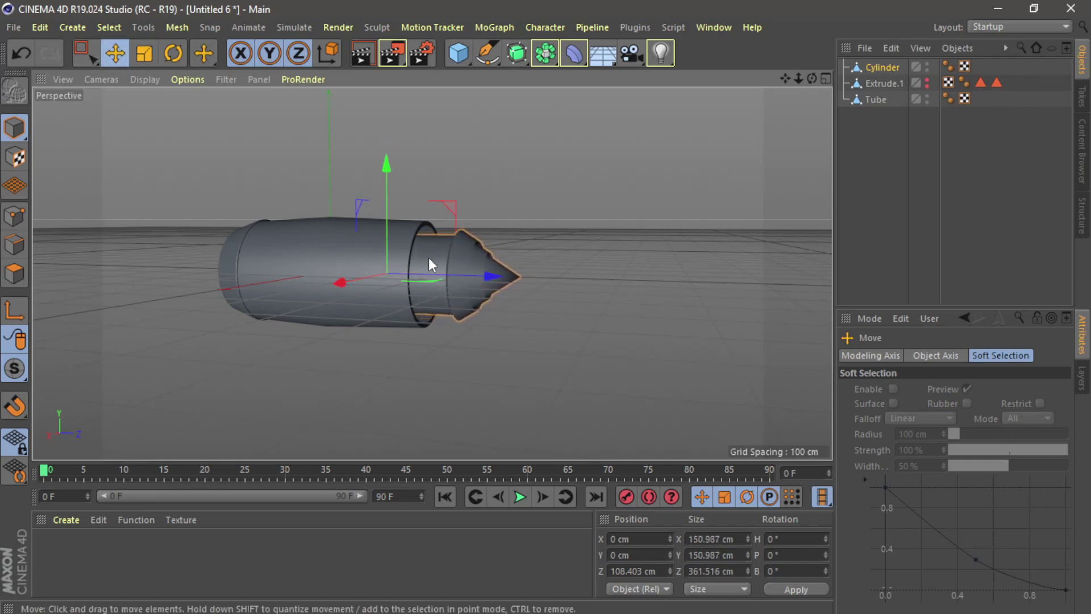
pyautogui.moveTo(492, 277); pyautogui.dragTo(471, 277)
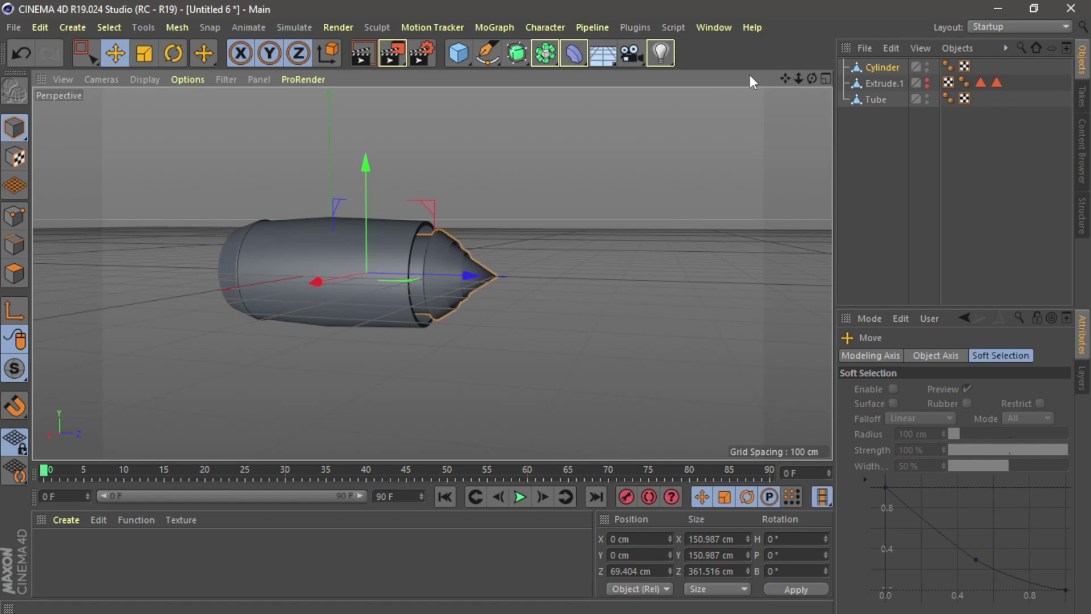
# Select the ring of polygons on the tube's end face at the bevelled end, opposite the cone.
pyautogui.moveTo(813, 79)
pyautogui.mouseDown()
pyautogui.moveTo(778, 79)
pyautogui.moveTo(812, 78)
pyautogui.mouseUp()
pyautogui.keyDown('alt'); pyautogui.moveTo(432, 274); pyautogui.dragTo(199, 367); pyautogui.keyUp('alt')
pyautogui.click(14, 273)
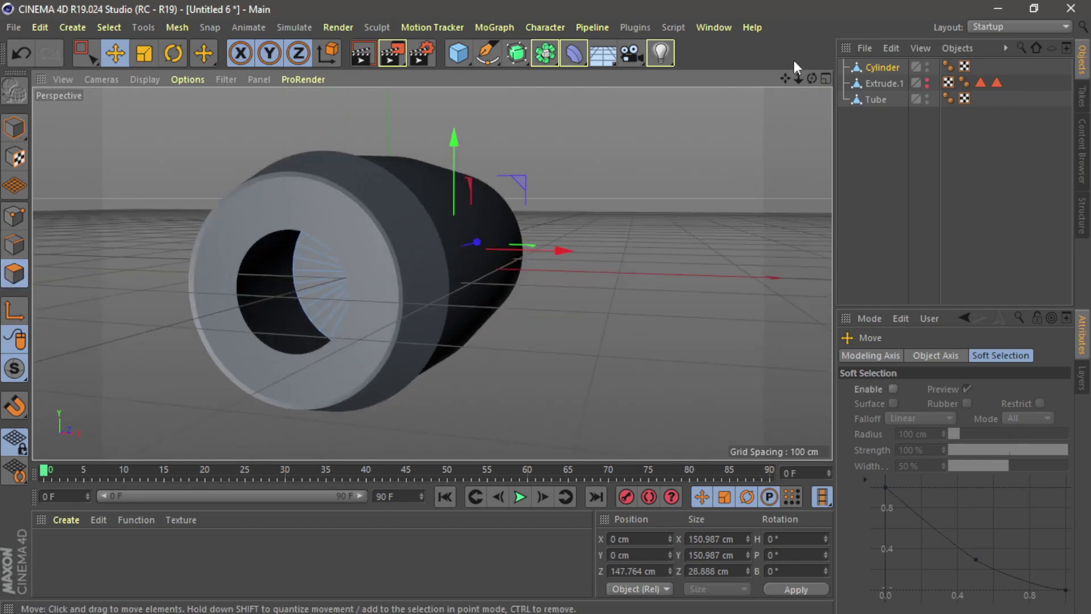
pyautogui.click(875, 100)
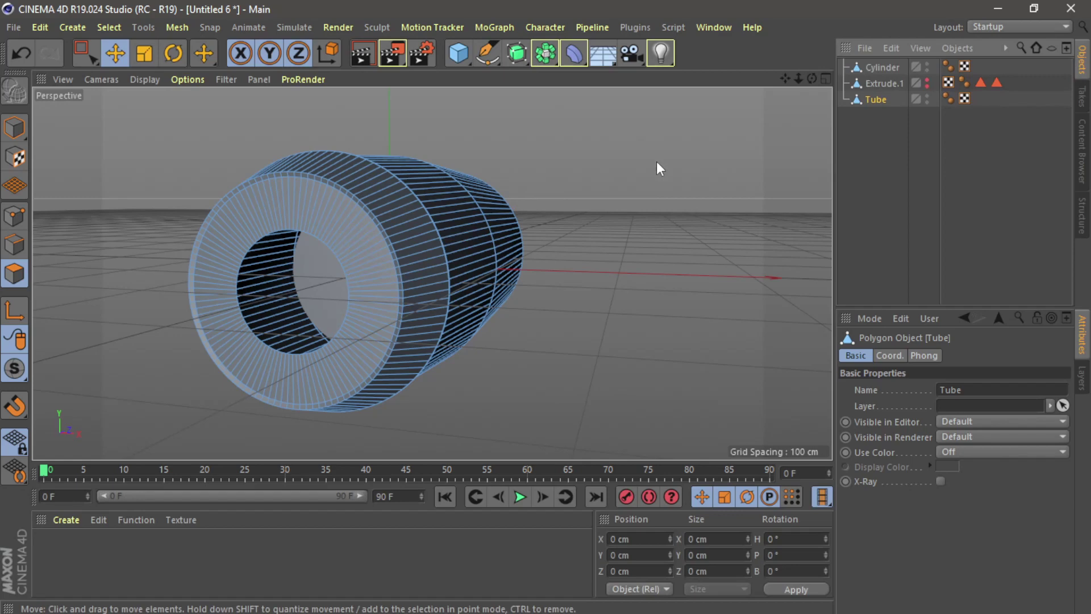
pyautogui.press('u')
pyautogui.press('l')
pyautogui.click(384, 321)
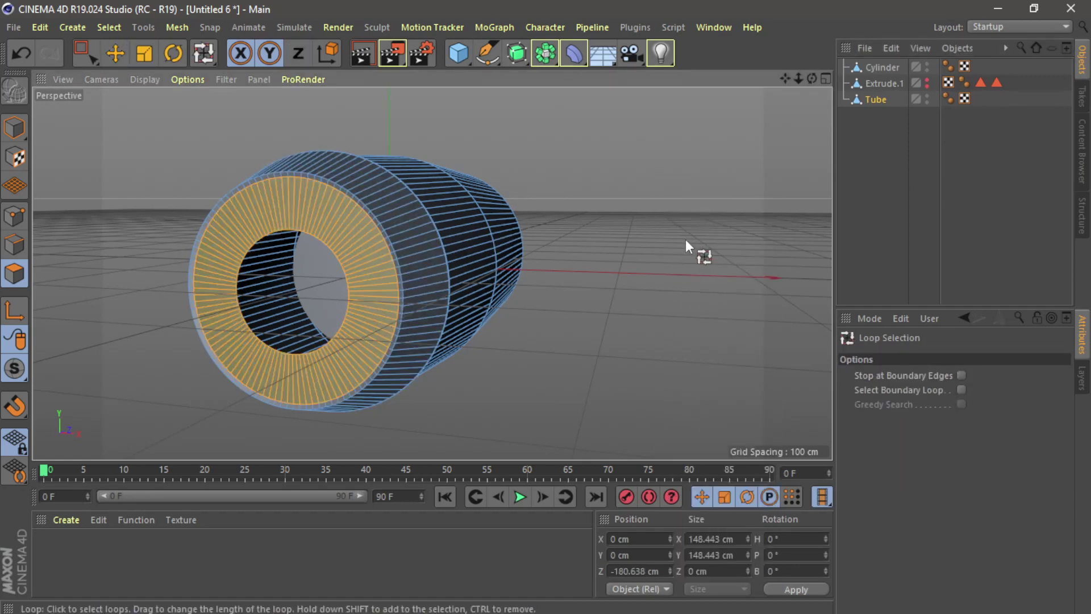
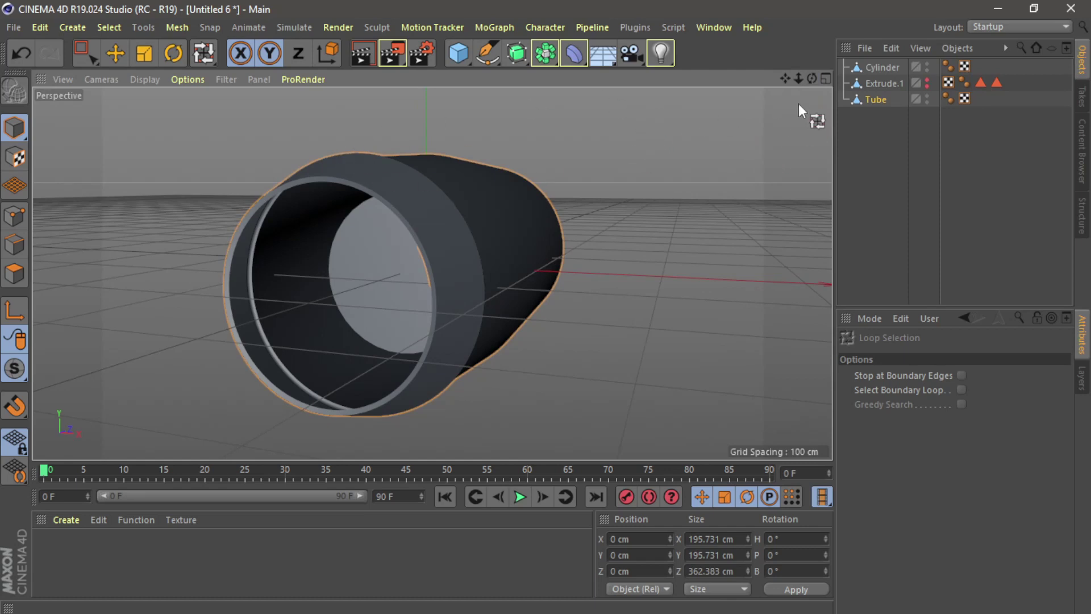
# Hide the tube and the cylinder to clear the scene for a new part.
pyautogui.moveTo(798, 83); pyautogui.dragTo(807, 78)
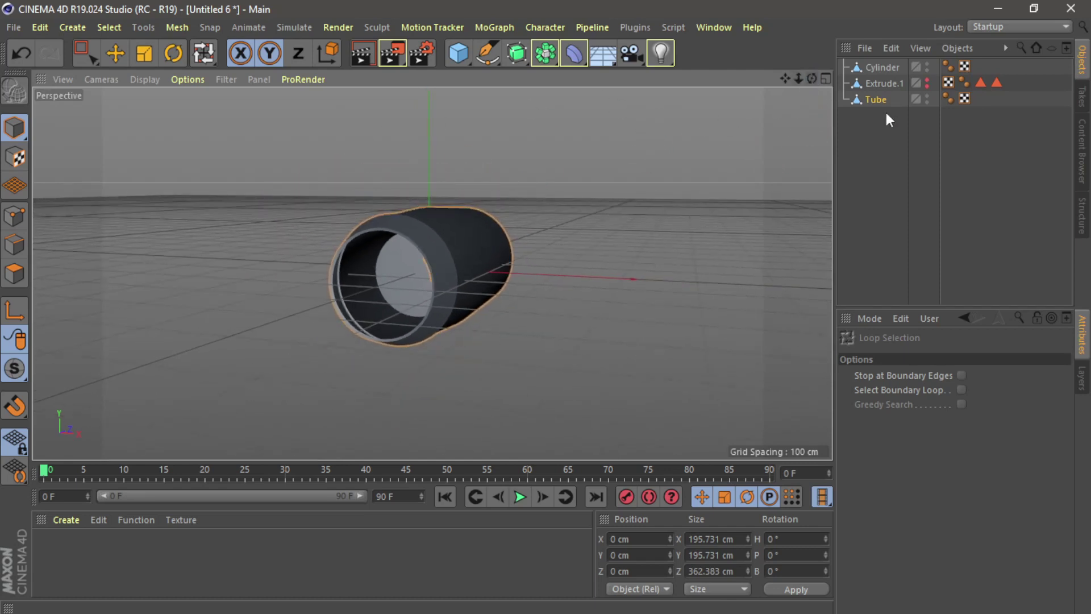
pyautogui.click(927, 96)
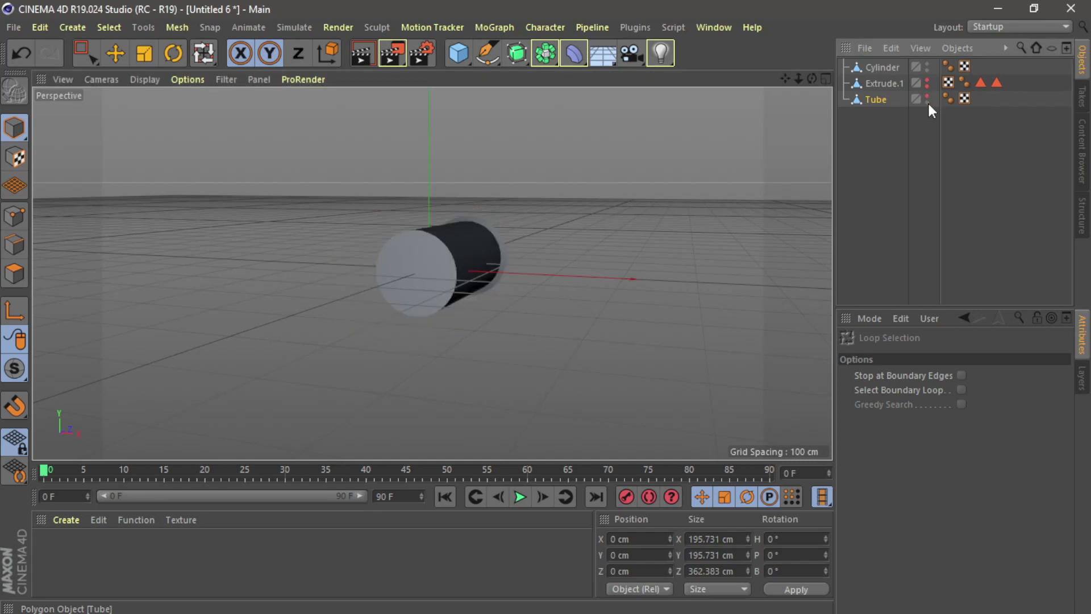
pyautogui.click(926, 65)
pyautogui.click(926, 65)
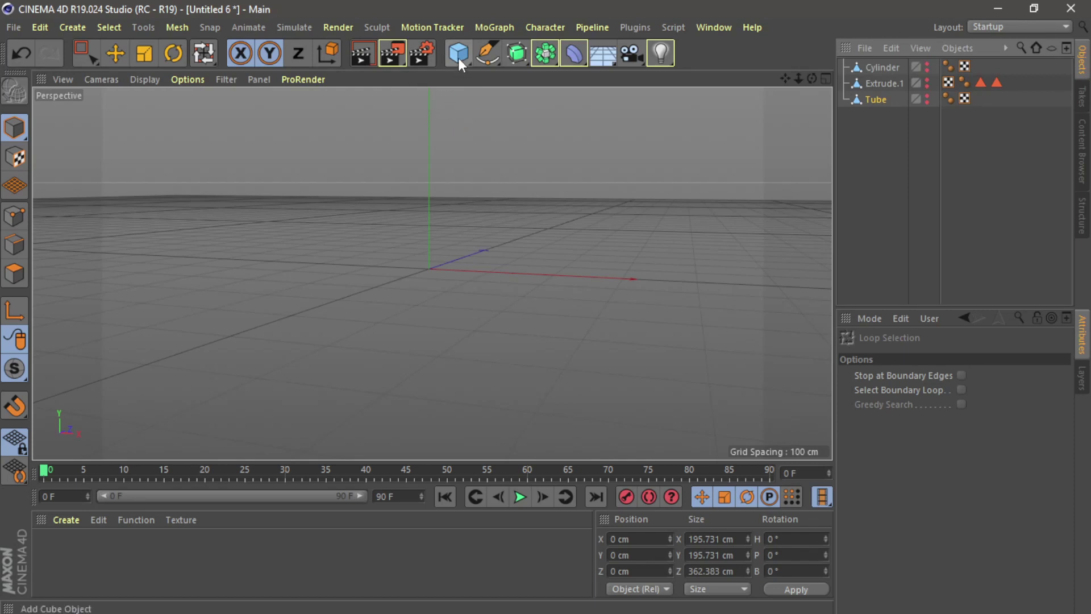
pyautogui.click(825, 79)
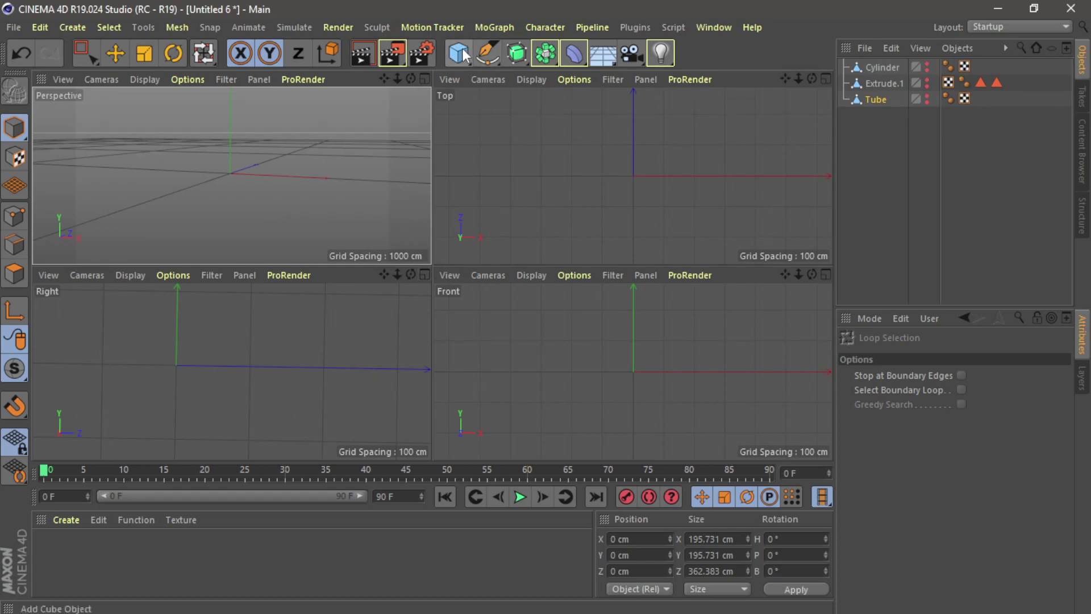
pyautogui.click(424, 79)
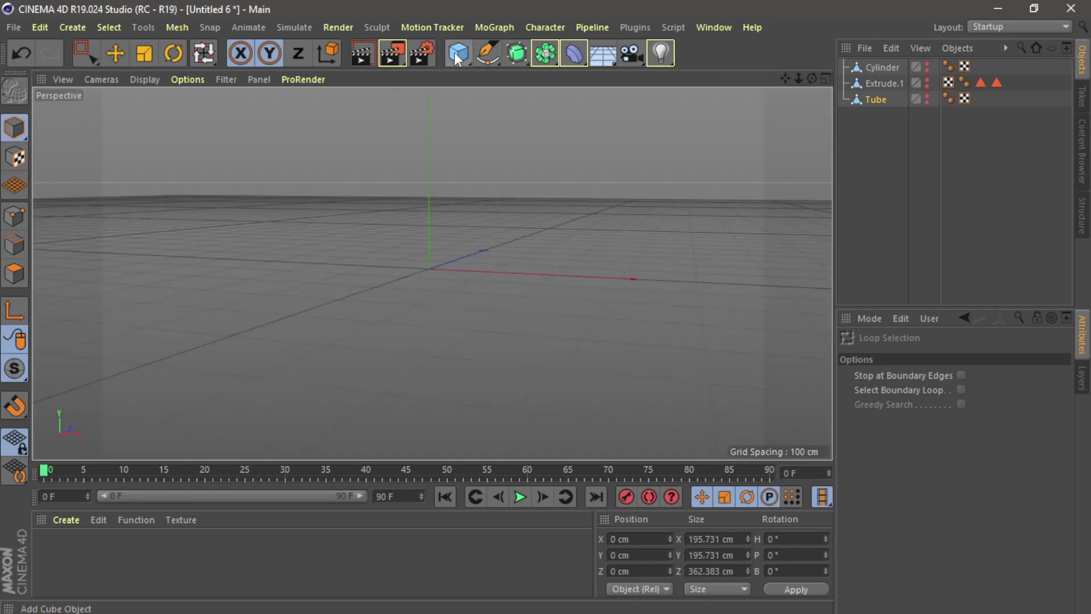
pyautogui.click(455, 52)
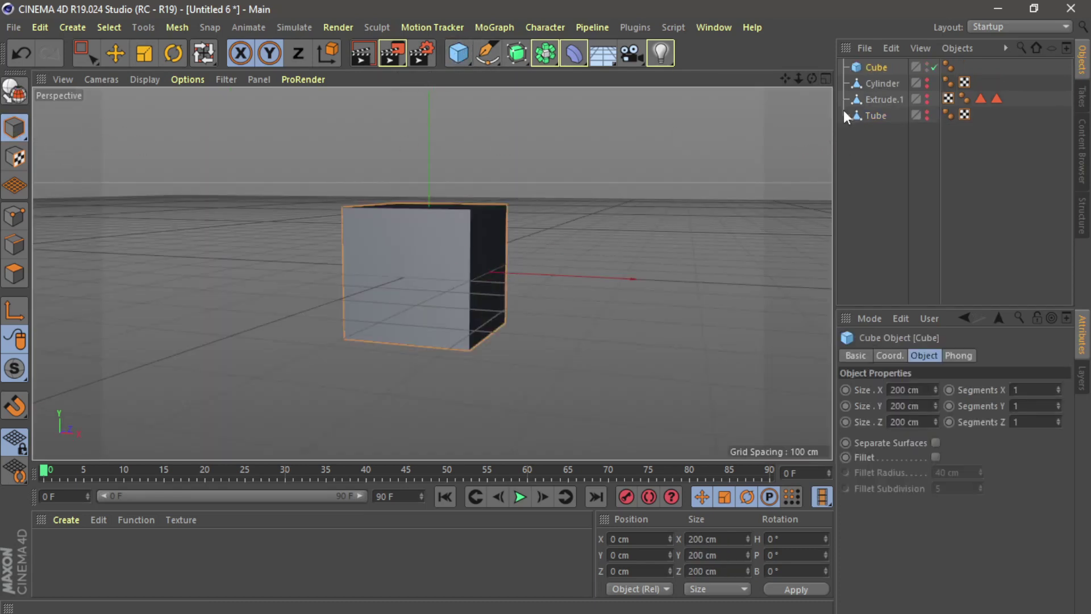
pyautogui.click(114, 53)
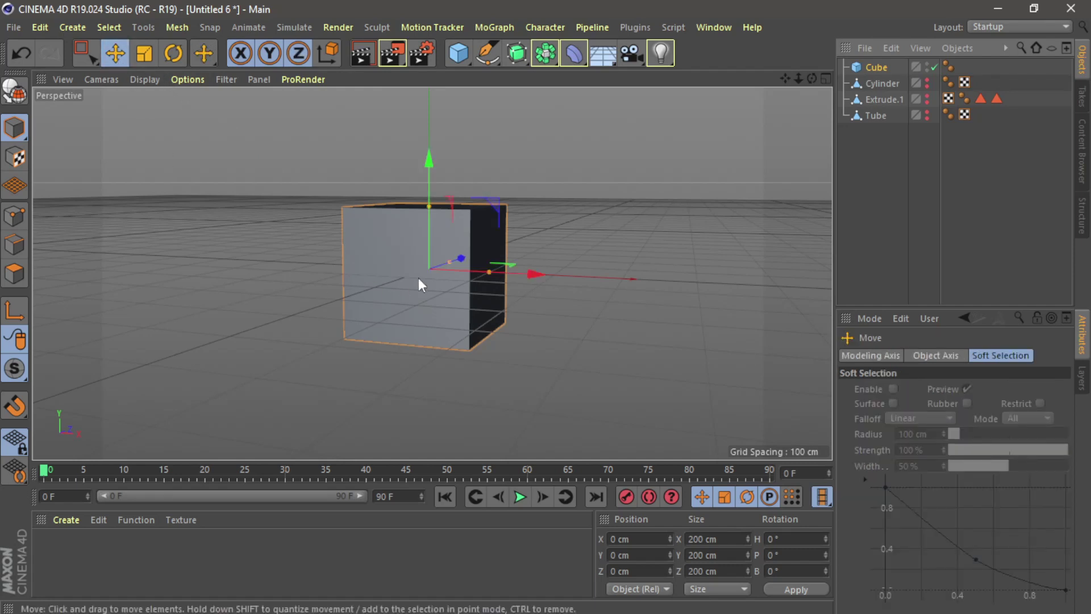
pyautogui.moveTo(812, 78); pyautogui.dragTo(790, 99)
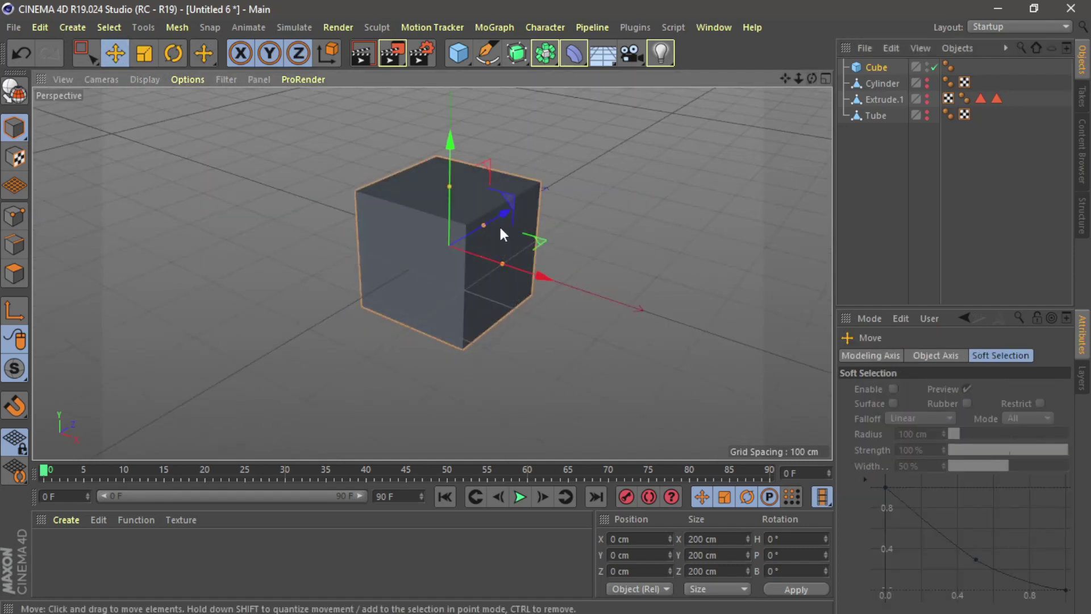
pyautogui.moveTo(485, 225); pyautogui.dragTo(462, 257)
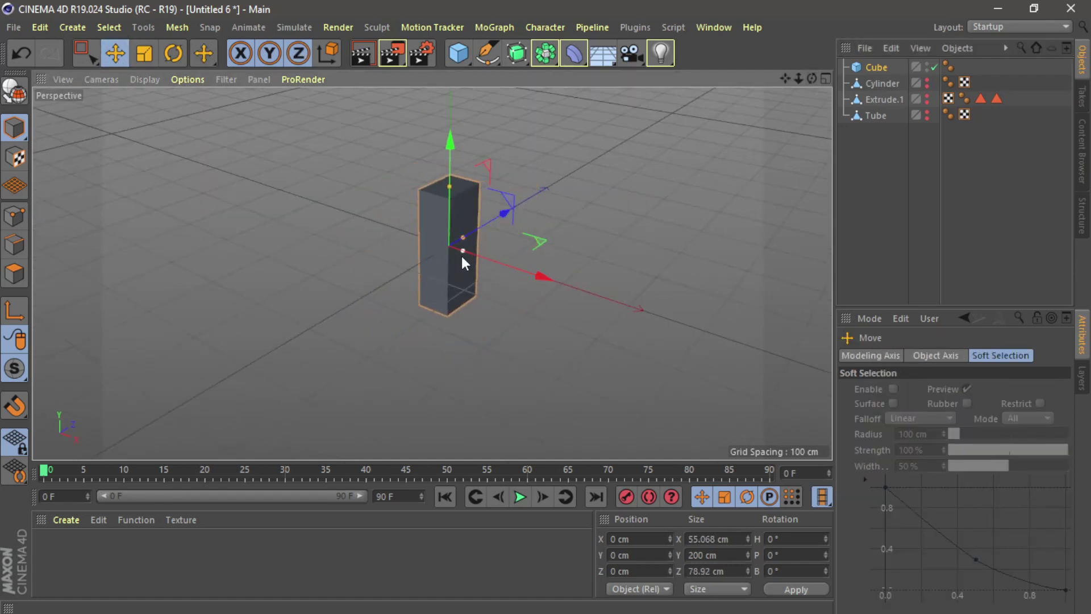
pyautogui.press('Delete')
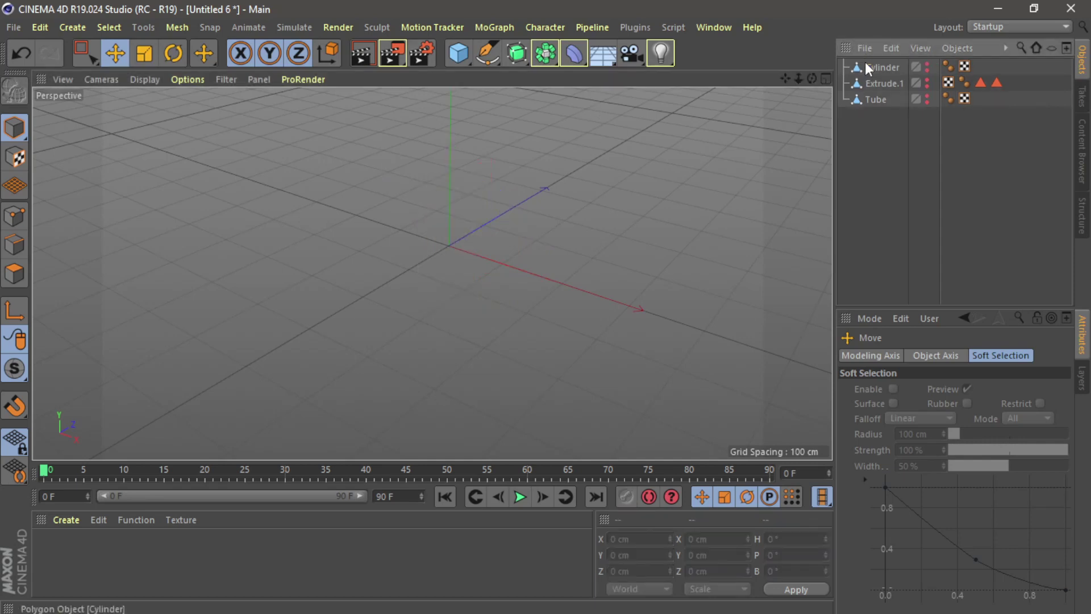
# Draw a closed blade-profile spline in the front view, about 200 cm wide above, 100 cm wide below and 402 cm tall, with a slanted transition.
pyautogui.click(826, 79)
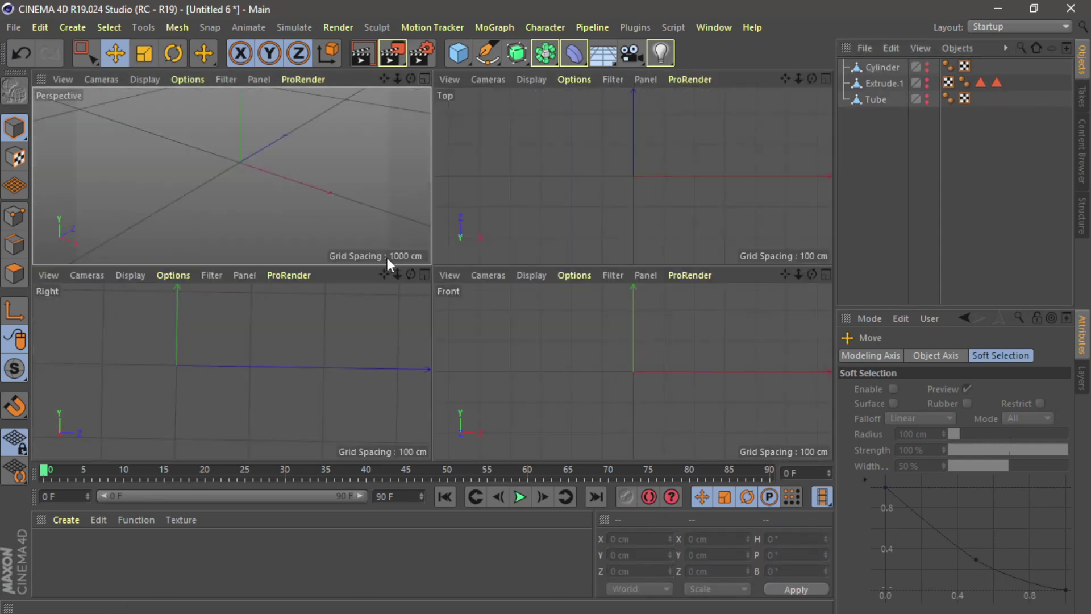
pyautogui.click(424, 276)
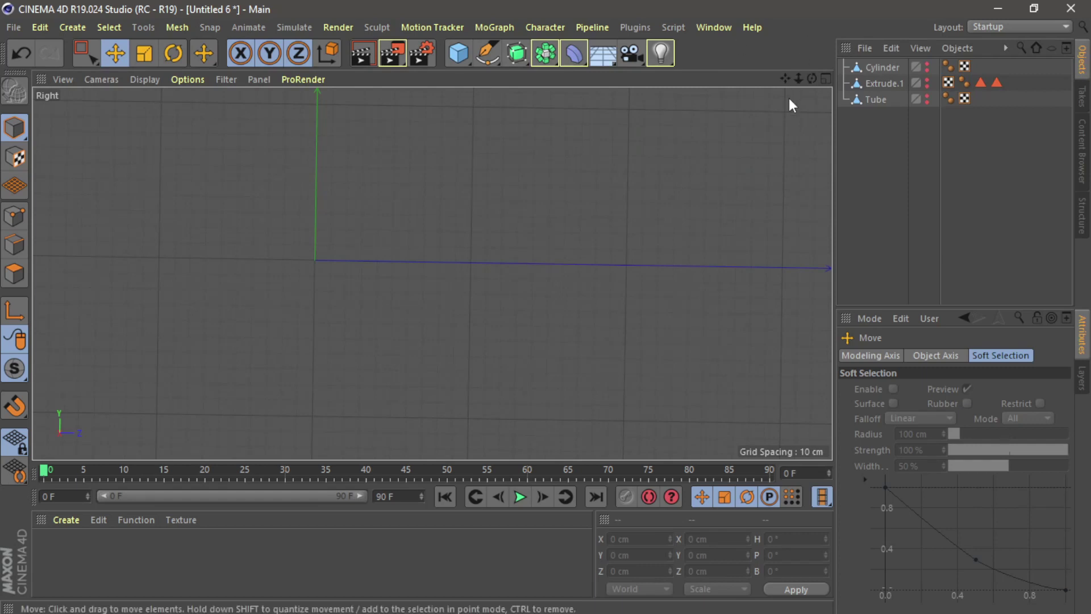
pyautogui.click(825, 79)
pyautogui.click(826, 275)
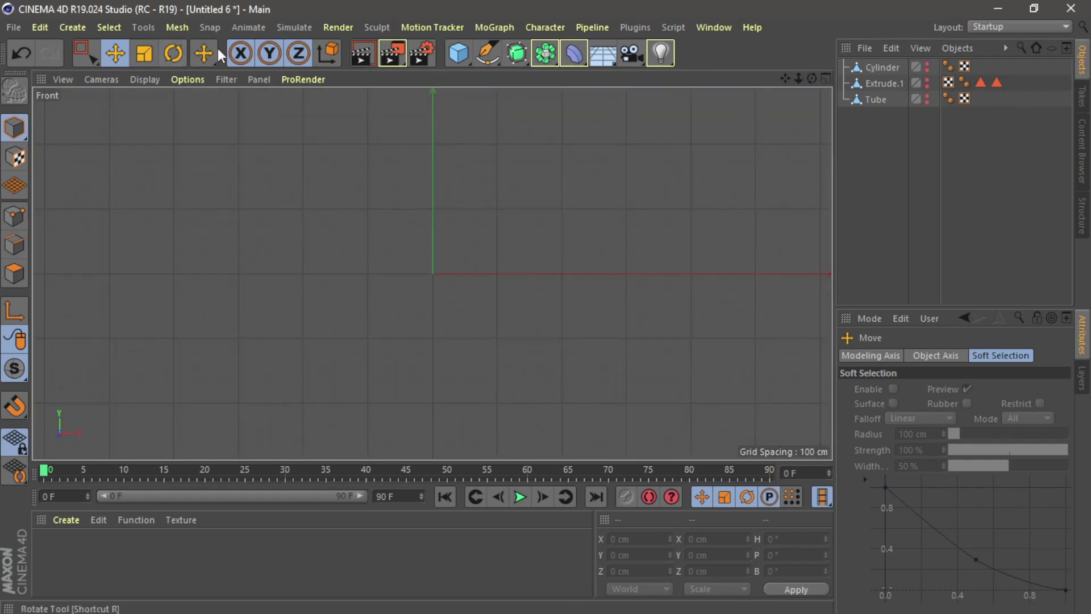
pyautogui.click(487, 53)
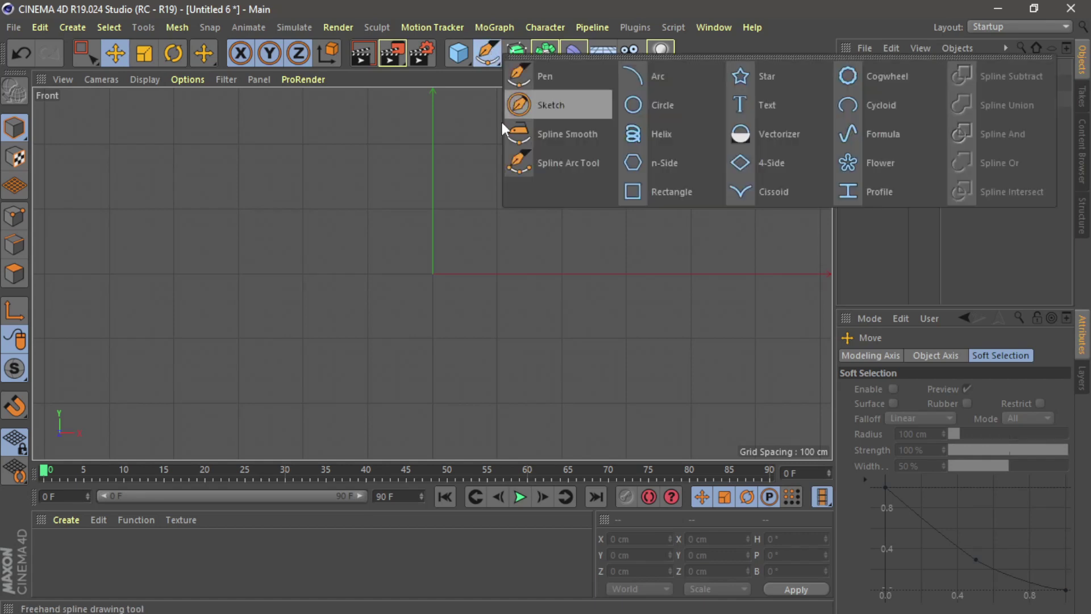
pyautogui.click(529, 79)
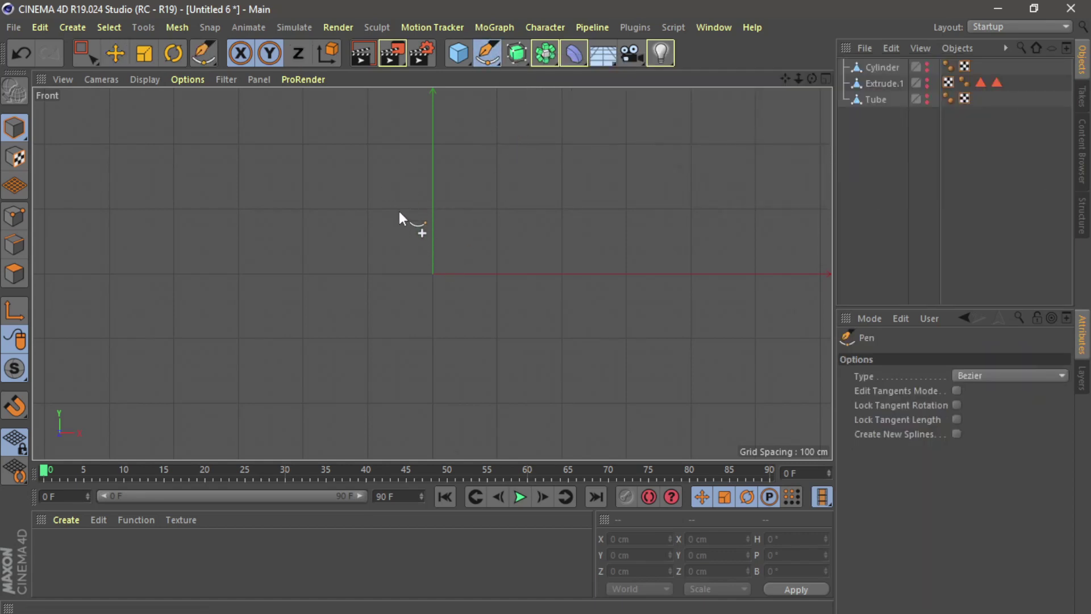
pyautogui.click(368, 144)
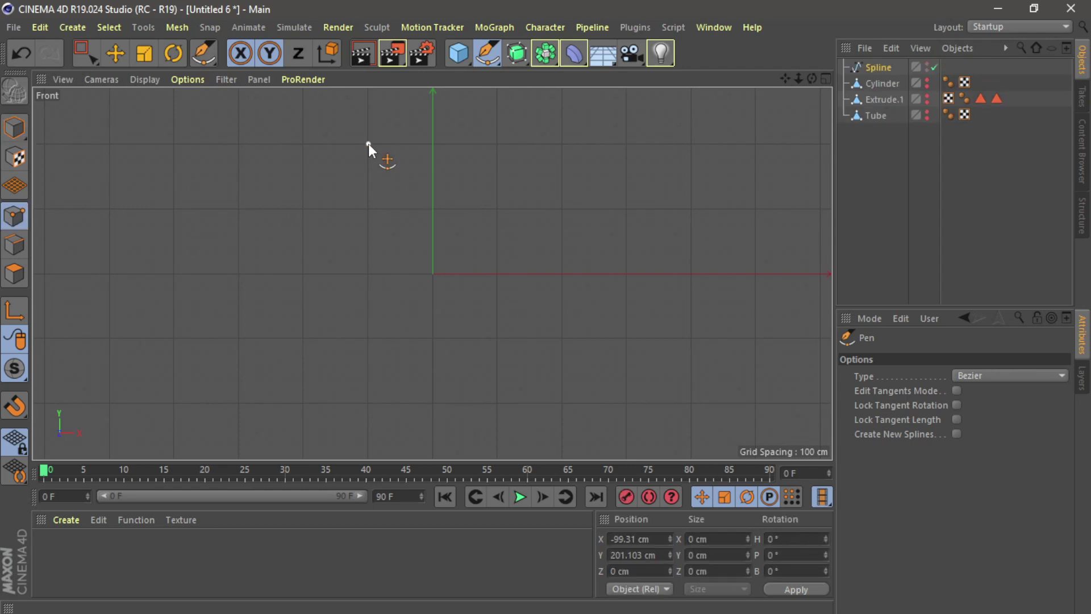
pyautogui.click(369, 209)
pyautogui.click(433, 274)
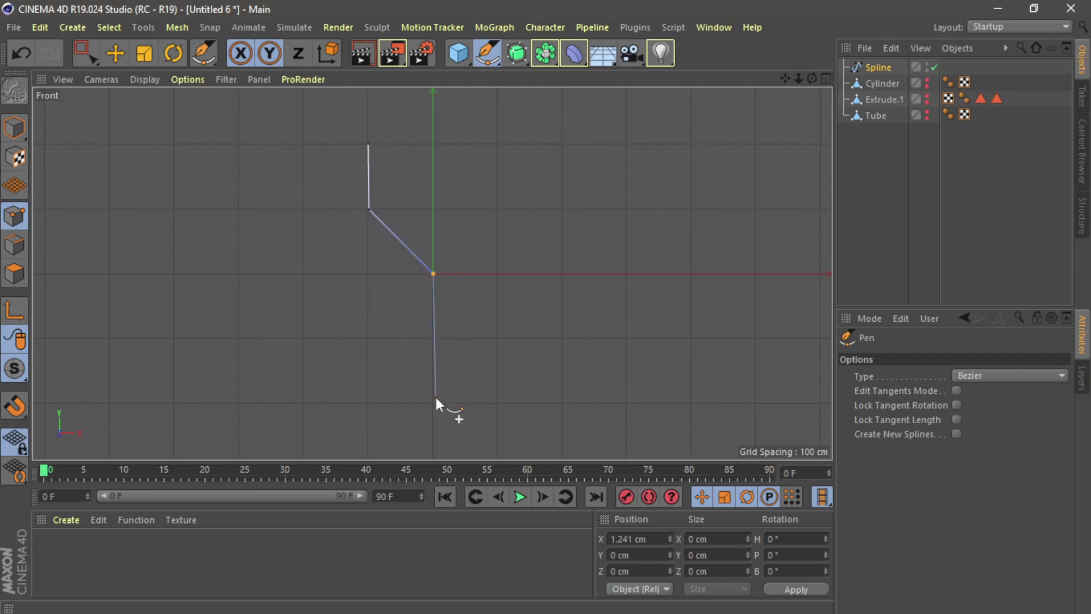
pyautogui.click(433, 403)
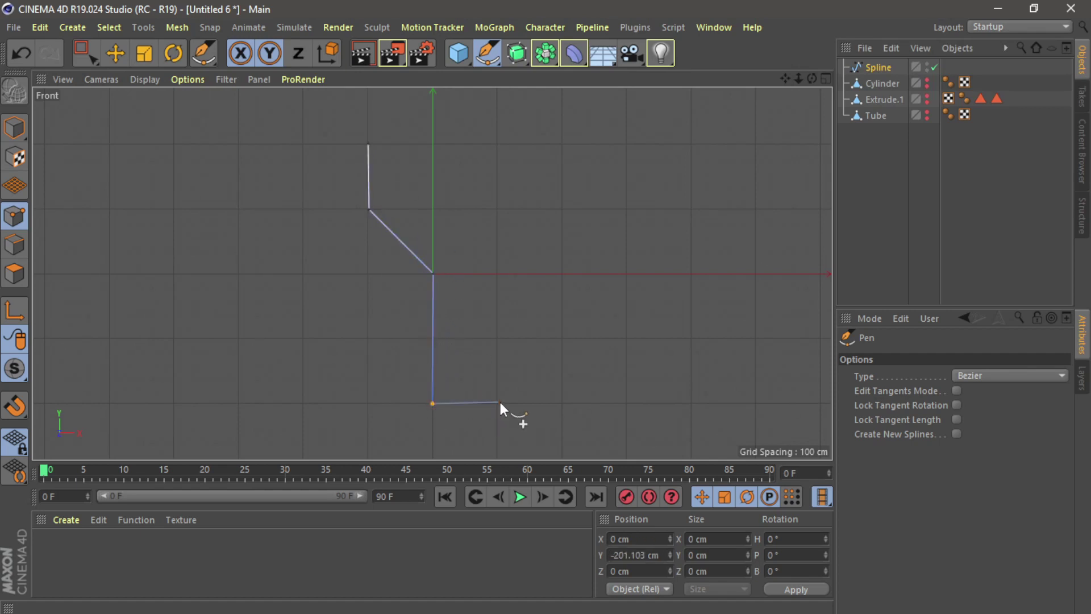
pyautogui.click(499, 403)
pyautogui.click(497, 144)
pyautogui.click(369, 144)
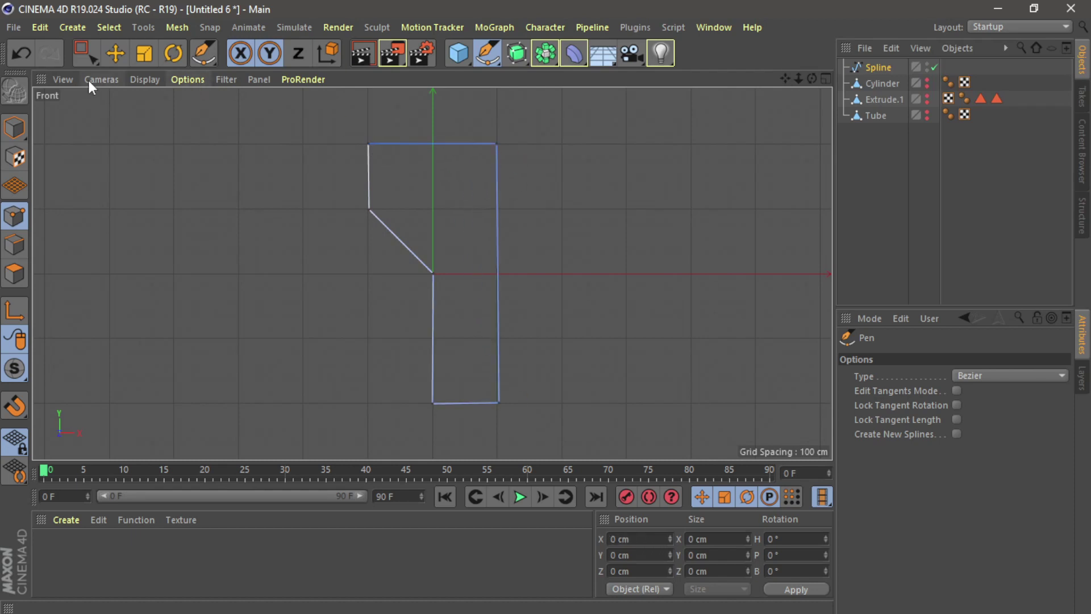
# Narrow the blade profile by moving its right side and upper left side inward, and raise its bottom edge for a height of about 364 cm.
pyautogui.click(95, 52)
pyautogui.moveTo(458, 129); pyautogui.dragTo(587, 418)
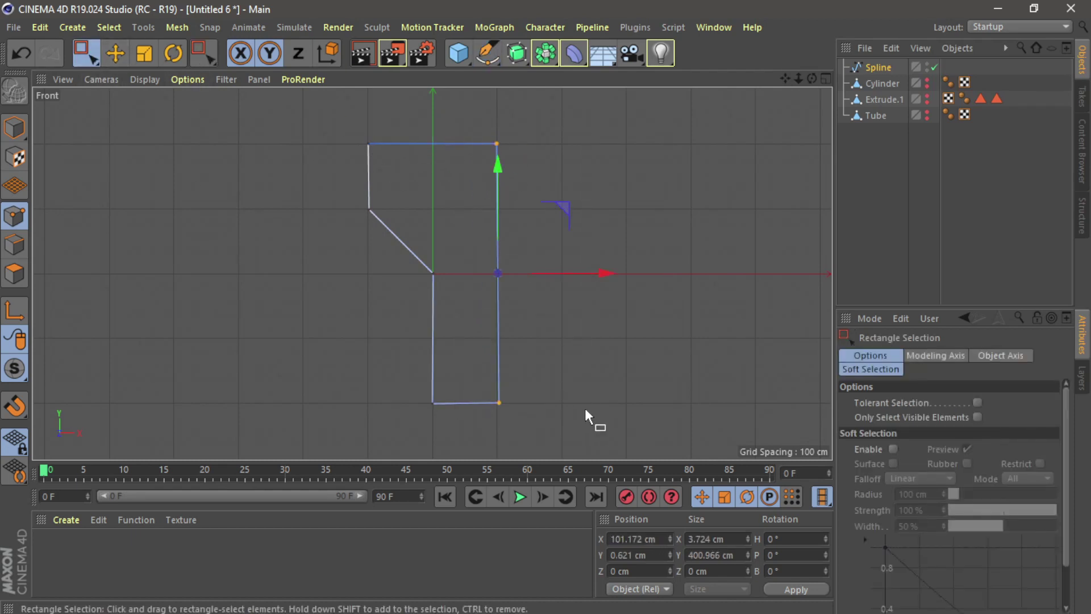
pyautogui.moveTo(604, 274); pyautogui.dragTo(587, 270)
pyautogui.moveTo(289, 130); pyautogui.dragTo(412, 243)
pyautogui.moveTo(476, 179); pyautogui.dragTo(505, 175)
pyautogui.moveTo(371, 338); pyautogui.dragTo(558, 414)
pyautogui.moveTo(459, 301); pyautogui.dragTo(452, 261)
# Raise the profile's inner corner point and move the two upper left points inward to about X -50.3 cm.
pyautogui.moveTo(317, 241); pyautogui.dragTo(519, 298)
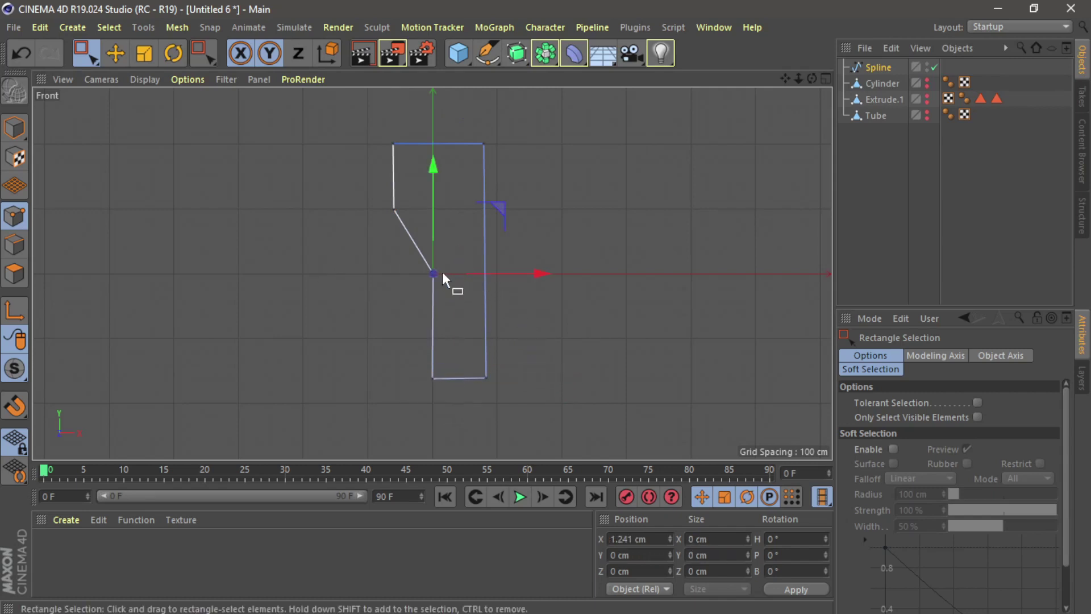
pyautogui.moveTo(432, 185); pyautogui.dragTo(434, 148)
pyautogui.moveTo(340, 117); pyautogui.dragTo(430, 230)
pyautogui.moveTo(497, 180); pyautogui.dragTo(506, 179)
# Place the blade spline under an Extrude object and set its Z movement to 10 cm.
pyautogui.click(826, 79)
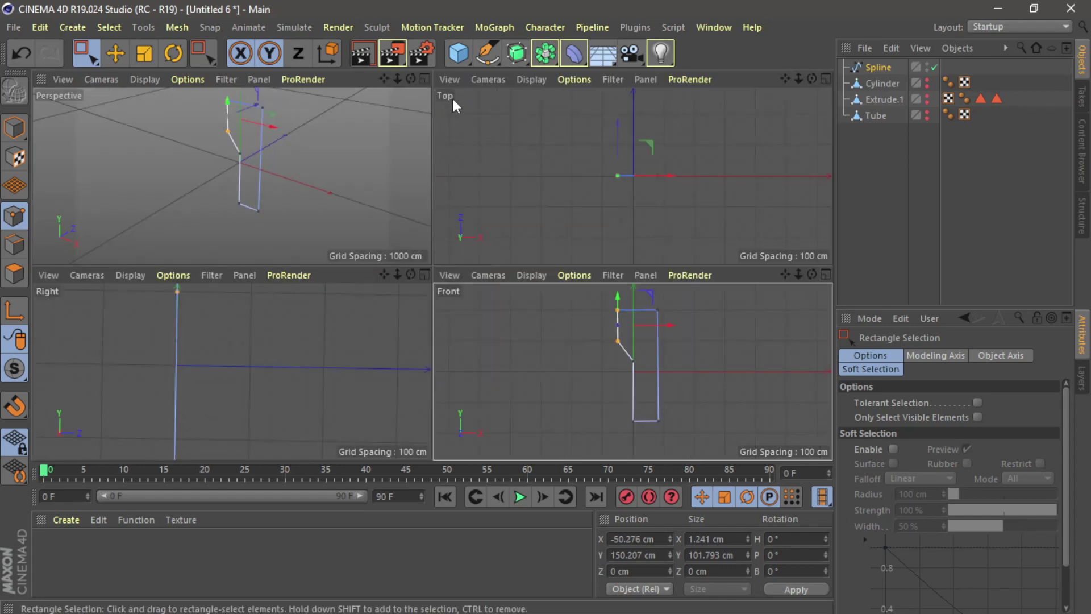
pyautogui.click(427, 79)
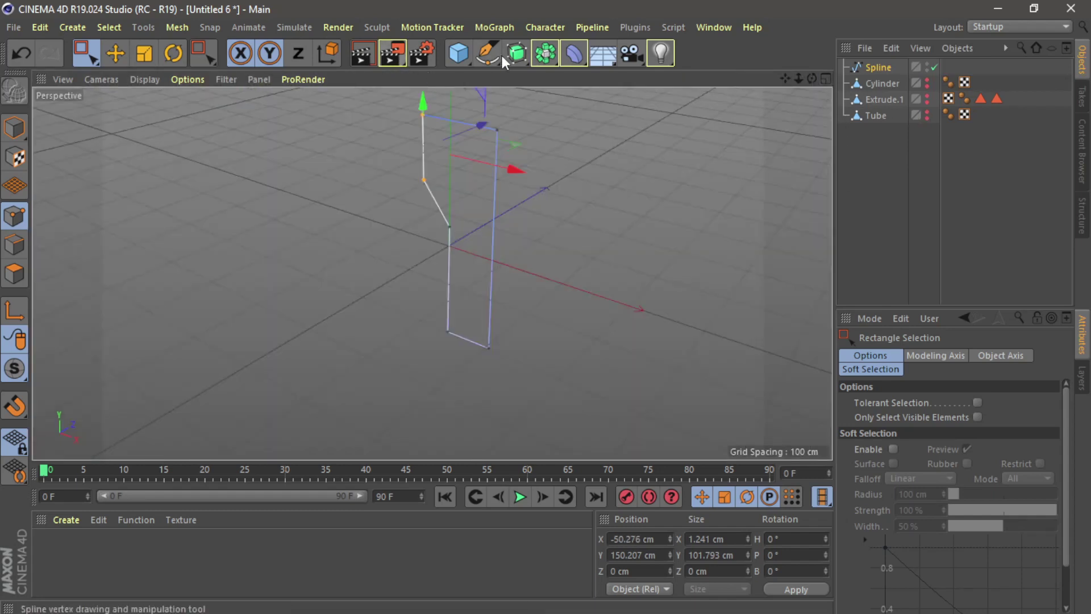
pyautogui.moveTo(521, 50); pyautogui.dragTo(710, 74)
pyautogui.moveTo(875, 84); pyautogui.dragTo(878, 66)
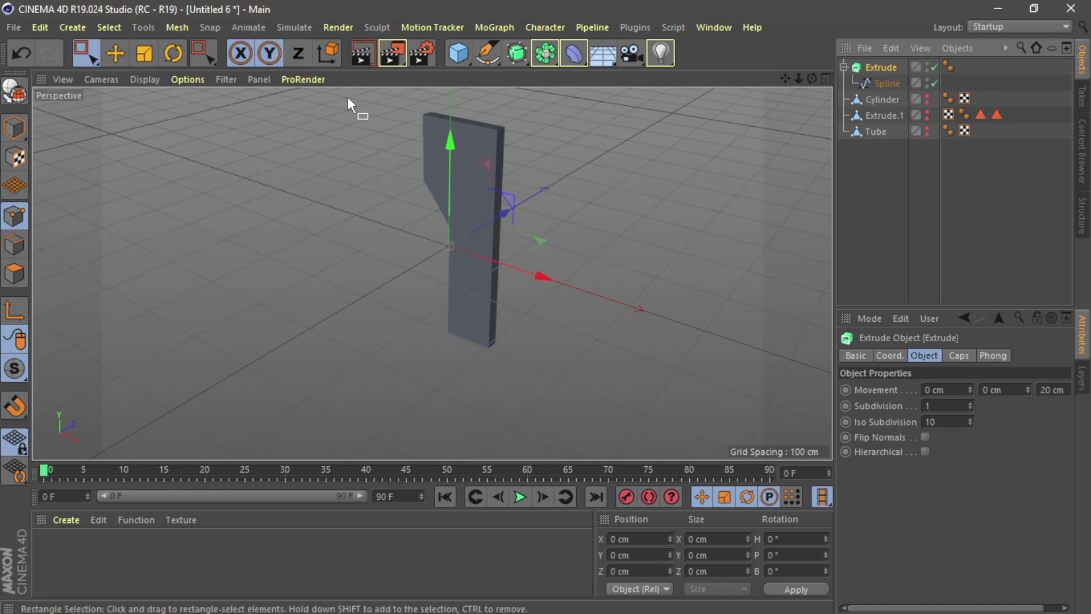
pyautogui.doubleClick(1058, 391)
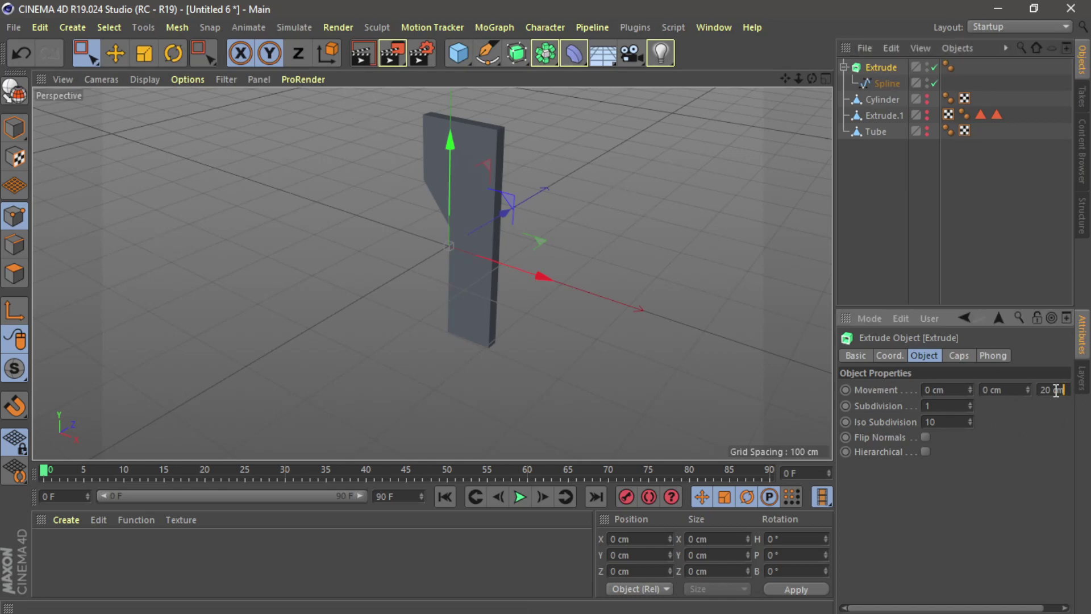
pyautogui.write('10')
pyautogui.press('Return')
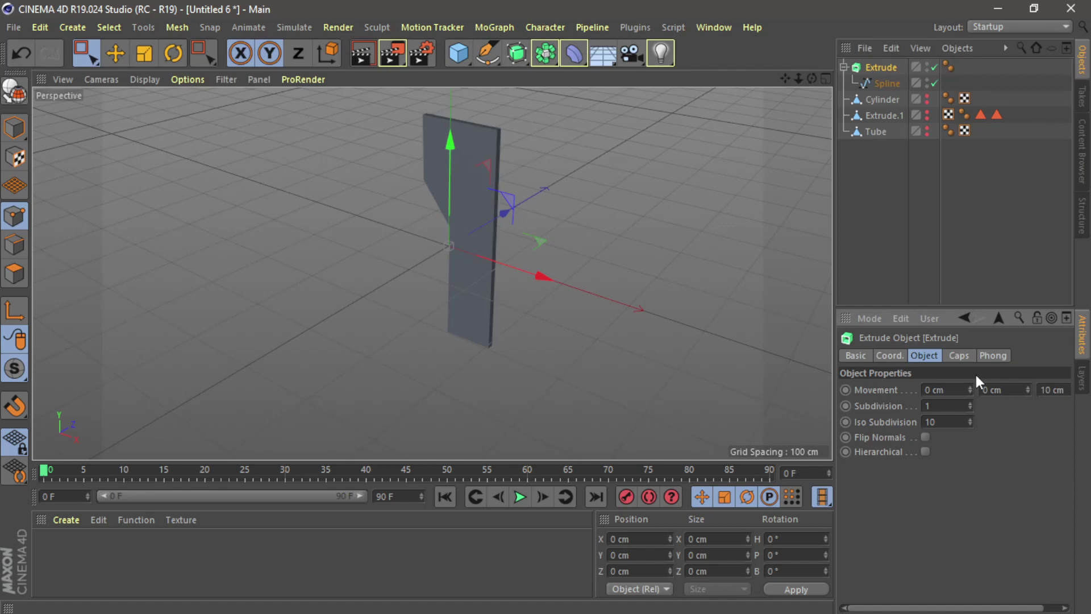
# Twist the blade by moving the spline's two upper left points along Z to about 30.6 cm, and deselect the object.
pyautogui.moveTo(812, 79); pyautogui.dragTo(773, 83)
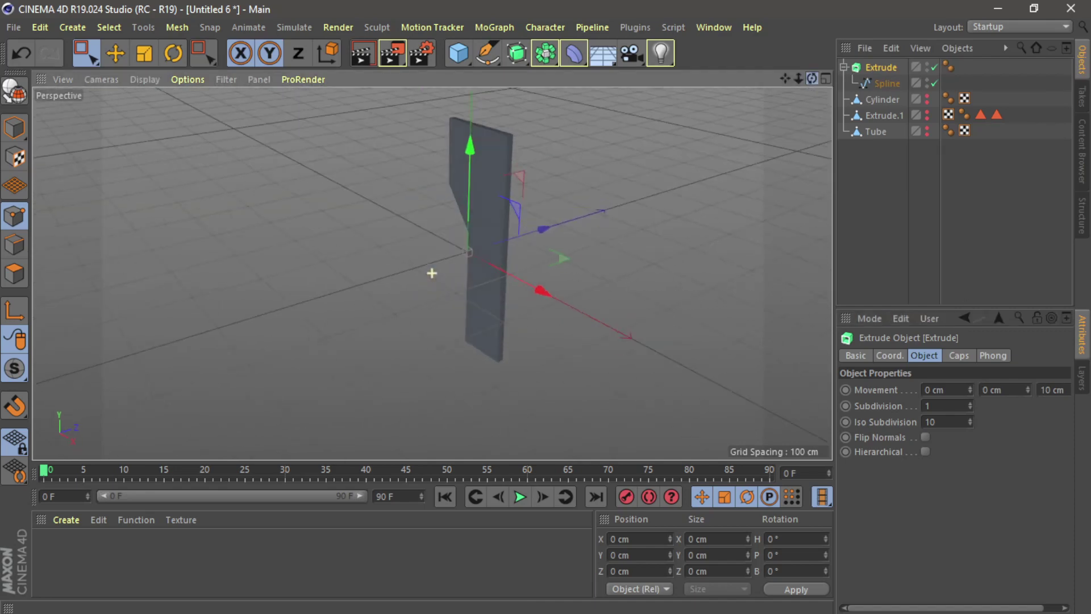
pyautogui.click(887, 84)
pyautogui.moveTo(812, 79); pyautogui.dragTo(858, 63)
pyautogui.keyDown('alt'); pyautogui.moveTo(432, 273); pyautogui.dragTo(432, 273); pyautogui.keyUp('alt')
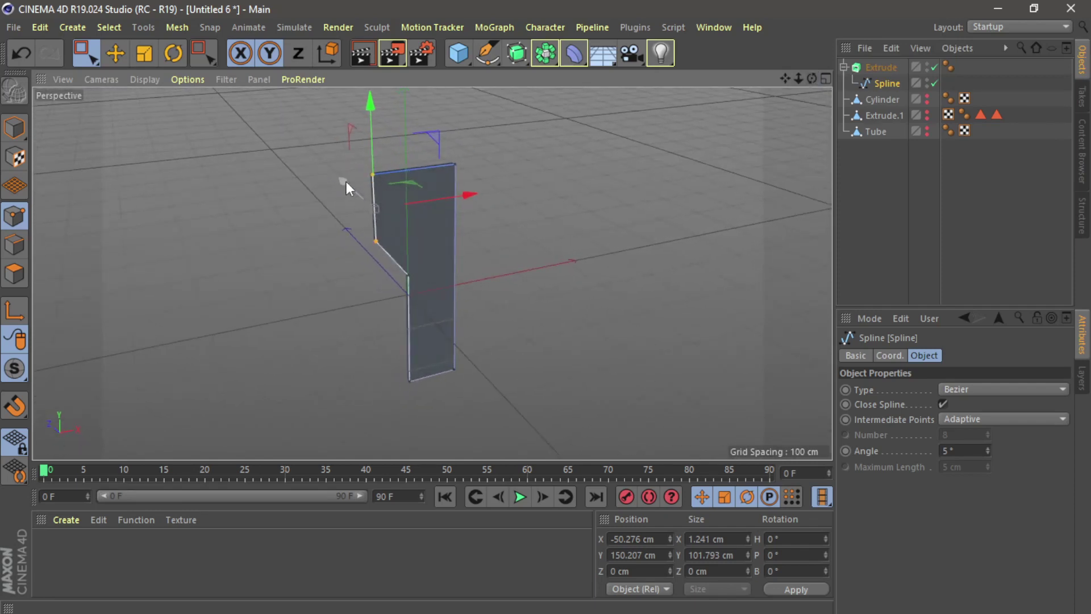
pyautogui.moveTo(346, 180); pyautogui.dragTo(335, 183)
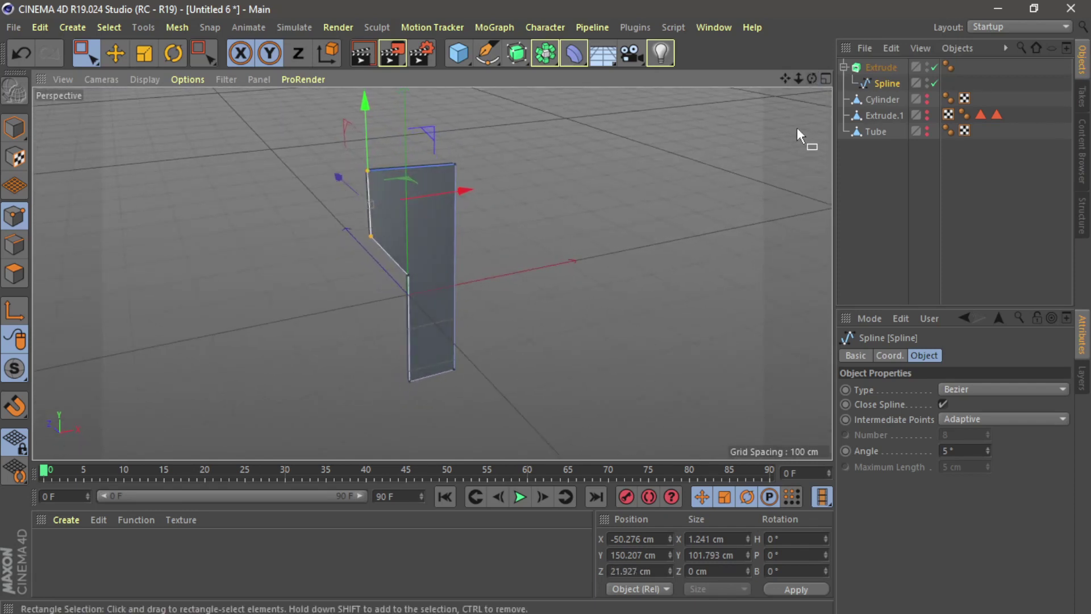
pyautogui.moveTo(811, 79); pyautogui.dragTo(812, 78)
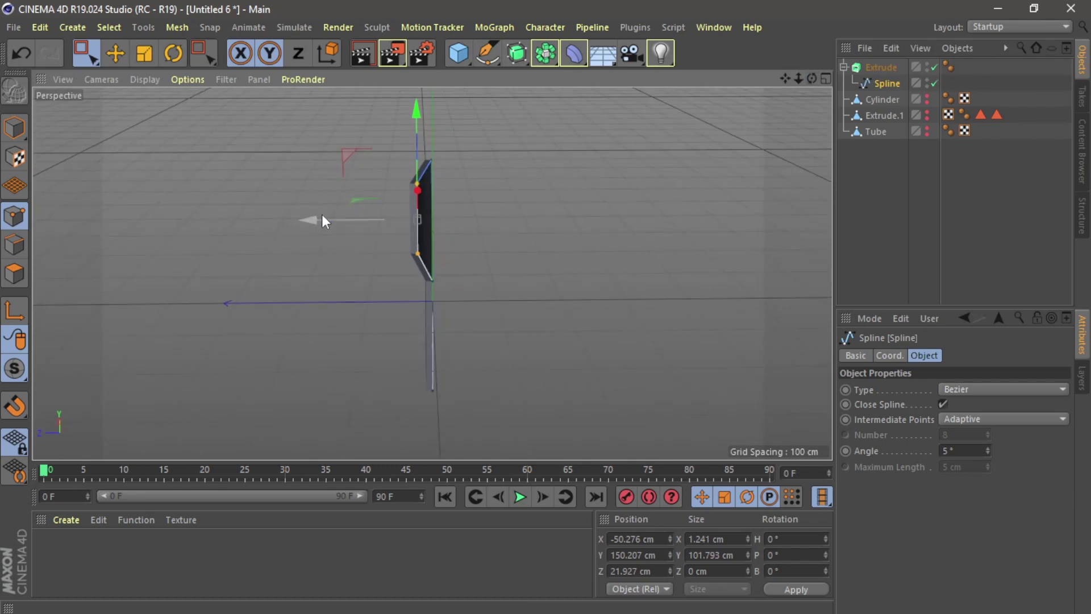
pyautogui.moveTo(311, 226); pyautogui.dragTo(305, 222)
pyautogui.moveTo(811, 78); pyautogui.dragTo(811, 79)
pyautogui.click(14, 127)
pyautogui.click(867, 151)
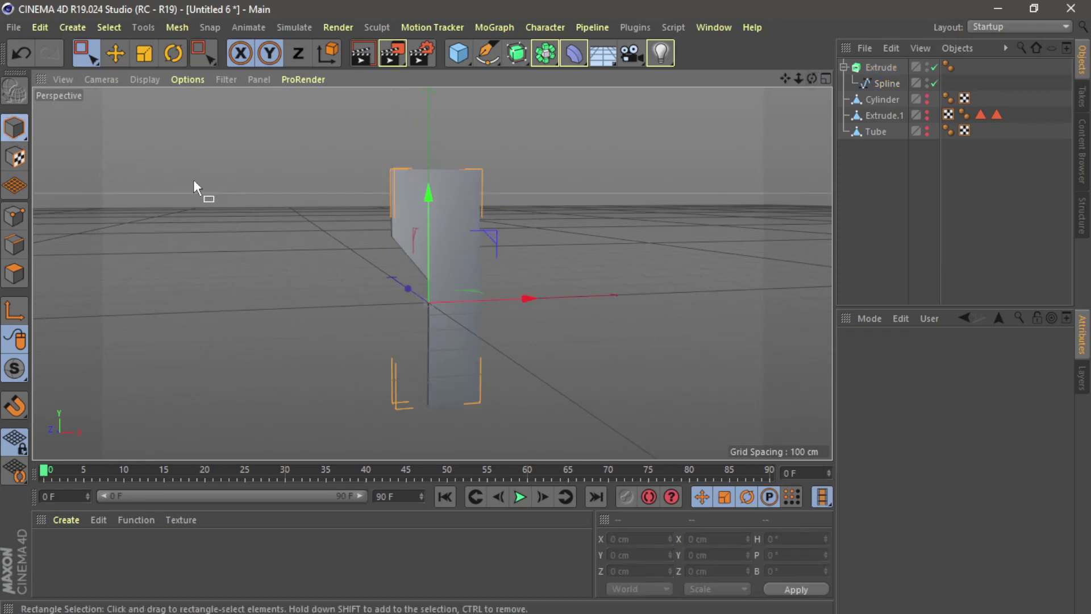
pyautogui.moveTo(811, 78); pyautogui.dragTo(811, 78)
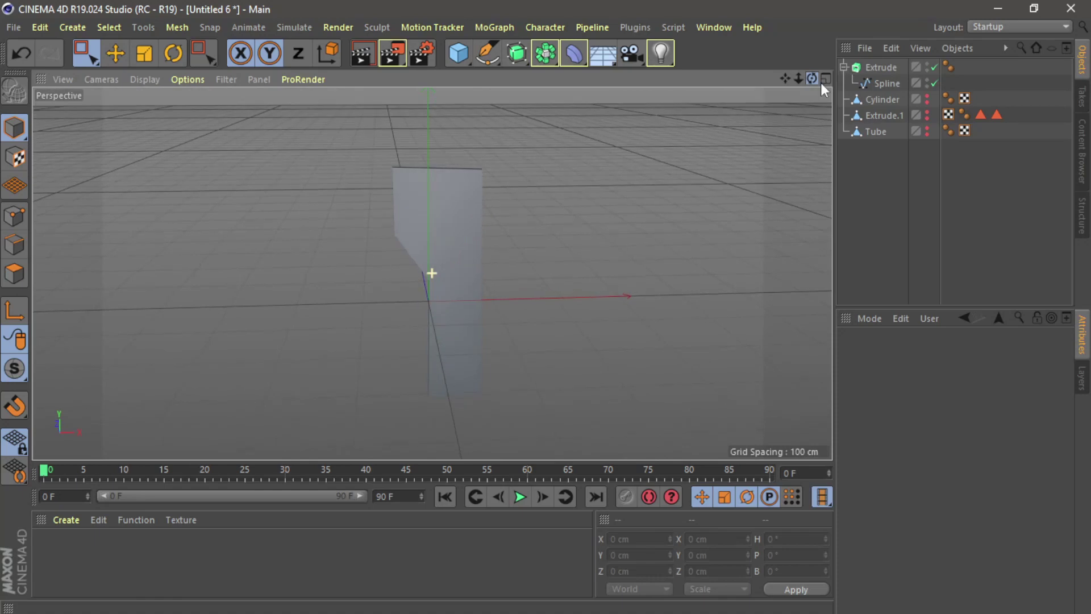
# Chamfer the two upper corner points of the blade spline with a 21 cm radius.
pyautogui.click(881, 82)
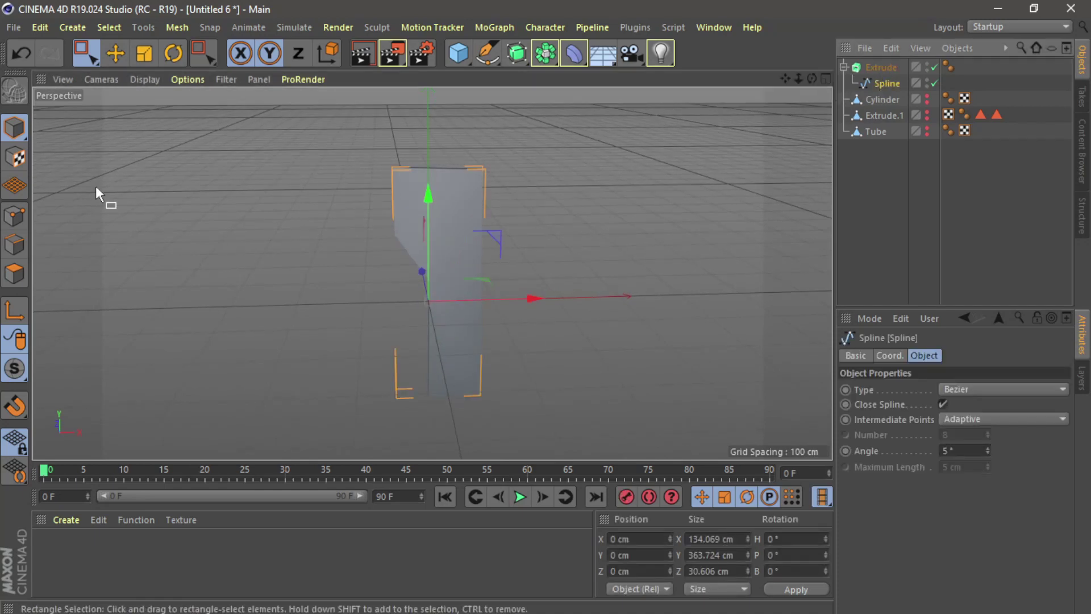
pyautogui.click(15, 217)
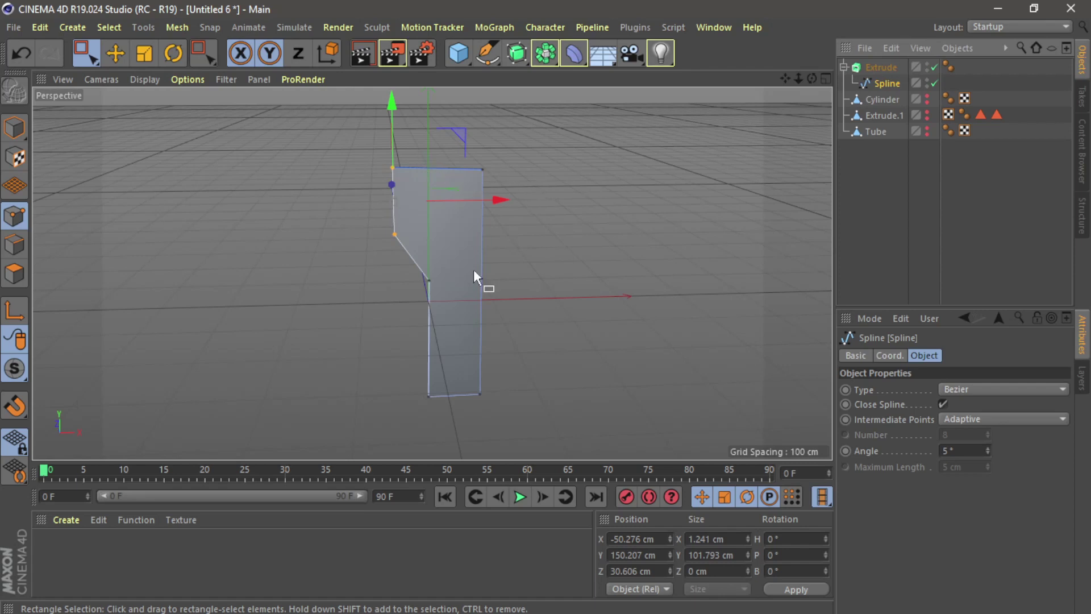
pyautogui.moveTo(286, 132); pyautogui.dragTo(507, 185)
pyautogui.rightClick(526, 252)
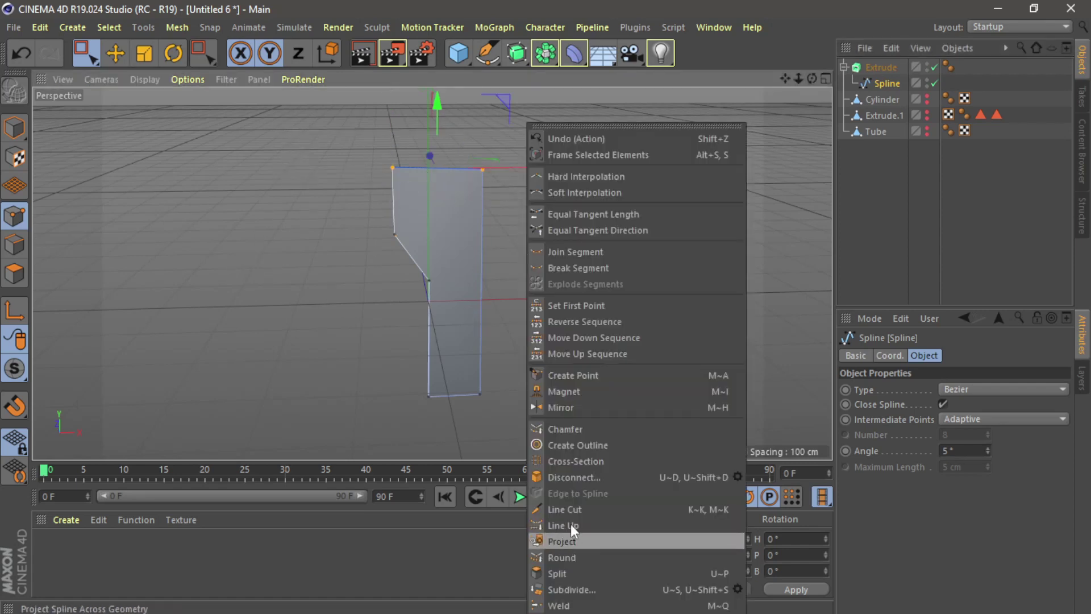
pyautogui.click(577, 426)
pyautogui.click(890, 452)
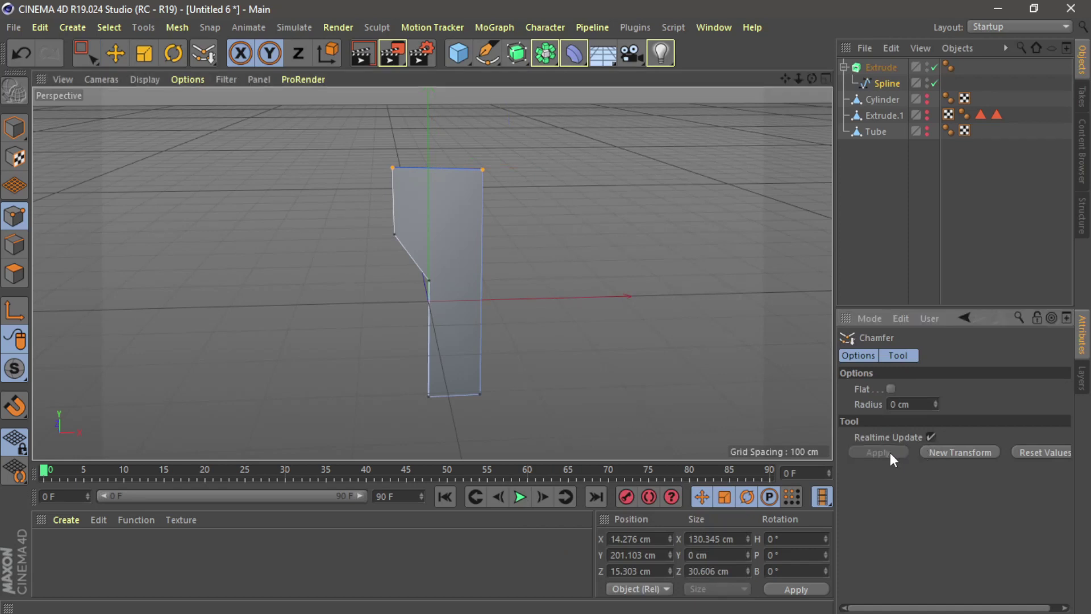
pyautogui.moveTo(935, 403); pyautogui.dragTo(937, 397)
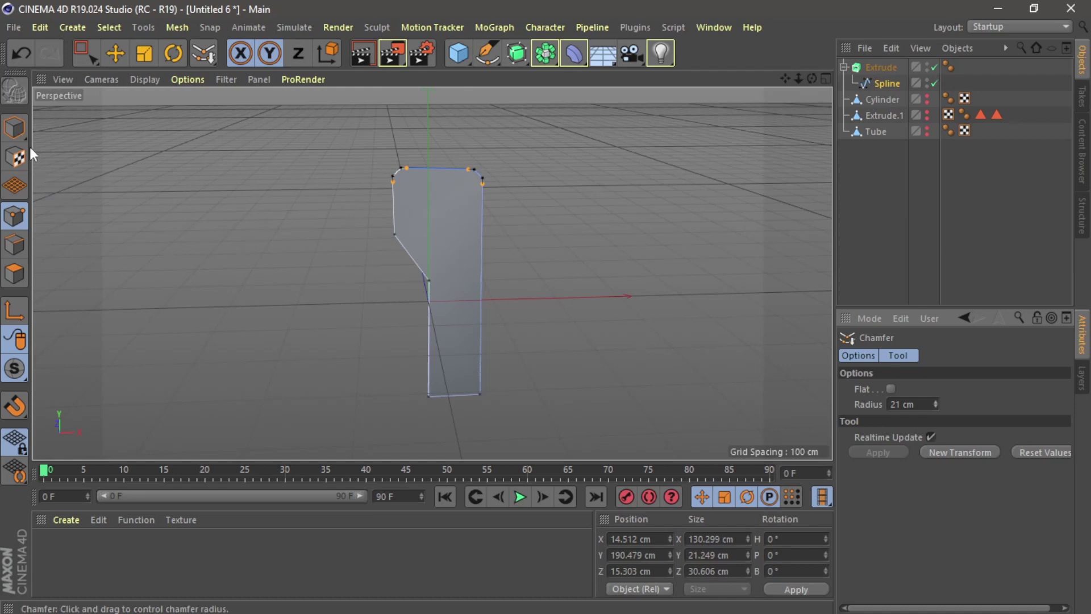
pyautogui.click(14, 128)
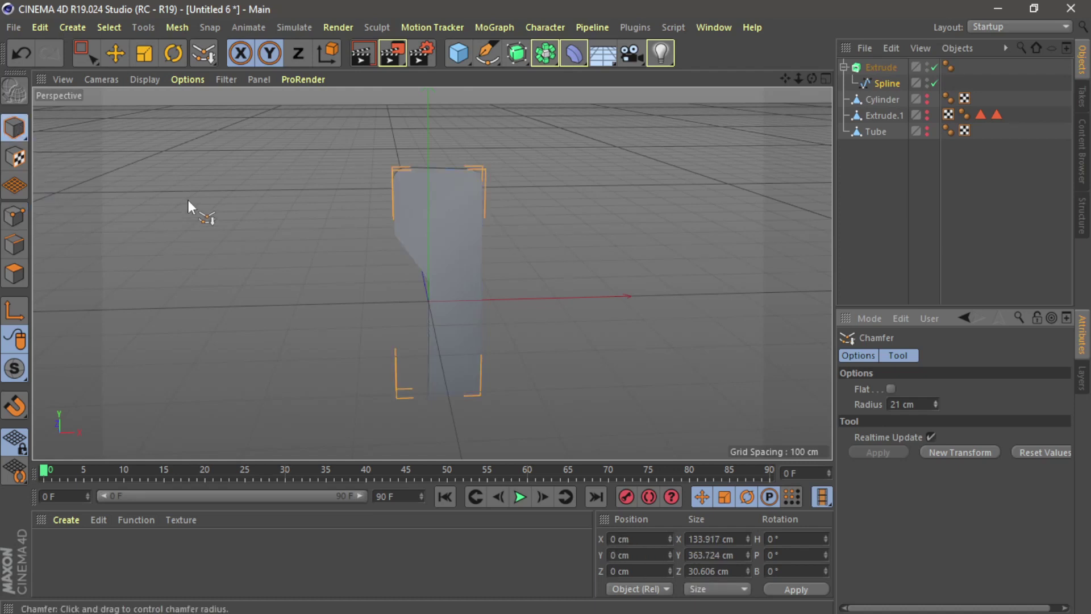
pyautogui.click(881, 66)
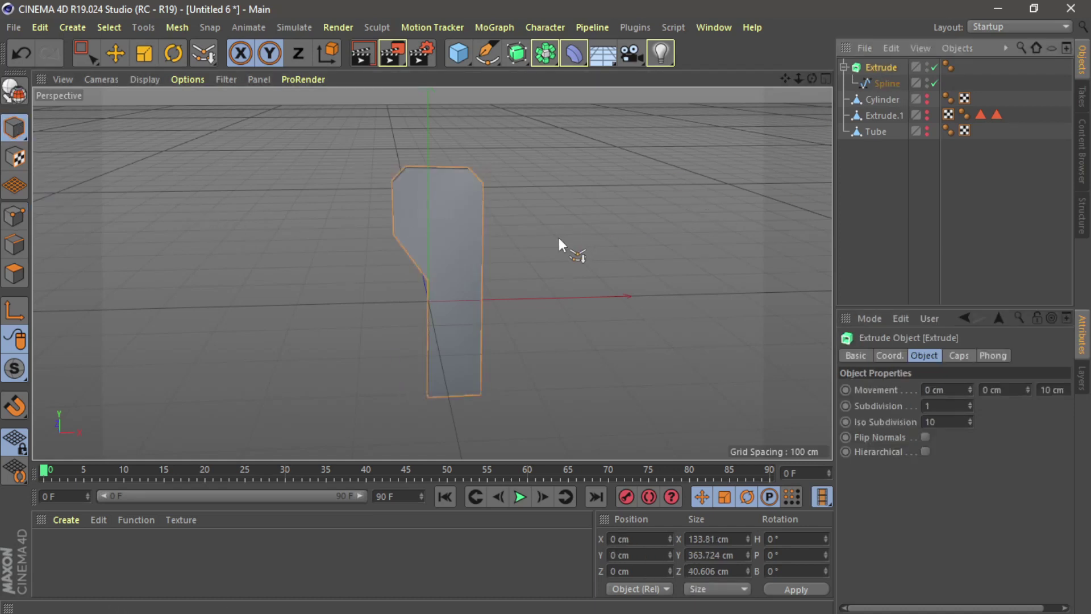
pyautogui.click(30, 50)
pyautogui.click(30, 50)
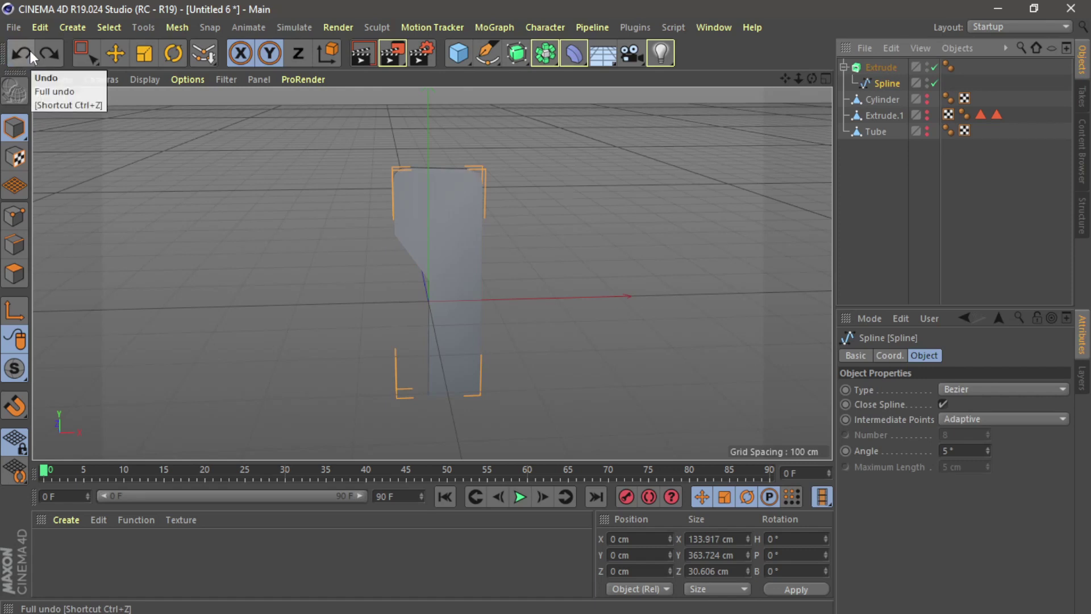
pyautogui.click(2, 214)
pyautogui.click(13, 216)
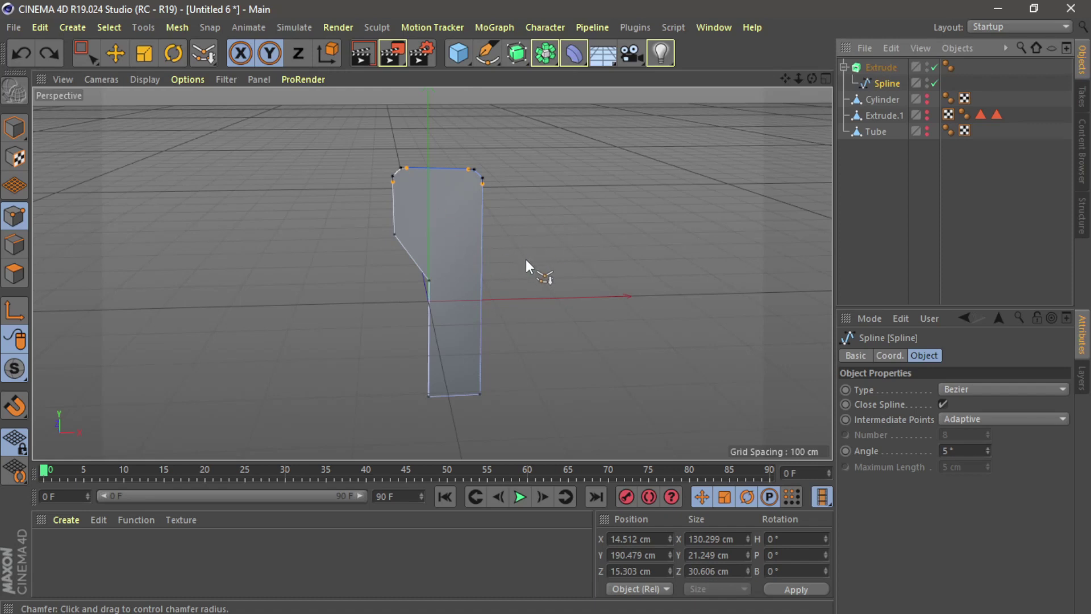
# Deselect the blade spline's points and return to whole-object editing.
pyautogui.click(116, 54)
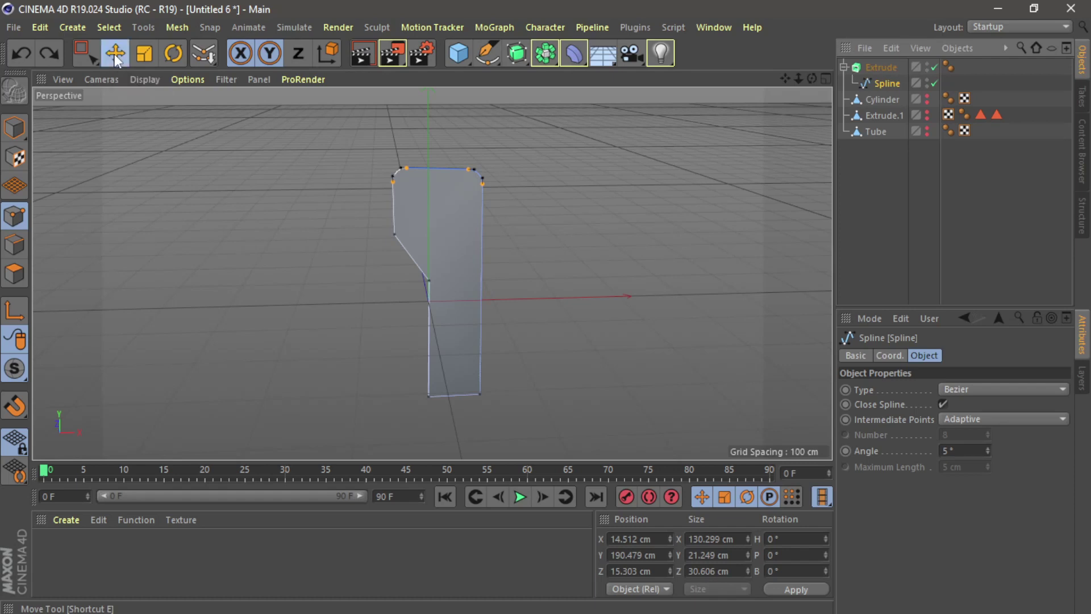
pyautogui.click(229, 181)
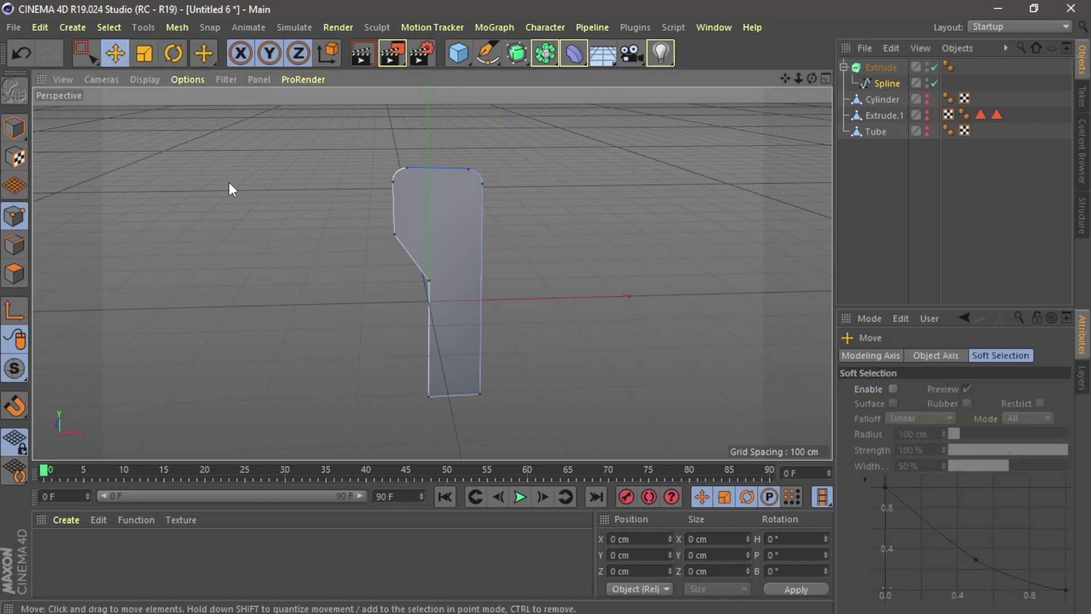
pyautogui.click(14, 128)
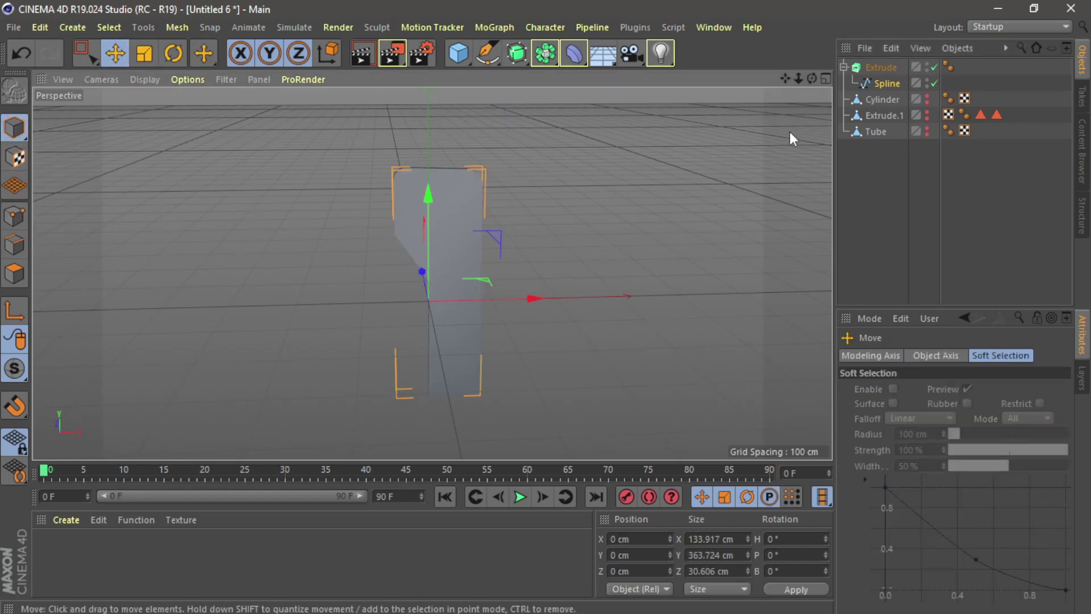
pyautogui.moveTo(812, 78); pyautogui.dragTo(918, 53)
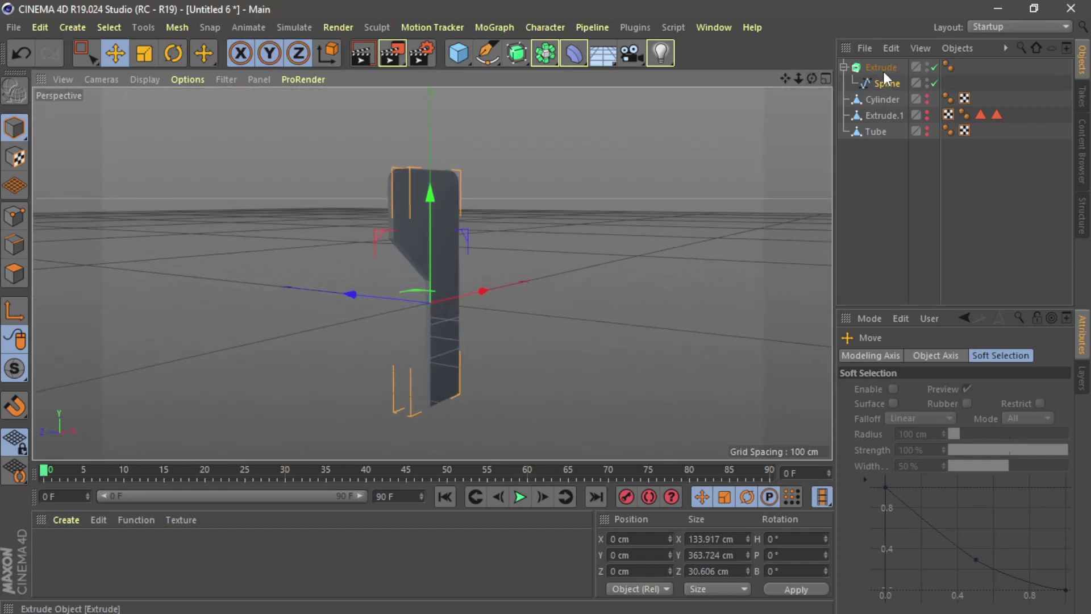
# Merge the blade's Extrude object and its spline into a single polygon object, deleting the originals.
pyautogui.click(883, 68)
pyautogui.keyDown('ctrl'); pyautogui.click(885, 84); pyautogui.keyUp('ctrl')
pyautogui.rightClick(885, 84)
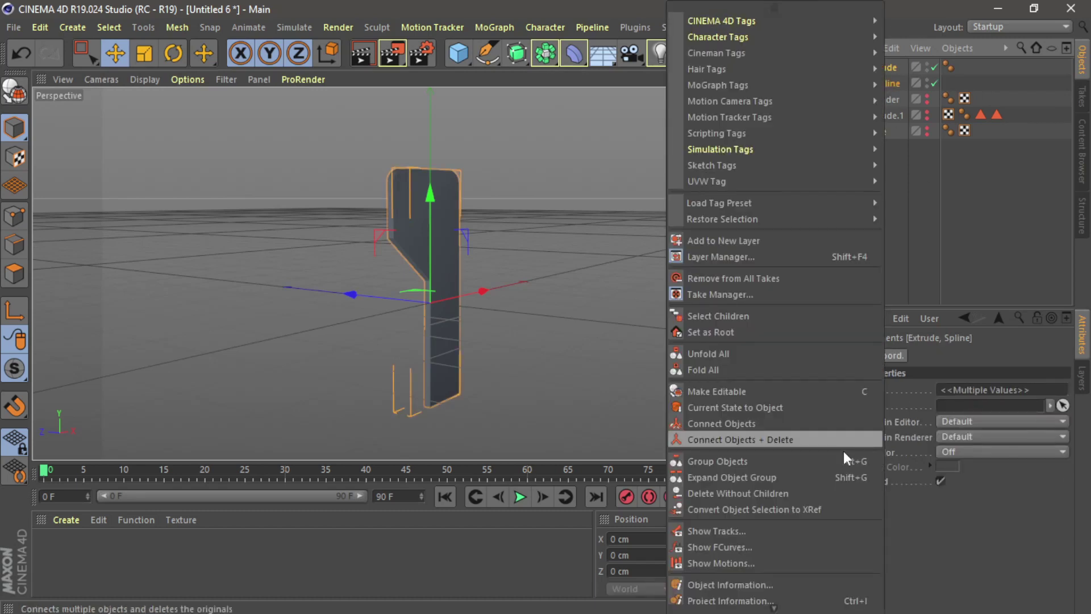
pyautogui.click(806, 440)
# Add a MoGraph Cloner and place the merged blade object under it.
pyautogui.moveTo(811, 85); pyautogui.dragTo(786, 88)
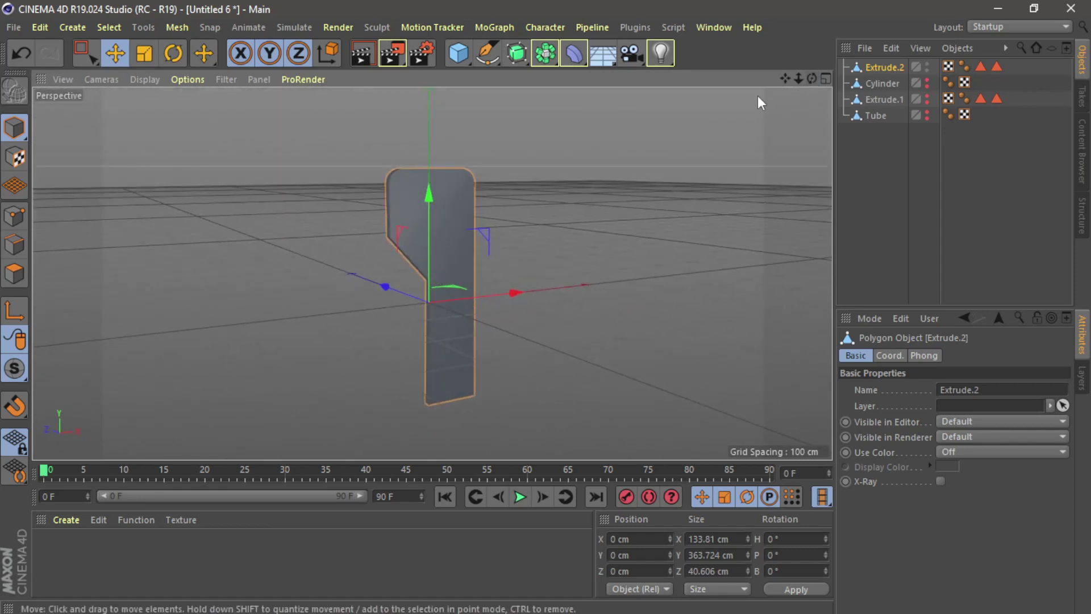
pyautogui.click(497, 29)
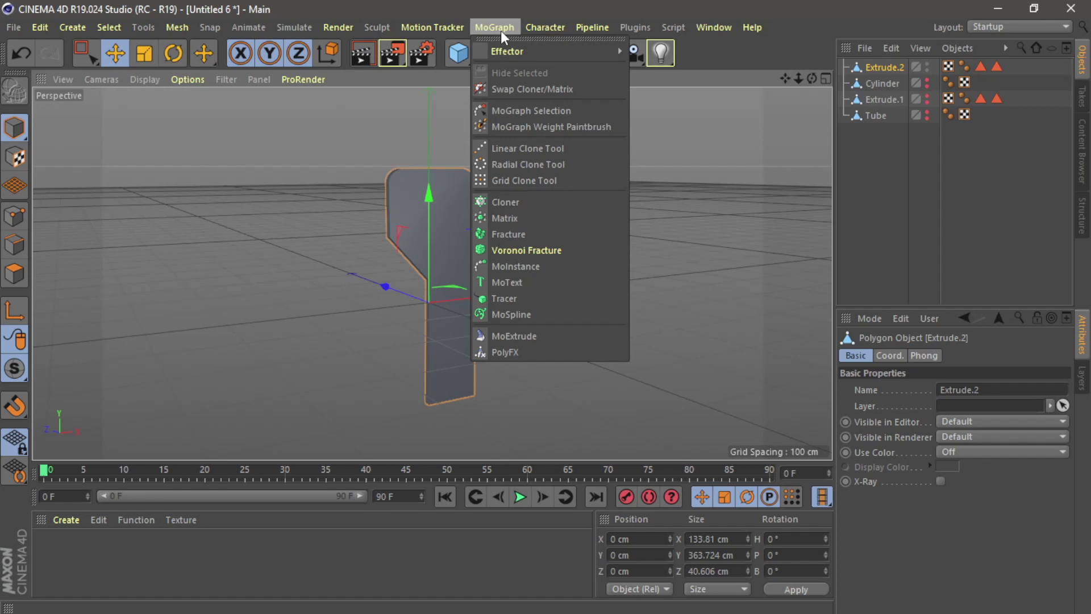
pyautogui.click(537, 202)
pyautogui.moveTo(887, 83); pyautogui.dragTo(883, 67)
pyautogui.click(879, 67)
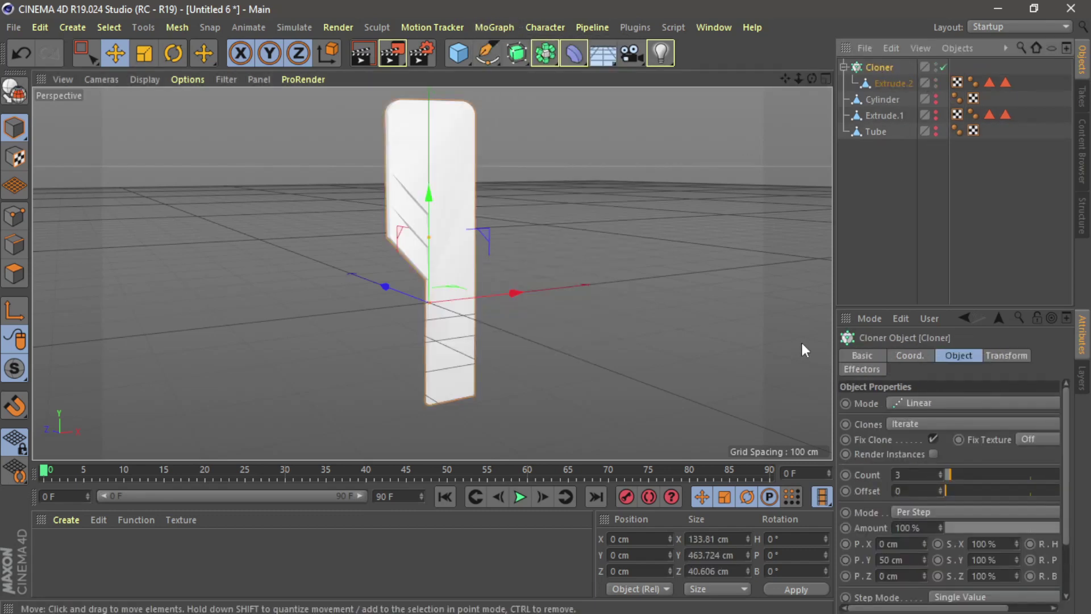
# Set the Cloner's per-step Y position to 0 cm.
pyautogui.moveTo(834, 332); pyautogui.dragTo(690, 321)
pyautogui.moveTo(912, 305); pyautogui.dragTo(912, 191)
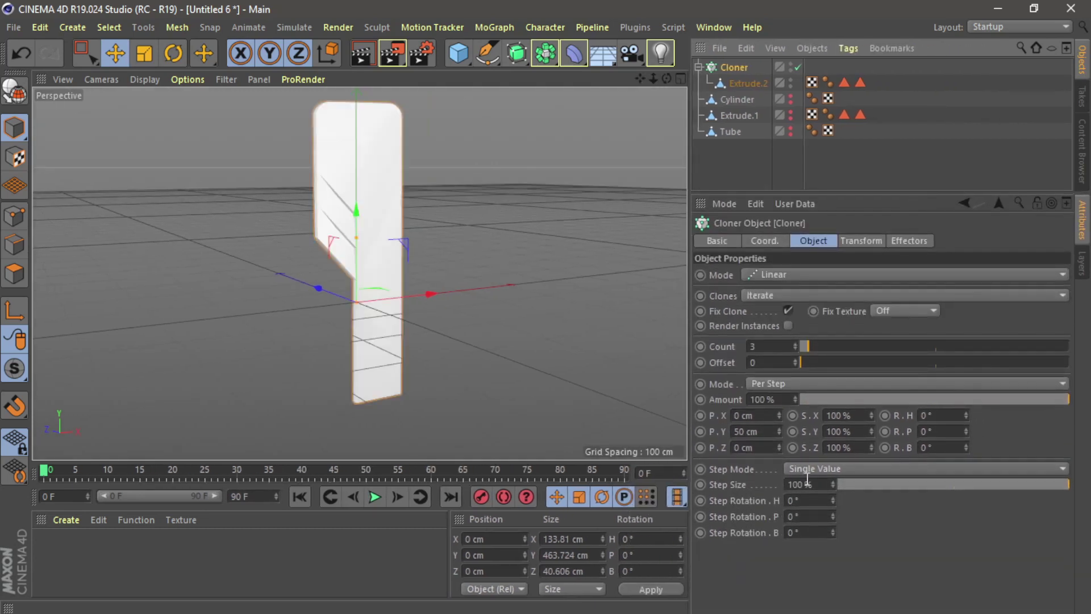
pyautogui.moveTo(765, 433); pyautogui.dragTo(632, 436)
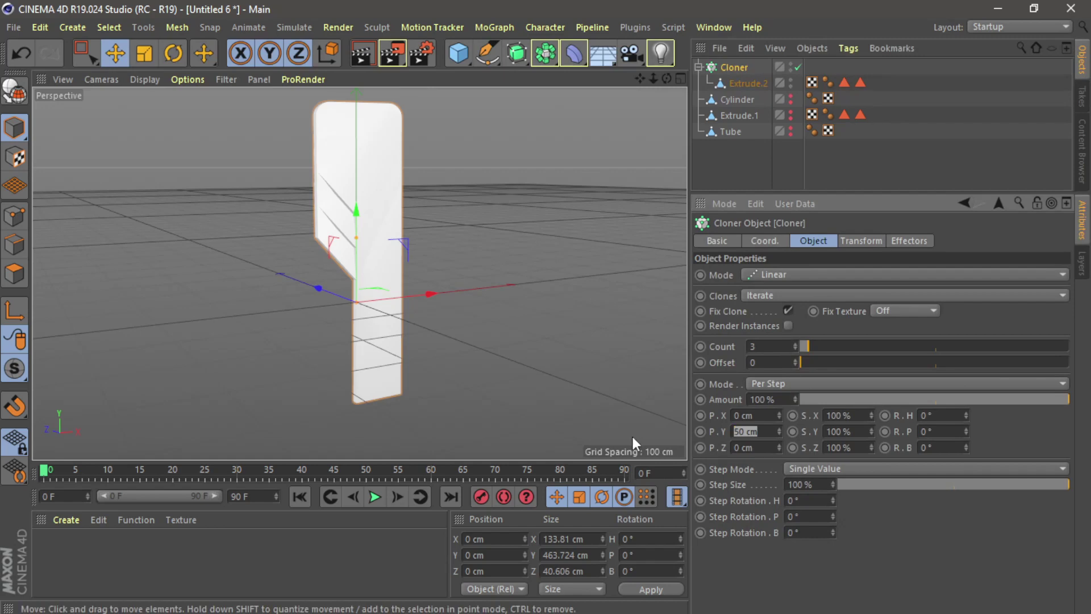
pyautogui.write('0')
pyautogui.press('Return')
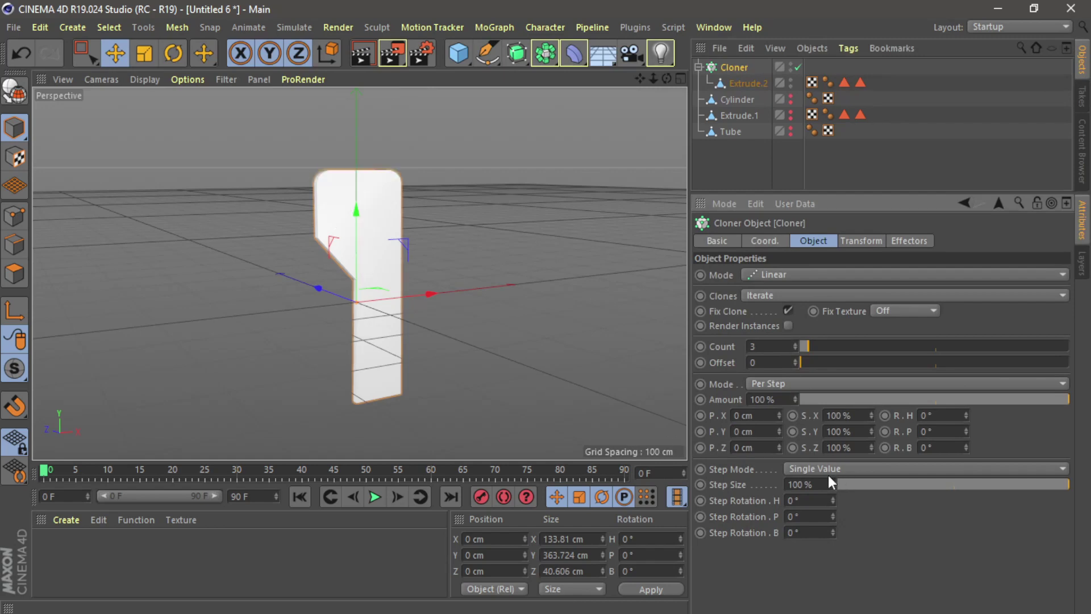
# Spread the three blade clones sideways by setting the Cloner's per-step X position to 162 cm.
pyautogui.moveTo(810, 348)
pyautogui.mouseDown()
pyautogui.moveTo(837, 348)
pyautogui.moveTo(814, 348)
pyautogui.mouseUp()
pyautogui.moveTo(779, 415); pyautogui.dragTo(820, 416)
pyautogui.click(796, 348)
pyautogui.click(796, 347)
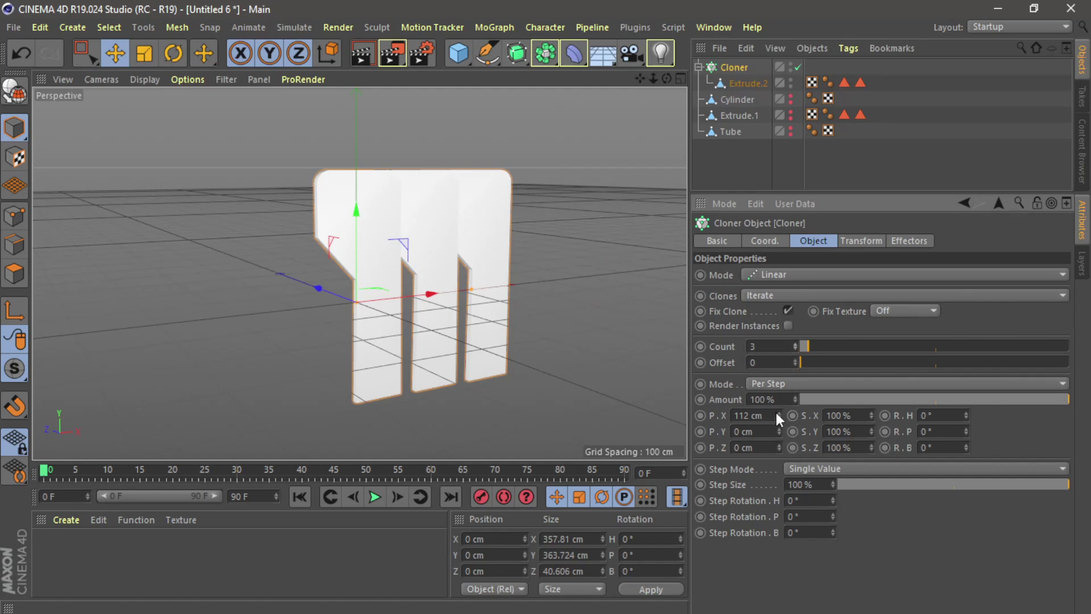
pyautogui.moveTo(778, 415); pyautogui.dragTo(807, 415)
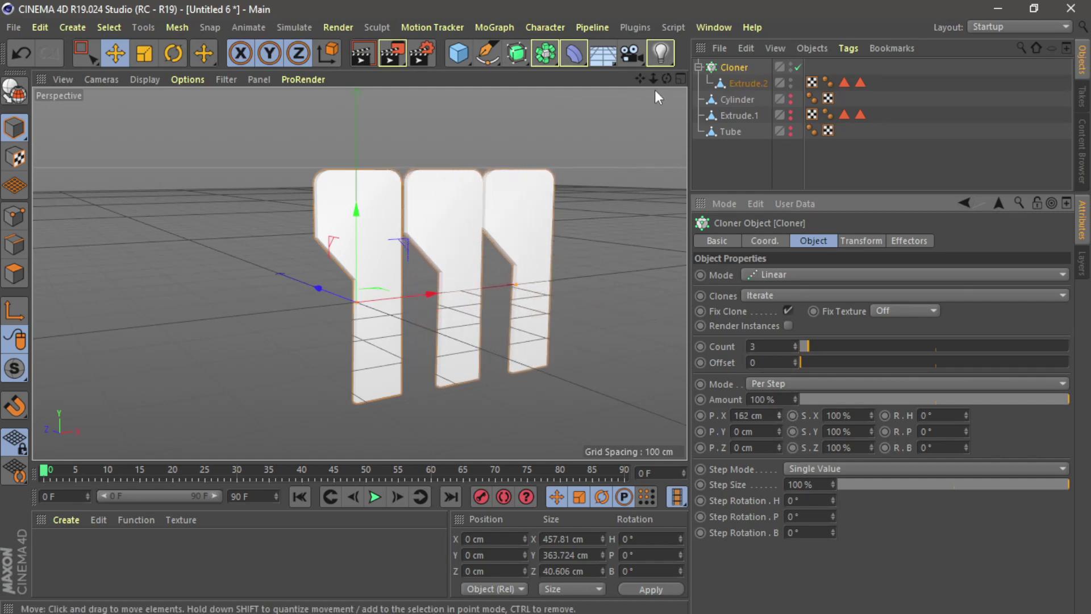
# Fan the blade clones into an arc by setting the Cloner's Step Rotation B to 29.2°.
pyautogui.moveTo(674, 76); pyautogui.dragTo(810, 267)
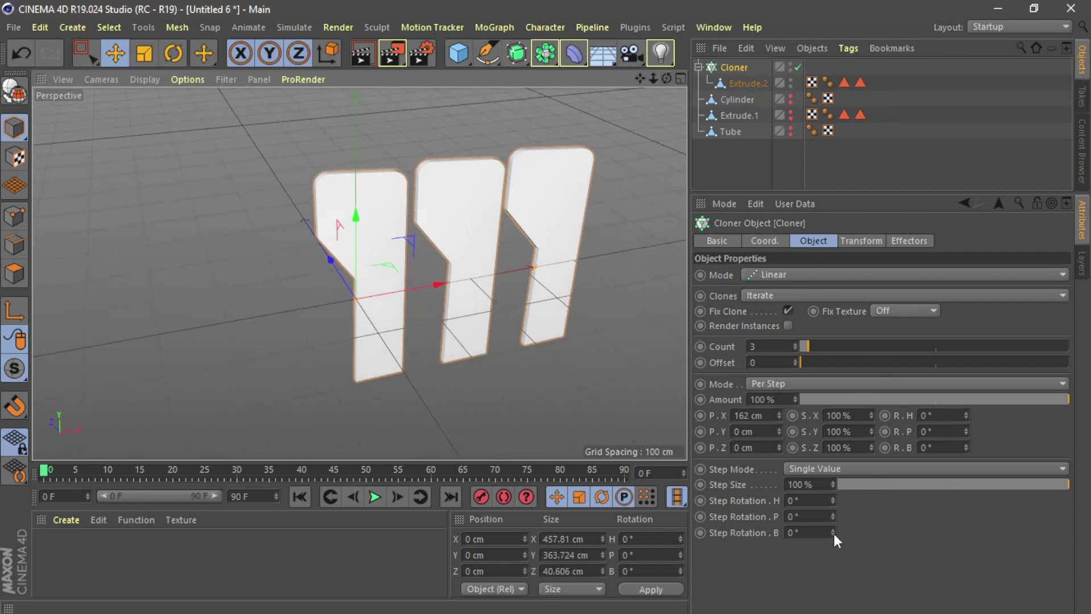
pyautogui.moveTo(834, 534); pyautogui.dragTo(859, 534)
pyautogui.moveTo(833, 532); pyautogui.dragTo(833, 553)
# Close the blades into a full ring by setting the Cloner's amount to 59% and its count to 21.
pyautogui.moveTo(874, 194); pyautogui.dragTo(878, 156)
pyautogui.moveTo(927, 361); pyautogui.dragTo(992, 366)
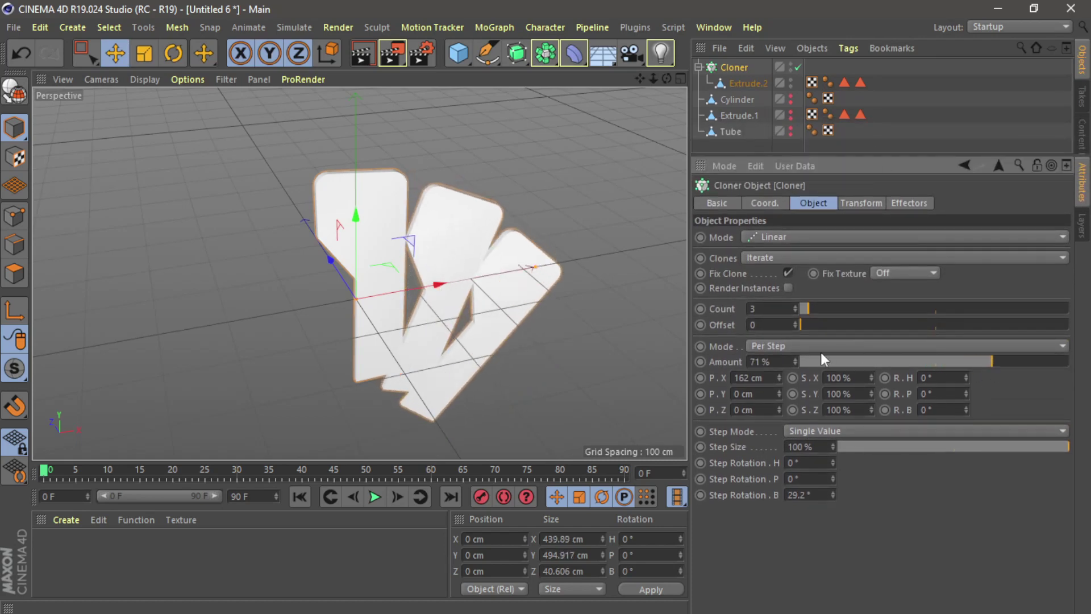
pyautogui.moveTo(796, 309); pyautogui.dragTo(818, 307)
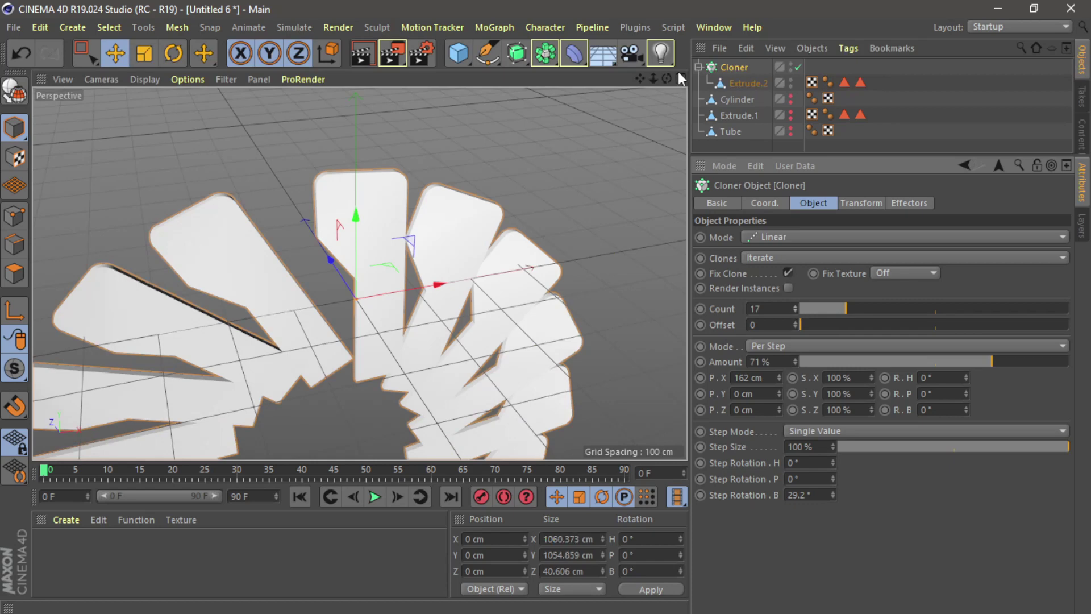
pyautogui.moveTo(656, 83); pyautogui.dragTo(688, 1)
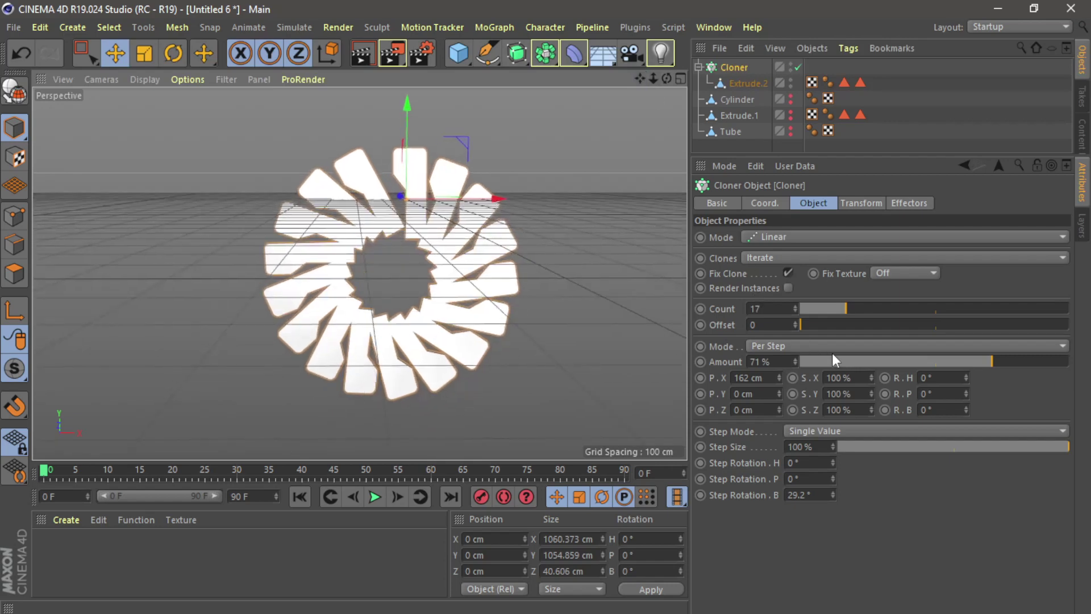
pyautogui.moveTo(953, 365); pyautogui.dragTo(960, 367)
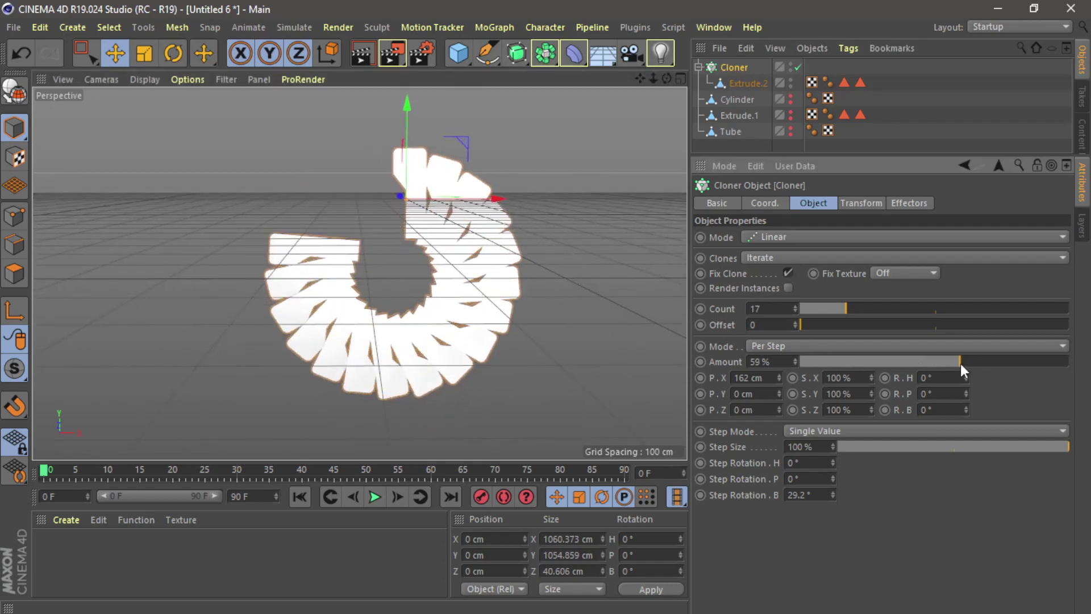
pyautogui.moveTo(845, 315); pyautogui.dragTo(855, 307)
pyautogui.moveTo(666, 78)
pyautogui.mouseDown()
pyautogui.moveTo(511, 94)
pyautogui.moveTo(449, 114)
pyautogui.moveTo(421, 99)
pyautogui.moveTo(495, 122)
pyautogui.moveTo(683, 59)
pyautogui.moveTo(668, 76)
pyautogui.moveTo(682, 59)
pyautogui.moveTo(678, 79)
pyautogui.mouseUp()
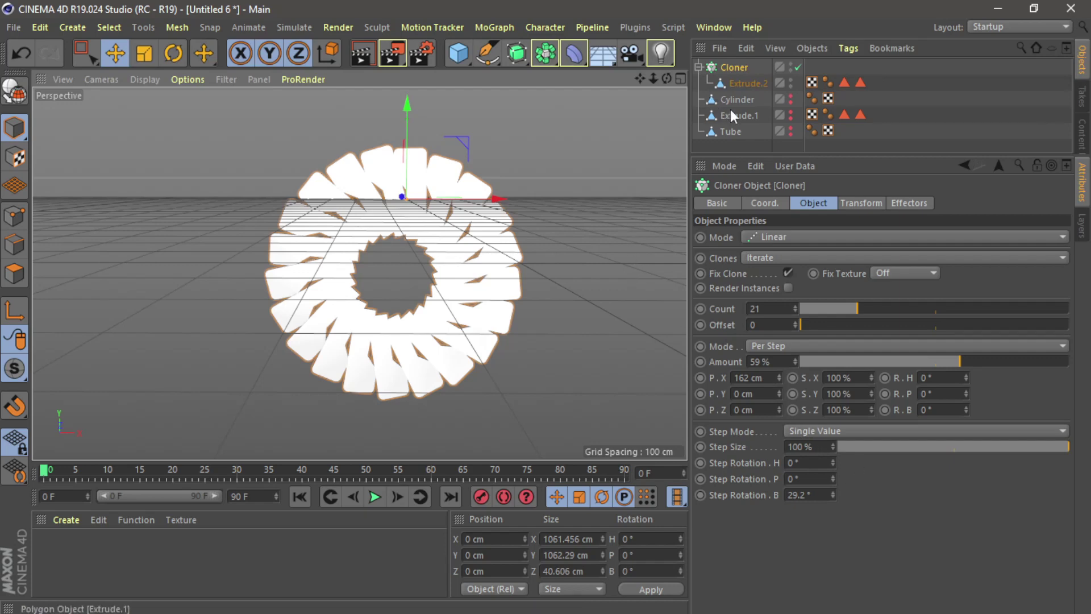
# Narrow the source blade under the Cloner by moving its left-side points about 32 cm inward along X.
pyautogui.click(741, 84)
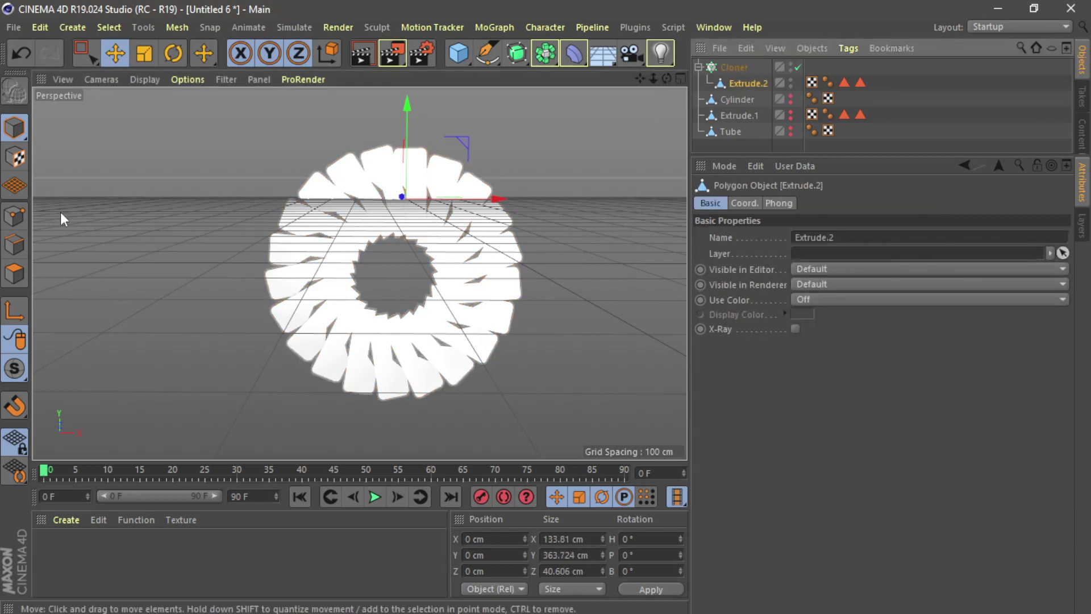
pyautogui.click(23, 215)
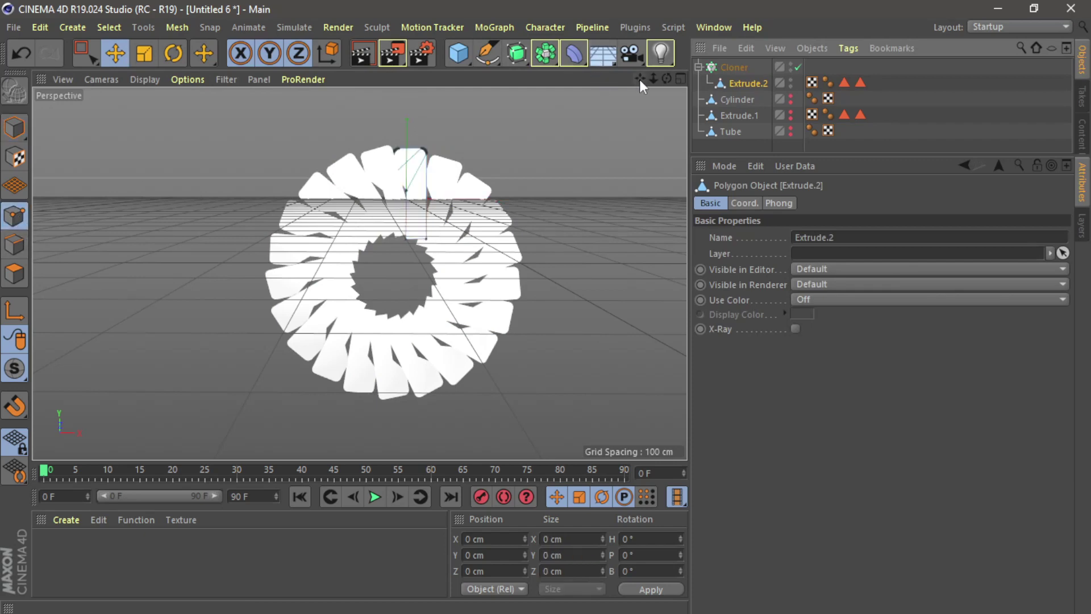
pyautogui.moveTo(666, 78); pyautogui.dragTo(631, 82)
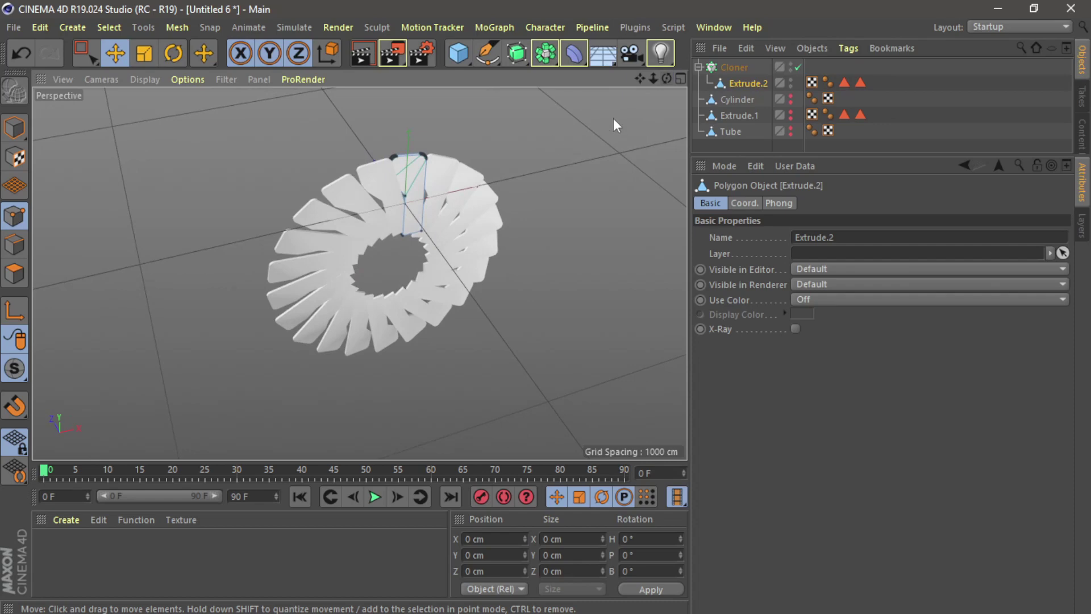
pyautogui.scroll(4, 512, 147)
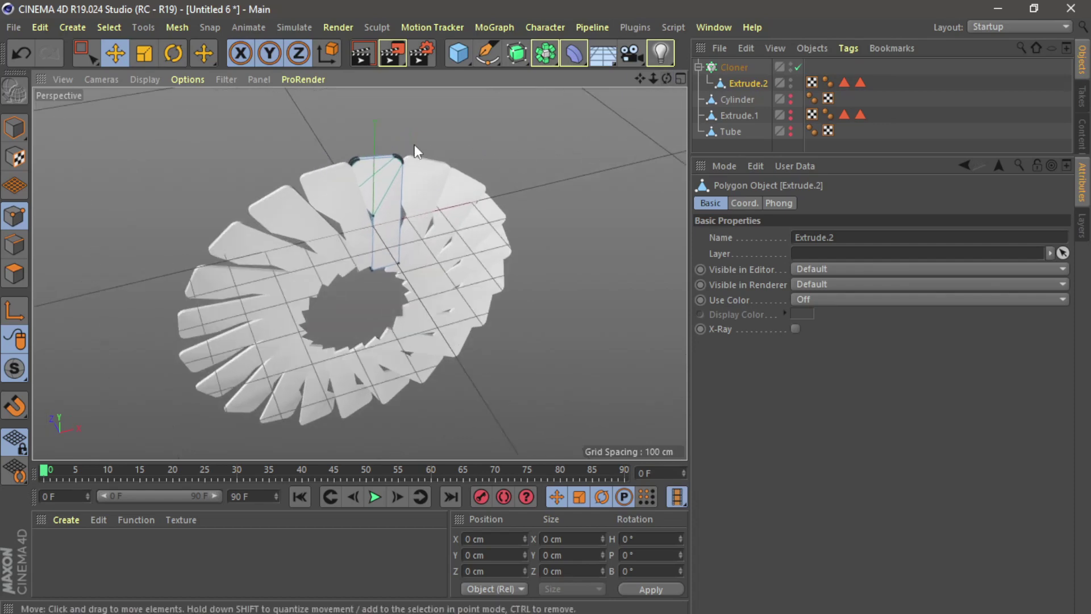
pyautogui.moveTo(666, 78)
pyautogui.mouseDown()
pyautogui.moveTo(667, 105)
pyautogui.moveTo(666, 80)
pyautogui.mouseUp()
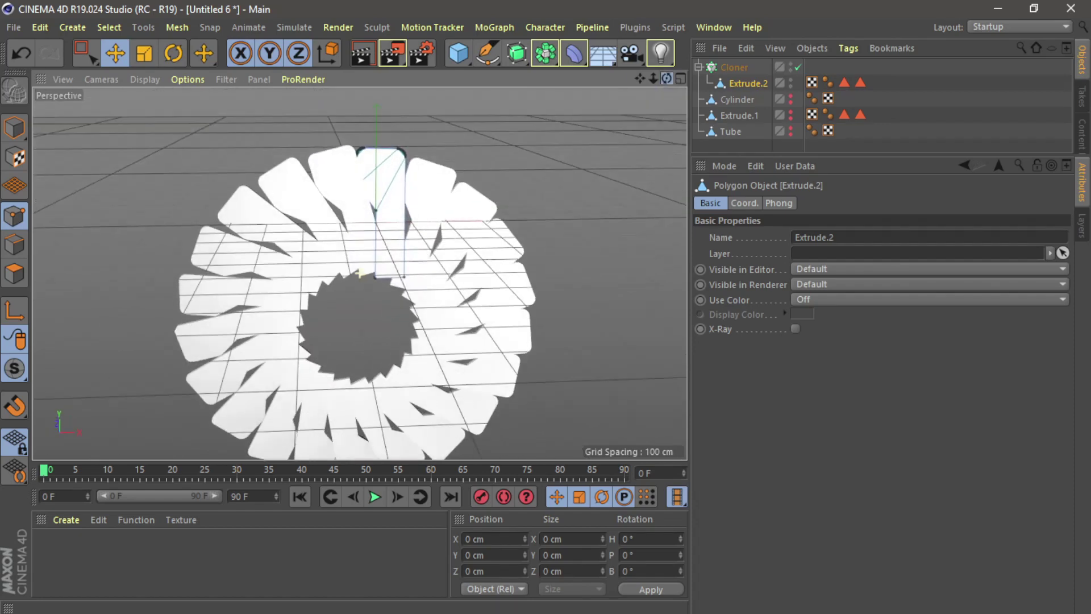
pyautogui.click(85, 53)
pyautogui.moveTo(309, 126); pyautogui.dragTo(395, 315)
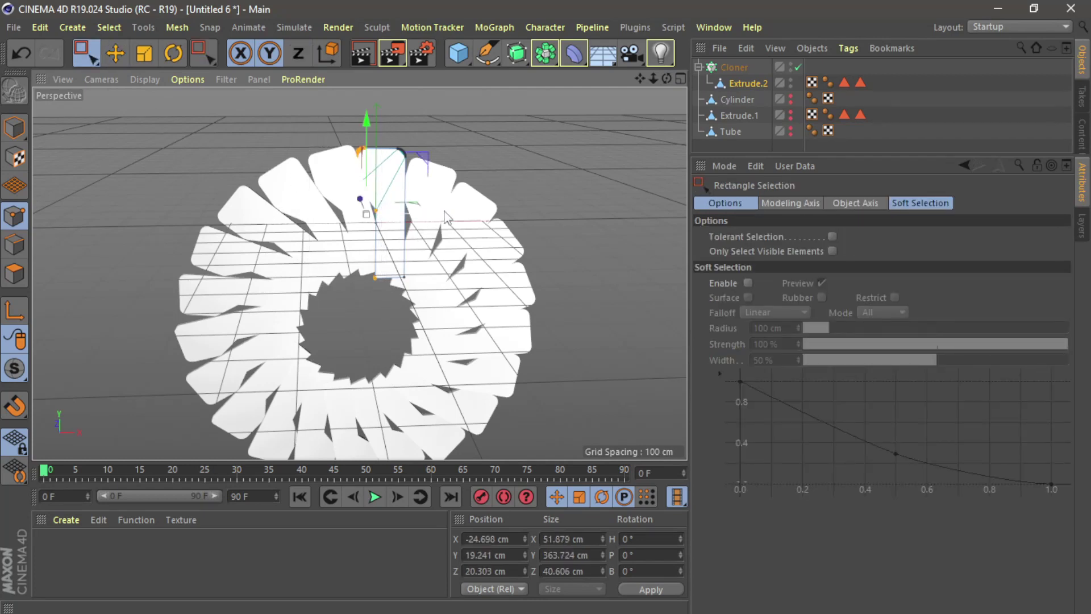
pyautogui.moveTo(448, 223); pyautogui.dragTo(461, 223)
pyautogui.moveTo(667, 79)
pyautogui.mouseDown()
pyautogui.moveTo(699, 98)
pyautogui.moveTo(779, 102)
pyautogui.moveTo(619, 81)
pyautogui.moveTo(657, 83)
pyautogui.mouseUp()
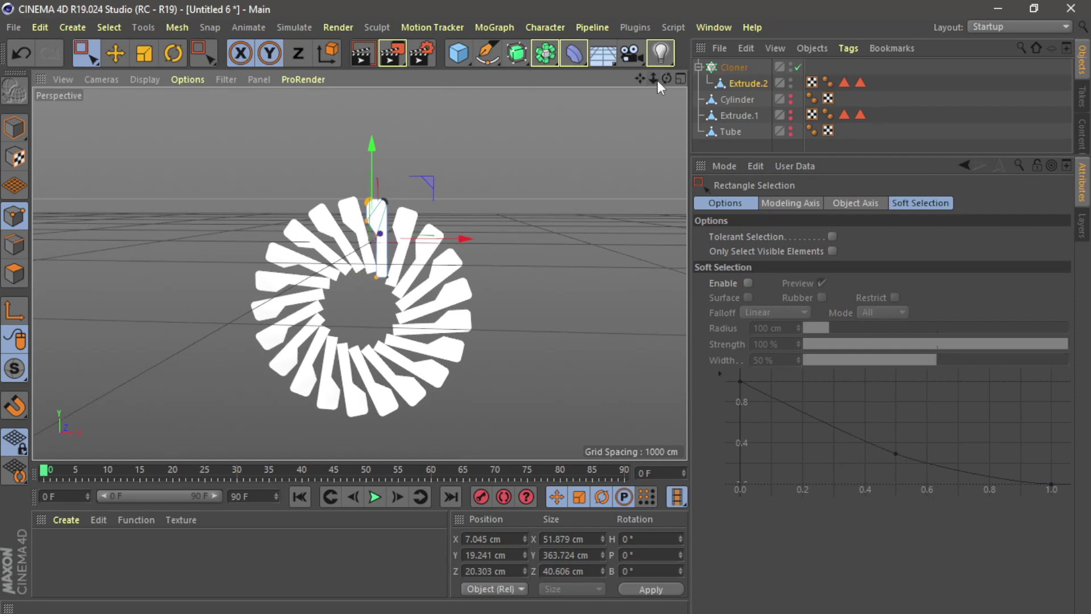
# Return to whole-object editing with the Move tool and deselect the blade.
pyautogui.click(15, 127)
pyautogui.click(116, 53)
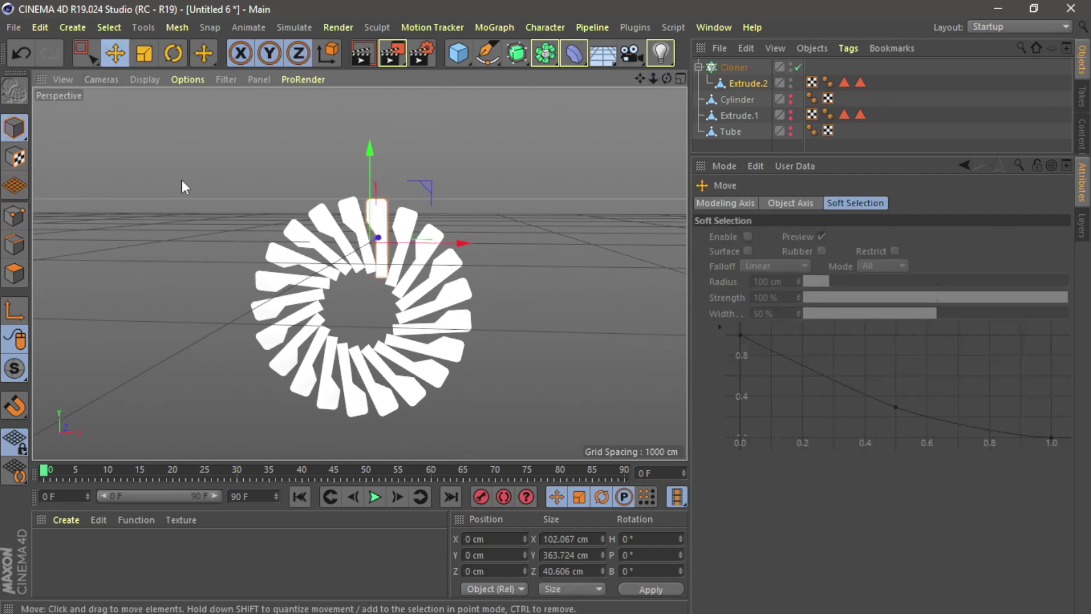
pyautogui.click(183, 183)
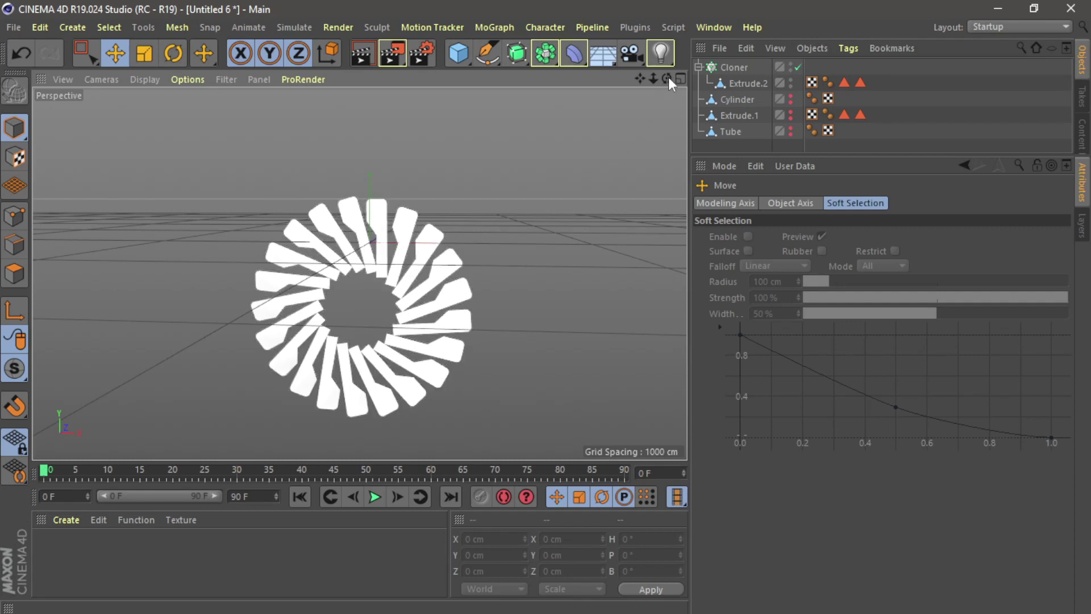
pyautogui.moveTo(667, 79); pyautogui.dragTo(666, 121)
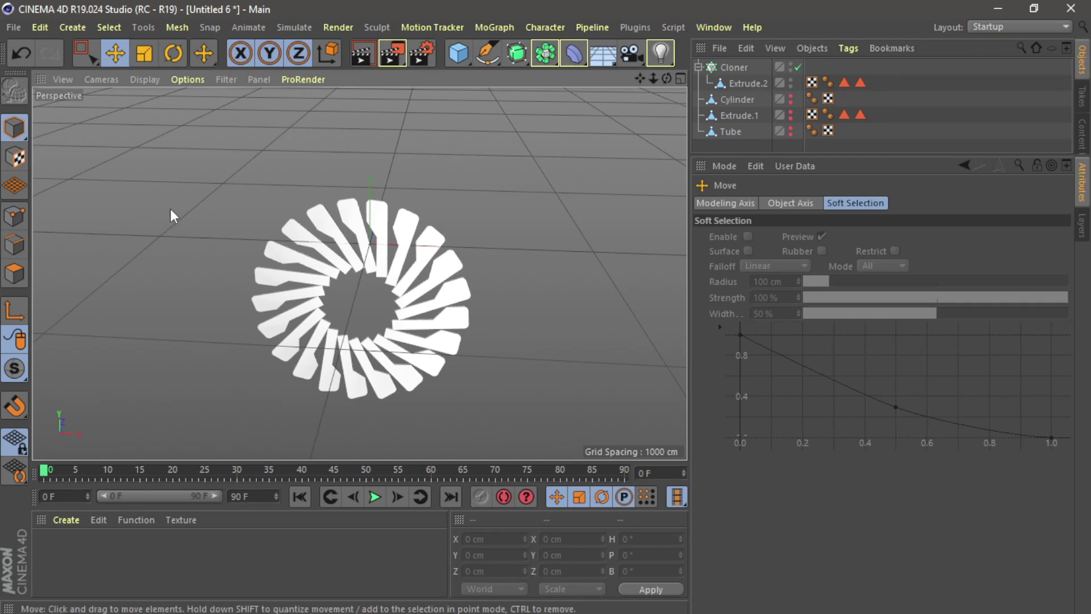
pyautogui.click(519, 55)
pyautogui.click(545, 53)
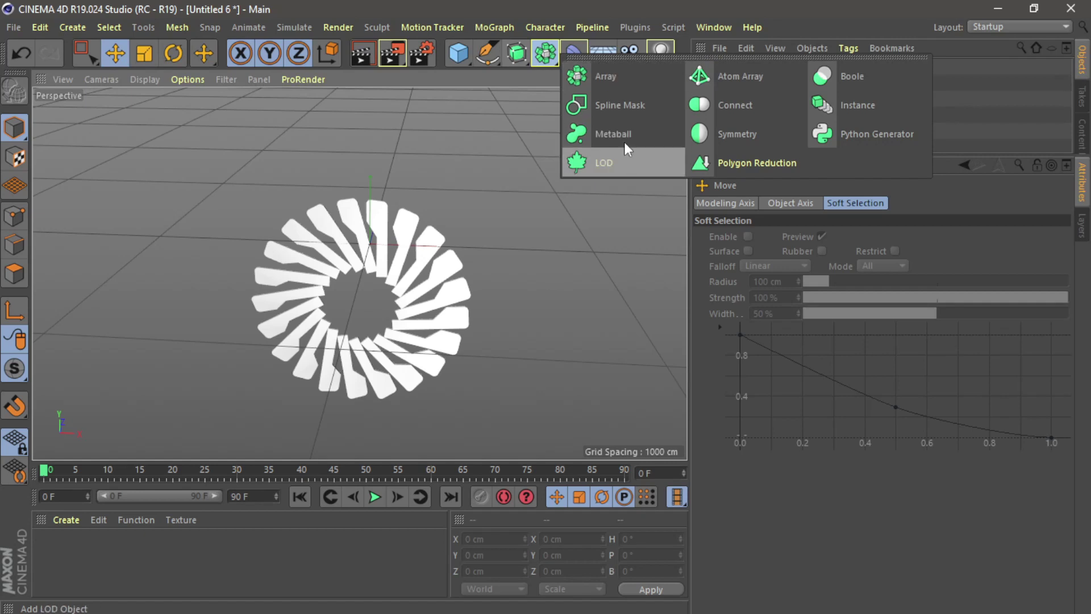
pyautogui.click(619, 84)
pyautogui.click(540, 55)
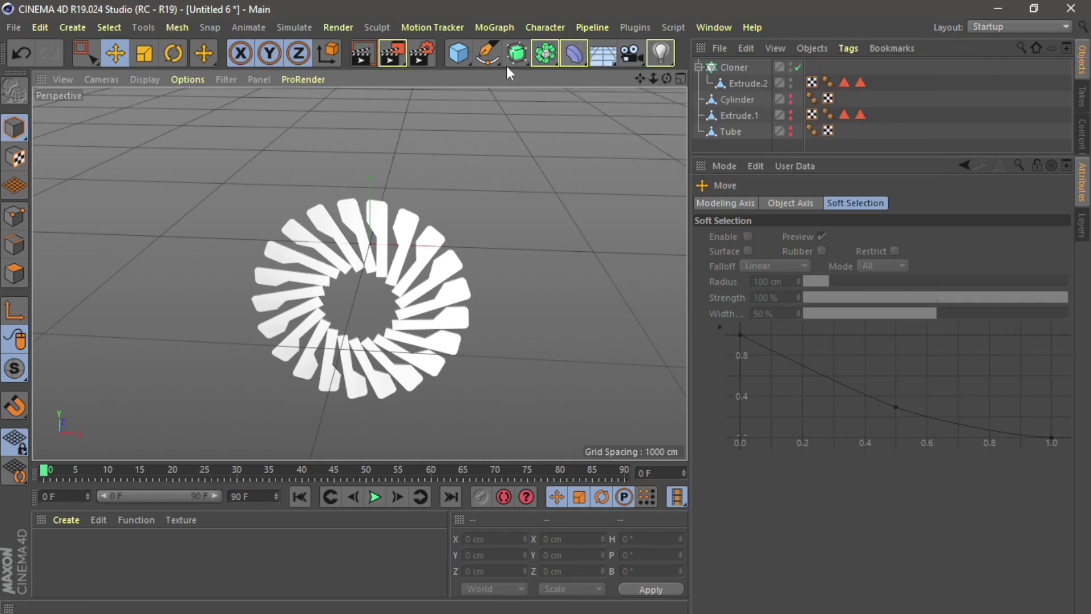
pyautogui.click(487, 53)
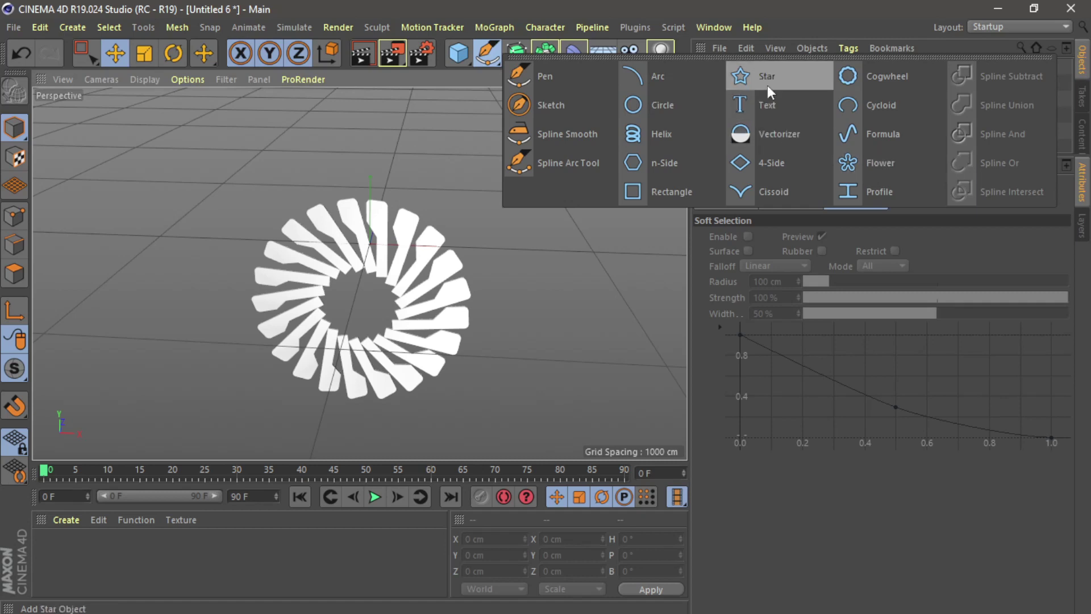
pyautogui.click(422, 138)
# Make the hidden Tube, Extrude.1 and Cylinder engine parts visible again alongside the blade ring.
pyautogui.moveTo(659, 80); pyautogui.dragTo(838, 299)
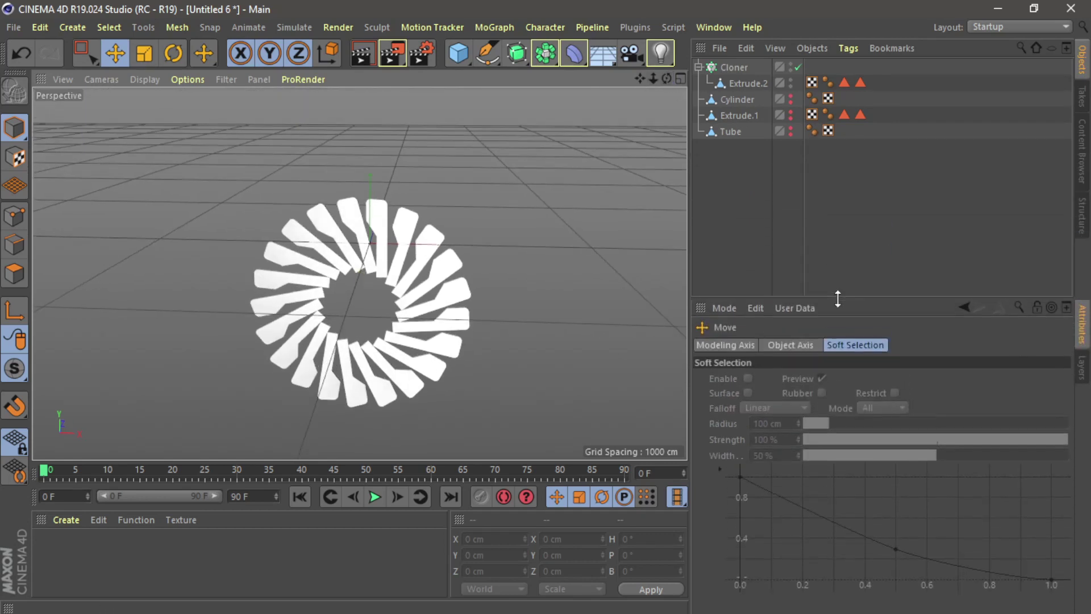
pyautogui.click(791, 127)
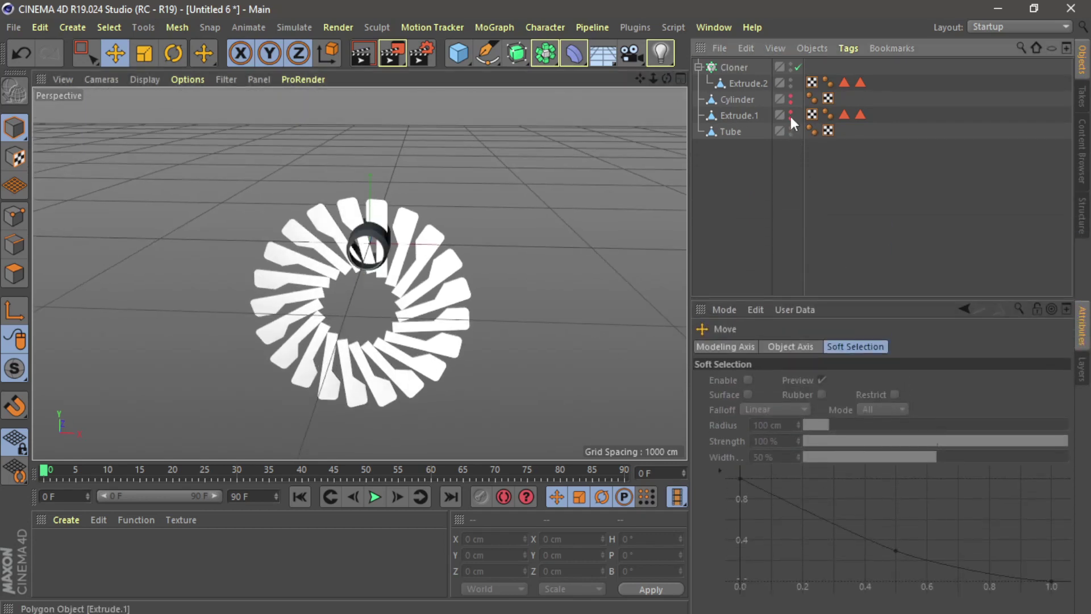
pyautogui.click(791, 96)
pyautogui.moveTo(666, 80); pyautogui.dragTo(602, 91)
# Try to merge the Cloner and its blade into one object with Connect Objects + Delete.
pyautogui.click(733, 68)
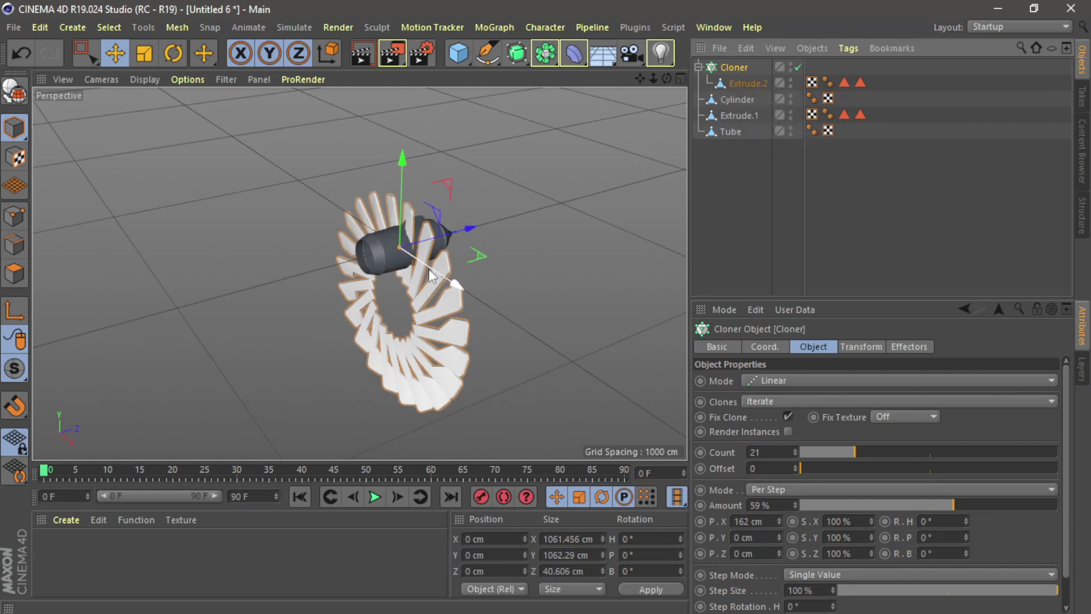
pyautogui.keyDown('ctrl'); pyautogui.click(741, 83); pyautogui.keyUp('ctrl')
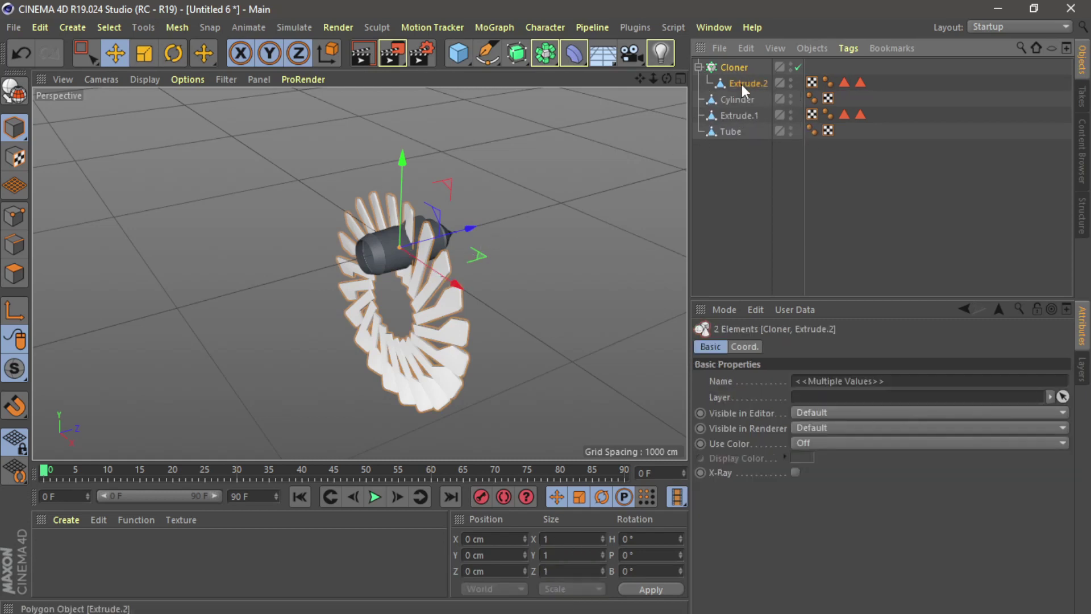
pyautogui.rightClick(741, 82)
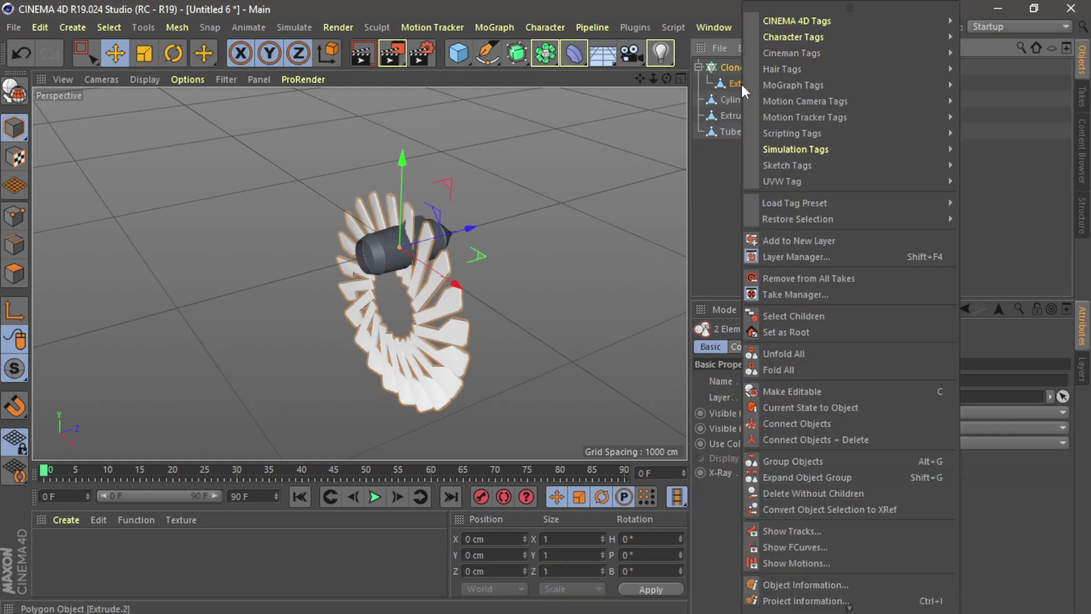
pyautogui.click(858, 443)
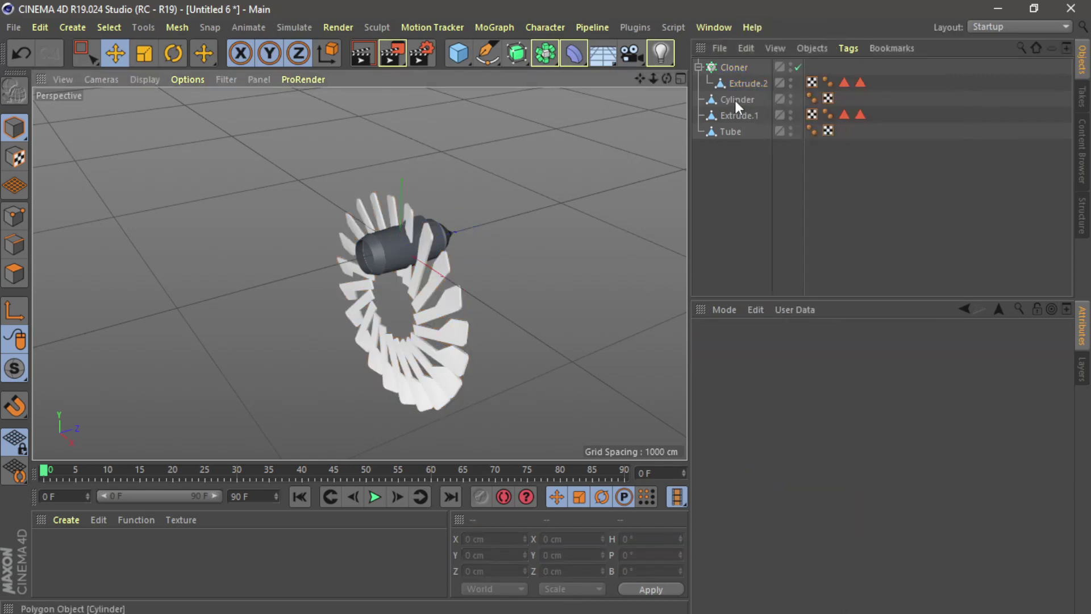
# Scale the Cloner's blade ring down uniformly to about 128 cm across so it is smaller than the engine casing.
pyautogui.moveTo(668, 79); pyautogui.dragTo(512, 69)
pyautogui.click(713, 69)
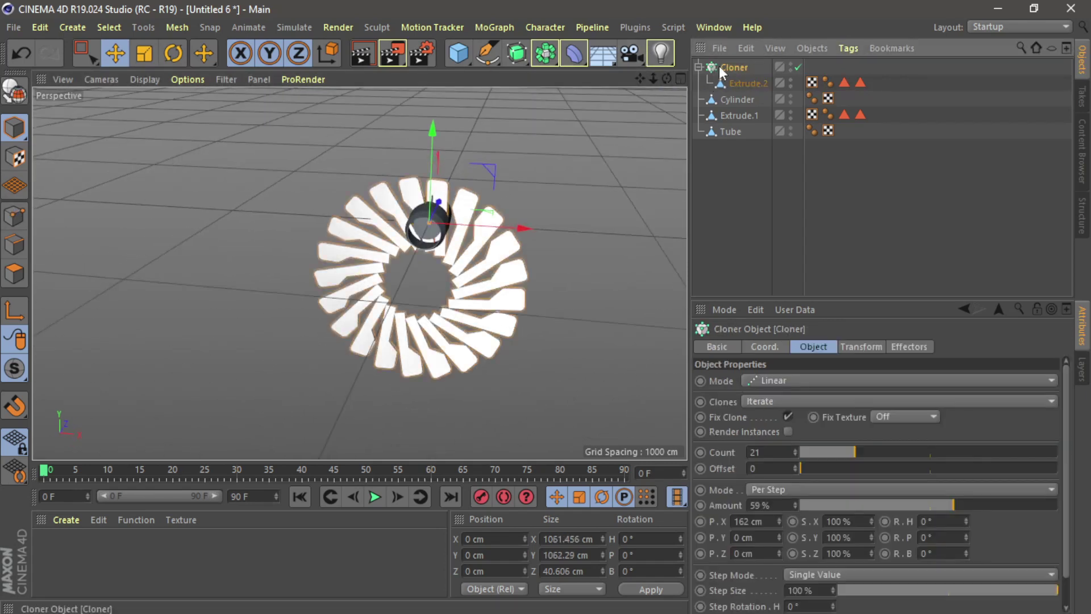
pyautogui.click(144, 53)
pyautogui.moveTo(525, 125); pyautogui.dragTo(102, 324)
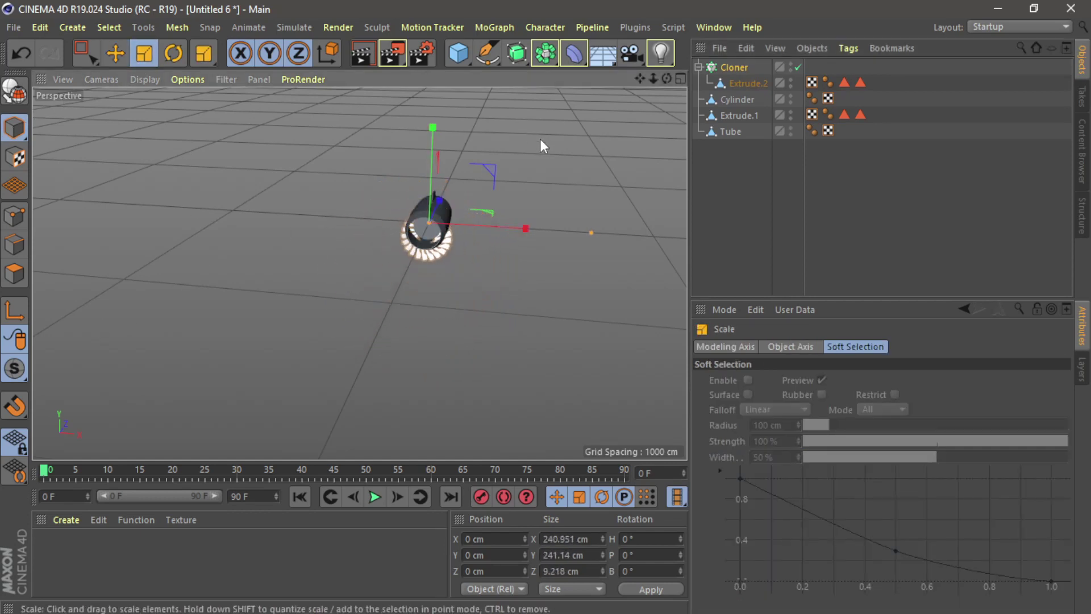
pyautogui.click(680, 78)
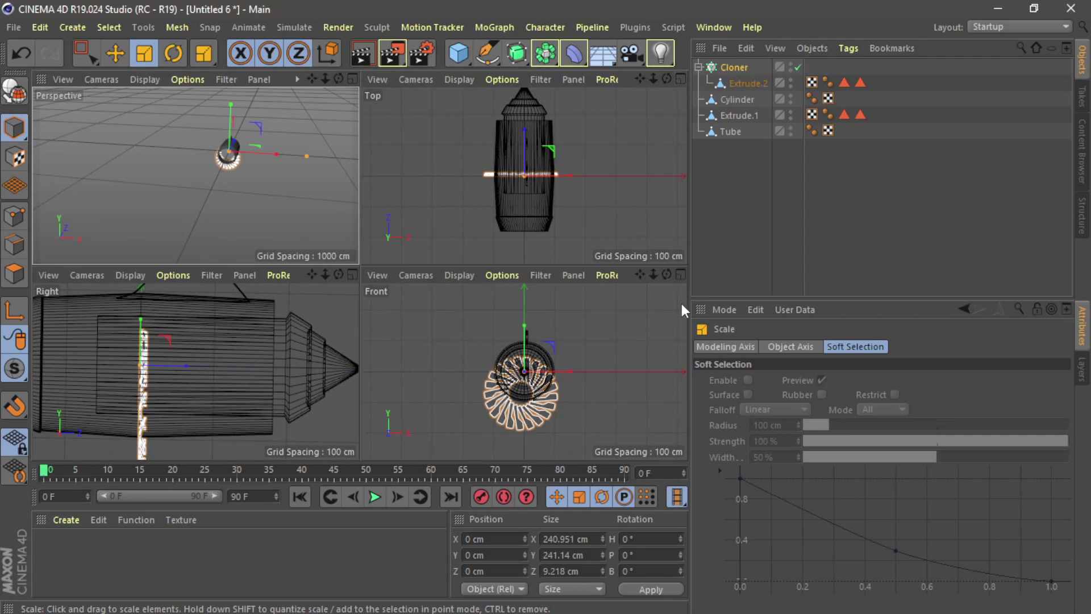
pyautogui.click(681, 275)
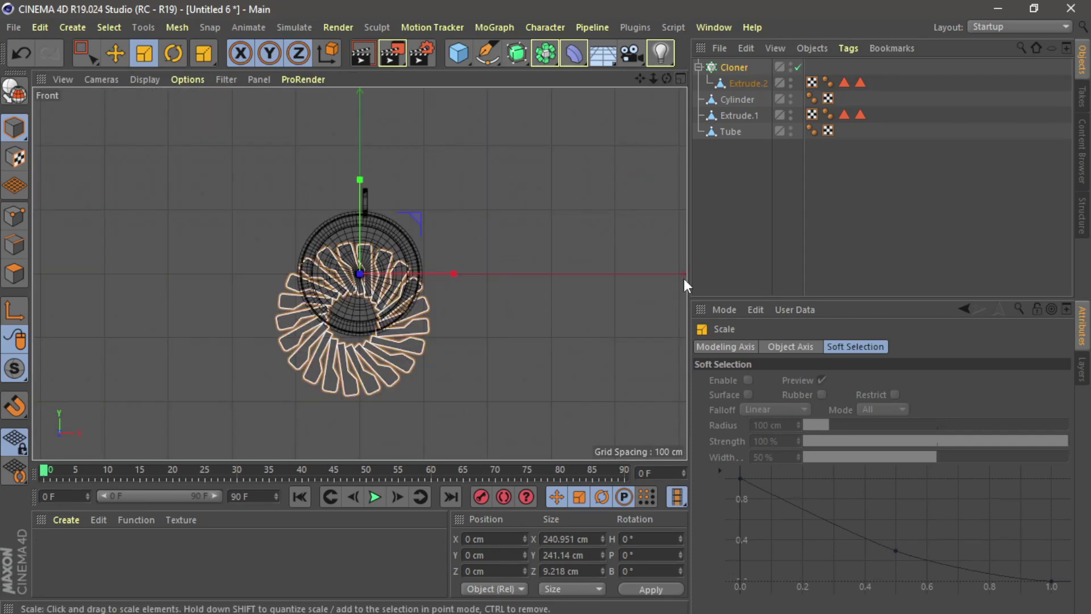
pyautogui.moveTo(554, 221); pyautogui.dragTo(315, 316)
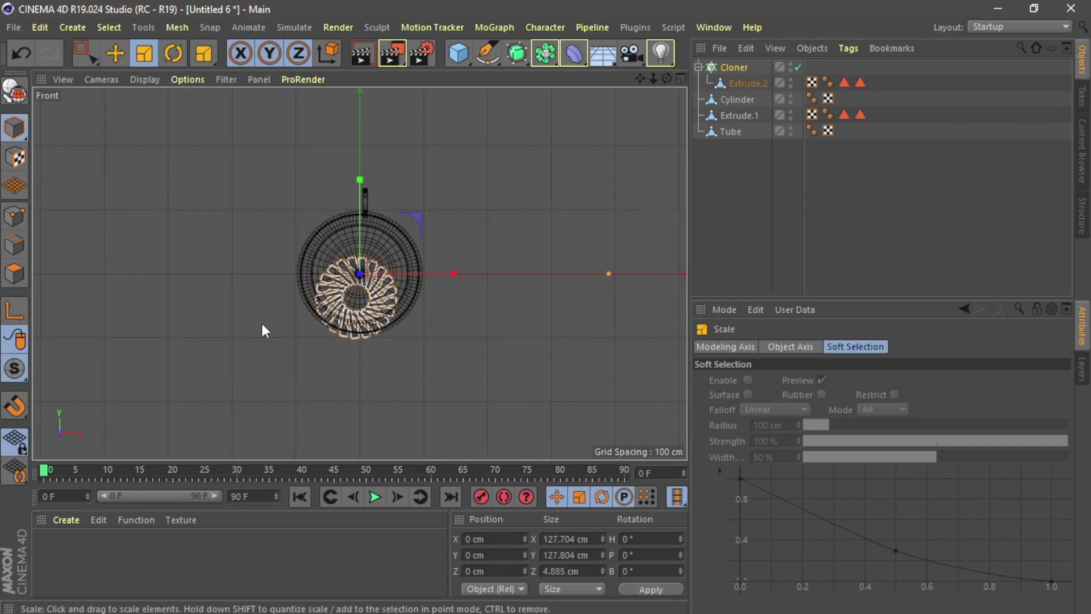
# Move the blade ring to about X 5.8 cm and Y 37.8 cm, centring it inside the round casing.
pyautogui.scroll(4, 327, 301)
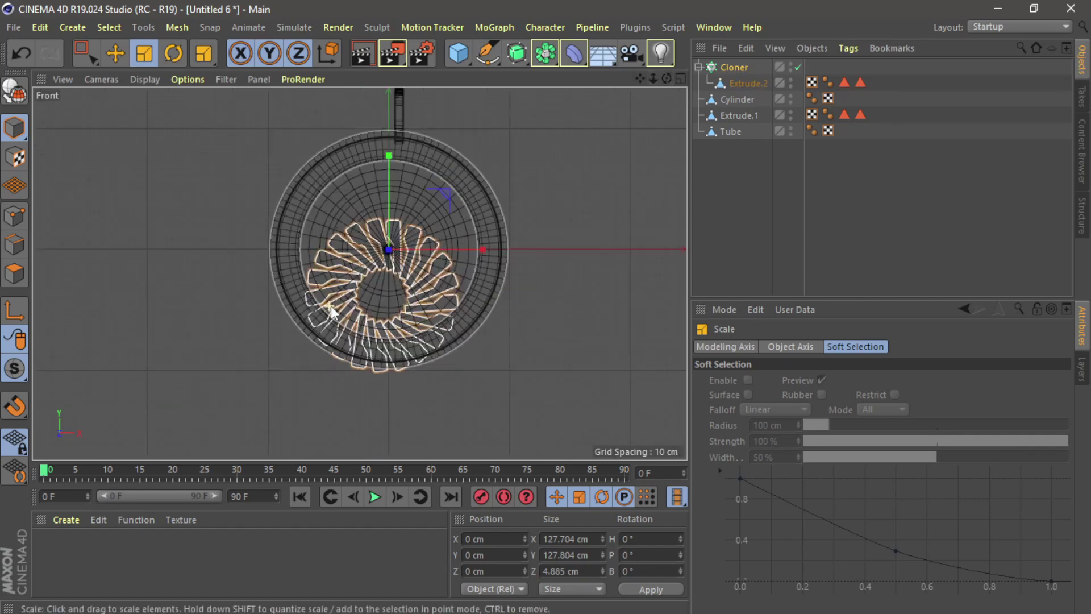
pyautogui.click(115, 53)
pyautogui.scroll(2, 379, 316)
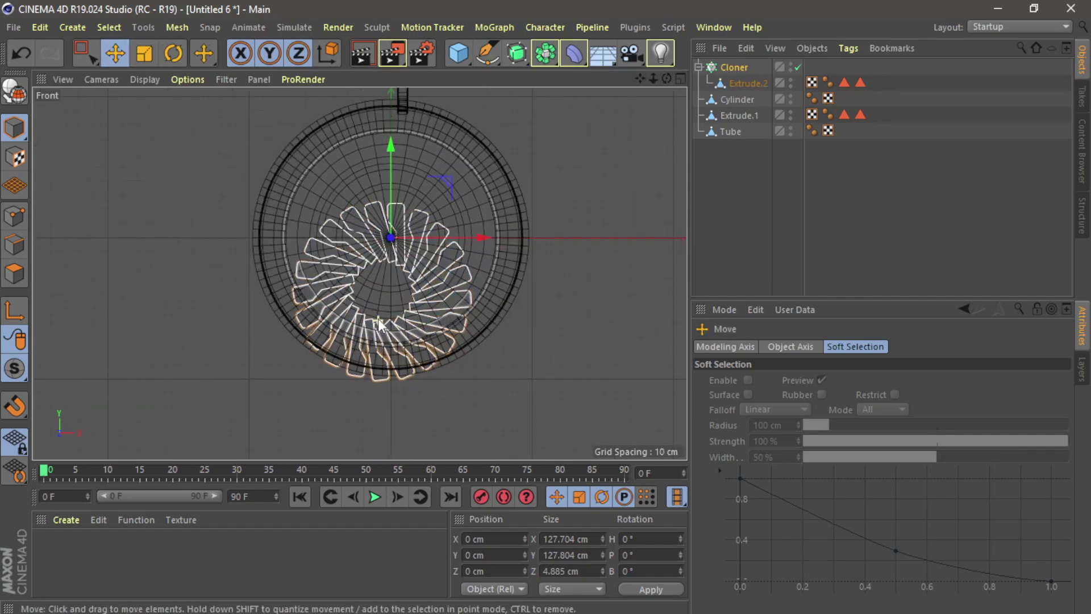
pyautogui.moveTo(390, 154); pyautogui.dragTo(394, 94)
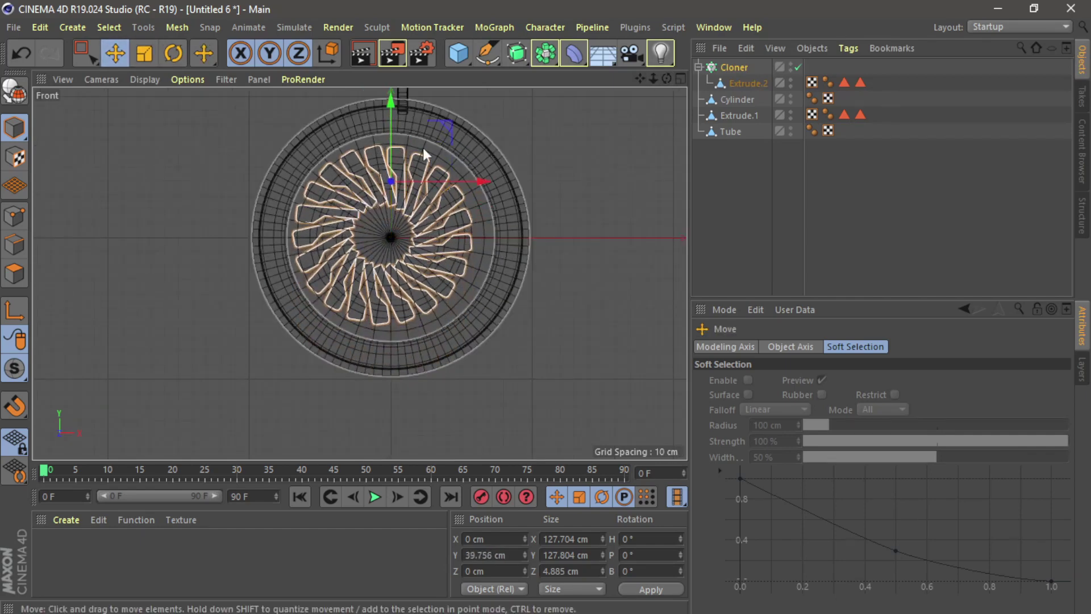
pyautogui.scroll(1, 347, 216)
pyautogui.moveTo(496, 176); pyautogui.dragTo(504, 179)
pyautogui.moveTo(409, 106); pyautogui.dragTo(413, 109)
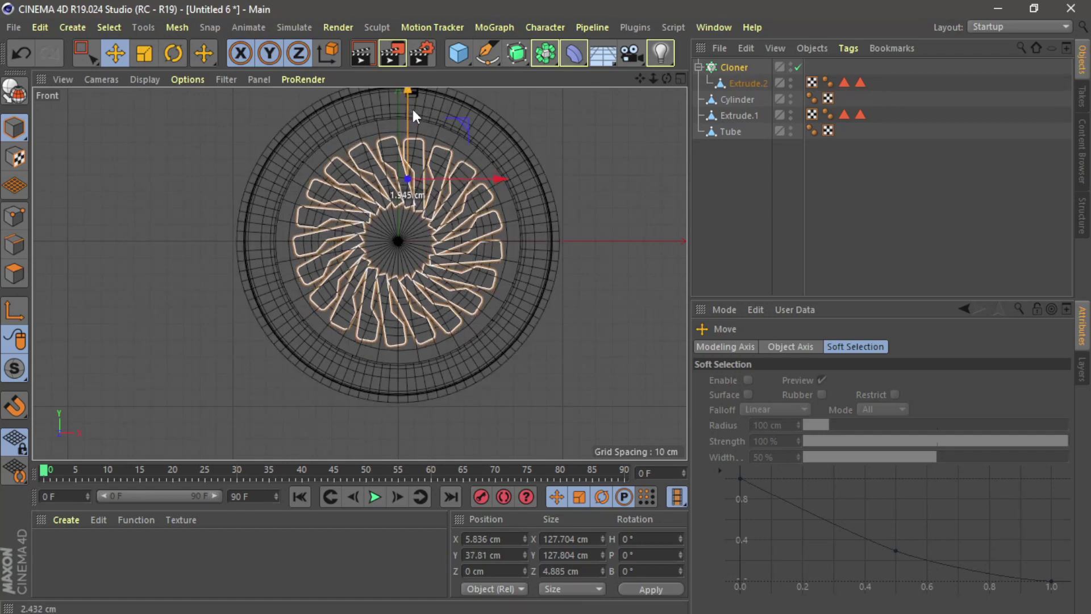
# Try enlarging the blade ring to about 156 cm across, and undo the scaling.
pyautogui.click(144, 53)
pyautogui.moveTo(111, 185); pyautogui.dragTo(281, 183)
pyautogui.click(115, 54)
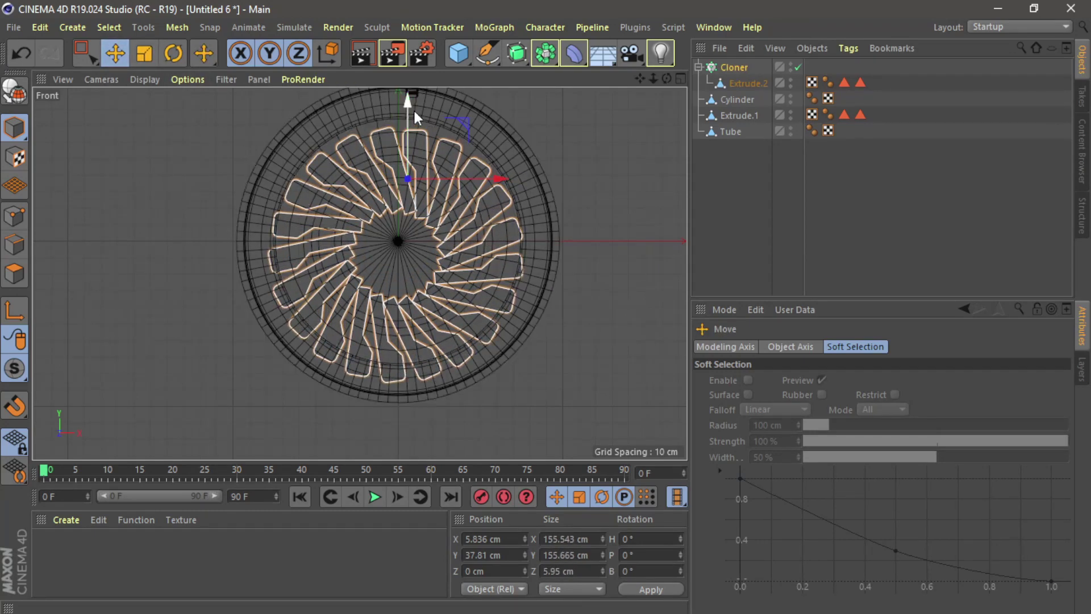
pyautogui.hotkey('ctrl', 'z')
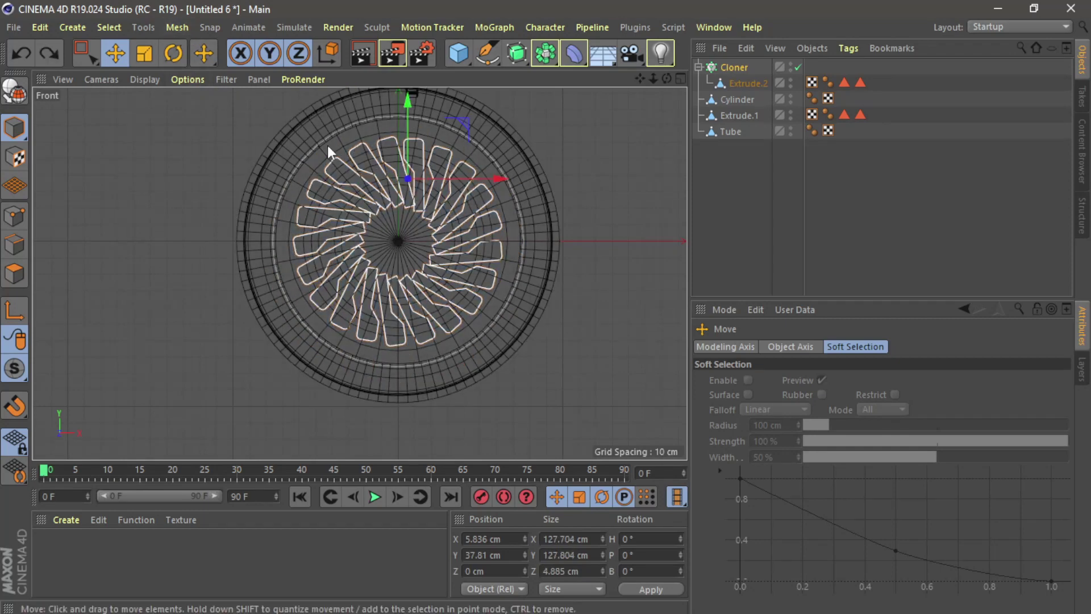
# Try to centre the axis of the source blade Extrude.2 on all its points with Axis Center, and undo it.
pyautogui.click(175, 26)
pyautogui.moveTo(200, 173)
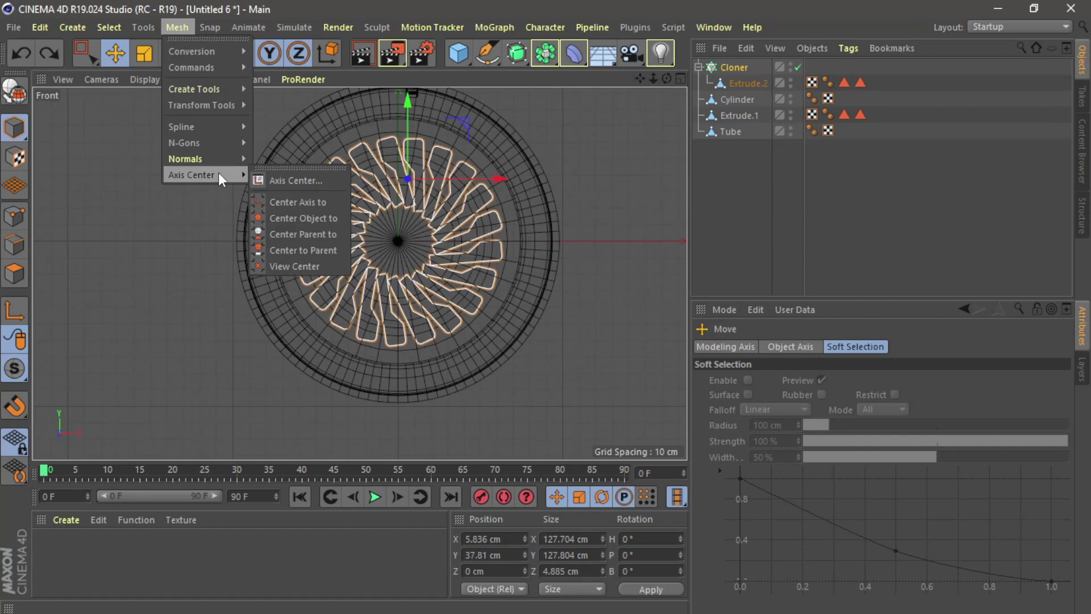
pyautogui.click(278, 185)
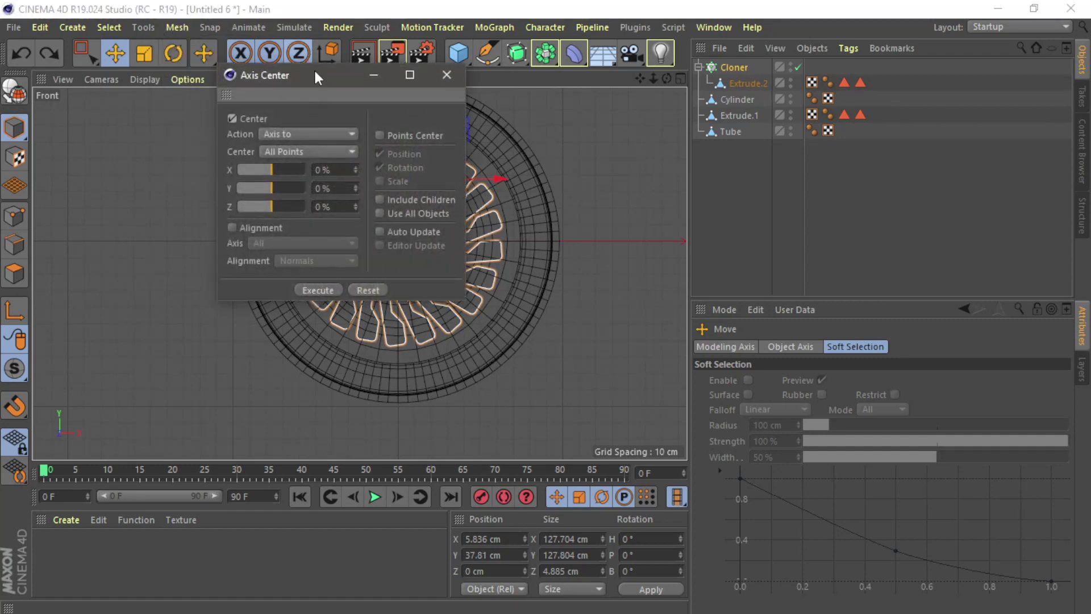
pyautogui.moveTo(315, 77); pyautogui.dragTo(203, 187)
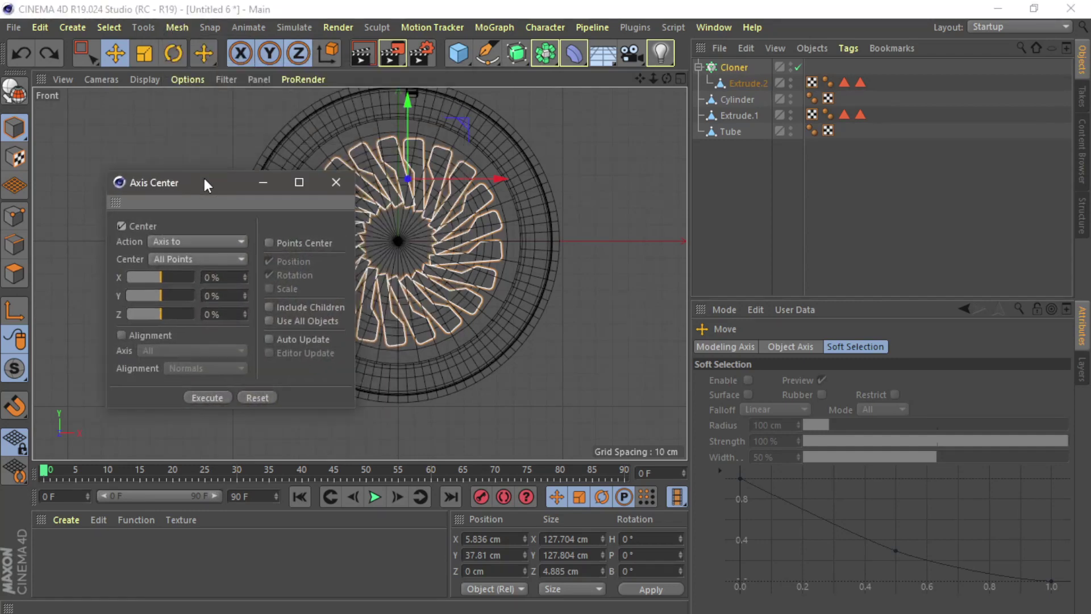
pyautogui.click(747, 83)
pyautogui.click(218, 400)
pyautogui.click(217, 400)
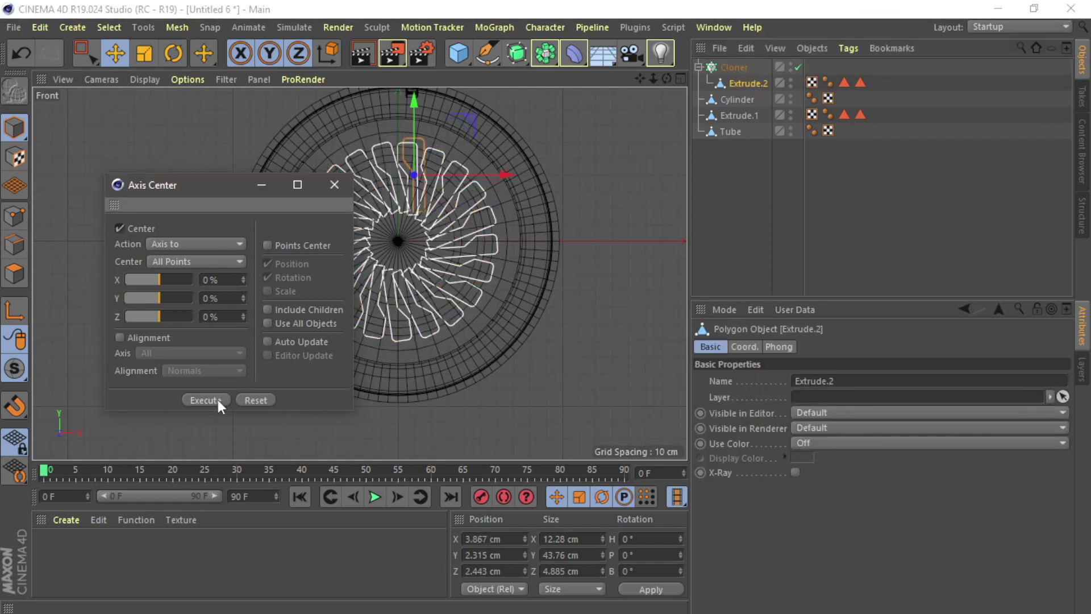
pyautogui.hotkey('ctrl', 'z')
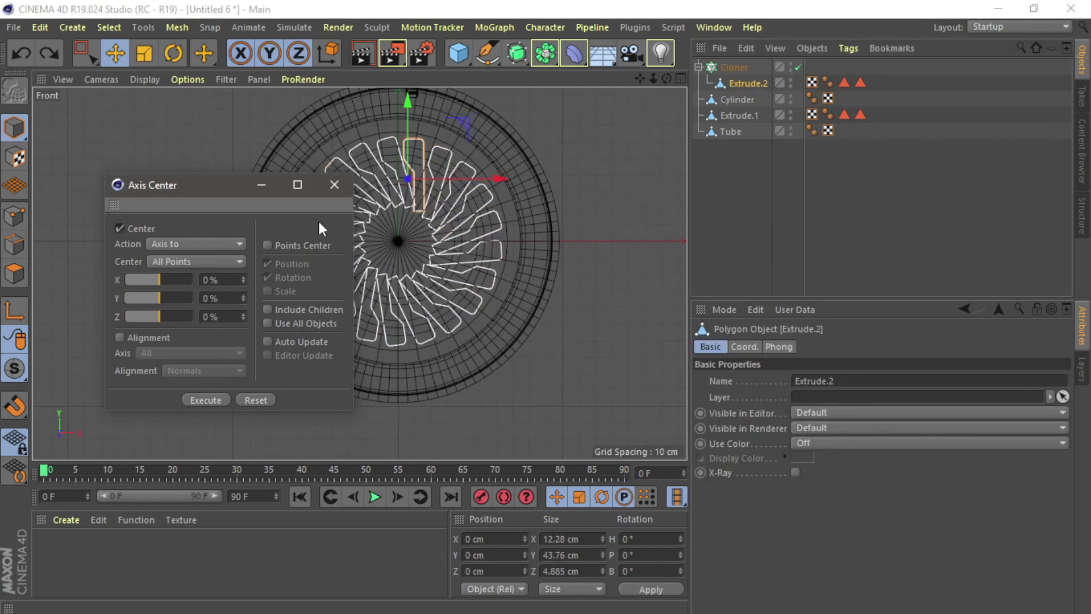
pyautogui.click(735, 68)
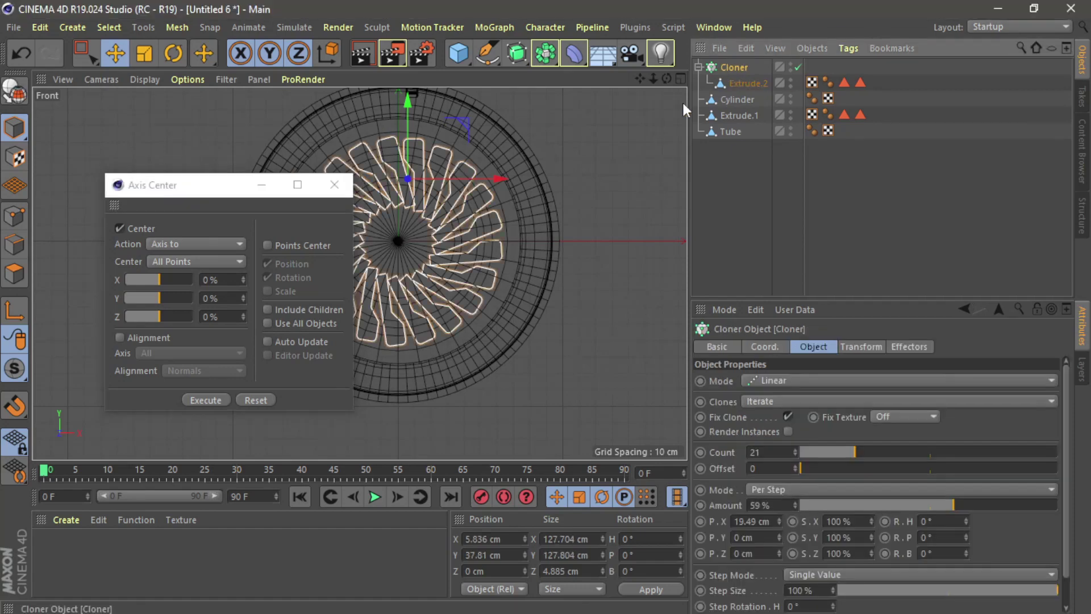
pyautogui.click(333, 184)
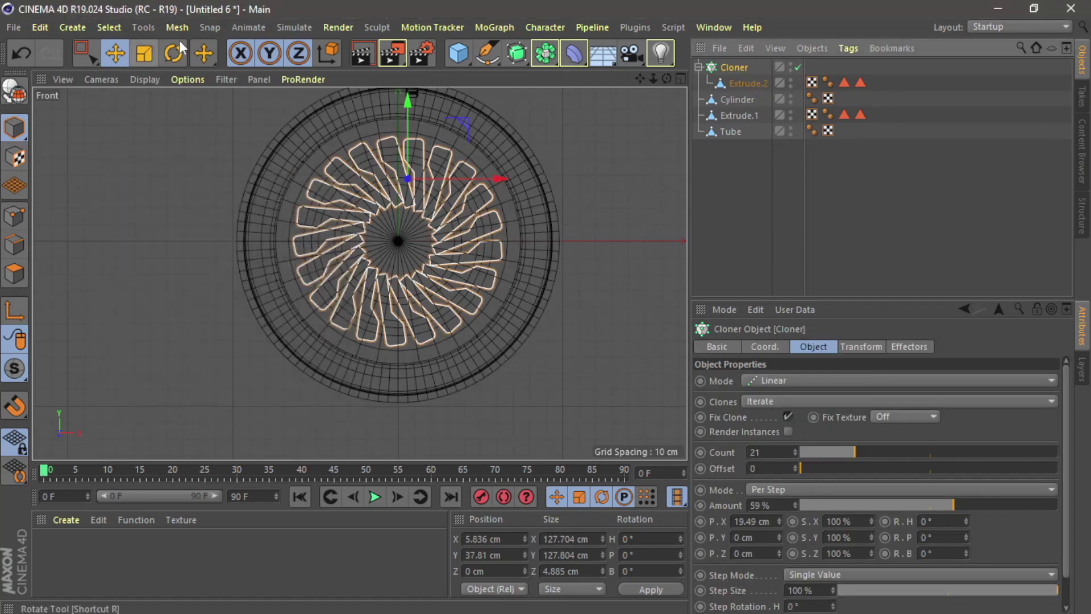
# Try repositioning the Cloner with View Center, and undo the change.
pyautogui.click(178, 28)
pyautogui.moveTo(199, 172)
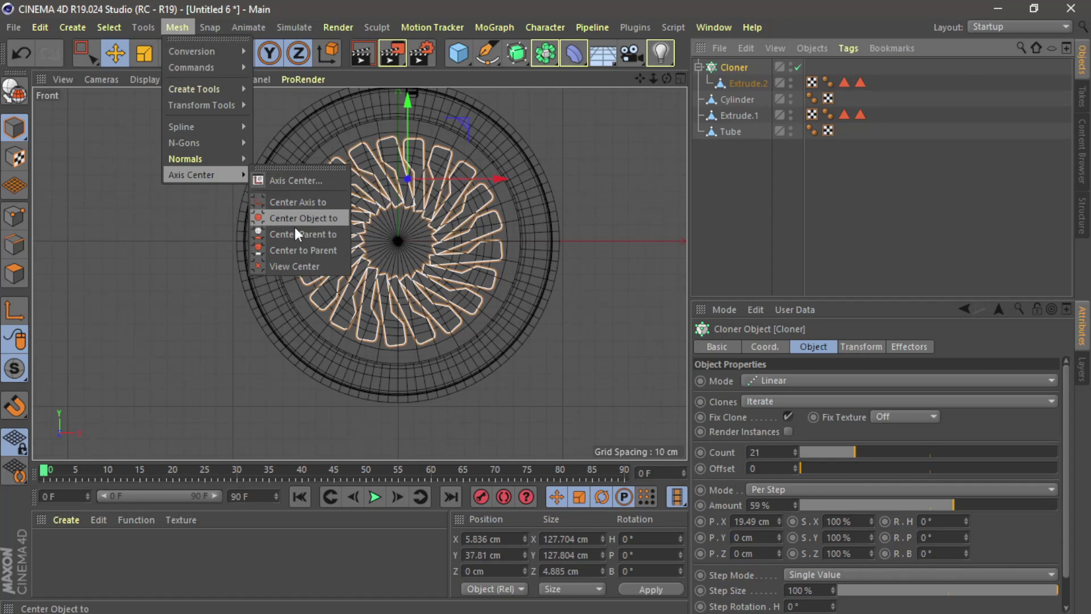
pyautogui.click(298, 267)
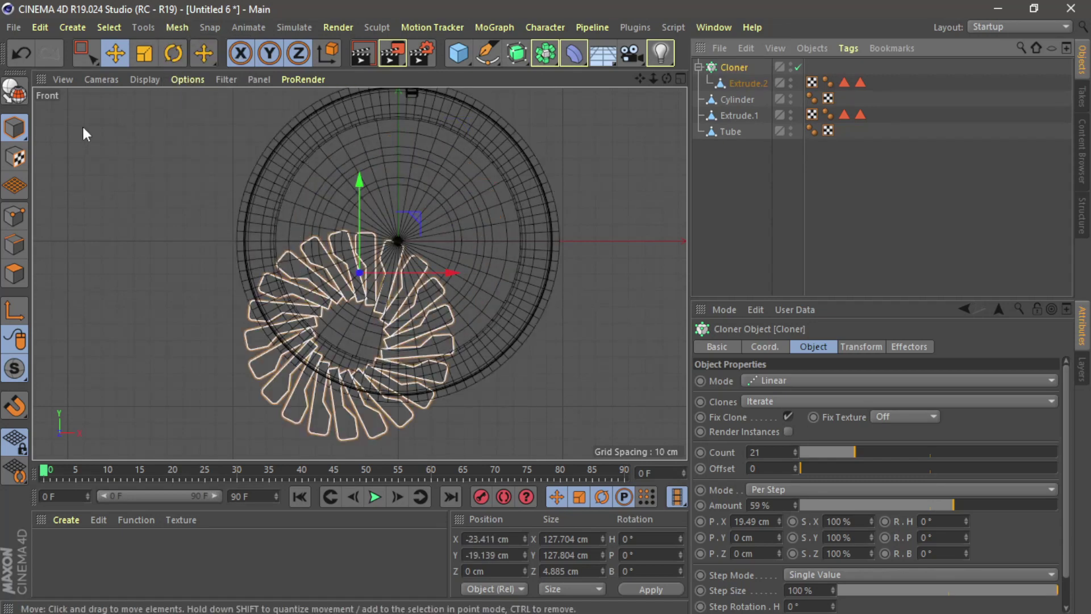
pyautogui.click(741, 84)
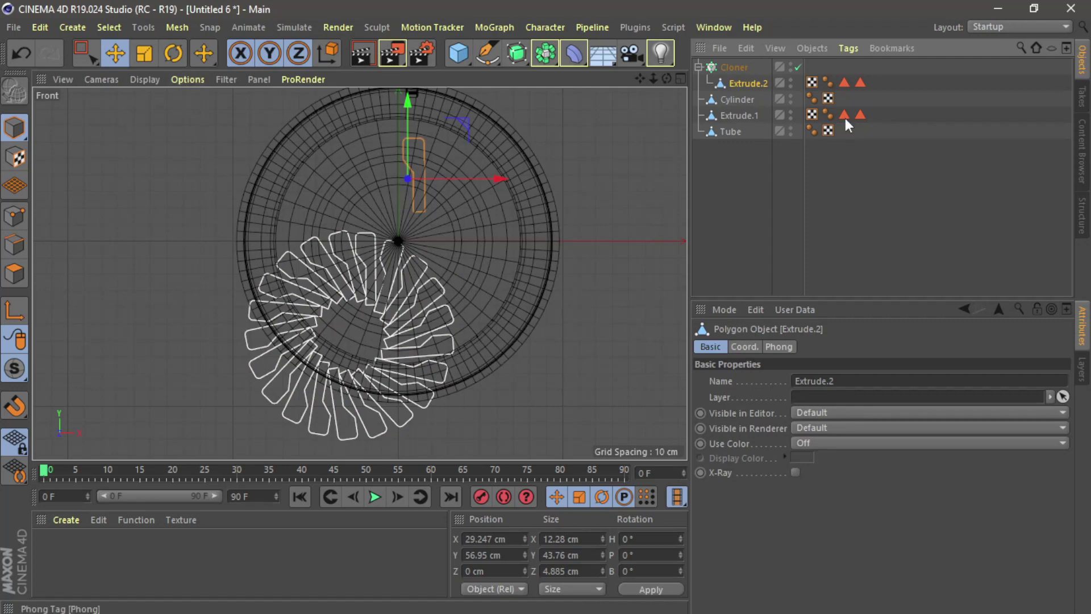
pyautogui.hotkey('ctrl', 'z')
pyautogui.hotkey('ctrl', 'z')
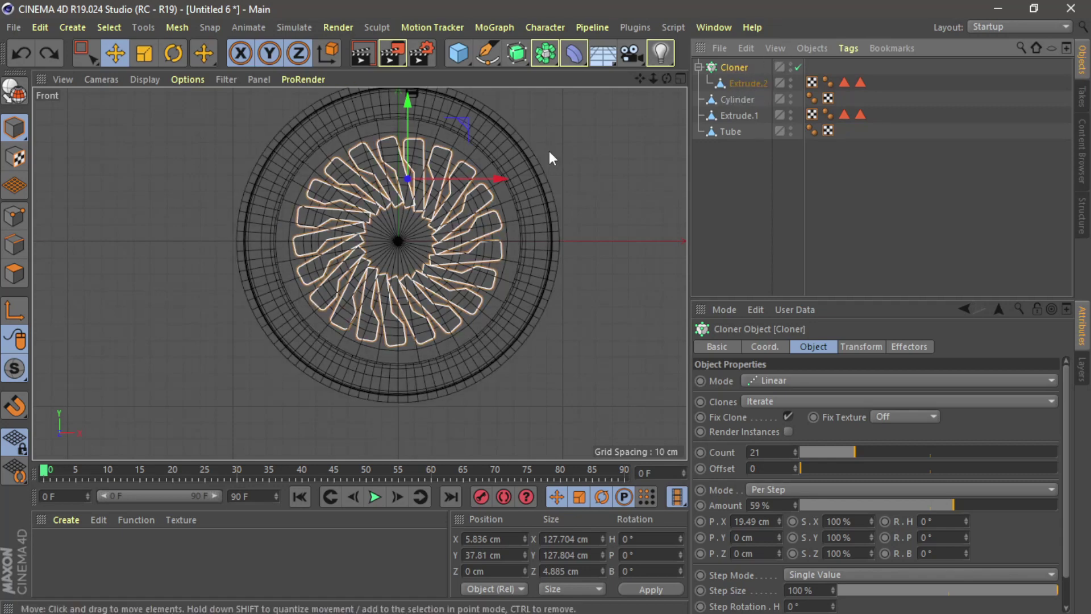
# Scale the blade ring up to about 145 cm across and re-centre it at about X 6.3 cm, Y 42.4 cm.
pyautogui.scroll(1, 400, 265)
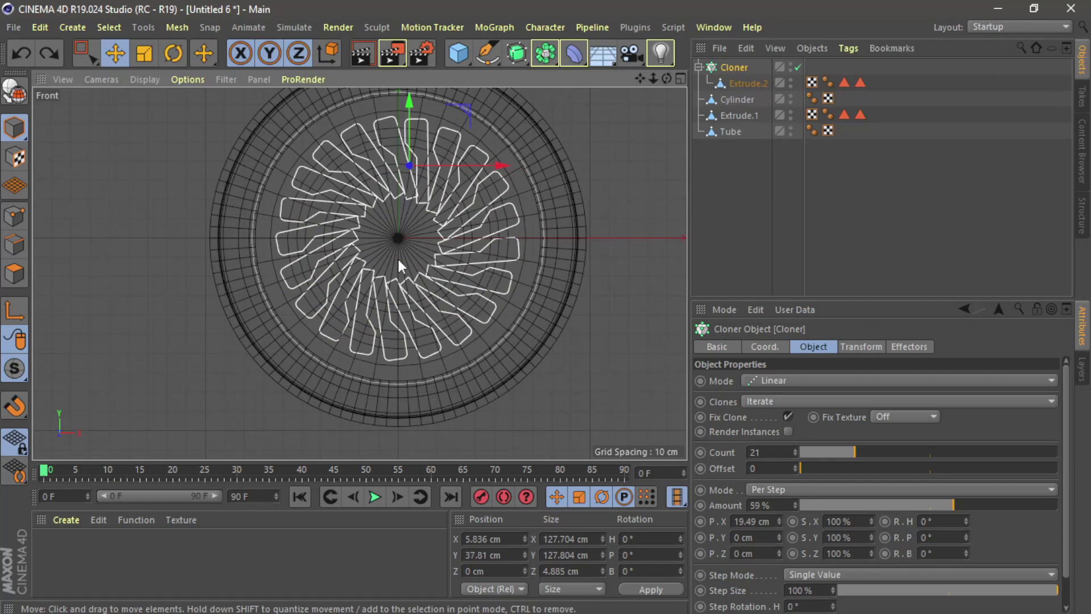
pyautogui.click(144, 53)
pyautogui.moveTo(109, 153)
pyautogui.mouseDown()
pyautogui.moveTo(118, 158)
pyautogui.moveTo(170, 107)
pyautogui.mouseUp()
pyautogui.click(116, 53)
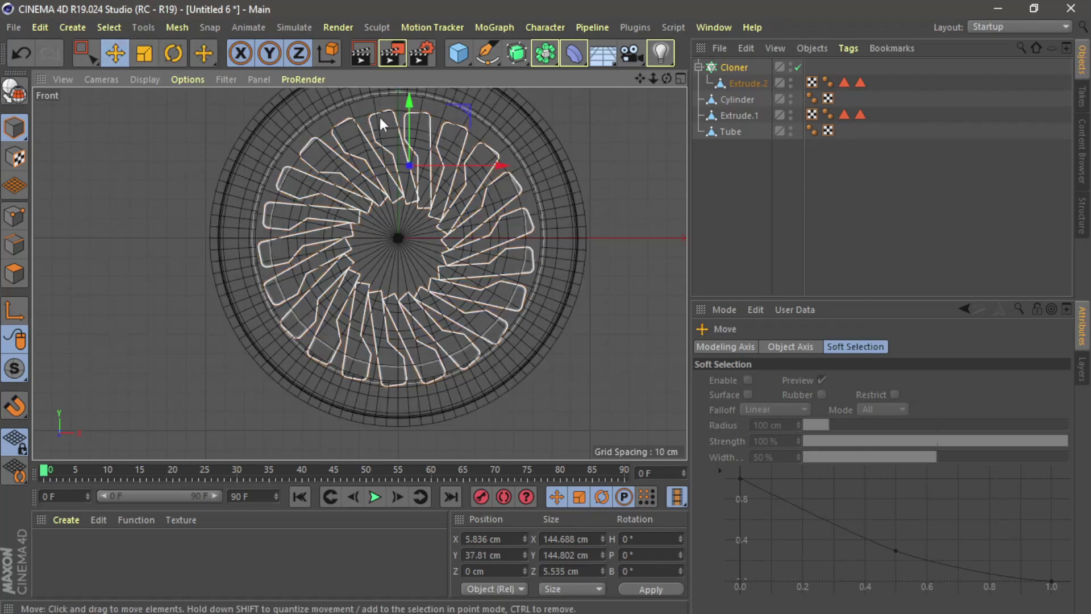
pyautogui.moveTo(408, 104); pyautogui.dragTo(410, 96)
pyautogui.moveTo(504, 157); pyautogui.dragTo(505, 158)
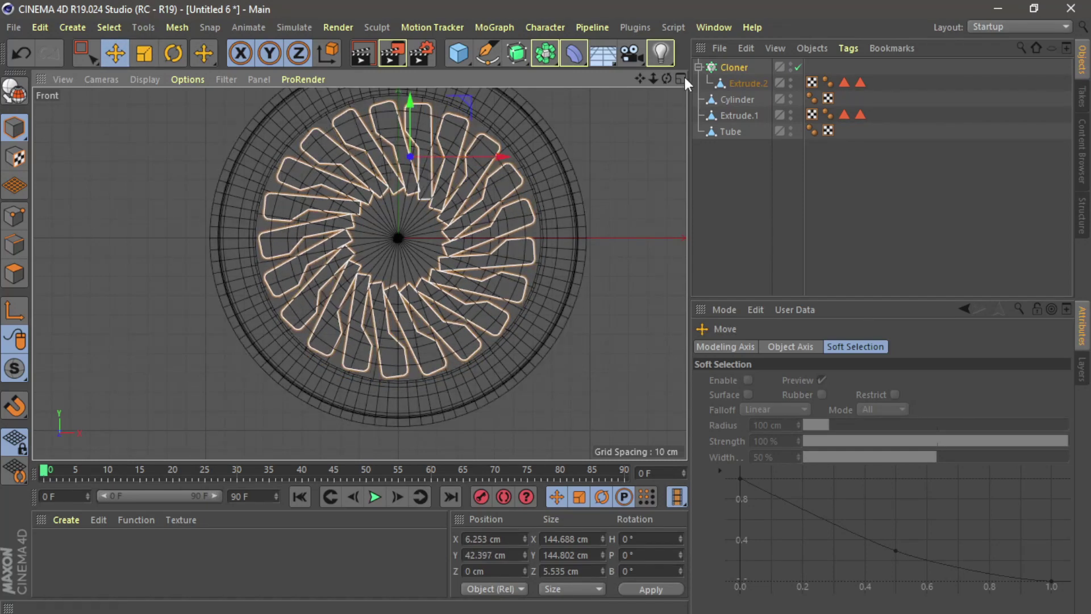
# Move the blade ring along Z to about -63 cm, towards the casing's intake opening.
pyautogui.click(681, 78)
pyautogui.click(352, 79)
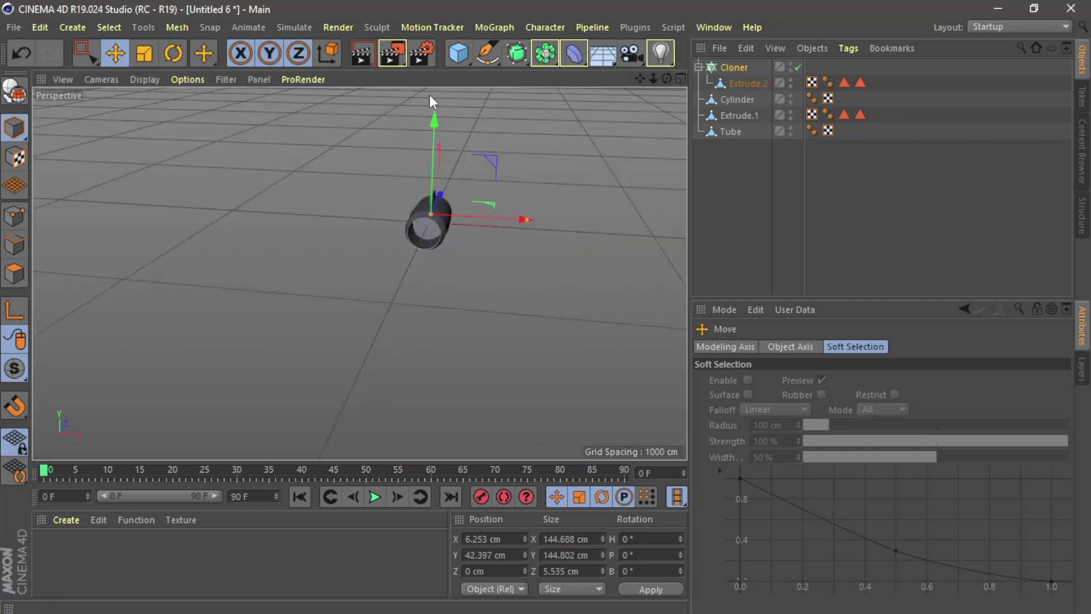
pyautogui.scroll(6, 442, 236)
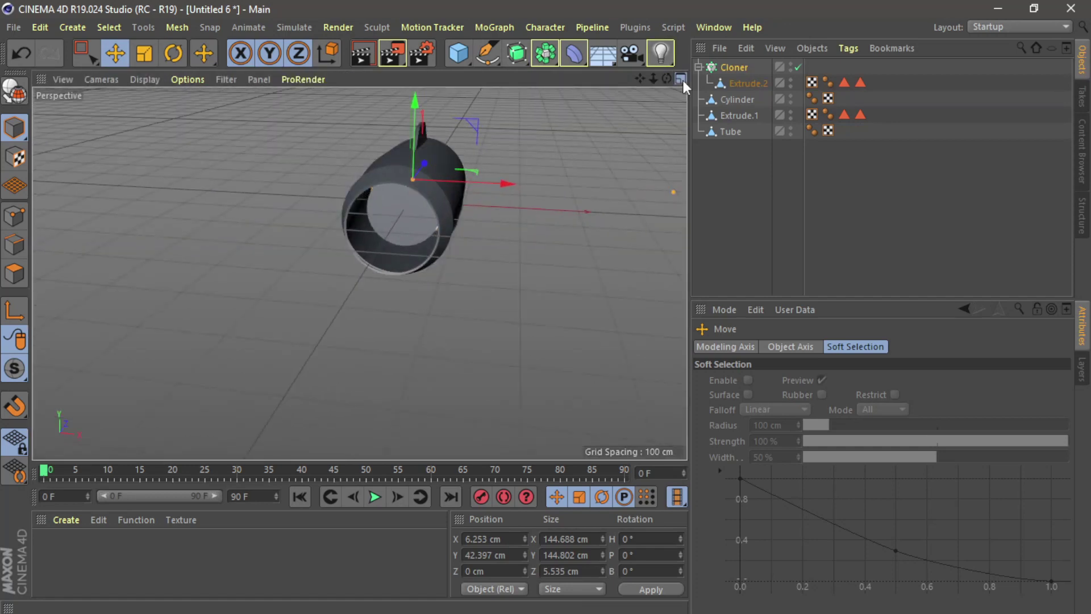
pyautogui.click(681, 79)
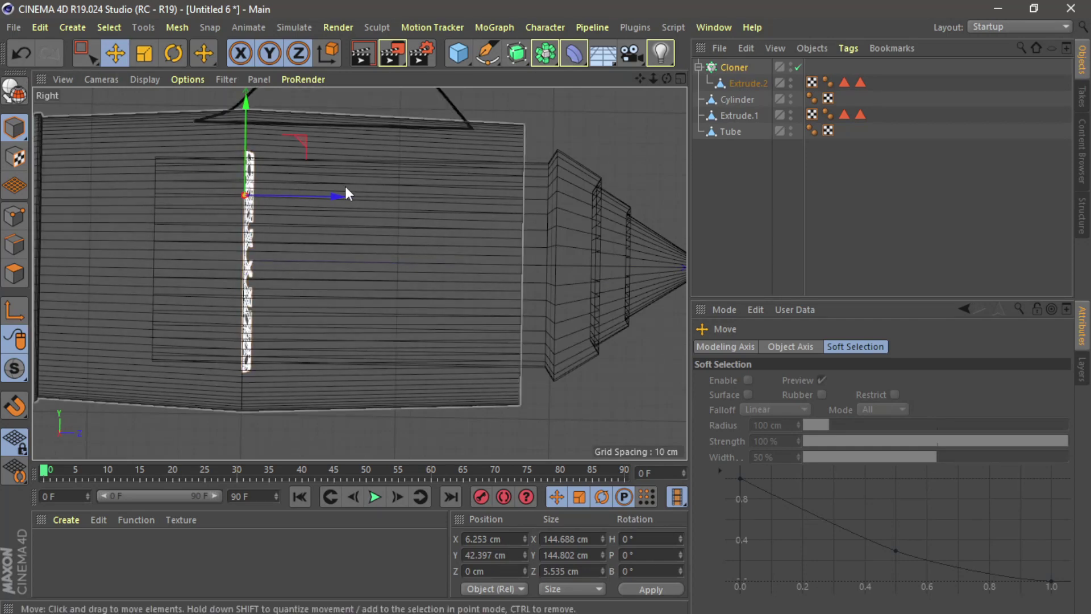
pyautogui.moveTo(641, 77); pyautogui.dragTo(775, 80)
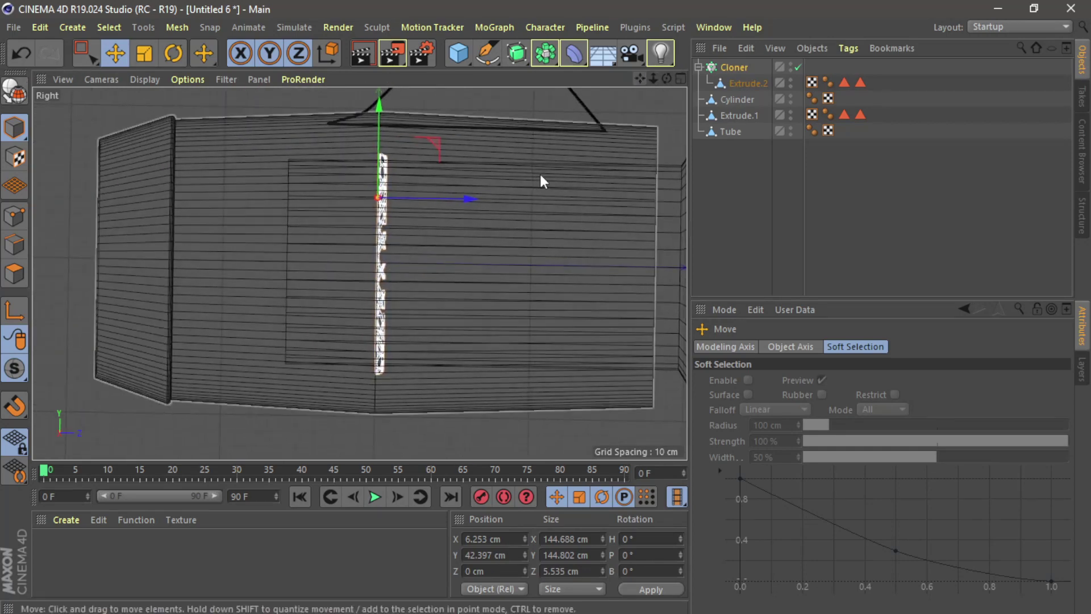
pyautogui.moveTo(467, 196); pyautogui.dragTo(369, 193)
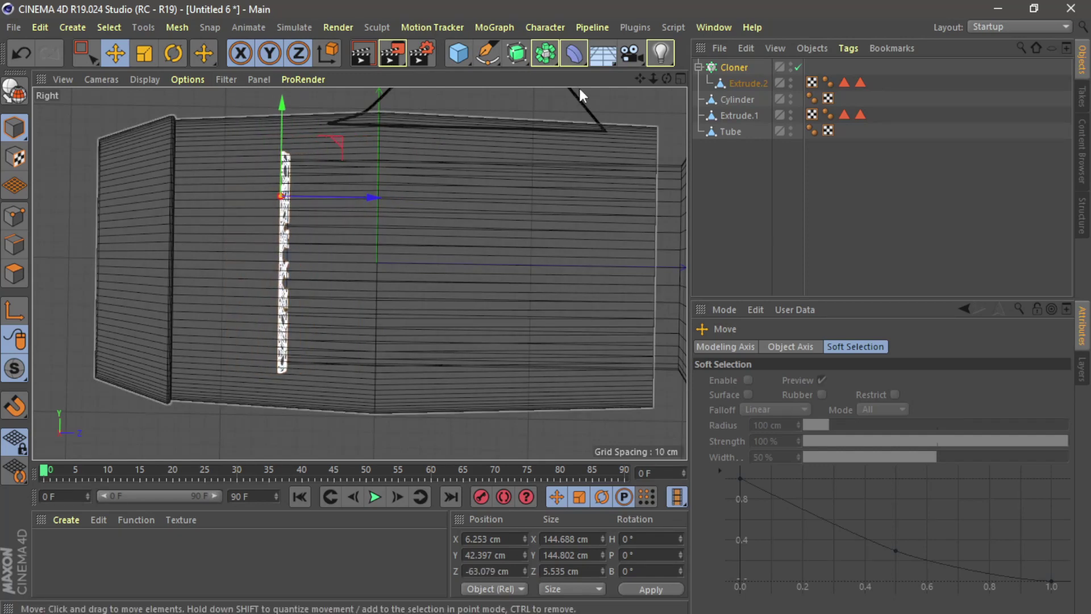
# Move the blade ring about 72 cm further towards the intake, to about Z -135 cm, and inspect it from the front.
pyautogui.click(681, 78)
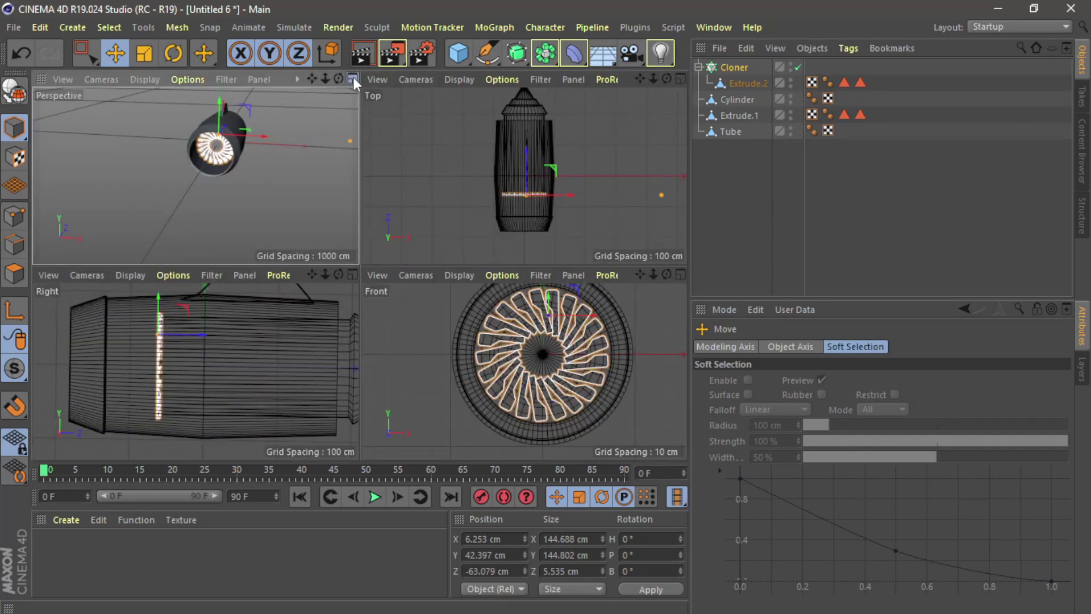
pyautogui.click(353, 79)
pyautogui.moveTo(667, 78); pyautogui.dragTo(610, 56)
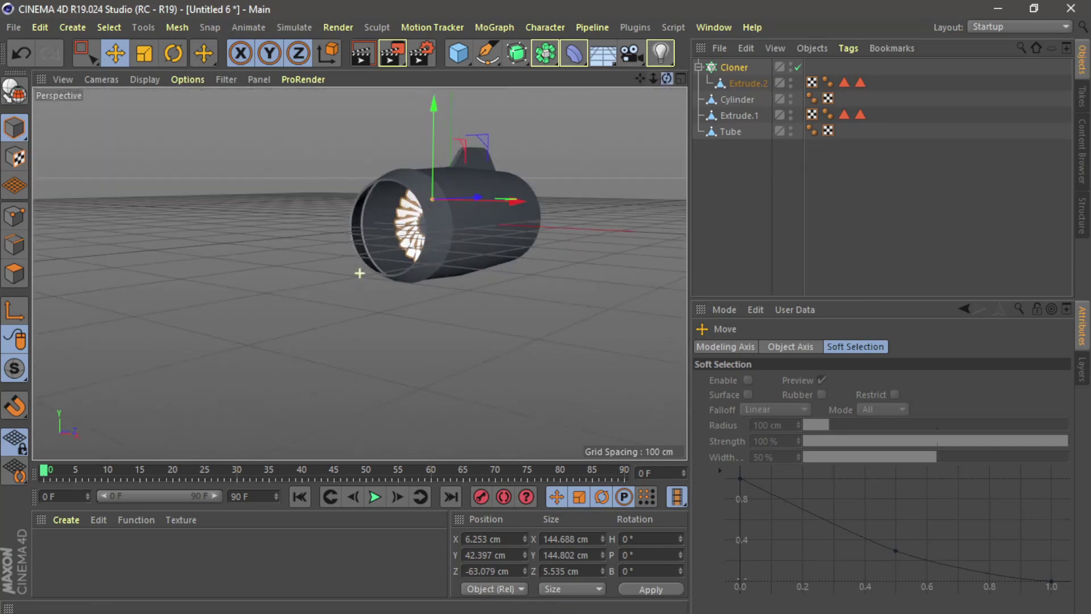
pyautogui.moveTo(667, 79); pyautogui.dragTo(636, 117)
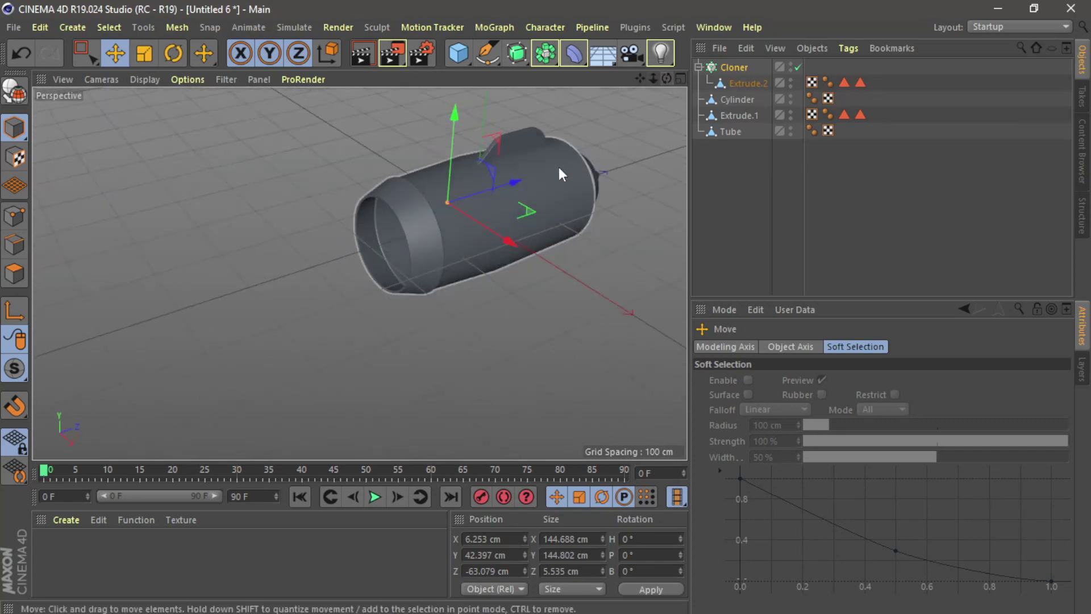
pyautogui.moveTo(515, 179); pyautogui.dragTo(479, 192)
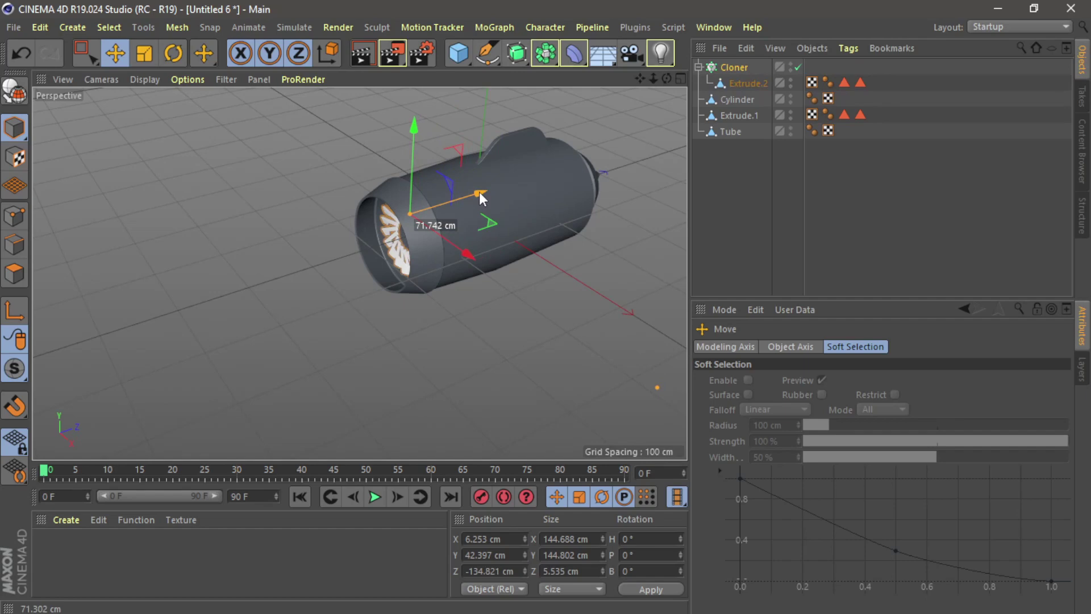
pyautogui.moveTo(666, 79); pyautogui.dragTo(644, 103)
pyautogui.keyDown('alt'); pyautogui.moveTo(359, 272); pyautogui.dragTo(359, 272); pyautogui.keyUp('alt')
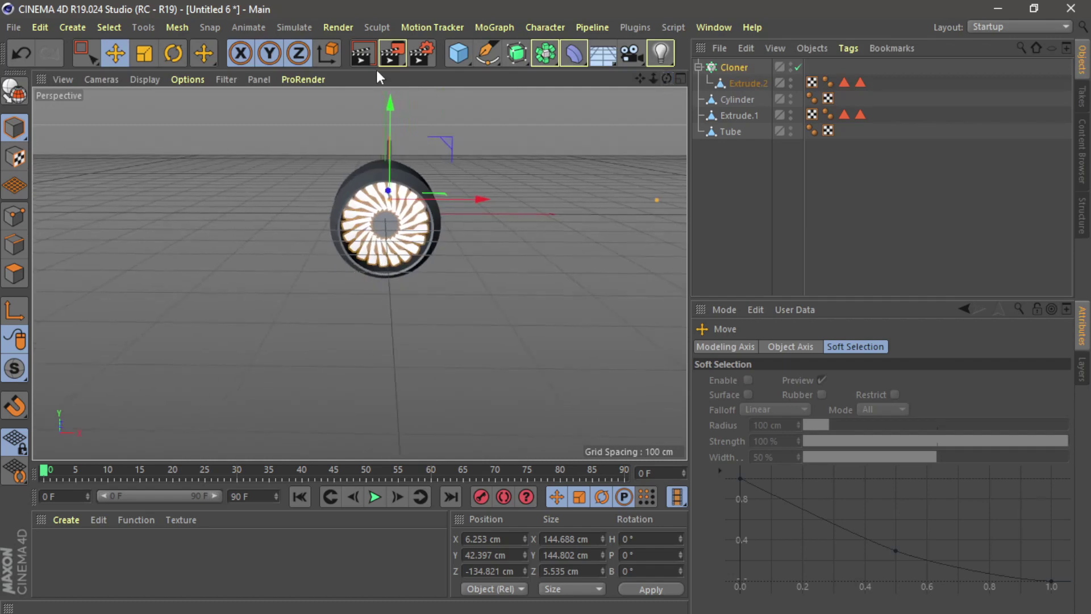
# Try enlarging the single source blade inside the Cloner, and undo the scaling.
pyautogui.click(371, 59)
pyautogui.moveTo(667, 79); pyautogui.dragTo(608, 88)
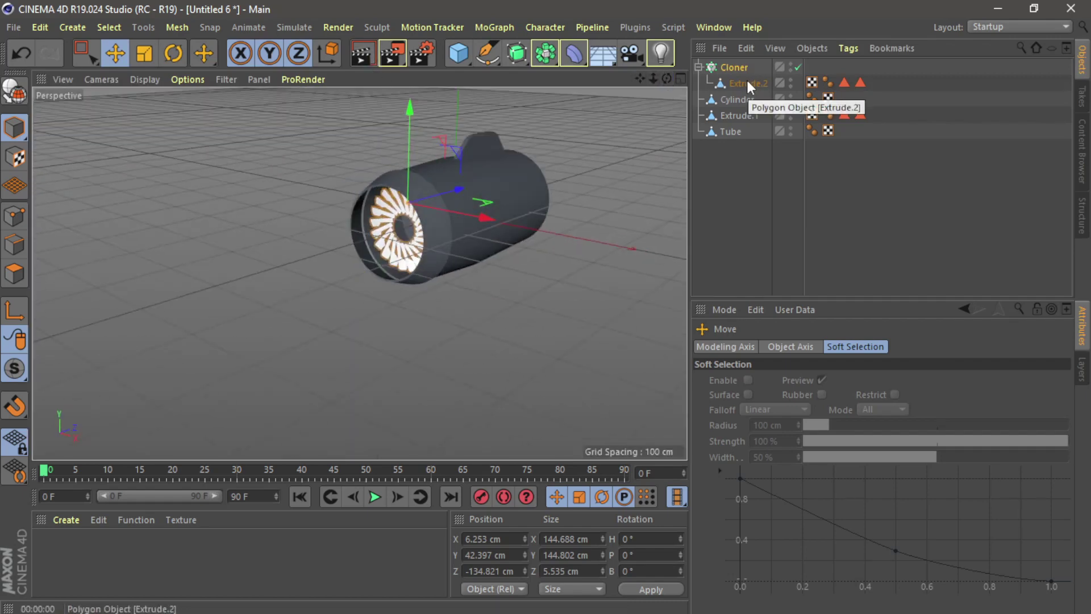
pyautogui.scroll(5, 420, 174)
pyautogui.scroll(4, 411, 183)
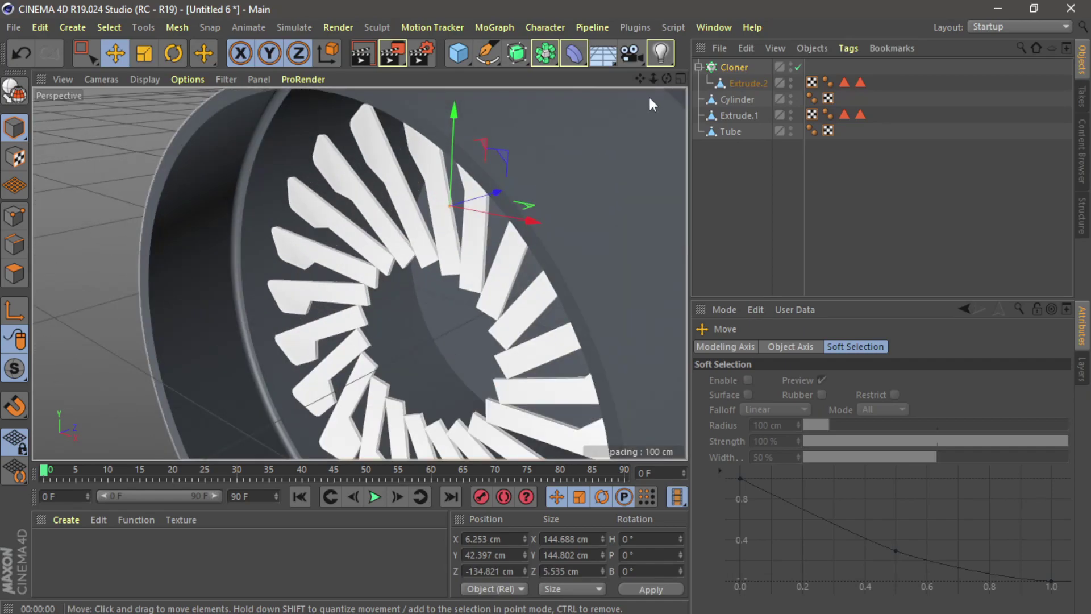
pyautogui.moveTo(666, 79); pyautogui.dragTo(705, 79)
pyautogui.click(732, 85)
pyautogui.click(739, 83)
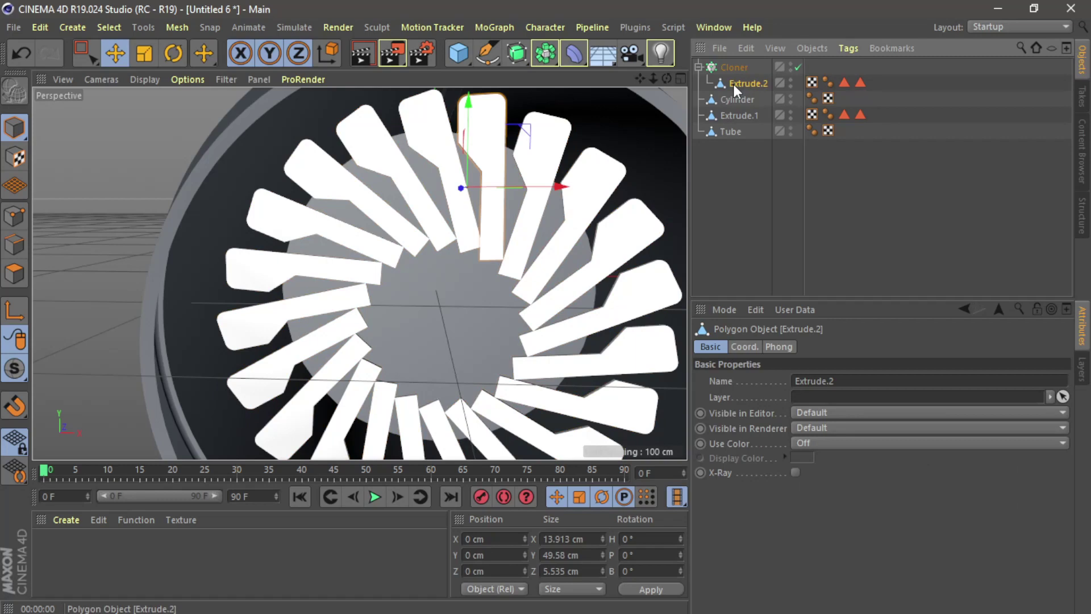
pyautogui.click(145, 53)
pyautogui.moveTo(86, 171); pyautogui.dragTo(290, 107)
pyautogui.click(23, 55)
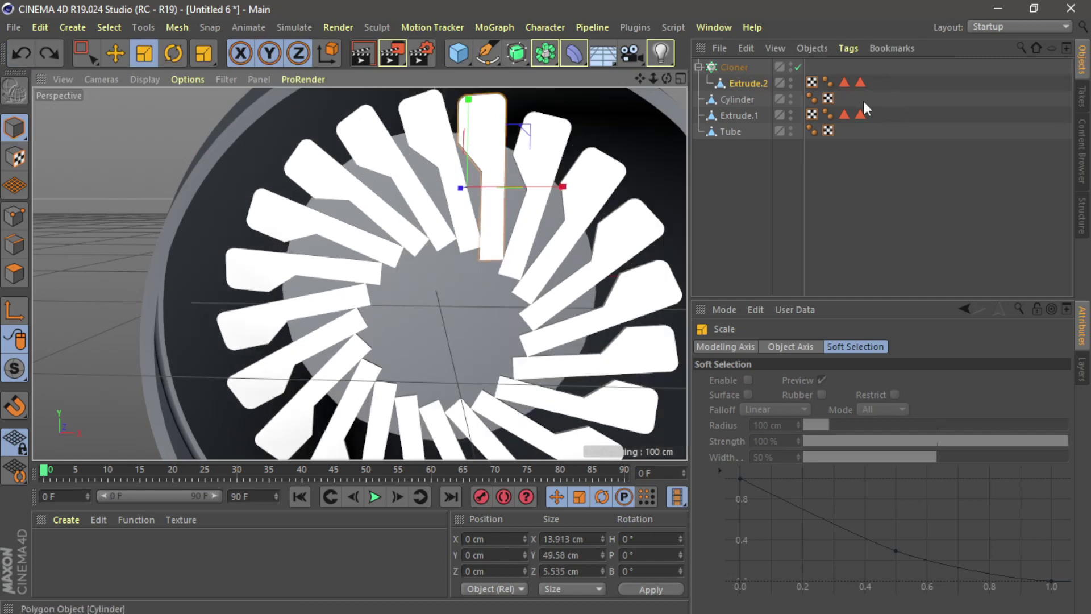
# Scale the whole blade ring up to about 167 cm across and re-centre it in the casing at about X 7.1 cm, Y 49.5 cm.
pyautogui.click(738, 68)
pyautogui.moveTo(84, 192); pyautogui.dragTo(172, 151)
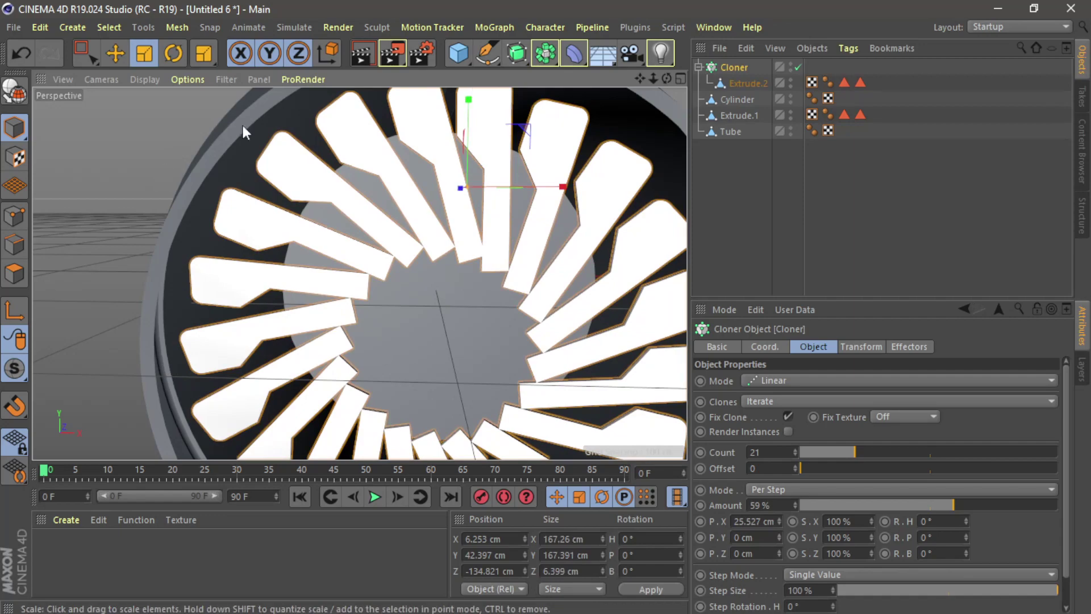
pyautogui.click(678, 77)
pyautogui.click(680, 275)
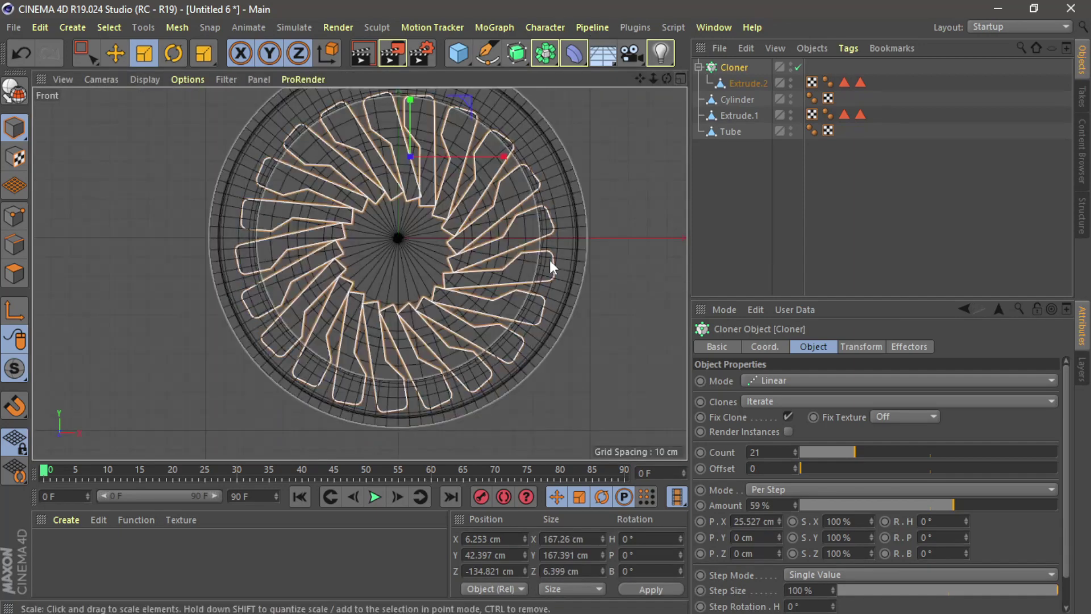
pyautogui.moveTo(641, 79); pyautogui.dragTo(620, 98)
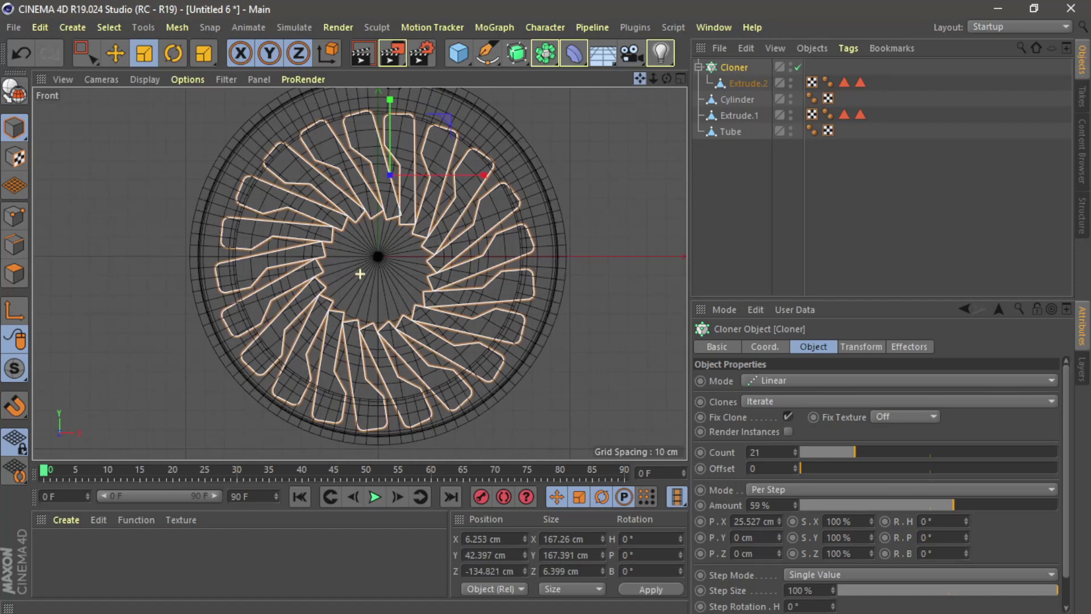
pyautogui.press('e')
pyautogui.moveTo(393, 108); pyautogui.dragTo(391, 100)
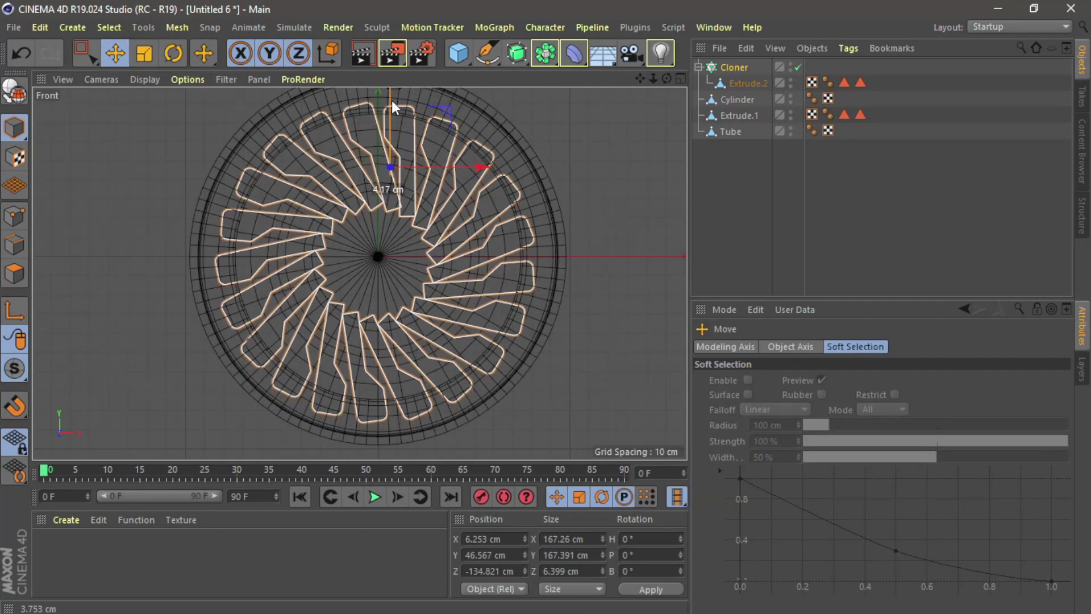
pyautogui.moveTo(391, 100); pyautogui.dragTo(391, 99)
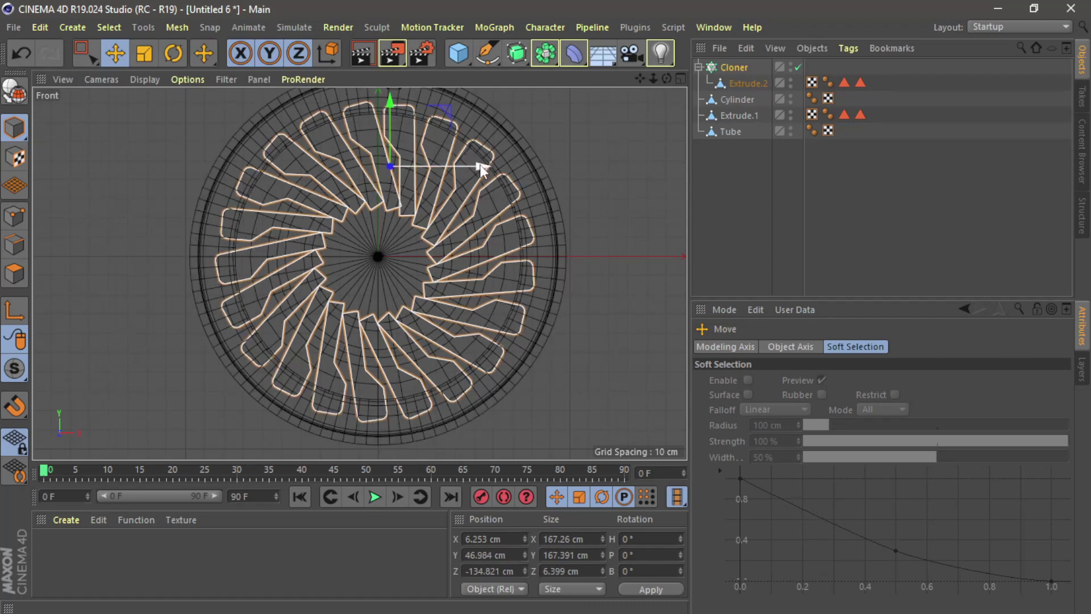
pyautogui.moveTo(480, 166); pyautogui.dragTo(483, 168)
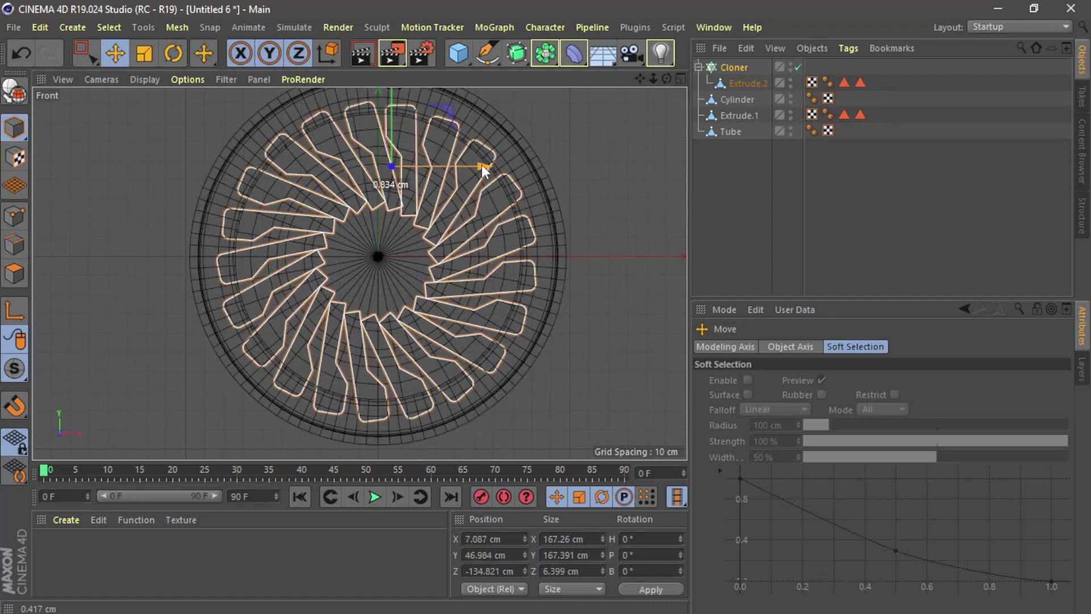
pyautogui.moveTo(640, 79); pyautogui.dragTo(639, 103)
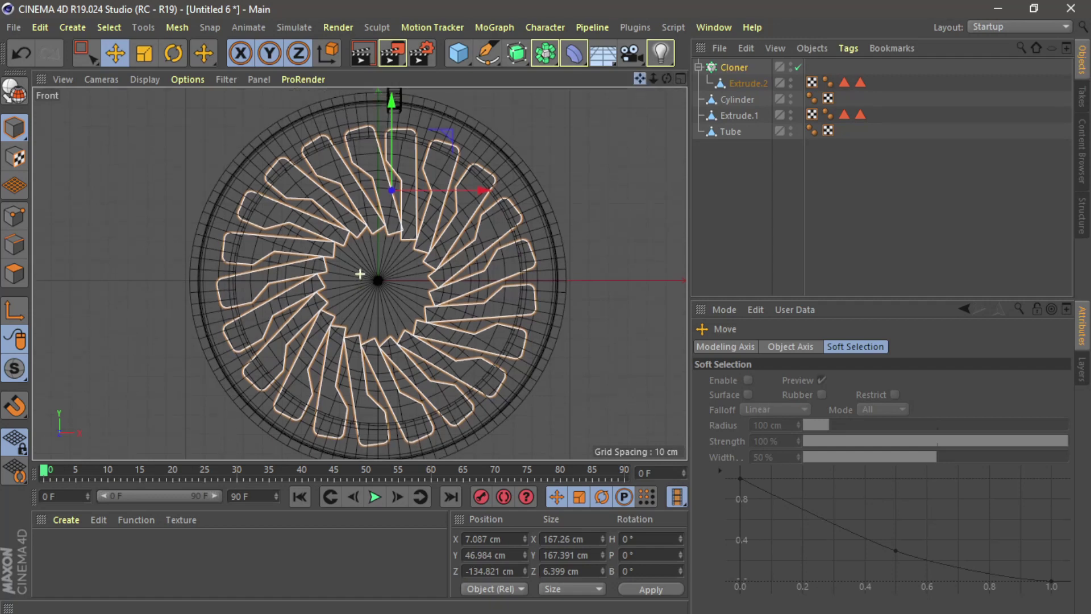
pyautogui.moveTo(390, 102); pyautogui.dragTo(390, 97)
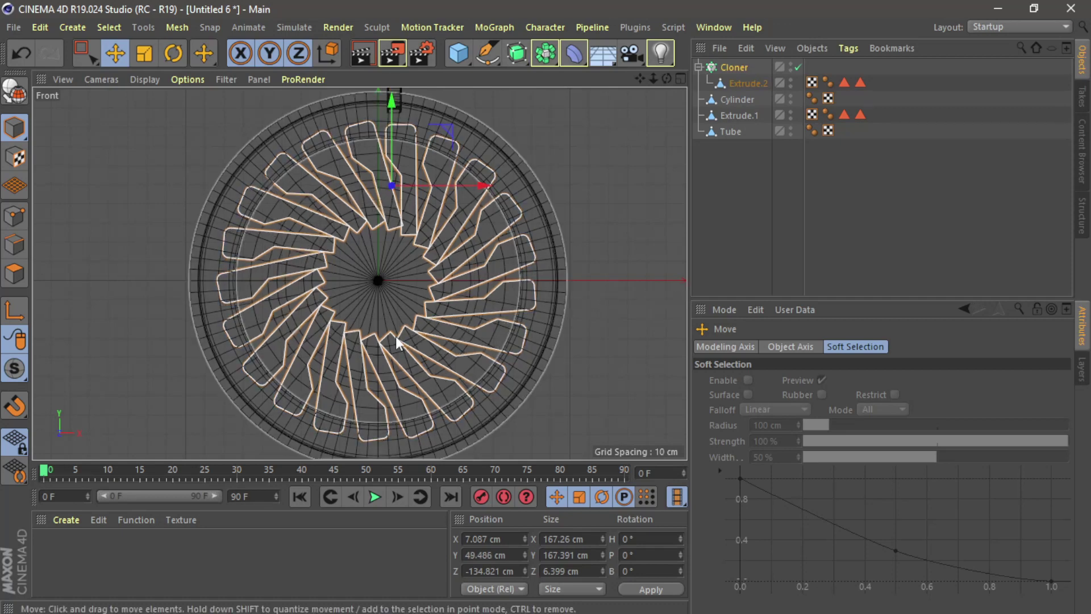
# Move the blade ring slightly deeper into the casing, to about Z -127 cm, and inspect it from the side.
pyautogui.click(680, 79)
pyautogui.click(353, 79)
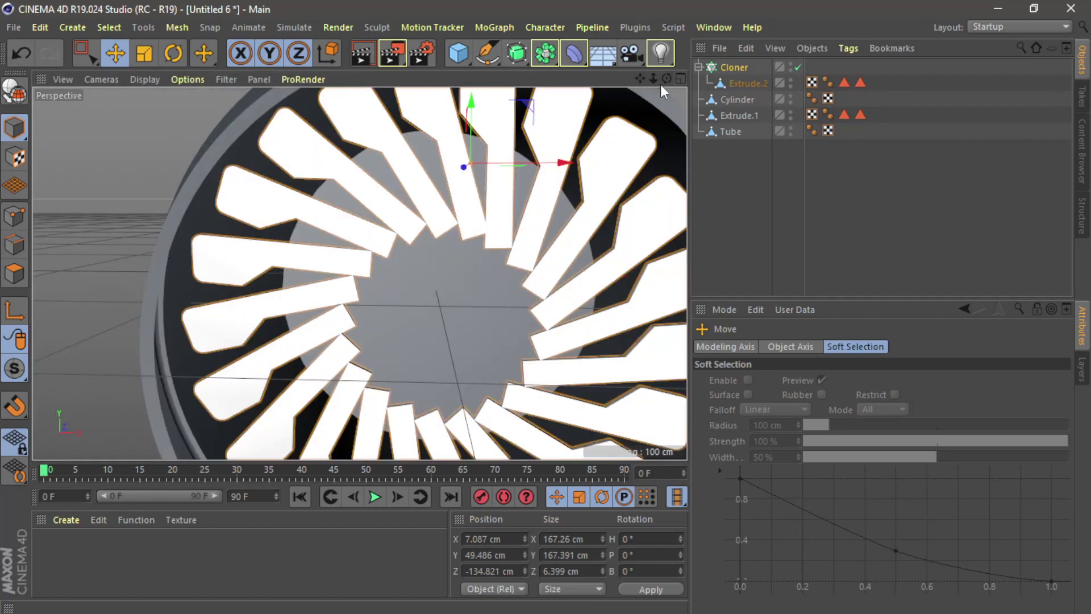
pyautogui.moveTo(653, 79); pyautogui.dragTo(666, 79)
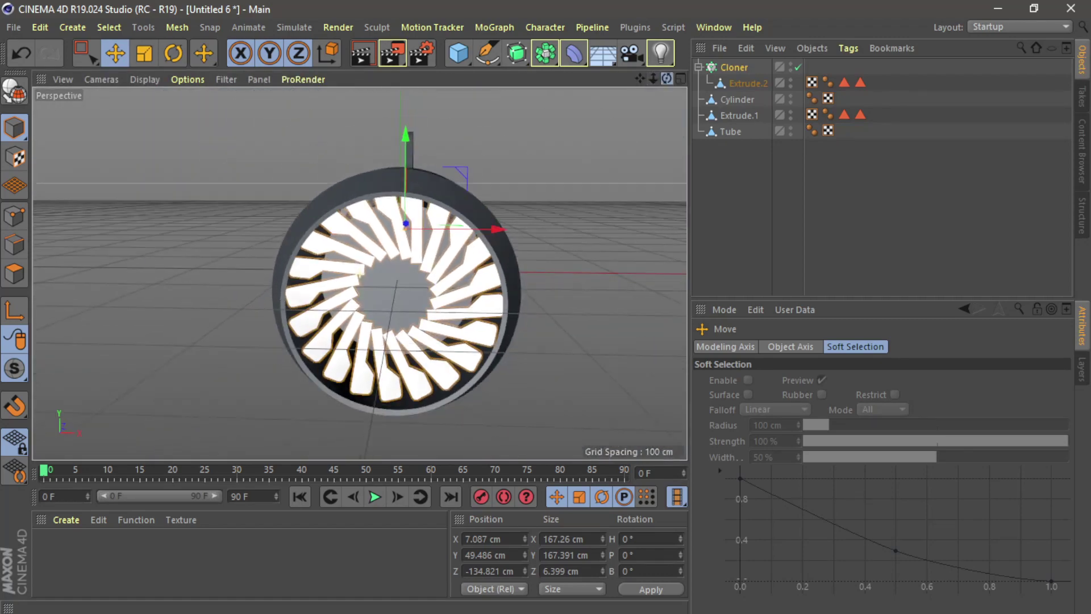
pyautogui.moveTo(455, 224); pyautogui.dragTo(463, 224)
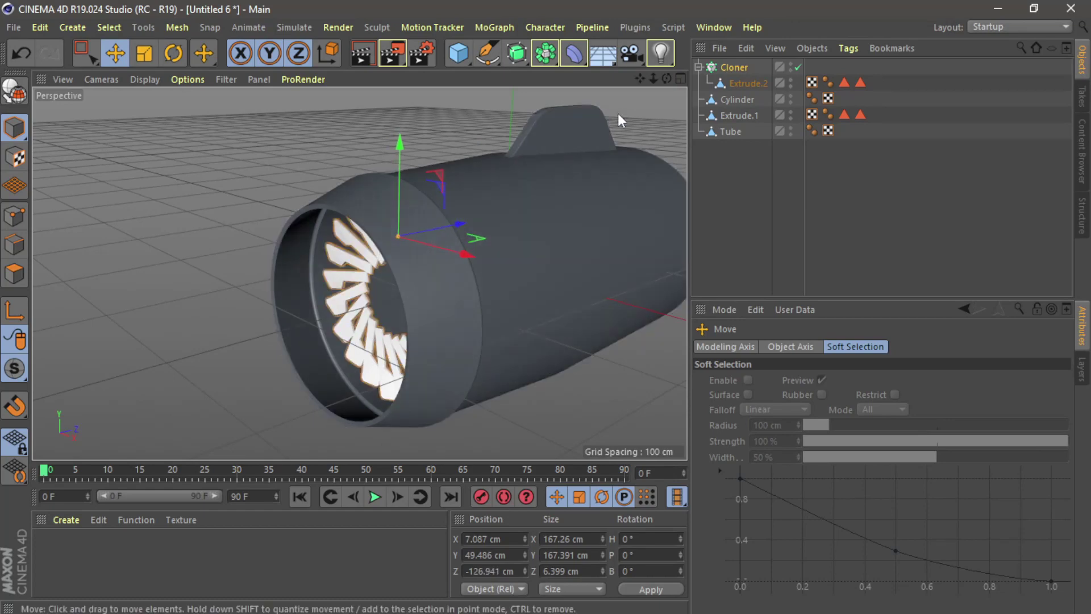
pyautogui.moveTo(666, 79); pyautogui.dragTo(667, 79)
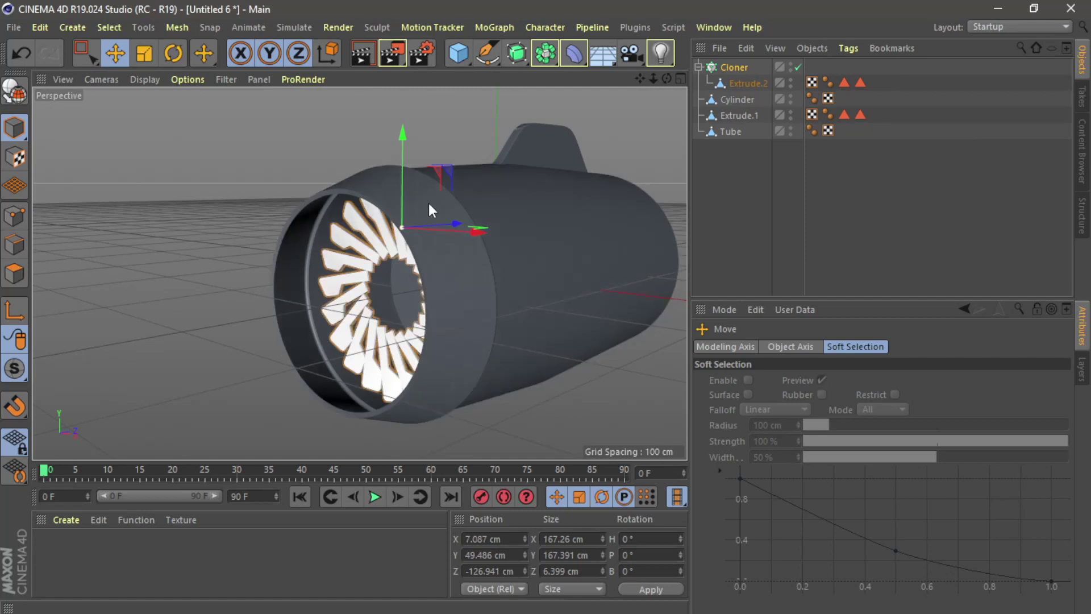
# Add a cylinder primitive for the fan hub and set its orientation to +Z.
pyautogui.moveTo(455, 54); pyautogui.dragTo(791, 79)
pyautogui.click(813, 444)
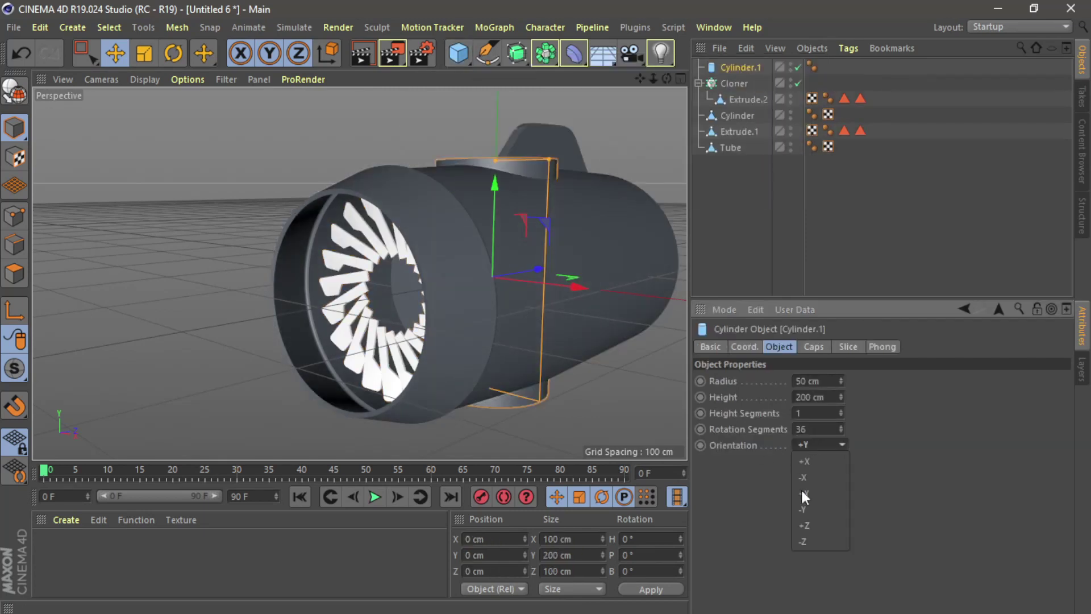
pyautogui.click(804, 525)
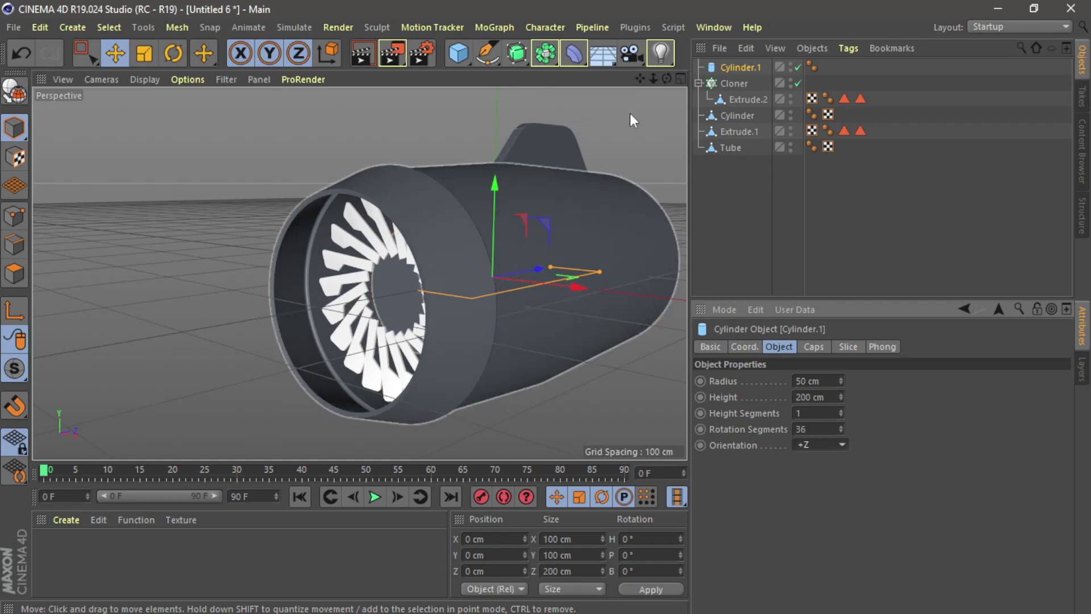
# Move the new cylinder through the intake to about Z -167 cm and reduce its radius to about 29 cm.
pyautogui.moveTo(537, 269); pyautogui.dragTo(420, 320)
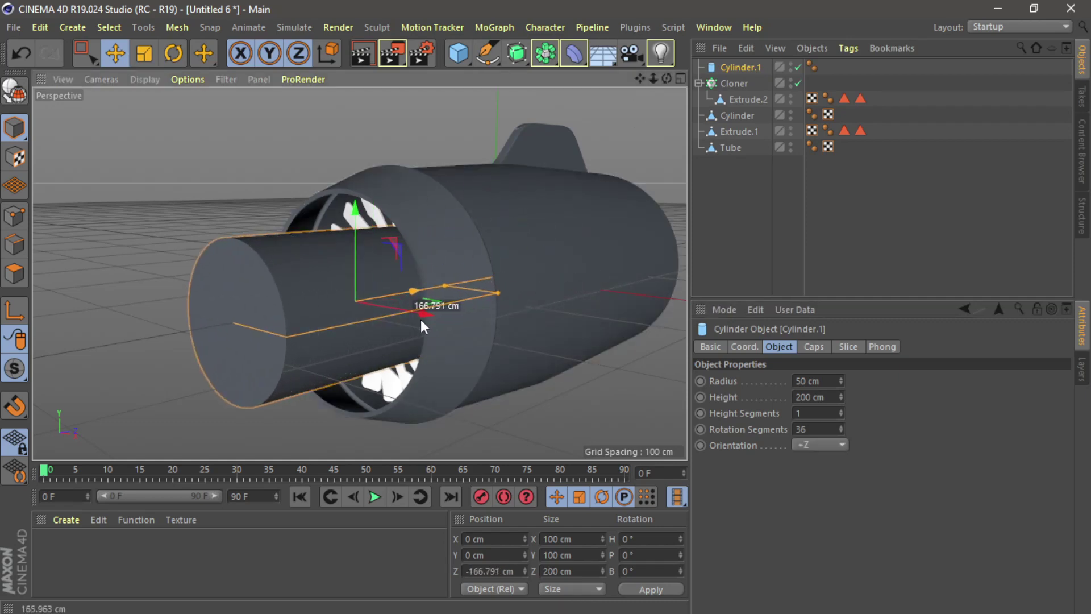
pyautogui.moveTo(496, 291); pyautogui.dragTo(475, 291)
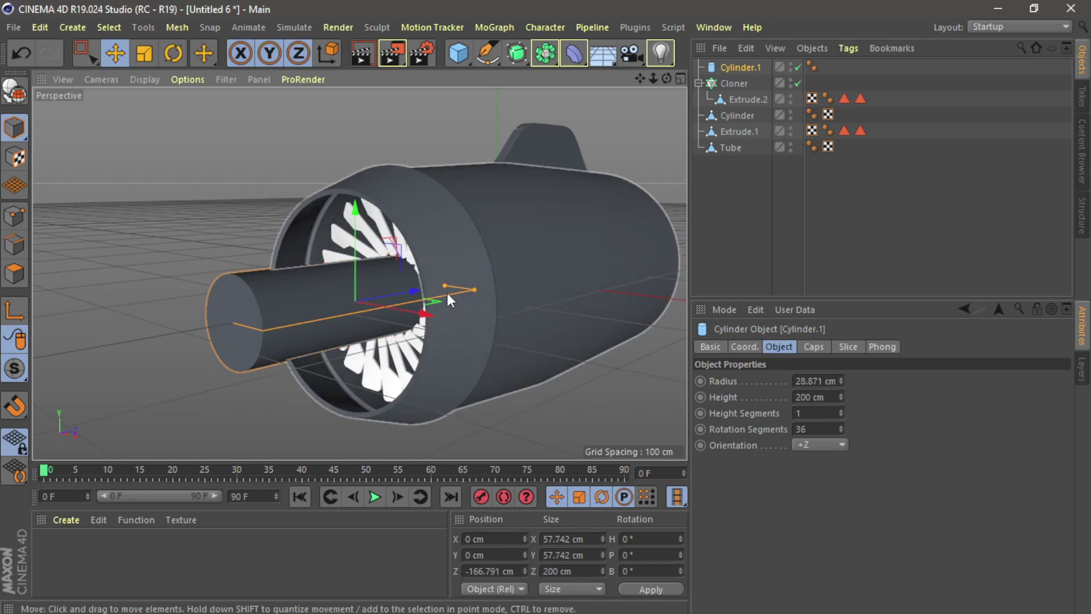
# Resize the new cylinder into a central fan hub about 64 cm in diameter and 54 cm long, positioned at about Z -116 cm.
pyautogui.moveTo(444, 285)
pyautogui.mouseDown()
pyautogui.moveTo(377, 302)
pyautogui.moveTo(447, 284)
pyautogui.mouseUp()
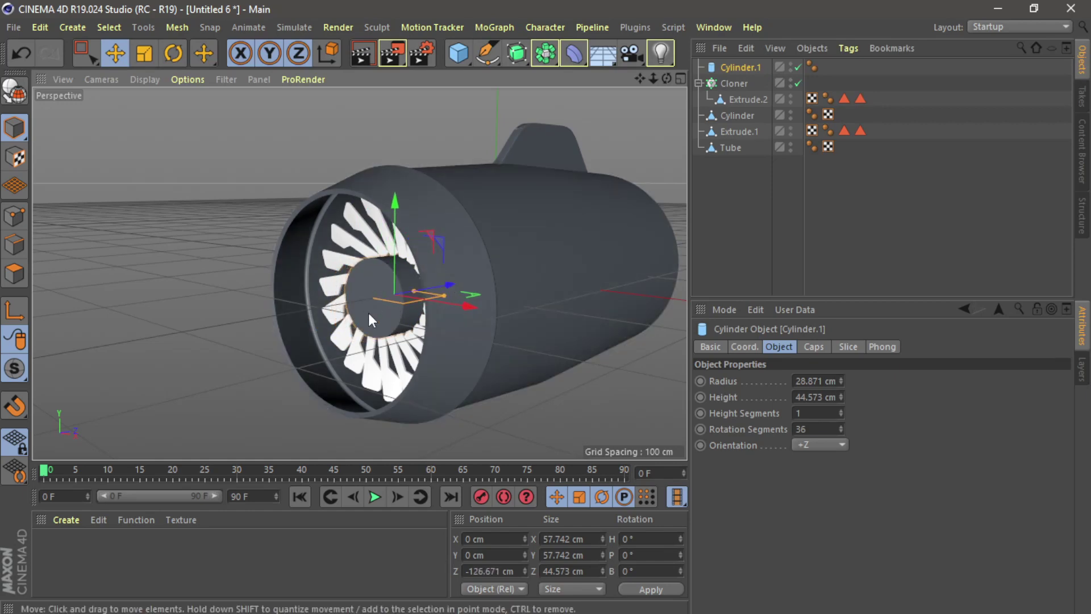
pyautogui.scroll(5, 368, 312)
pyautogui.moveTo(666, 78); pyautogui.dragTo(603, 83)
pyautogui.keyDown('alt'); pyautogui.moveTo(360, 273); pyautogui.dragTo(343, 258); pyautogui.keyUp('alt')
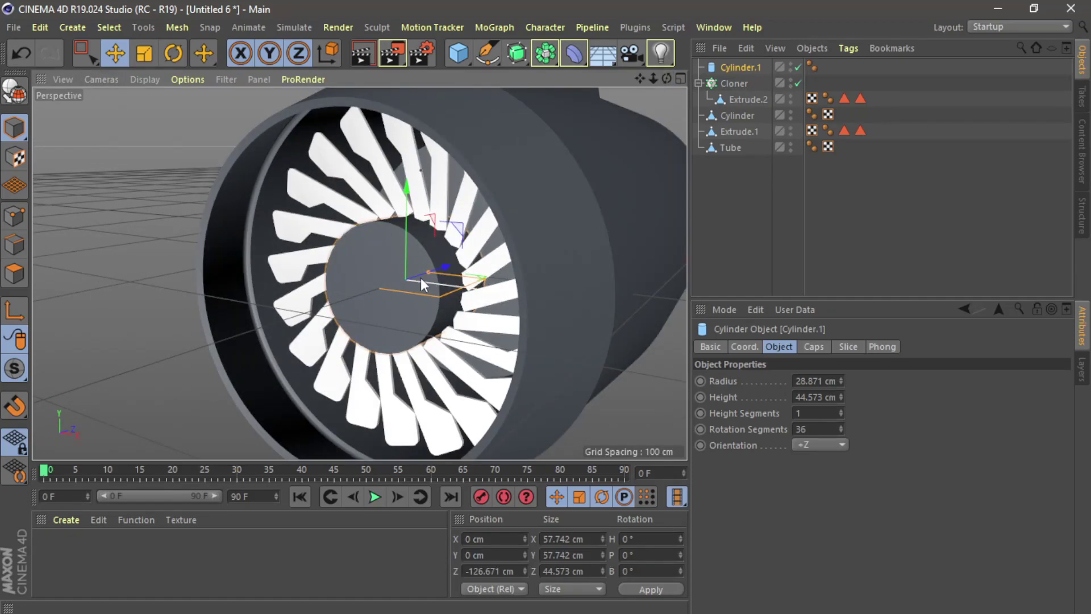
pyautogui.moveTo(428, 276); pyautogui.dragTo(456, 264)
# Make the hub cylinder editable and pull its front centre point forward to about Z -58 cm, forming a pointed nose cone.
pyautogui.click(17, 92)
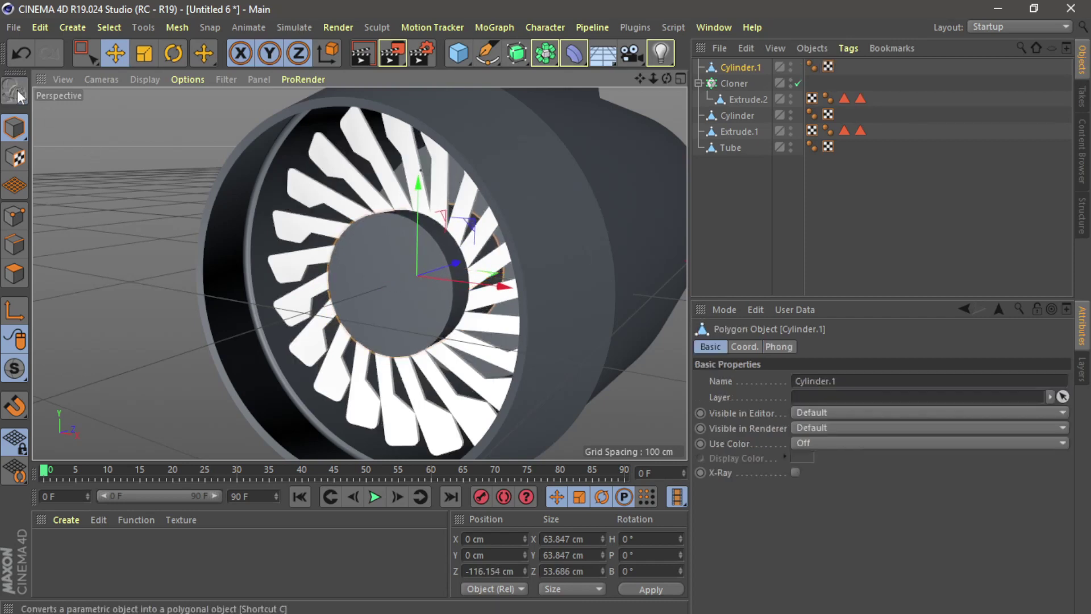
pyautogui.click(8, 218)
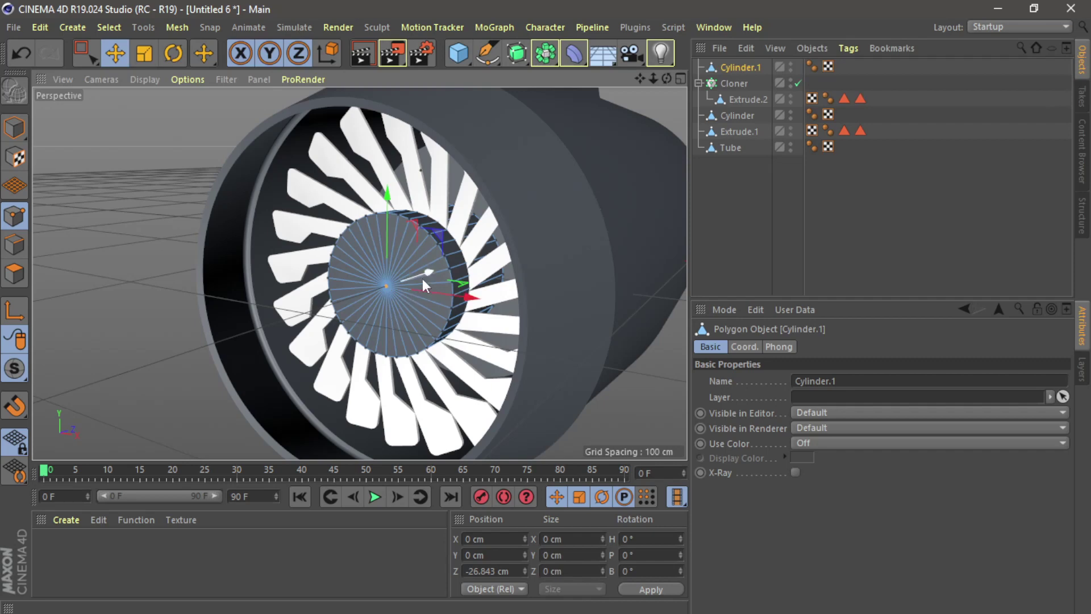
pyautogui.moveTo(428, 272); pyautogui.dragTo(393, 290)
pyautogui.moveTo(666, 79); pyautogui.dragTo(562, 92)
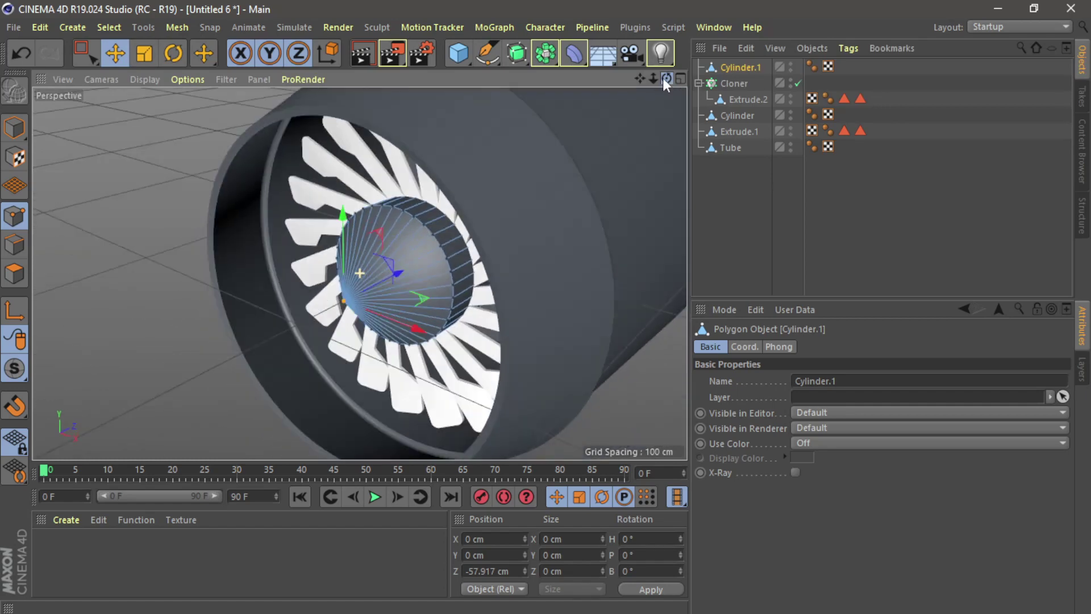
# Add a loop cut around the hub's nose cone at about 65% offset.
pyautogui.click(680, 78)
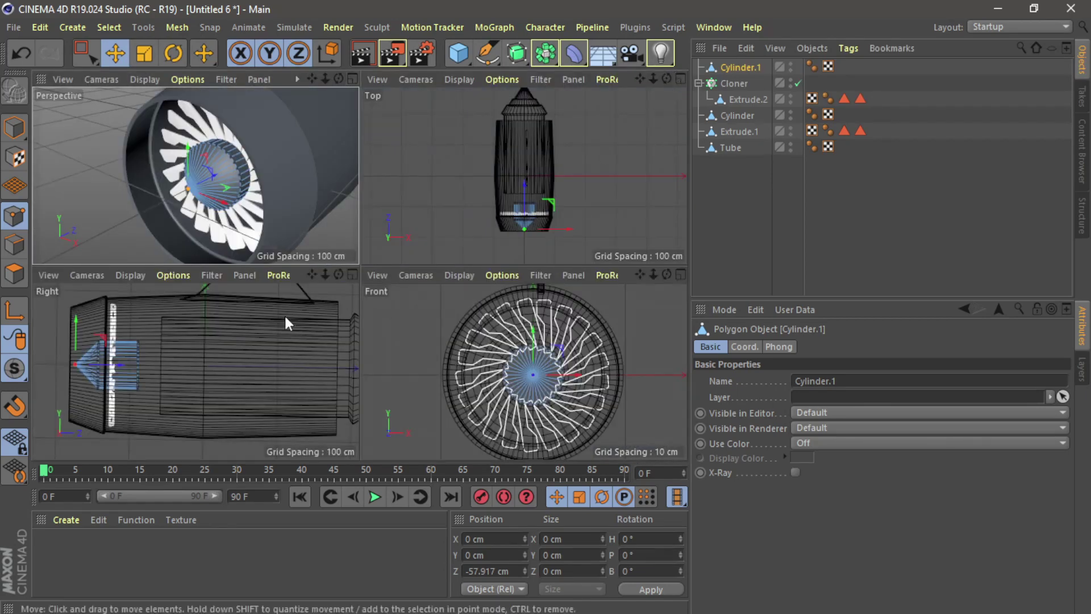
pyautogui.middleClick(356, 278)
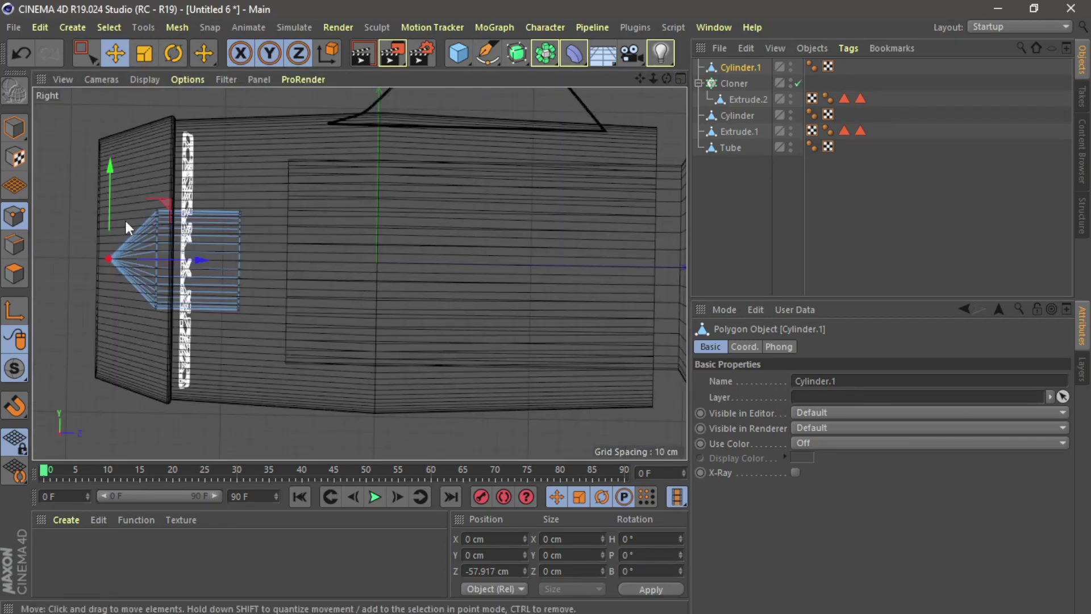
pyautogui.rightClick(74, 154)
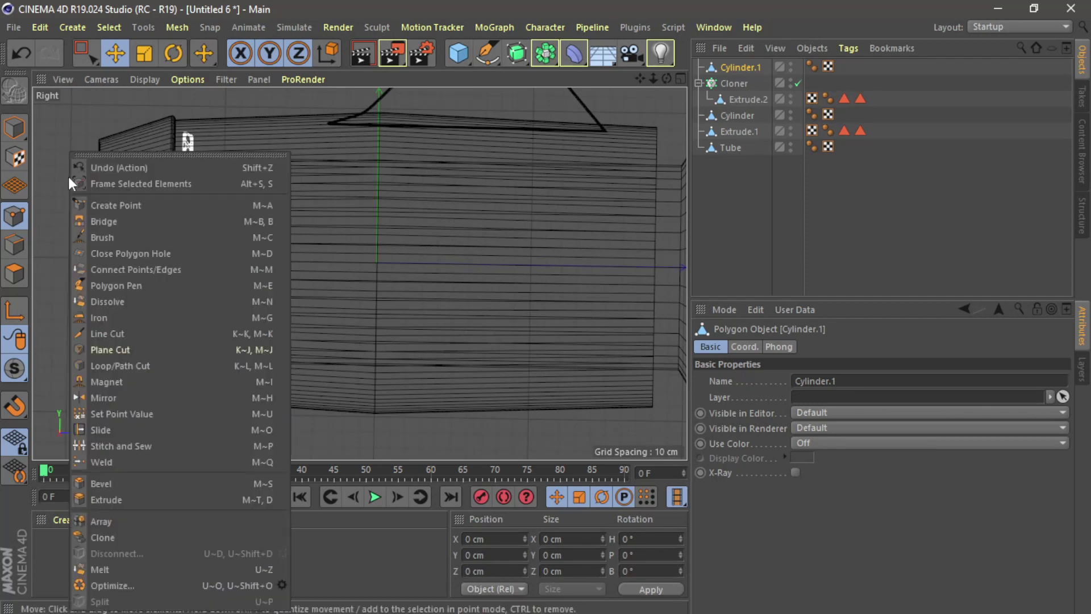
pyautogui.click(119, 368)
pyautogui.scroll(2, 81, 244)
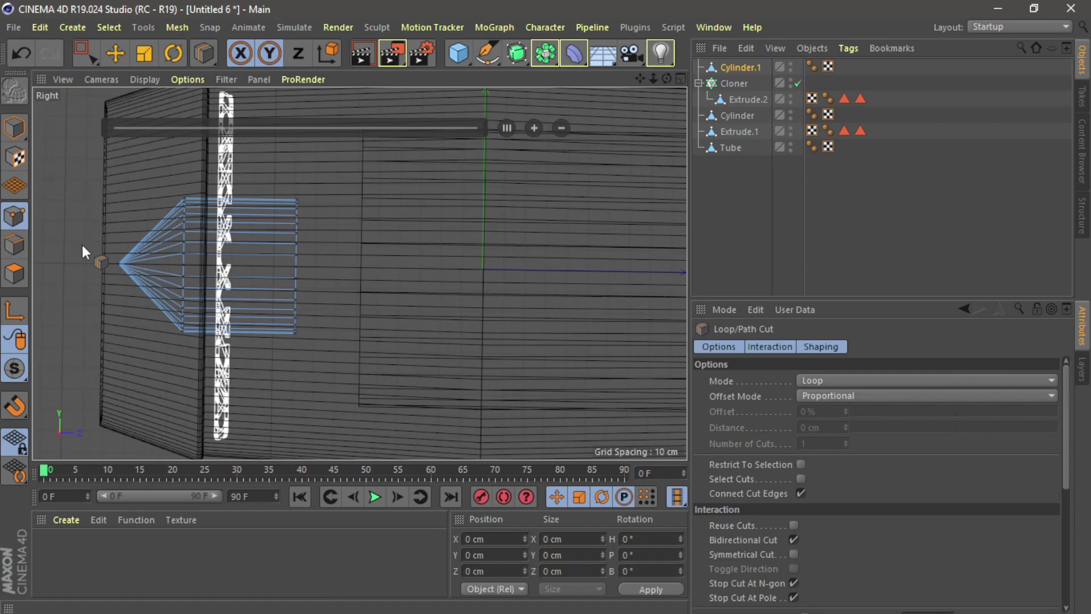
pyautogui.click(161, 300)
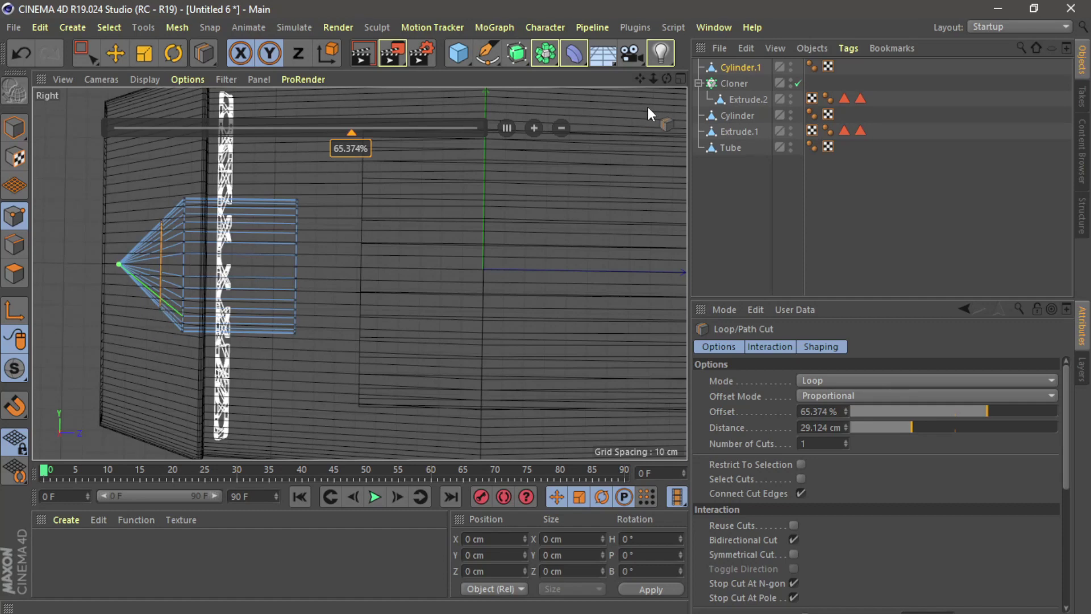
# Add a second loop cut between the first cut and the cone's base, at about 38% offset.
pyautogui.click(680, 79)
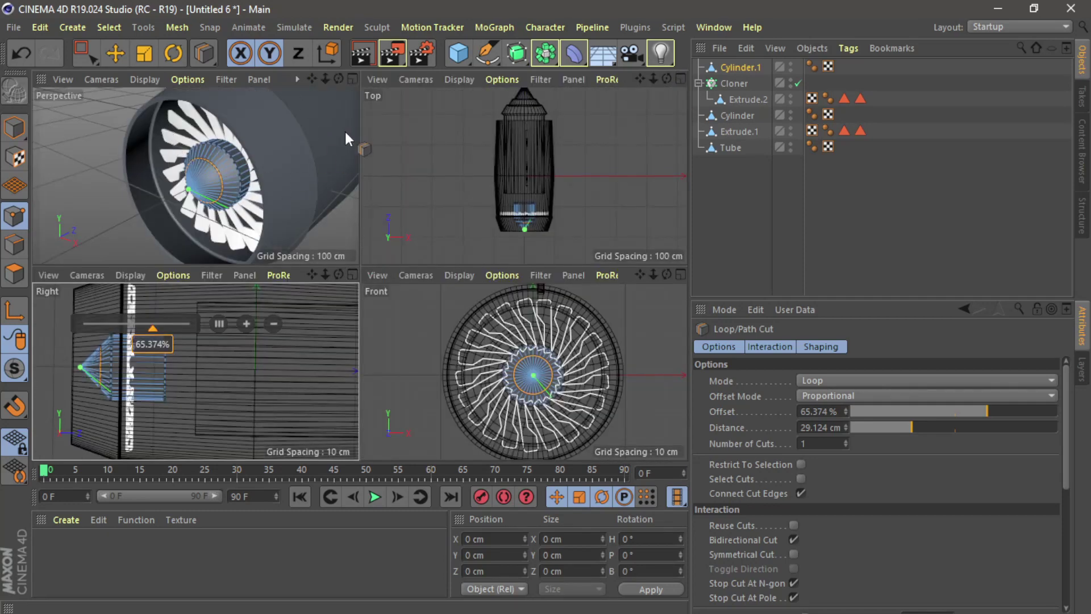
pyautogui.click(353, 80)
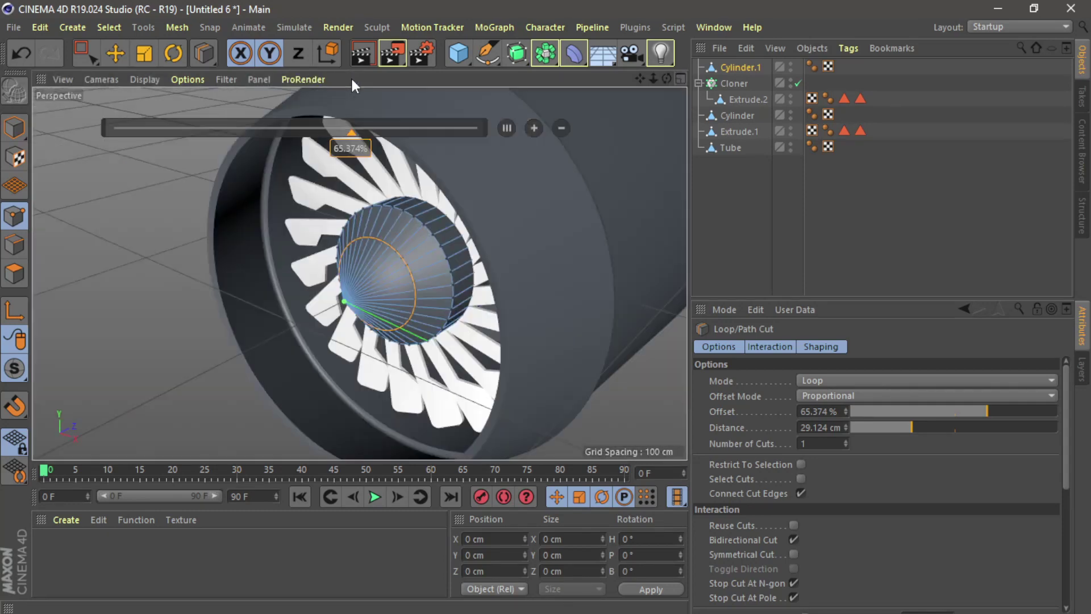
pyautogui.moveTo(666, 78); pyautogui.dragTo(625, 80)
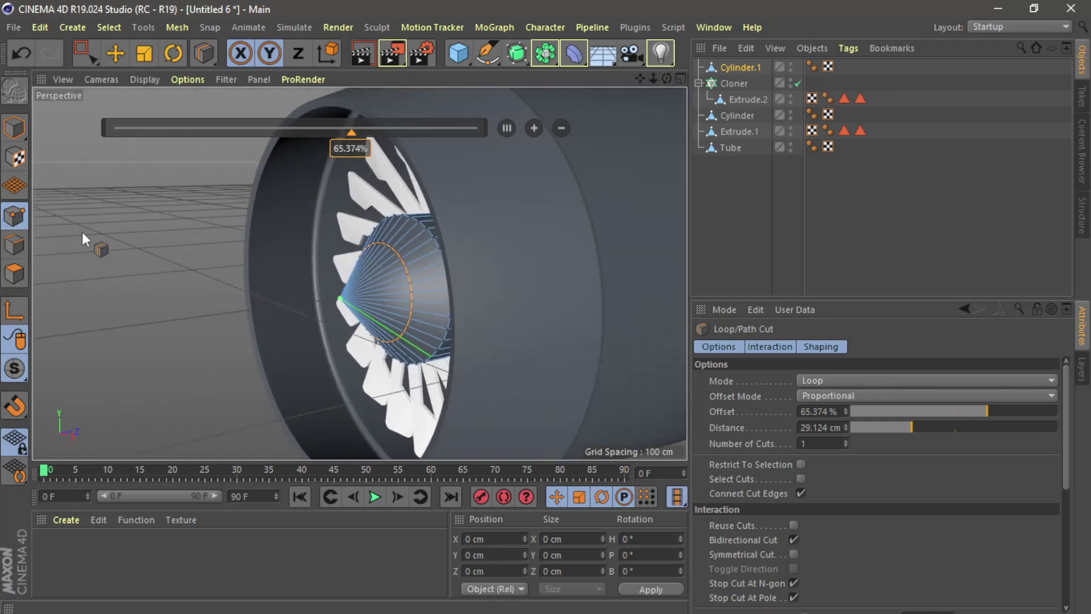
pyautogui.click(435, 331)
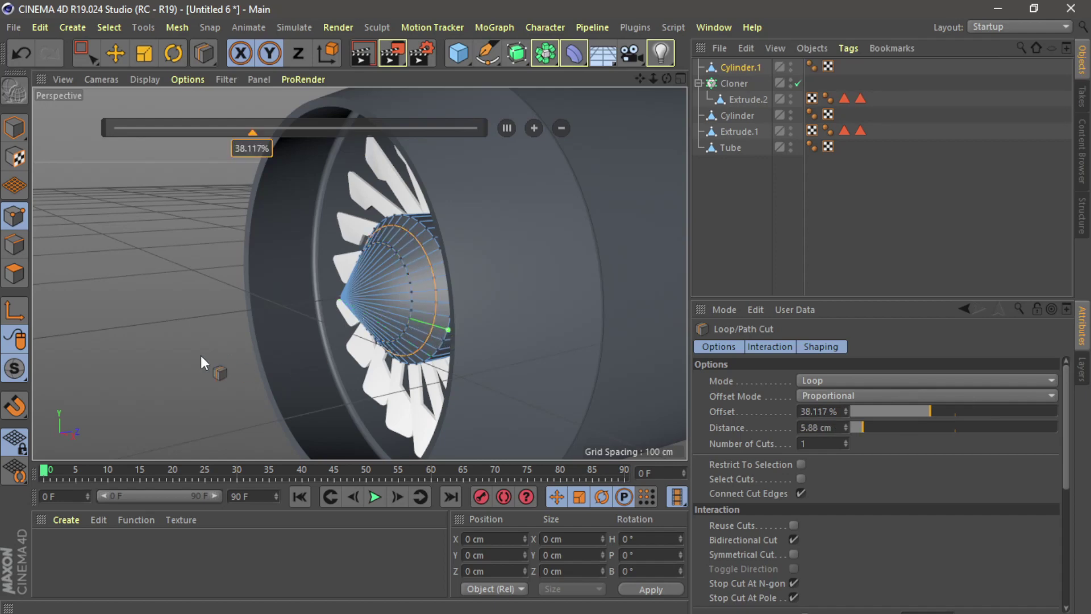
# Loop-select the polygon band between the two cuts on the nose cone and extrude it outward by 2.8 cm.
pyautogui.click(15, 273)
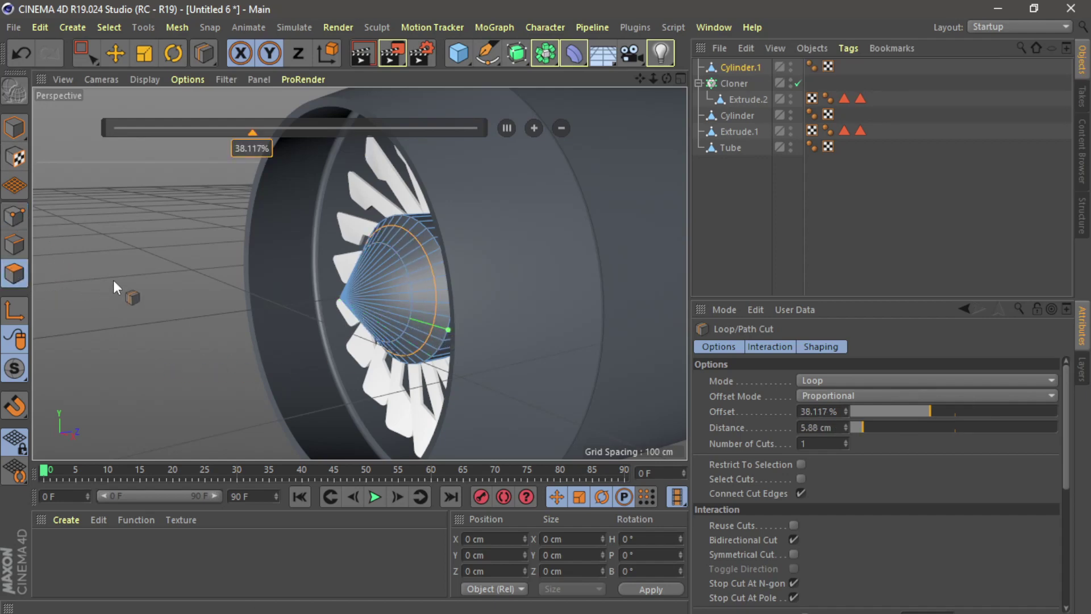
pyautogui.press('u')
pyautogui.press('l')
pyautogui.click(419, 289)
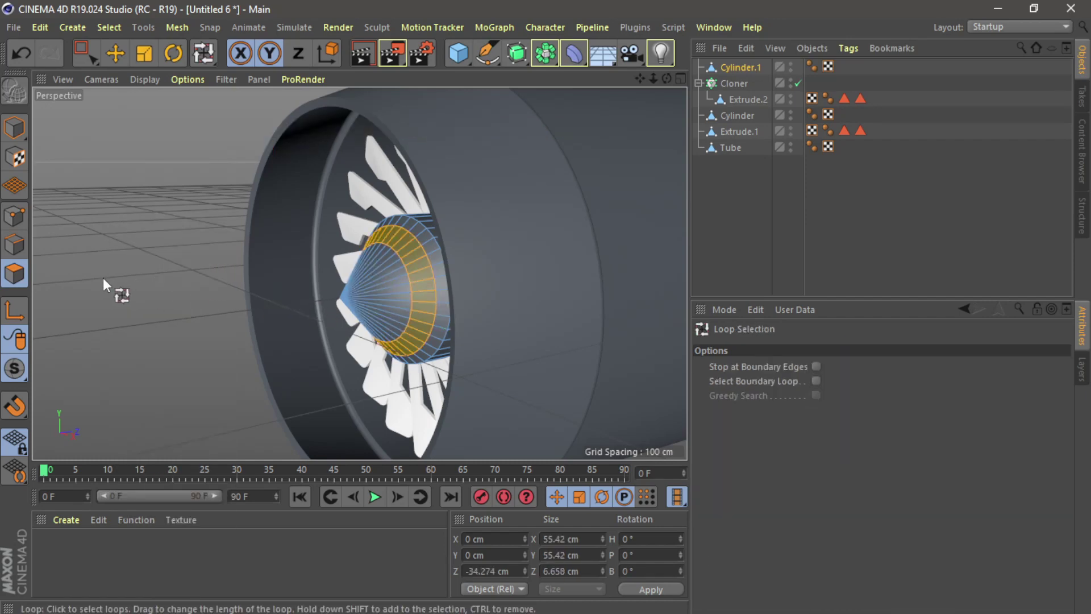
pyautogui.press('d')
pyautogui.moveTo(104, 277); pyautogui.dragTo(119, 278)
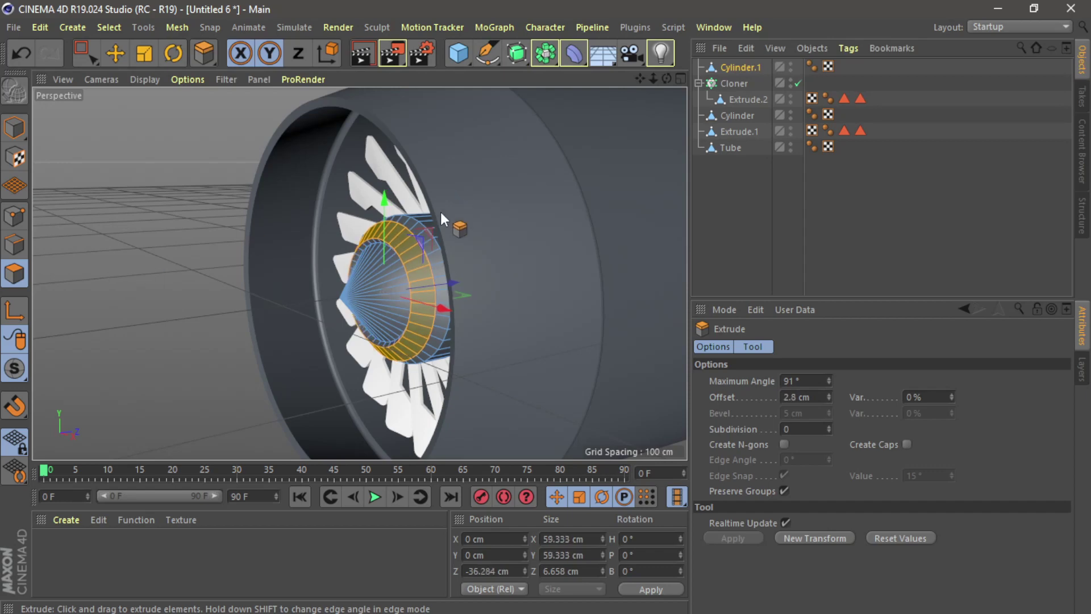
pyautogui.moveTo(666, 78); pyautogui.dragTo(591, 80)
pyautogui.press('e')
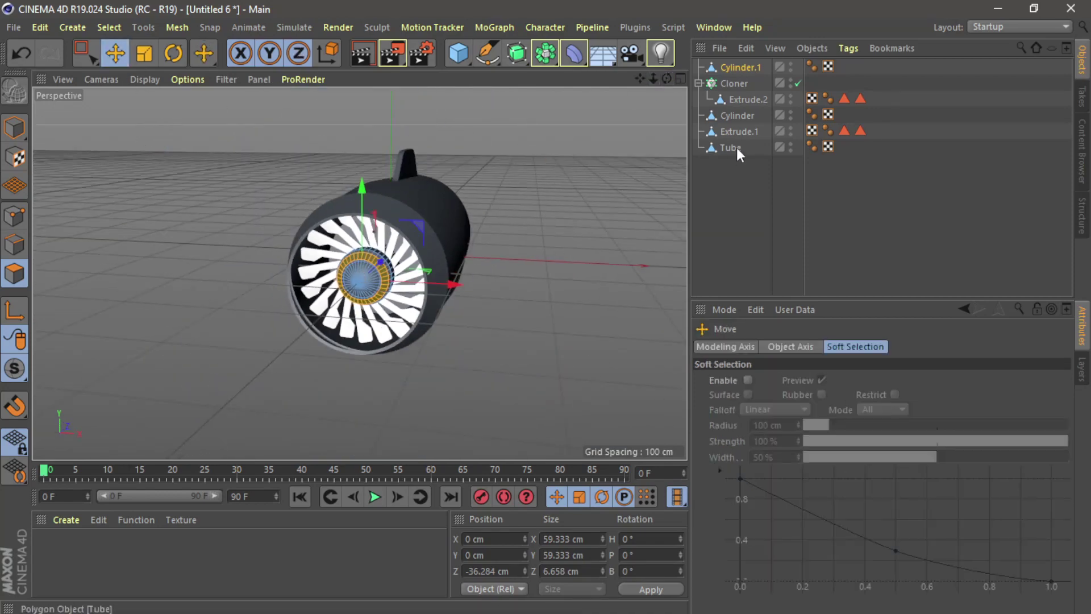
# Merge the Cloner and its Extrude.2 child into one polygon object with Connect Objects + Delete, and clear the selection in model mode.
pyautogui.click(731, 86)
pyautogui.click(738, 100)
pyautogui.click(733, 84)
pyautogui.click(740, 99)
pyautogui.click(736, 84)
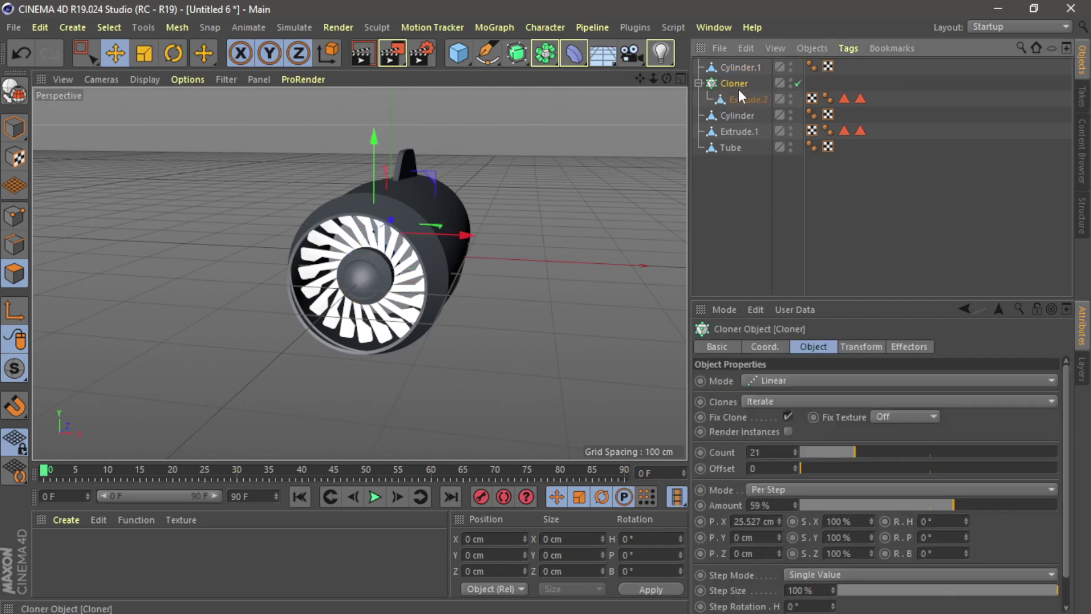
pyautogui.keyDown('ctrl'); pyautogui.click(741, 97); pyautogui.keyUp('ctrl')
pyautogui.rightClick(741, 97)
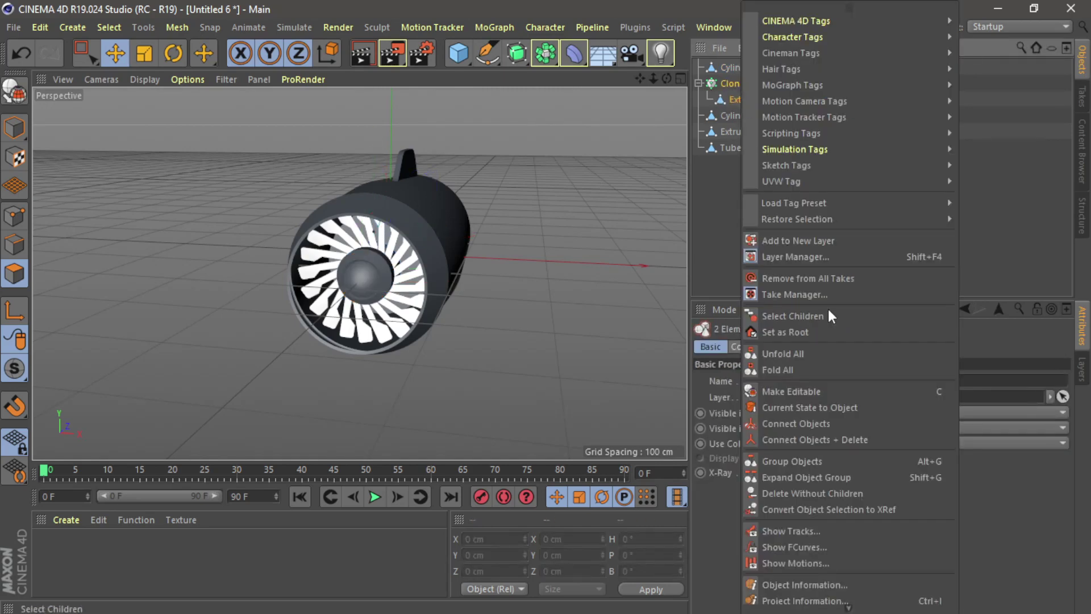
pyautogui.click(861, 441)
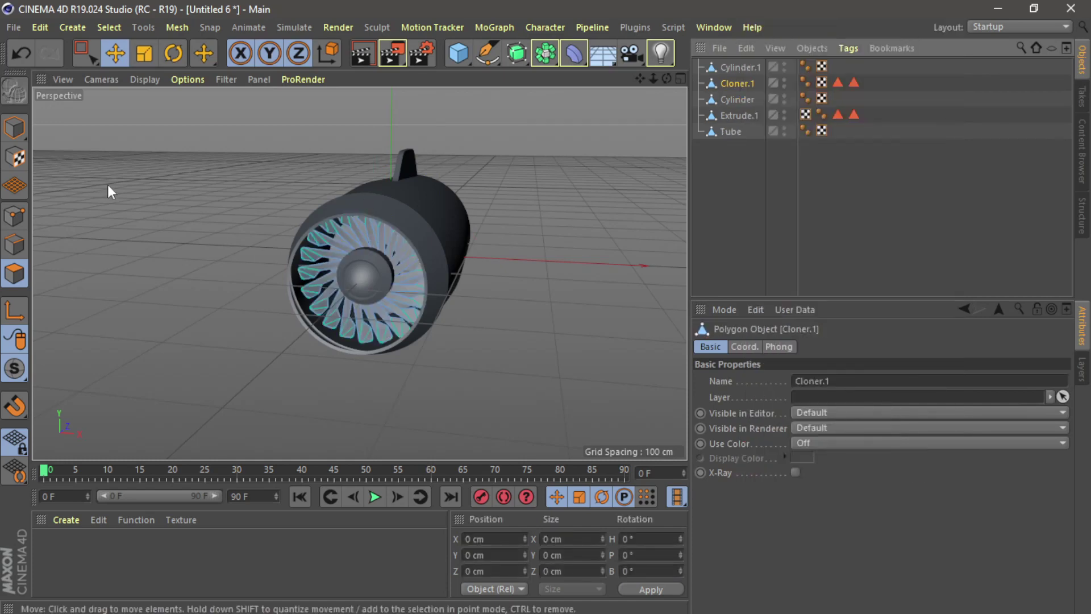
pyautogui.click(14, 128)
pyautogui.click(666, 100)
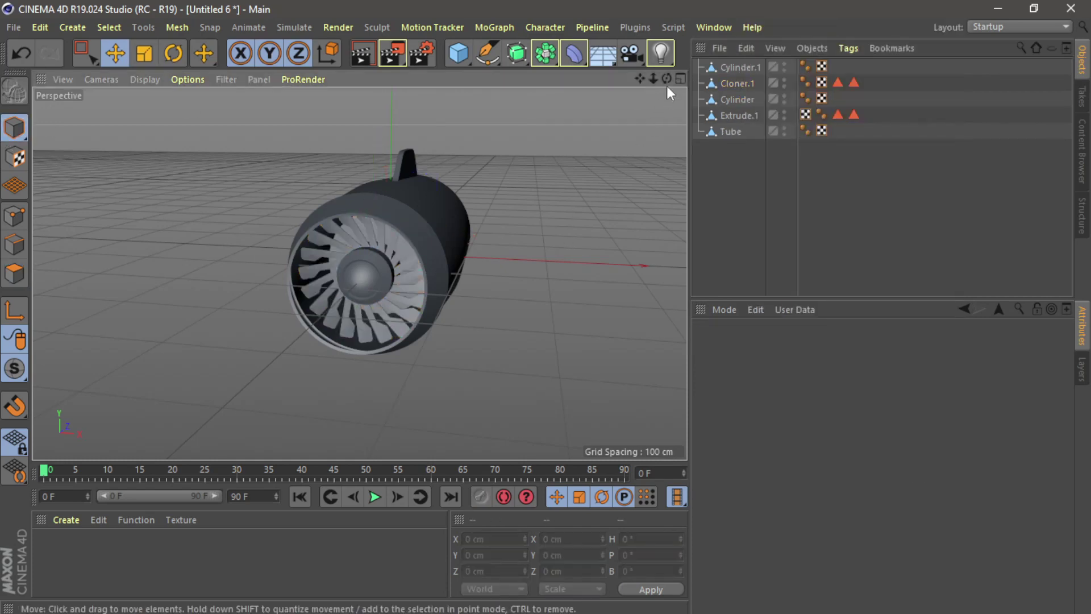
# Select the middle ring of points on the Tube and move it backward to about Z 18 cm.
pyautogui.moveTo(667, 79); pyautogui.dragTo(511, 127)
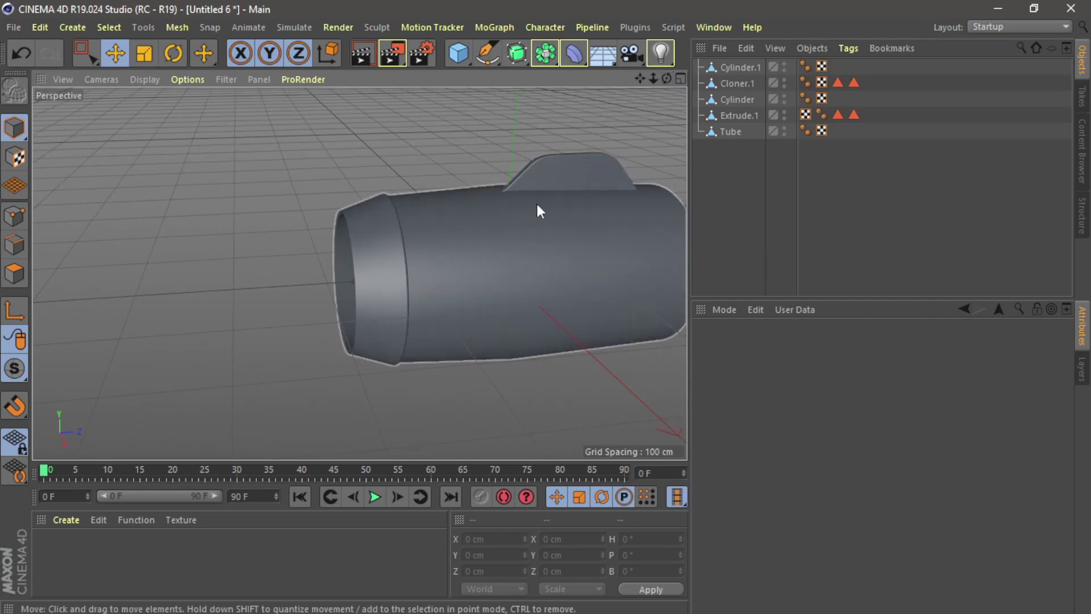
pyautogui.click(14, 216)
pyautogui.click(731, 136)
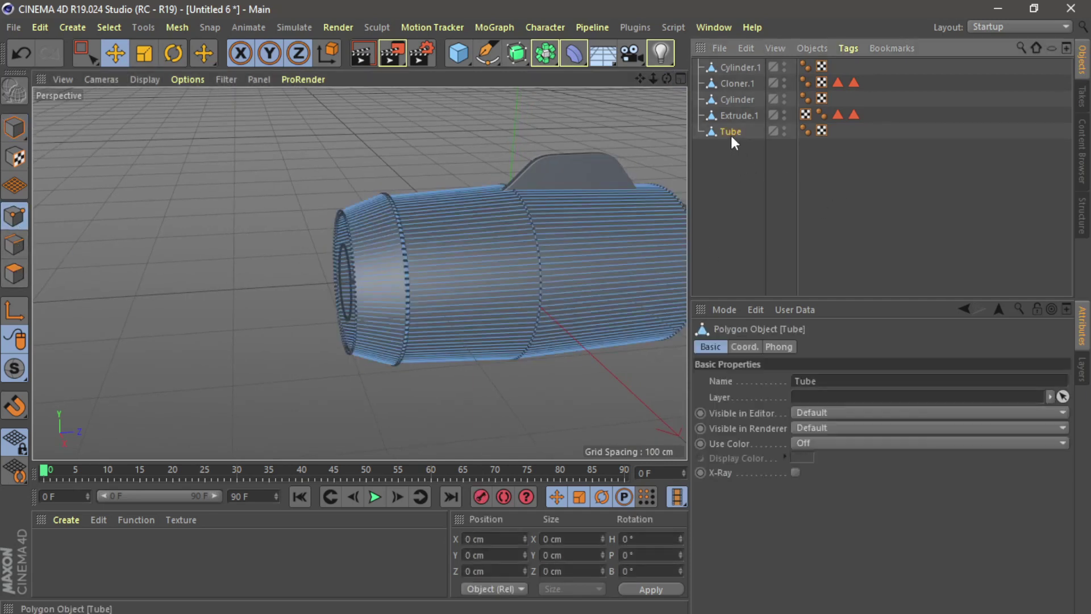
pyautogui.click(14, 245)
pyautogui.click(19, 215)
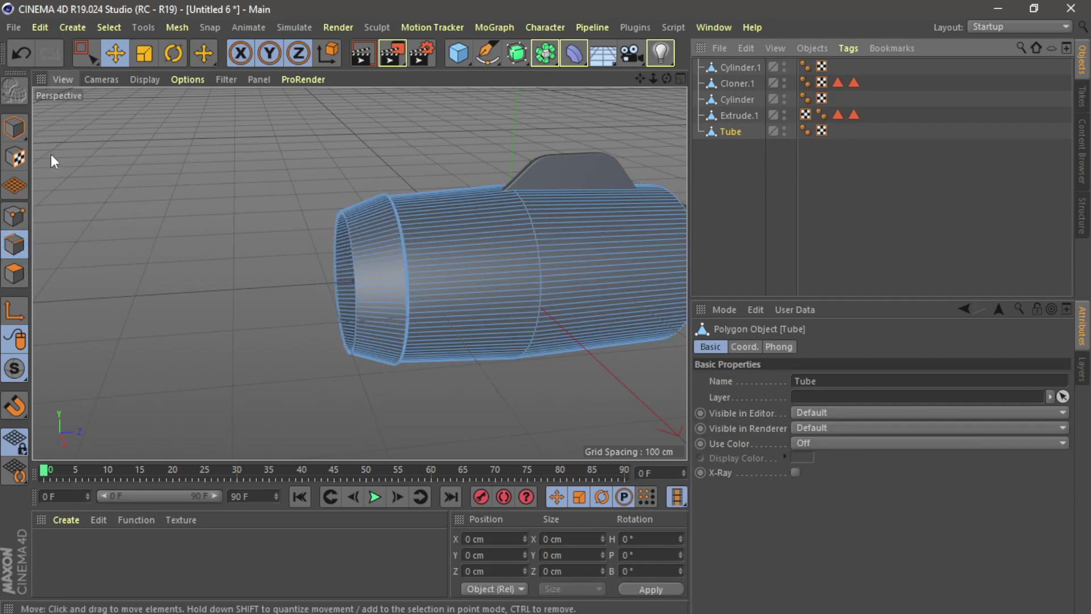
pyautogui.click(83, 54)
pyautogui.moveTo(441, 133); pyautogui.dragTo(579, 423)
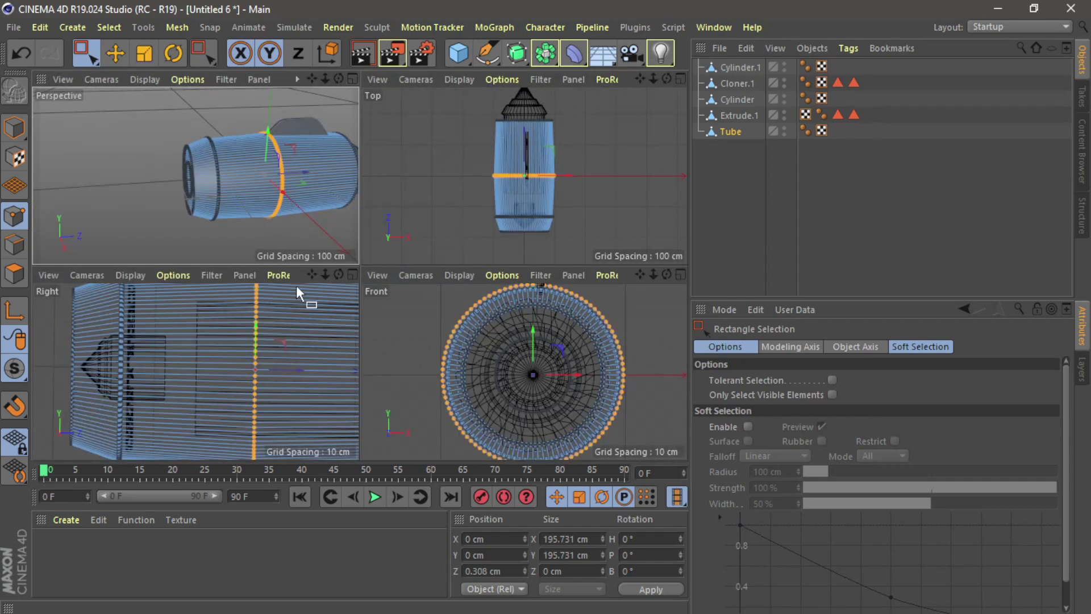
pyautogui.middleClick(350, 276)
pyautogui.scroll(-5, 501, 117)
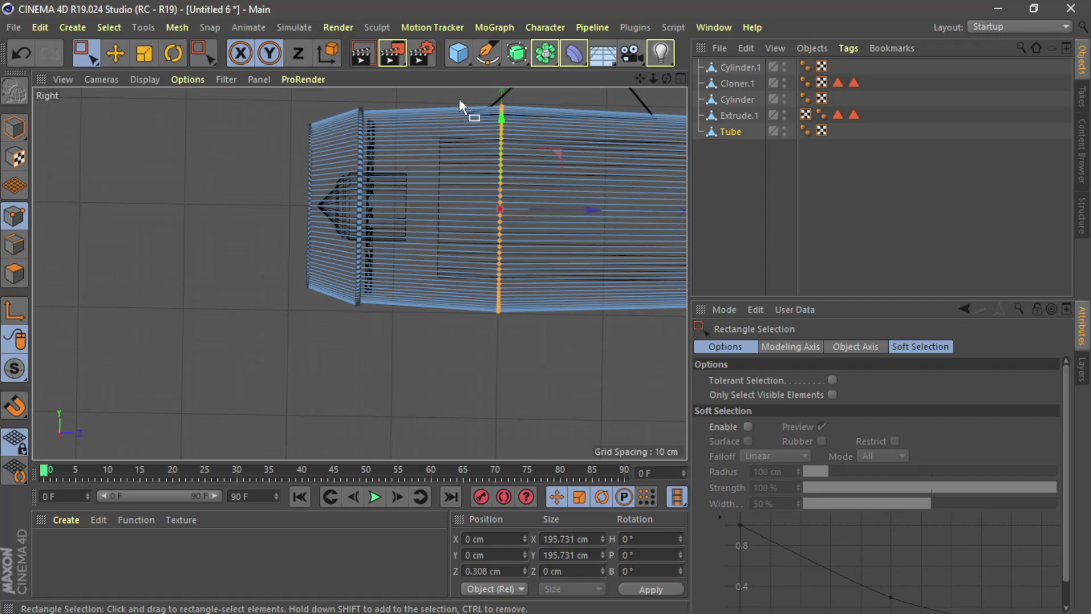
pyautogui.moveTo(640, 77); pyautogui.dragTo(360, 274)
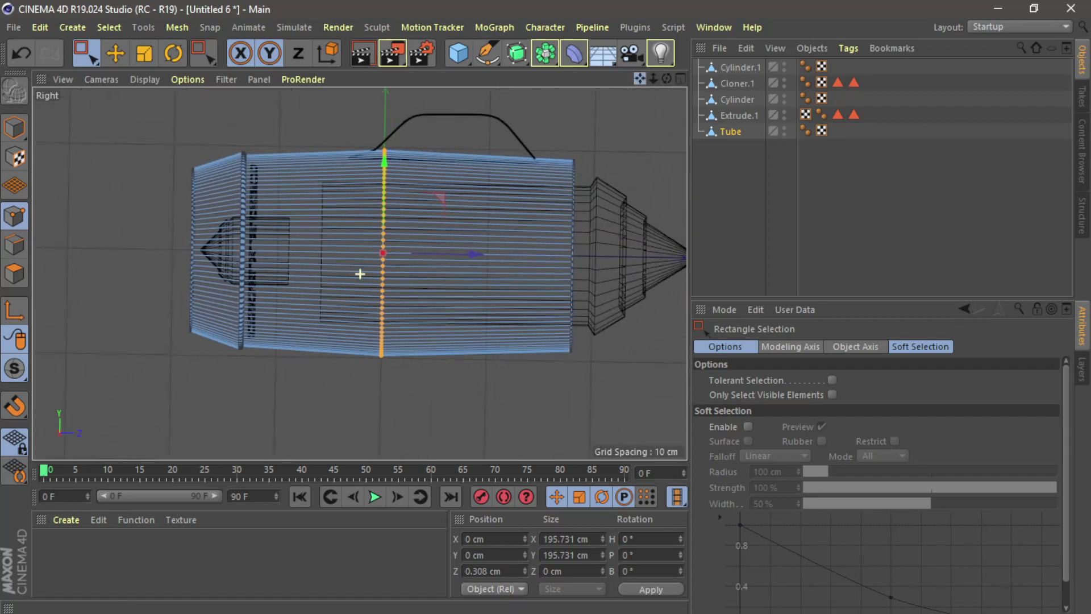
pyautogui.moveTo(471, 252); pyautogui.dragTo(491, 255)
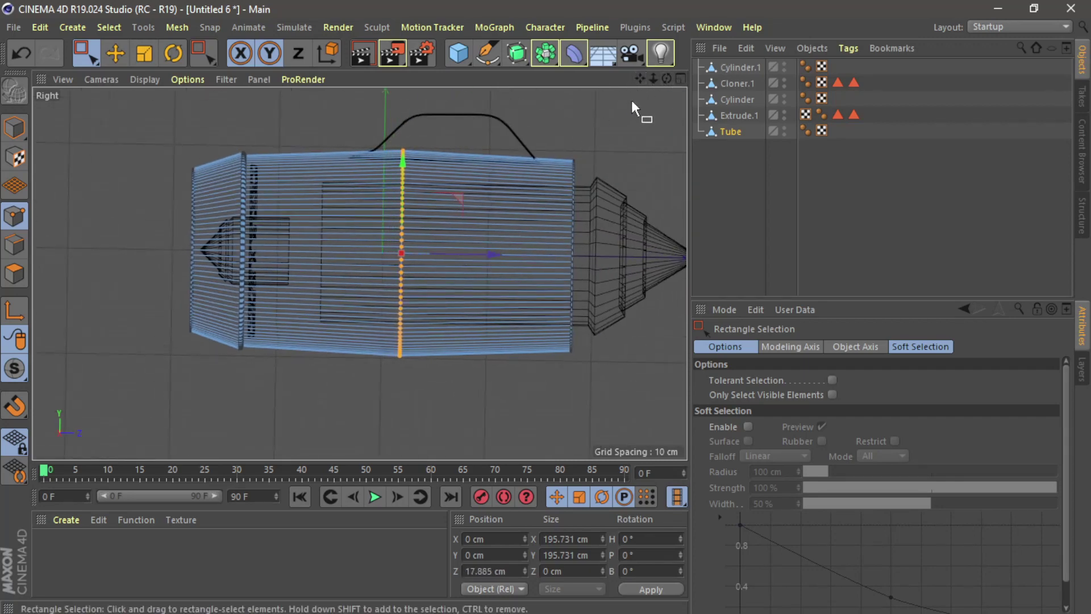
# Scale the Tube's middle point ring up to about 207 cm in diameter.
pyautogui.moveTo(639, 78); pyautogui.dragTo(360, 273)
pyautogui.click(145, 53)
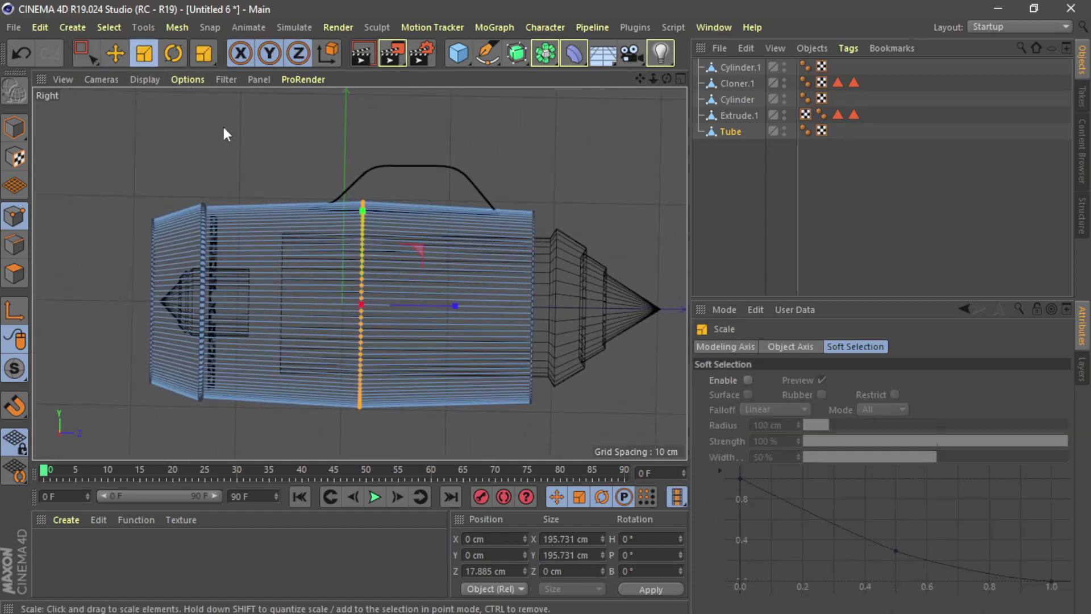
pyautogui.moveTo(223, 127); pyautogui.dragTo(232, 90)
# Select the Tube's rear ring of points and scale it down to about 154 cm in diameter.
pyautogui.click(89, 56)
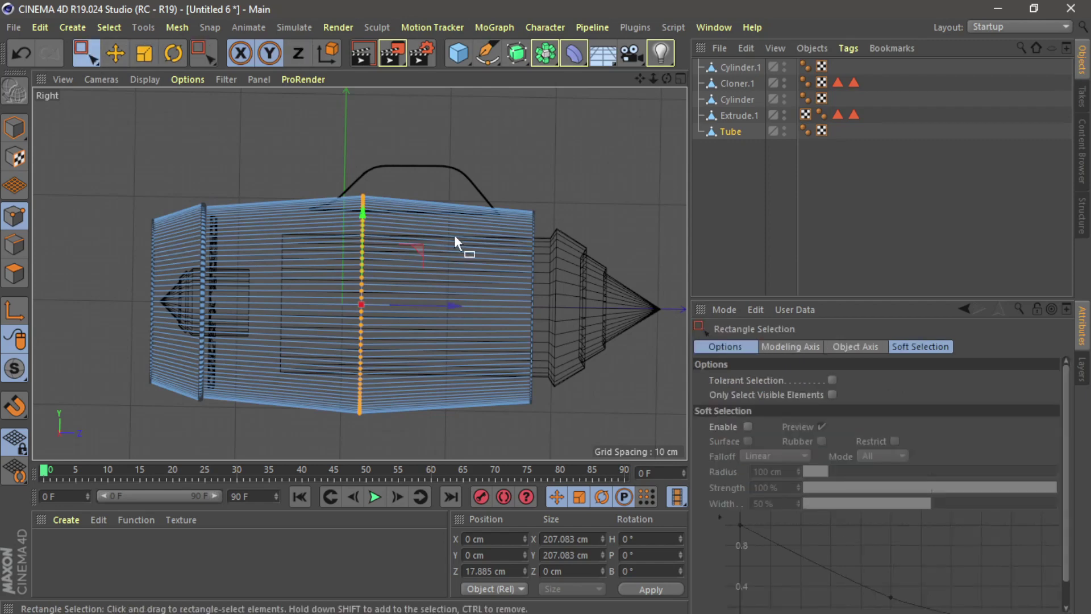
pyautogui.moveTo(488, 183); pyautogui.dragTo(546, 427)
pyautogui.click(145, 54)
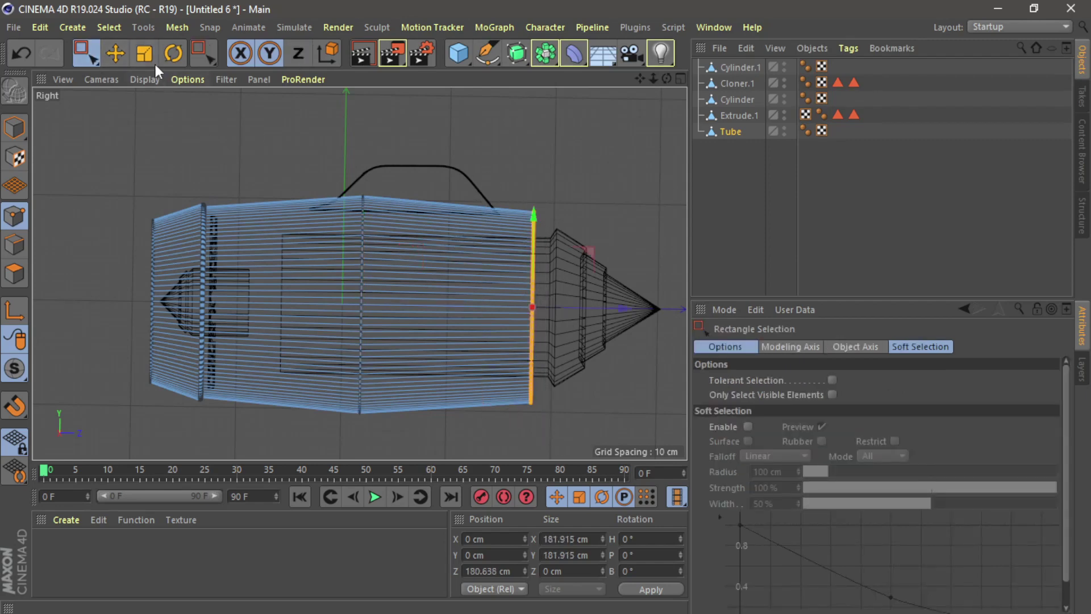
pyautogui.moveTo(512, 139); pyautogui.dragTo(498, 194)
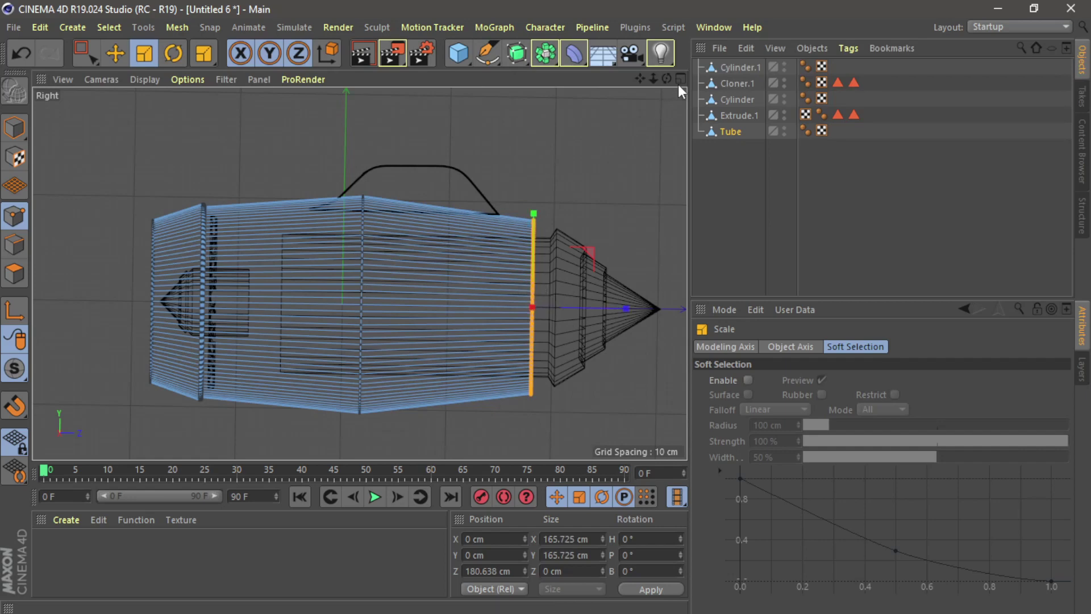
pyautogui.moveTo(589, 125); pyautogui.dragTo(574, 158)
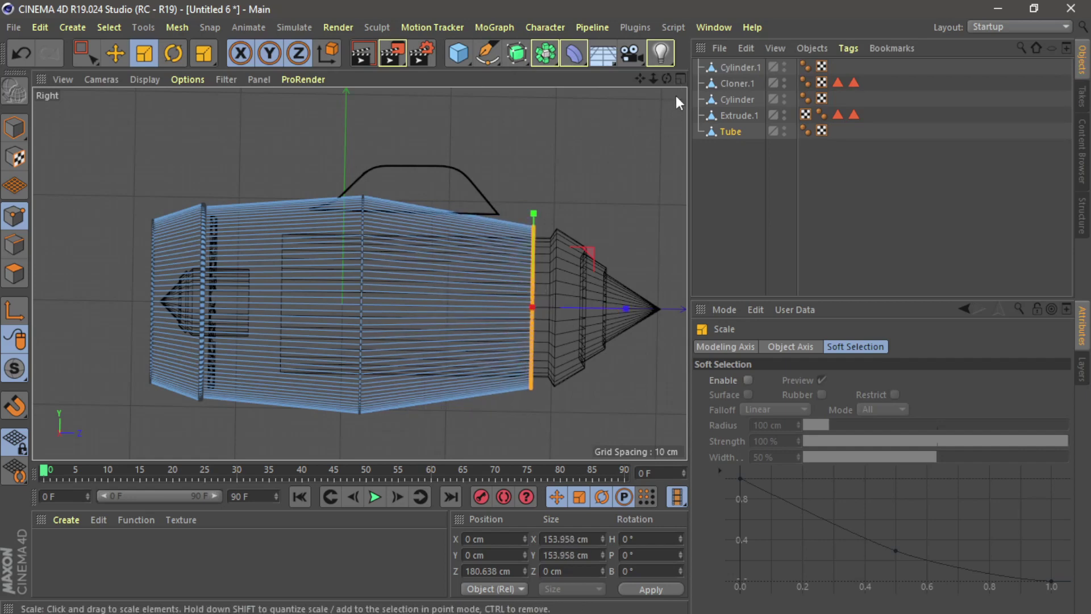
pyautogui.click(681, 80)
pyautogui.click(351, 78)
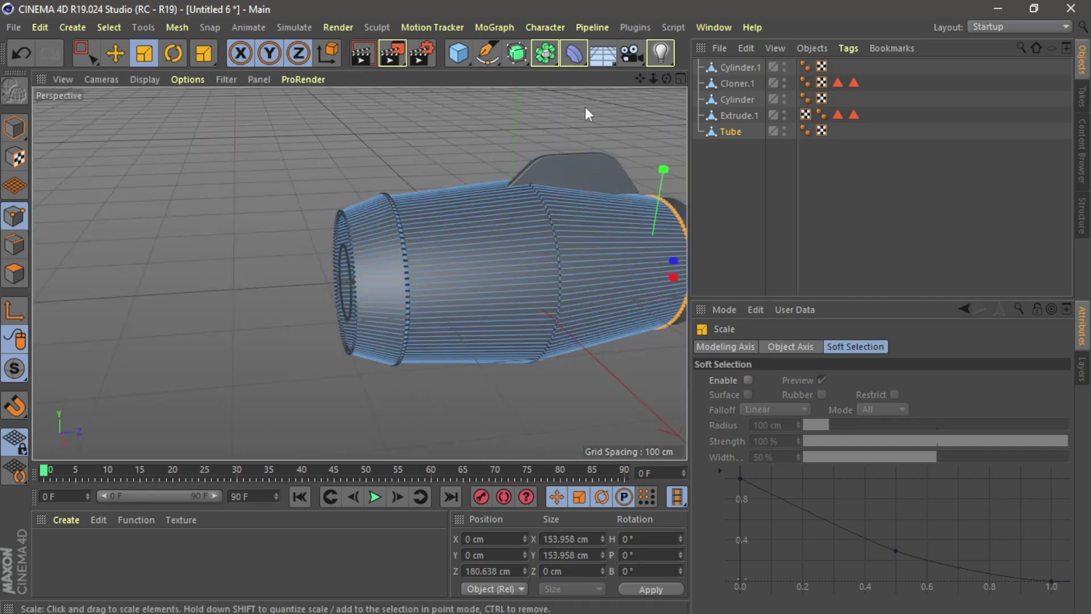
# Select the engine's rear exhaust cone in model mode and move it backward to about Z 76 cm.
pyautogui.moveTo(652, 80); pyautogui.dragTo(551, 88)
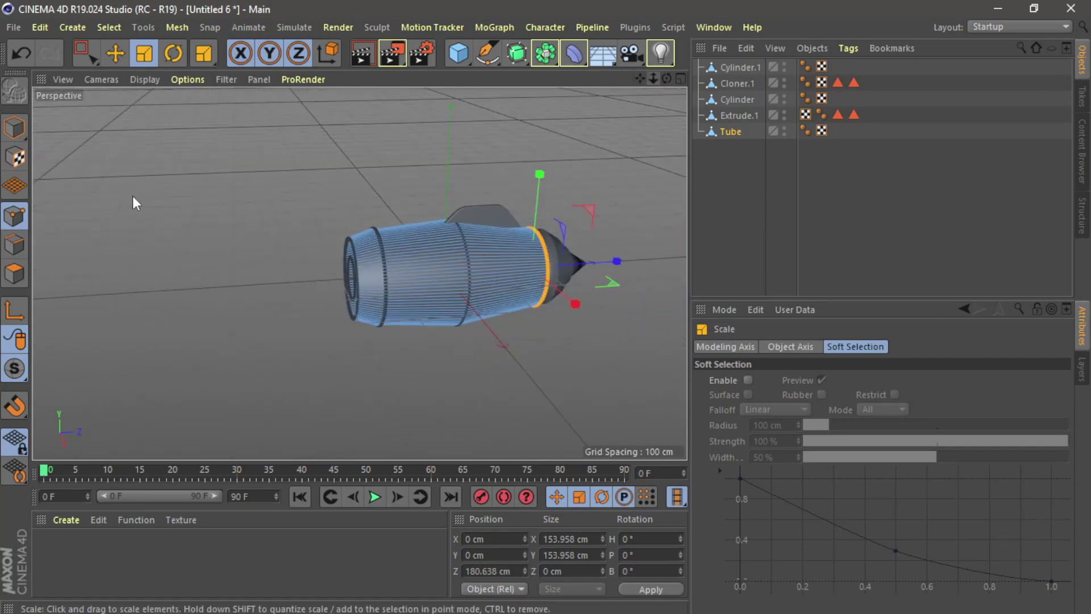
pyautogui.click(17, 134)
pyautogui.click(100, 155)
pyautogui.moveTo(666, 80); pyautogui.dragTo(552, 71)
pyautogui.moveTo(359, 273); pyautogui.dragTo(360, 270)
pyautogui.click(603, 296)
pyautogui.moveTo(401, 158); pyautogui.dragTo(383, 248)
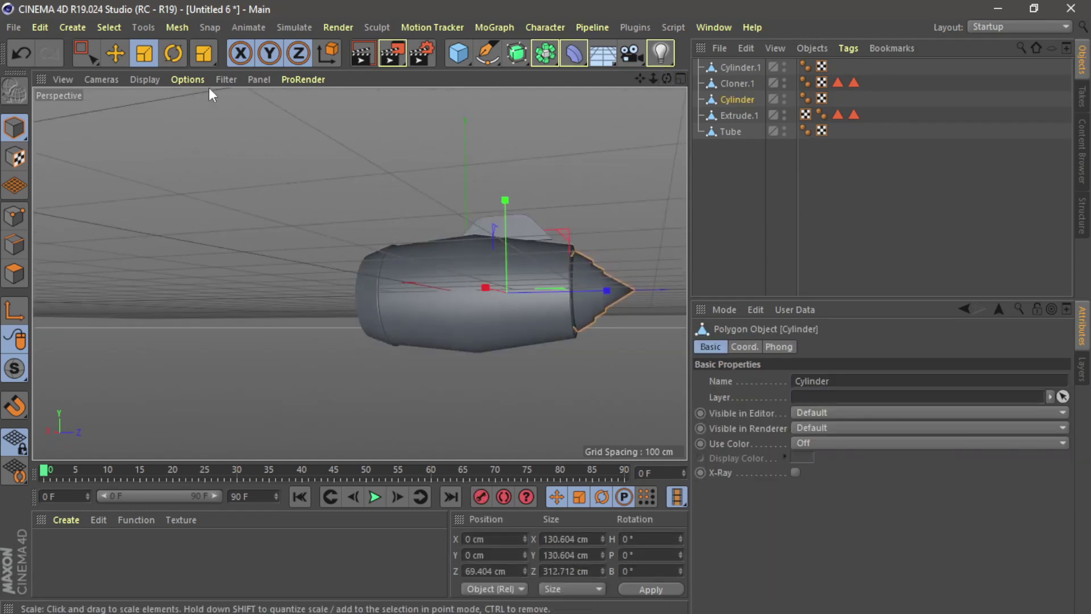
pyautogui.click(115, 53)
pyautogui.moveTo(601, 291); pyautogui.dragTo(605, 291)
pyautogui.moveTo(666, 78); pyautogui.dragTo(359, 272)
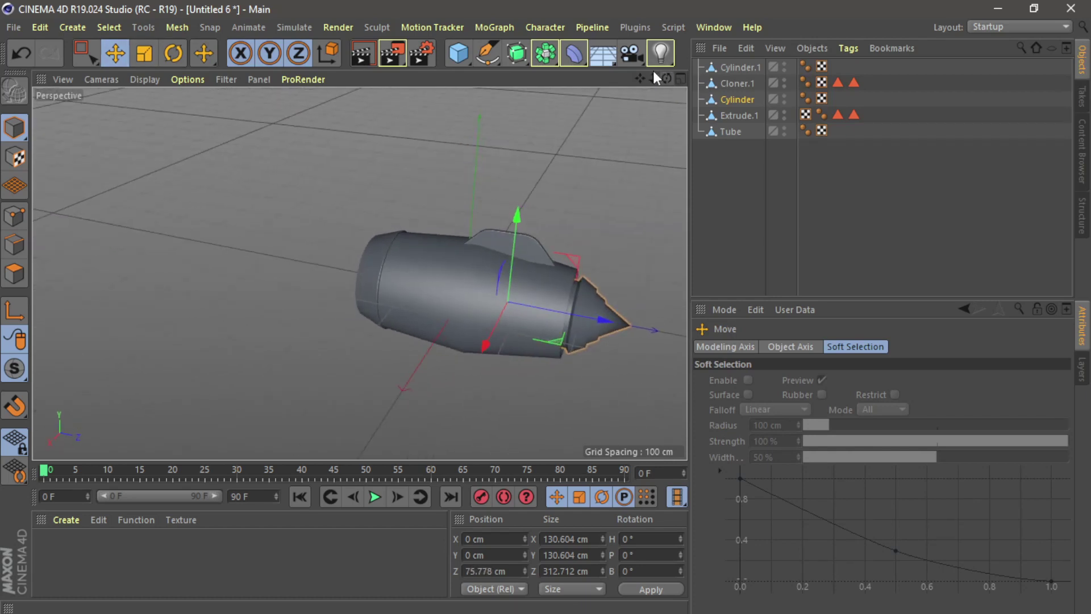
pyautogui.moveTo(639, 78); pyautogui.dragTo(359, 273)
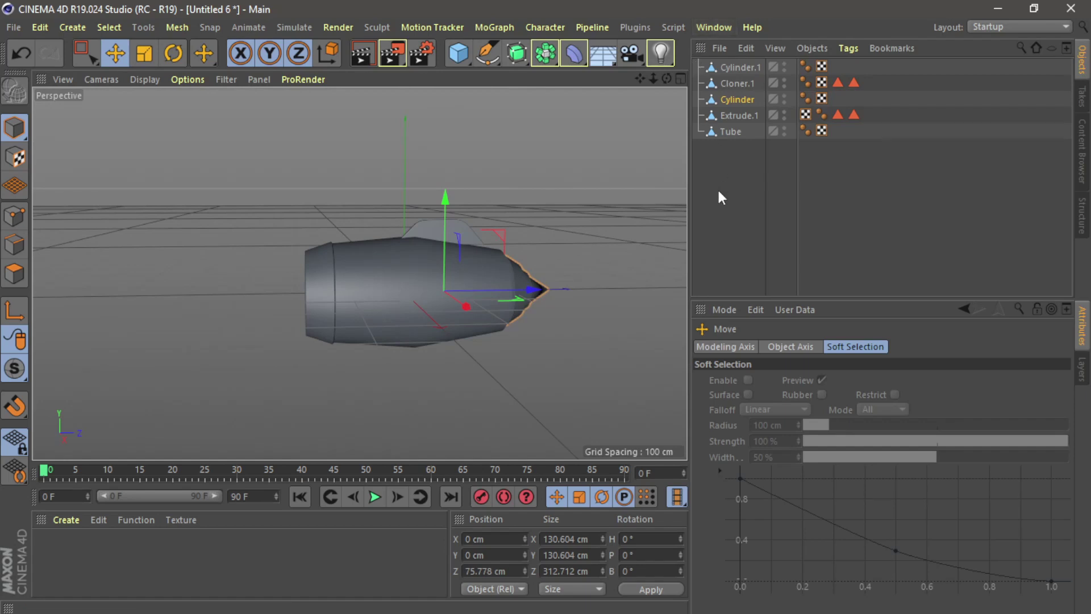
# Group all five engine parts under one null and copy the group.
pyautogui.moveTo(716, 191); pyautogui.dragTo(752, 60)
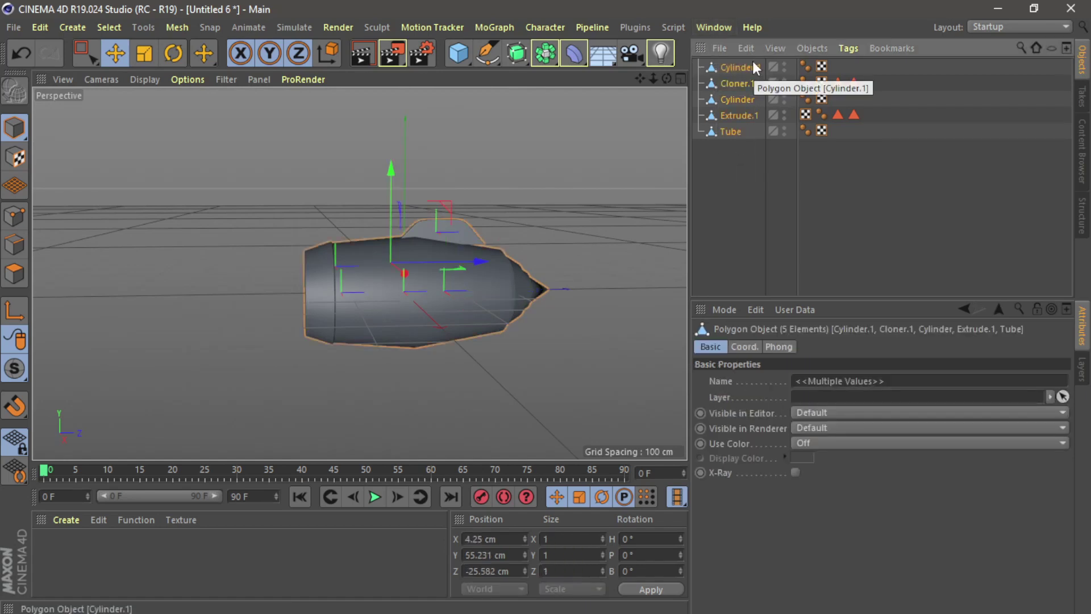
pyautogui.hotkey('alt', 'g')
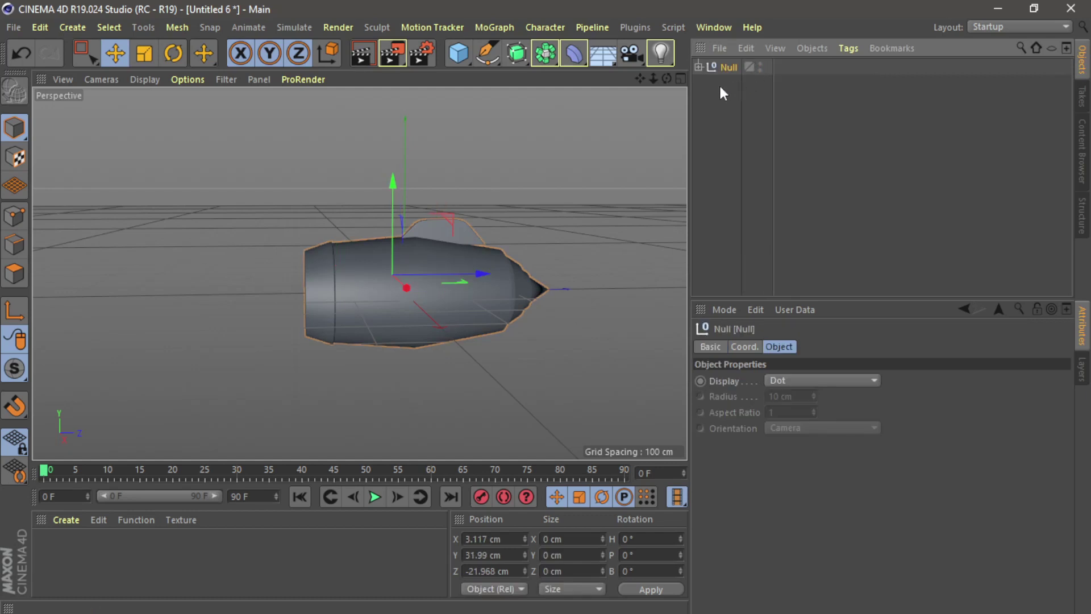
pyautogui.click(745, 47)
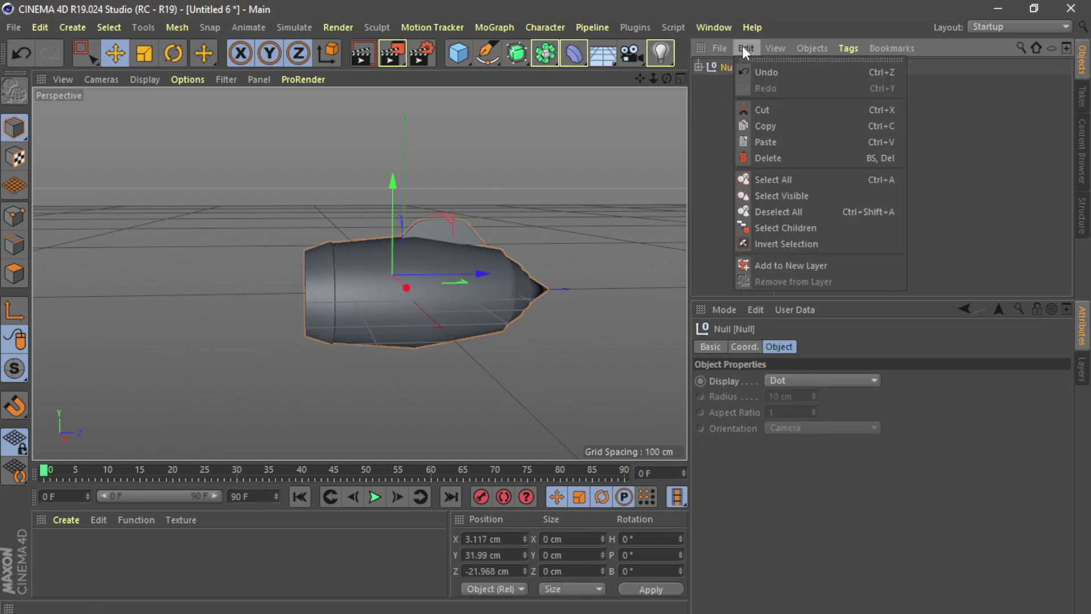
pyautogui.click(797, 118)
# Switch to the JUMBO JET TUTORIAL.c4d project, paste the copied engine group into it and save the project.
pyautogui.click(717, 26)
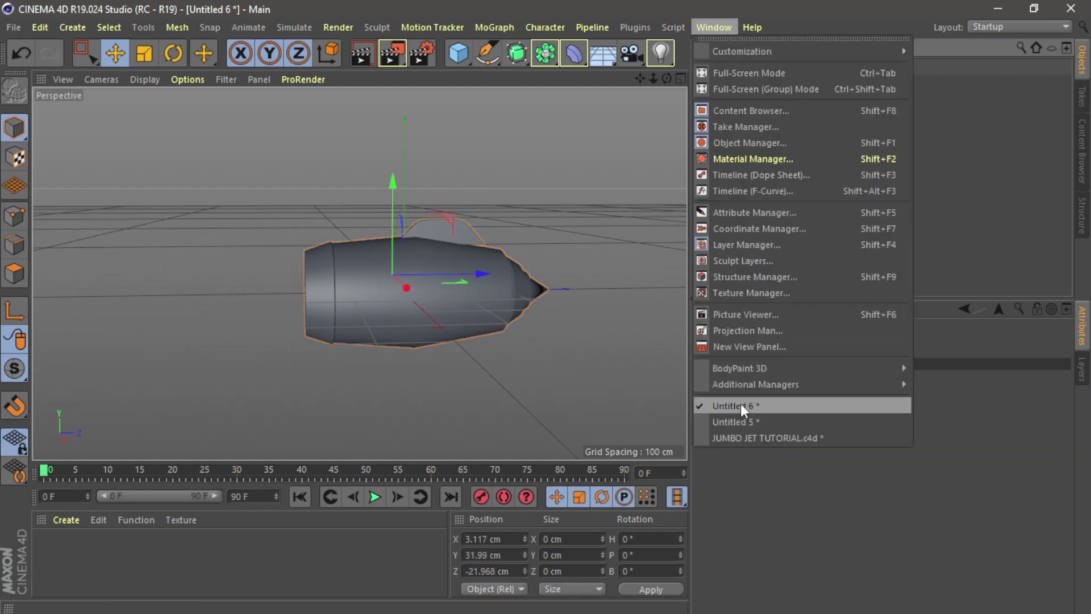
pyautogui.click(751, 437)
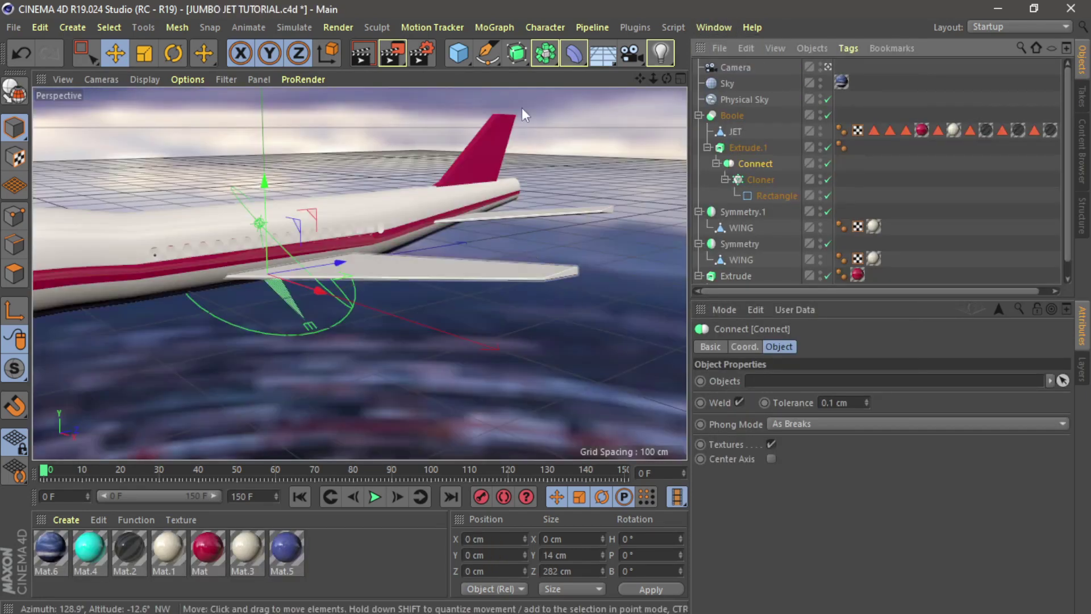
pyautogui.click(743, 49)
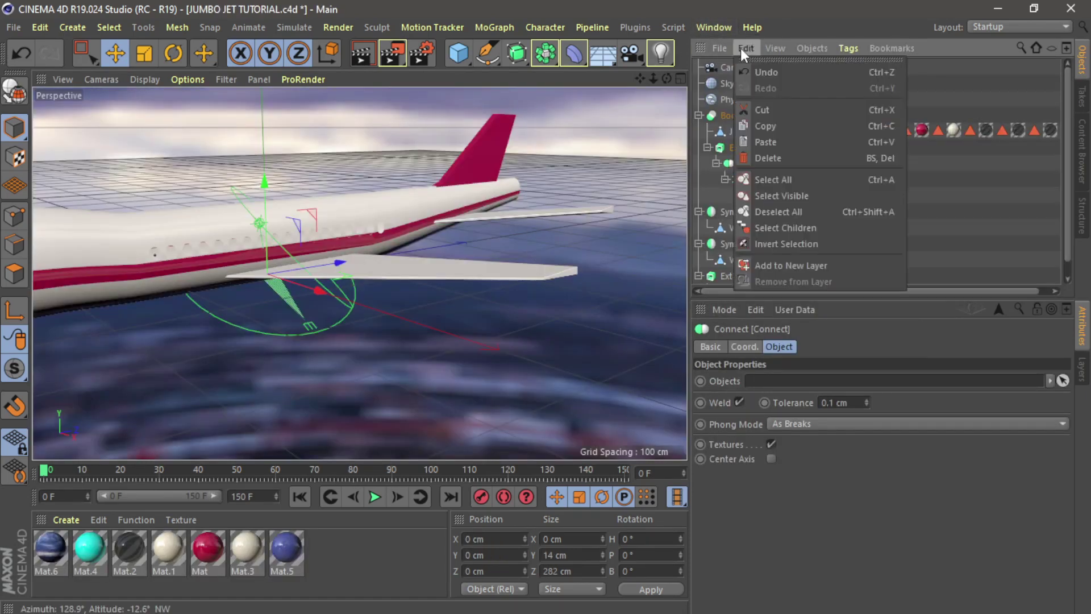
pyautogui.click(785, 137)
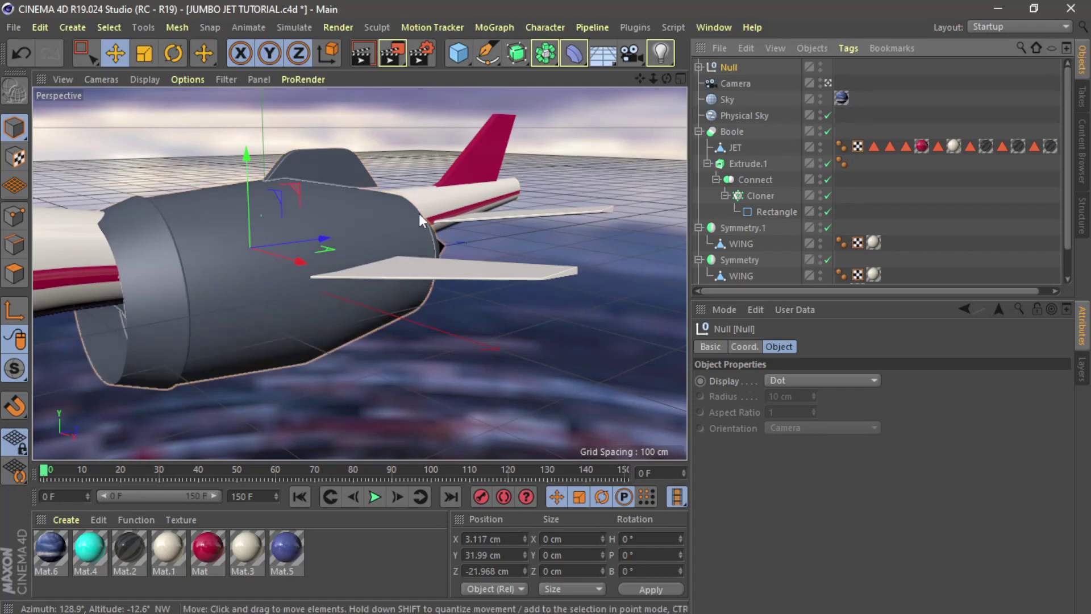
pyautogui.moveTo(648, 81); pyautogui.dragTo(660, 82)
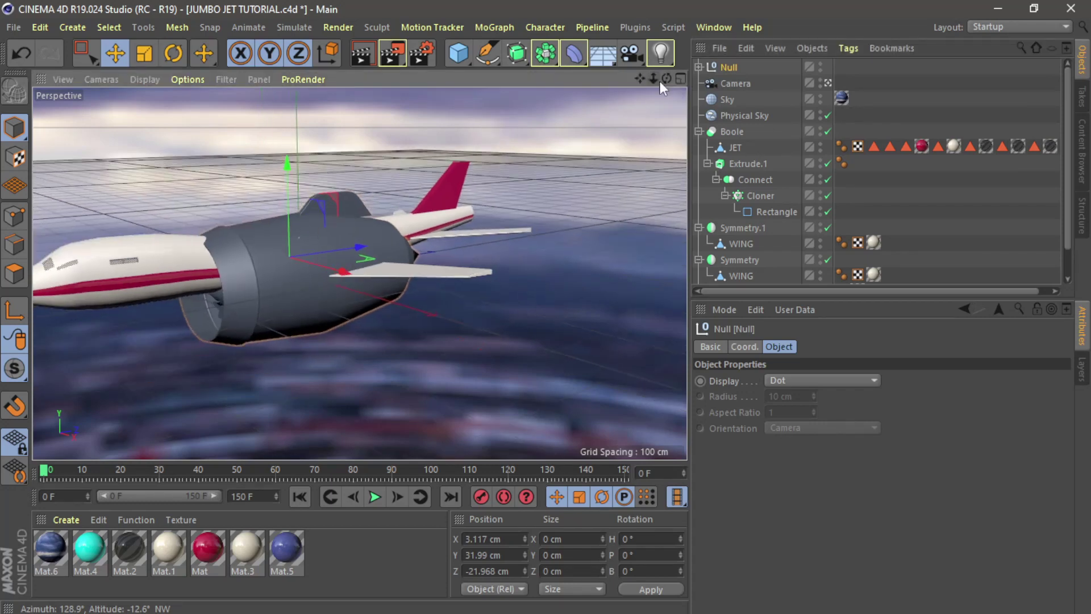
pyautogui.hotkey('ctrl', 's')
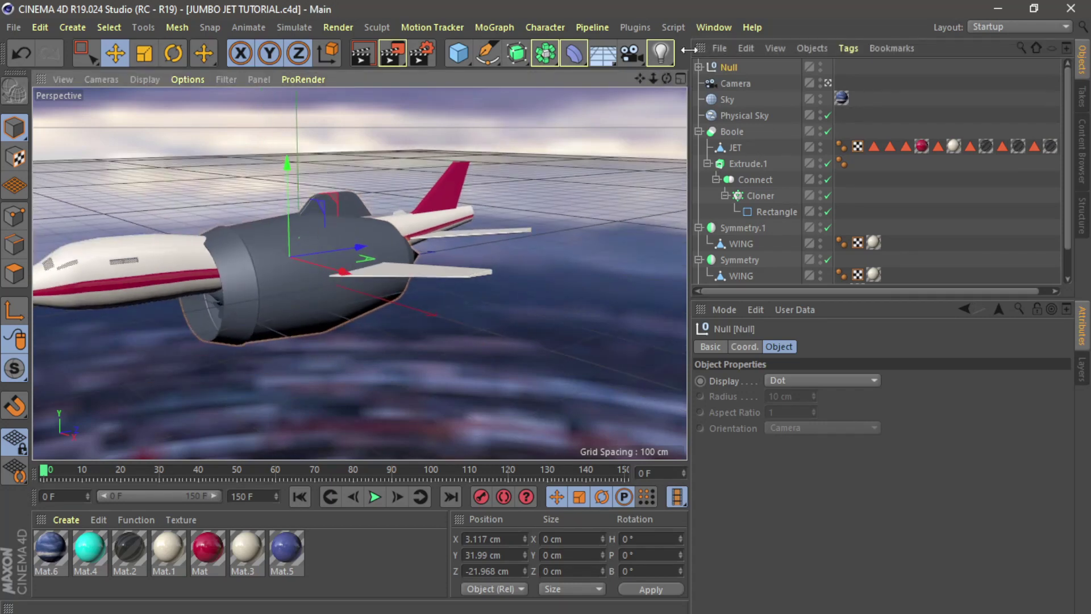
# Close the Untitled 6 and Untitled 5 projects without saving their changes.
pyautogui.click(712, 28)
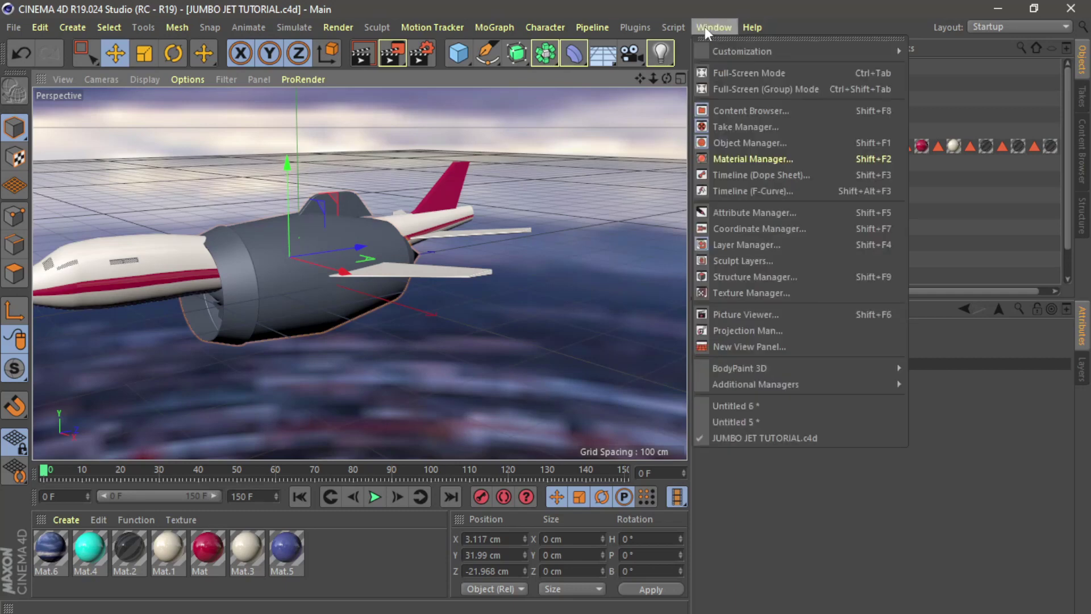
pyautogui.click(737, 411)
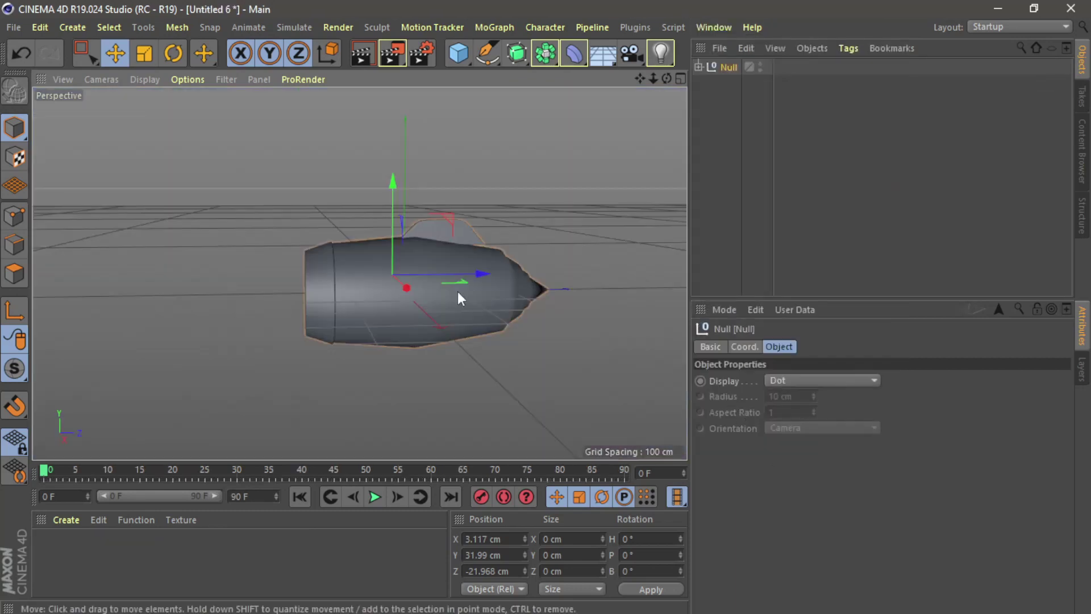
pyautogui.click(13, 28)
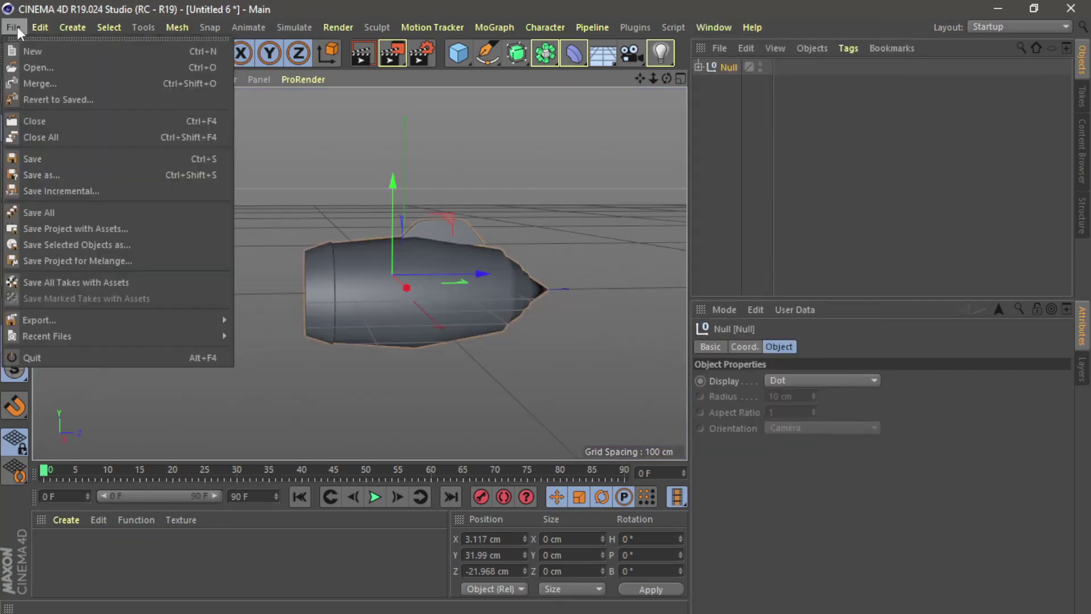
pyautogui.click(47, 118)
pyautogui.click(571, 382)
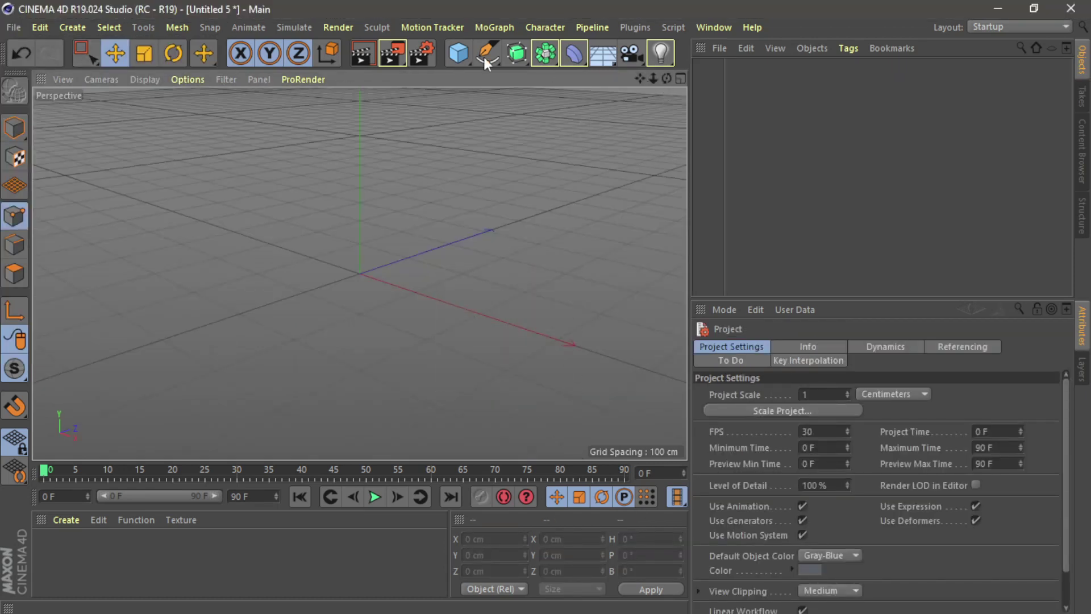
pyautogui.click(16, 27)
pyautogui.click(75, 122)
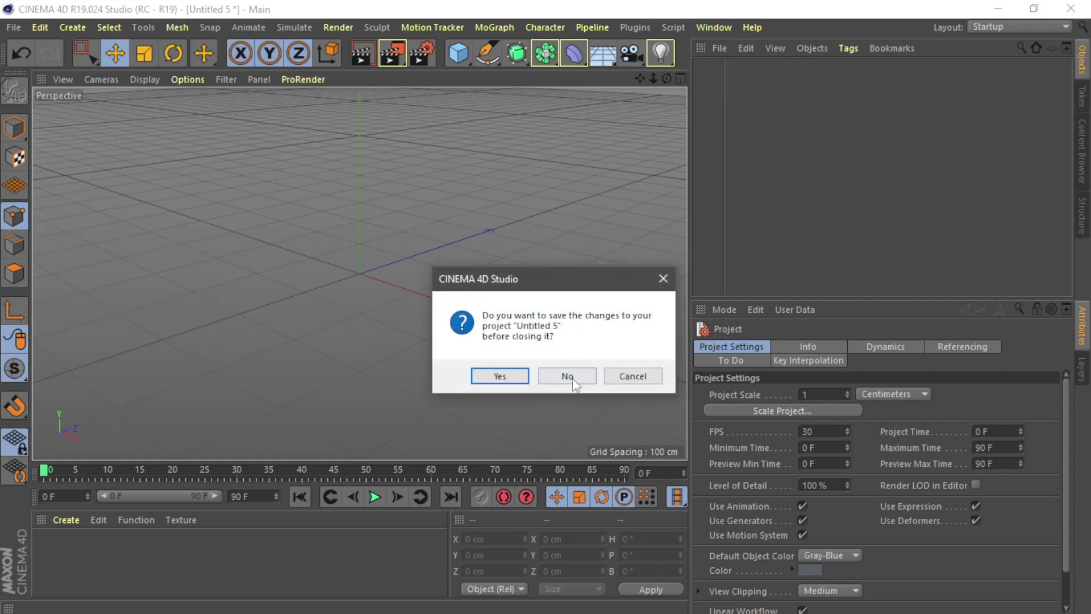
pyautogui.click(571, 378)
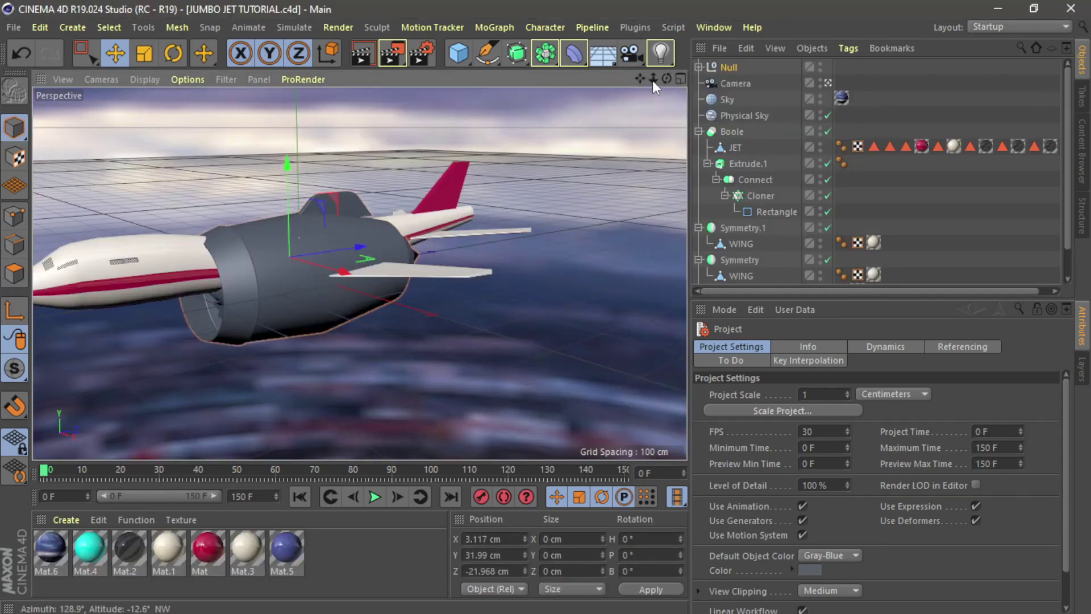
# Lower the engine null below the fuselage to about Y -100 cm in the Right view.
pyautogui.moveTo(653, 80); pyautogui.dragTo(642, 81)
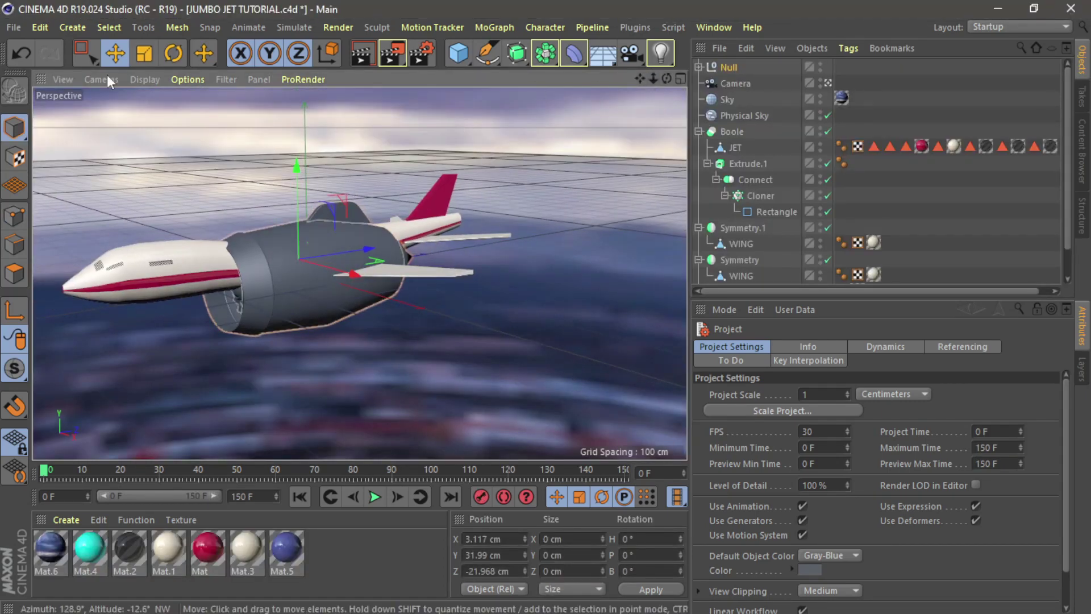
pyautogui.click(680, 79)
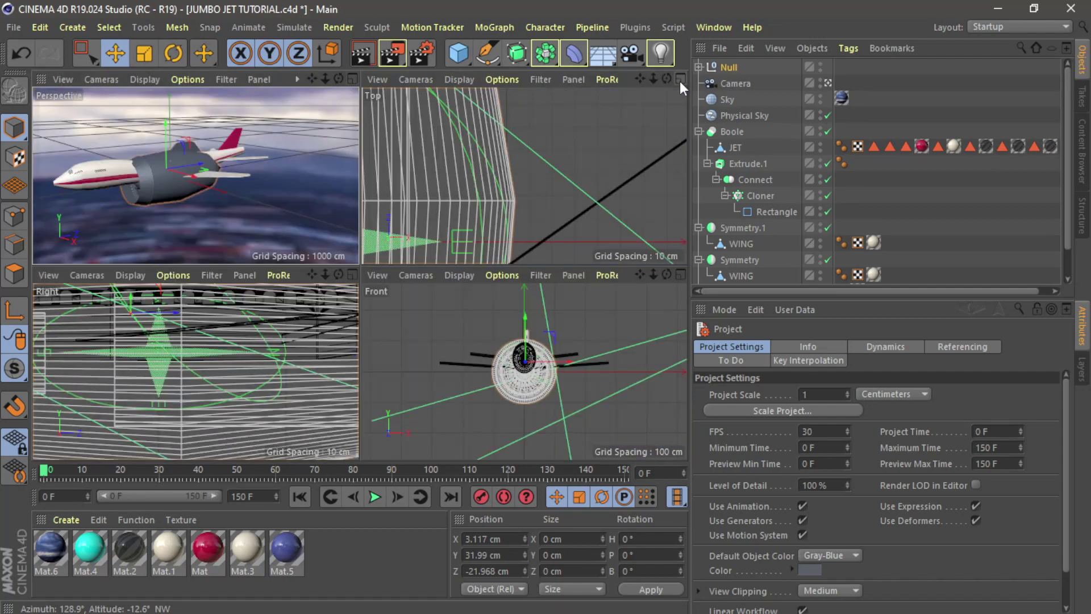
pyautogui.scroll(-5, 199, 332)
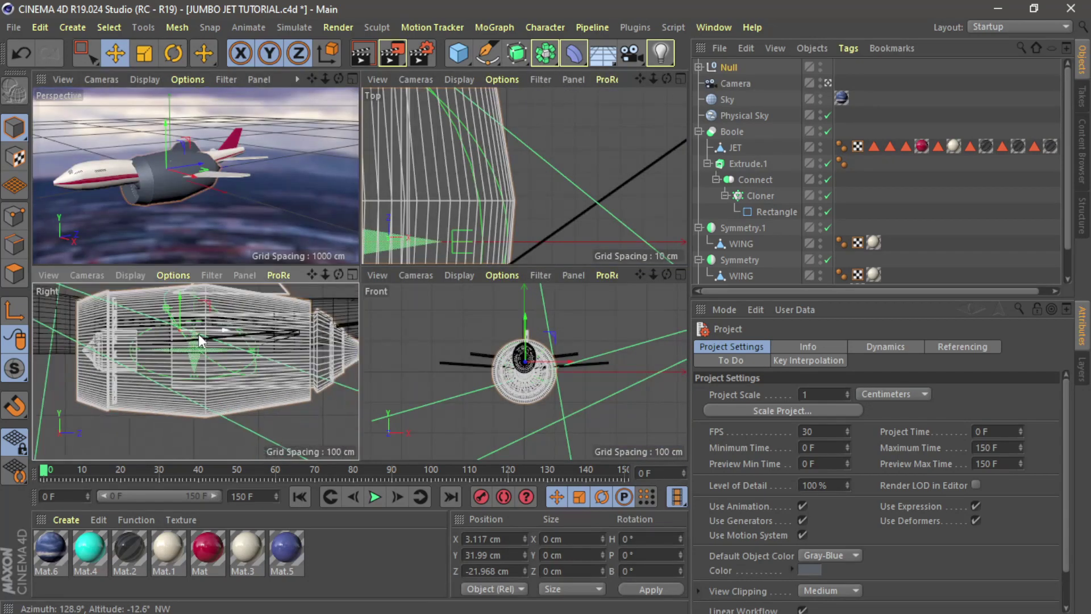
pyautogui.click(350, 275)
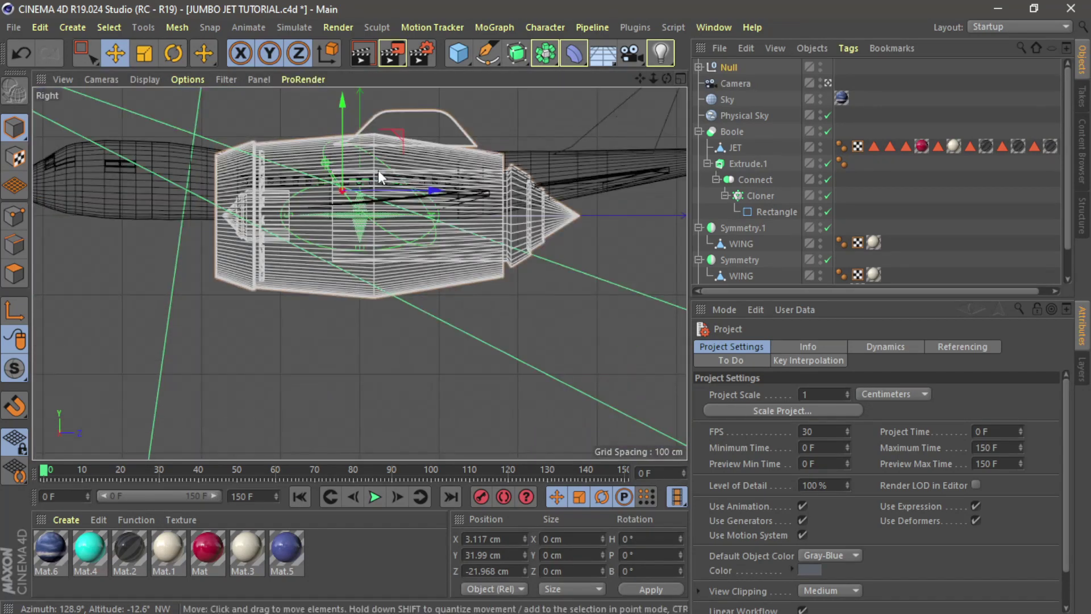
pyautogui.scroll(-2, 377, 170)
pyautogui.moveTo(352, 100); pyautogui.dragTo(353, 161)
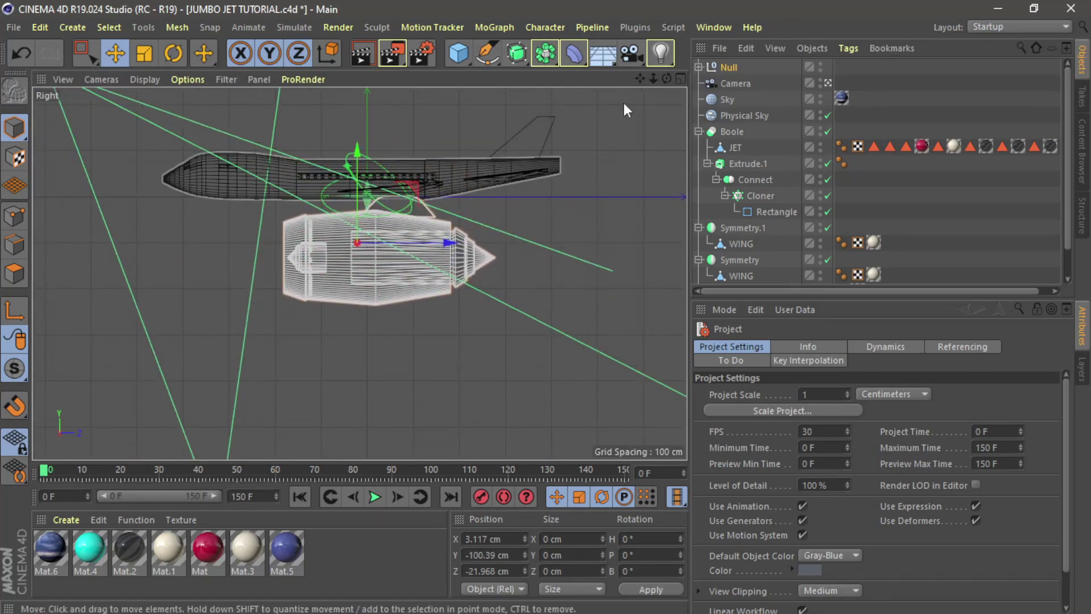
# Move the engine null sideways to about X 172 cm in the Top view and scale it down to roughly half its size.
pyautogui.click(680, 79)
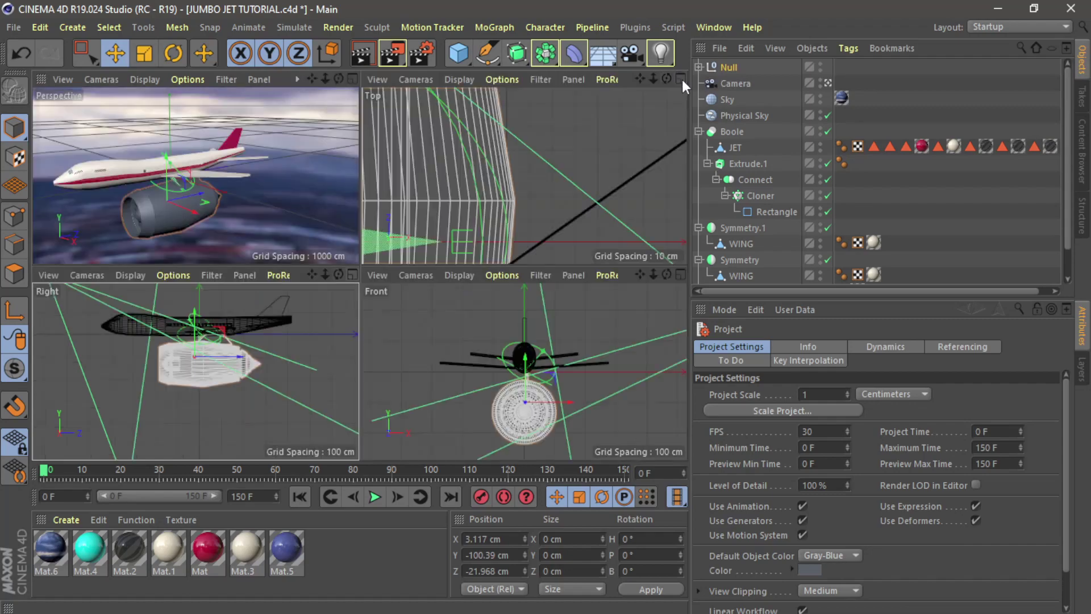
pyautogui.click(682, 79)
pyautogui.scroll(-3, 509, 223)
pyautogui.scroll(-3, 509, 223)
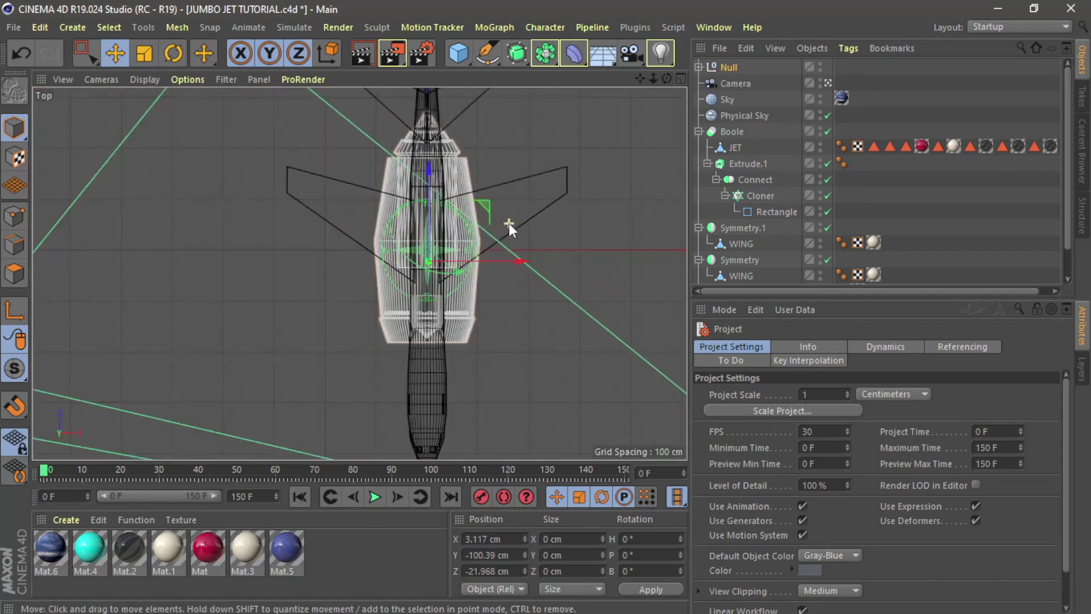
pyautogui.moveTo(520, 264); pyautogui.dragTo(606, 261)
pyautogui.click(146, 54)
pyautogui.moveTo(590, 127); pyautogui.dragTo(276, 216)
# Raise the engine null to about Y -23 cm under the wing and shift it inward to about X 124 cm in the Front view.
pyautogui.click(116, 53)
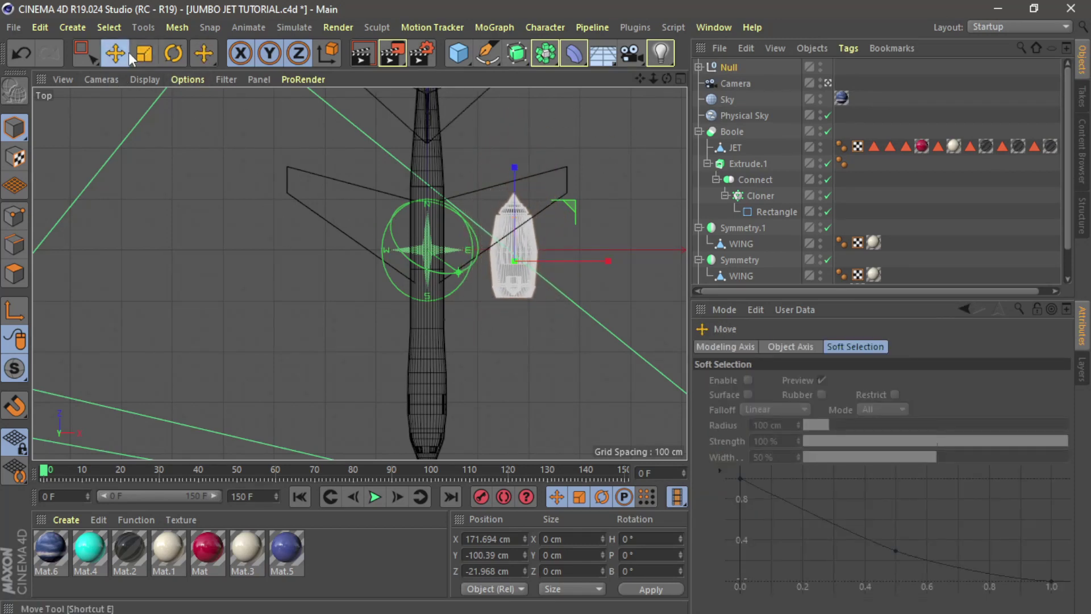
pyautogui.click(682, 78)
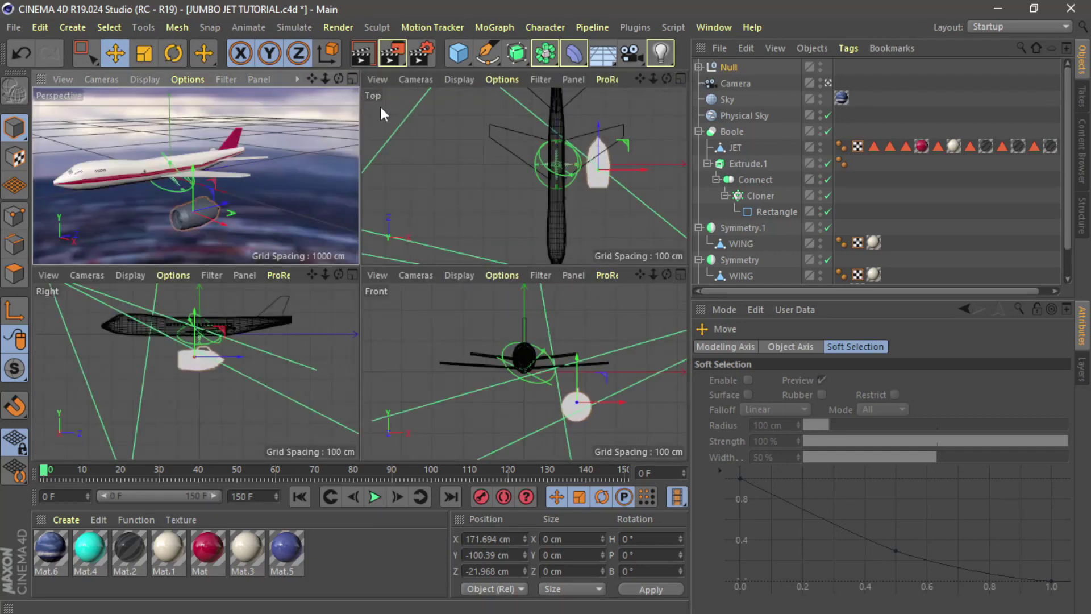
pyautogui.click(680, 275)
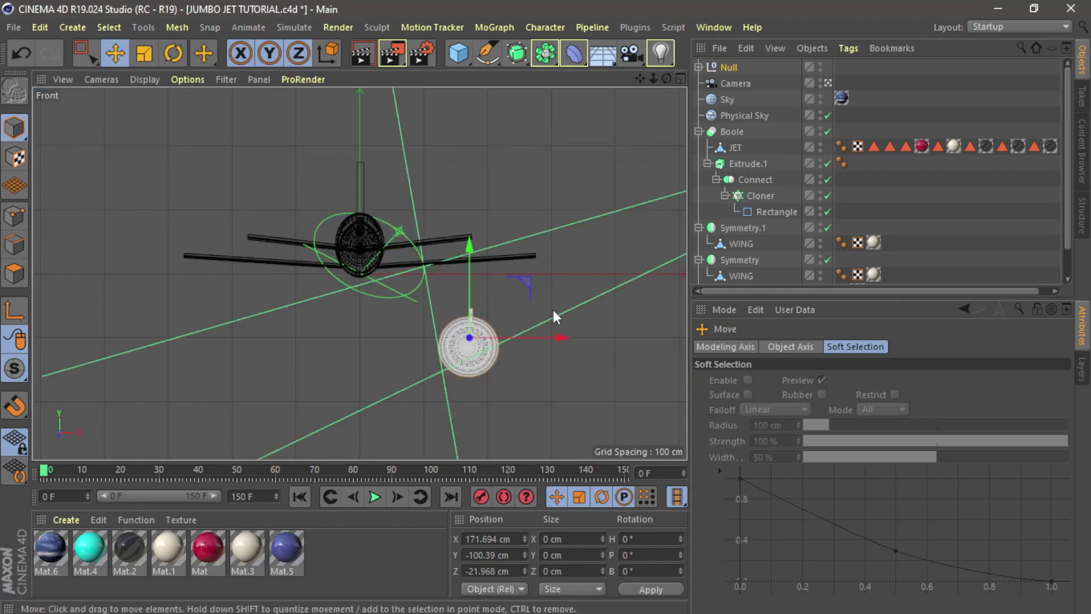
pyautogui.moveTo(481, 246); pyautogui.dragTo(471, 198)
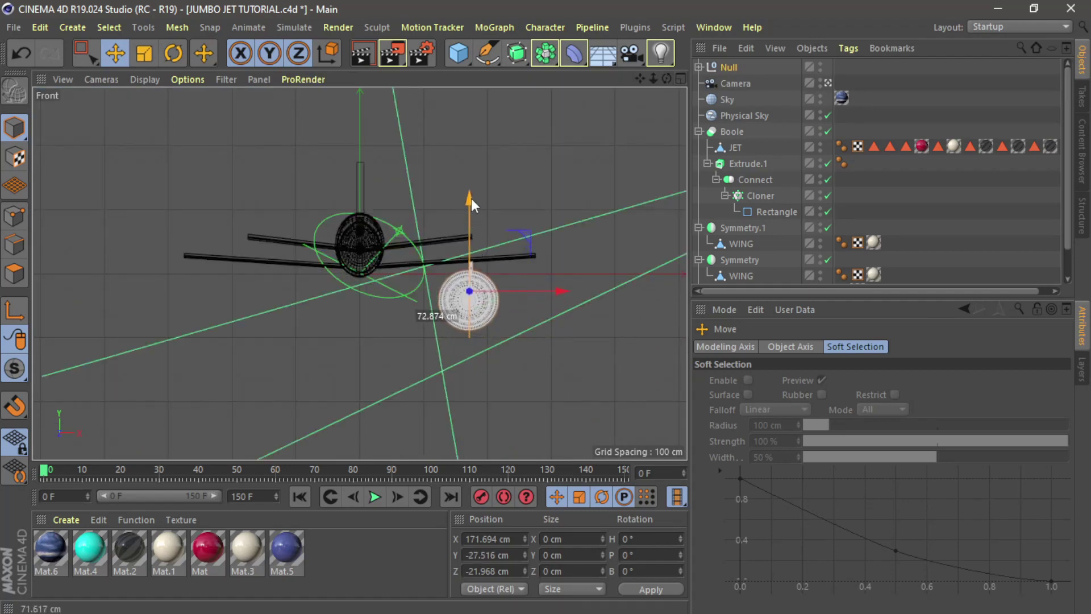
pyautogui.scroll(6, 506, 263)
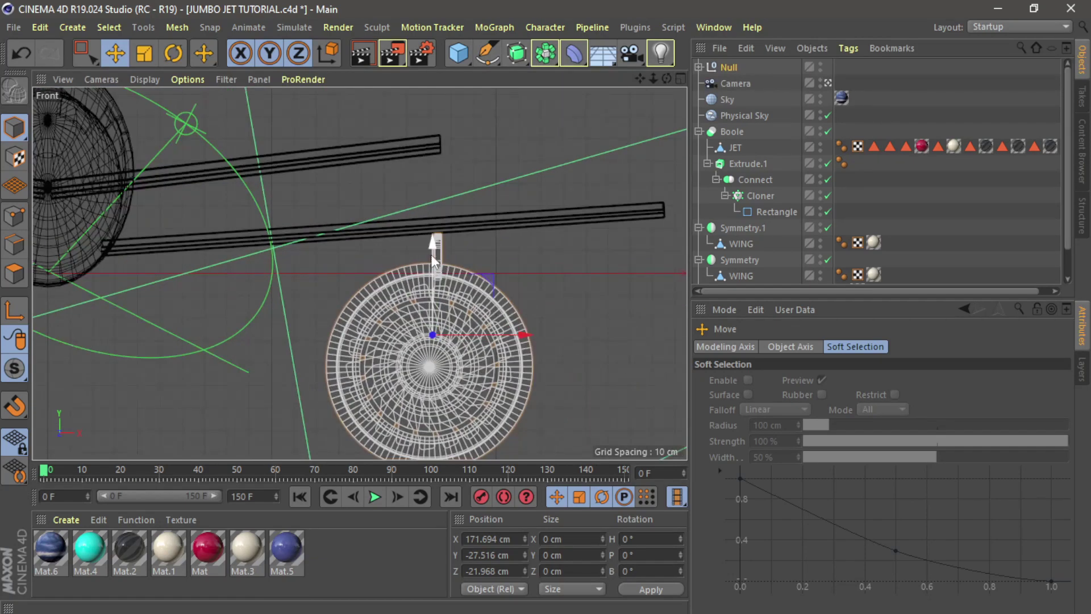
pyautogui.moveTo(433, 247)
pyautogui.mouseDown()
pyautogui.moveTo(433, 216)
pyautogui.moveTo(435, 237)
pyautogui.mouseUp()
pyautogui.moveTo(523, 325); pyautogui.dragTo(416, 316)
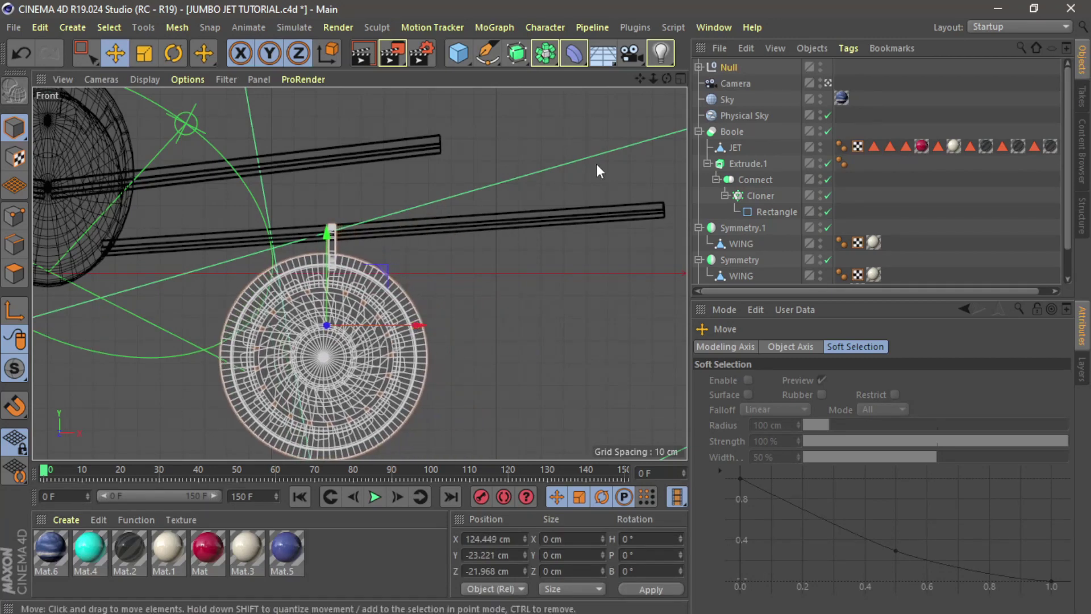
# Fine-tune the engine under the wing in the Perspective view, moving it to about Z -10 cm and Y -26 cm.
pyautogui.click(679, 79)
pyautogui.click(356, 80)
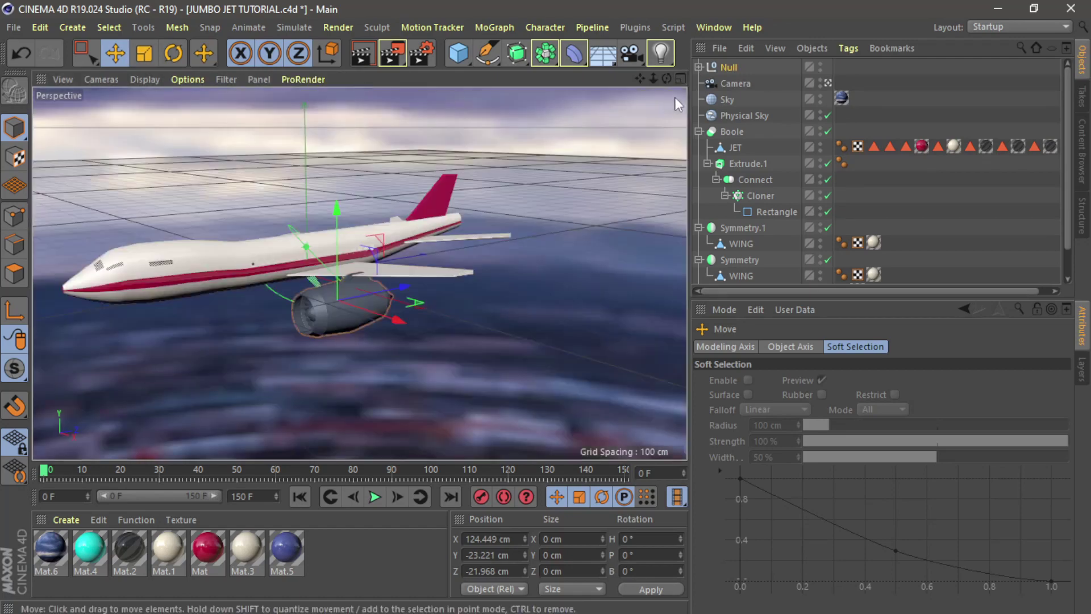
pyautogui.moveTo(667, 78)
pyautogui.mouseDown()
pyautogui.moveTo(631, 91)
pyautogui.moveTo(668, 84)
pyautogui.mouseUp()
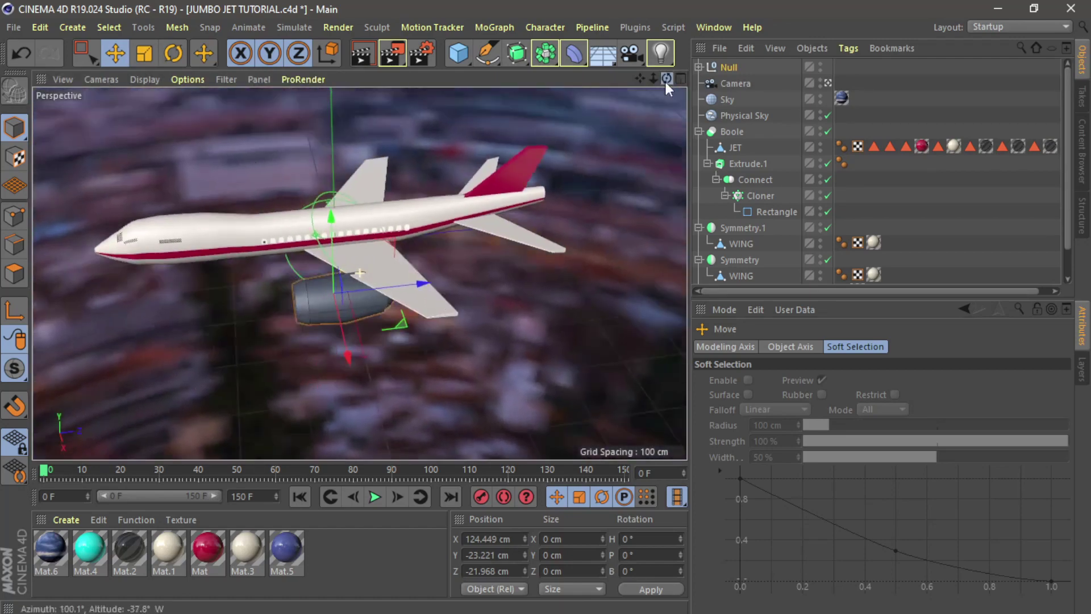
pyautogui.scroll(7, 360, 300)
pyautogui.moveTo(665, 79); pyautogui.dragTo(687, 61)
pyautogui.moveTo(379, 290); pyautogui.dragTo(397, 281)
pyautogui.moveTo(312, 203); pyautogui.dragTo(313, 207)
pyautogui.moveTo(667, 80); pyautogui.dragTo(558, 84)
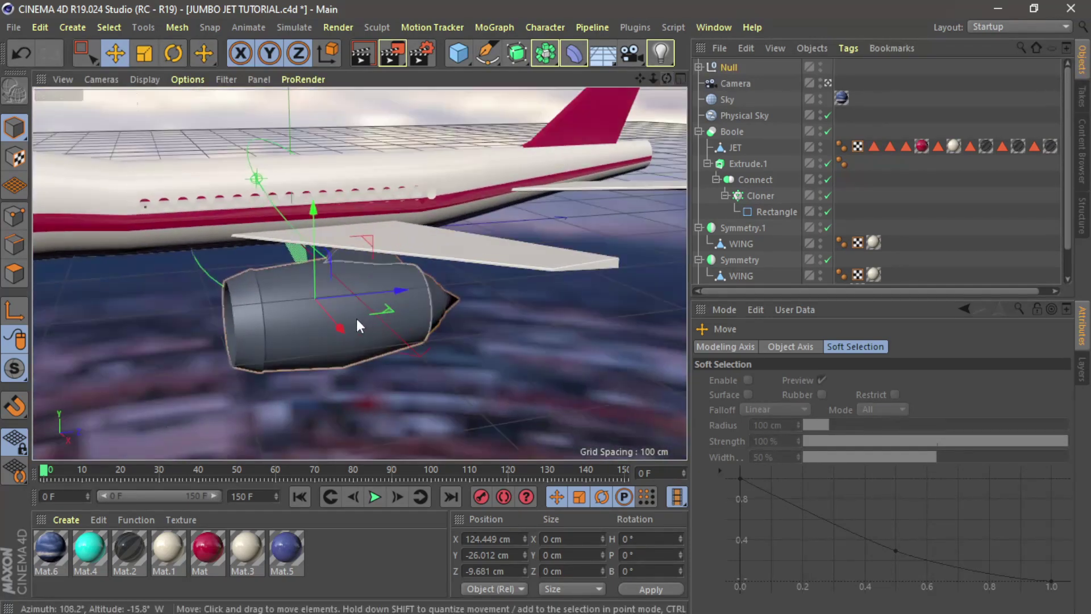
# Move the engine null along Z toward the tail, under the wing, to about Z -1 cm.
pyautogui.moveTo(401, 293); pyautogui.dragTo(408, 293)
pyautogui.moveTo(667, 80); pyautogui.dragTo(651, 84)
pyautogui.keyDown('alt'); pyautogui.moveTo(360, 273); pyautogui.dragTo(360, 273); pyautogui.keyUp('alt')
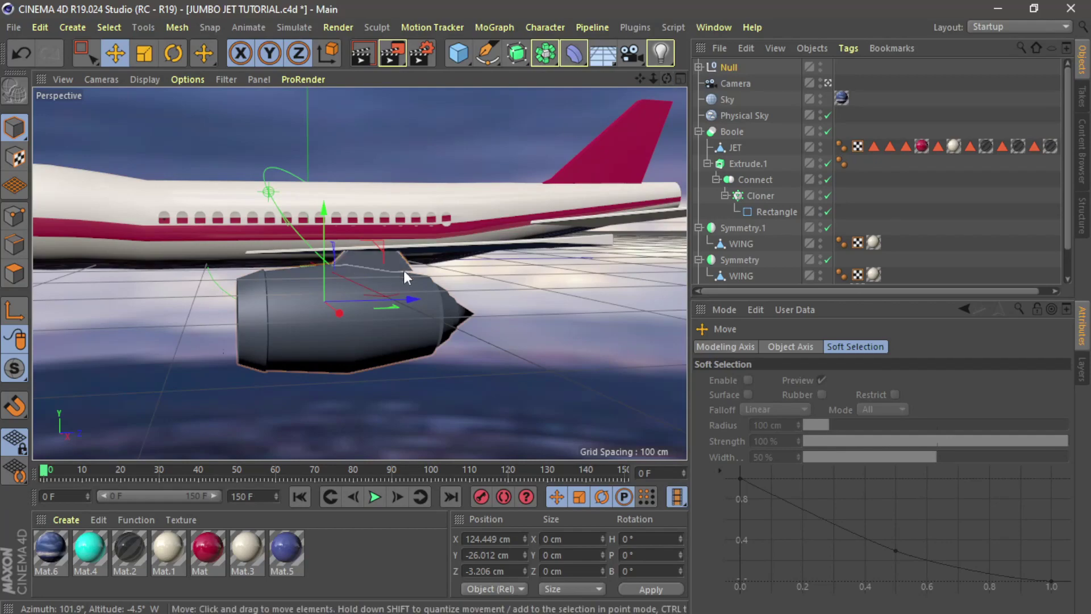
pyautogui.moveTo(411, 302); pyautogui.dragTo(414, 299)
pyautogui.moveTo(667, 78)
pyautogui.mouseDown()
pyautogui.moveTo(602, 108)
pyautogui.moveTo(665, 82)
pyautogui.mouseUp()
# Scale the engine null down slightly and raise it to about Y -24.5 cm to bring its pylon up to the wing.
pyautogui.press('t')
pyautogui.moveTo(605, 138); pyautogui.dragTo(558, 161)
pyautogui.scroll(5, 380, 425)
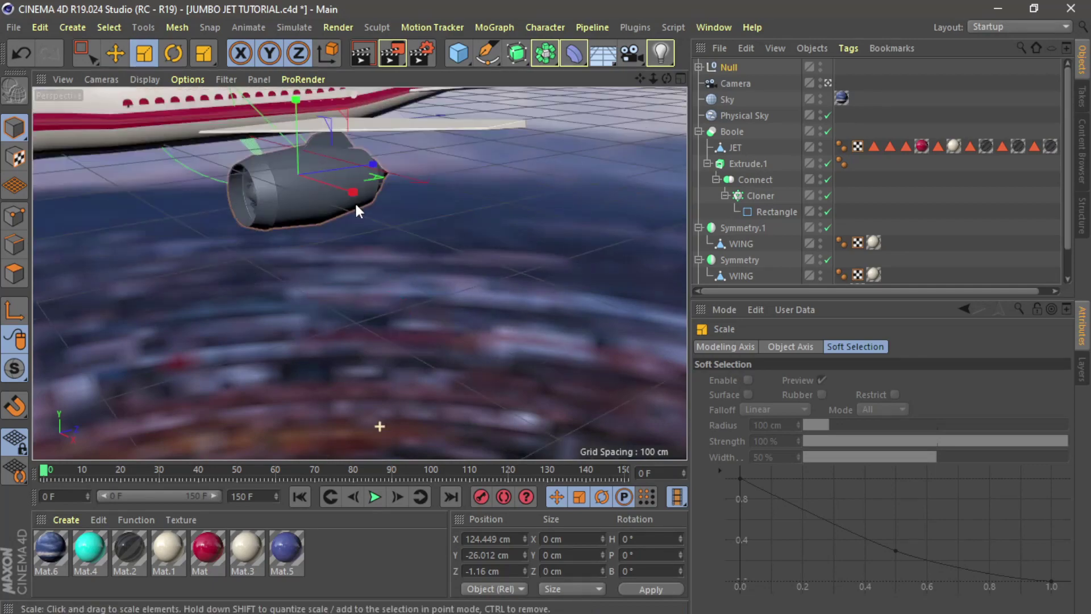
pyautogui.moveTo(644, 82); pyautogui.dragTo(684, 200)
pyautogui.scroll(4, 380, 230)
pyautogui.click(117, 54)
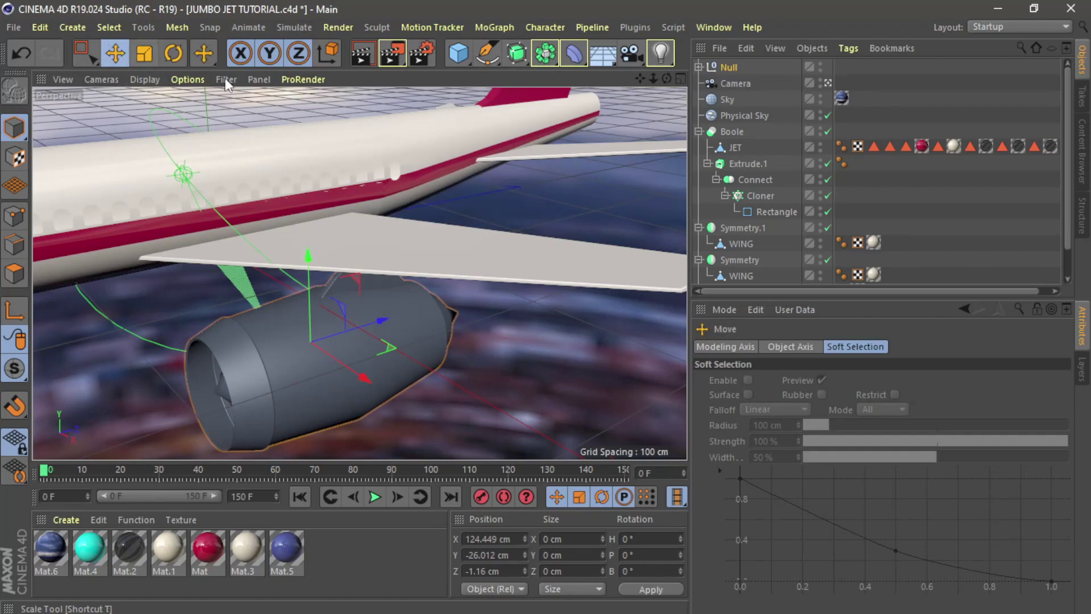
pyautogui.moveTo(651, 78); pyautogui.dragTo(635, 46)
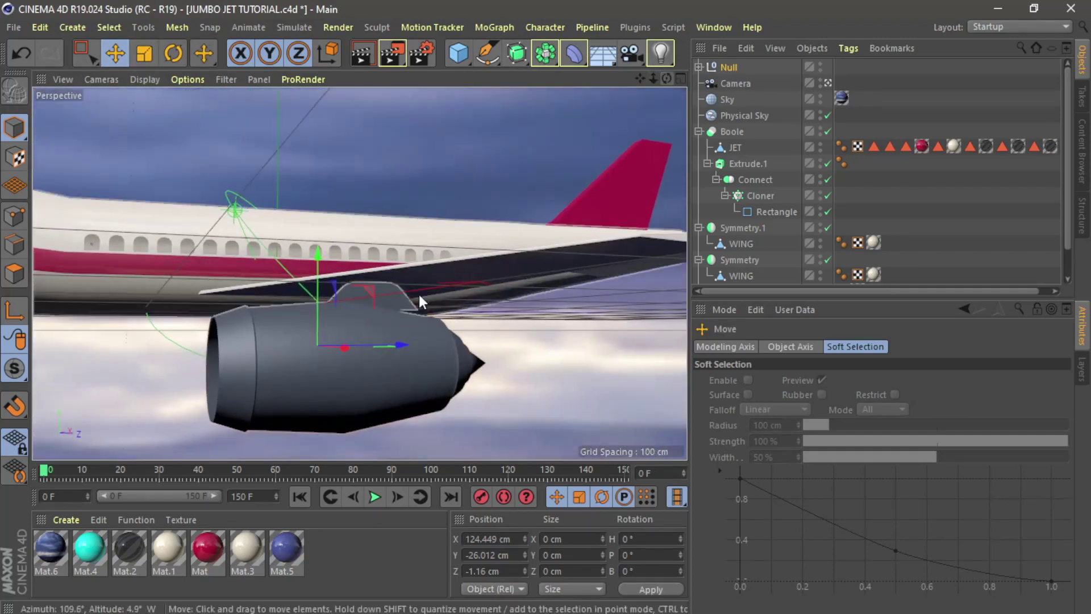
pyautogui.moveTo(319, 255); pyautogui.dragTo(320, 254)
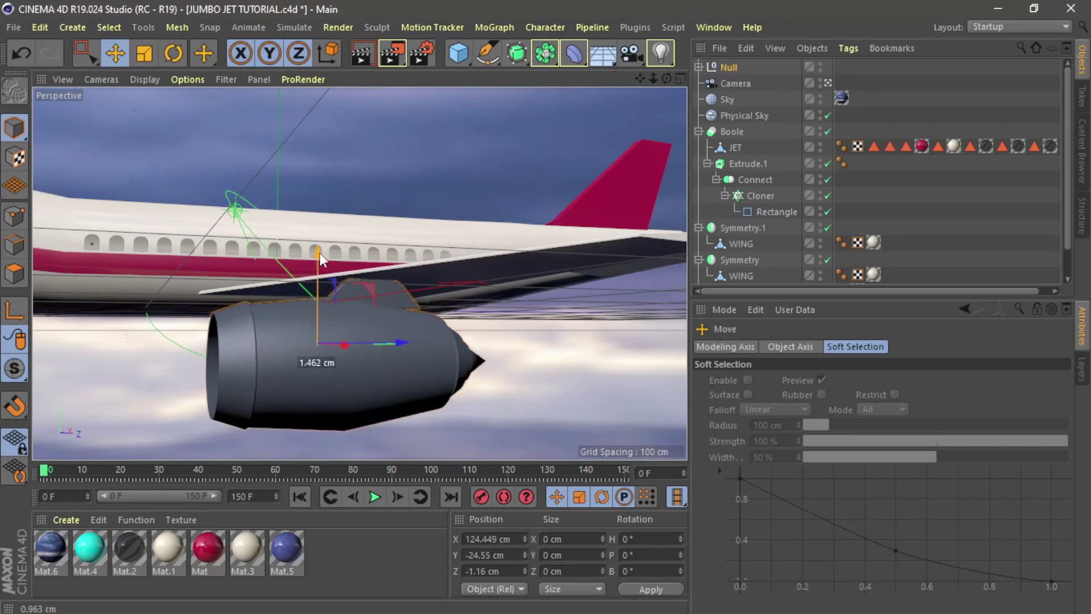
pyautogui.moveTo(665, 78); pyautogui.dragTo(633, 77)
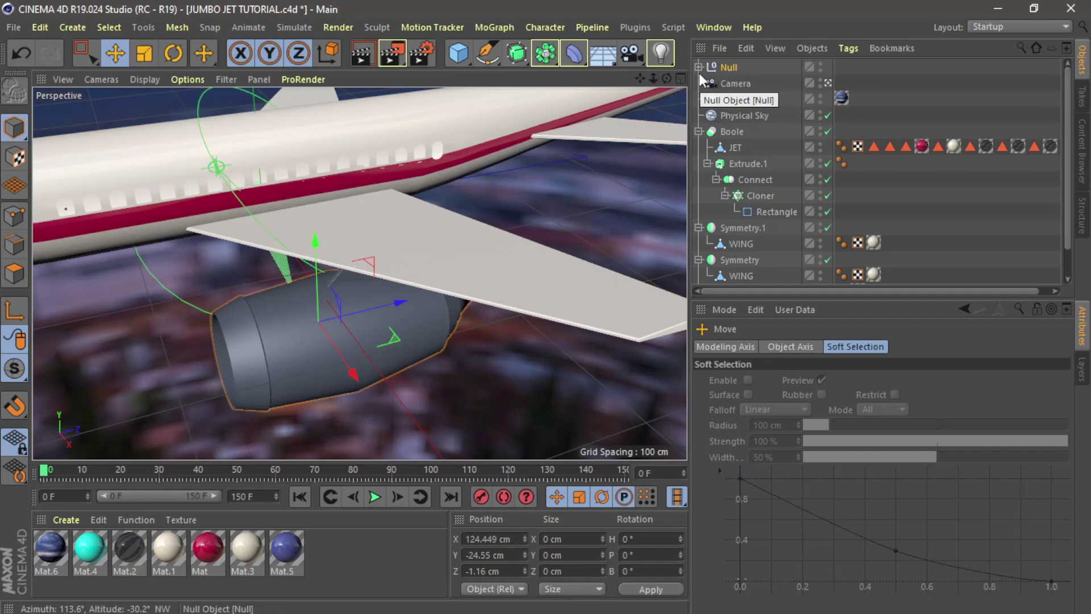
# Merge all the engine parts inside the null into one polygon object with Connect Objects + Delete.
pyautogui.rightClick(733, 68)
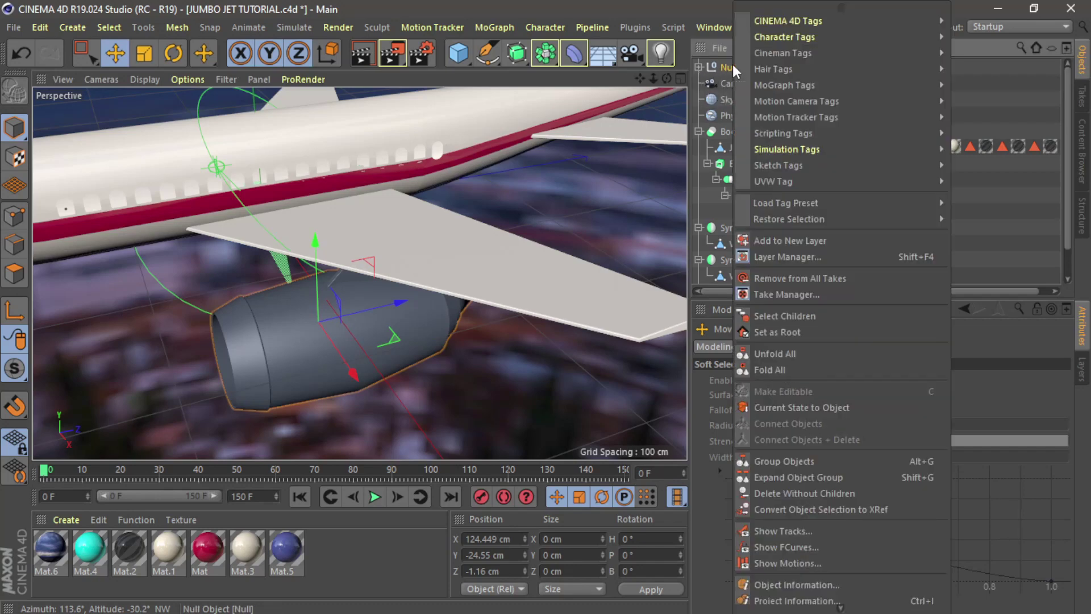
pyautogui.click(699, 64)
pyautogui.click(700, 66)
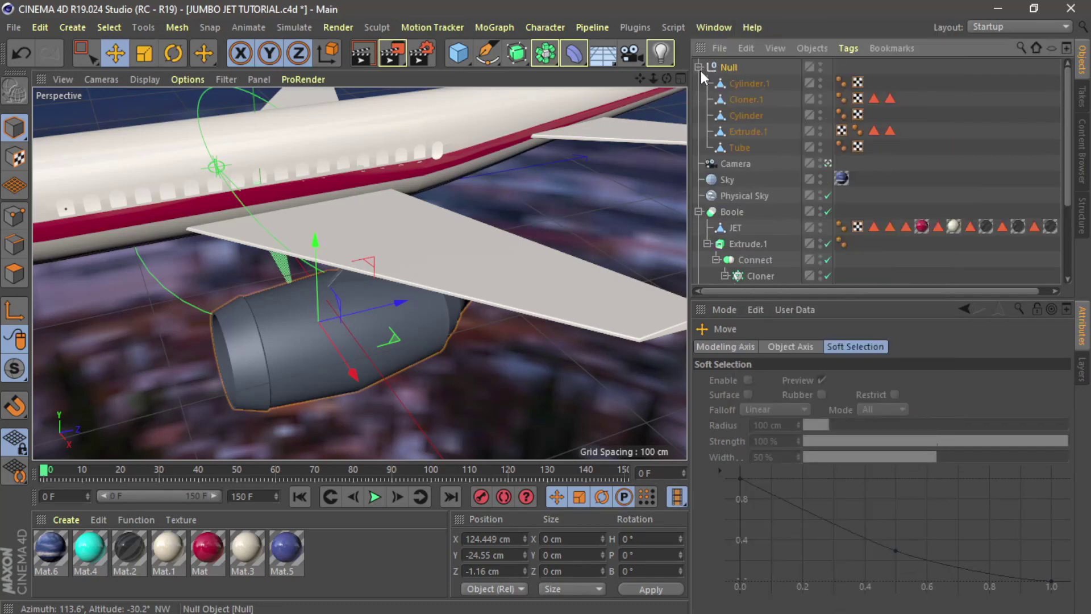
pyautogui.click(738, 147)
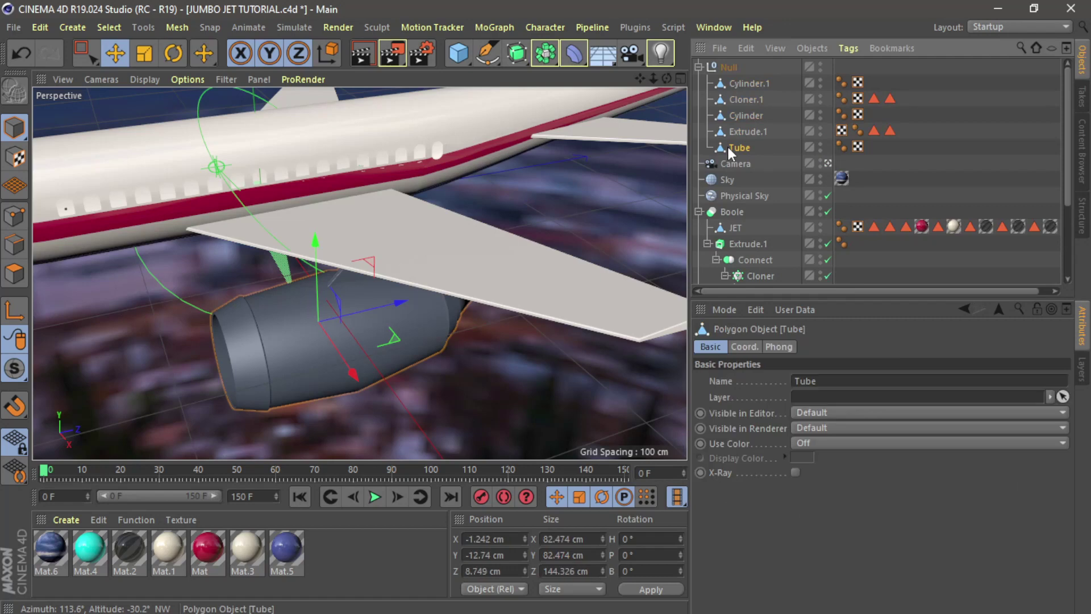
pyautogui.rightClick(744, 83)
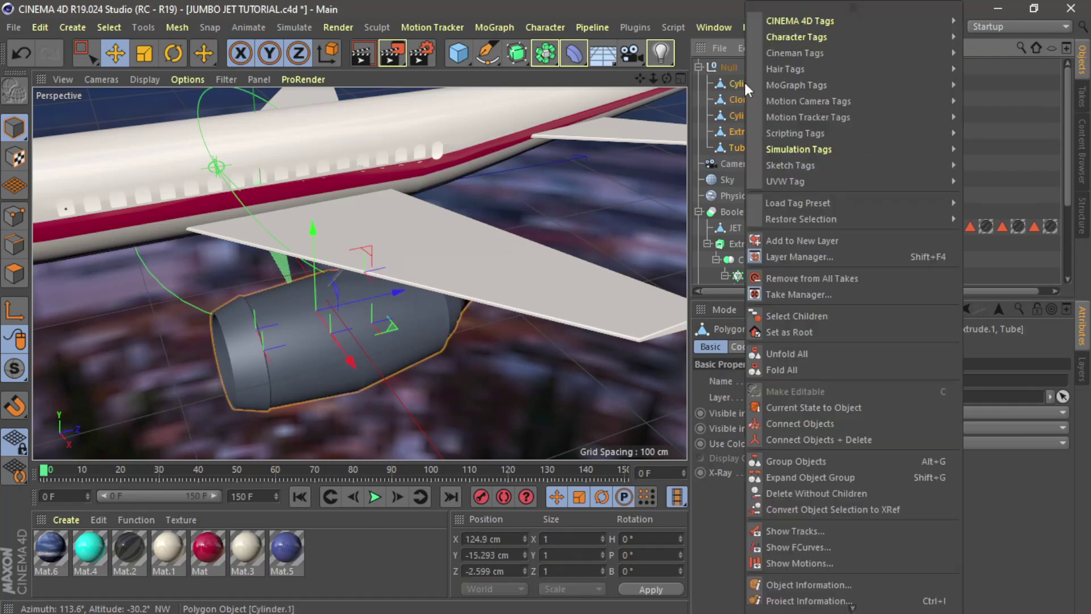
pyautogui.click(886, 438)
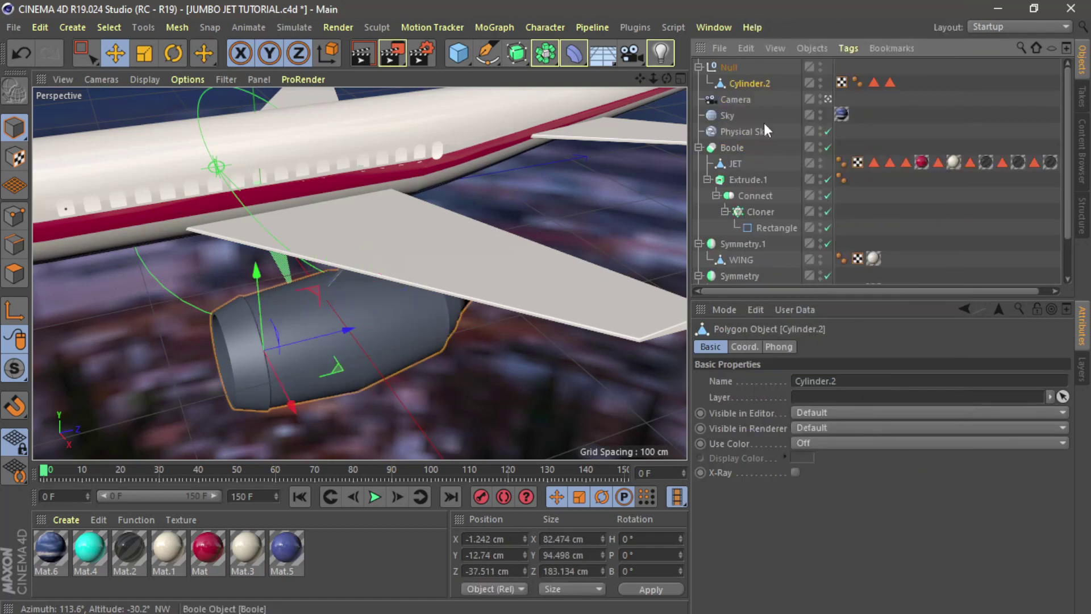
# Take the merged engine object out of the null and delete the empty null.
pyautogui.moveTo(750, 68); pyautogui.dragTo(728, 69)
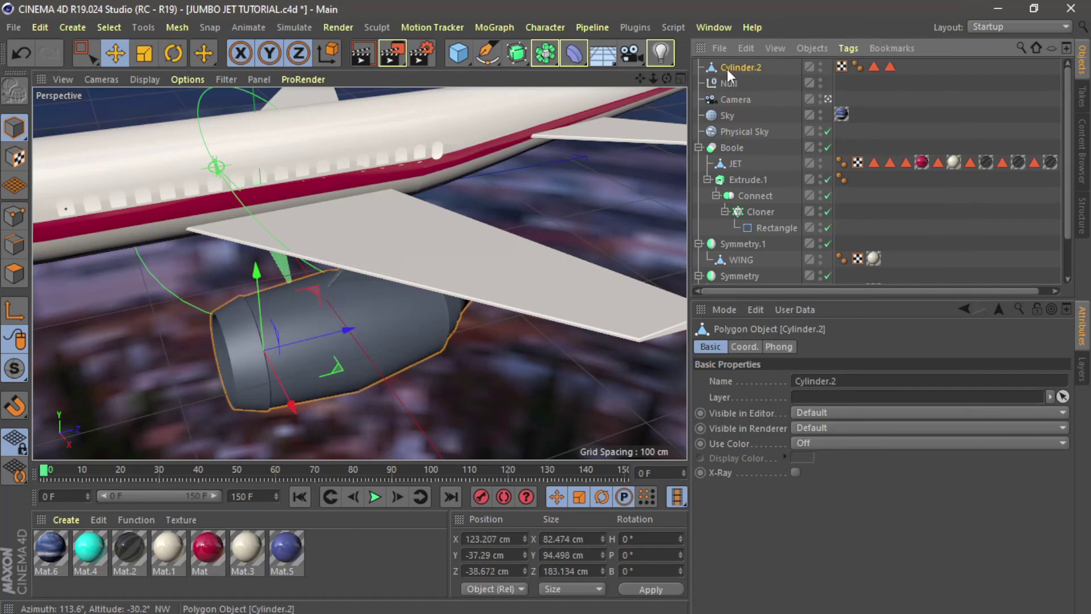
pyautogui.click(726, 83)
pyautogui.press('Delete')
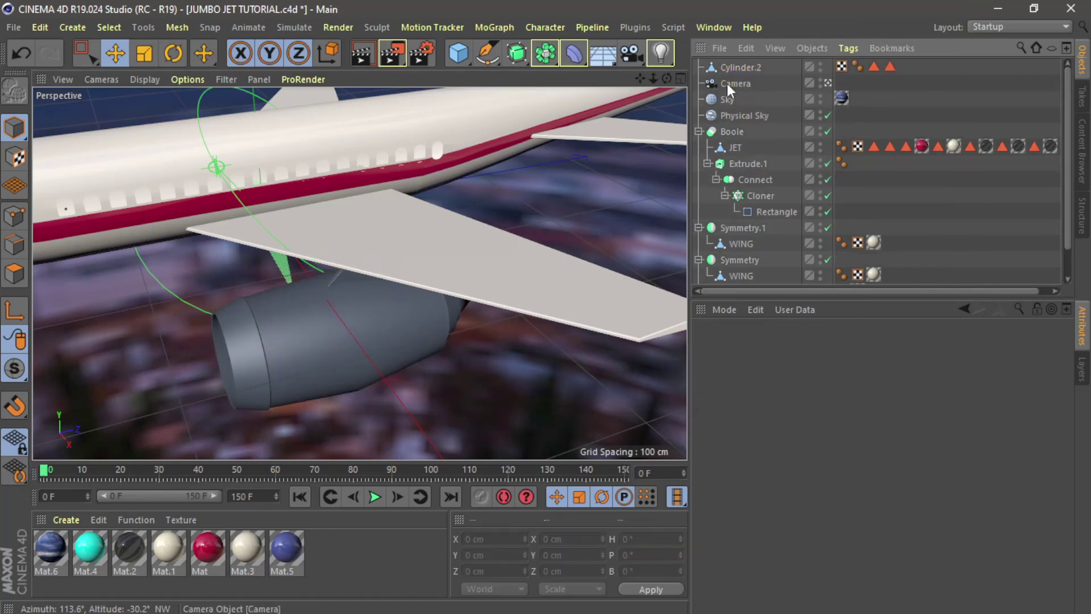
# Add a Symmetry object and nest the merged engine in it to mirror it under the opposite wing.
pyautogui.click(734, 71)
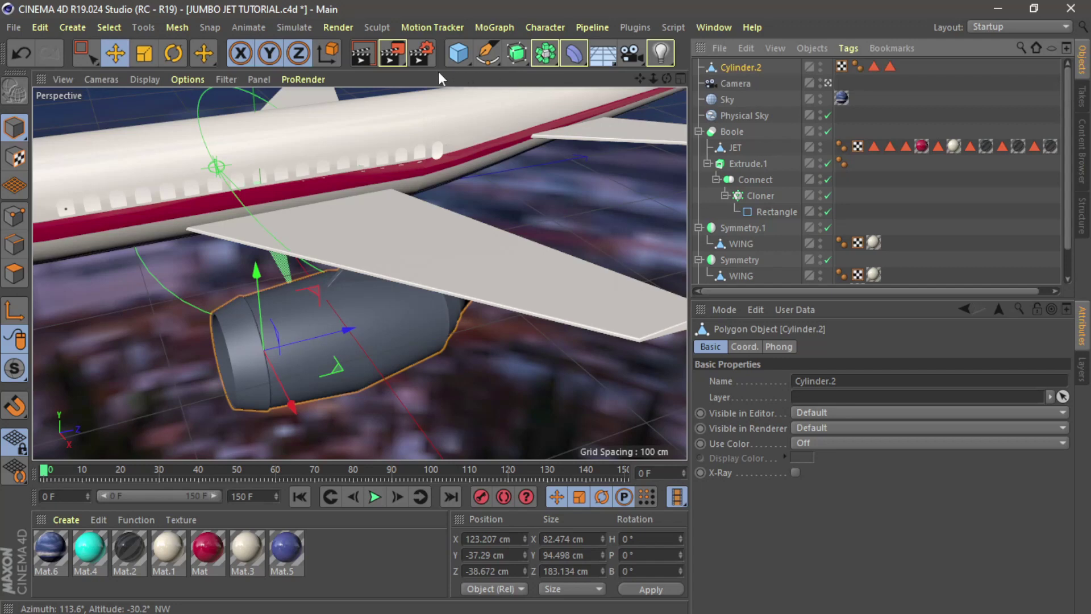
pyautogui.click(545, 53)
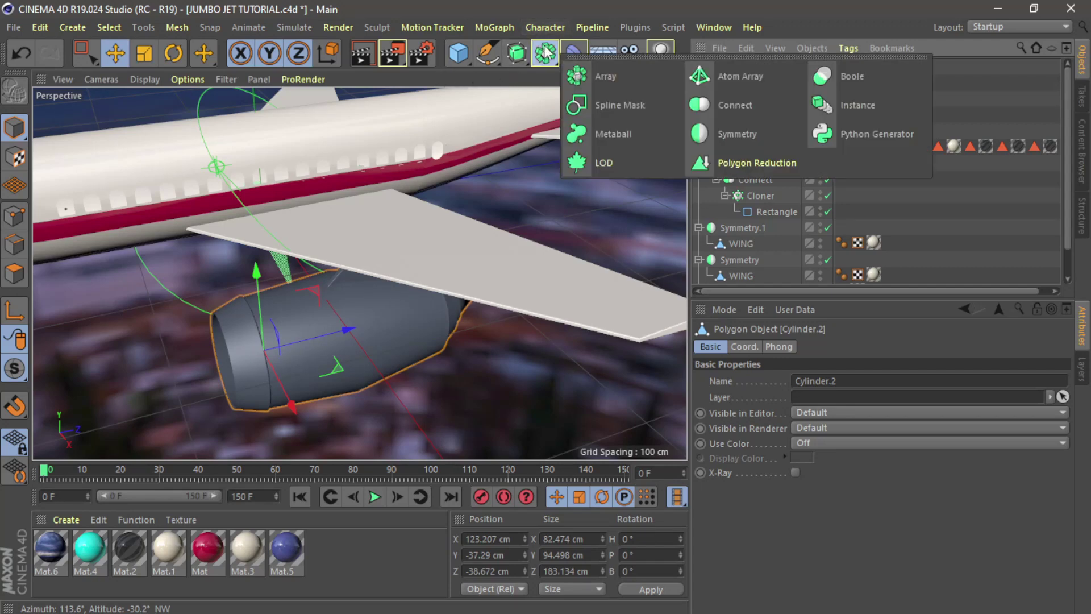
pyautogui.click(746, 135)
pyautogui.moveTo(742, 87); pyautogui.dragTo(745, 67)
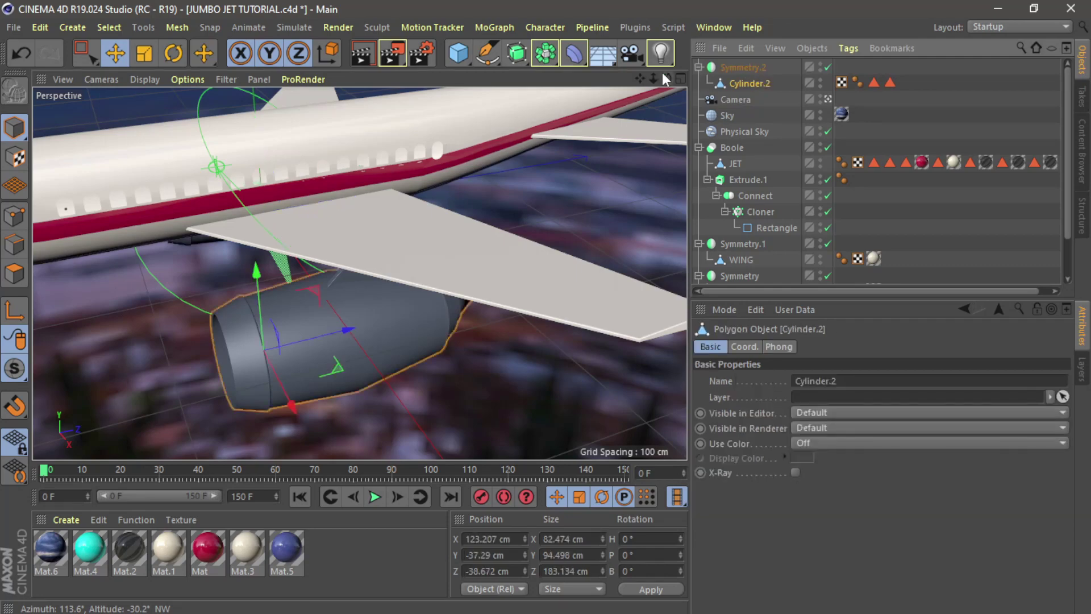
# Move the engine outward to about X 160 cm and scale it down to about 67 x 77 x 149 cm.
pyautogui.moveTo(653, 79); pyautogui.dragTo(796, 67)
pyautogui.keyDown('alt'); pyautogui.moveTo(359, 273); pyautogui.dragTo(468, 303); pyautogui.keyUp('alt')
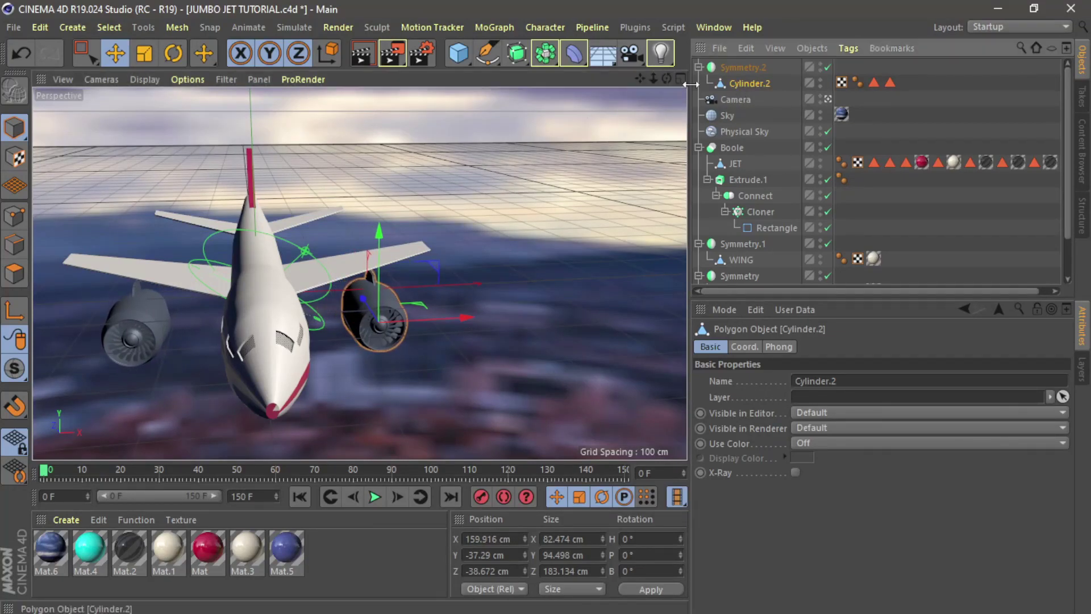
pyautogui.click(144, 51)
pyautogui.moveTo(506, 179); pyautogui.dragTo(209, 98)
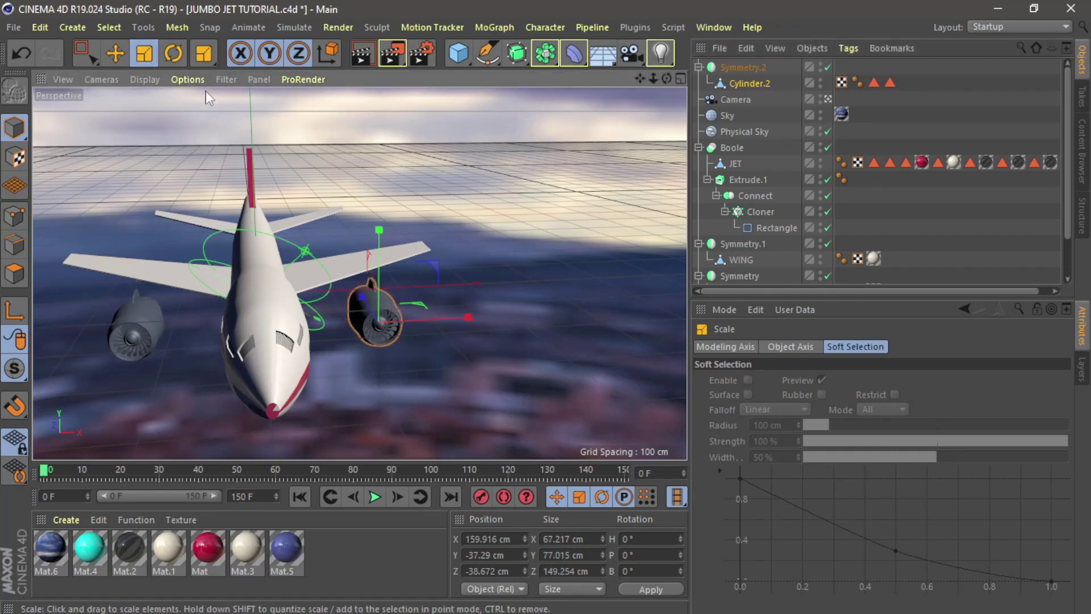
# Raise the engine in the Front view to about Y -22 cm so its pylon meets the wing.
pyautogui.click(115, 53)
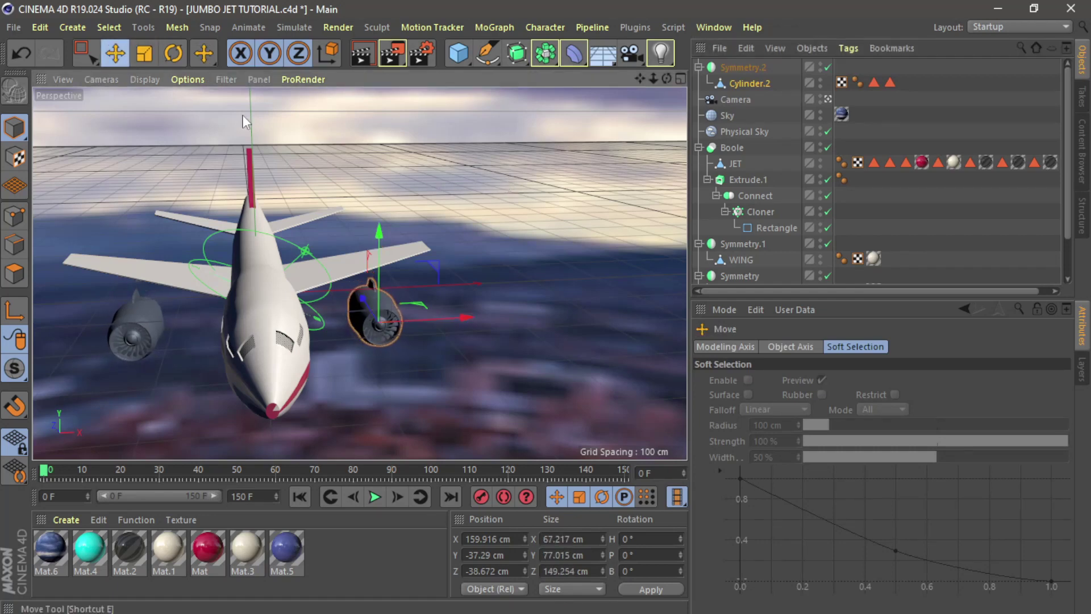
pyautogui.click(680, 78)
pyautogui.click(681, 275)
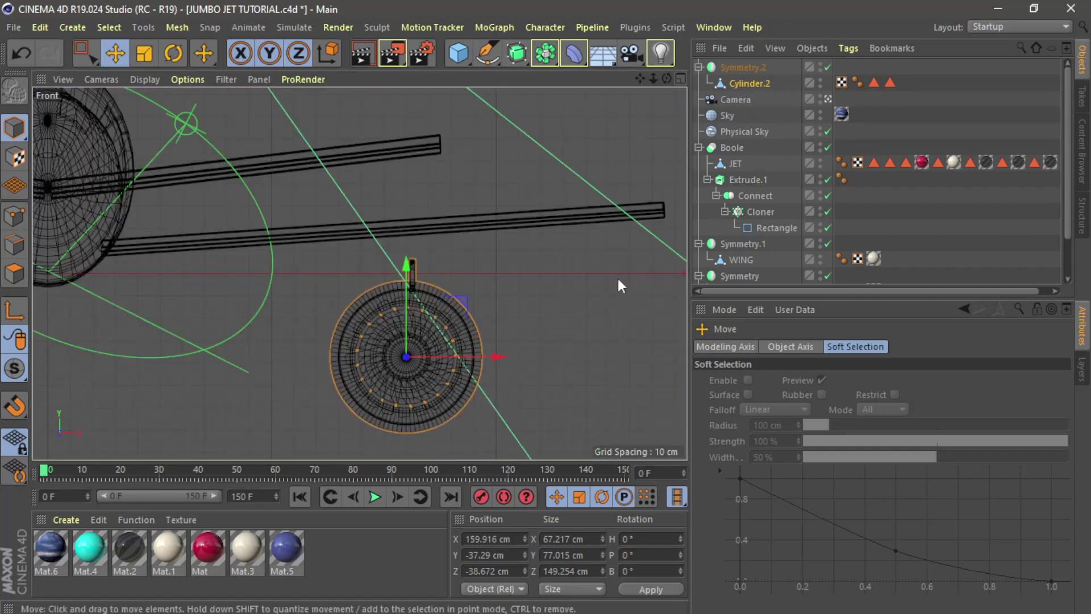
pyautogui.moveTo(401, 262); pyautogui.dragTo(395, 226)
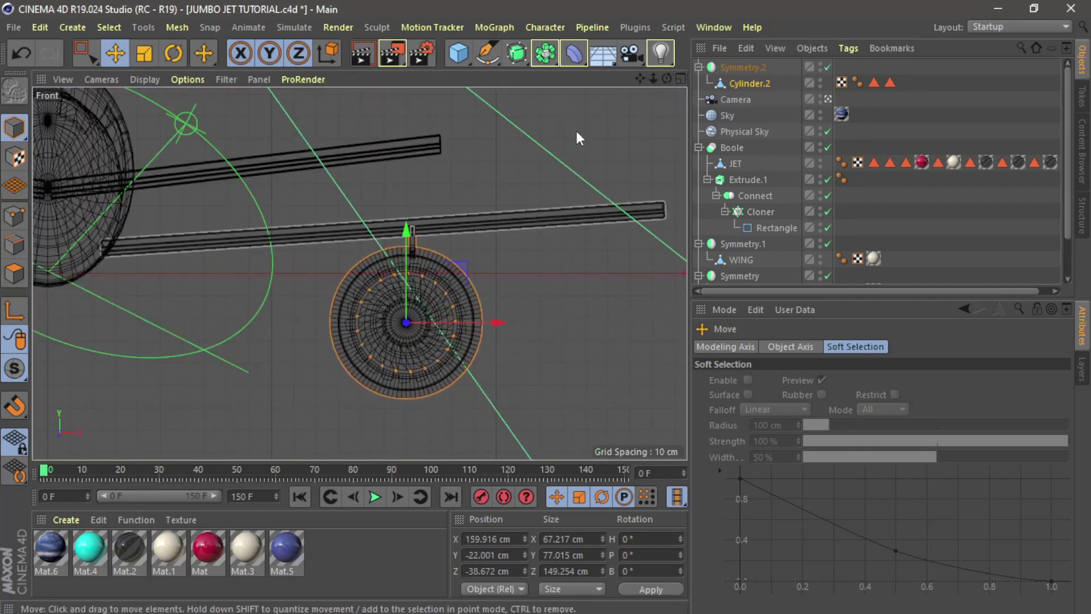
# Shift the engine inward in the Perspective view to about X 129 cm.
pyautogui.click(680, 79)
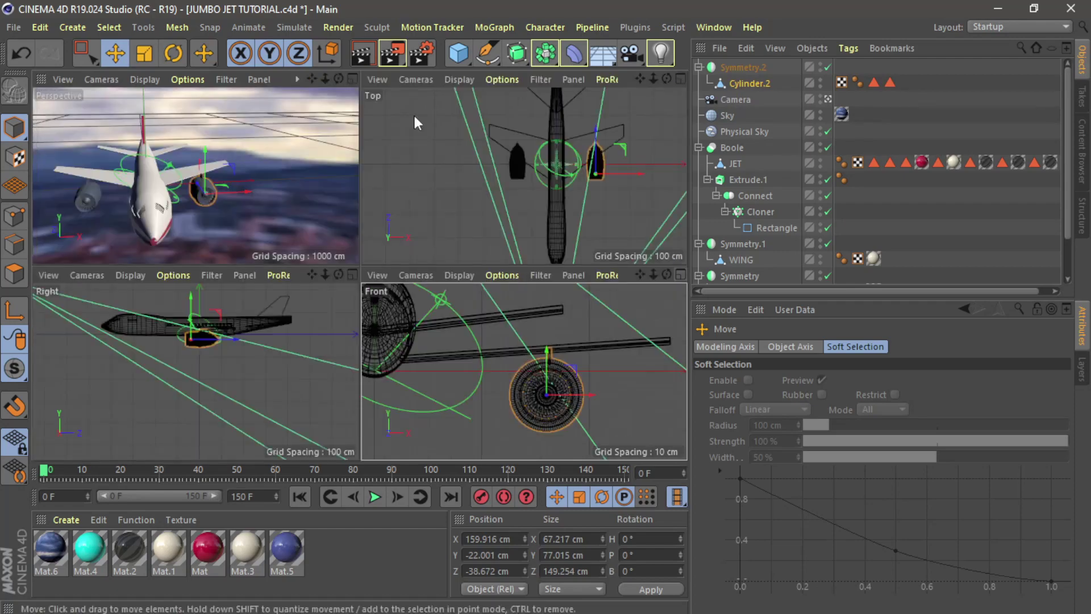
pyautogui.click(353, 78)
pyautogui.moveTo(666, 79); pyautogui.dragTo(683, 118)
pyautogui.moveTo(385, 365); pyautogui.dragTo(370, 352)
pyautogui.moveTo(667, 80); pyautogui.dragTo(715, 85)
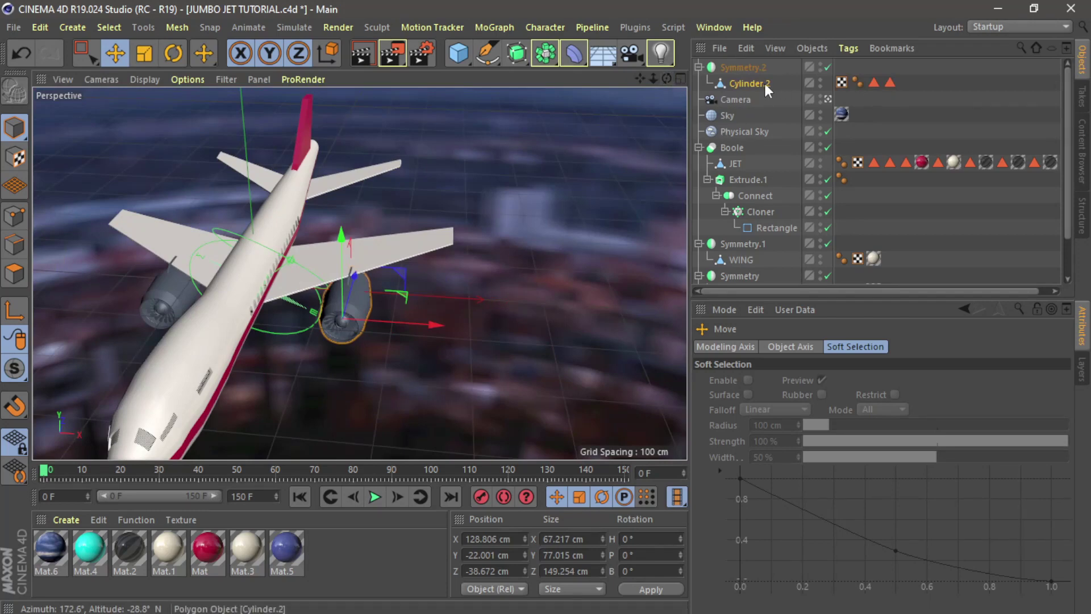
# Try duplicating the engine outside its Symmetry object, and undo the attempt.
pyautogui.moveTo(749, 87); pyautogui.dragTo(750, 98)
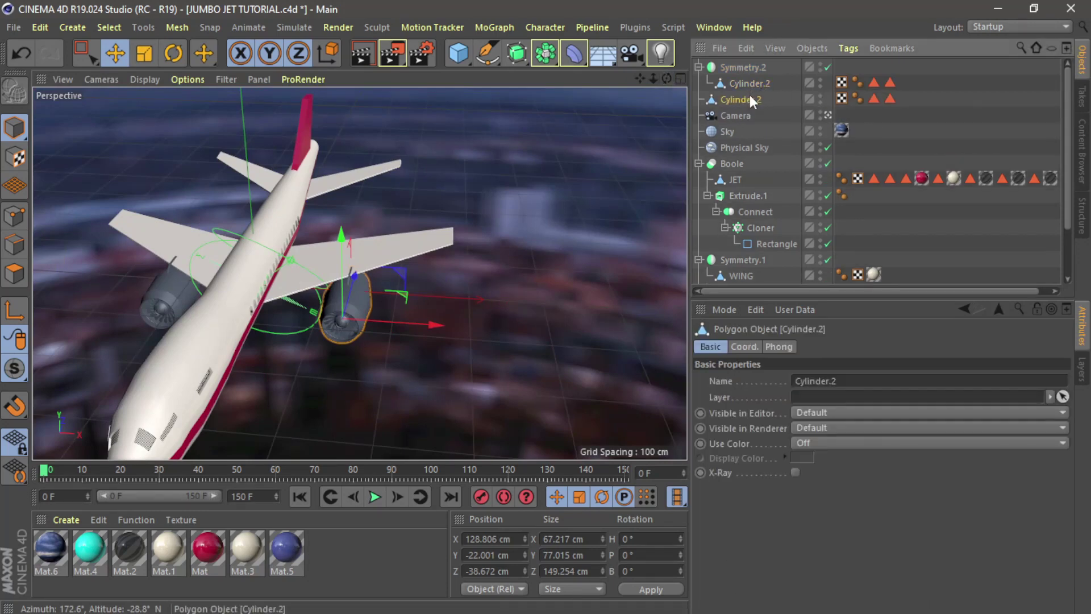
pyautogui.hotkey('ctrl', 'z')
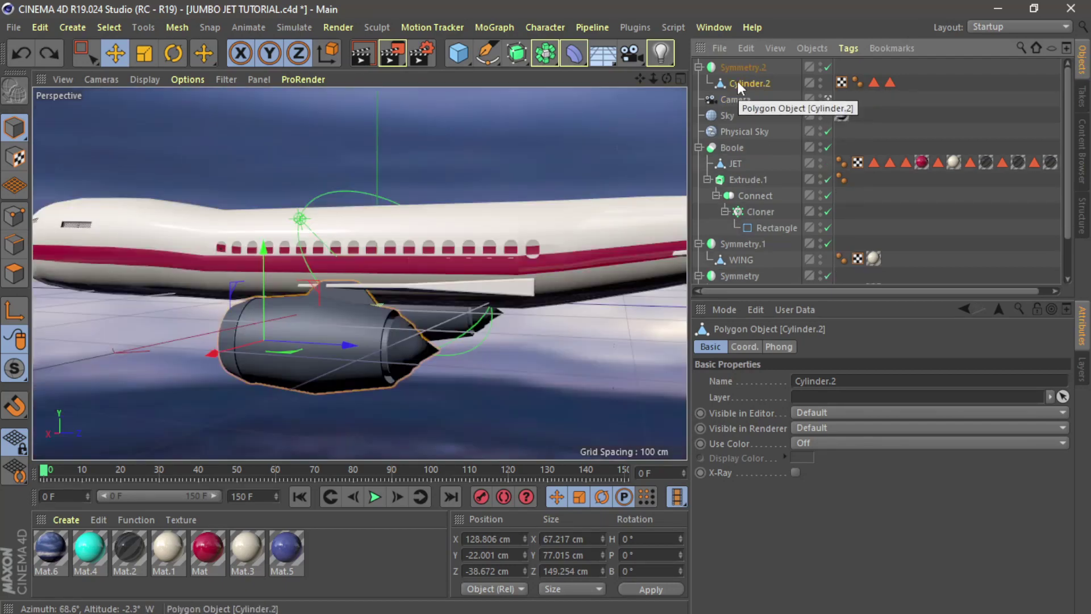
pyautogui.keyDown('ctrl'); pyautogui.click(738, 69); pyautogui.keyUp('ctrl')
pyautogui.moveTo(667, 79); pyautogui.dragTo(602, 102)
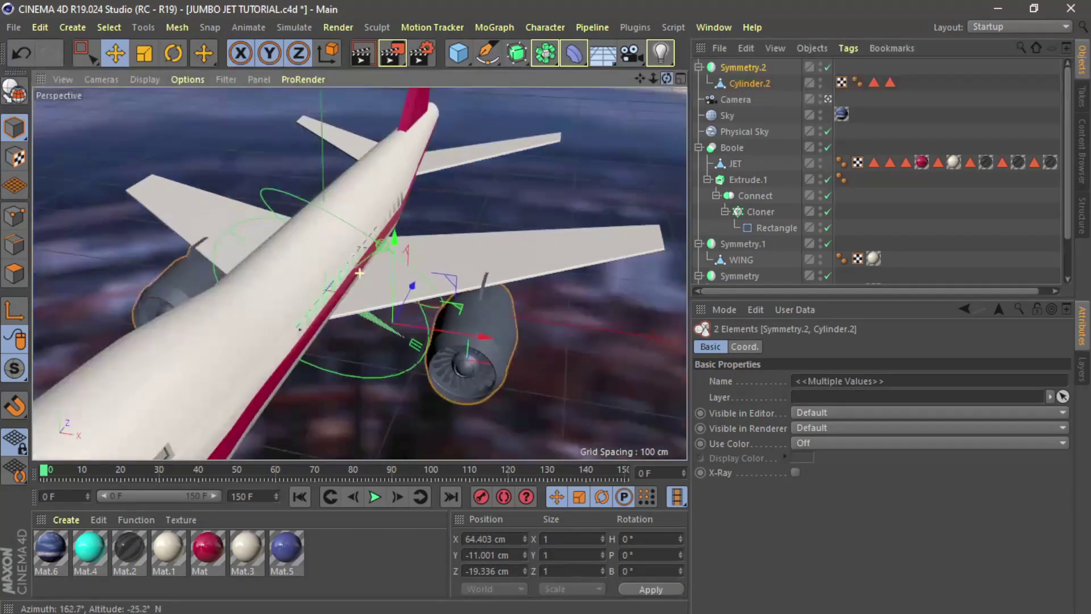
pyautogui.click(23, 54)
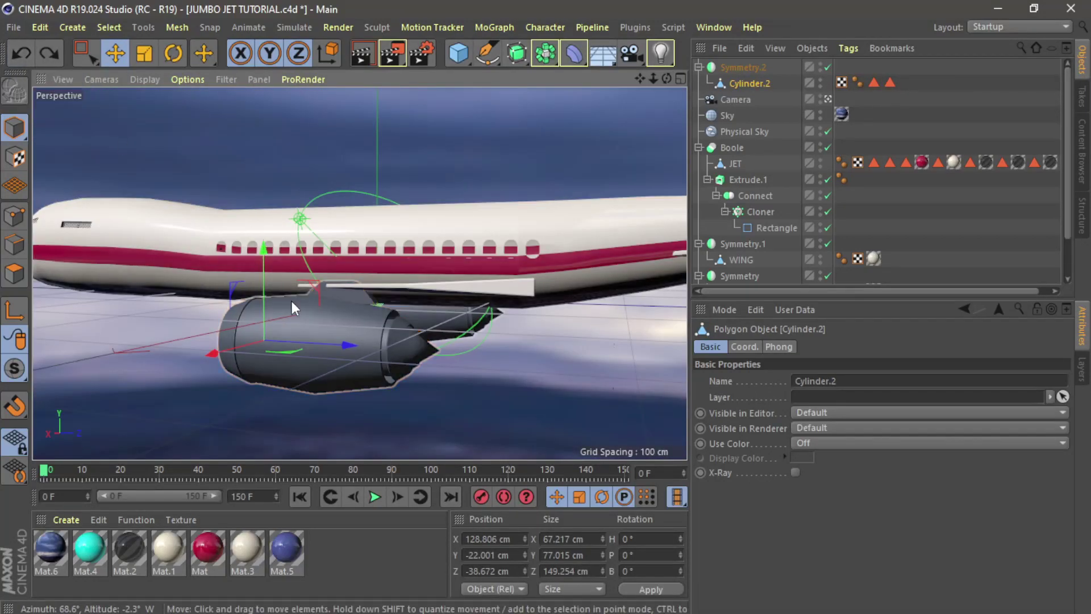
# Scale the engine down to about 53 x 60 x 117 cm and raise it to about Y -16 cm.
pyautogui.click(144, 53)
pyautogui.moveTo(477, 141); pyautogui.dragTo(295, 193)
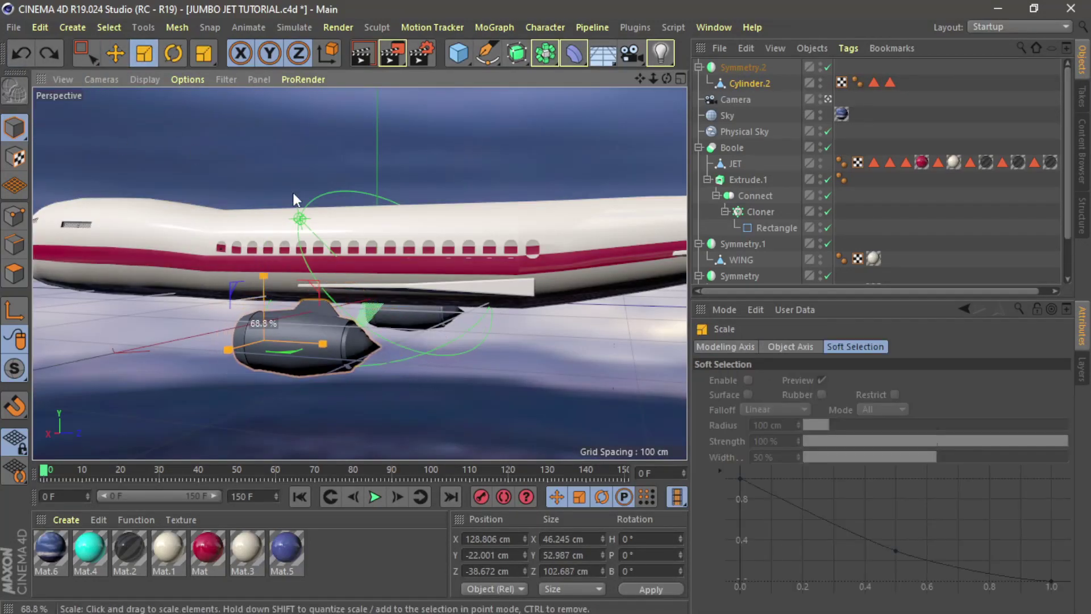
pyautogui.moveTo(666, 78); pyautogui.dragTo(654, 103)
pyautogui.moveTo(192, 110); pyautogui.dragTo(330, 113)
pyautogui.click(112, 55)
pyautogui.moveTo(477, 273); pyautogui.dragTo(473, 265)
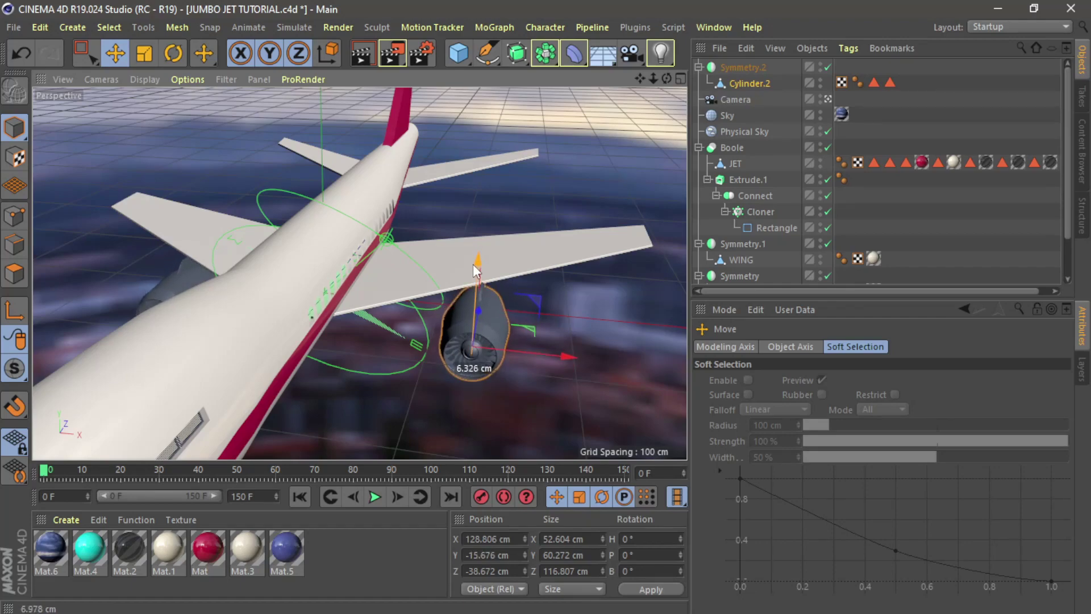
# Enlarge the engine to about 66 x 76 x 148 cm.
pyautogui.moveTo(667, 78); pyautogui.dragTo(591, 45)
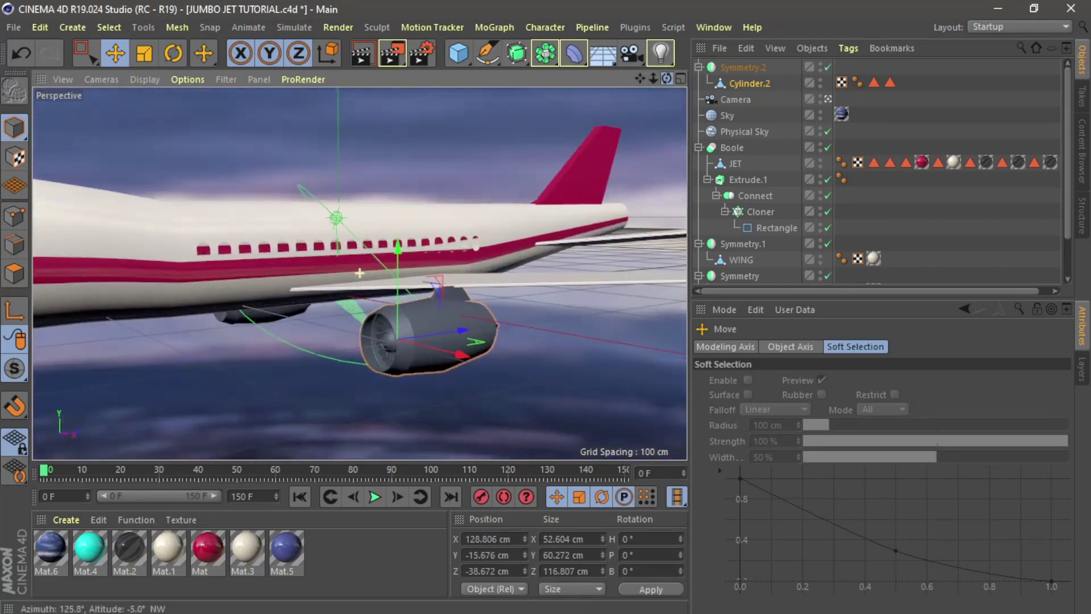
pyautogui.click(144, 53)
pyautogui.moveTo(284, 115); pyautogui.dragTo(376, 124)
pyautogui.click(115, 53)
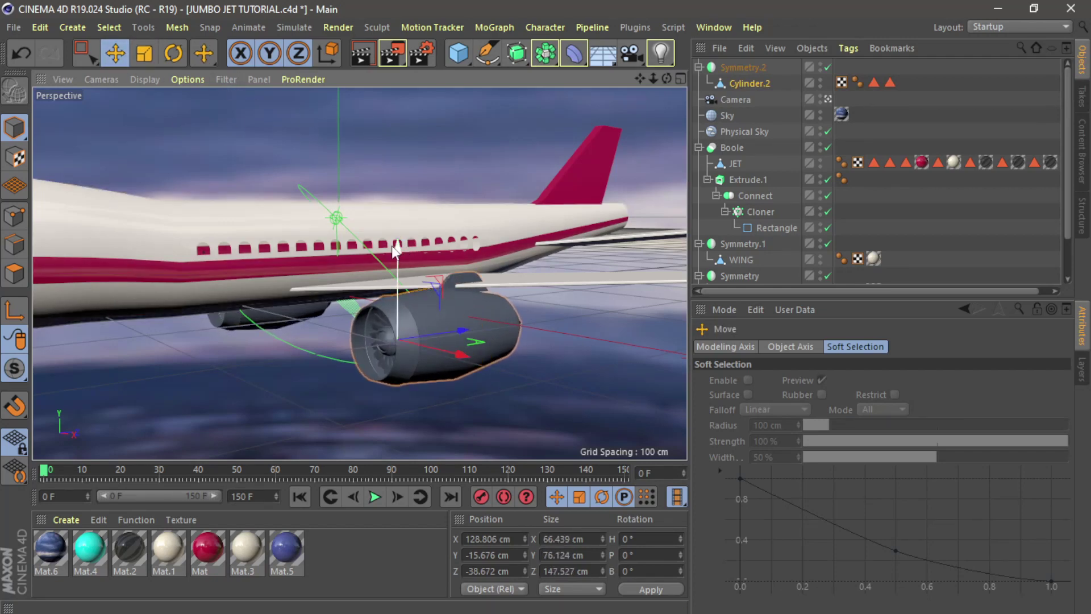
# Lower the engine to about Y -24 cm and move it back beneath the wing to about Z 1 cm.
pyautogui.moveTo(392, 245); pyautogui.dragTo(391, 259)
pyautogui.moveTo(465, 341); pyautogui.dragTo(472, 342)
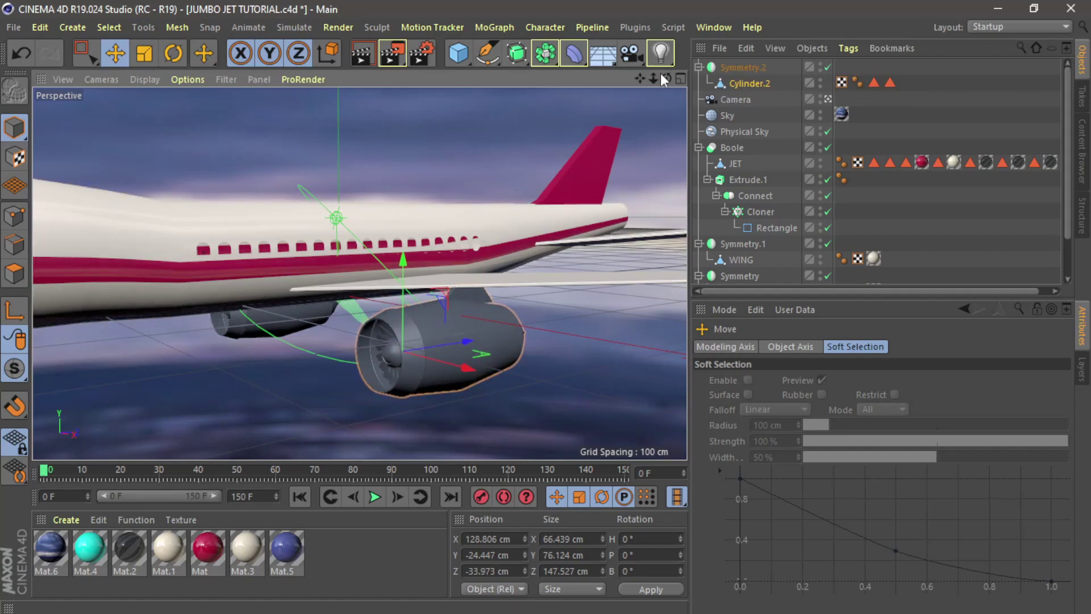
pyautogui.moveTo(666, 78); pyautogui.dragTo(667, 128)
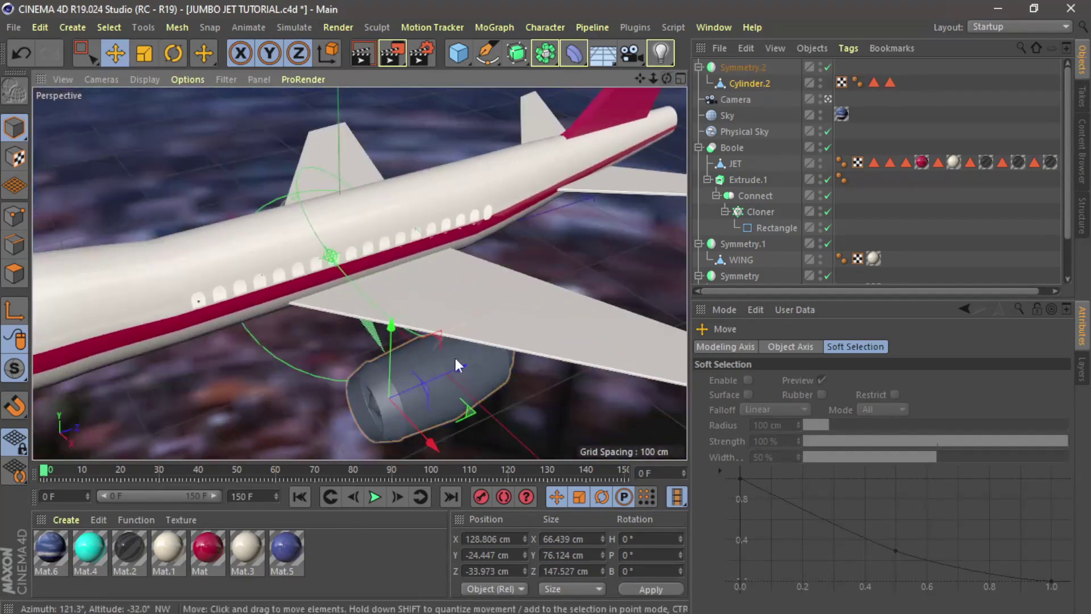
pyautogui.moveTo(458, 367); pyautogui.dragTo(514, 344)
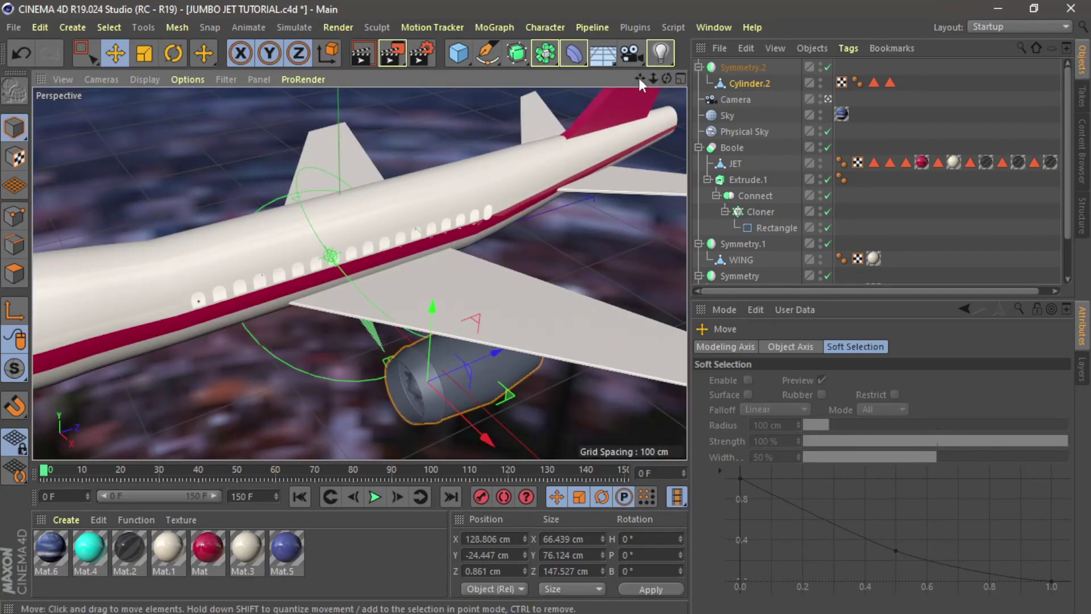
pyautogui.moveTo(667, 77); pyautogui.dragTo(690, 77)
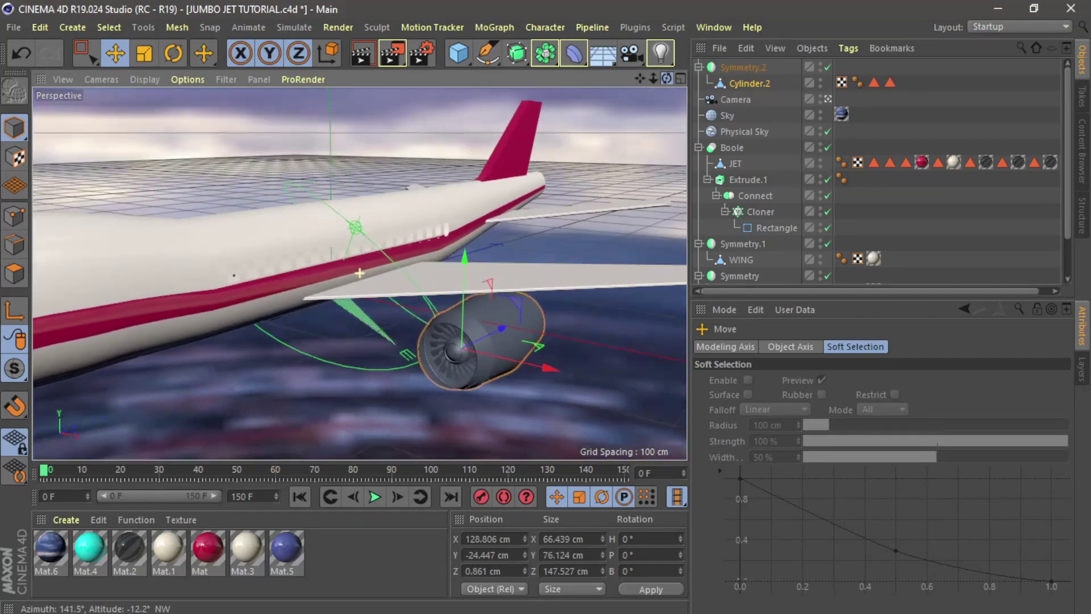
# Duplicate the engine's Symmetry object together with the engine inside it.
pyautogui.moveTo(706, 44); pyautogui.dragTo(682, 77)
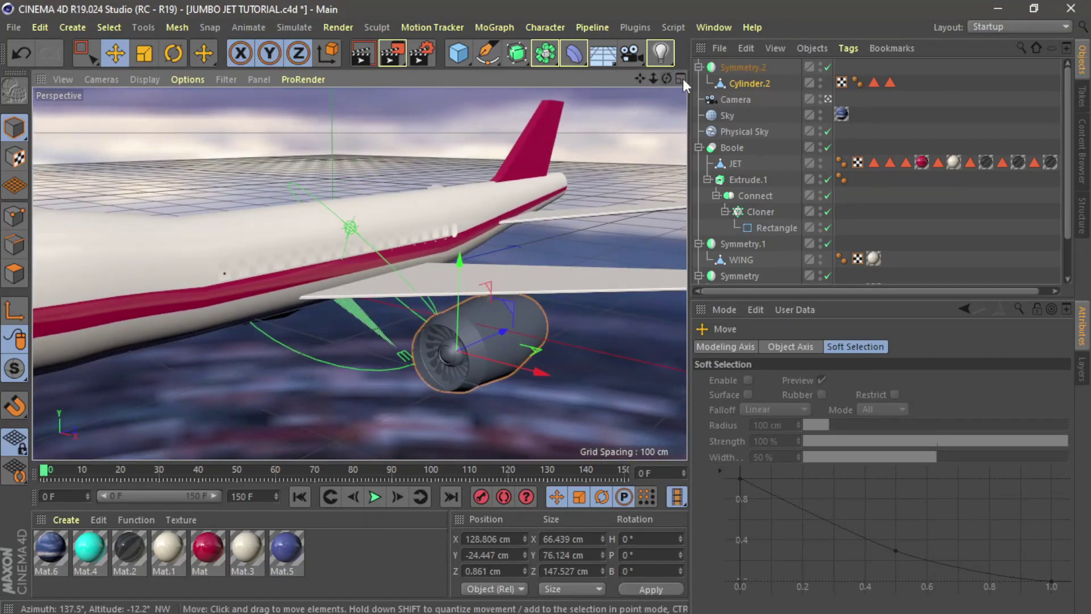
pyautogui.keyDown('ctrl'); pyautogui.click(731, 69); pyautogui.keyUp('ctrl')
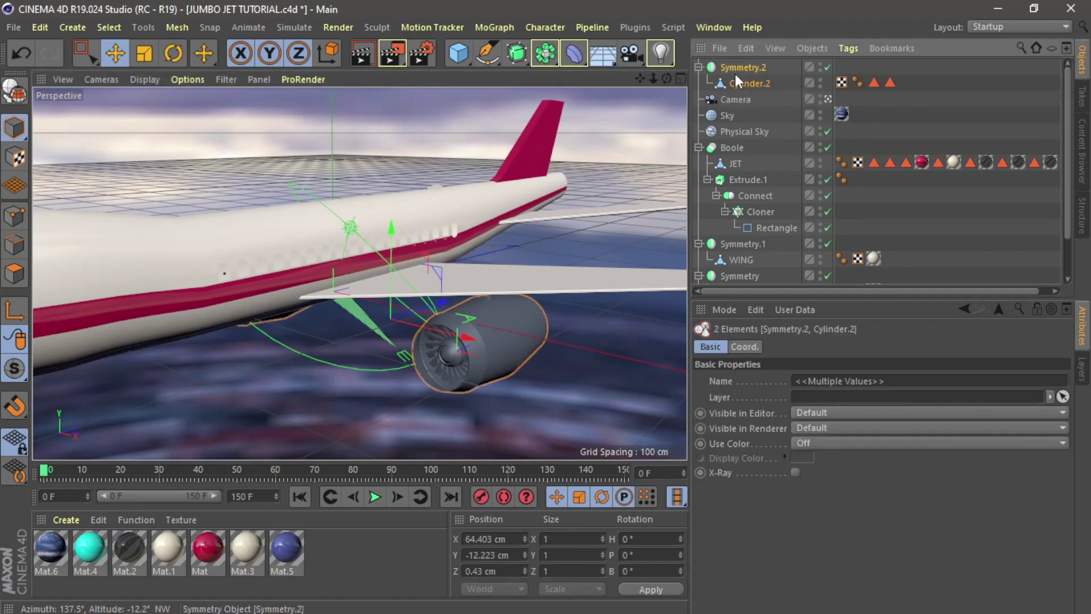
pyautogui.moveTo(736, 67); pyautogui.dragTo(780, 60)
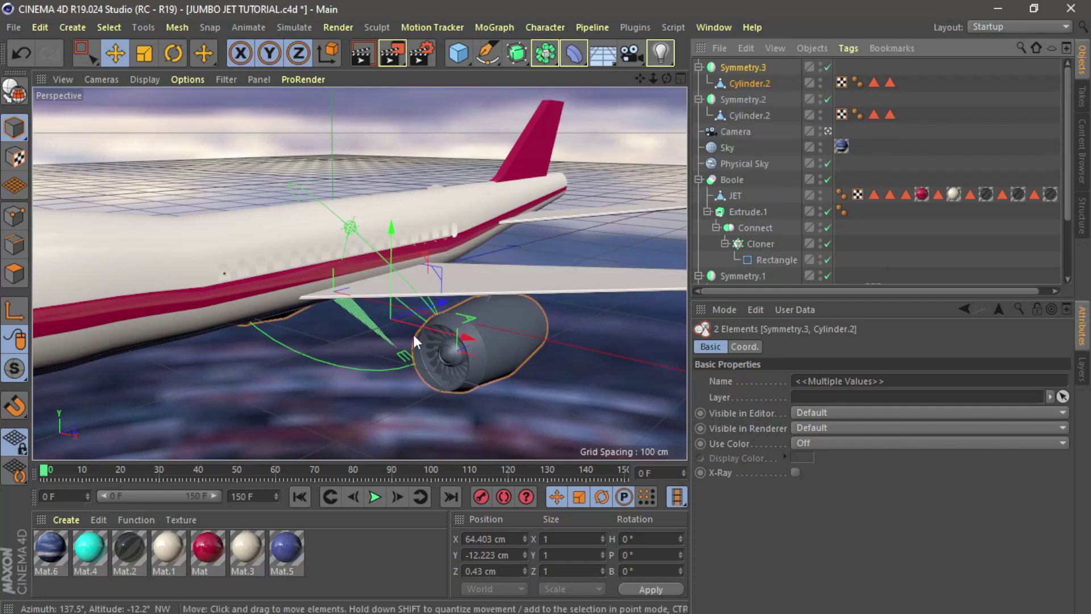
# Try moving the duplicated Symmetry object and its engine together outward along X, and undo the moves.
pyautogui.moveTo(461, 333); pyautogui.dragTo(527, 355)
pyautogui.hotkey('ctrl', 'z')
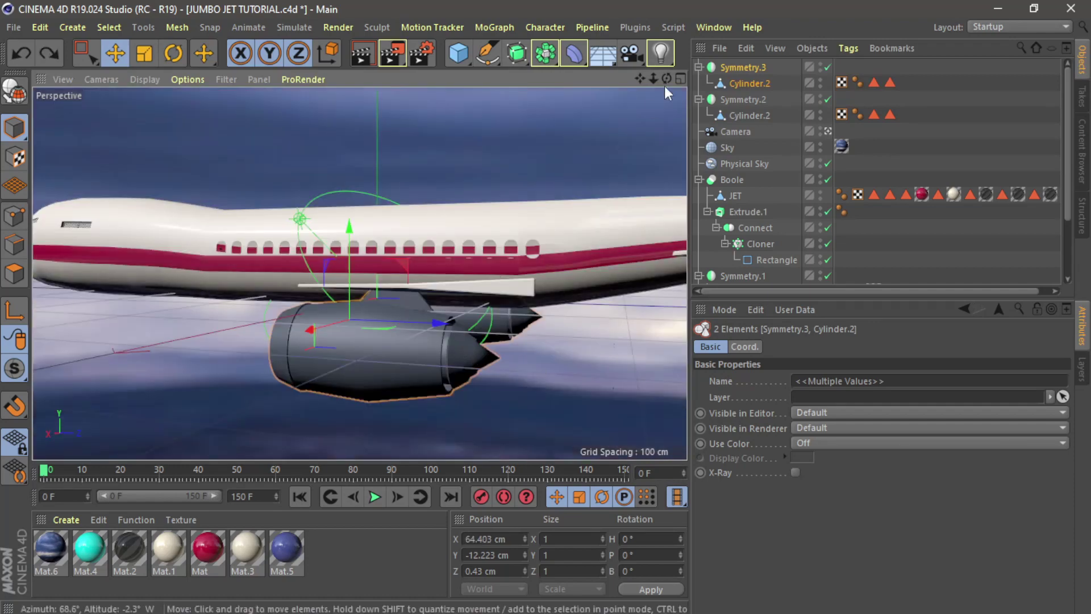
pyautogui.moveTo(666, 79); pyautogui.dragTo(666, 79)
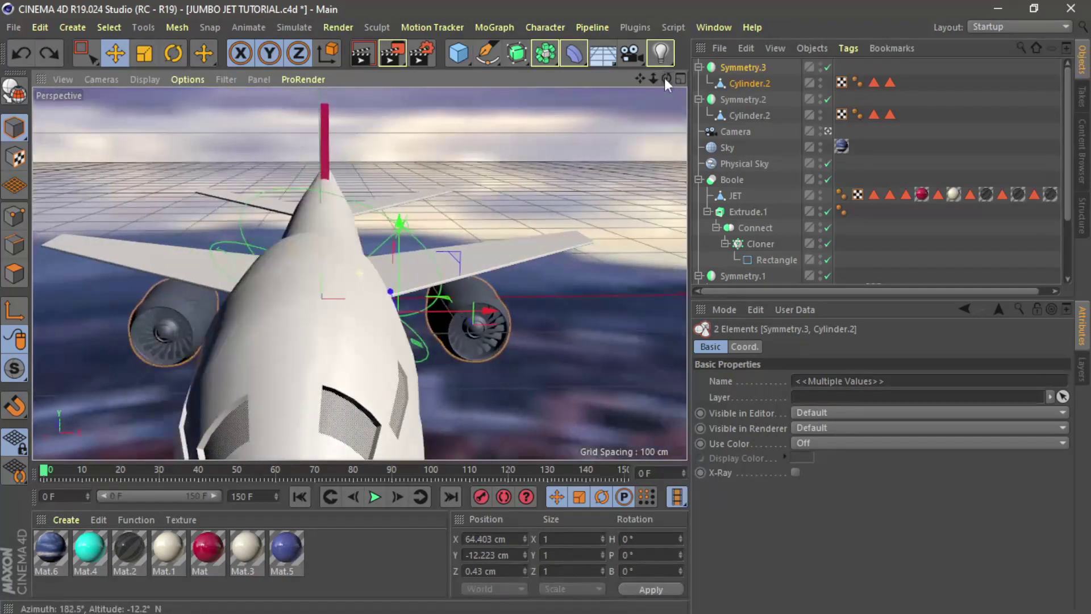
pyautogui.moveTo(492, 310); pyautogui.dragTo(585, 314)
pyautogui.hotkey('ctrl', 'z')
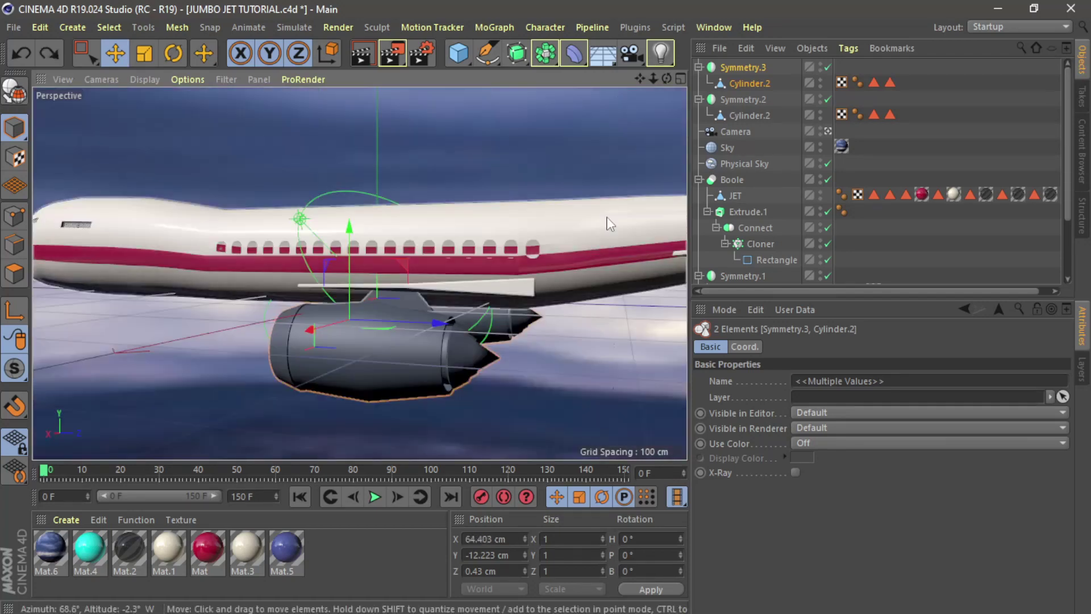
# Move only the duplicated engine mesh outward along the wing to about X 216 cm.
pyautogui.click(744, 84)
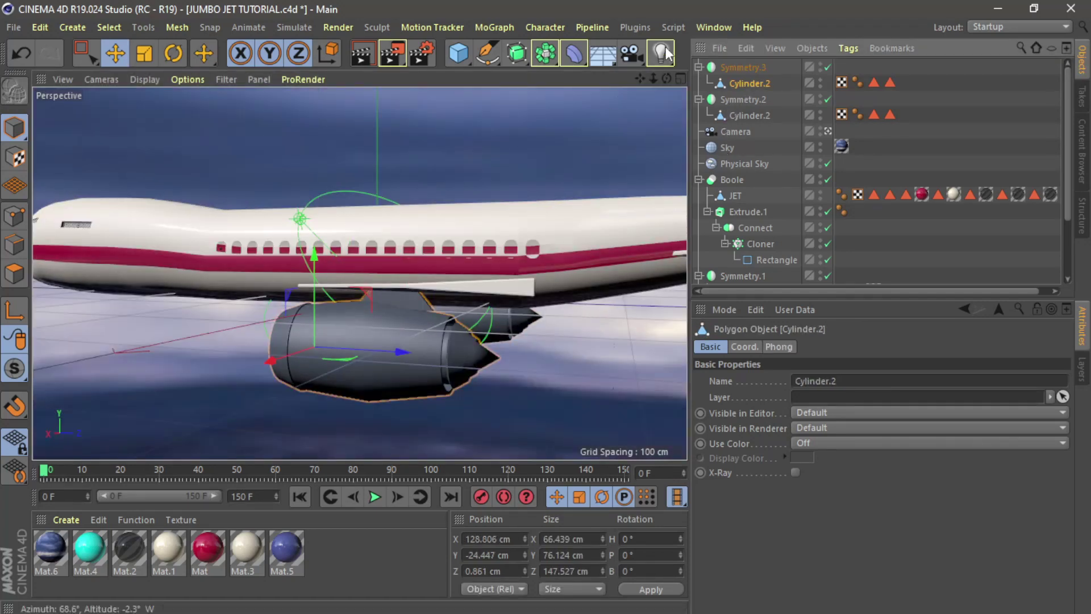
pyautogui.moveTo(670, 79); pyautogui.dragTo(670, 79)
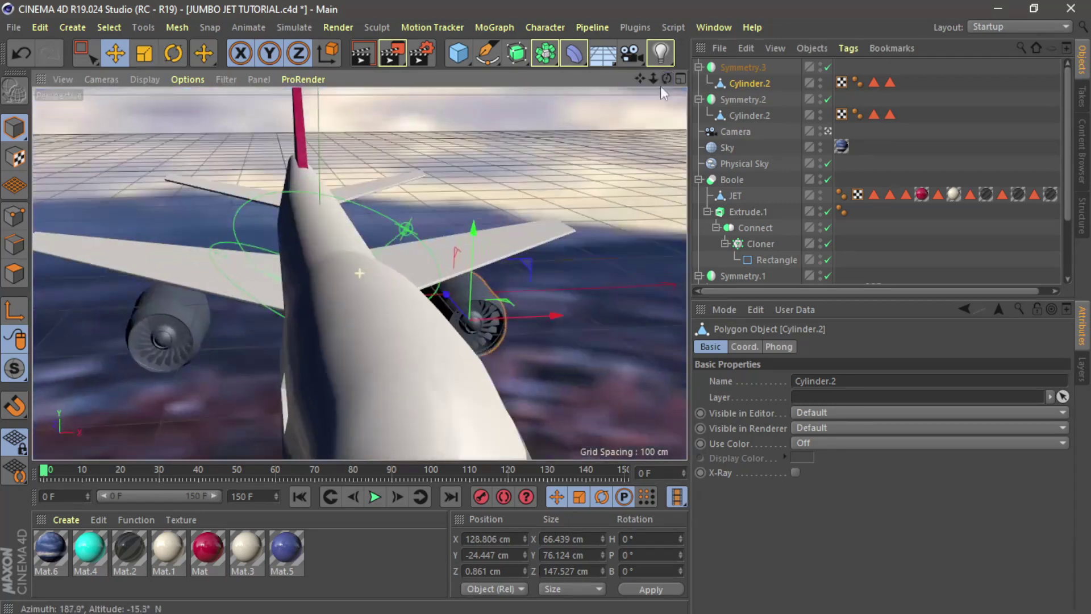
pyautogui.moveTo(550, 316); pyautogui.dragTo(637, 278)
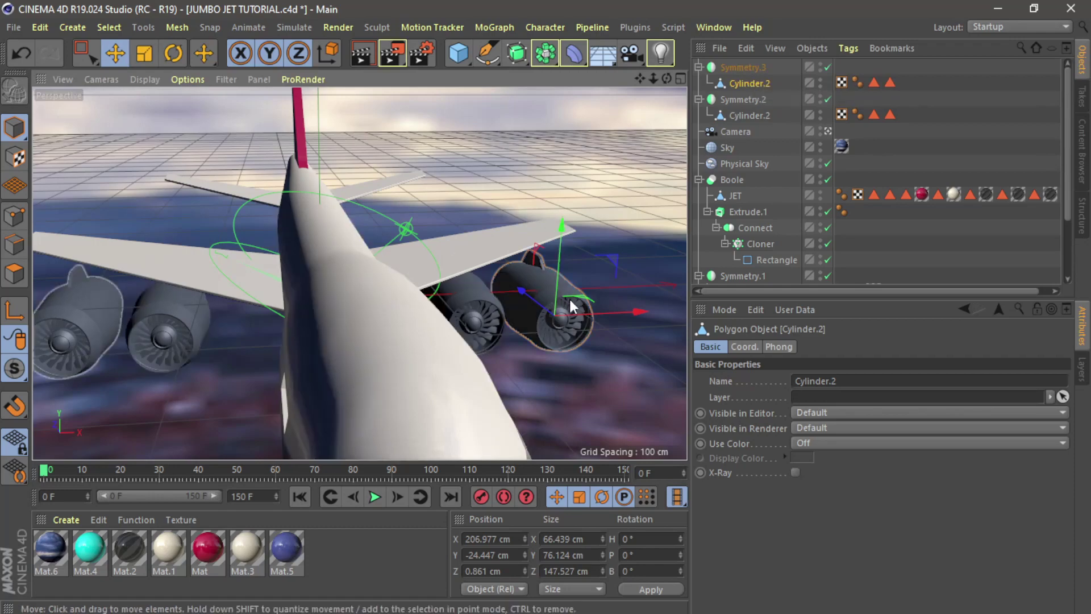
pyautogui.moveTo(638, 312); pyautogui.dragTo(649, 311)
# Scale the outer engine down to about 44 x 50 x 97 cm and raise it to about Y 15 cm.
pyautogui.moveTo(669, 80); pyautogui.dragTo(631, 114)
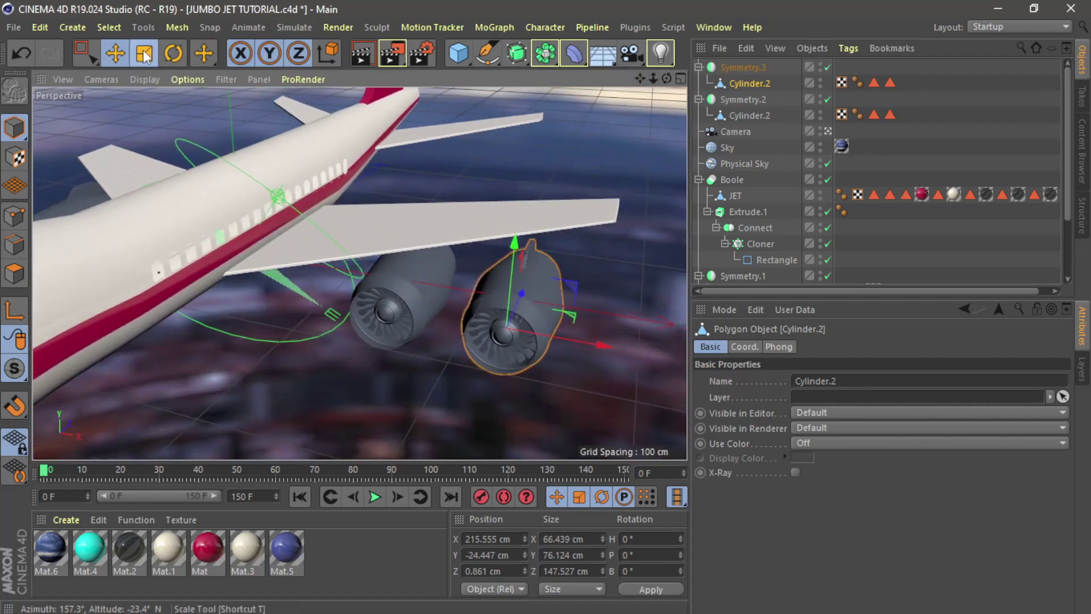
pyautogui.press('t')
pyautogui.moveTo(658, 126); pyautogui.dragTo(431, 137)
pyautogui.click(115, 53)
pyautogui.moveTo(510, 244); pyautogui.dragTo(512, 190)
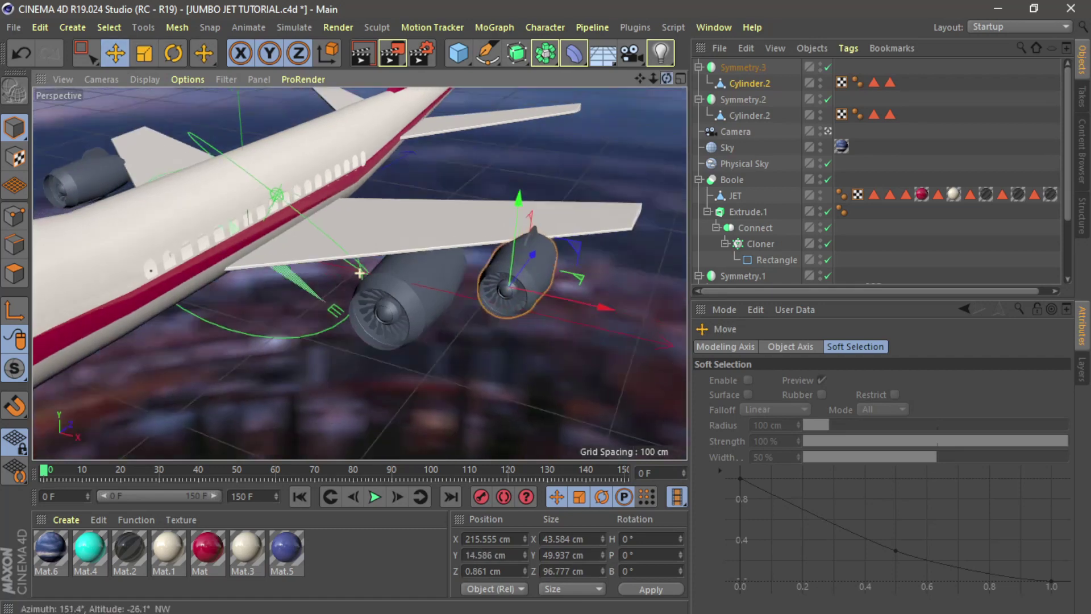
# Move the outer engine back beneath the swept wing to about Z 58 cm, aligning it in the Top view.
pyautogui.click(680, 78)
pyautogui.click(681, 79)
pyautogui.scroll(5, 485, 277)
pyautogui.moveTo(568, 151); pyautogui.dragTo(577, 94)
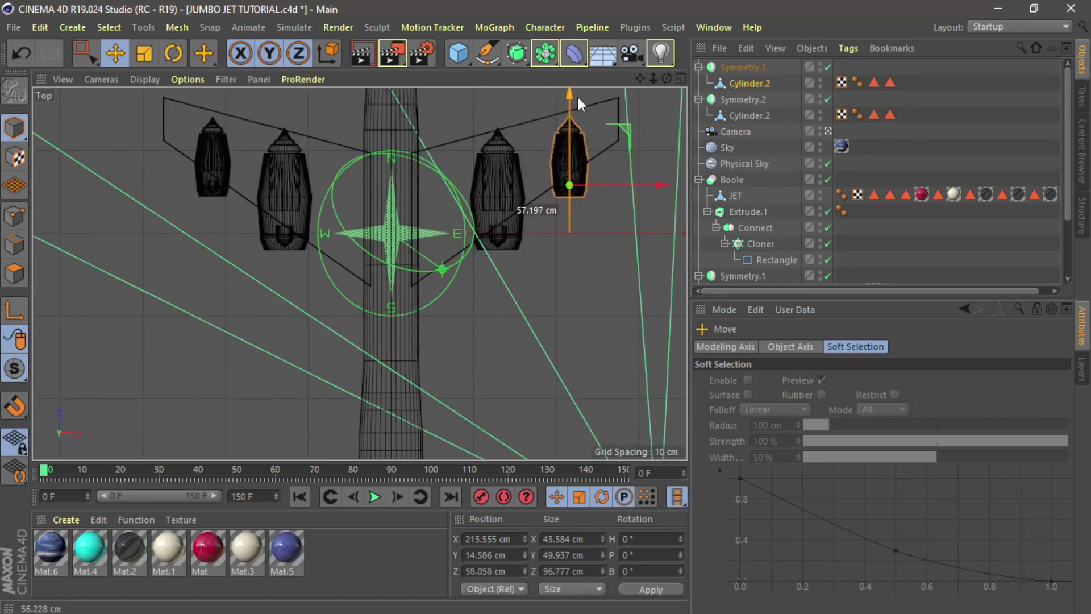
pyautogui.click(681, 78)
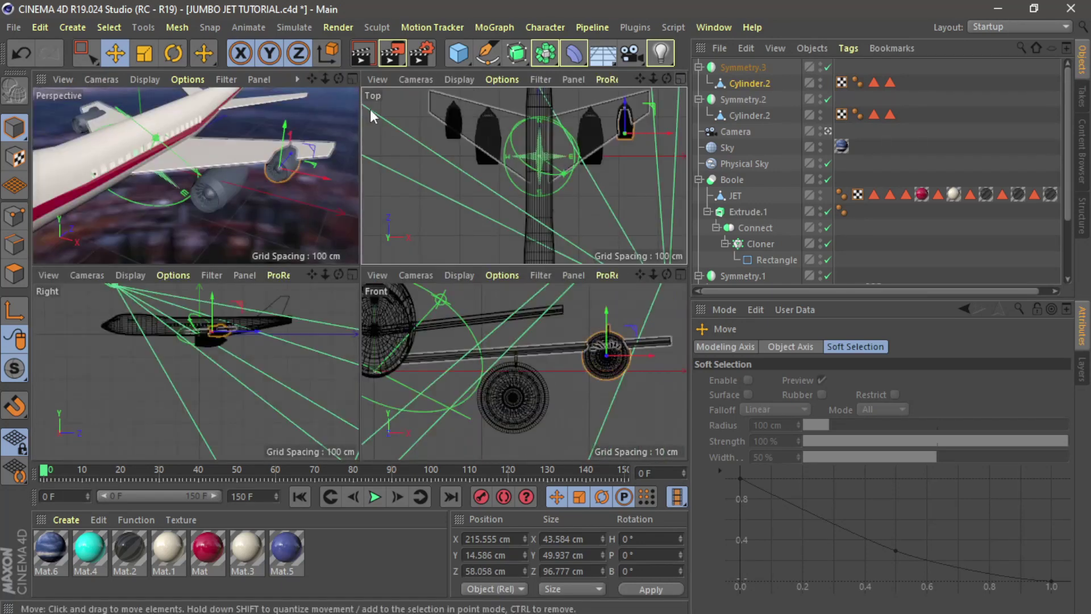
pyautogui.click(352, 79)
pyautogui.moveTo(668, 80)
pyautogui.mouseDown()
pyautogui.moveTo(648, 85)
pyautogui.moveTo(676, 84)
pyautogui.mouseUp()
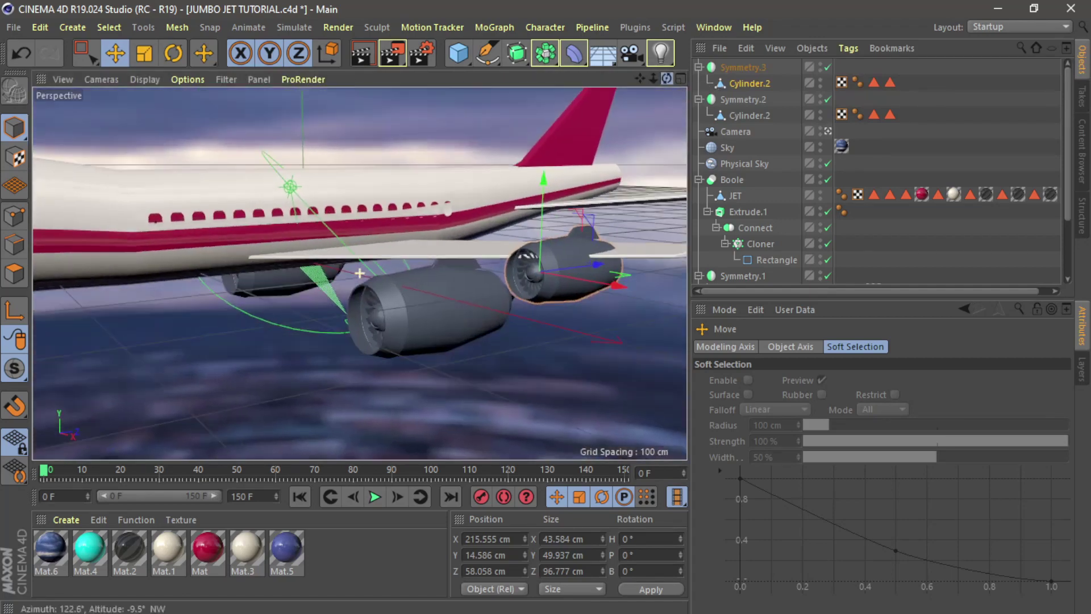
# Lower the outer engine to about Y -7 cm in the Front view so its pylon meets the wing's underside.
pyautogui.click(681, 78)
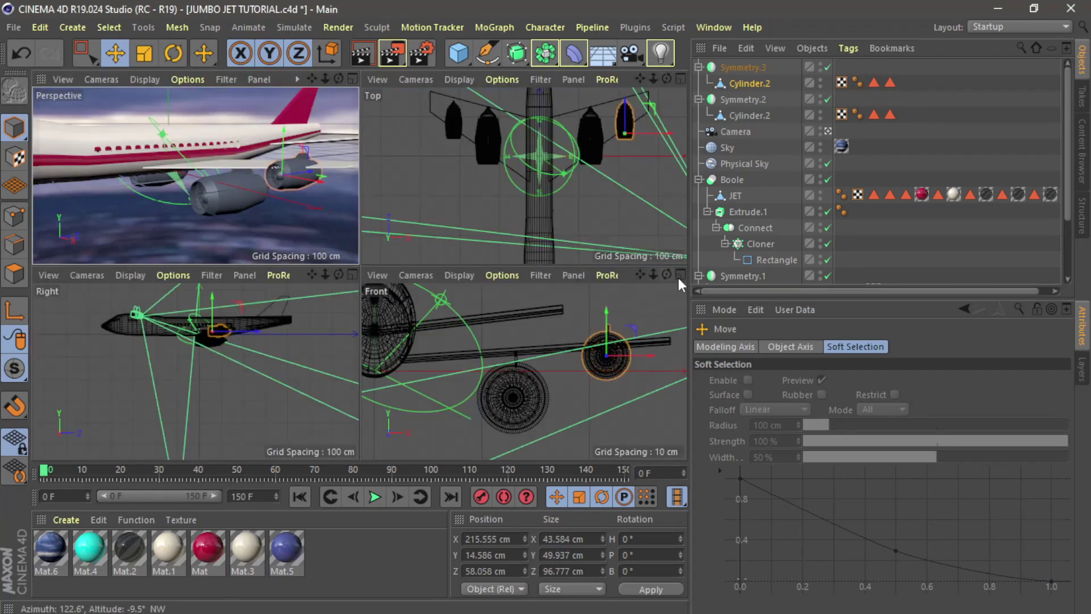
pyautogui.click(680, 275)
pyautogui.moveTo(532, 150); pyautogui.dragTo(539, 201)
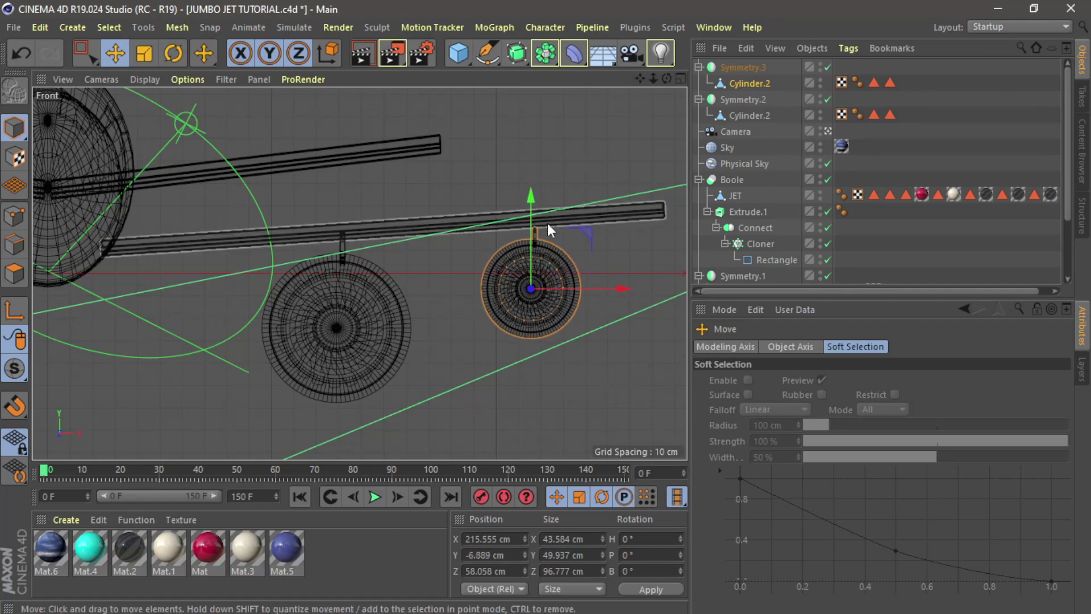
pyautogui.scroll(5, 548, 223)
pyautogui.moveTo(503, 318); pyautogui.dragTo(502, 322)
pyautogui.moveTo(640, 78); pyautogui.dragTo(1070, 75)
# Try lowering the inner engine pair's Symmetry object slightly in the Perspective view, and undo the move.
pyautogui.click(742, 100)
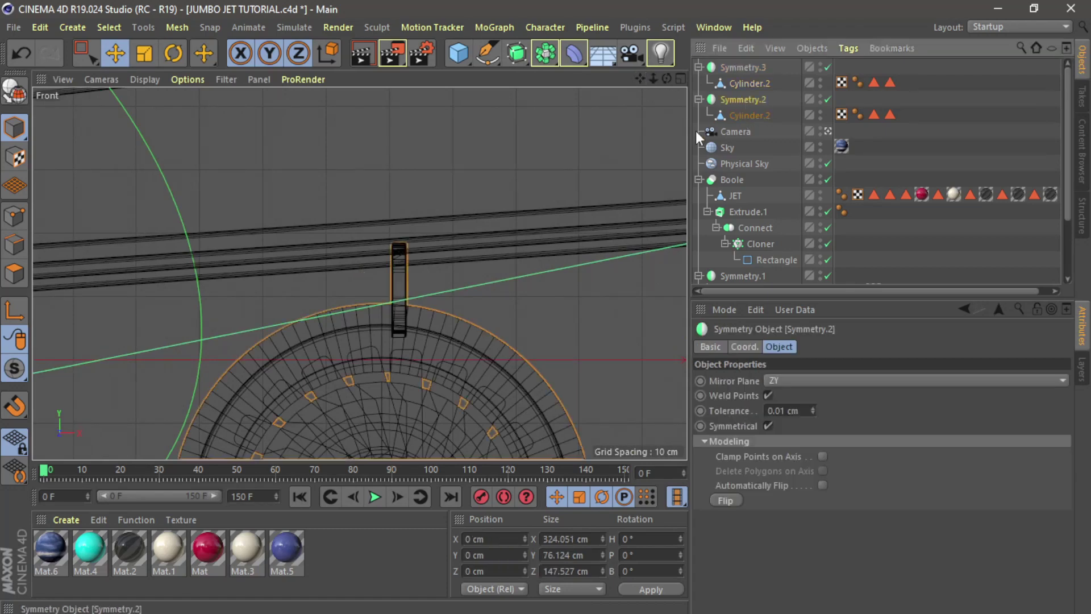
pyautogui.click(738, 115)
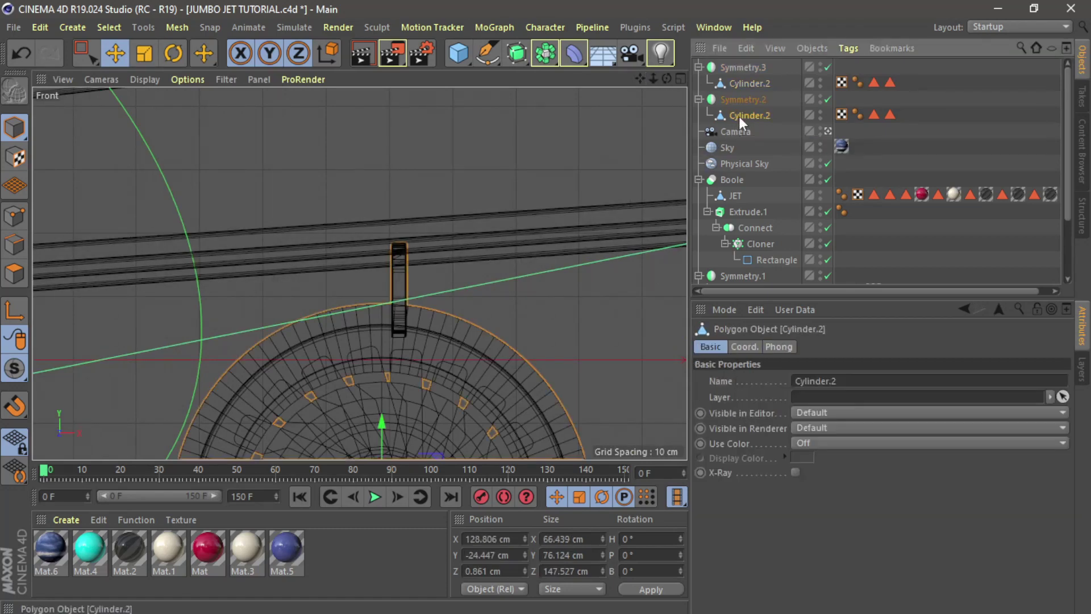
pyautogui.click(735, 103)
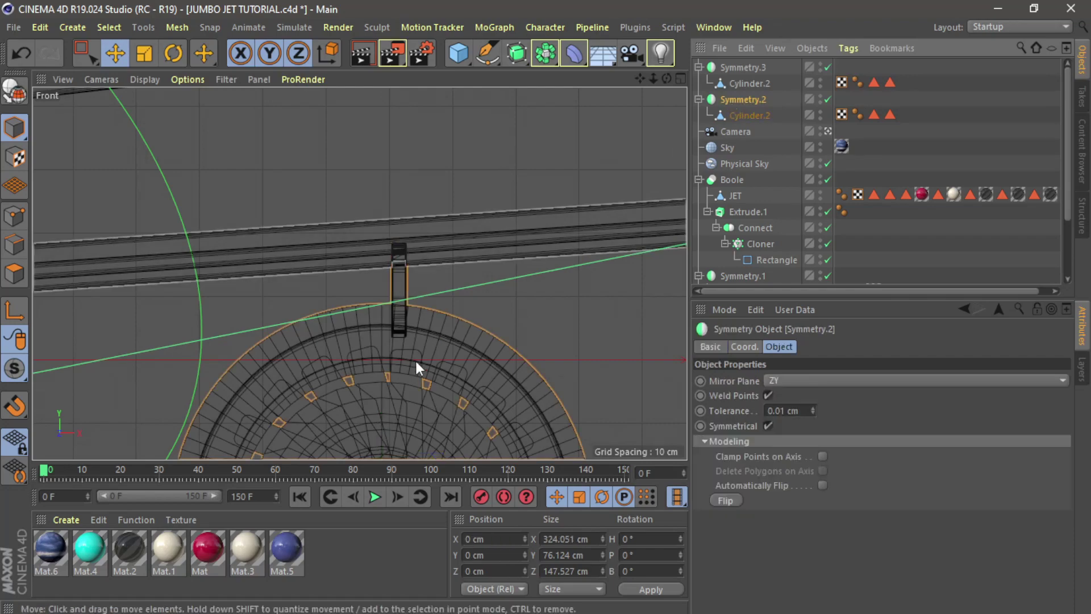
pyautogui.scroll(-5, 503, 229)
pyautogui.scroll(-5, 506, 274)
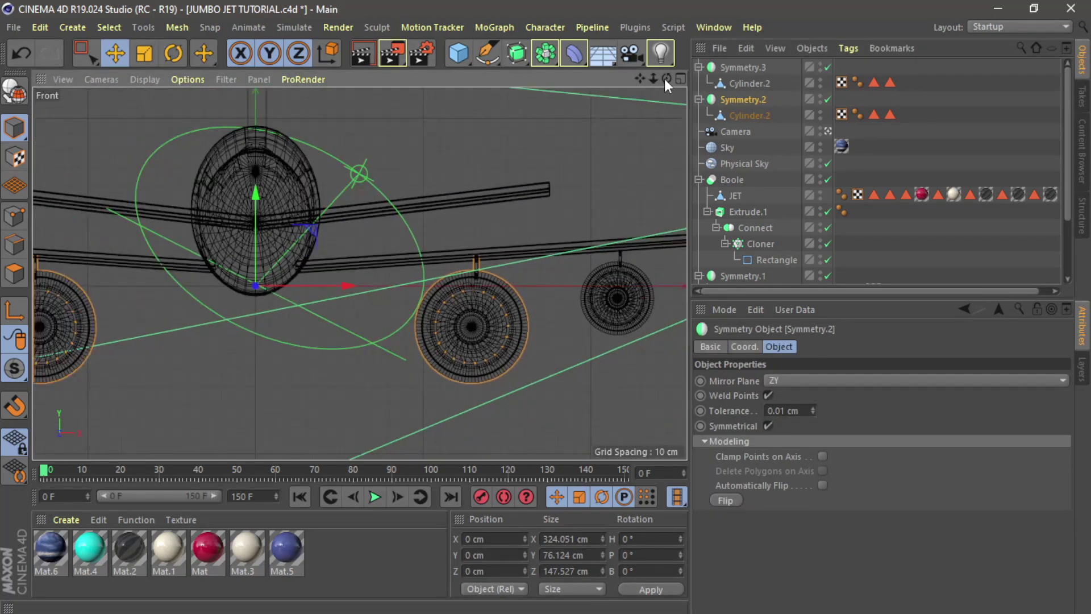
pyautogui.click(680, 79)
pyautogui.click(352, 79)
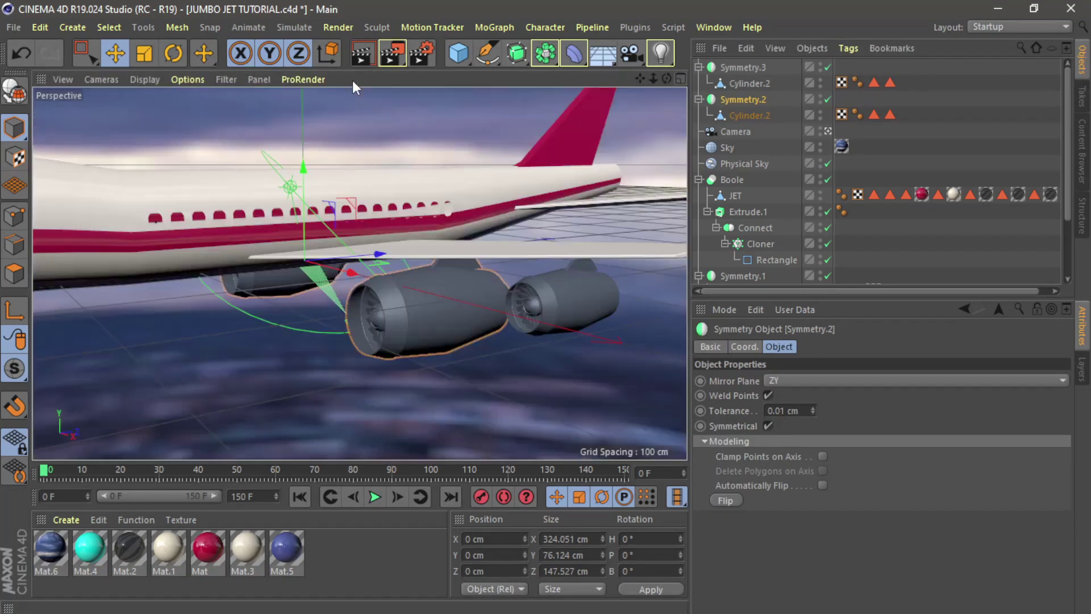
pyautogui.moveTo(305, 168); pyautogui.dragTo(305, 172)
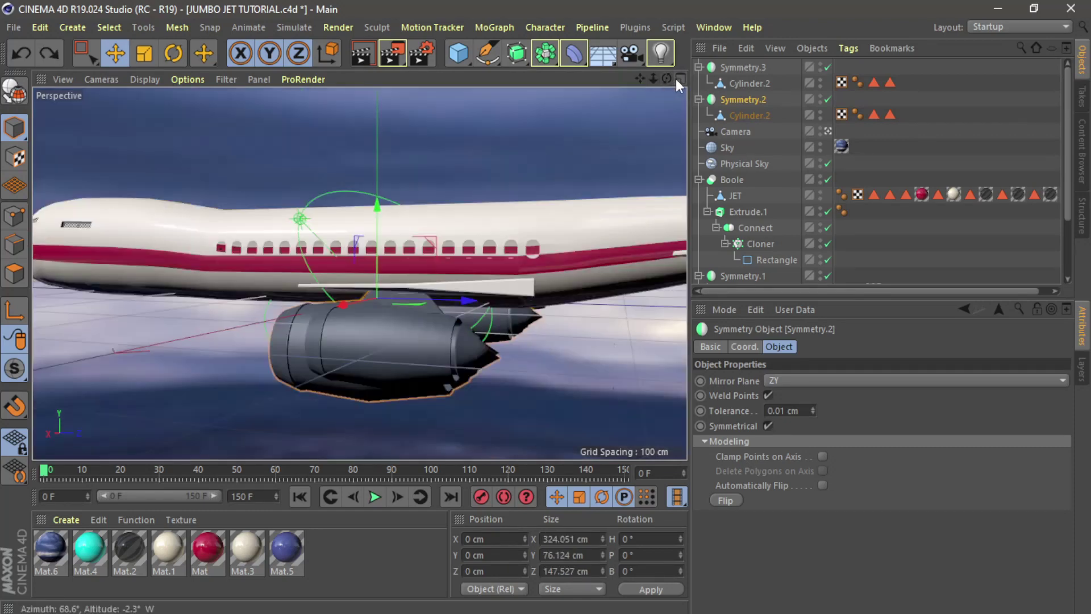
pyautogui.click(676, 79)
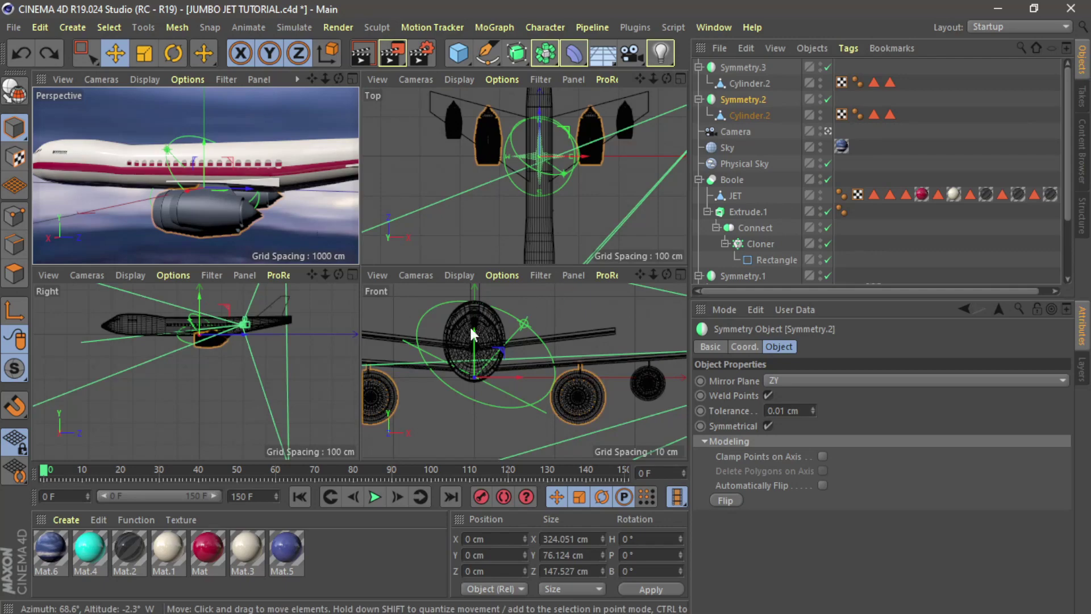
# Lower the Symmetry object holding the inner engine pair to about Y -3 cm in the Front view.
pyautogui.click(681, 273)
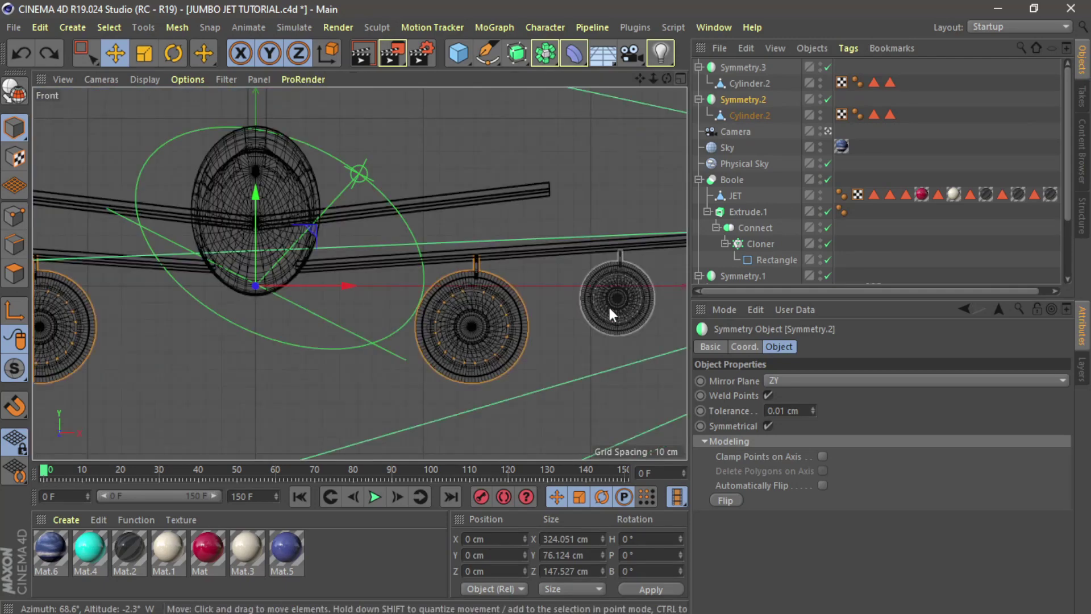
pyautogui.scroll(5, 517, 250)
pyautogui.scroll(-5, 517, 250)
pyautogui.scroll(5, 250, 253)
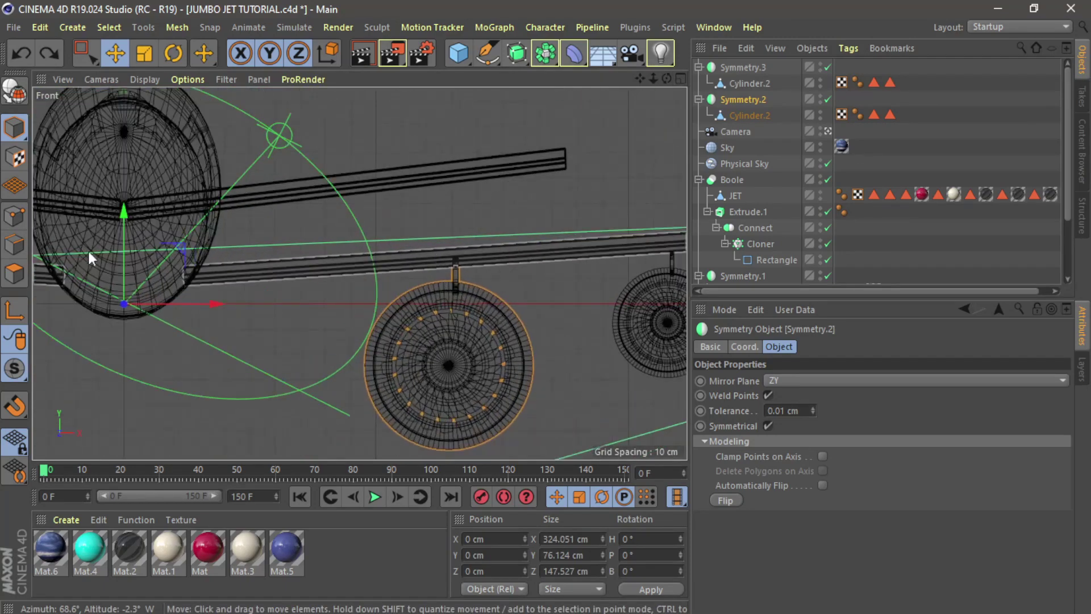
pyautogui.moveTo(124, 215); pyautogui.dragTo(131, 217)
pyautogui.click(680, 79)
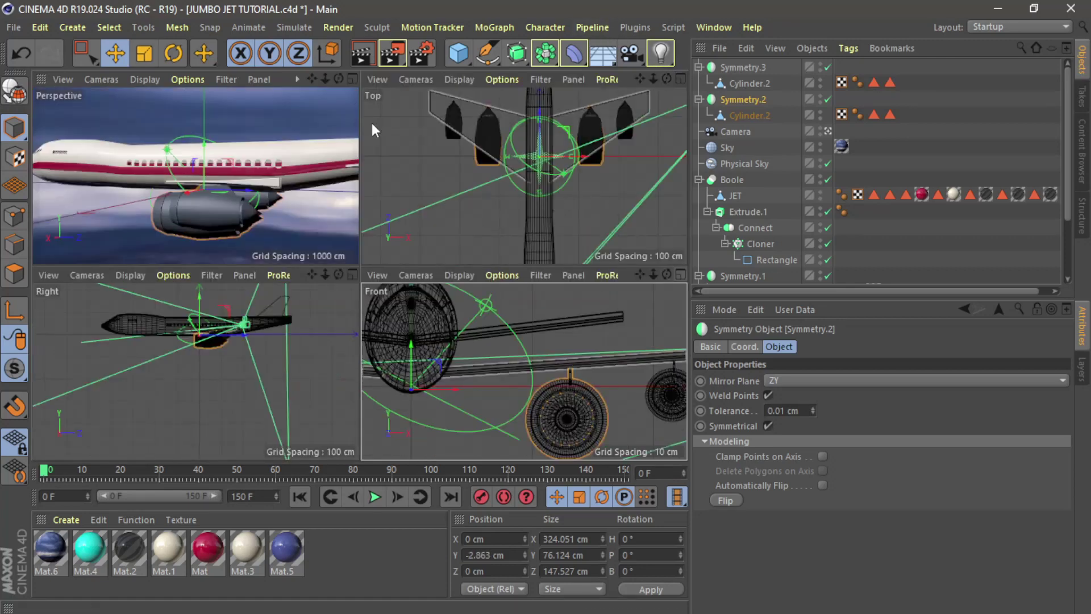
pyautogui.click(352, 79)
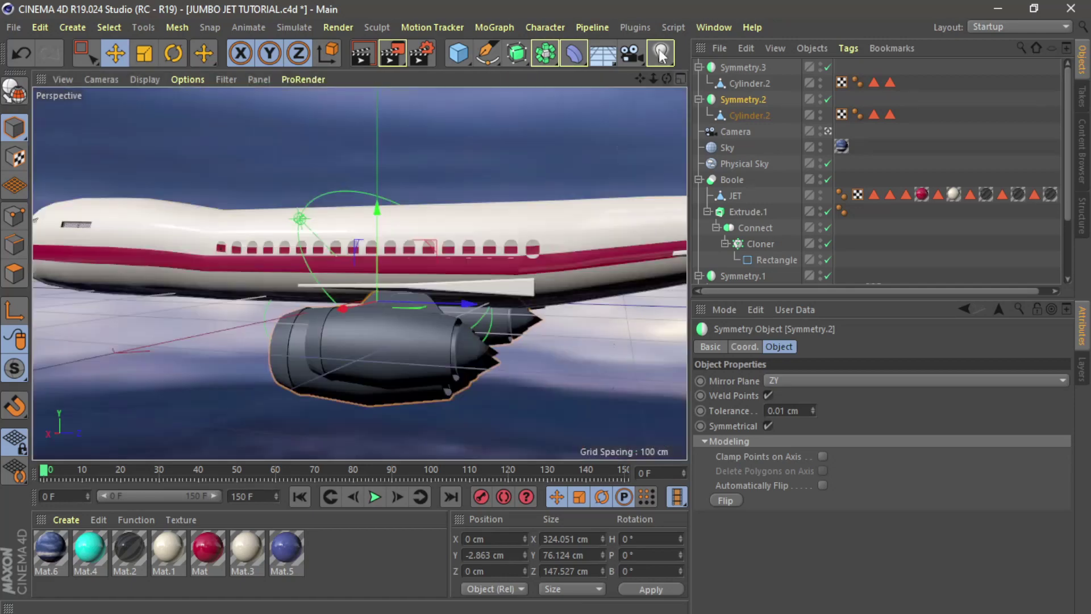
pyautogui.moveTo(654, 78); pyautogui.dragTo(667, 78)
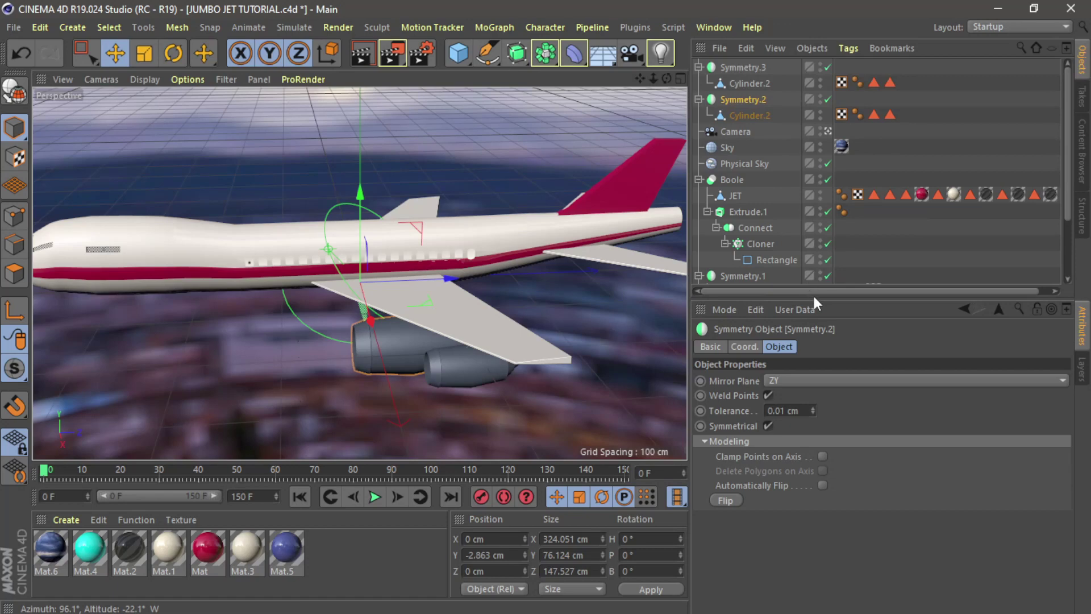
# Enlarge the object list and select the main wing's WING mesh under Symmetry in point mode.
pyautogui.moveTo(813, 296); pyautogui.dragTo(841, 459)
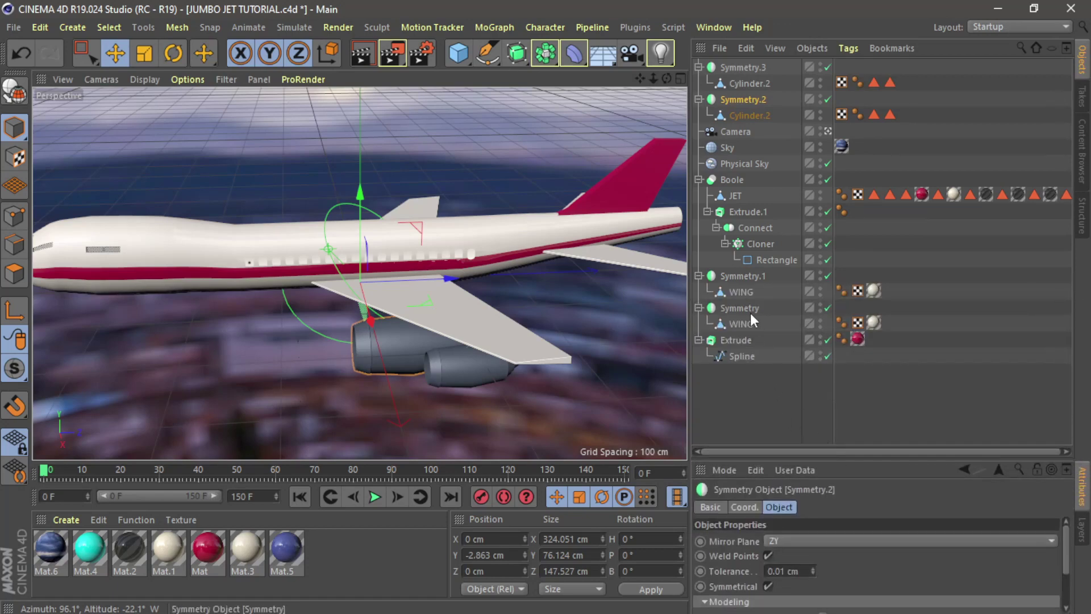
pyautogui.click(745, 295)
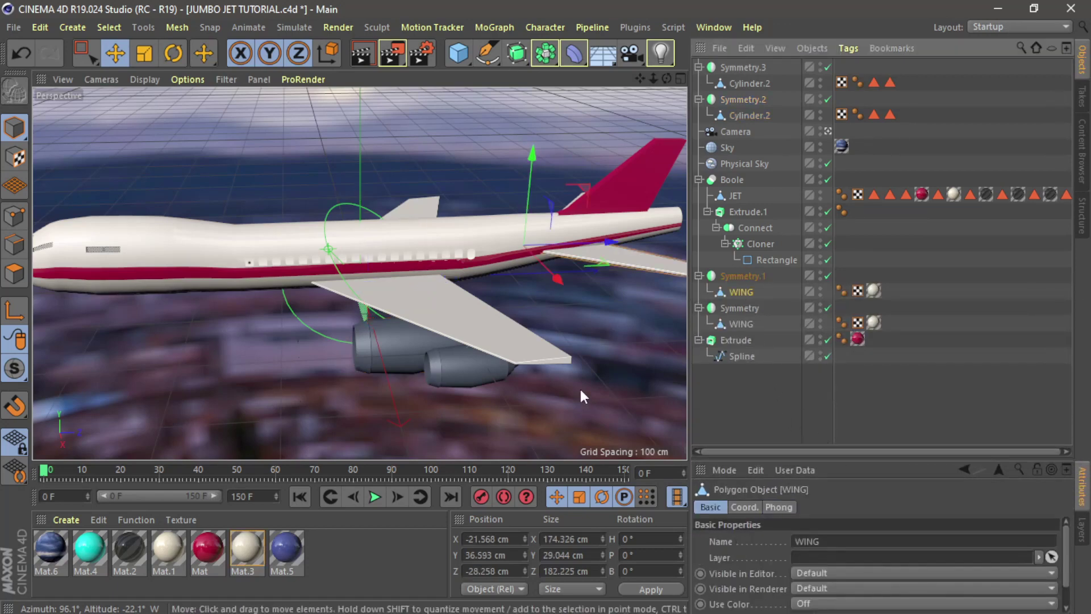
pyautogui.click(17, 219)
pyautogui.click(752, 323)
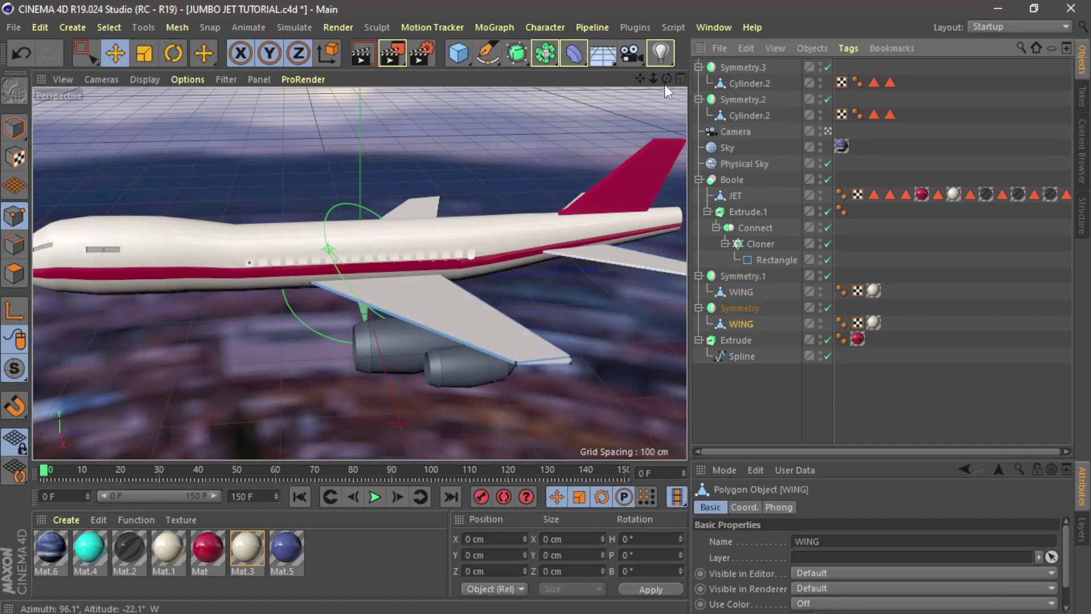
# Add a loop cut across the main wing near its tip, at about 83.9% offset.
pyautogui.moveTo(667, 79); pyautogui.dragTo(622, 85)
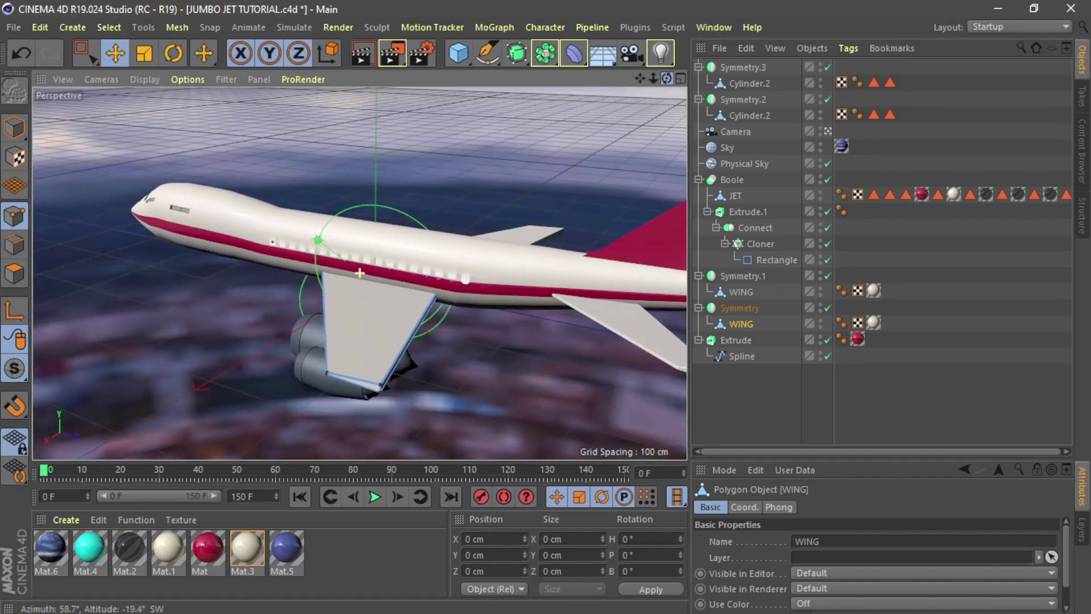
pyautogui.moveTo(667, 78); pyautogui.dragTo(800, 91)
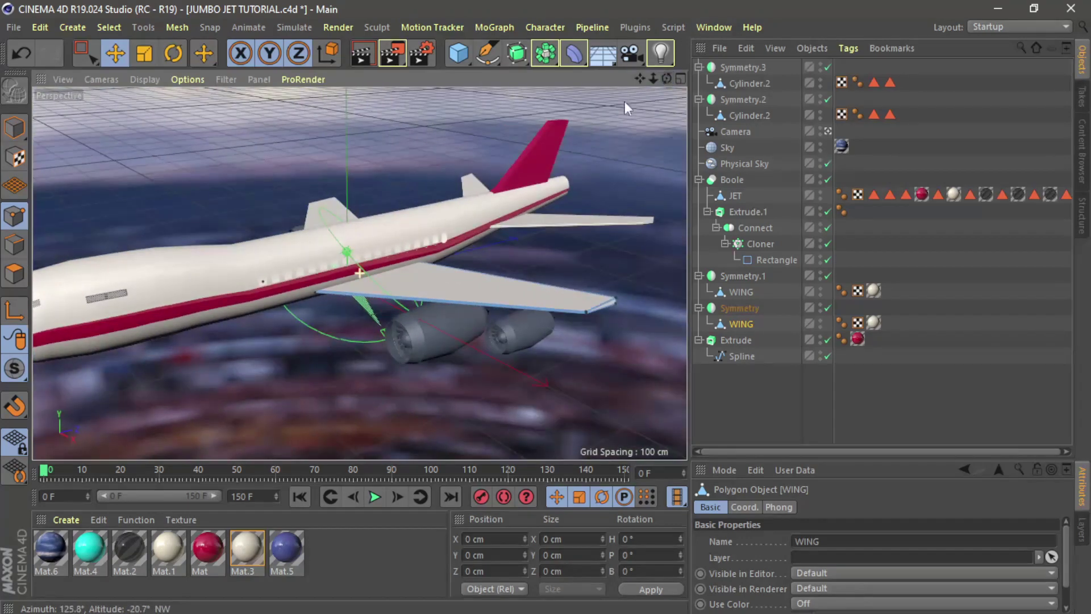
pyautogui.middleClick(662, 96)
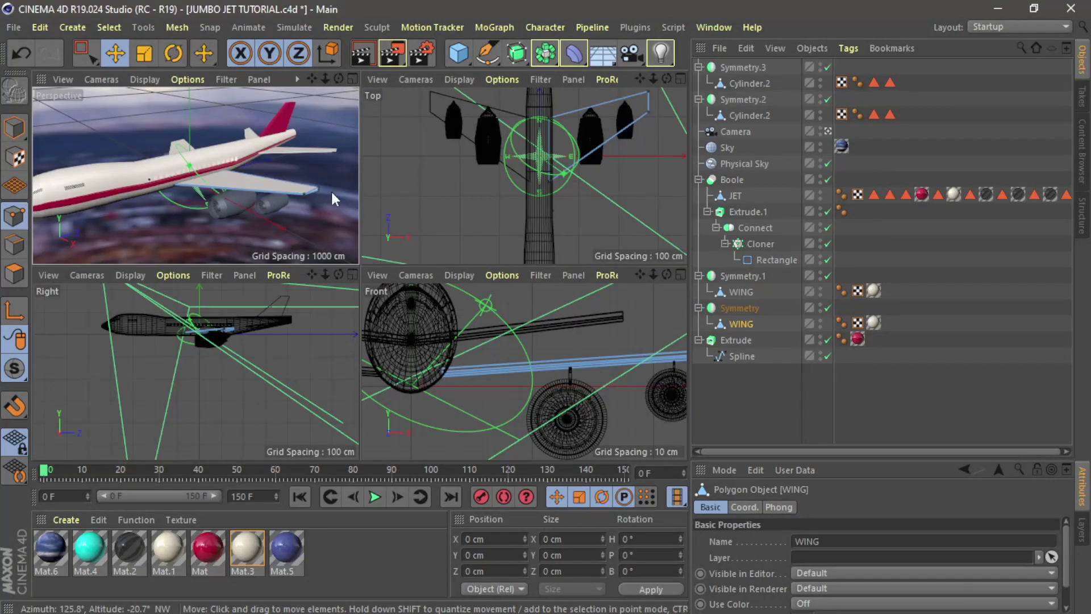
pyautogui.click(352, 275)
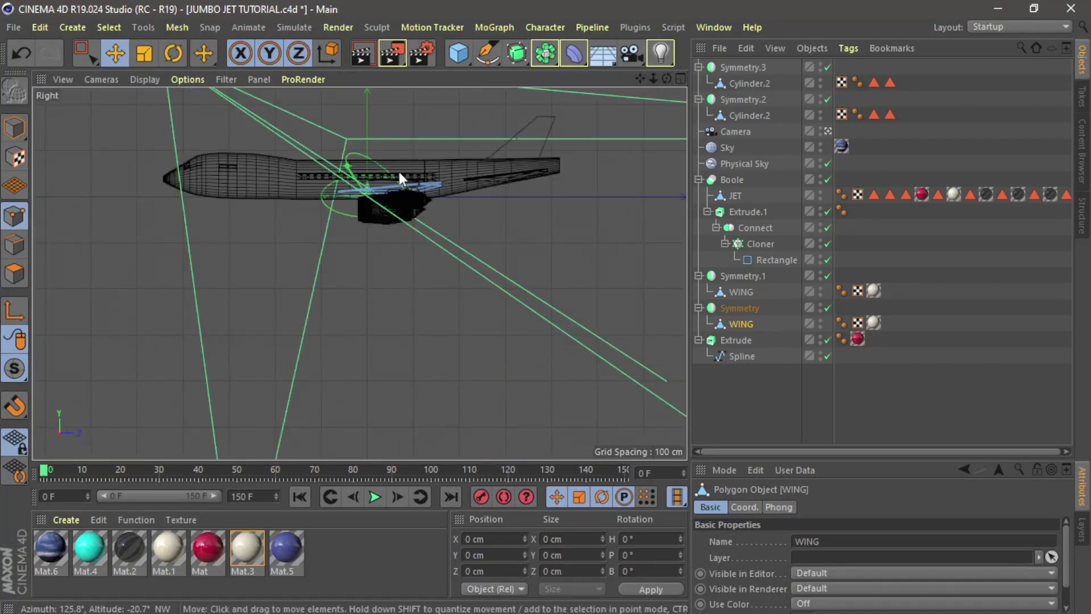
pyautogui.scroll(6, 399, 175)
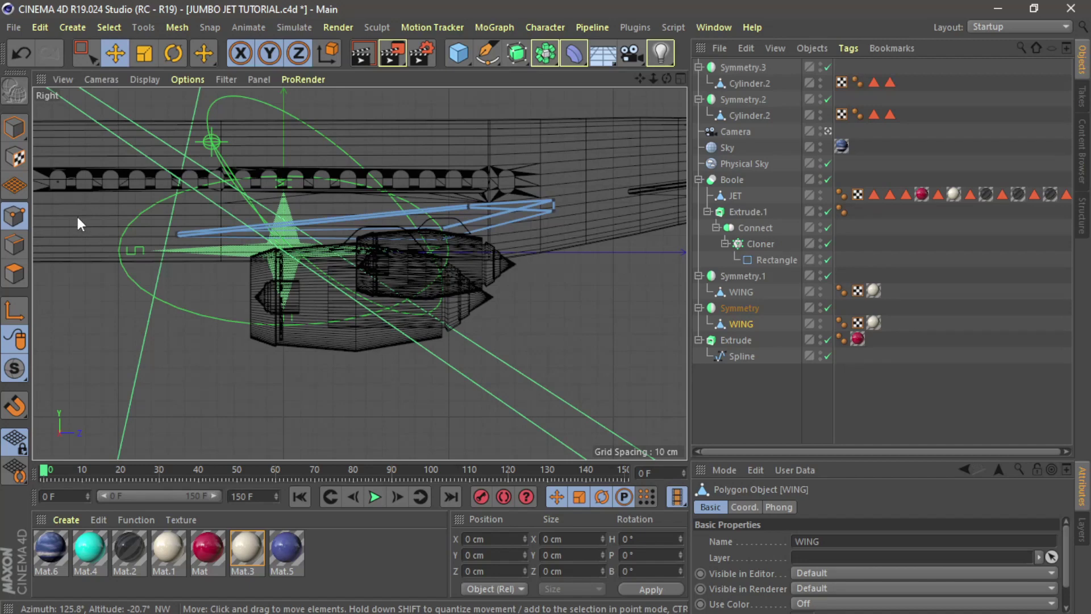
pyautogui.rightClick(92, 268)
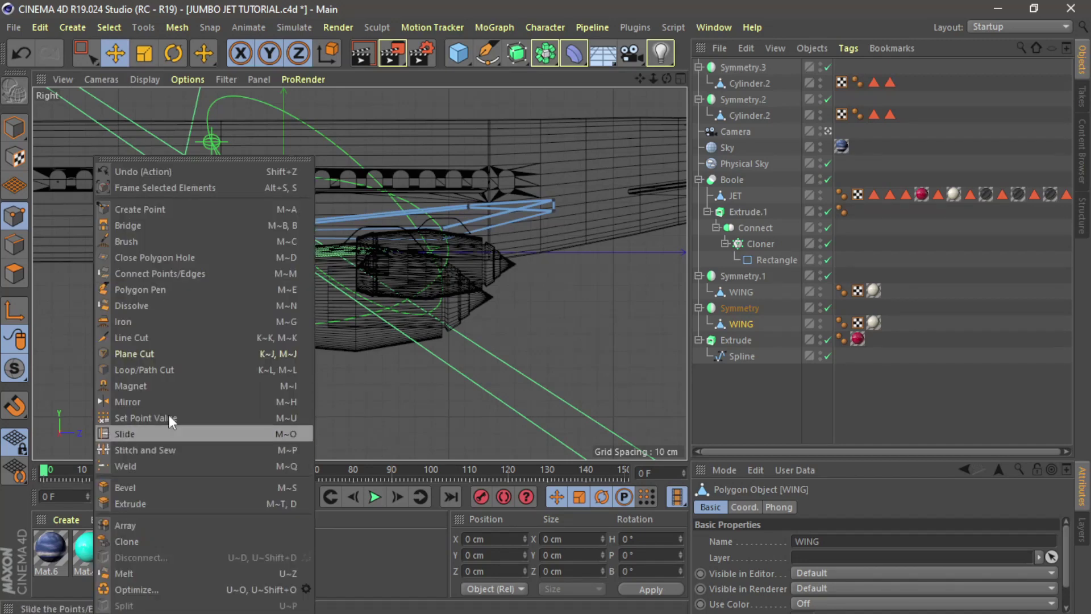
pyautogui.click(162, 370)
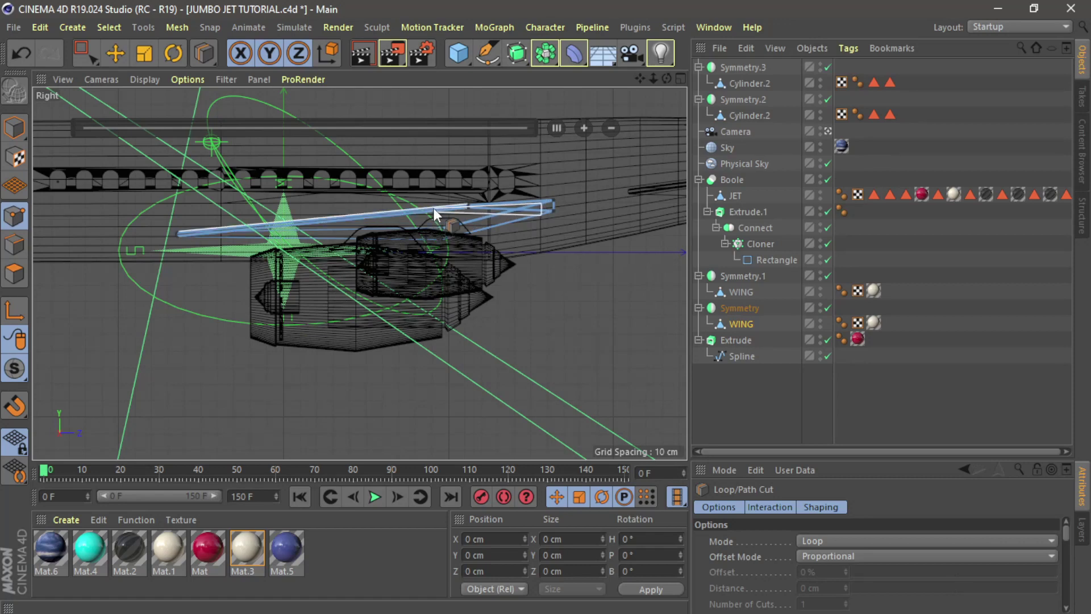
pyautogui.click(421, 210)
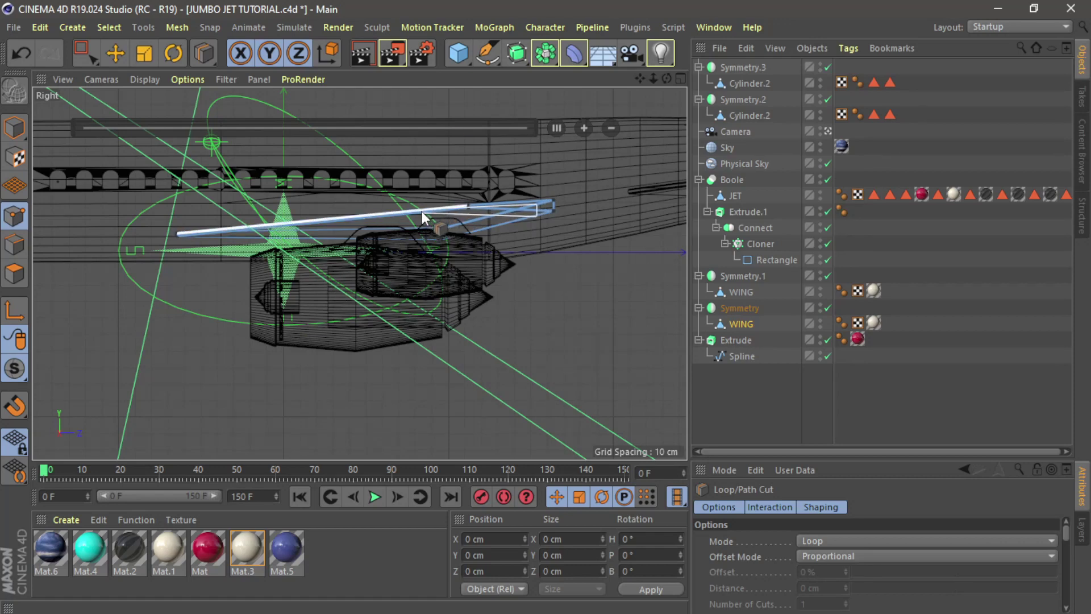
pyautogui.click(679, 79)
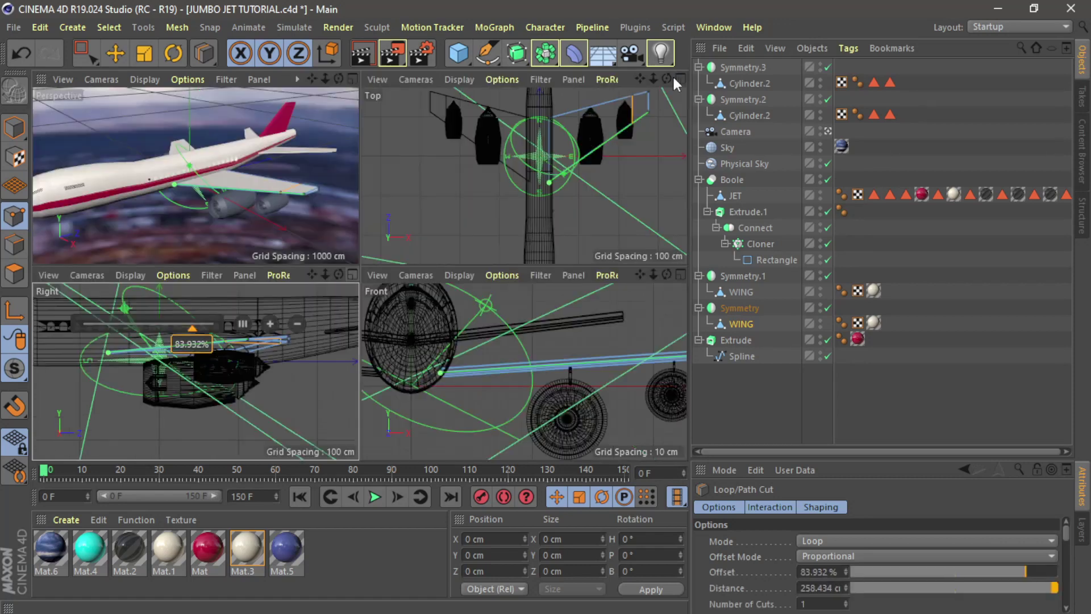
pyautogui.click(353, 82)
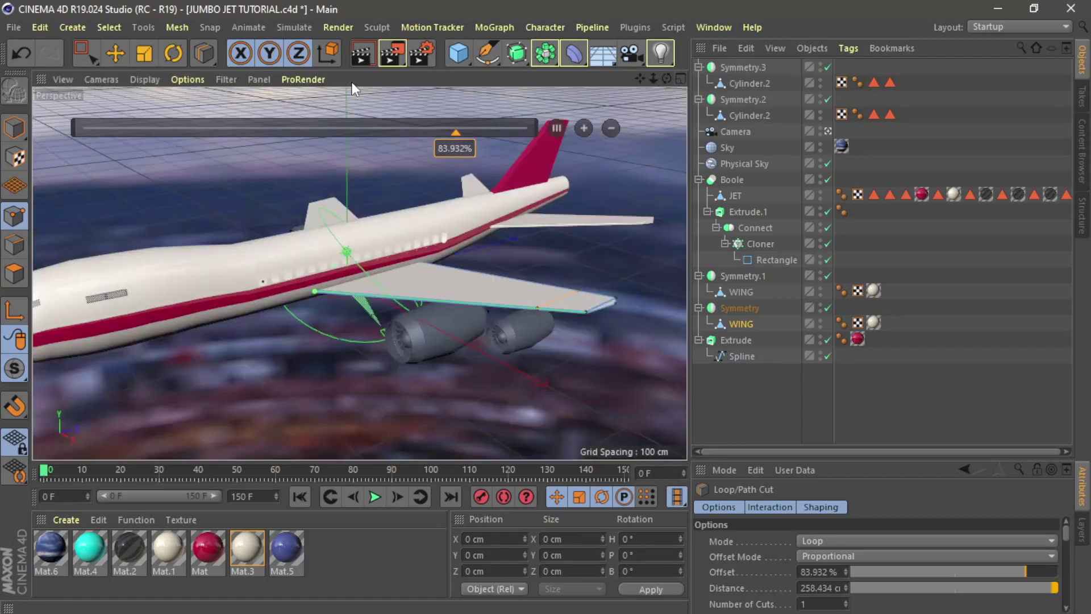
# Select the leading-edge points at the main wing's tip.
pyautogui.click(85, 51)
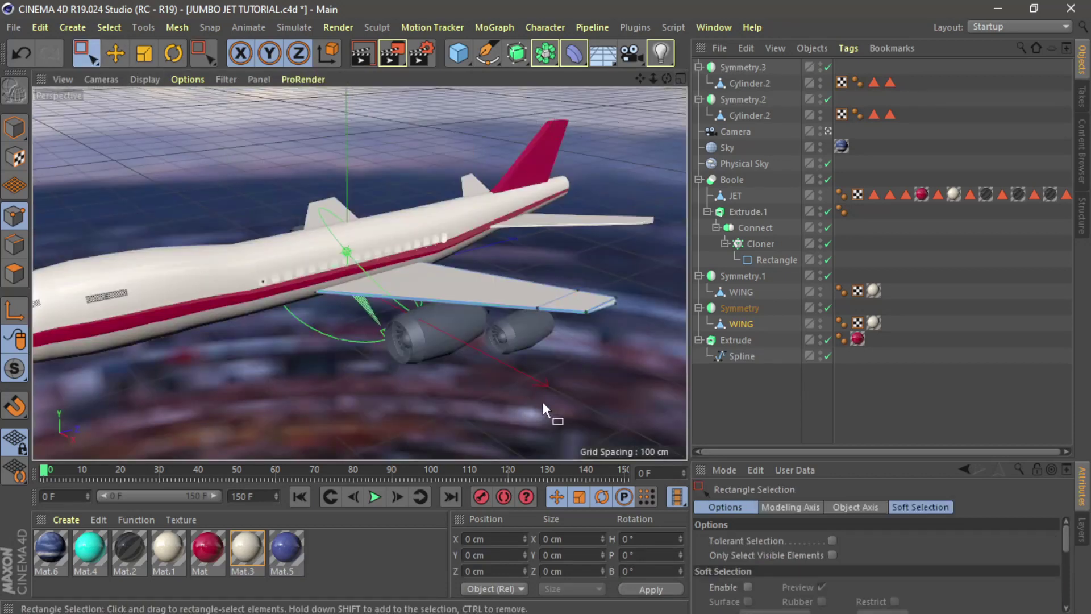
pyautogui.moveTo(600, 338); pyautogui.dragTo(602, 339)
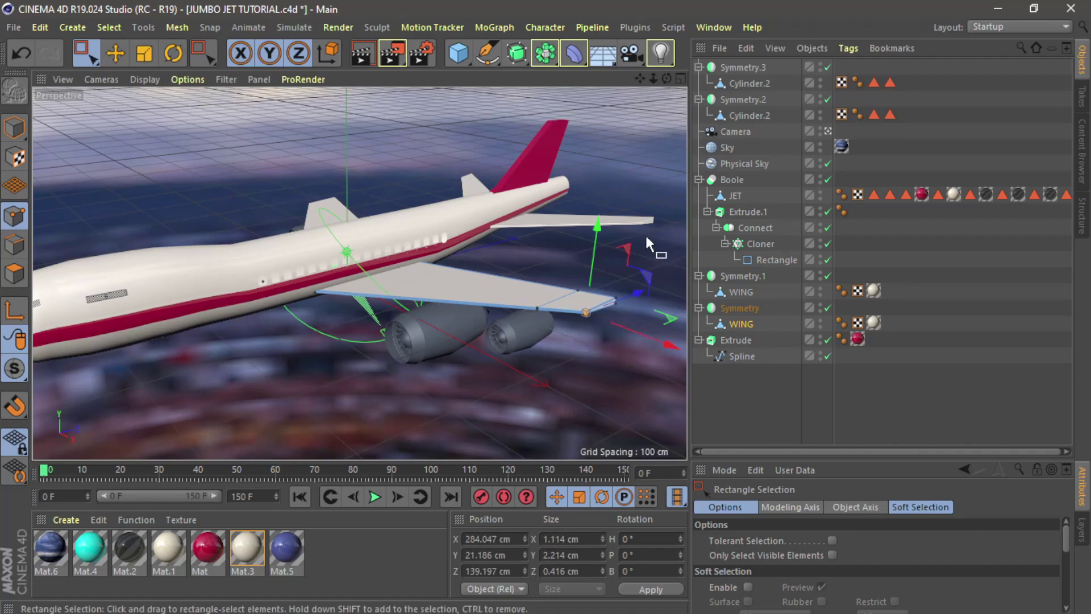
# Try sliding the wingtip's leading-edge points forward to about Z 110 cm, and undo the move.
pyautogui.moveTo(667, 79); pyautogui.dragTo(602, 354)
pyautogui.moveTo(665, 77); pyautogui.dragTo(588, 158)
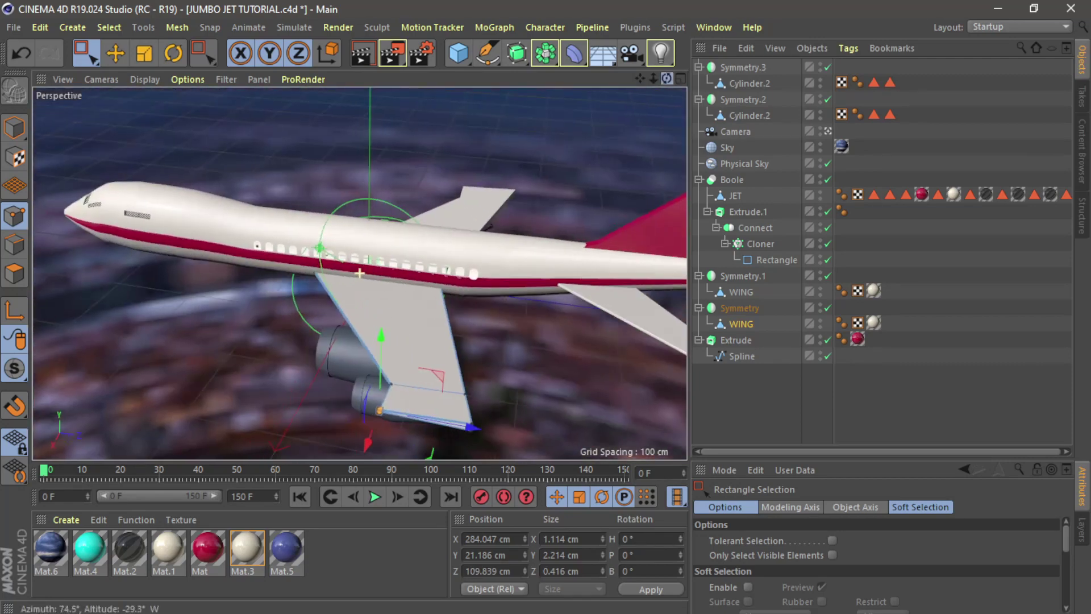
pyautogui.hotkey('ctrl', 'z')
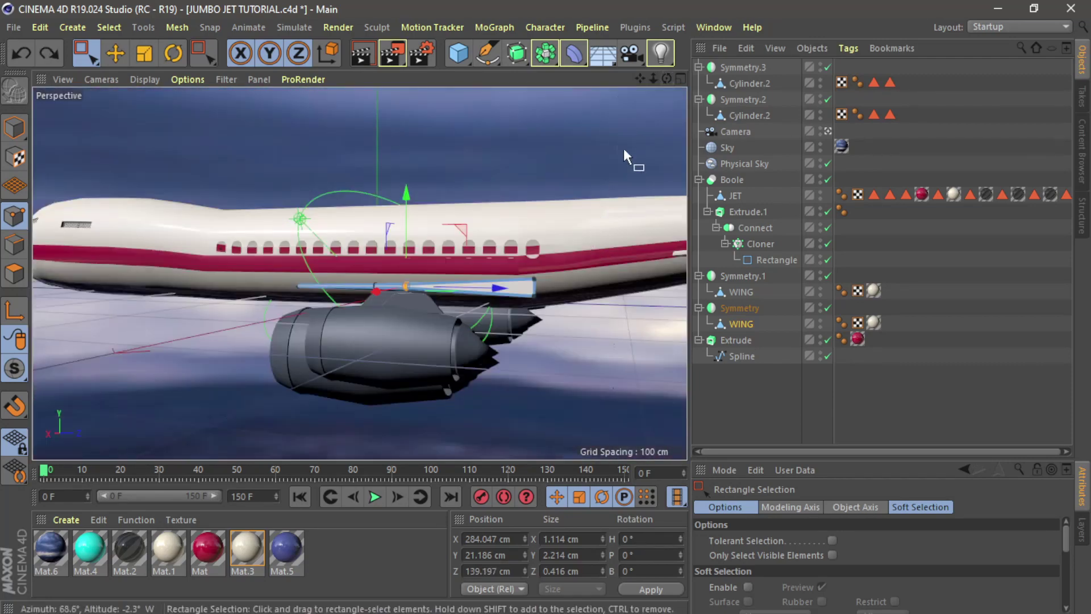
# Add the tip's trailing-edge points to the selection and slide the whole wingtip back to about Z 174 cm.
pyautogui.moveTo(666, 79); pyautogui.dragTo(665, 209)
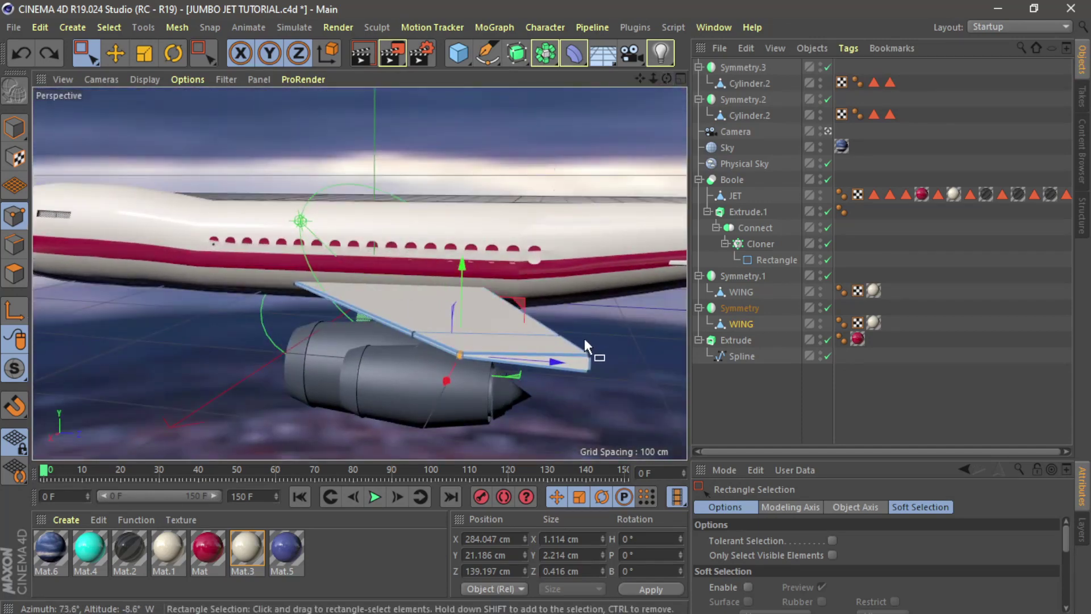
pyautogui.moveTo(585, 340); pyautogui.dragTo(628, 401)
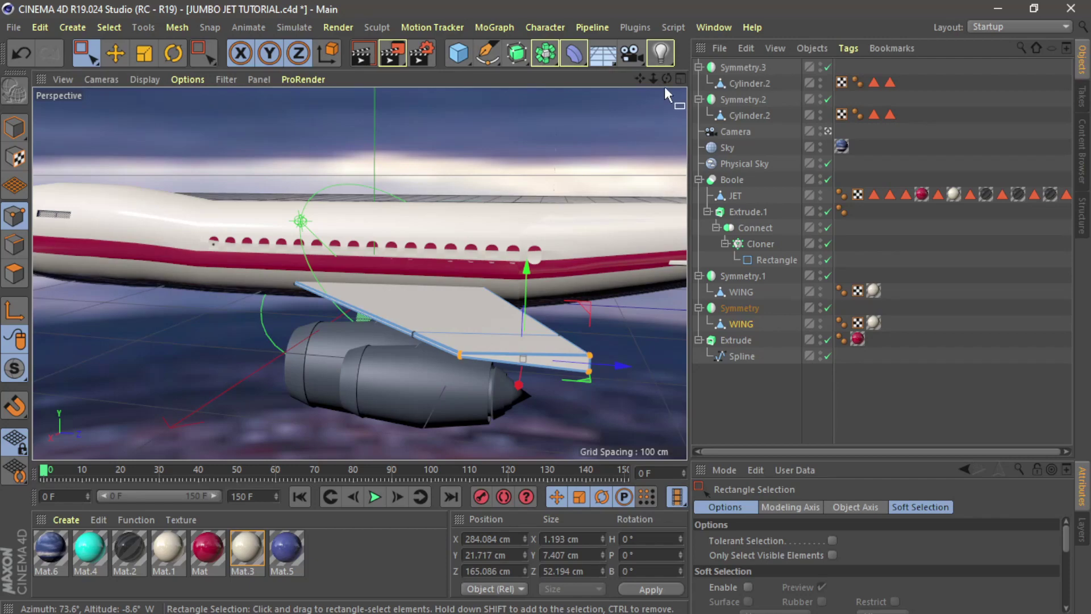
pyautogui.moveTo(666, 78); pyautogui.dragTo(571, 236)
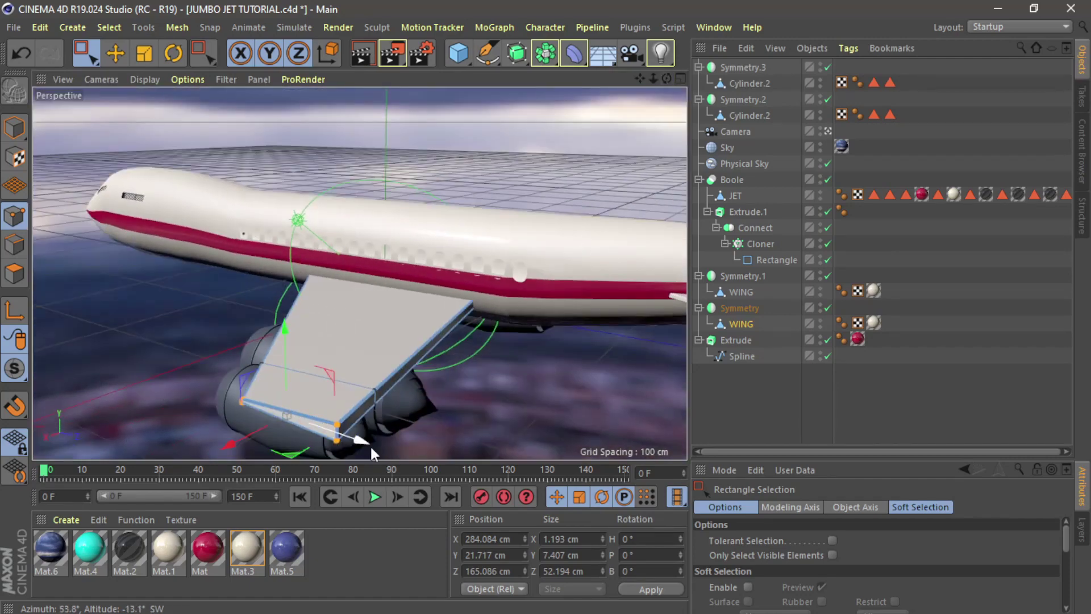
pyautogui.moveTo(362, 441); pyautogui.dragTo(392, 452)
pyautogui.moveTo(667, 79); pyautogui.dragTo(670, 78)
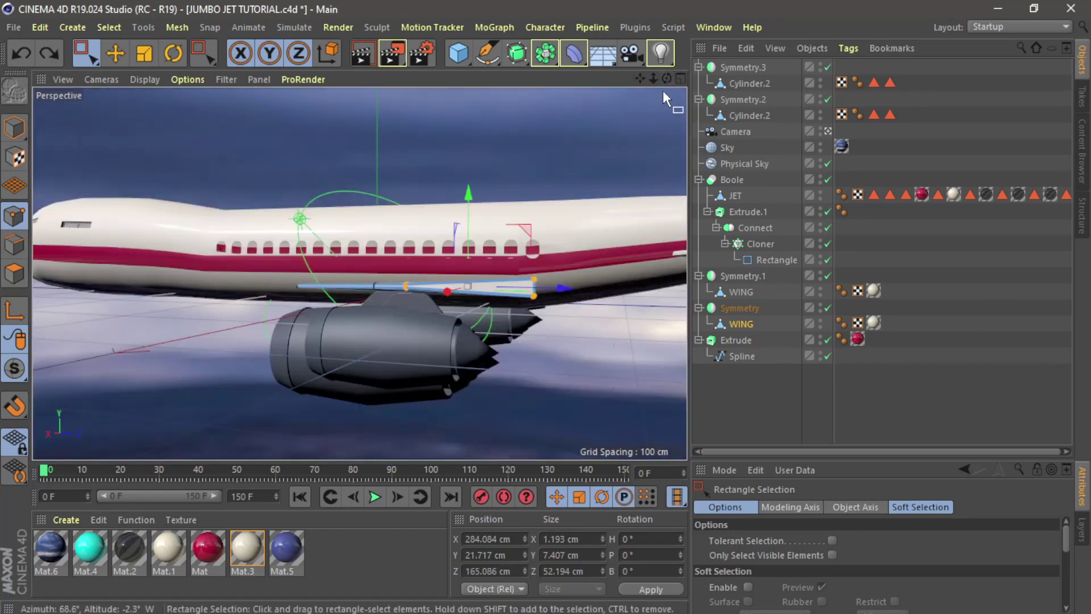
pyautogui.moveTo(666, 79); pyautogui.dragTo(667, 83)
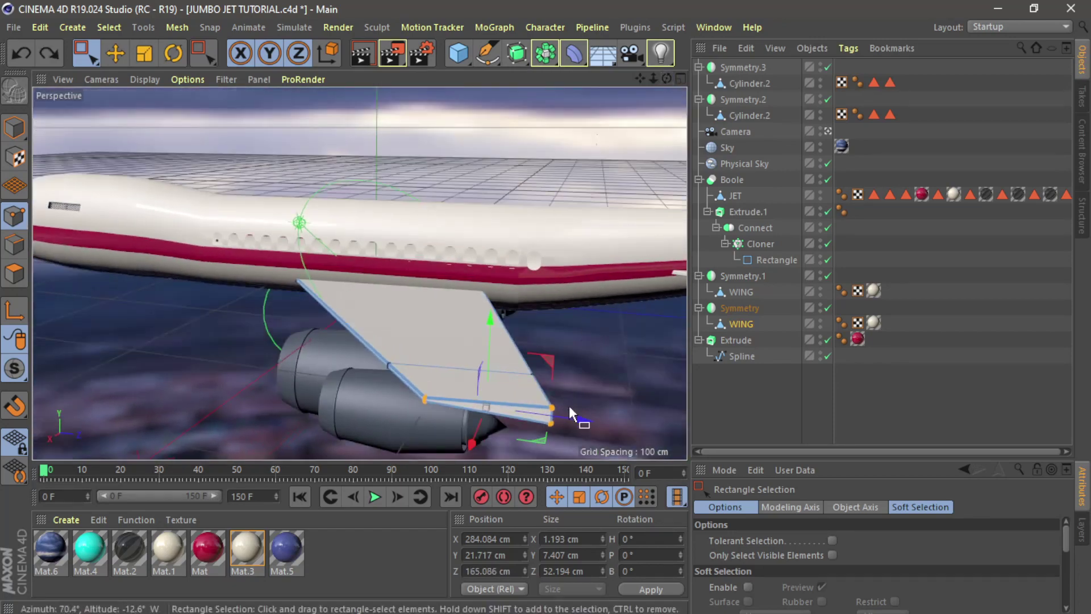
pyautogui.moveTo(584, 423); pyautogui.dragTo(608, 417)
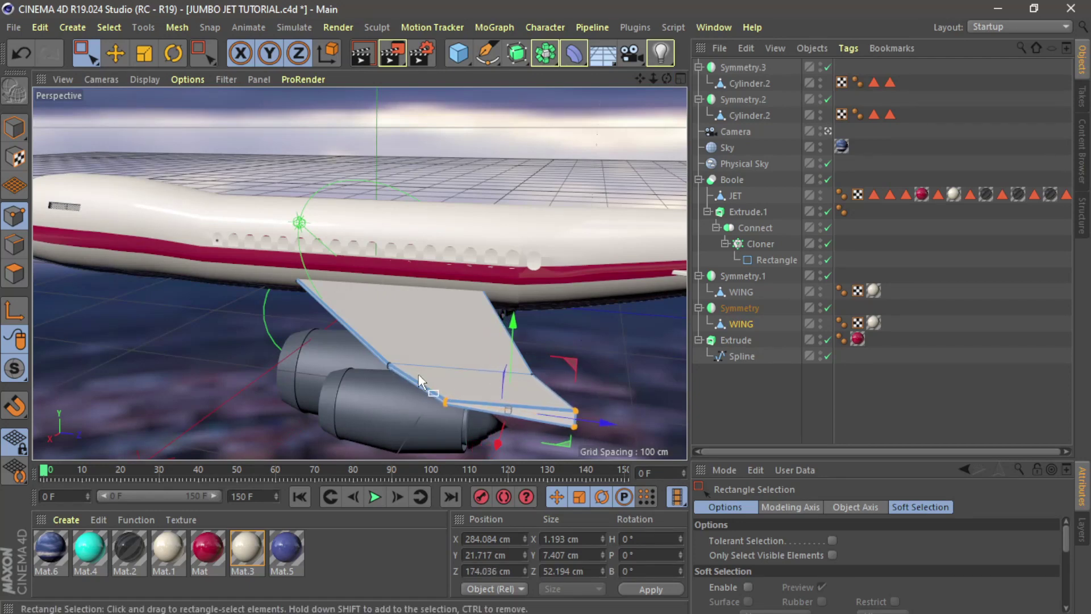
# Shift the loop-cut points near the wingtip slightly forward to about Z 141 cm, and return to model mode.
pyautogui.moveTo(363, 354); pyautogui.dragTo(567, 379)
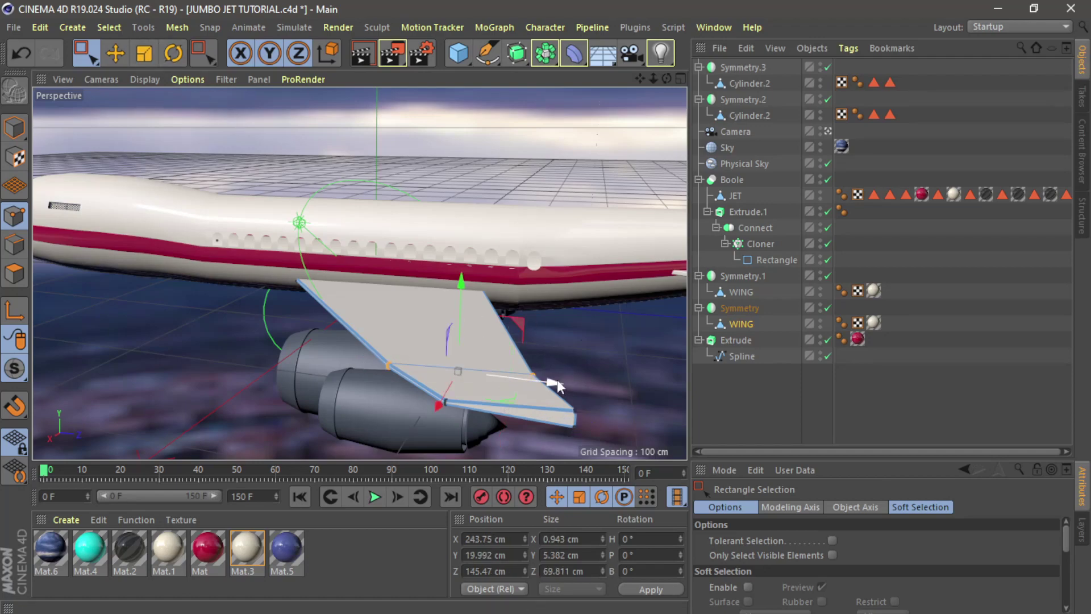
pyautogui.moveTo(552, 383); pyautogui.dragTo(547, 384)
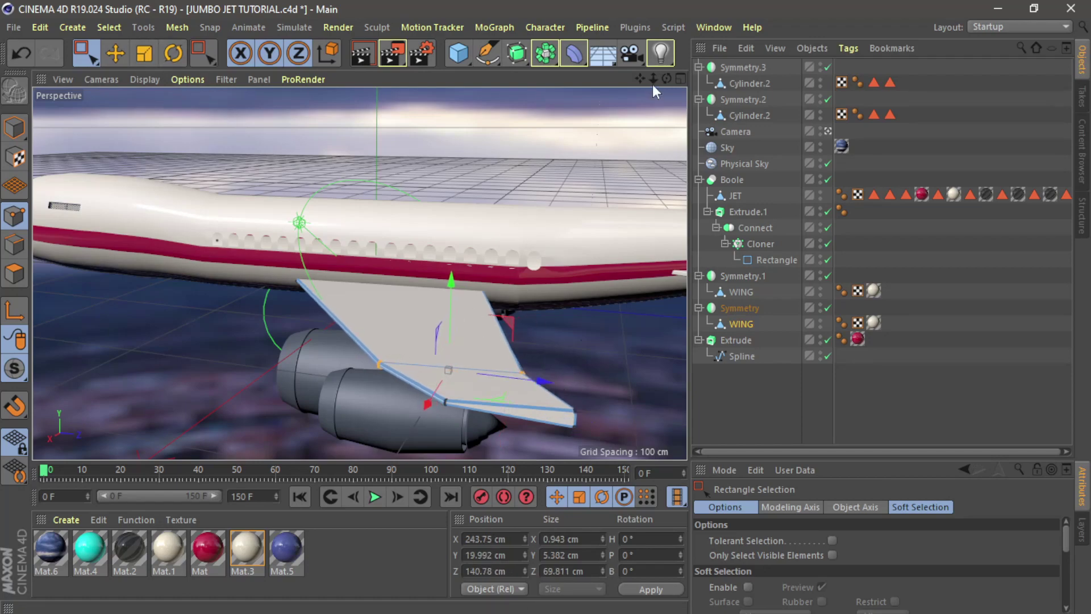
pyautogui.moveTo(666, 79); pyautogui.dragTo(645, 95)
pyautogui.moveTo(359, 272); pyautogui.dragTo(358, 272)
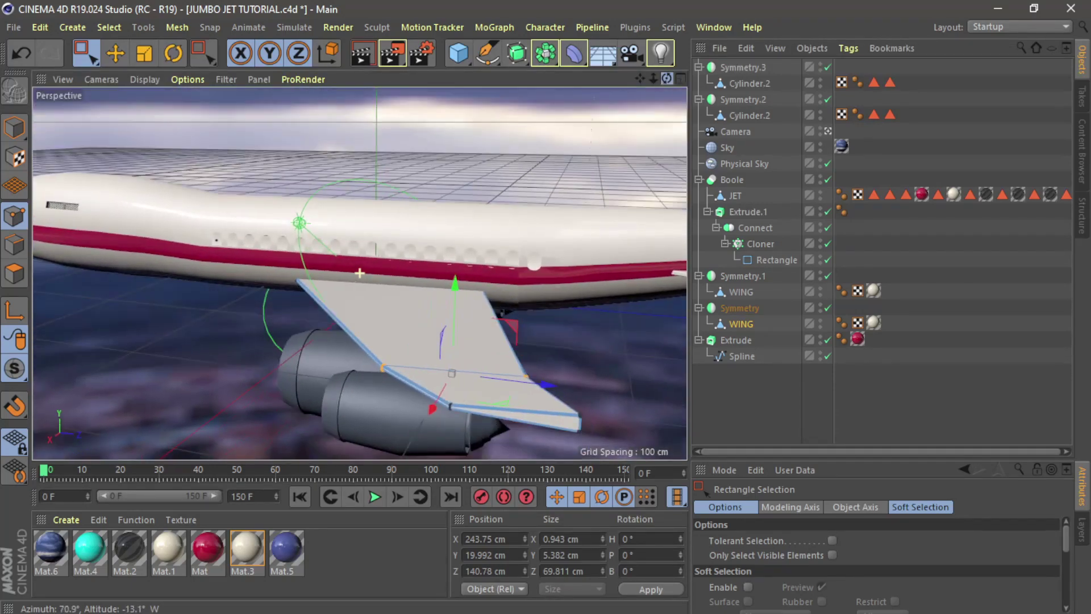
pyautogui.click(14, 128)
pyautogui.click(460, 149)
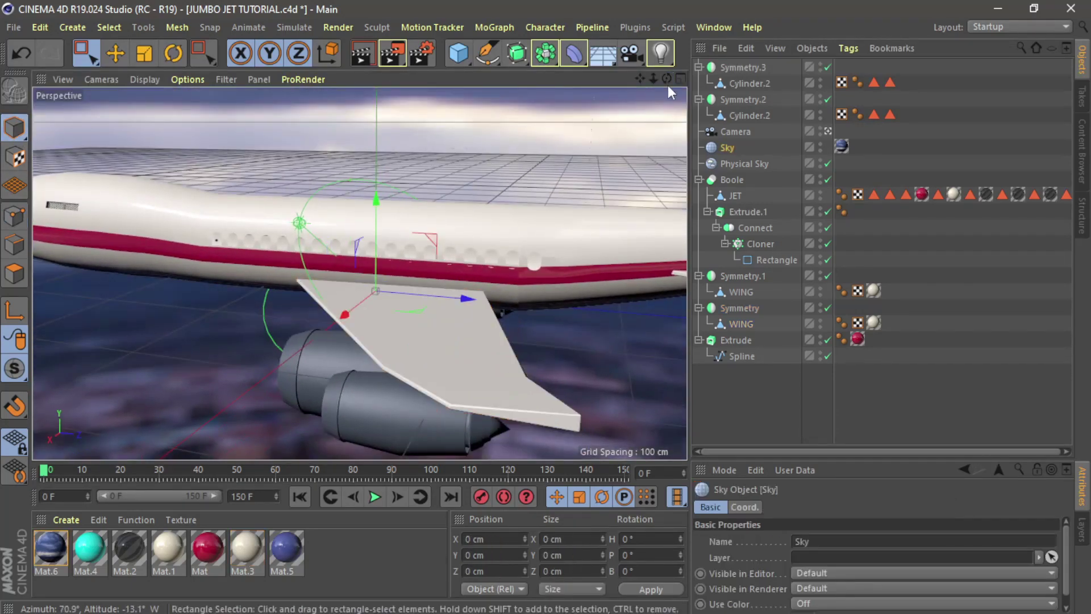
# Examine the jet's reshaped wings and mounted engines from several angles.
pyautogui.moveTo(667, 78); pyautogui.dragTo(739, 123)
pyautogui.moveTo(360, 273); pyautogui.dragTo(360, 265)
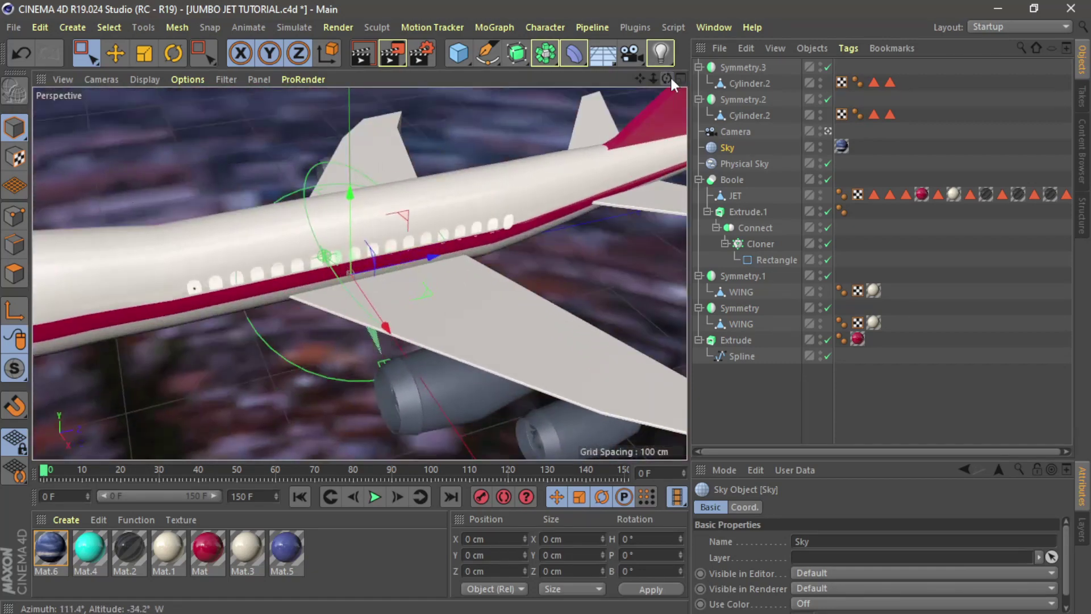
pyautogui.moveTo(654, 80); pyautogui.dragTo(487, 68)
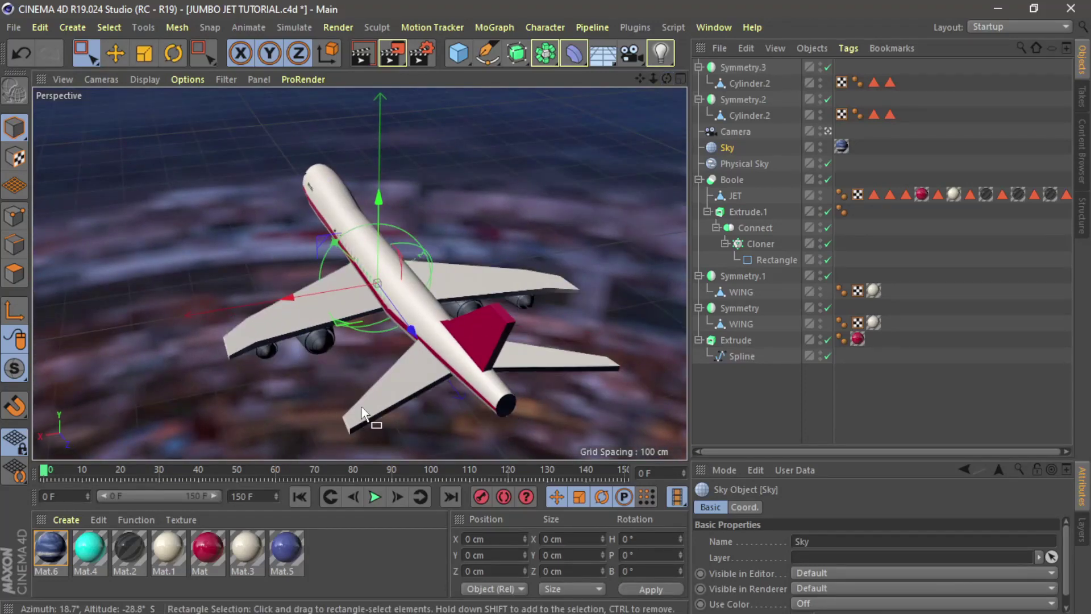
pyautogui.moveTo(667, 79); pyautogui.dragTo(642, 84)
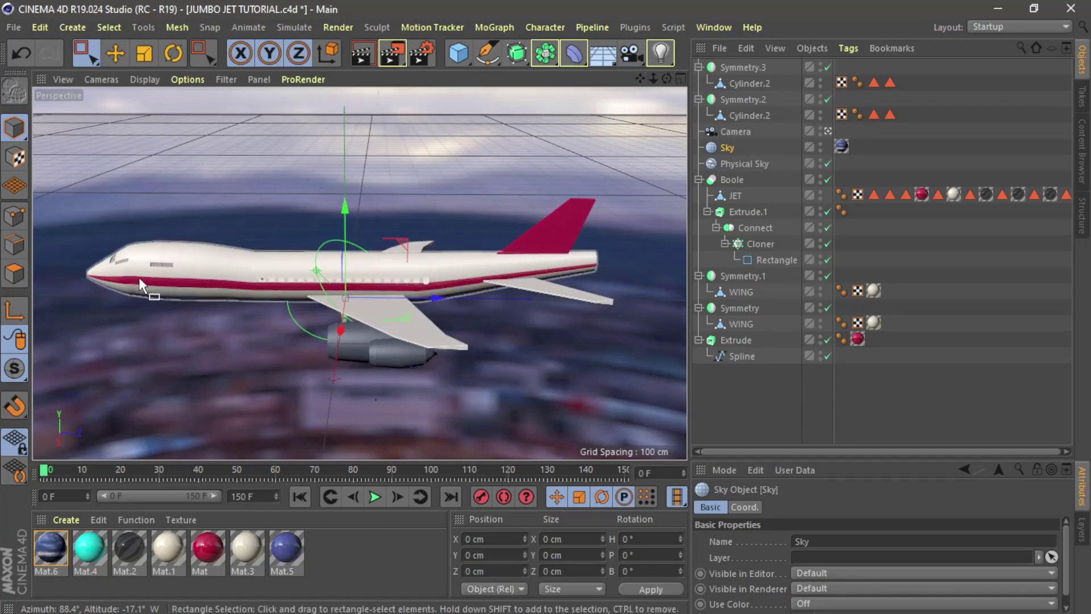
pyautogui.moveTo(668, 83)
pyautogui.mouseDown()
pyautogui.moveTo(700, 80)
pyautogui.moveTo(679, 84)
pyautogui.mouseUp()
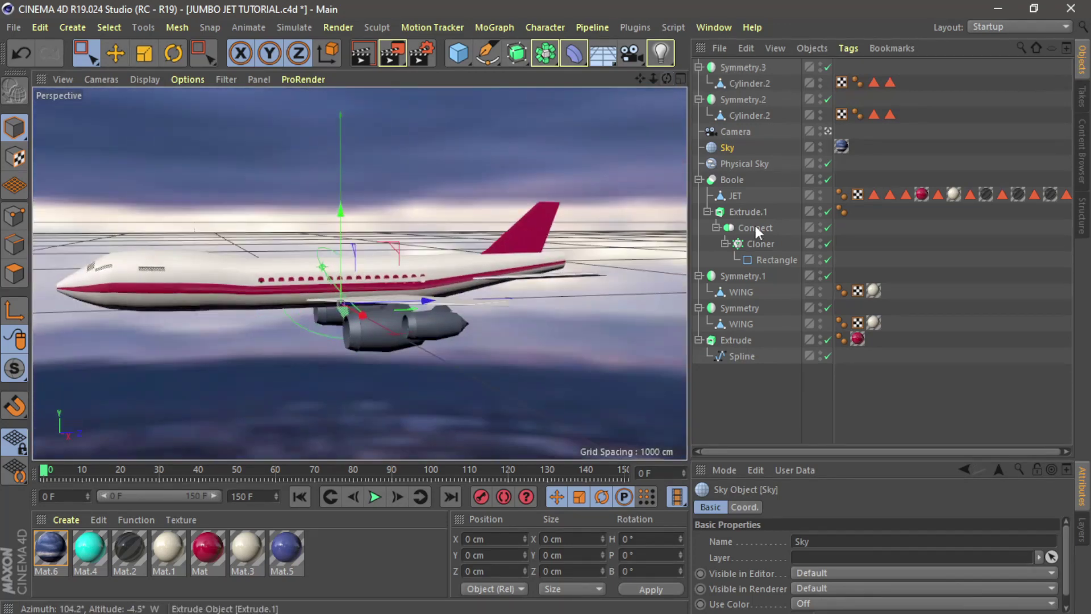
# Choose the inner engine mesh under Symmetry.2 for polygon editing and clear its existing polygon selection.
pyautogui.click(749, 83)
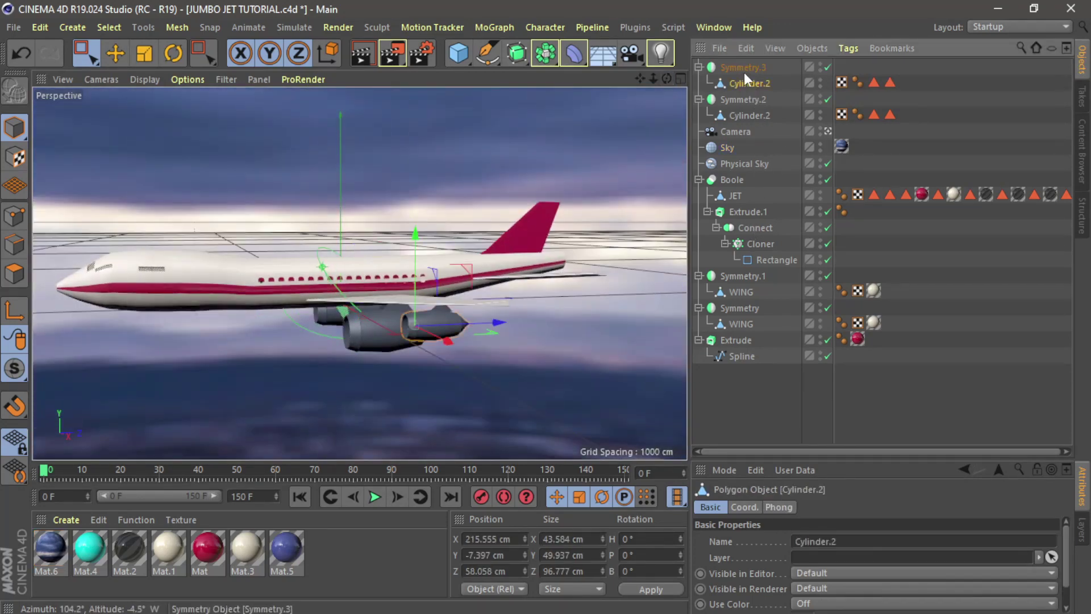
pyautogui.keyDown('ctrl'); pyautogui.click(742, 69); pyautogui.keyUp('ctrl')
pyautogui.click(742, 84)
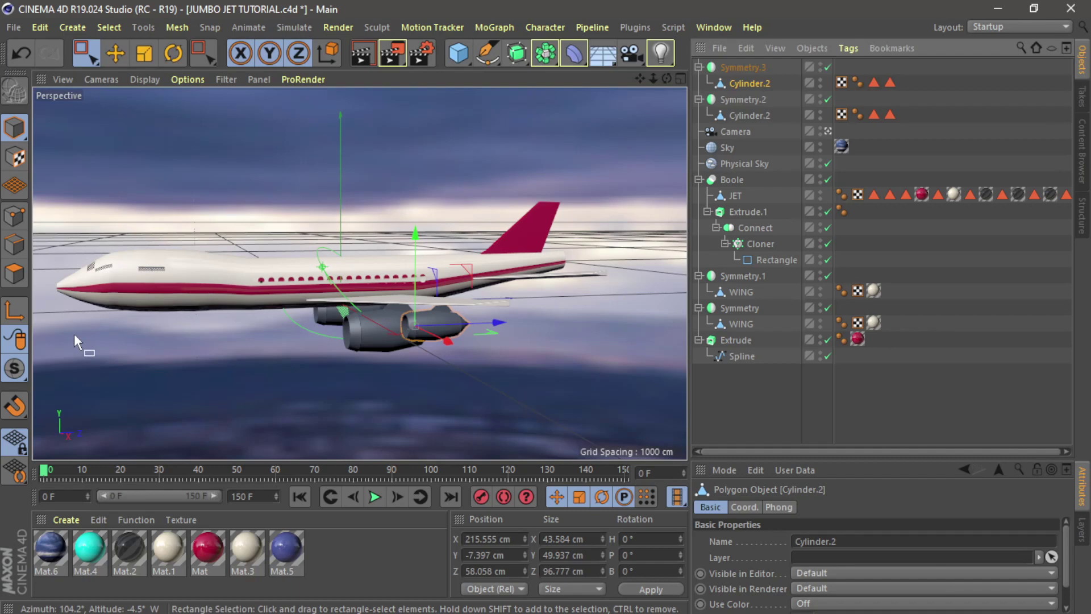
pyautogui.click(749, 116)
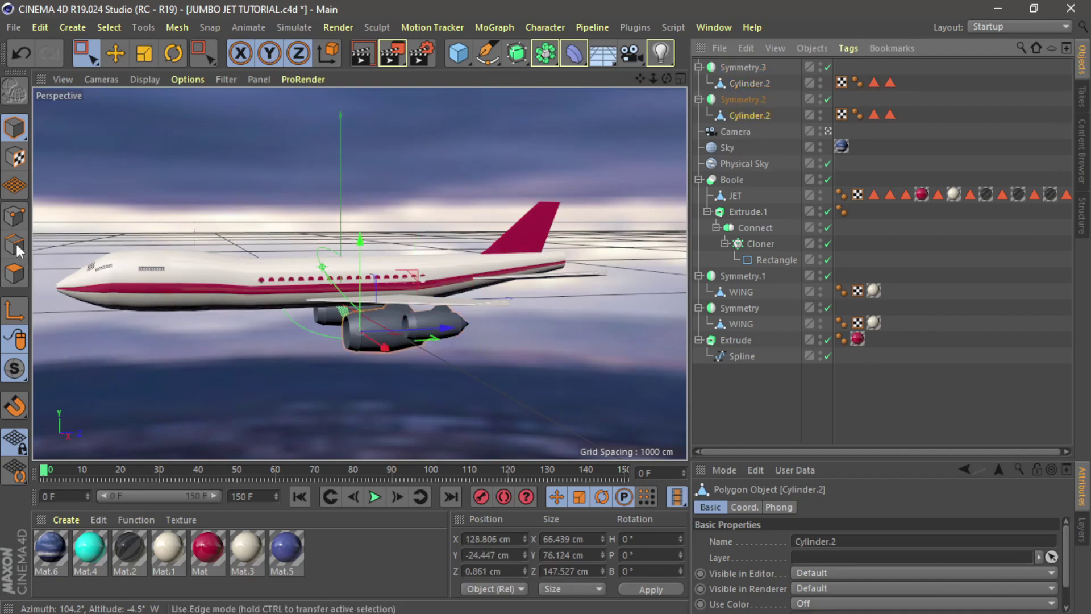
pyautogui.click(23, 271)
pyautogui.scroll(5, 287, 318)
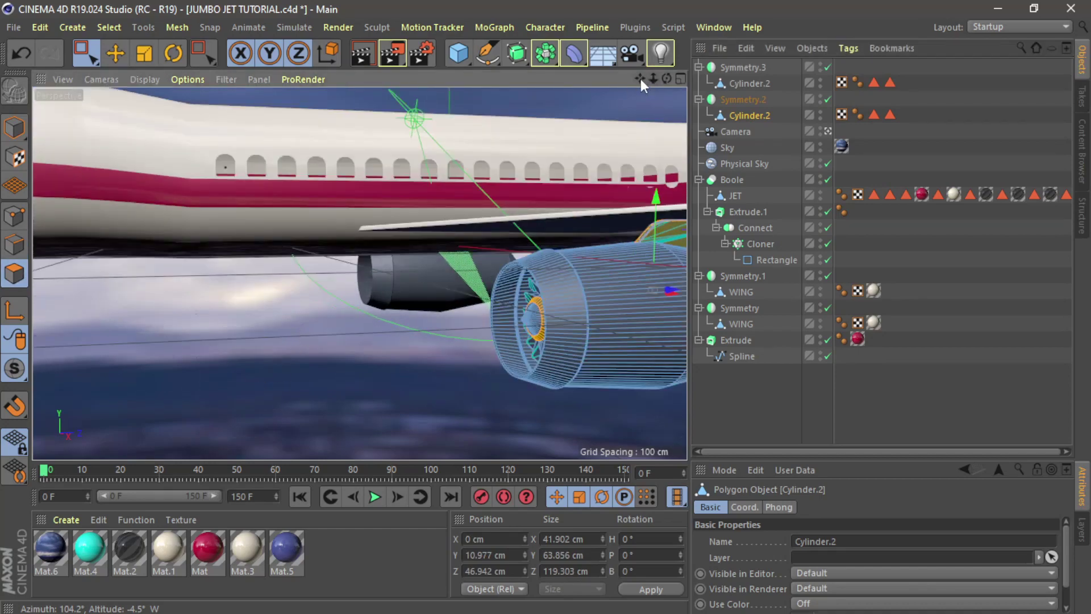
pyautogui.moveTo(640, 79); pyautogui.dragTo(475, 81)
pyautogui.click(115, 53)
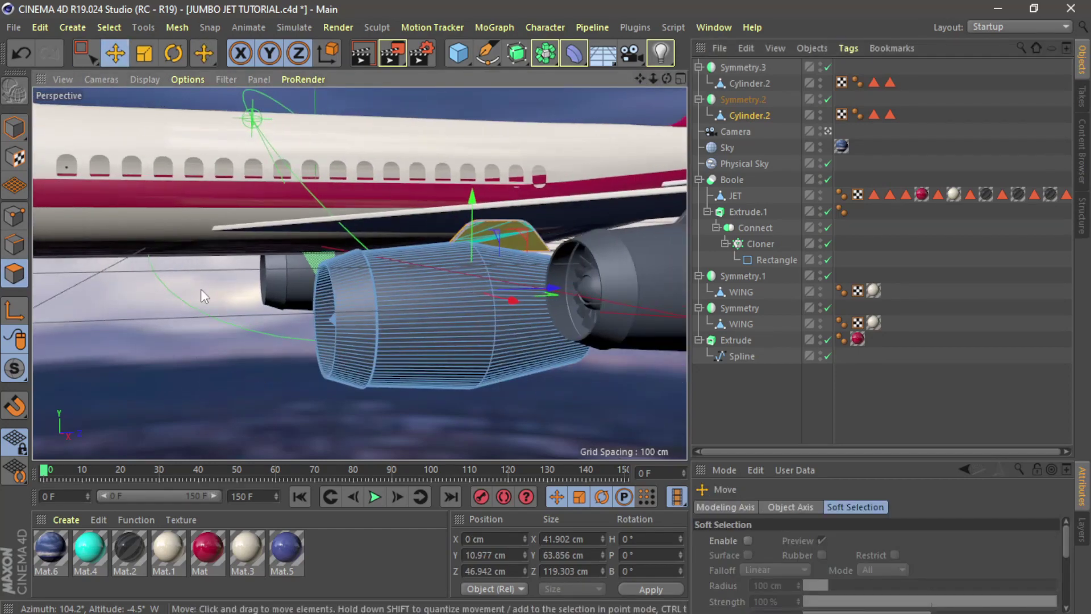
pyautogui.click(200, 289)
# Loop-select the ring of polygons around the inner engine's front intake.
pyautogui.moveTo(667, 78); pyautogui.dragTo(696, 91)
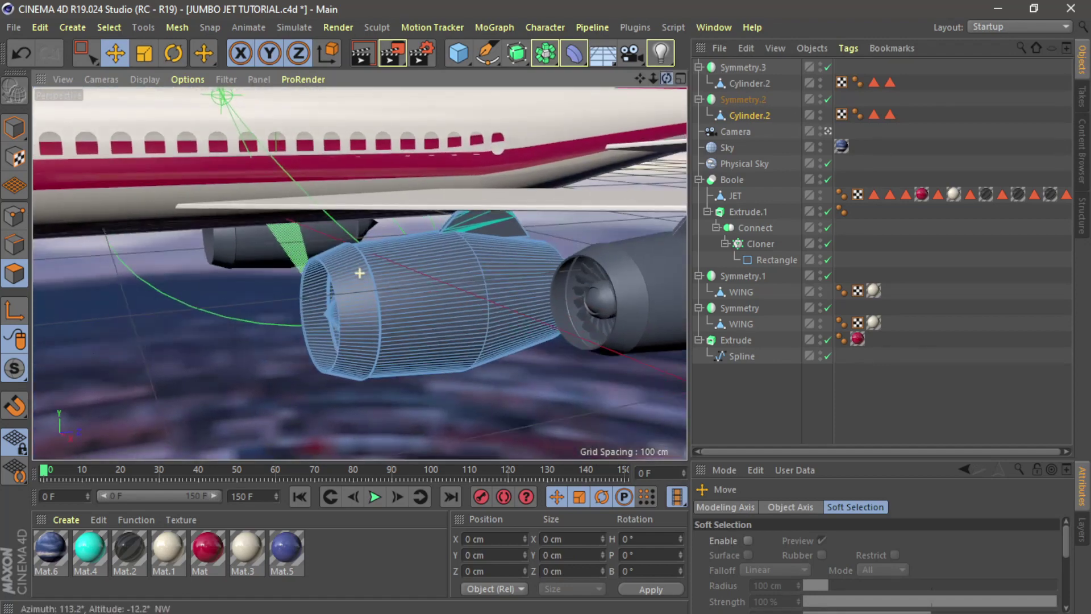
pyautogui.rightClick(230, 345)
pyautogui.click(234, 347)
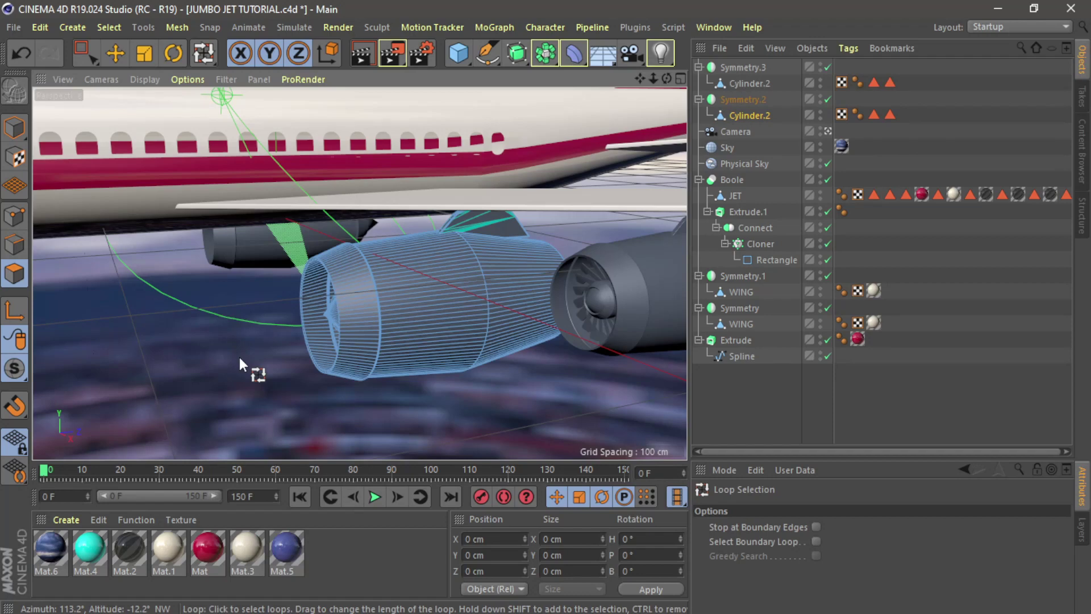
pyautogui.click(342, 368)
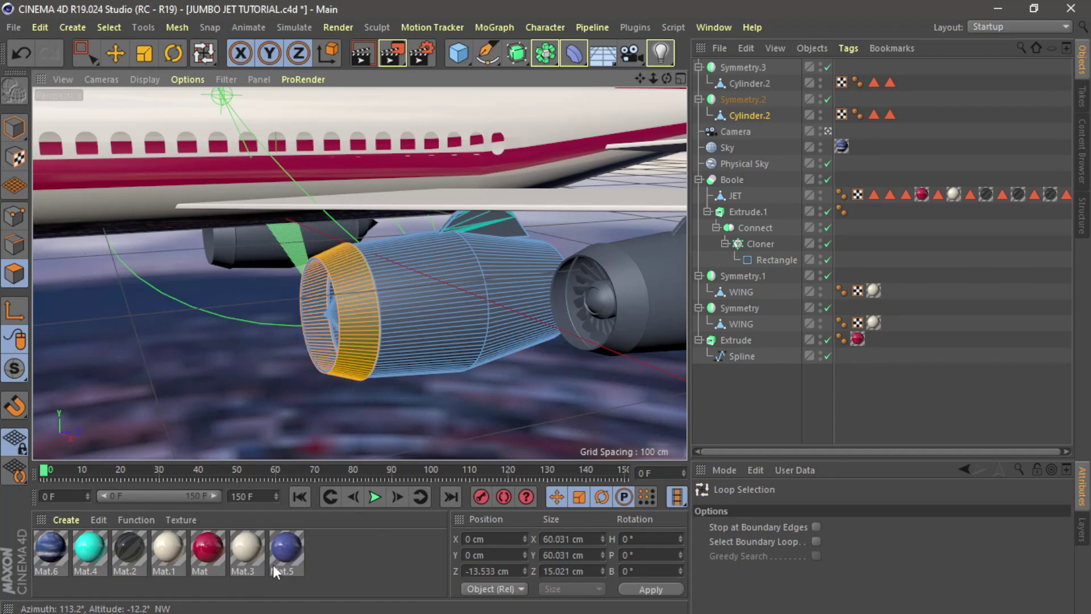
# Create a new material and set its colour to a neutral grey with 57% value.
pyautogui.doubleClick(336, 547)
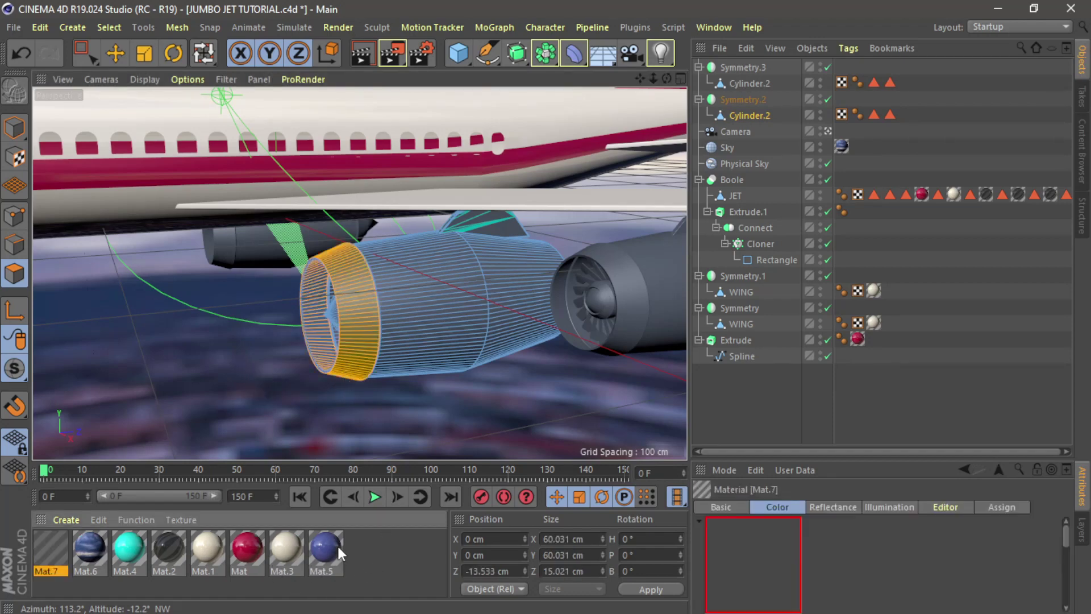
pyautogui.doubleClick(50, 548)
pyautogui.moveTo(717, 107); pyautogui.dragTo(597, 22)
pyautogui.moveTo(749, 161); pyautogui.dragTo(769, 162)
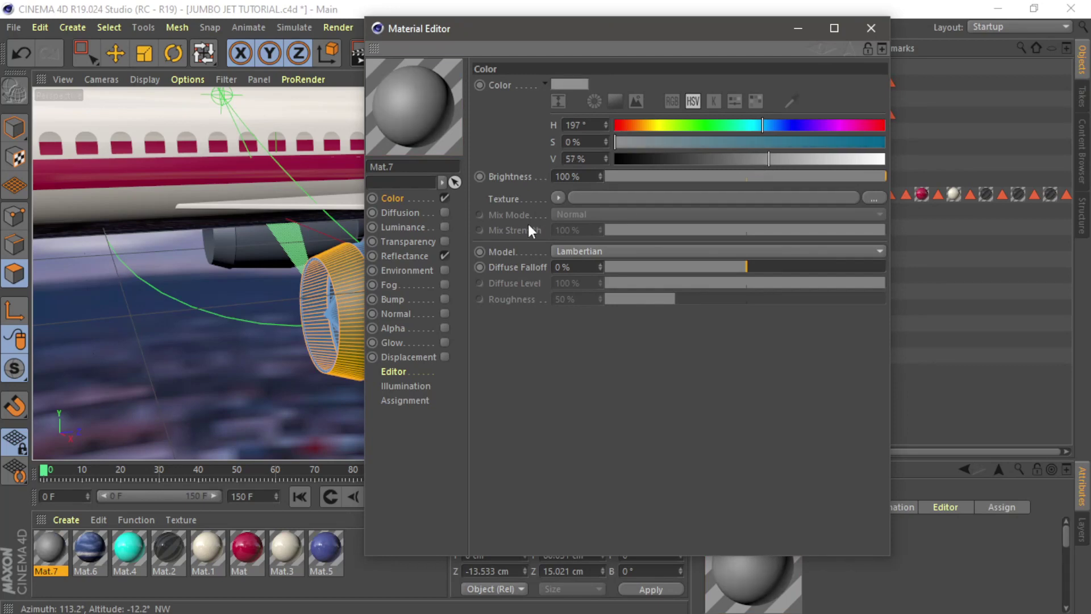
# Add a GGX reflectance layer to the new material with 12% roughness and 34% layer colour brightness.
pyautogui.click(407, 257)
pyautogui.click(494, 115)
pyautogui.click(534, 141)
pyautogui.moveTo(656, 355); pyautogui.dragTo(666, 355)
pyautogui.click(699, 452)
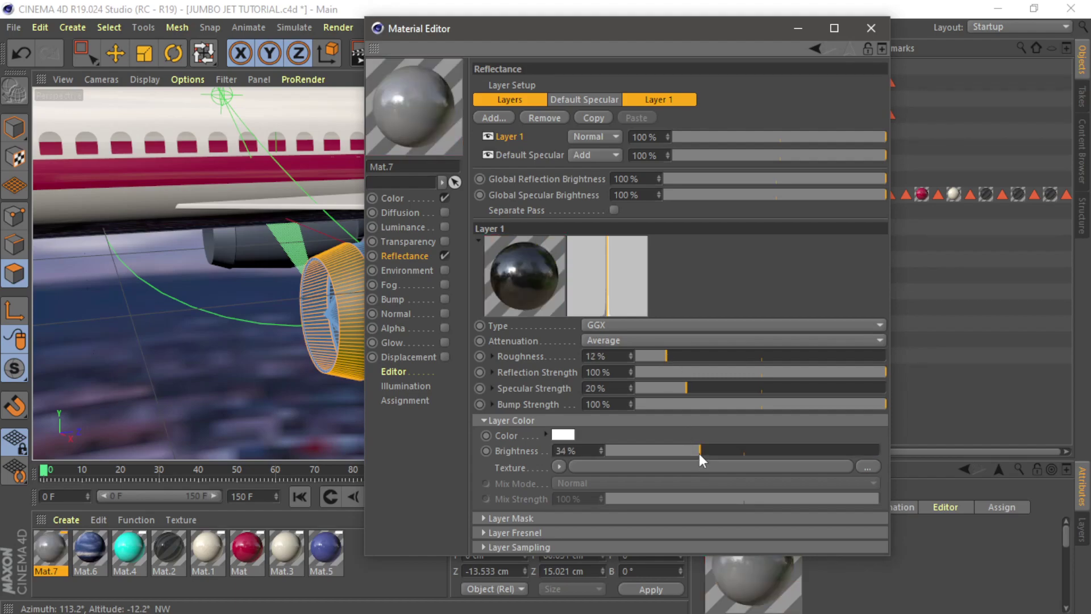
pyautogui.click(870, 28)
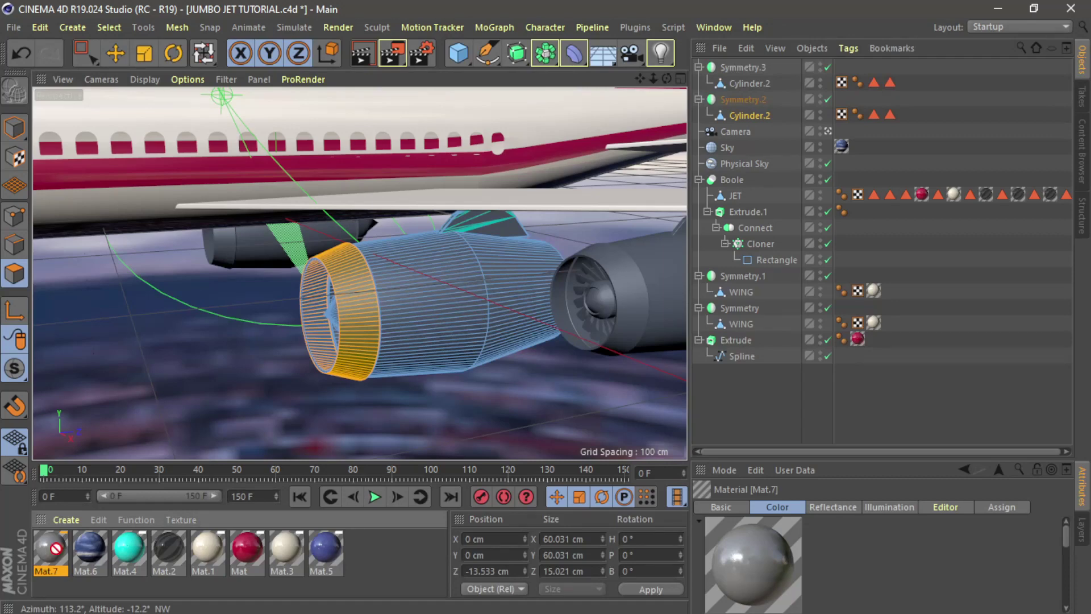
# Apply Mat.7 to the selected intake ring and test-render the view.
pyautogui.moveTo(352, 347); pyautogui.dragTo(352, 346)
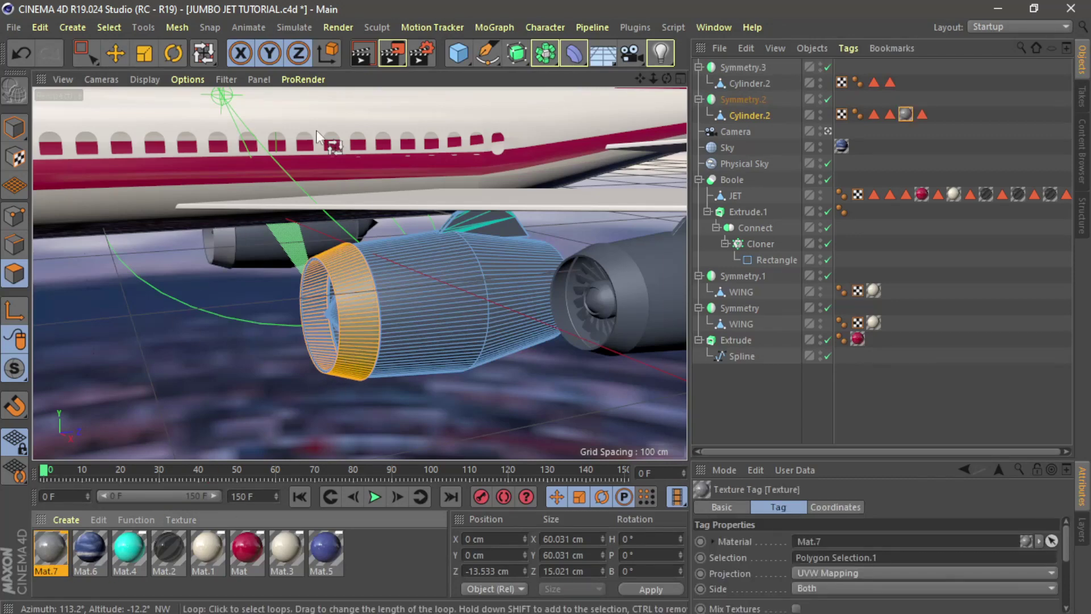
pyautogui.click(358, 55)
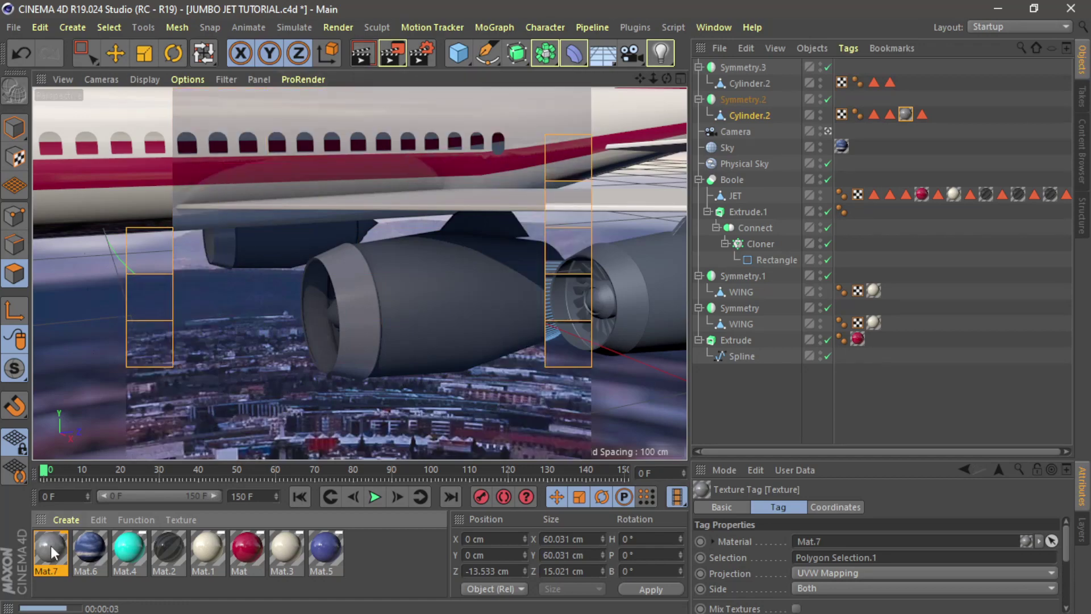
# Set Mat.7's colour value to 80% and test-render the intake ring.
pyautogui.click(51, 550)
pyautogui.doubleClick(51, 548)
pyautogui.moveTo(1090, 122); pyautogui.dragTo(569, 15)
pyautogui.click(278, 186)
pyautogui.moveTo(676, 147); pyautogui.dragTo(714, 148)
pyautogui.moveTo(574, 16); pyautogui.dragTo(884, 13)
pyautogui.click(361, 56)
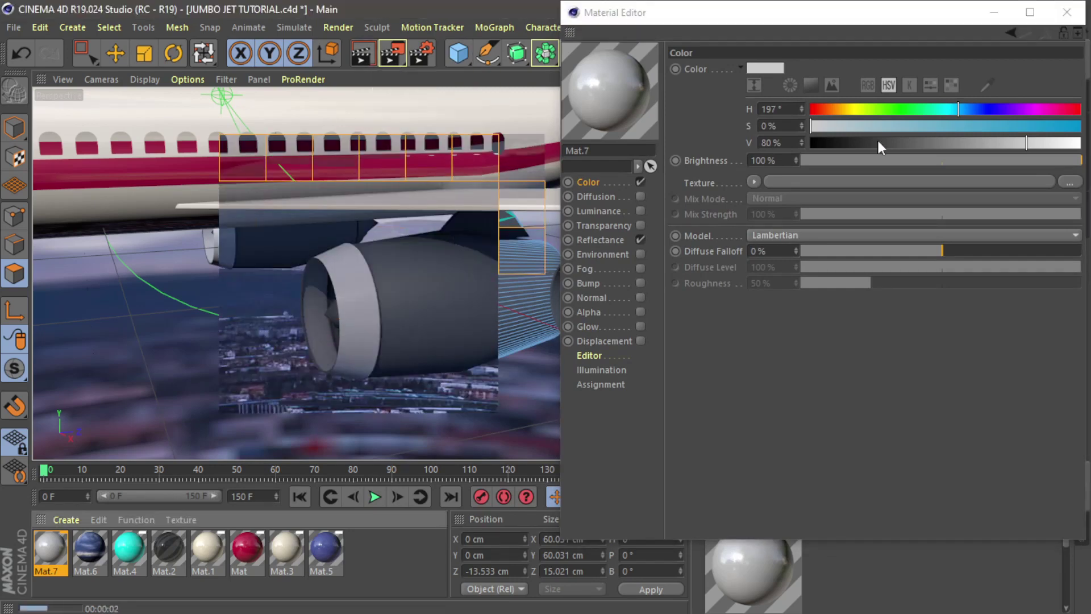
# Brighten Mat.7's colour value to 91% and finally to 96%, test-rendering the view after each change.
pyautogui.moveTo(1026, 145); pyautogui.dragTo(1056, 146)
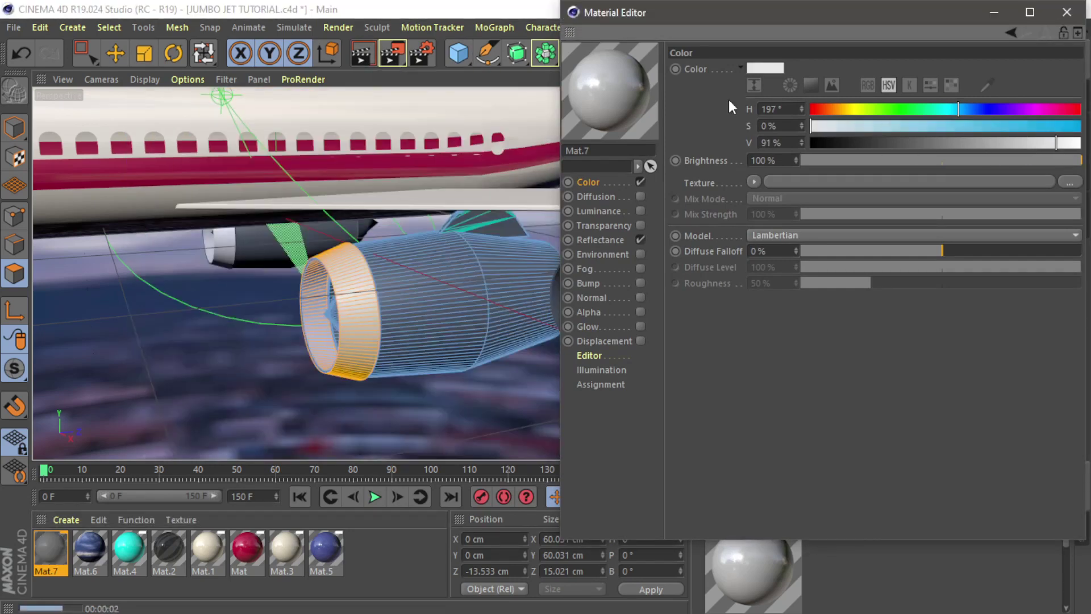
pyautogui.click(357, 55)
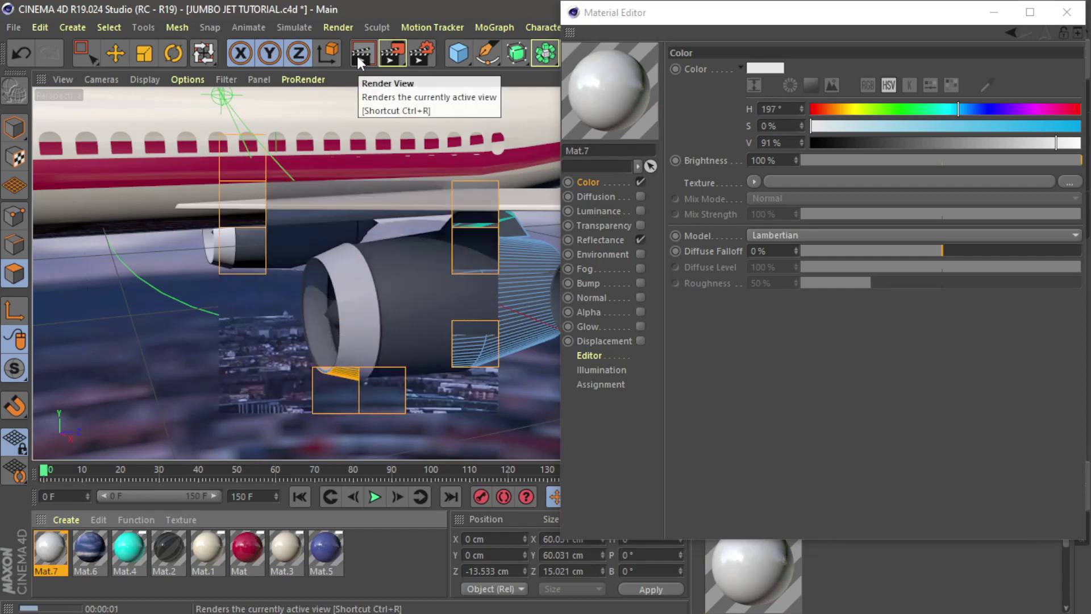
pyautogui.moveTo(1056, 143); pyautogui.dragTo(1070, 143)
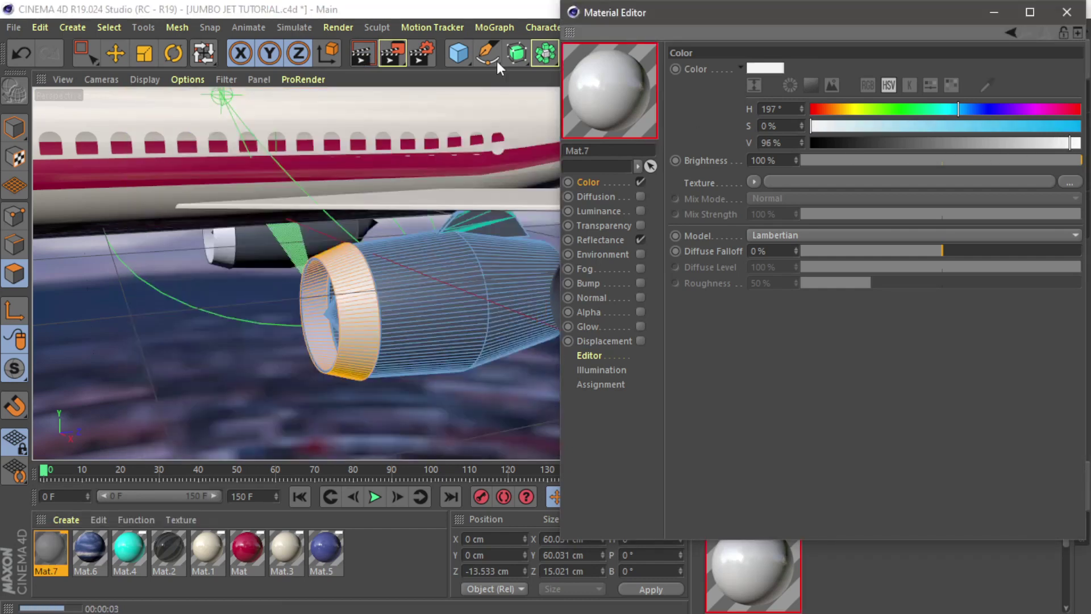
pyautogui.click(360, 55)
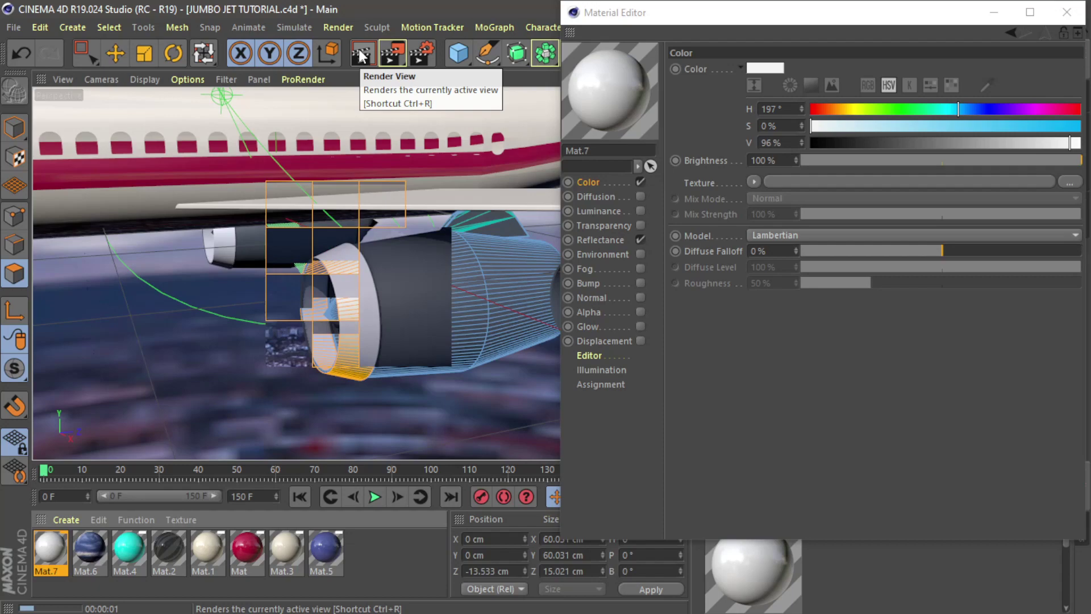
pyautogui.moveTo(889, 17); pyautogui.dragTo(736, 35)
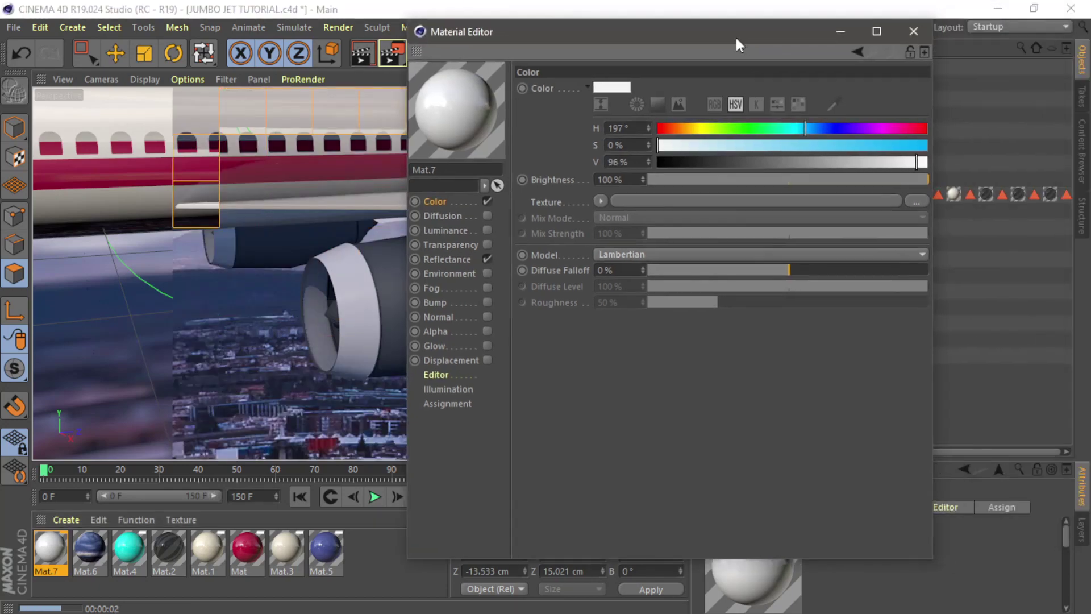
pyautogui.click(914, 31)
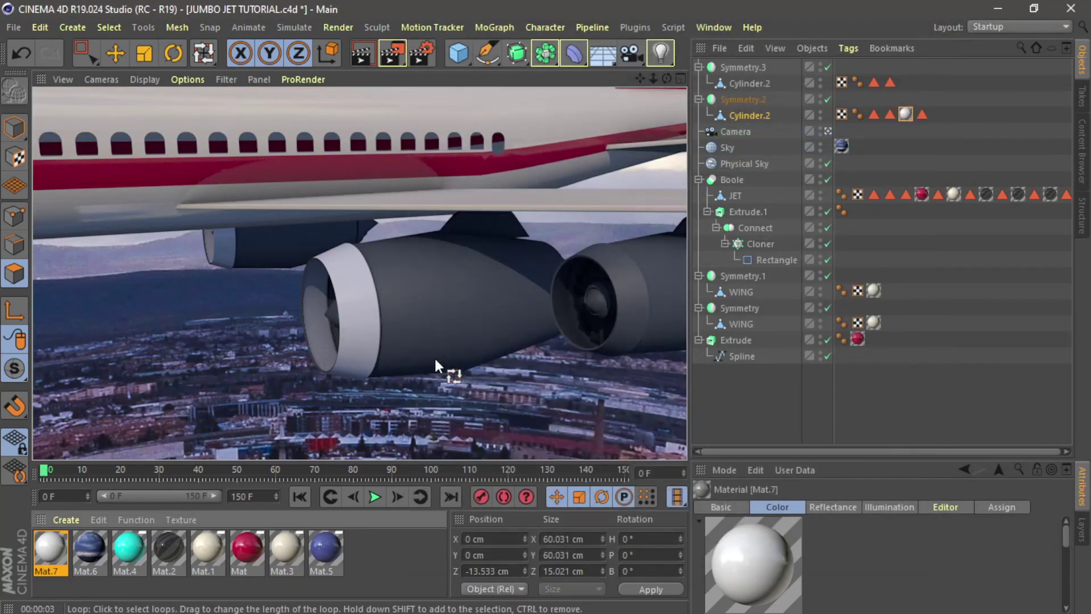
# Delete the Mat.7 texture tag from the inner engine and clear the intake ring's polygon selection.
pyautogui.moveTo(667, 78); pyautogui.dragTo(690, 90)
pyautogui.moveTo(360, 273)
pyautogui.keyDown('alt'); pyautogui.mouseDown()
pyautogui.moveTo(392, 260)
pyautogui.moveTo(389, 236)
pyautogui.moveTo(377, 238)
pyautogui.mouseUp(); pyautogui.keyUp('alt')
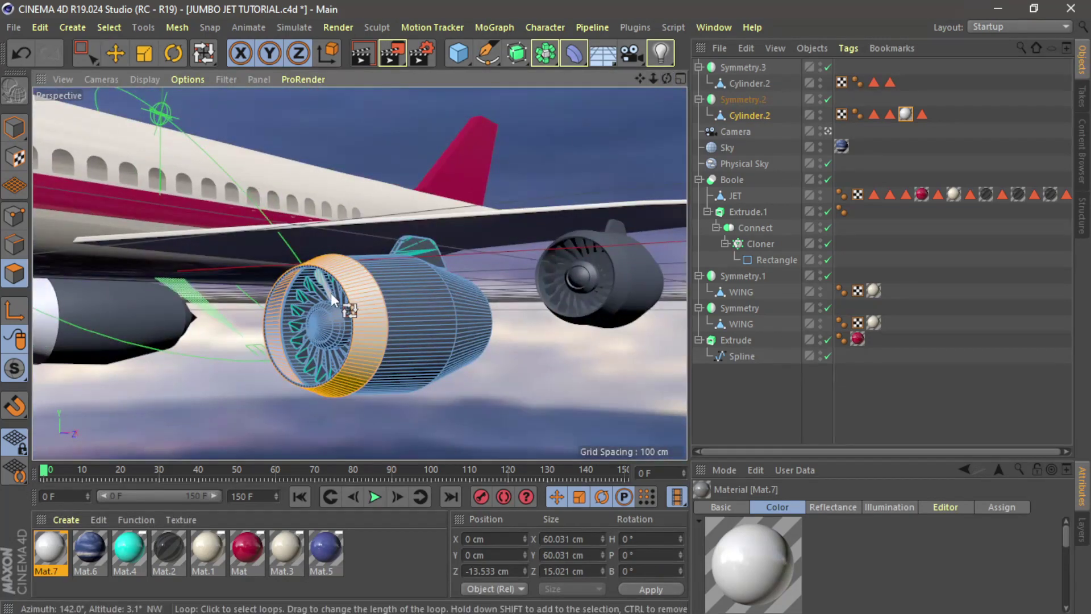
pyautogui.scroll(8, 332, 298)
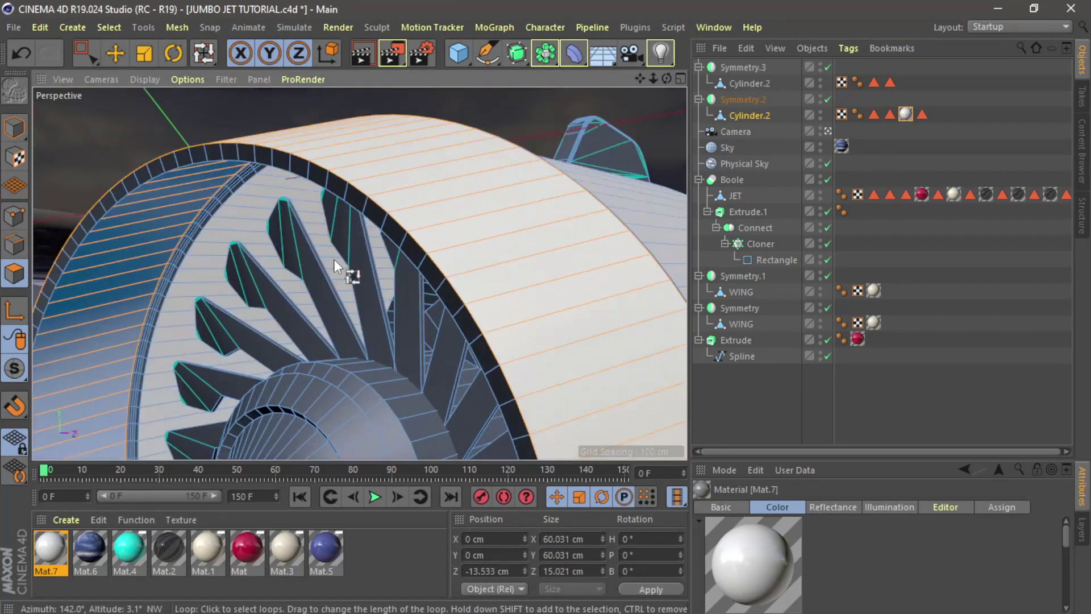
pyautogui.click(902, 115)
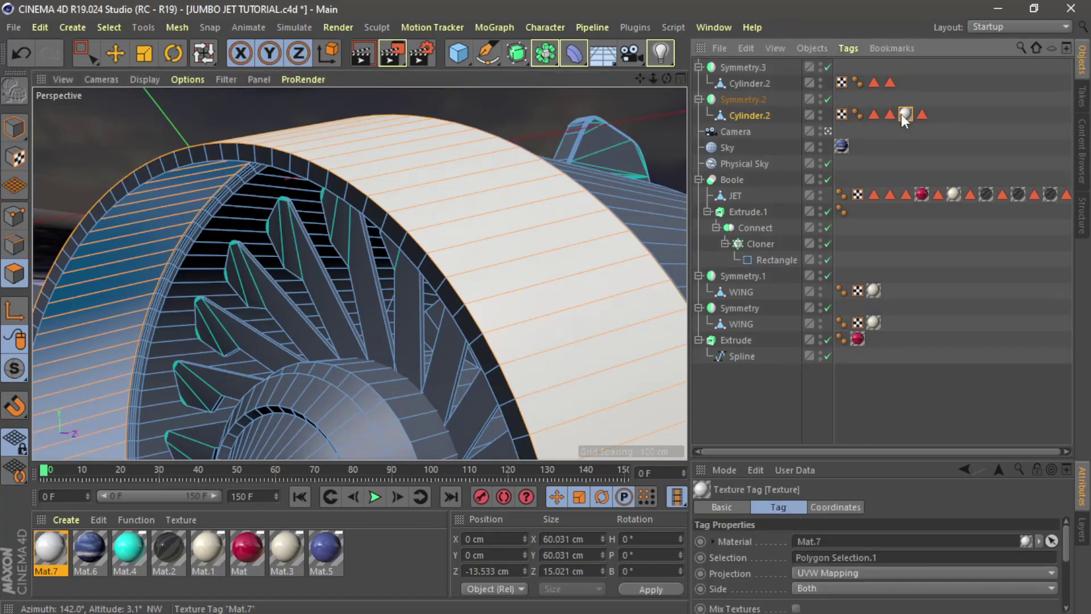
pyautogui.press('Delete')
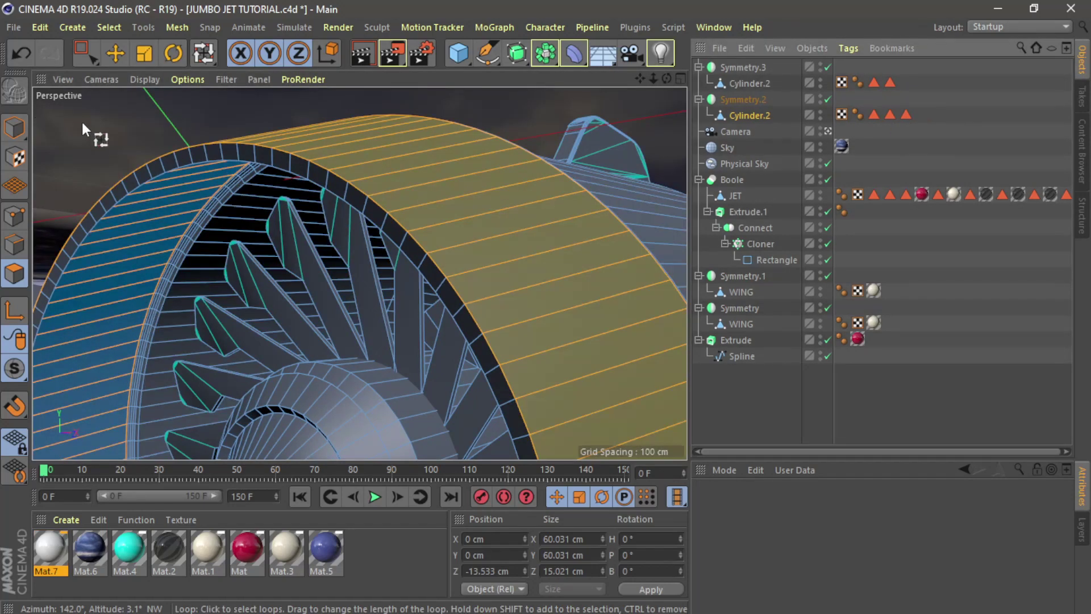
pyautogui.click(82, 130)
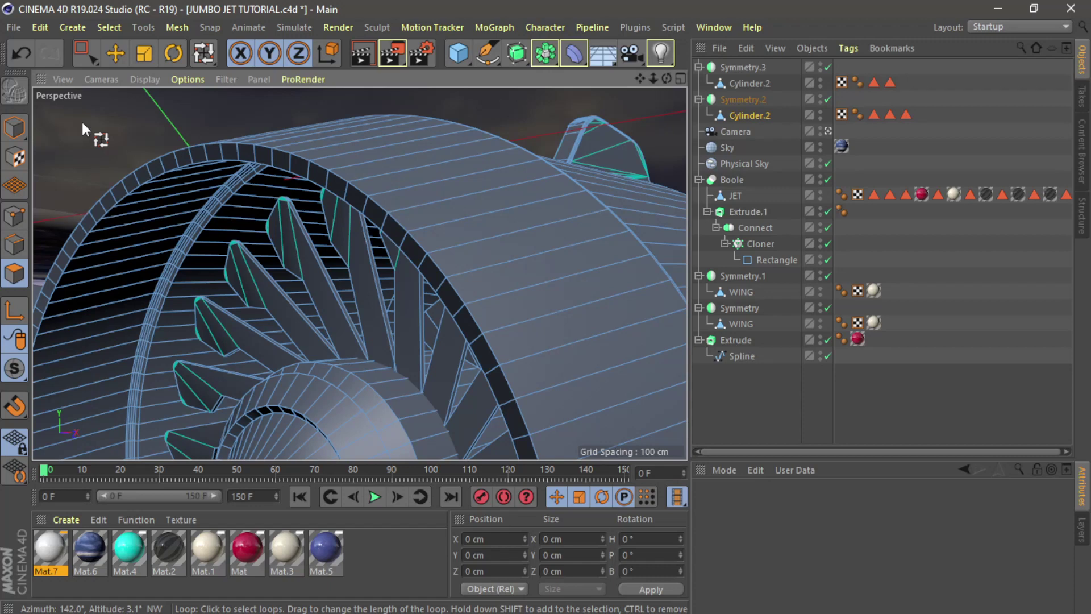
# Bevel the outer front edge loop of the inner engine's intake with an offset of about 0.48 cm.
pyautogui.click(14, 244)
pyautogui.click(425, 258)
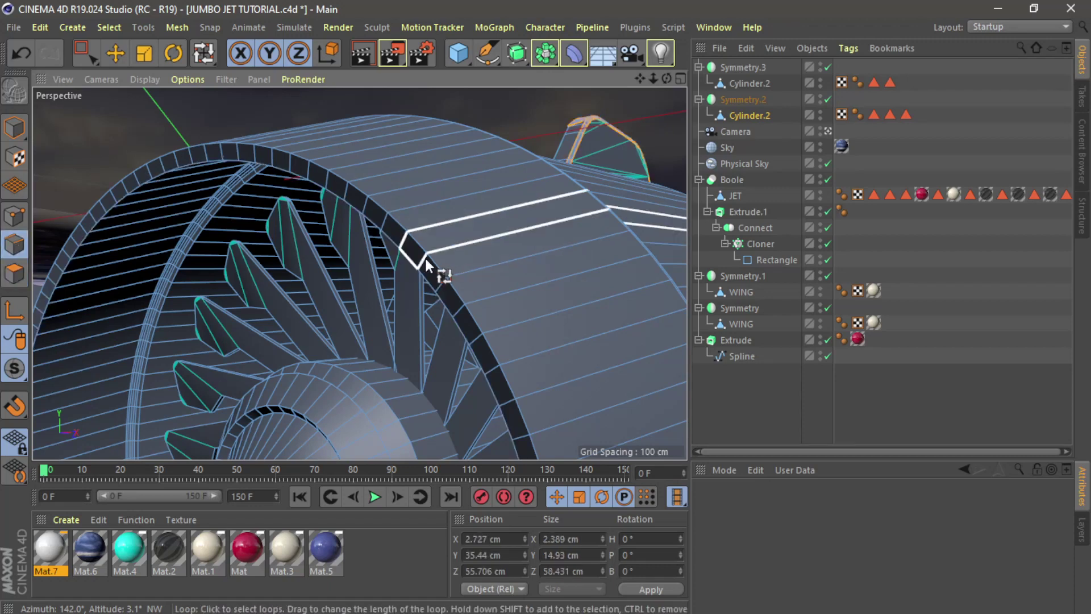
pyautogui.press('u')
pyautogui.press('l')
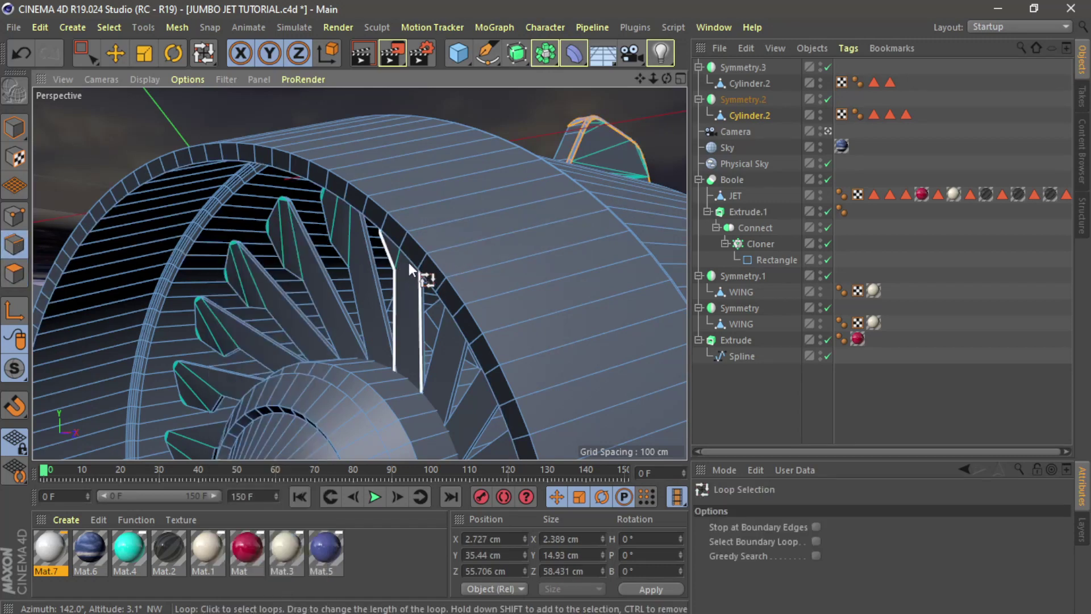
pyautogui.click(445, 271)
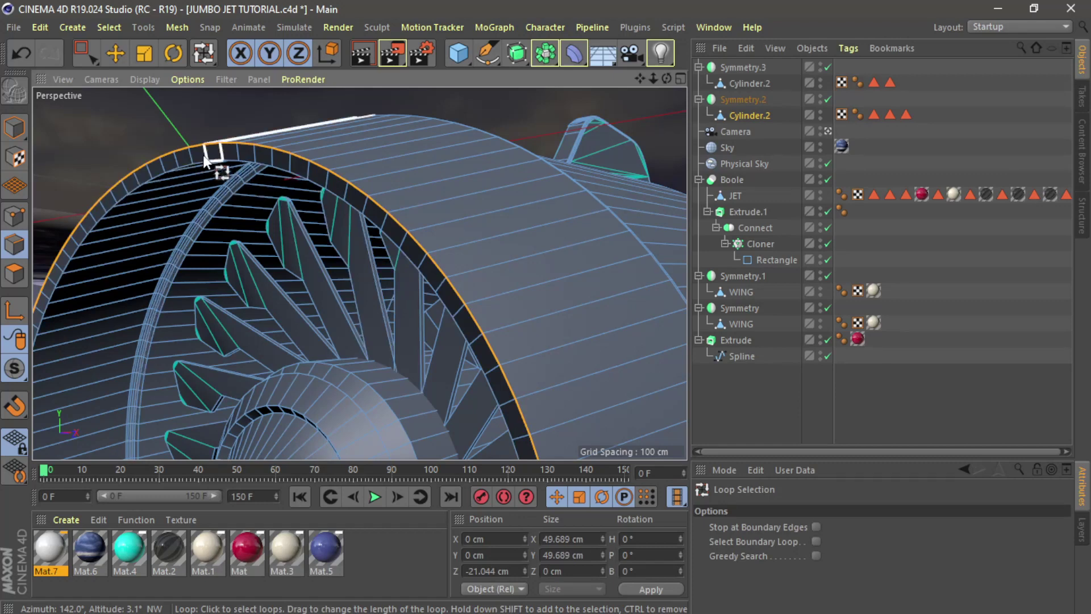
pyautogui.press('m')
pyautogui.press('s')
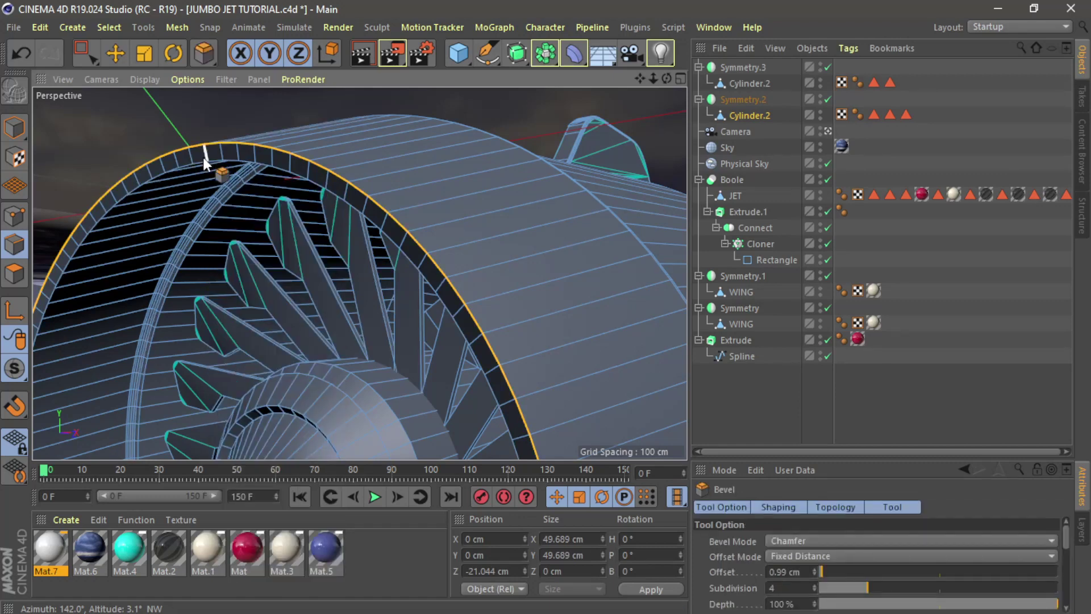
pyautogui.moveTo(213, 213); pyautogui.dragTo(240, 212)
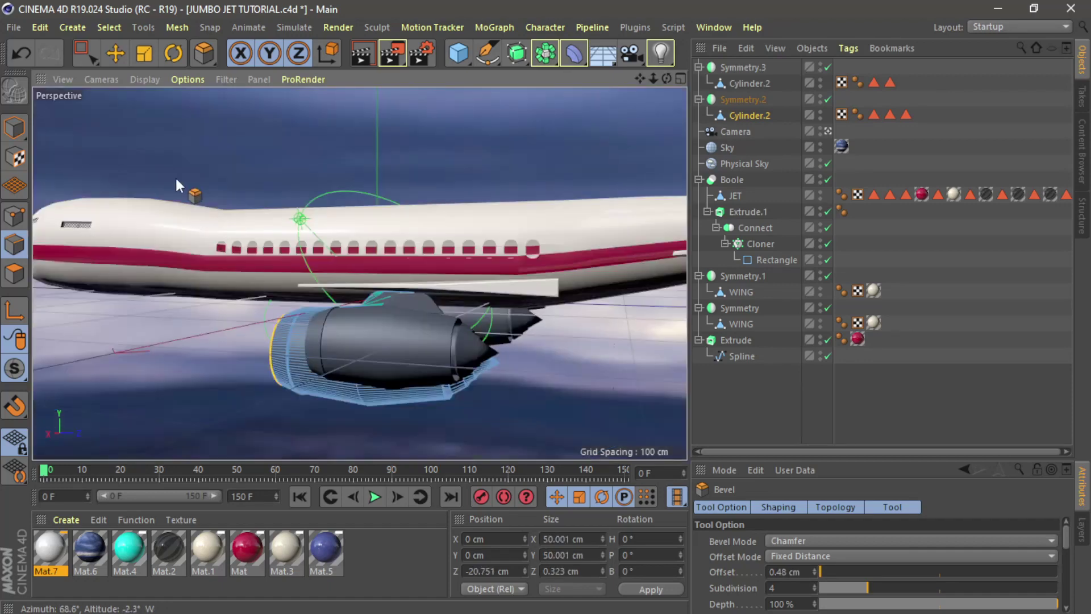
# Loop-select the intake ring's outer polygon band behind the bevelled front rim and apply Mat.7 to it.
pyautogui.keyDown('alt'); pyautogui.moveTo(315, 181); pyautogui.dragTo(459, 152); pyautogui.keyUp('alt')
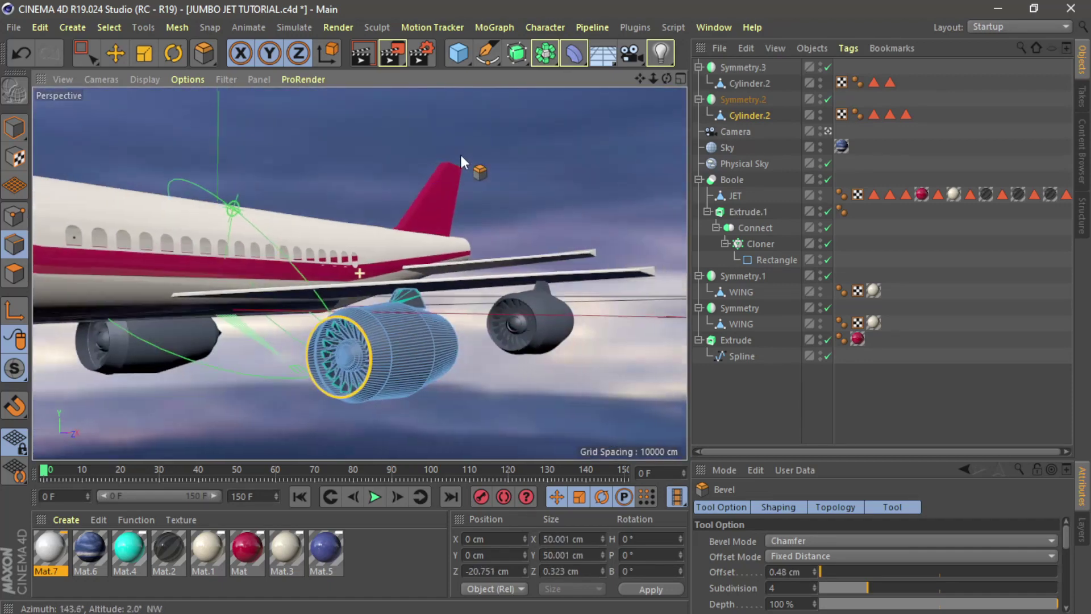
pyautogui.scroll(10, 328, 312)
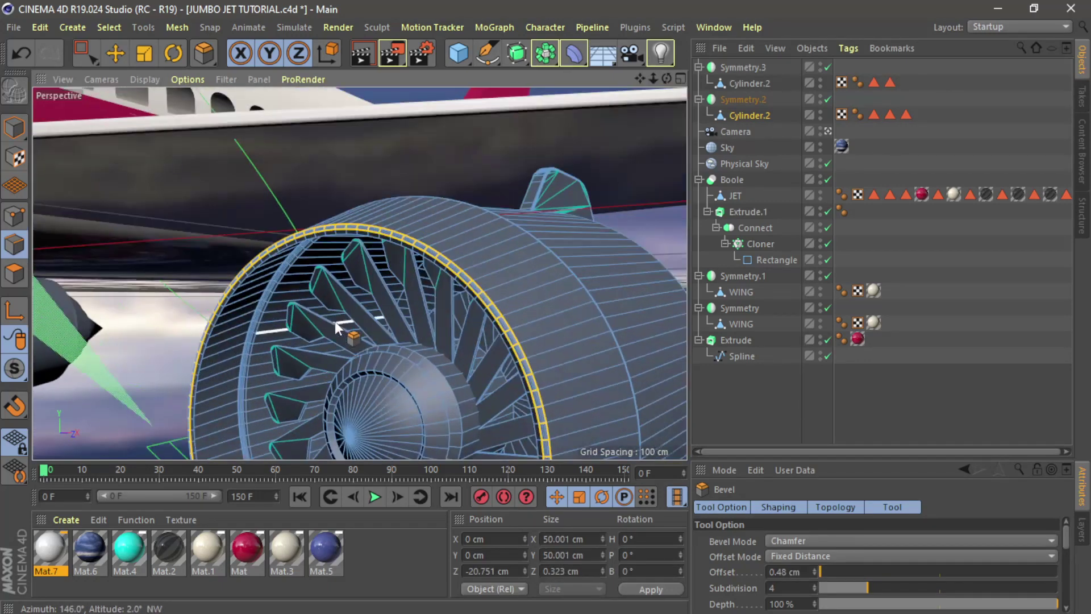
pyautogui.scroll(3, 607, 161)
pyautogui.keyDown('alt'); pyautogui.moveTo(608, 161); pyautogui.dragTo(589, 164); pyautogui.keyUp('alt')
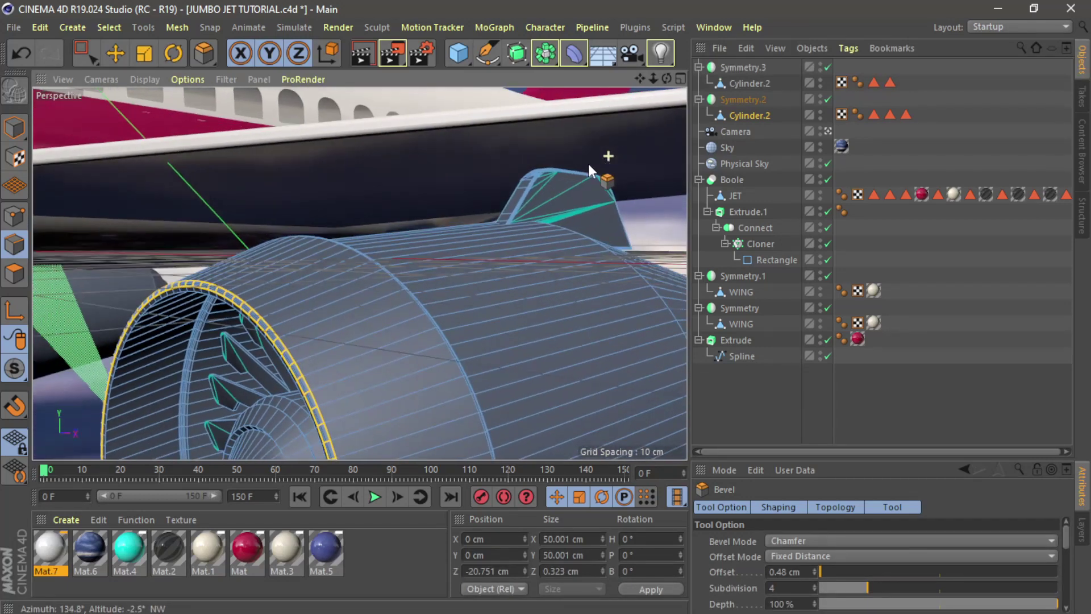
pyautogui.click(14, 274)
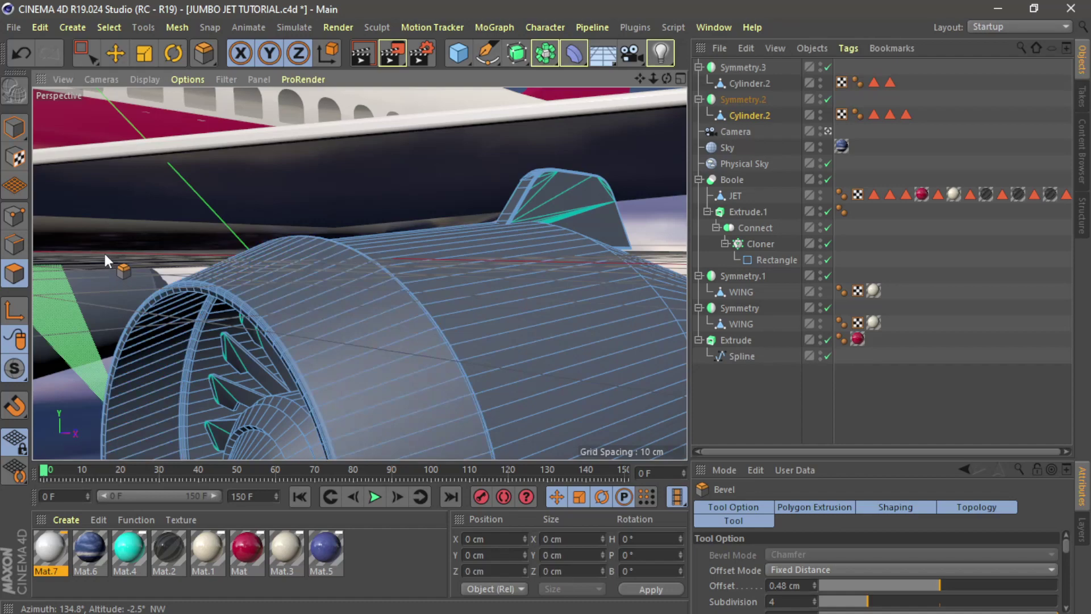
pyautogui.press('u')
pyautogui.press('l')
pyautogui.scroll(8, 312, 343)
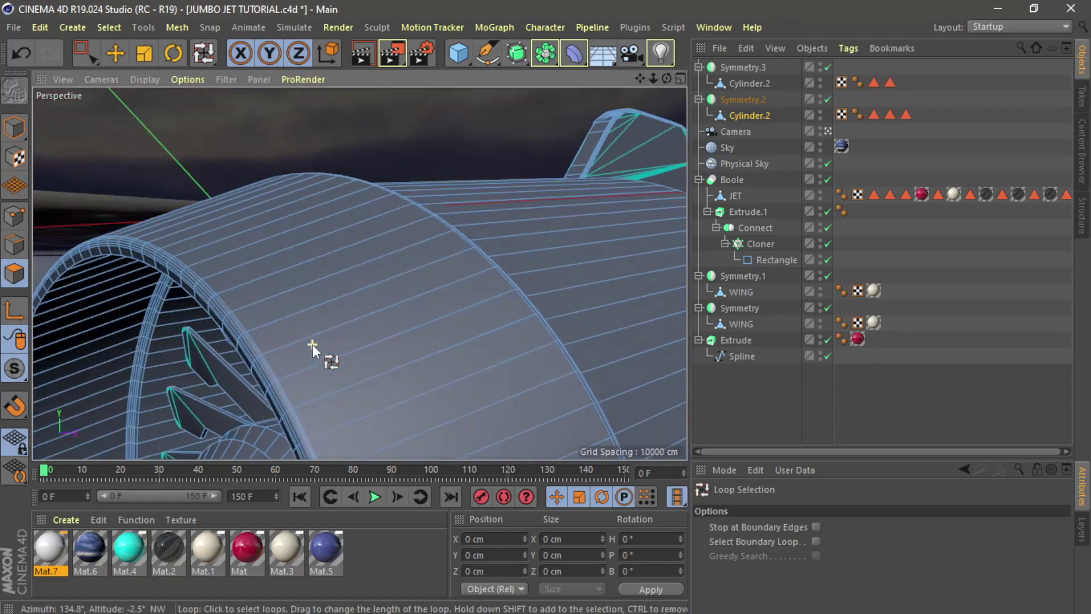
pyautogui.moveTo(315, 346); pyautogui.dragTo(303, 448)
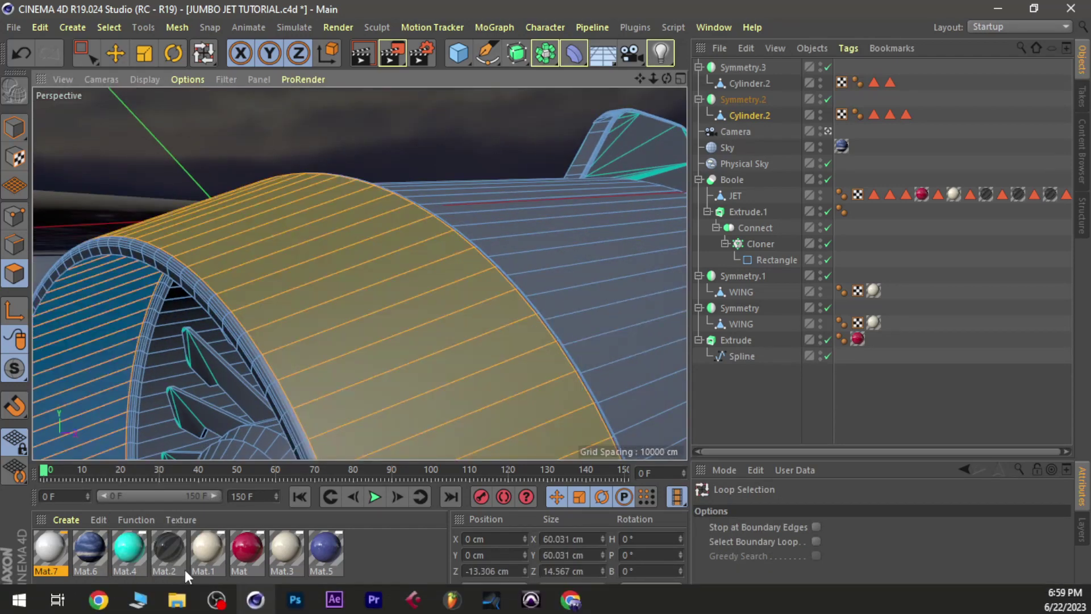
pyautogui.moveTo(371, 327); pyautogui.dragTo(348, 341)
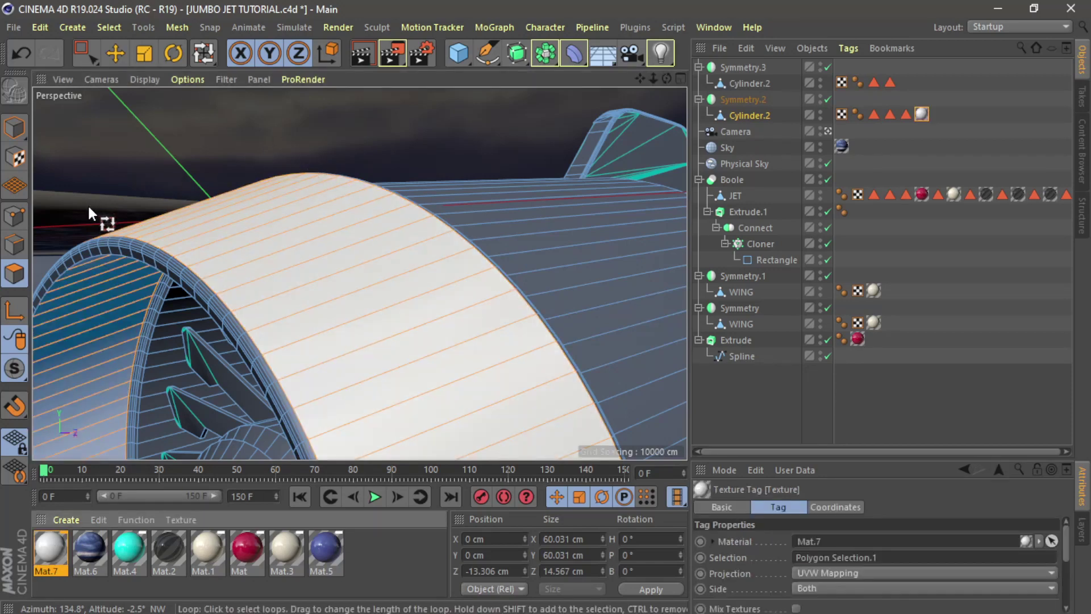
pyautogui.scroll(3, 70, 264)
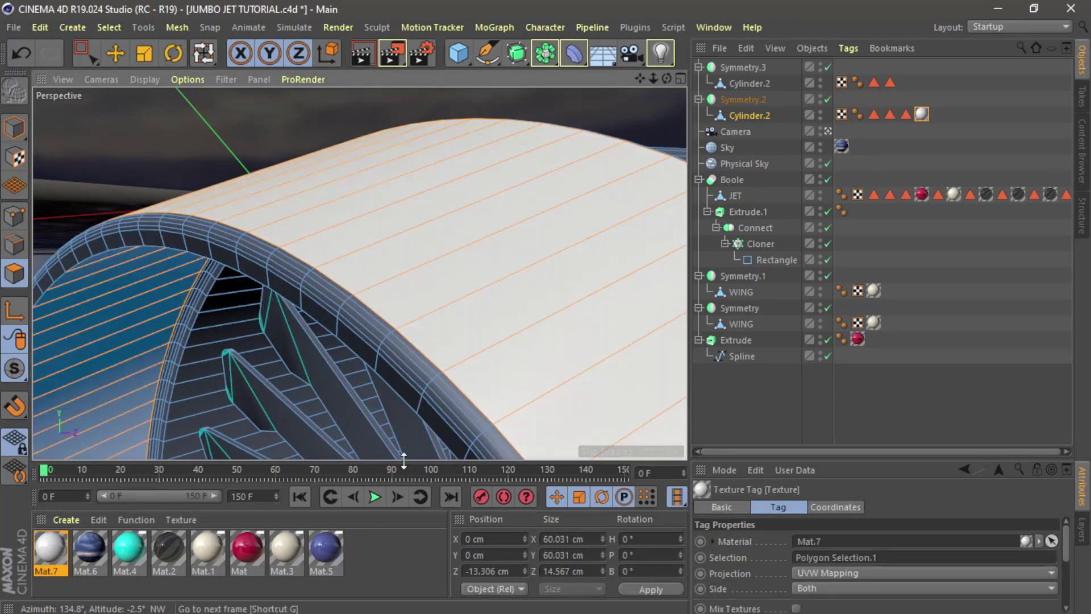
pyautogui.click(475, 424)
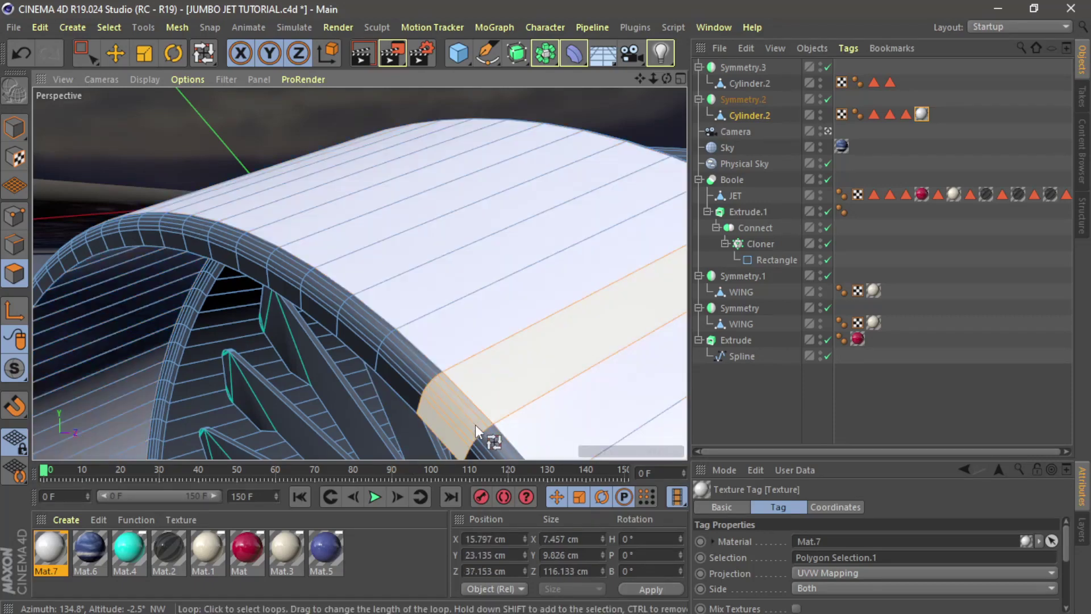
pyautogui.hotkey('ctrl', 'z')
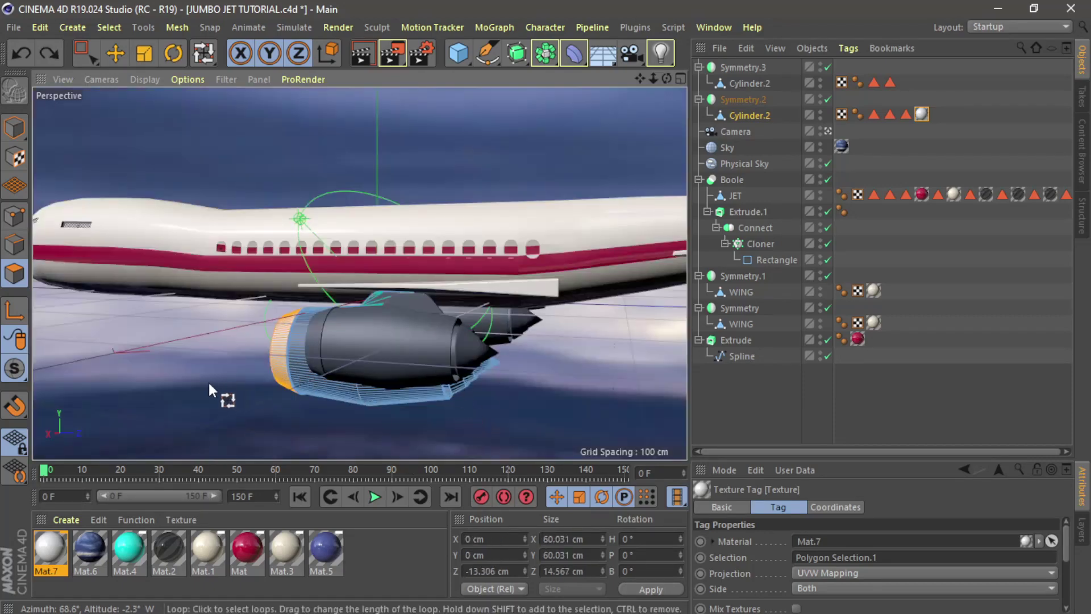
# Loop-select the bevelled front rim's narrow polygon loops together with the adjoining inner band and apply Mat.5 to them.
pyautogui.keyDown('alt'); pyautogui.moveTo(197, 377); pyautogui.dragTo(305, 386); pyautogui.keyUp('alt')
pyautogui.scroll(5, 305, 385)
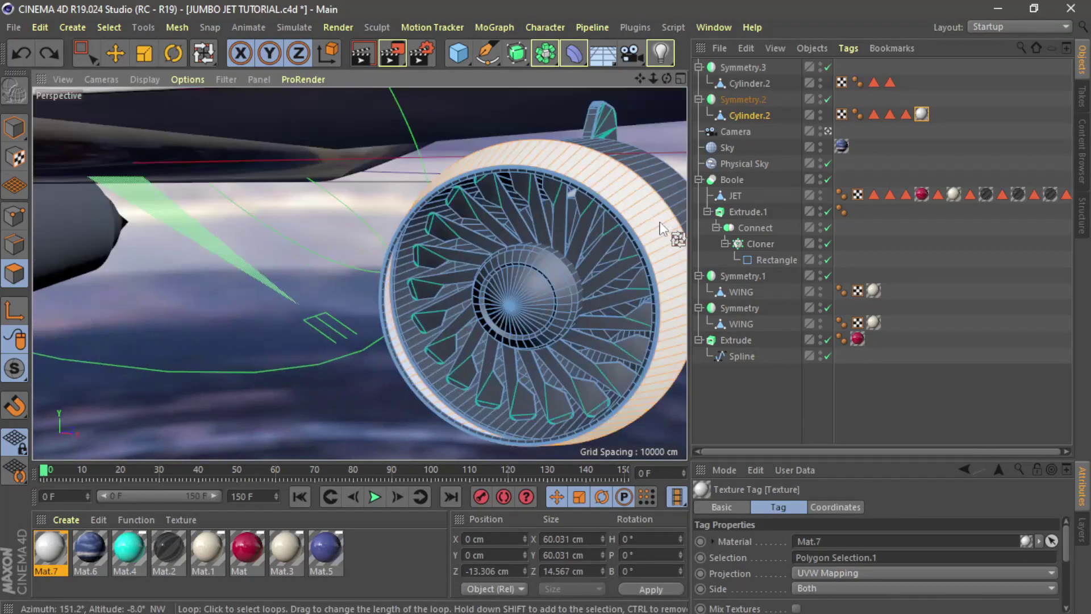
pyautogui.keyDown('alt'); pyautogui.moveTo(663, 217); pyautogui.dragTo(635, 224); pyautogui.keyUp('alt')
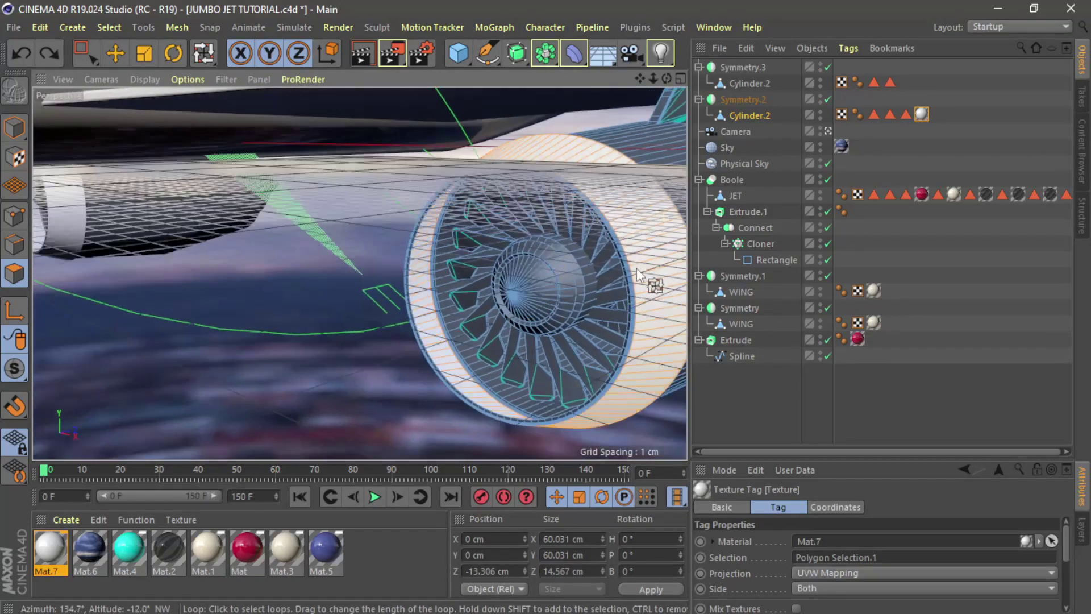
pyautogui.scroll(3, 636, 265)
pyautogui.scroll(6, 636, 264)
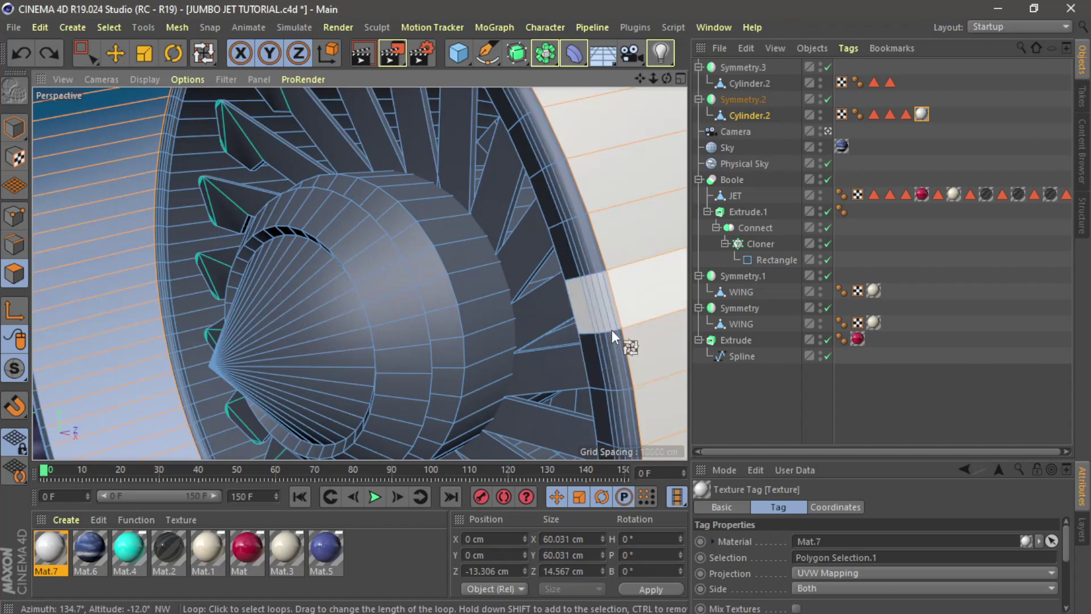
pyautogui.scroll(5, 611, 330)
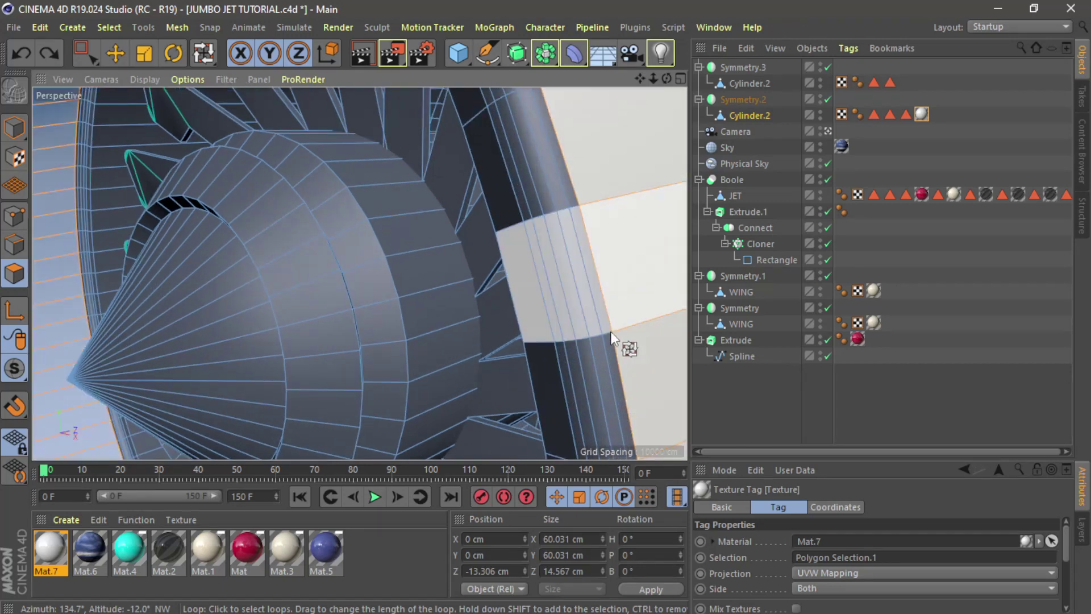
pyautogui.click(603, 336)
pyautogui.click(599, 337)
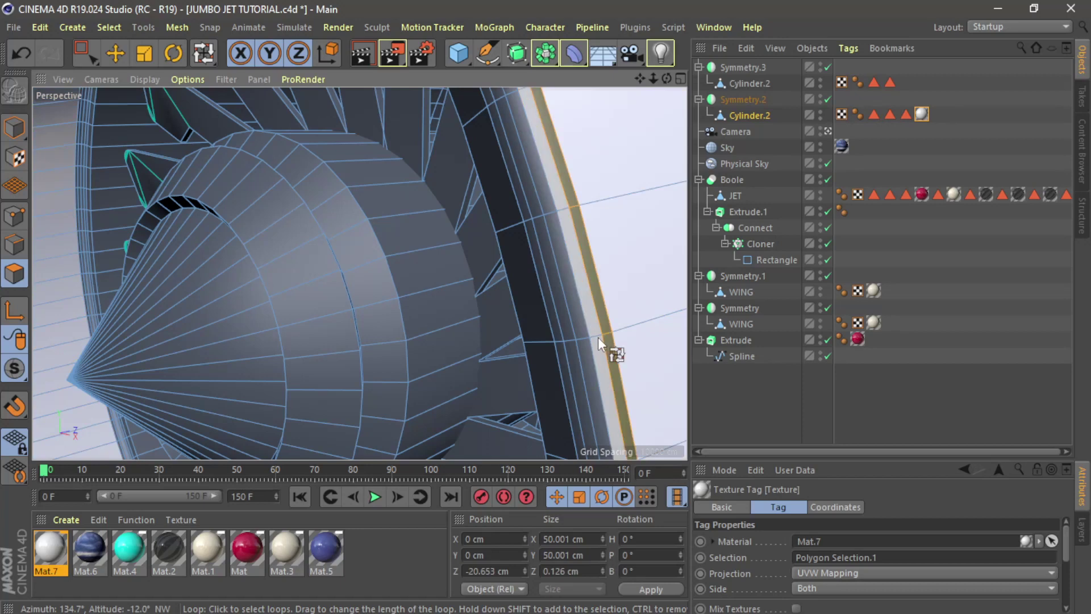
pyautogui.keyDown('shift'); pyautogui.click(588, 338); pyautogui.keyUp('shift')
pyautogui.keyDown('shift'); pyautogui.click(574, 340); pyautogui.keyUp('shift')
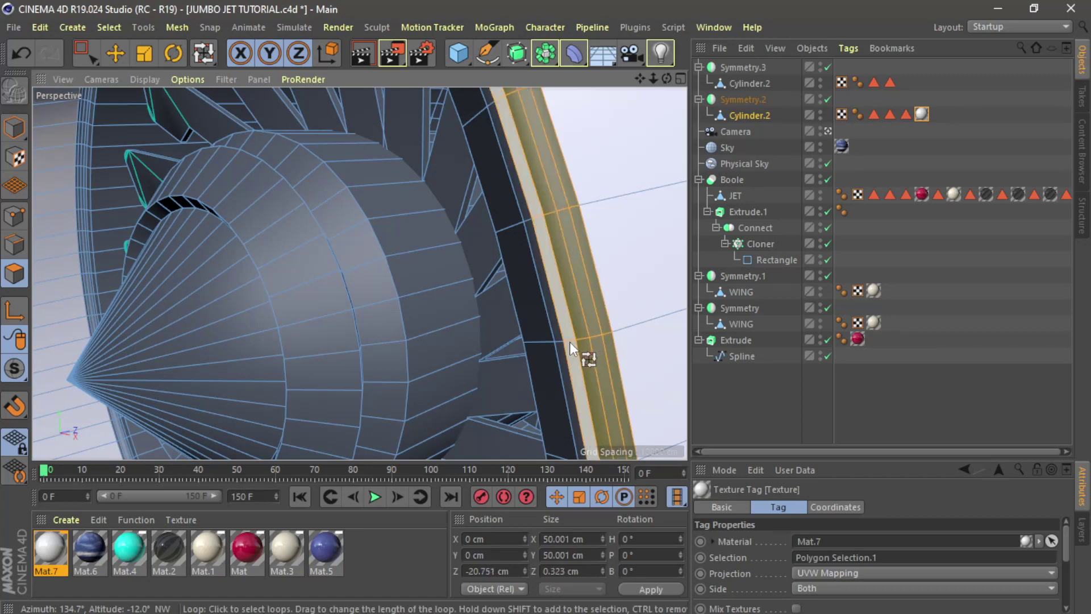
pyautogui.keyDown('shift'); pyautogui.click(562, 341); pyautogui.keyUp('shift')
pyautogui.keyDown('shift'); pyautogui.click(553, 342); pyautogui.keyUp('shift')
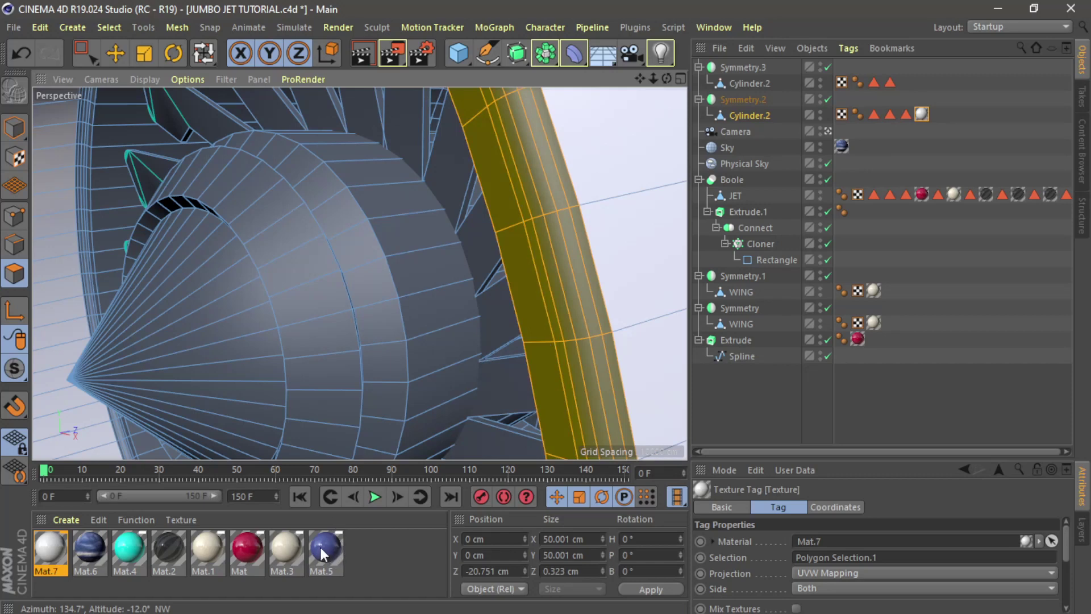
pyautogui.moveTo(322, 554); pyautogui.dragTo(578, 405)
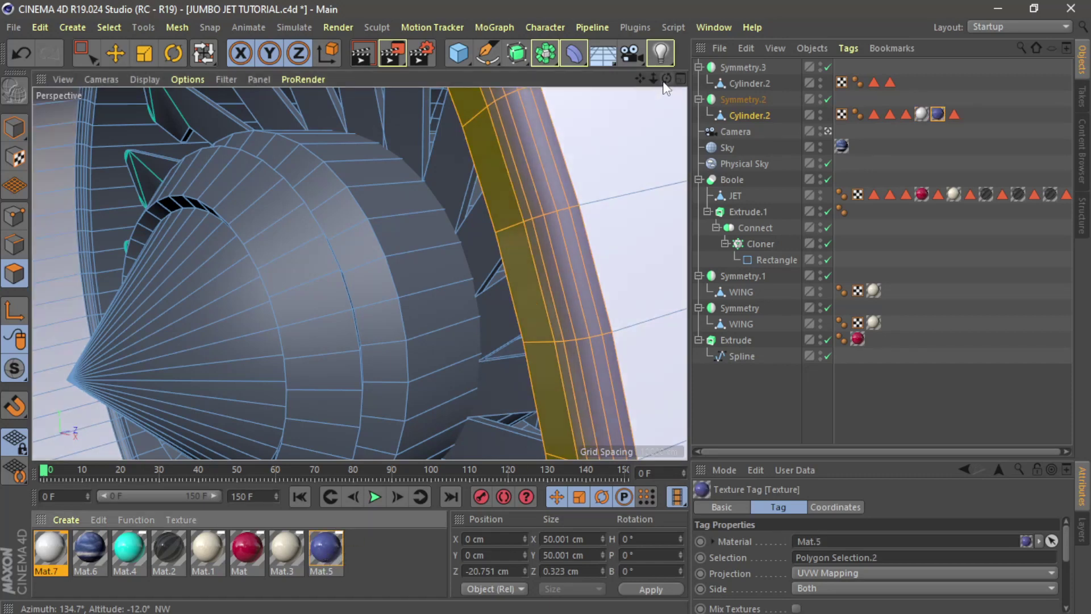
# Test-render the engine, replace the front rim's Mat.5 texture with Mat.4, and render the view again.
pyautogui.moveTo(653, 80); pyautogui.dragTo(658, 82)
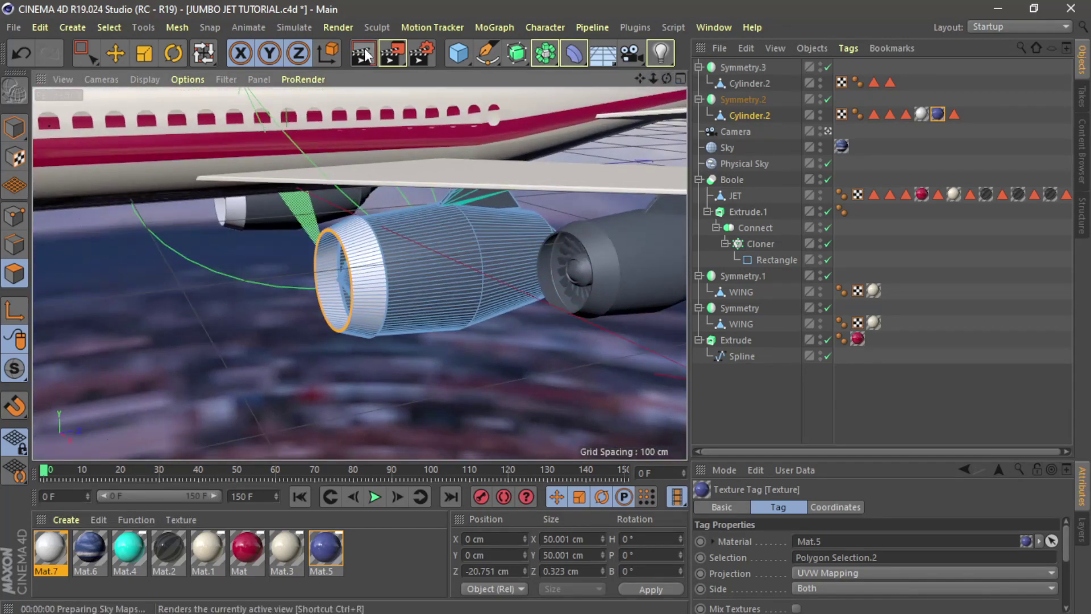
pyautogui.click(364, 50)
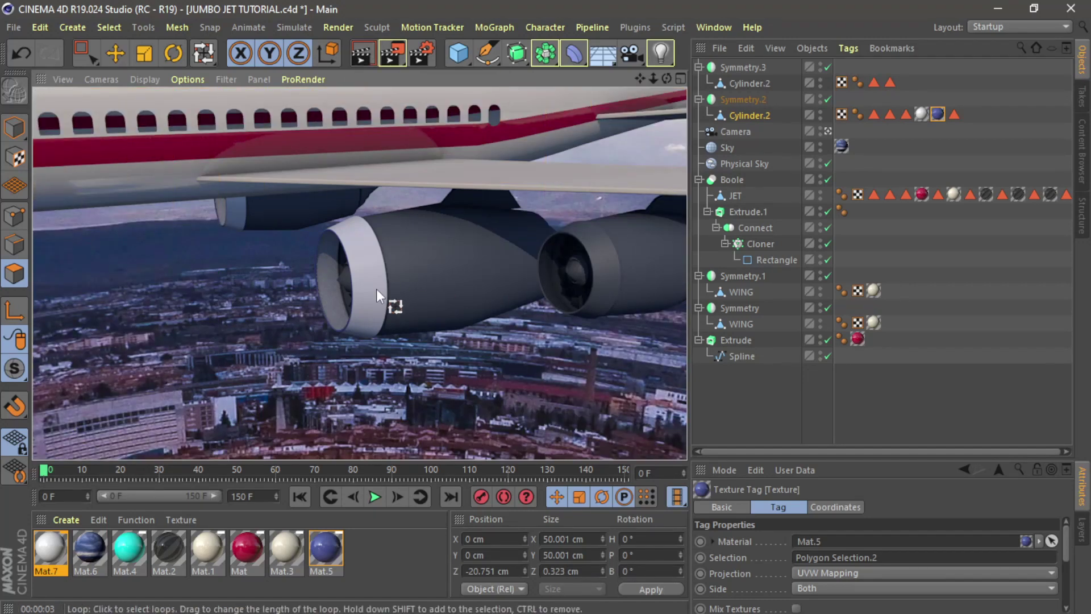
pyautogui.moveTo(131, 548); pyautogui.dragTo(937, 115)
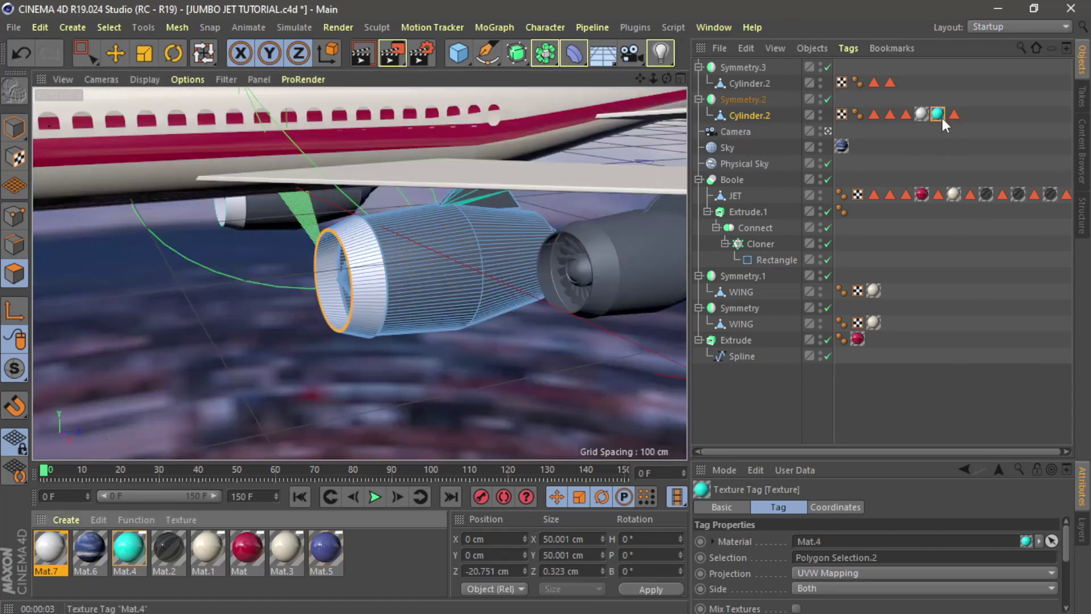
pyautogui.click(362, 53)
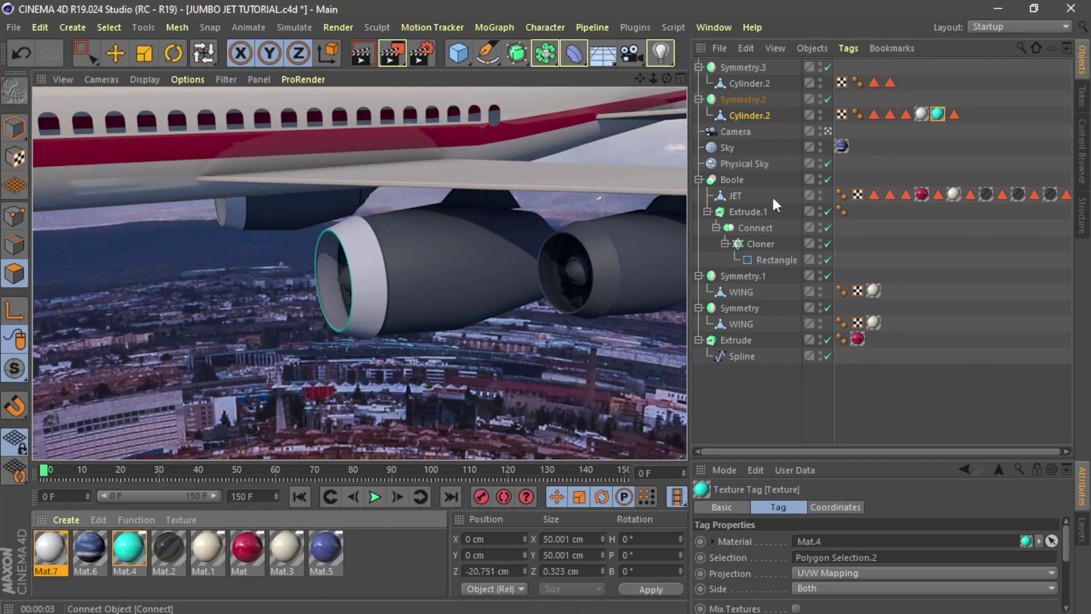
# Loop-select all the narrow bevel loops at the rear edge of Cylinder.2's white intake ring and apply Mat.4 to them.
pyautogui.click(749, 115)
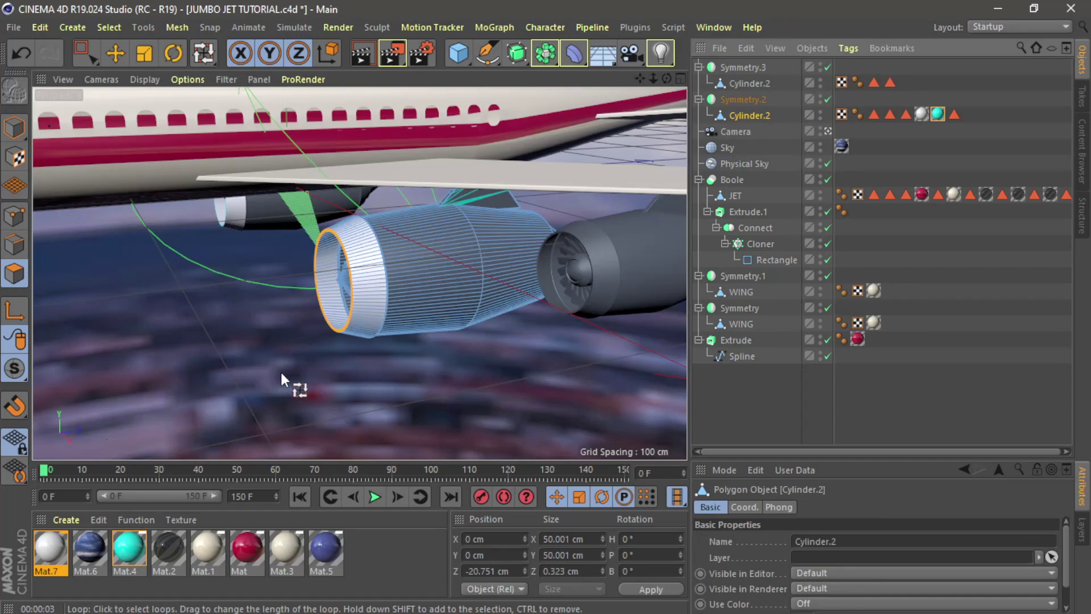
pyautogui.keyDown('alt'); pyautogui.moveTo(442, 365); pyautogui.dragTo(390, 370); pyautogui.keyUp('alt')
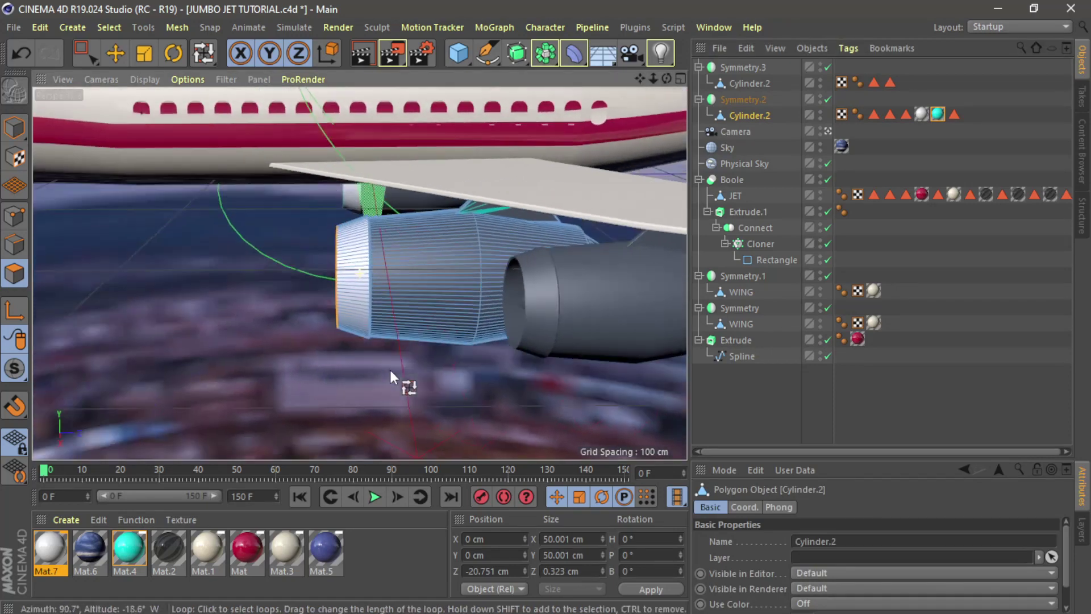
pyautogui.keyDown('alt'); pyautogui.moveTo(392, 365); pyautogui.dragTo(390, 340, button='right'); pyautogui.keyUp('alt')
pyautogui.scroll(3, 314, 155)
pyautogui.scroll(3, 267, 142)
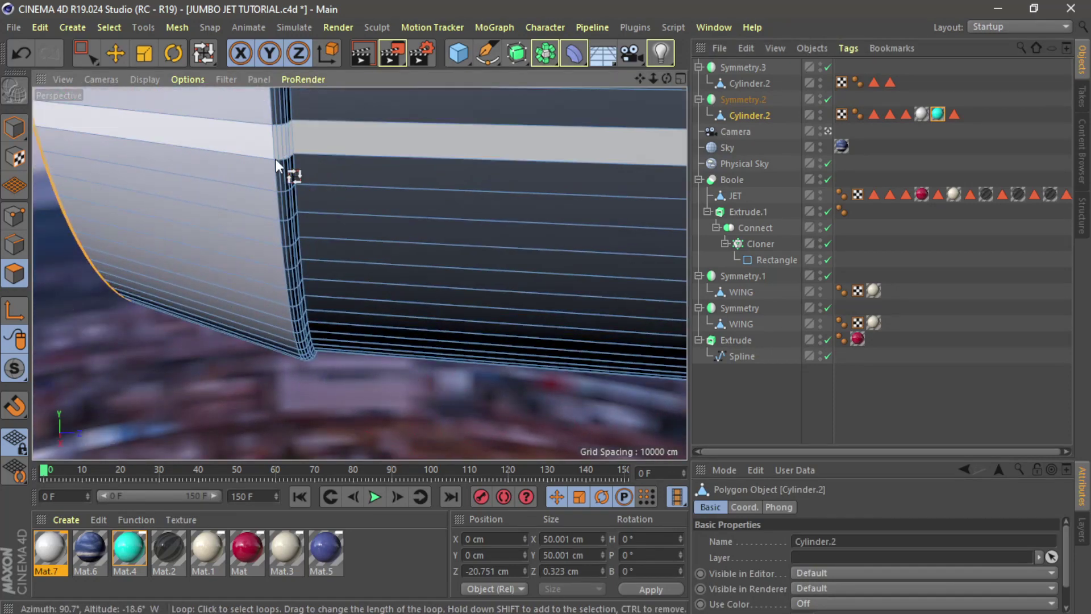
pyautogui.scroll(3, 281, 159)
pyautogui.scroll(2, 281, 221)
pyautogui.click(279, 231)
pyautogui.keyDown('shift'); pyautogui.click(286, 230); pyautogui.keyUp('shift')
pyautogui.keyDown('shift'); pyautogui.click(298, 229); pyautogui.keyUp('shift')
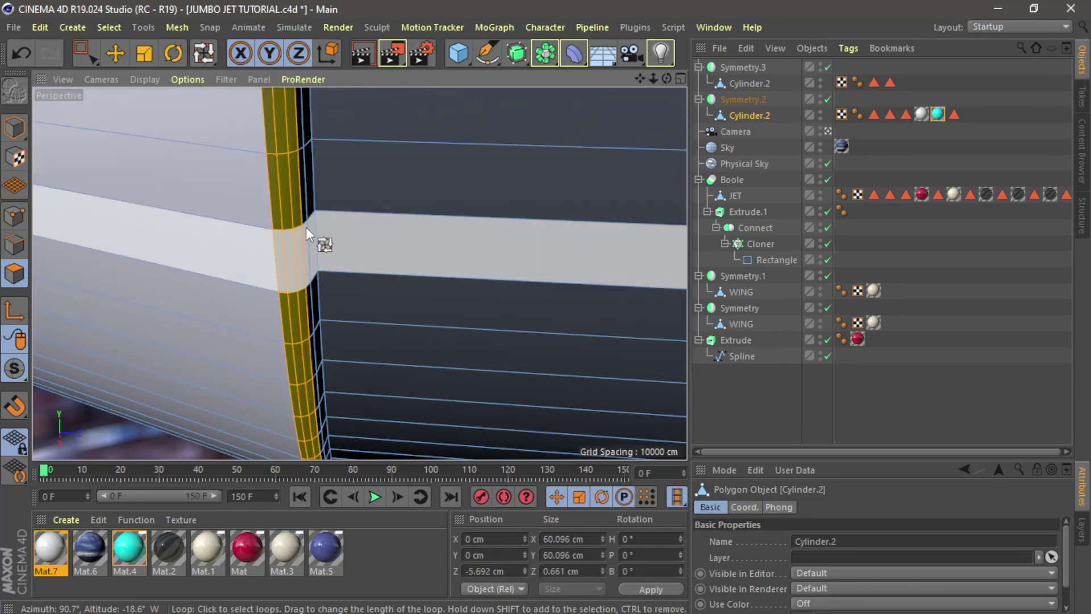
pyautogui.keyDown('shift'); pyautogui.click(306, 224); pyautogui.keyUp('shift')
pyautogui.keyDown('shift'); pyautogui.click(308, 221); pyautogui.keyUp('shift')
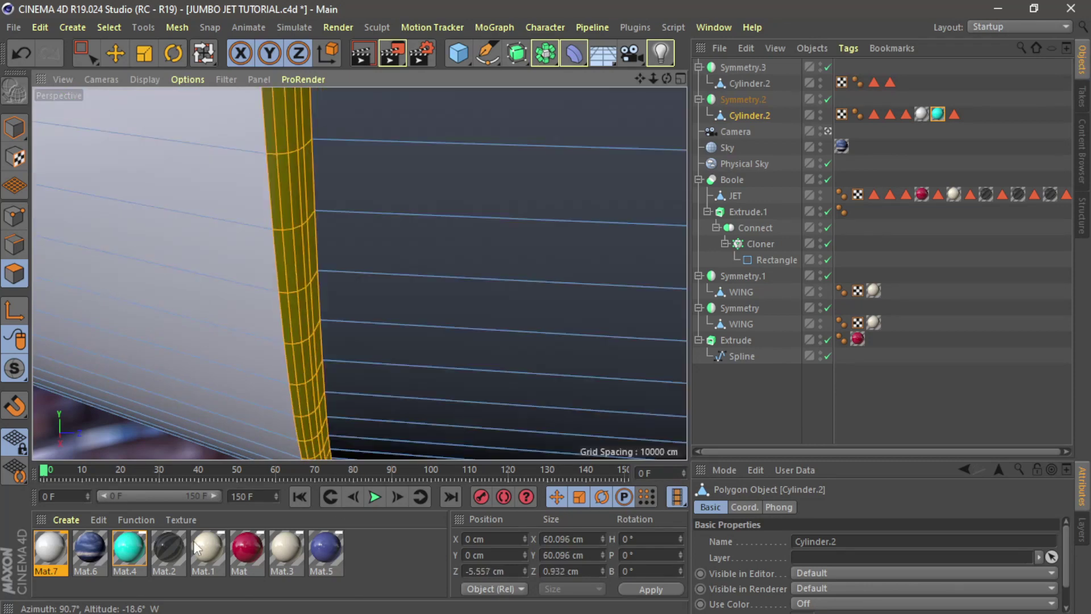
pyautogui.moveTo(298, 363); pyautogui.dragTo(298, 365)
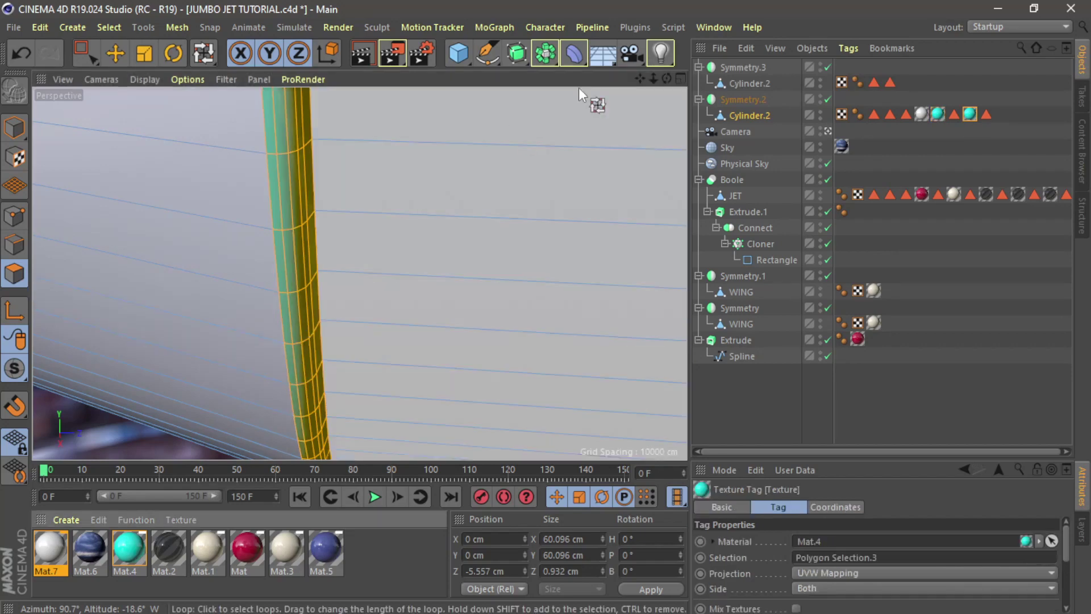
# Add a loop cut around the inner engine just ahead of its rear body edge, at an offset of about 4.188%.
pyautogui.moveTo(653, 78); pyautogui.dragTo(617, 80)
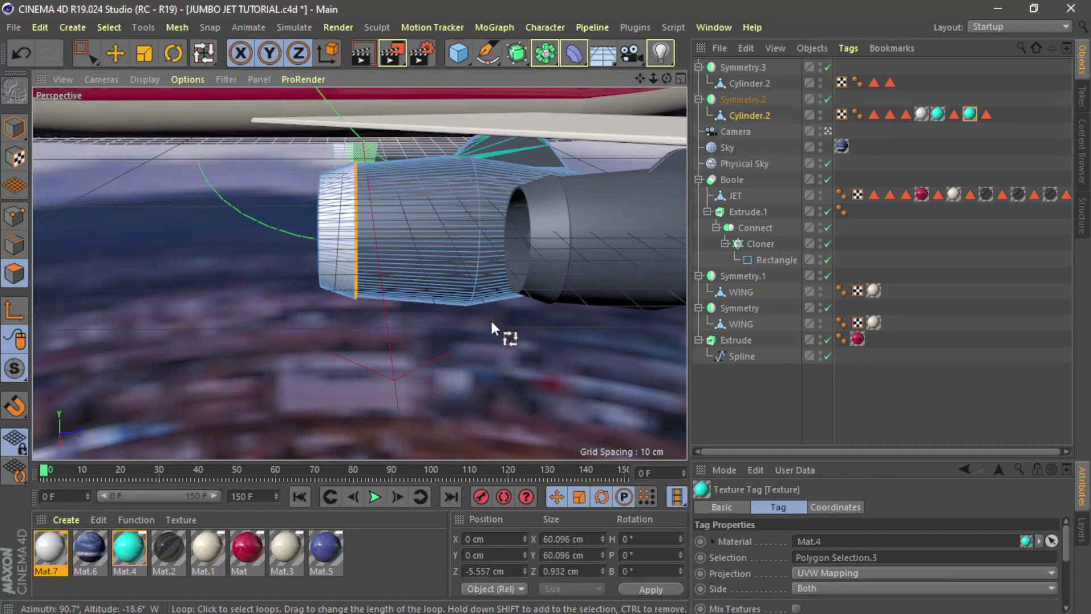
pyautogui.rightClick(199, 254)
pyautogui.click(268, 209)
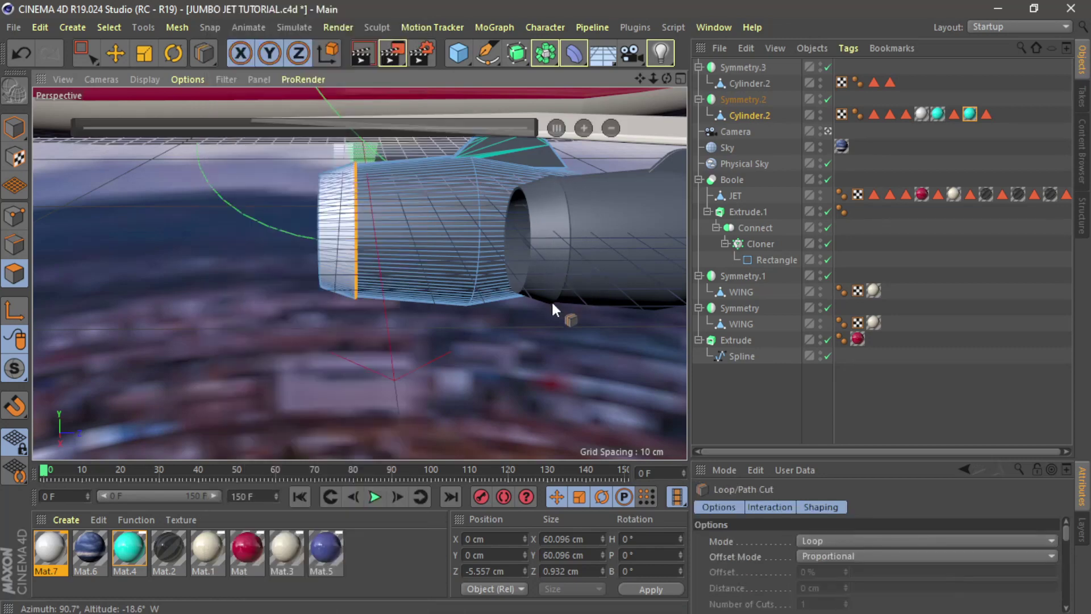
pyautogui.scroll(3, 551, 303)
pyautogui.scroll(4, 429, 299)
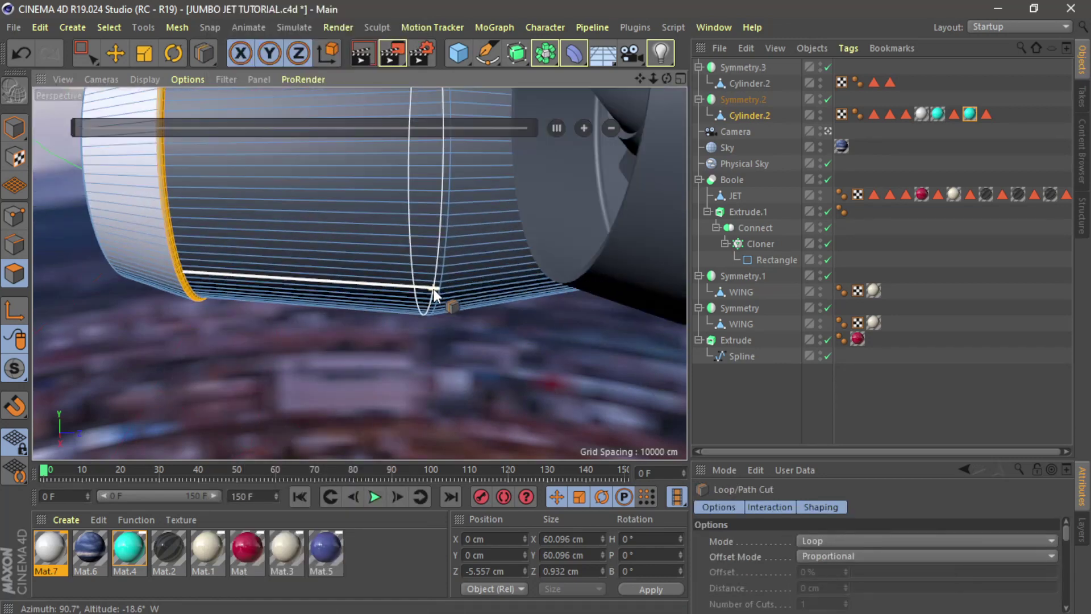
pyautogui.click(428, 301)
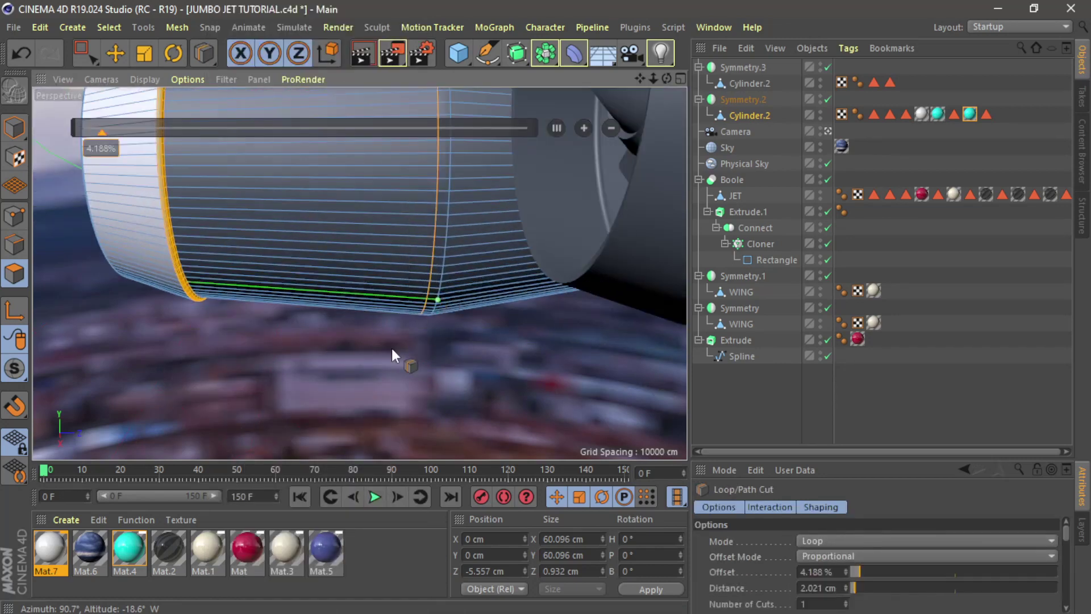
# Extrude the narrow polygon band behind the new cut outward by about 1.8 cm and apply Mat.4 to it.
pyautogui.rightClick(391, 349)
pyautogui.click(438, 360)
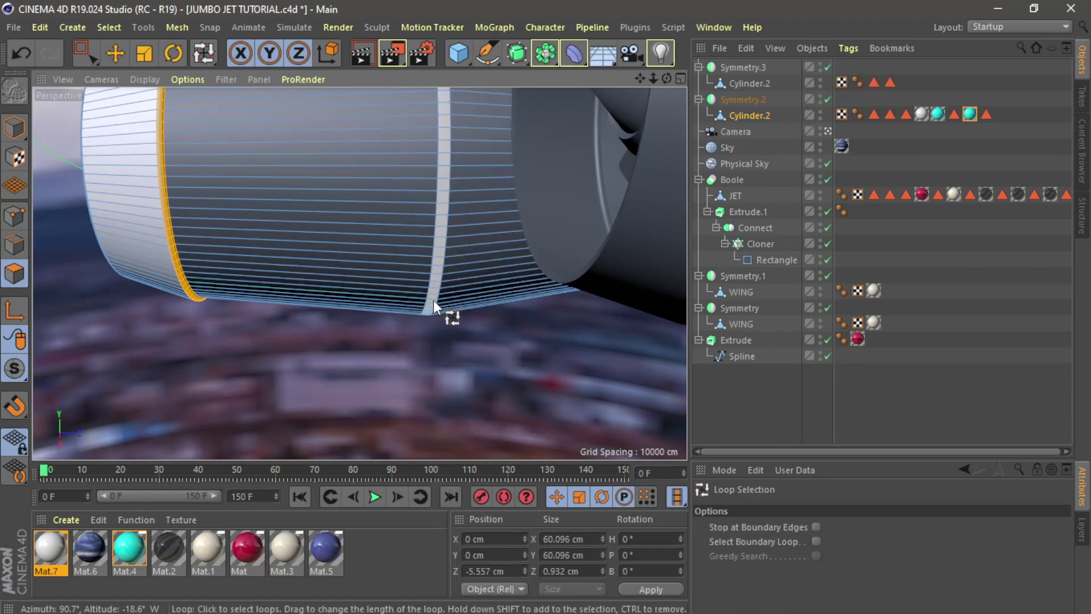
pyautogui.click(434, 300)
pyautogui.press('d')
pyautogui.moveTo(472, 351); pyautogui.dragTo(484, 351)
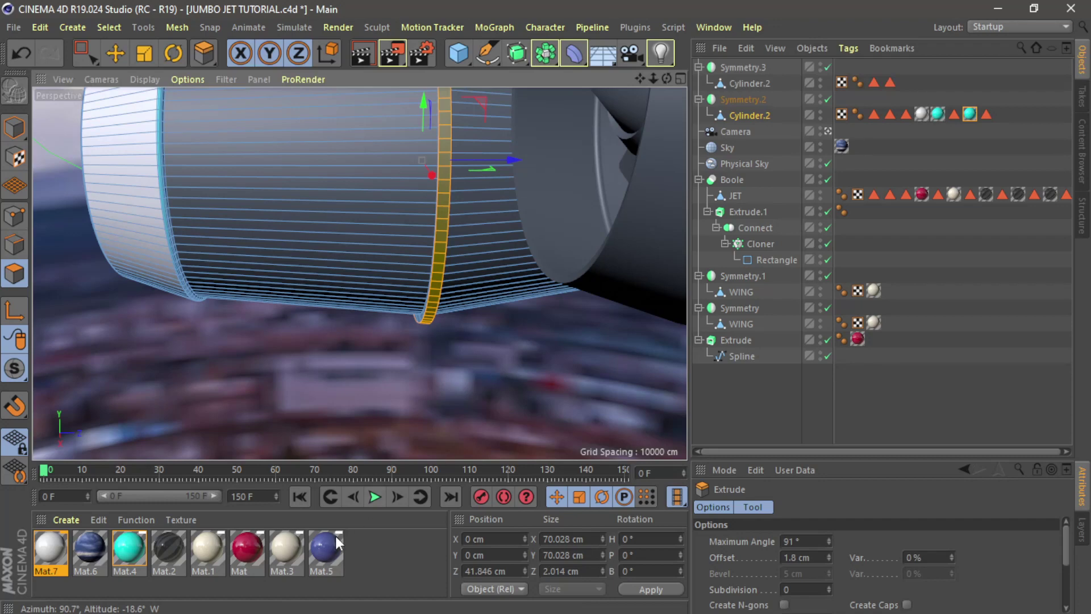
pyautogui.moveTo(137, 550); pyautogui.dragTo(431, 298)
pyautogui.moveTo(654, 78); pyautogui.dragTo(602, 78)
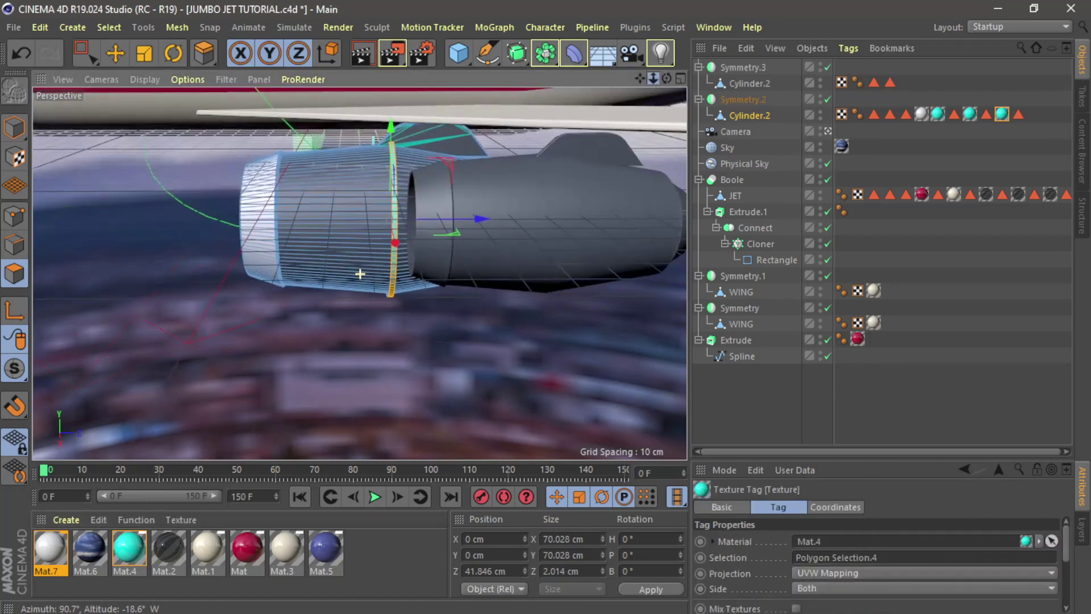
# Deselect Cylinder.2's polygons and test-render the engine to check its turquoise bands.
pyautogui.click(168, 193)
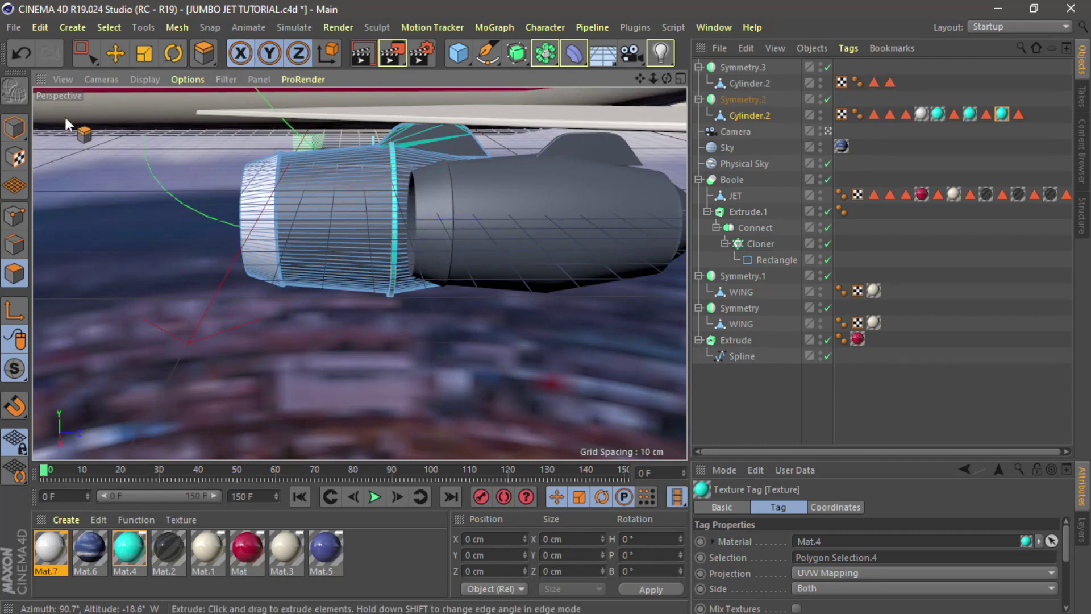
pyautogui.click(14, 128)
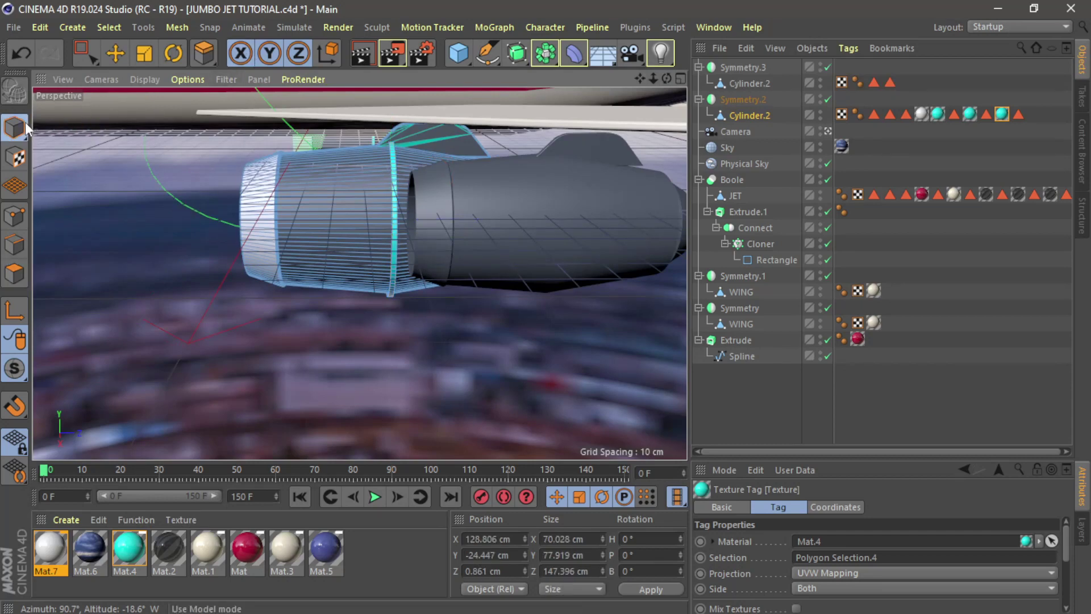
pyautogui.click(375, 55)
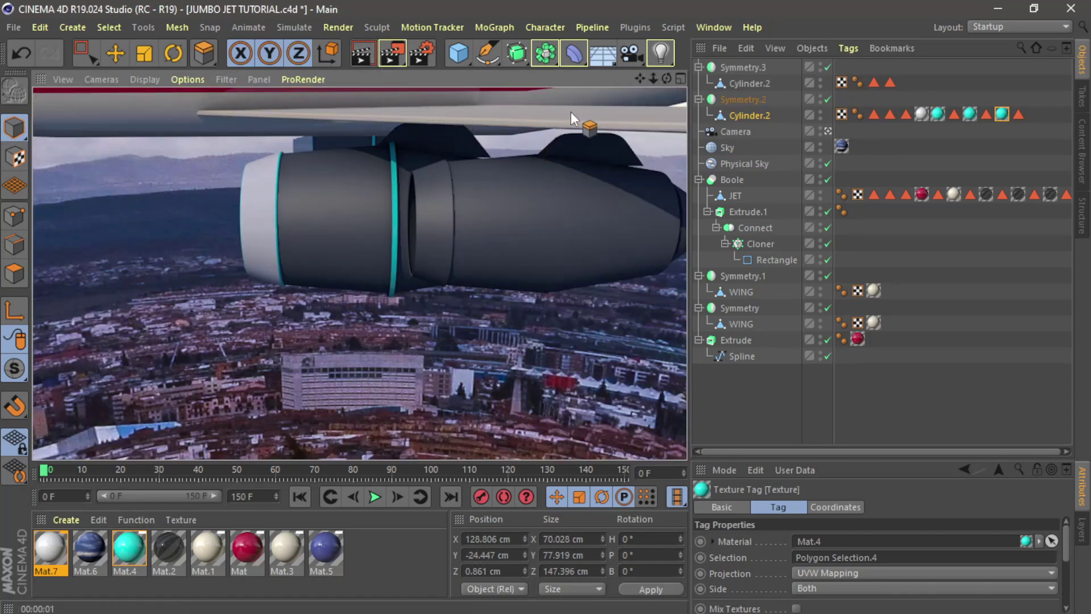
pyautogui.moveTo(666, 79); pyautogui.dragTo(694, 83)
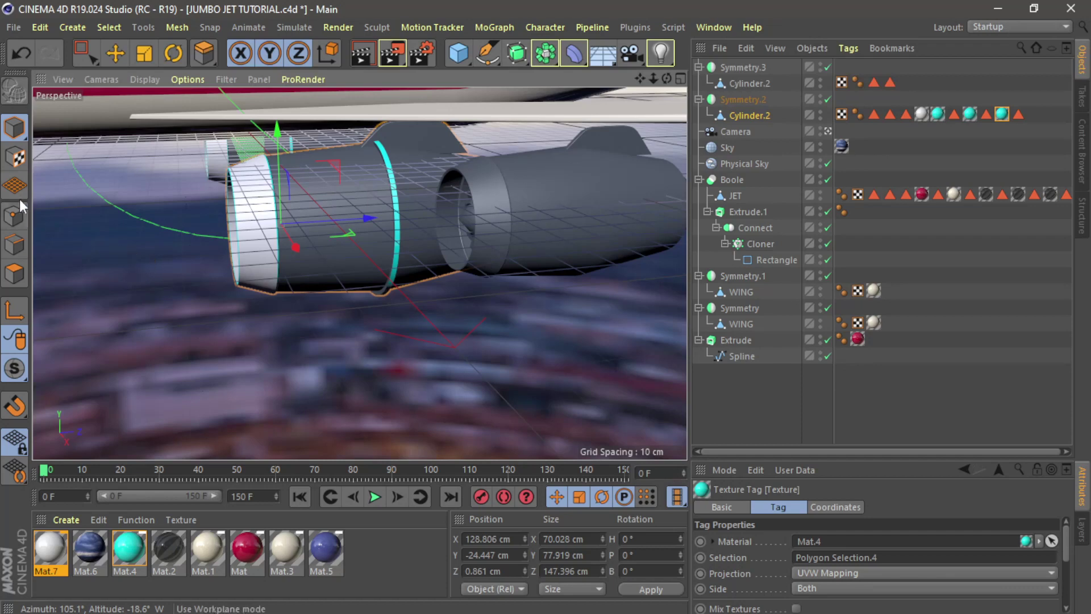
# Loop-select the inner engine's grey body polygons on both sides of the turquoise band and apply Mat.7 to them.
pyautogui.click(14, 273)
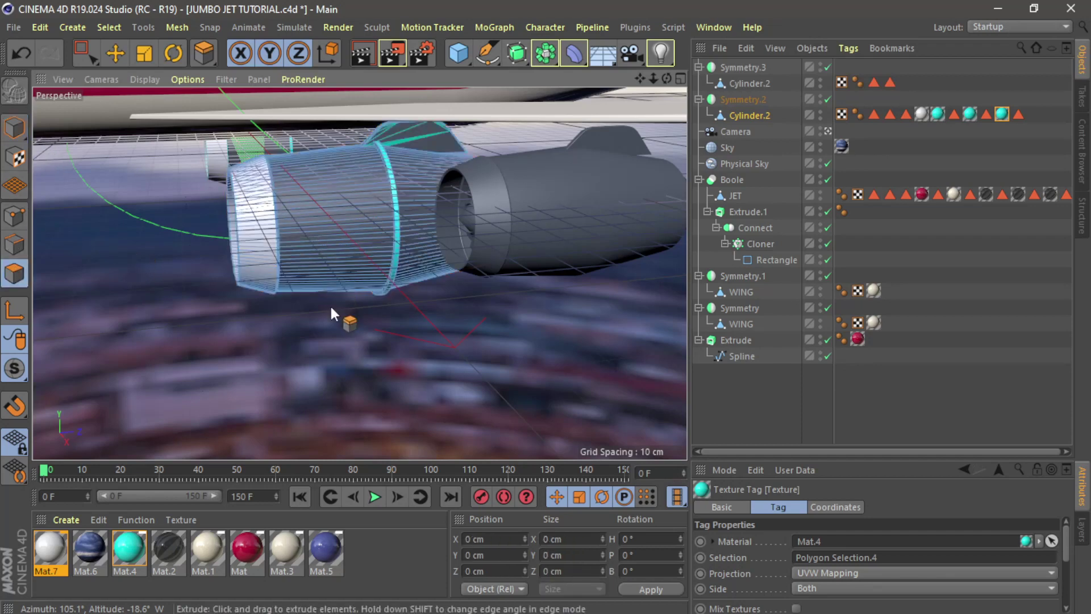
pyautogui.rightClick(330, 305)
pyautogui.click(352, 238)
pyautogui.moveTo(353, 238); pyautogui.dragTo(404, 258)
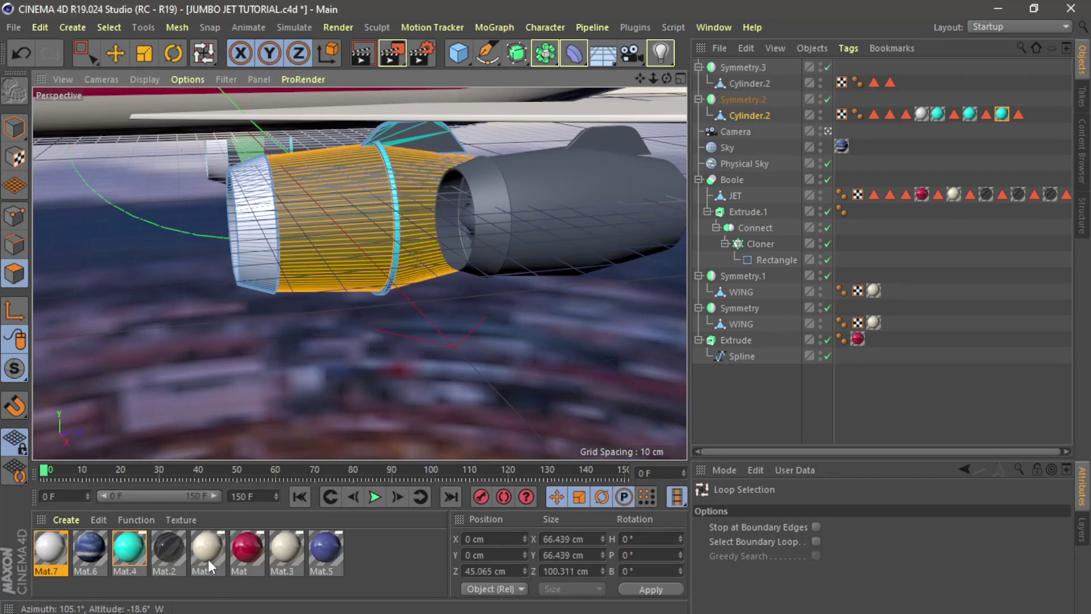
pyautogui.moveTo(55, 543); pyautogui.dragTo(346, 250)
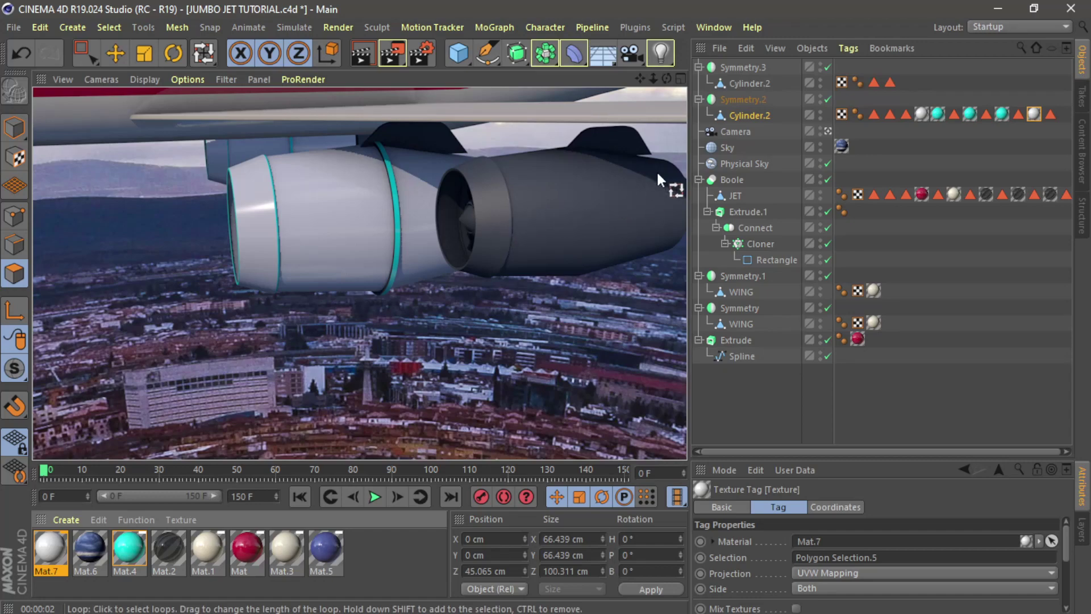
# Return to model mode and examine the white engine and the whole jet from several angles.
pyautogui.moveTo(653, 81); pyautogui.dragTo(574, 83)
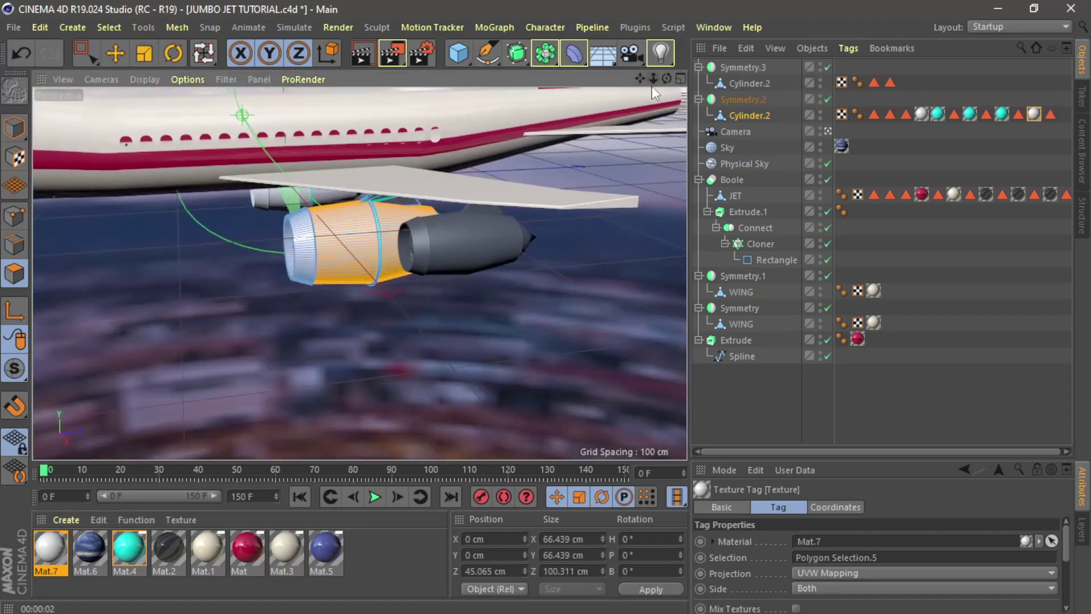
pyautogui.click(13, 136)
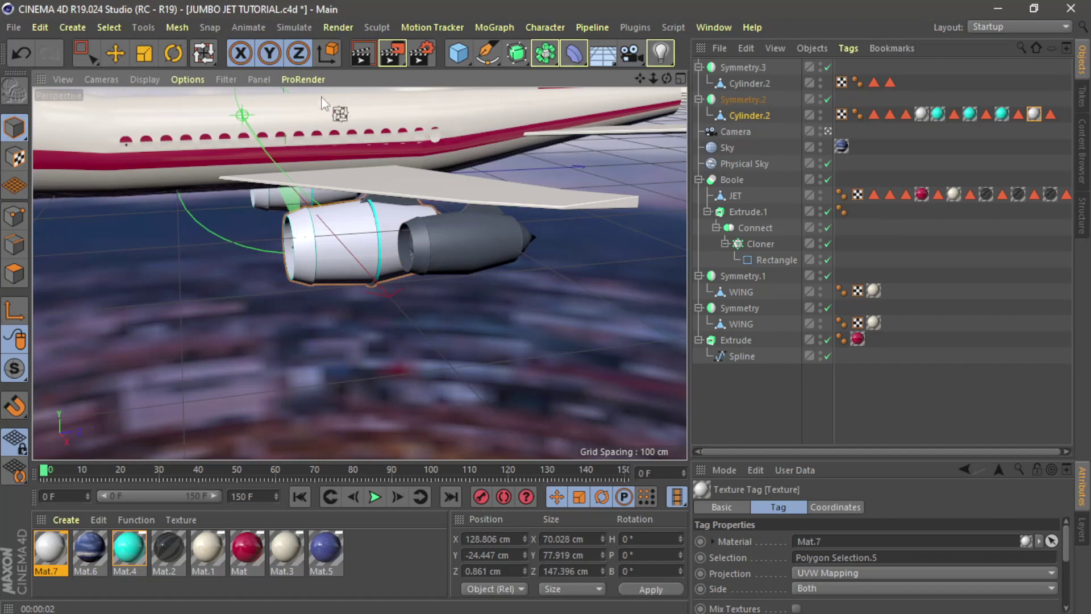
pyautogui.click(124, 52)
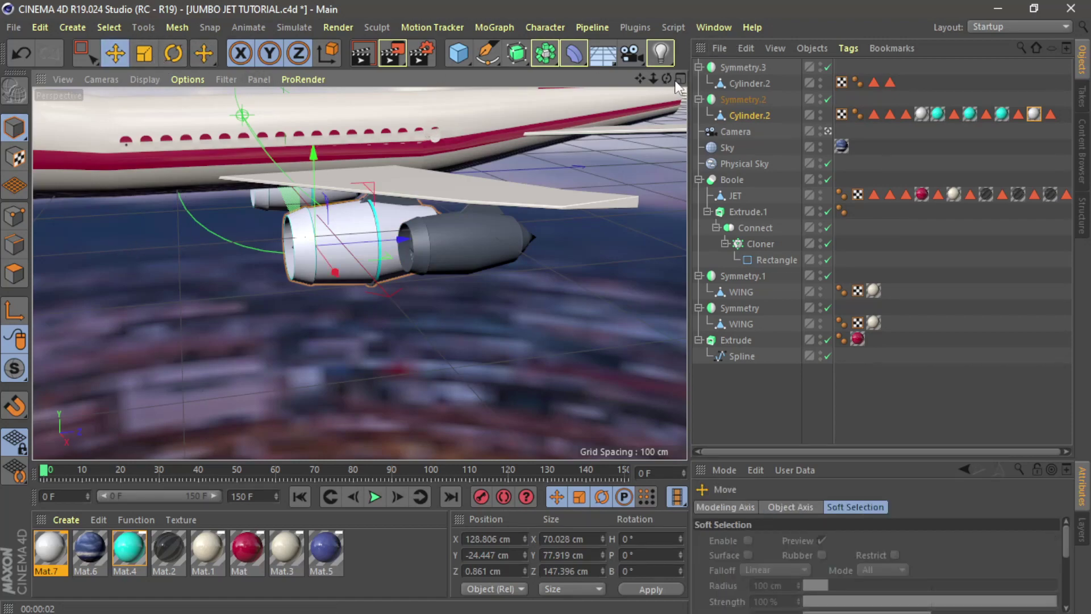
pyautogui.moveTo(666, 79); pyautogui.dragTo(885, 81)
pyautogui.moveTo(667, 79); pyautogui.dragTo(671, 116)
pyautogui.moveTo(653, 80); pyautogui.dragTo(580, 80)
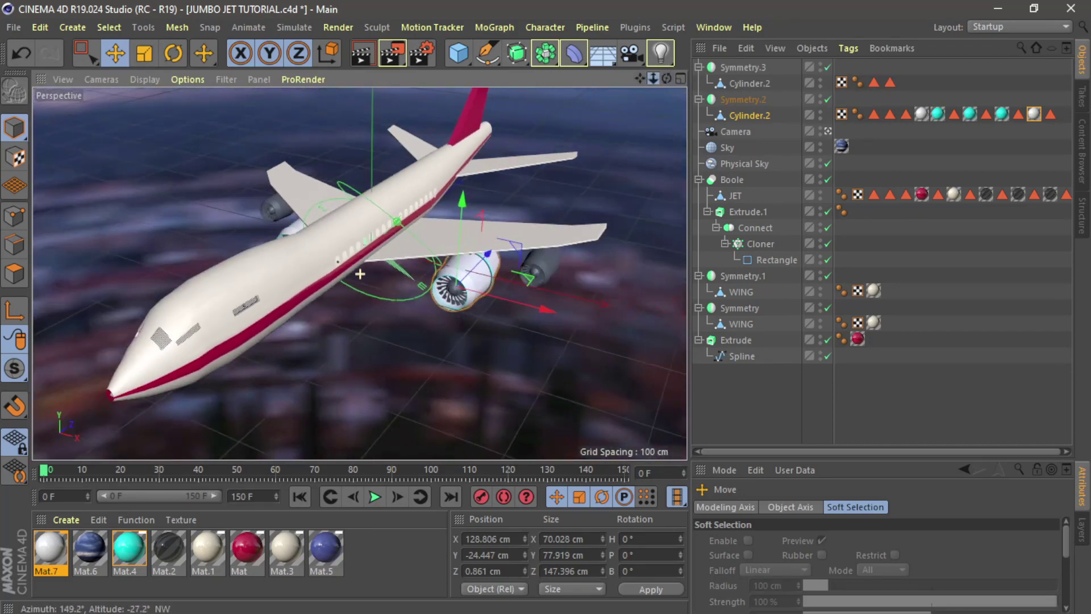
pyautogui.moveTo(667, 78); pyautogui.dragTo(631, 74)
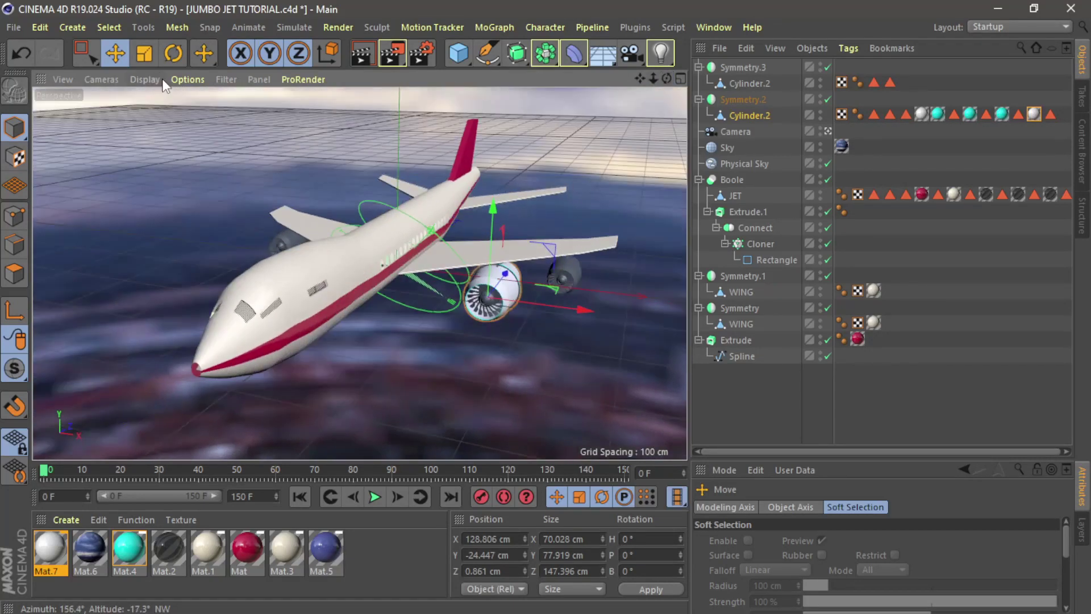
pyautogui.moveTo(665, 78); pyautogui.dragTo(596, 81)
# Select the three JET fuselage polygons directly behind the existing upper-deck side windows.
pyautogui.scroll(4, 292, 252)
pyautogui.scroll(2, 277, 273)
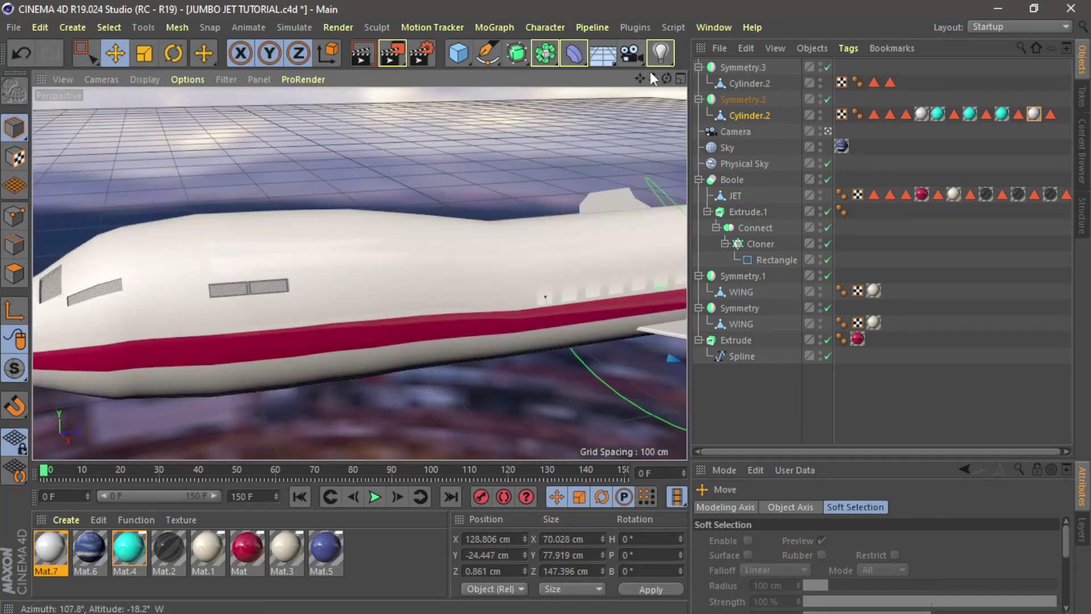
pyautogui.moveTo(643, 79); pyautogui.dragTo(661, 1)
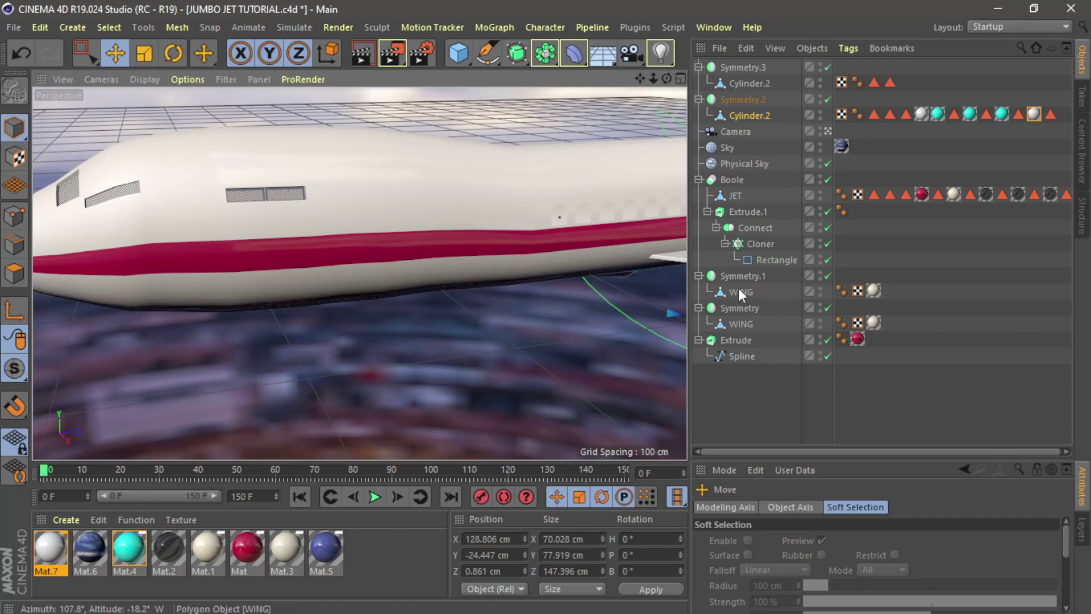
pyautogui.click(738, 196)
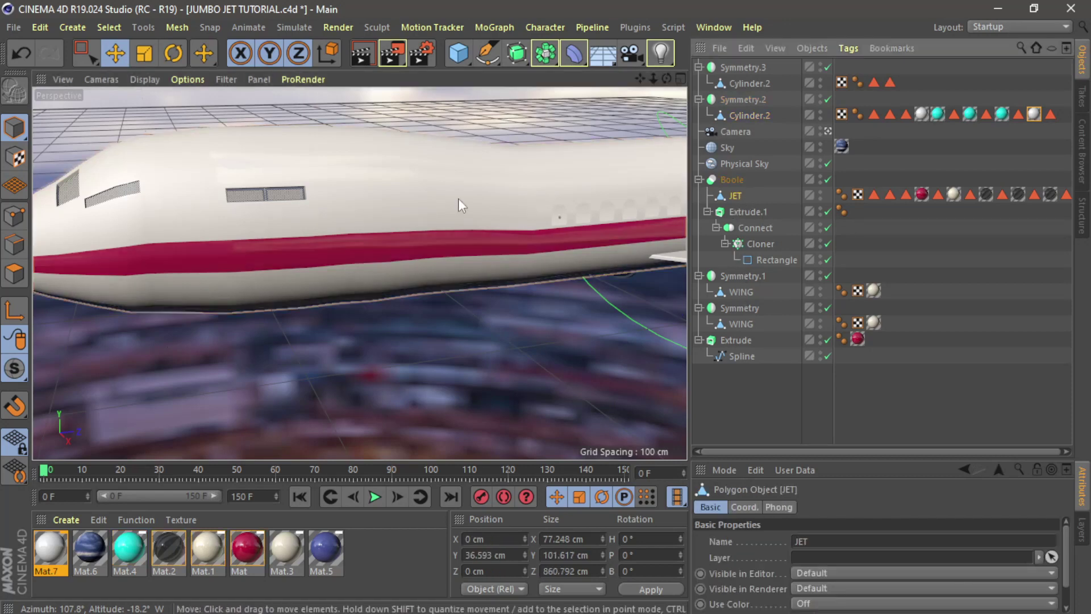
pyautogui.click(15, 273)
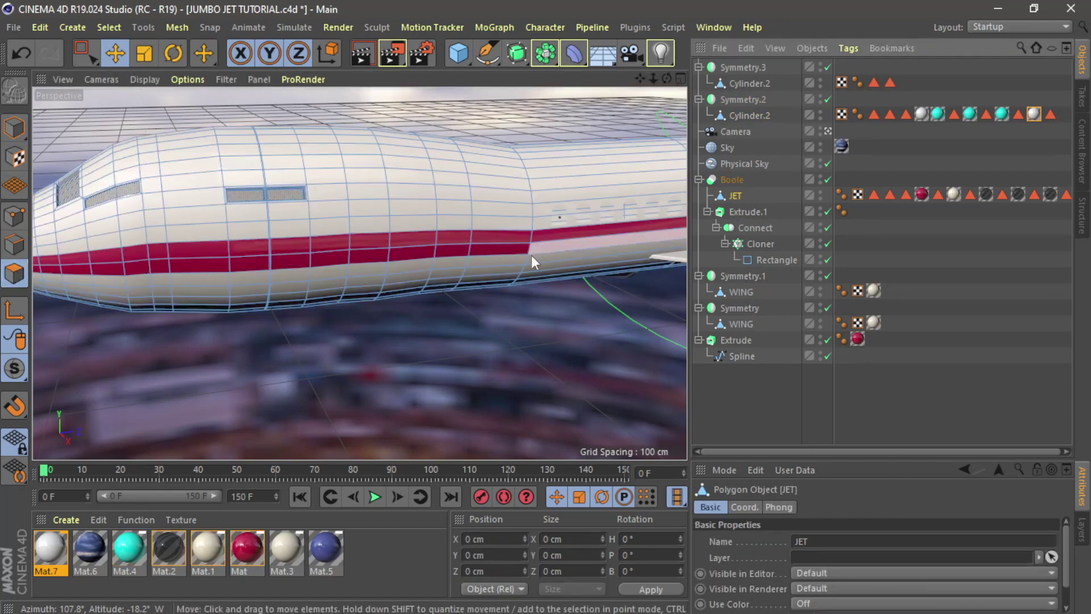
pyautogui.click(327, 198)
pyautogui.click(369, 200)
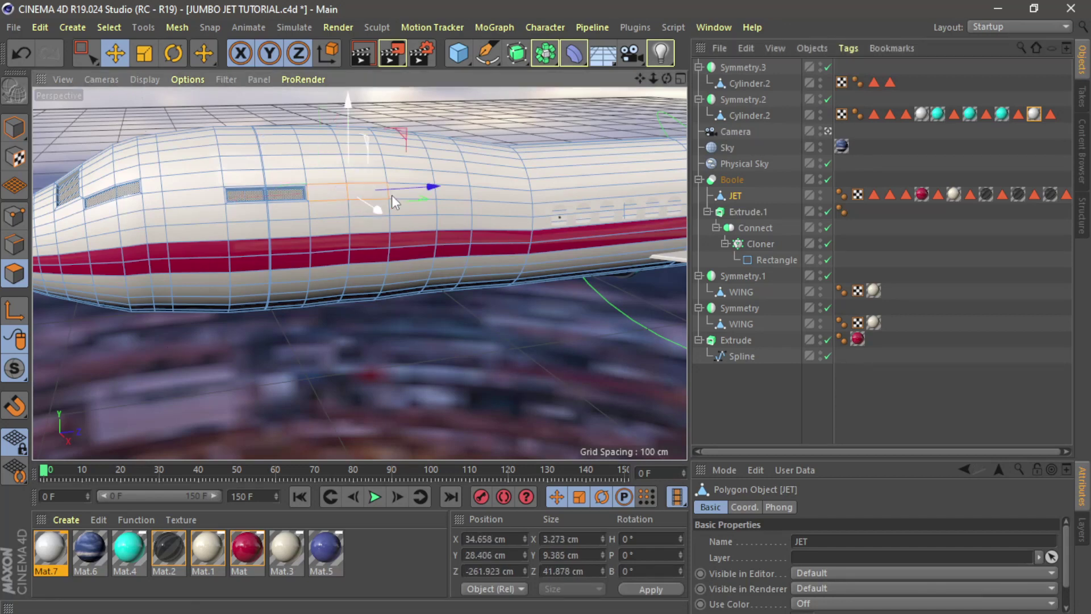
pyautogui.keyDown('shift'); pyautogui.click(426, 189); pyautogui.keyUp('shift')
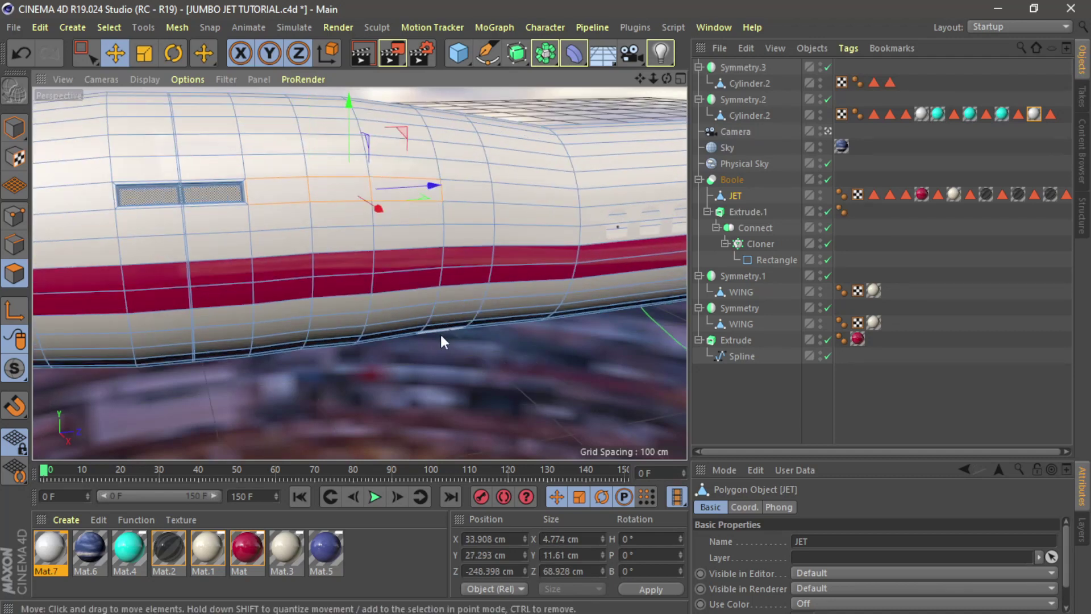
pyautogui.moveTo(932, 459); pyautogui.dragTo(934, 285)
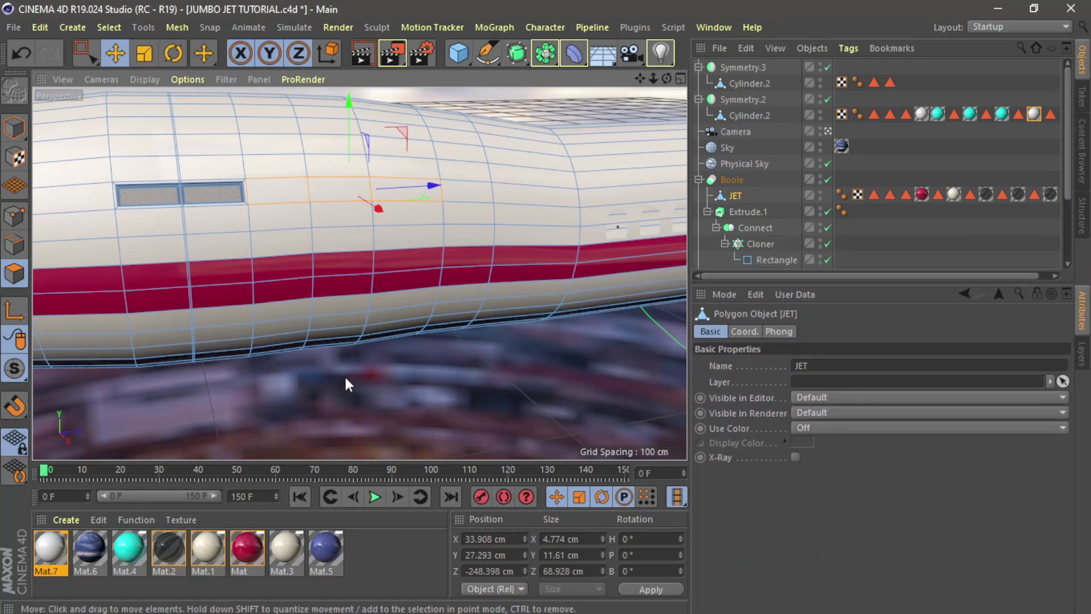
# Inner-extrude the three selected polygons separately by 1.4 cm, with Preserve Groups disabled.
pyautogui.press('i')
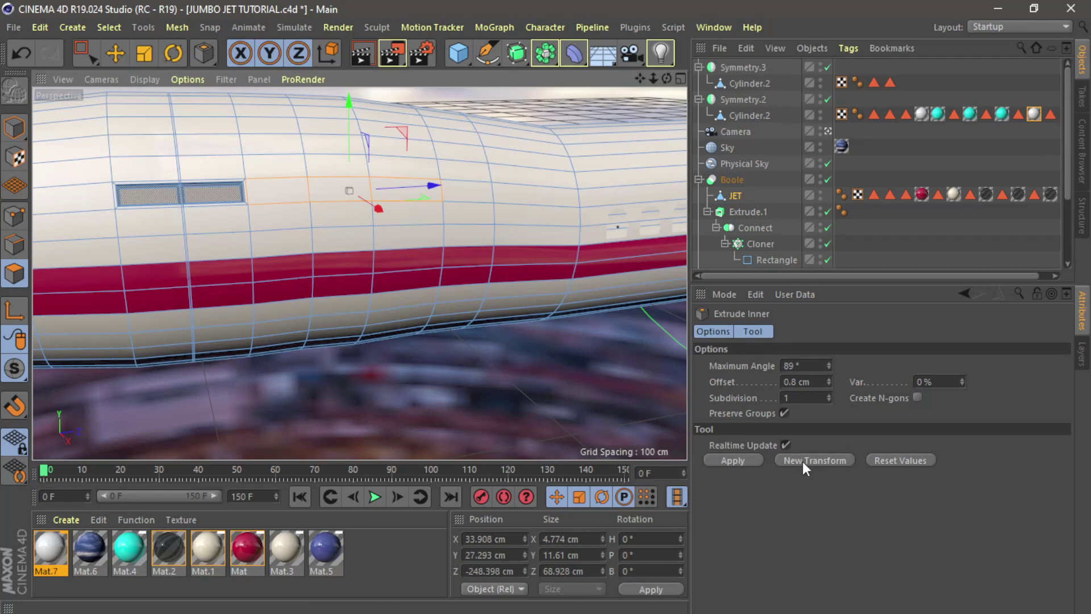
pyautogui.click(787, 413)
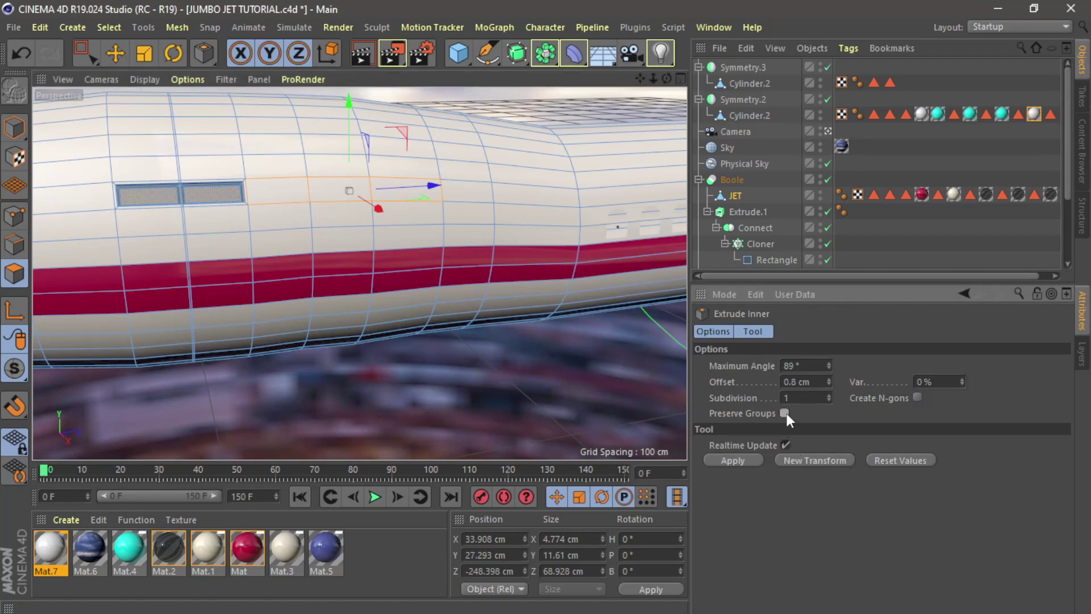
pyautogui.moveTo(316, 219); pyautogui.dragTo(335, 219)
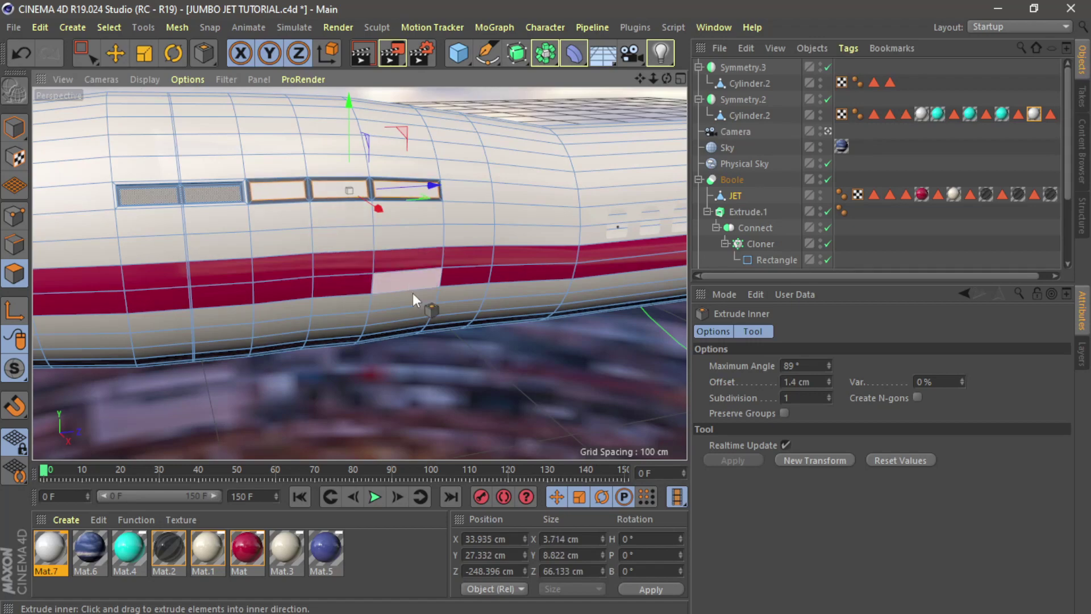
# Extrude the three window panes with an offset of -0.3 cm and apply Mat.2 to them.
pyautogui.keyDown('alt'); pyautogui.moveTo(465, 339); pyautogui.dragTo(301, 367); pyautogui.keyUp('alt')
pyautogui.press('d')
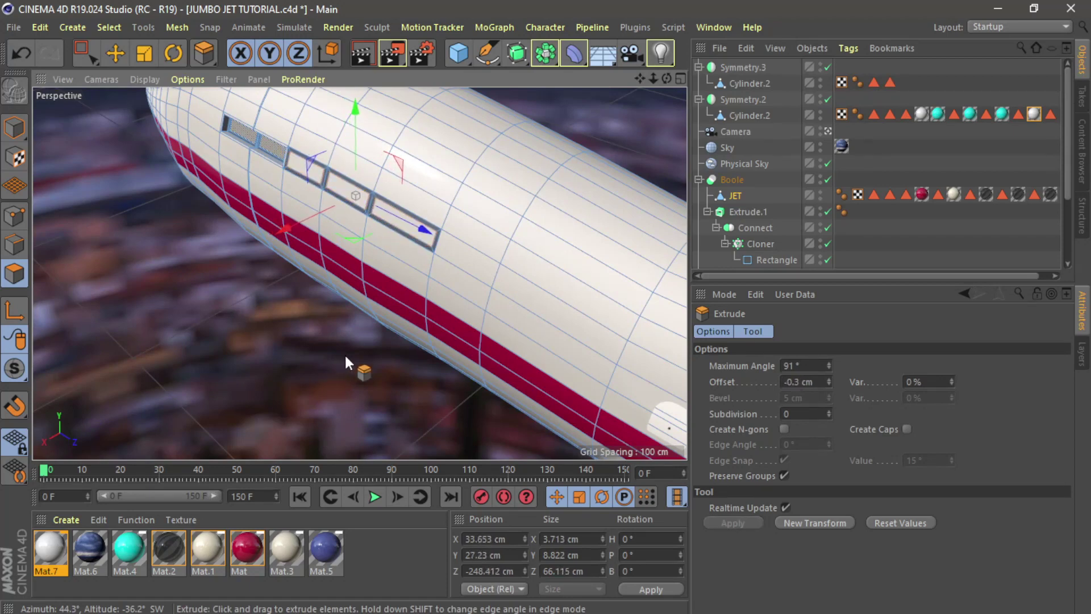
pyautogui.moveTo(169, 550); pyautogui.dragTo(335, 305)
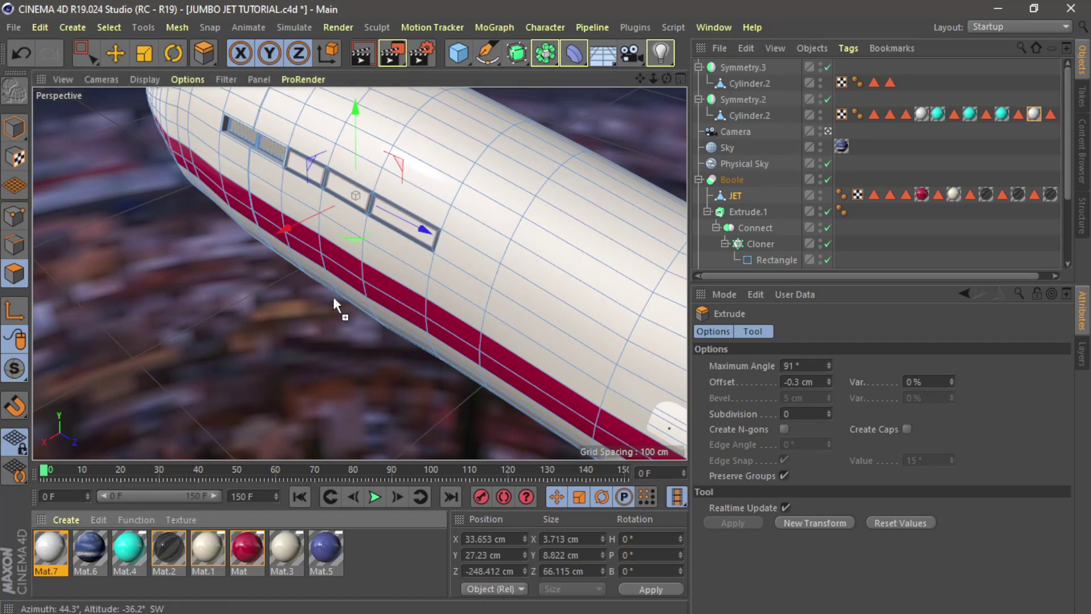
pyautogui.moveTo(405, 229); pyautogui.dragTo(405, 229)
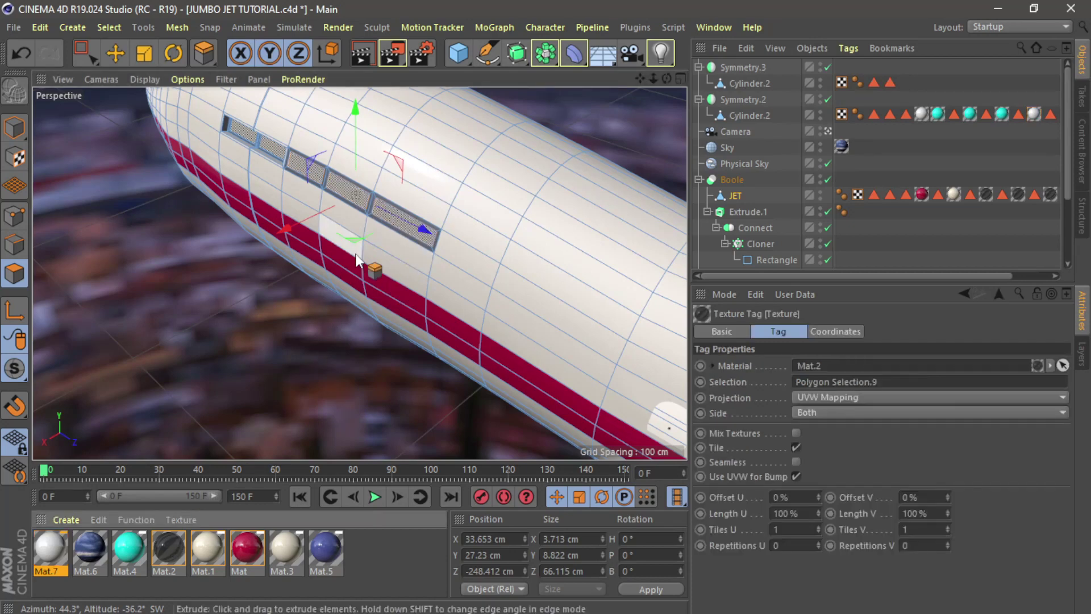
# Return to model mode, widen the viewport and test-render the new upper-deck windows.
pyautogui.scroll(3, 364, 257)
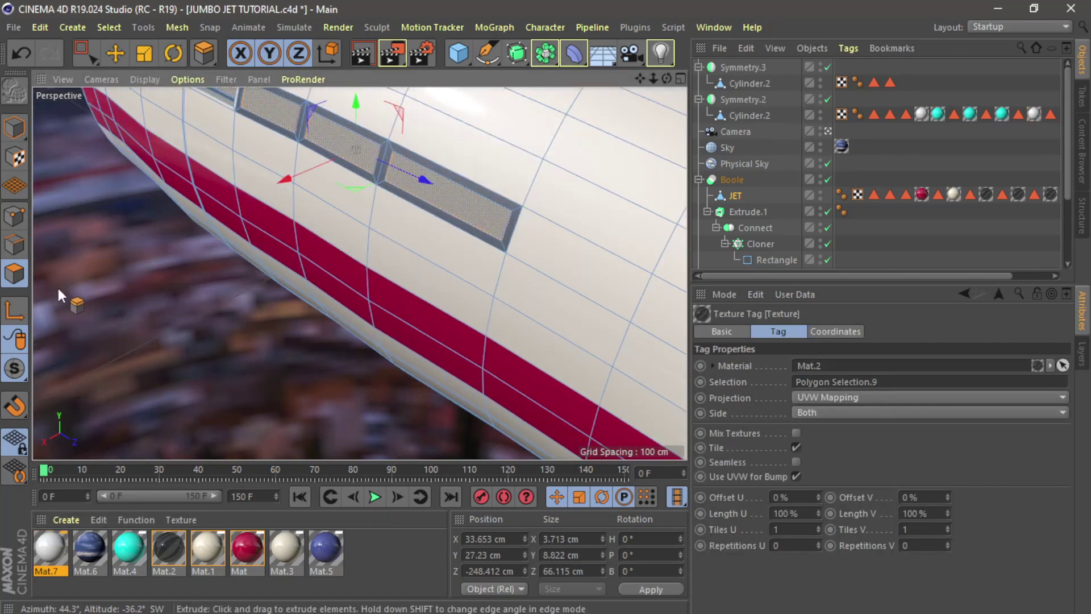
pyautogui.click(115, 53)
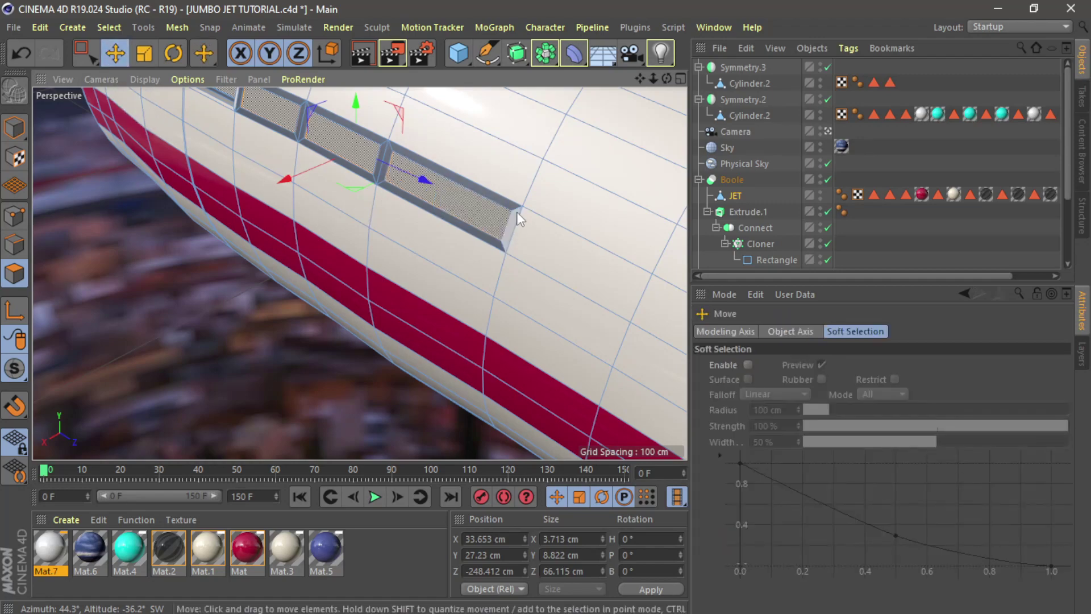
pyautogui.moveTo(653, 78); pyautogui.dragTo(341, 108)
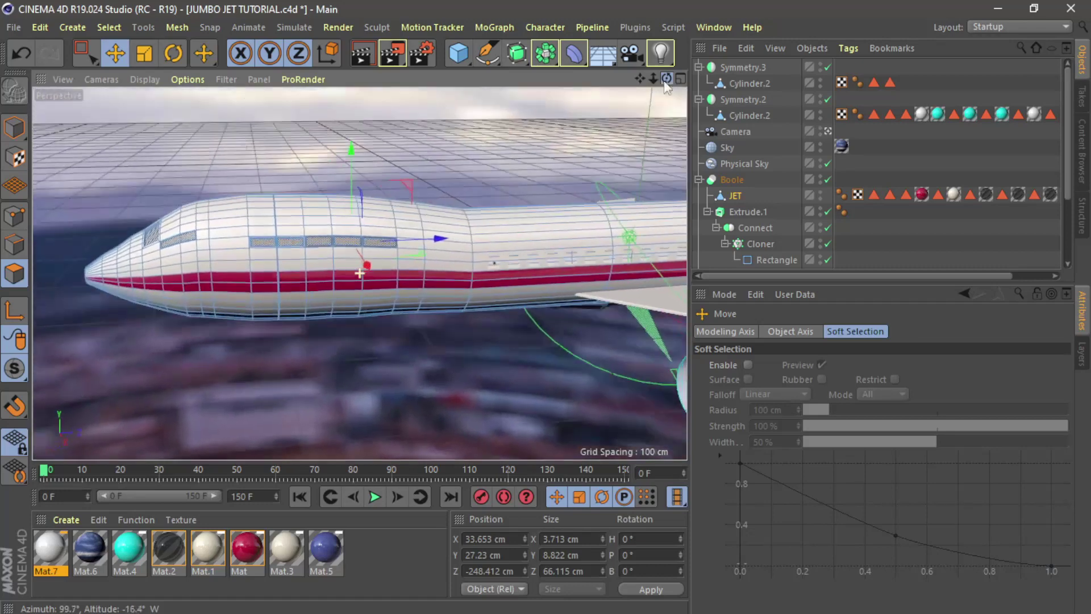
pyautogui.click(15, 127)
pyautogui.moveTo(691, 184); pyautogui.dragTo(864, 185)
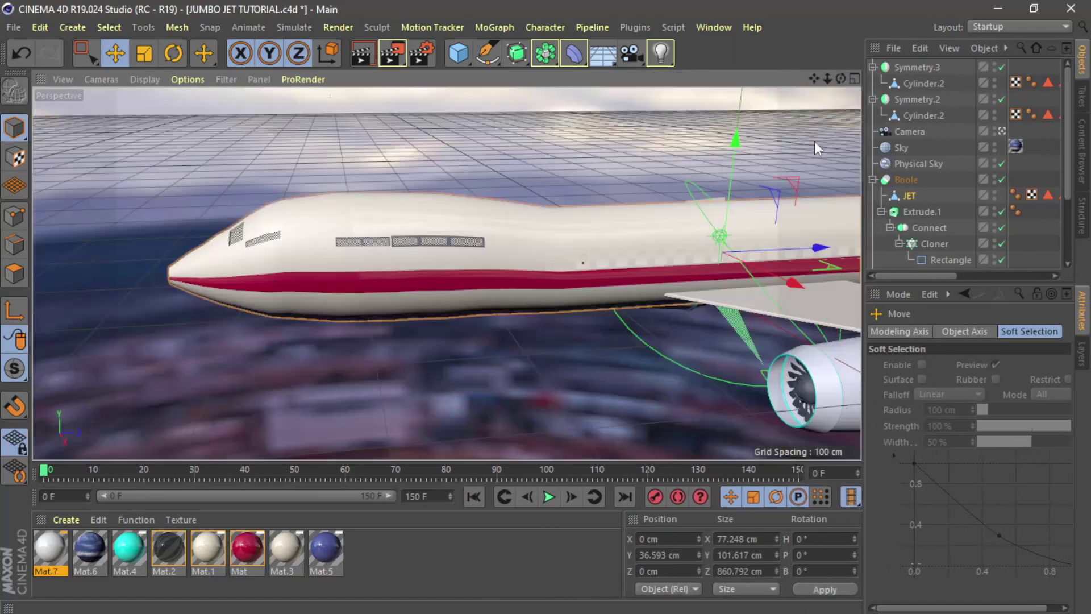
pyautogui.click(363, 52)
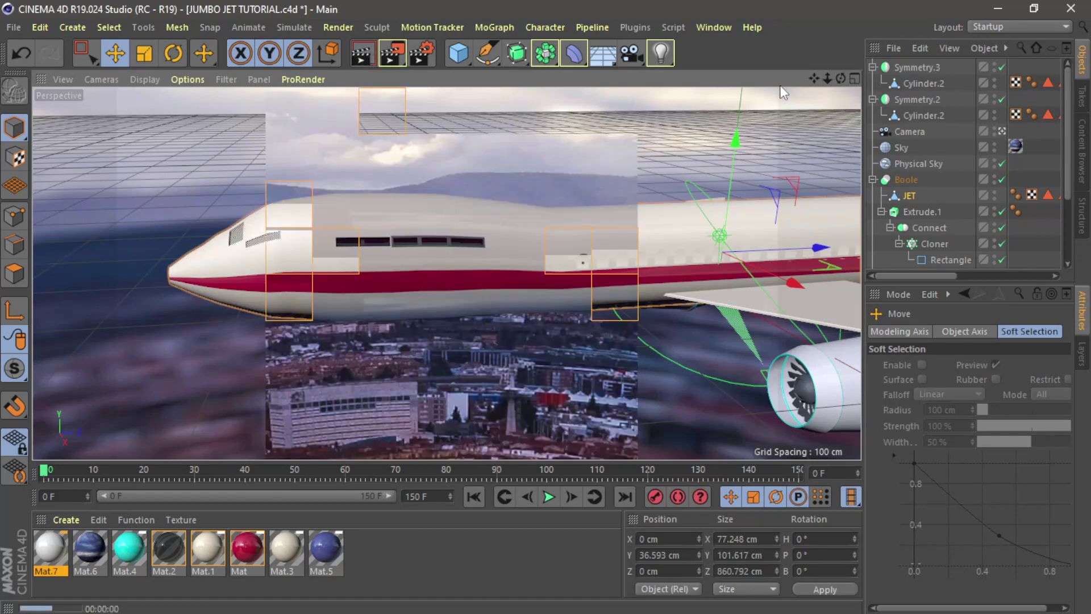
# Test-render the whole jet from the side, and again in a closer front view of the engines.
pyautogui.moveTo(827, 79); pyautogui.dragTo(650, 91)
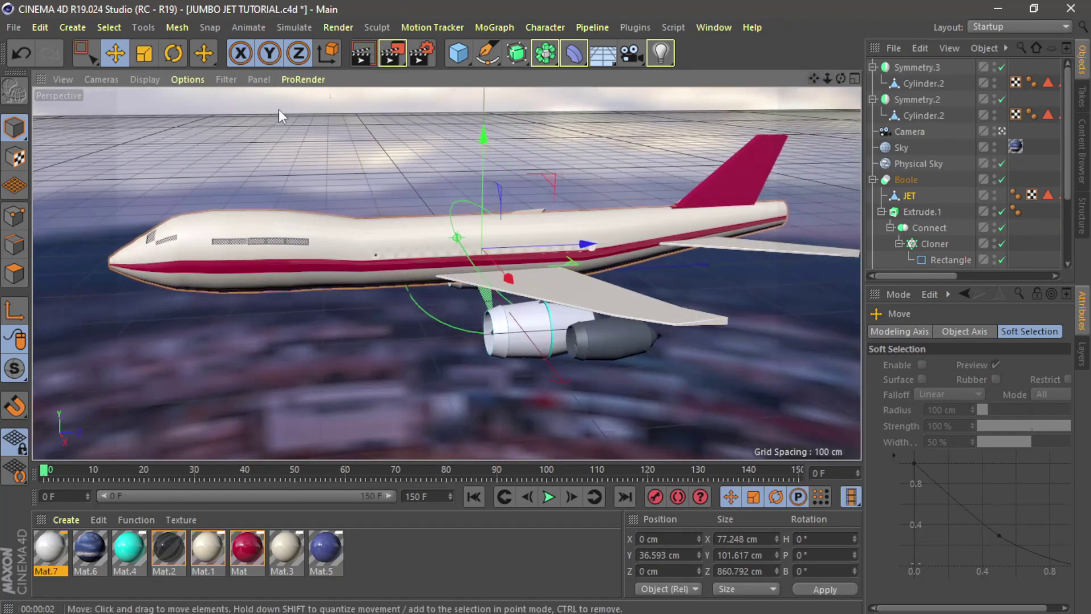
pyautogui.click(359, 57)
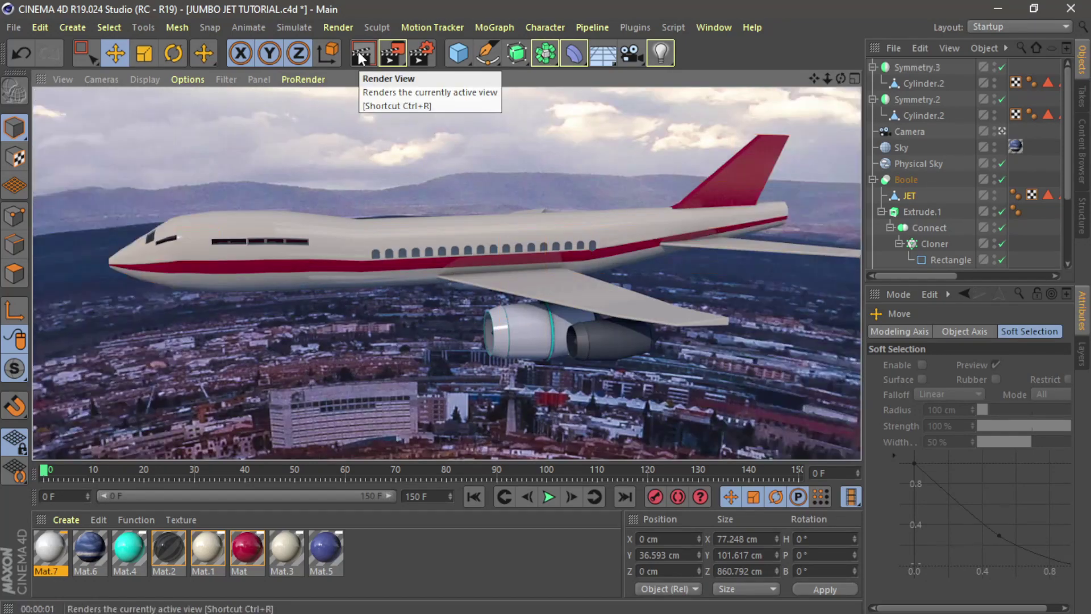
pyautogui.scroll(5, 508, 396)
pyautogui.moveTo(842, 82); pyautogui.dragTo(901, 76)
pyautogui.click(362, 54)
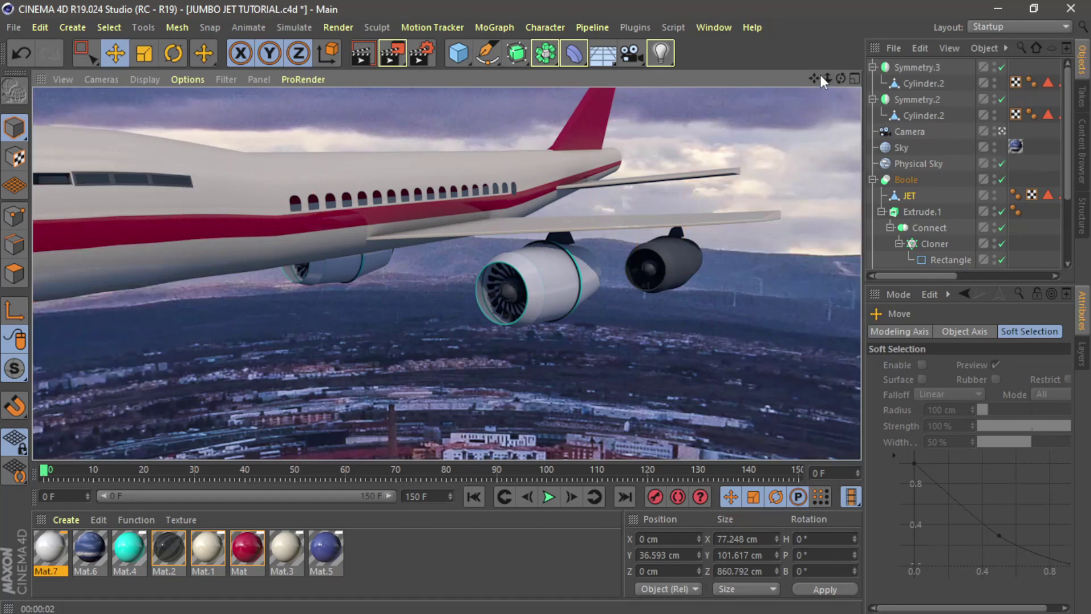
# Raise the top points of the tail fin's spline to make the fin about 200 cm tall, and return to model mode.
pyautogui.moveTo(814, 80); pyautogui.dragTo(994, 497)
pyautogui.click(653, 159)
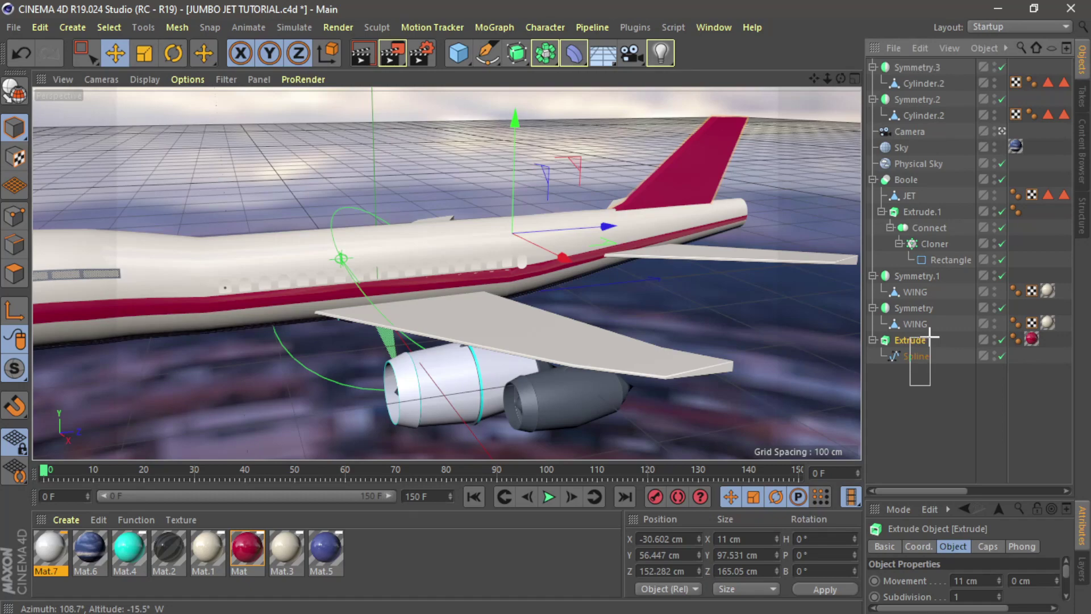
pyautogui.moveTo(930, 337); pyautogui.dragTo(929, 336)
pyautogui.click(911, 384)
pyautogui.click(912, 355)
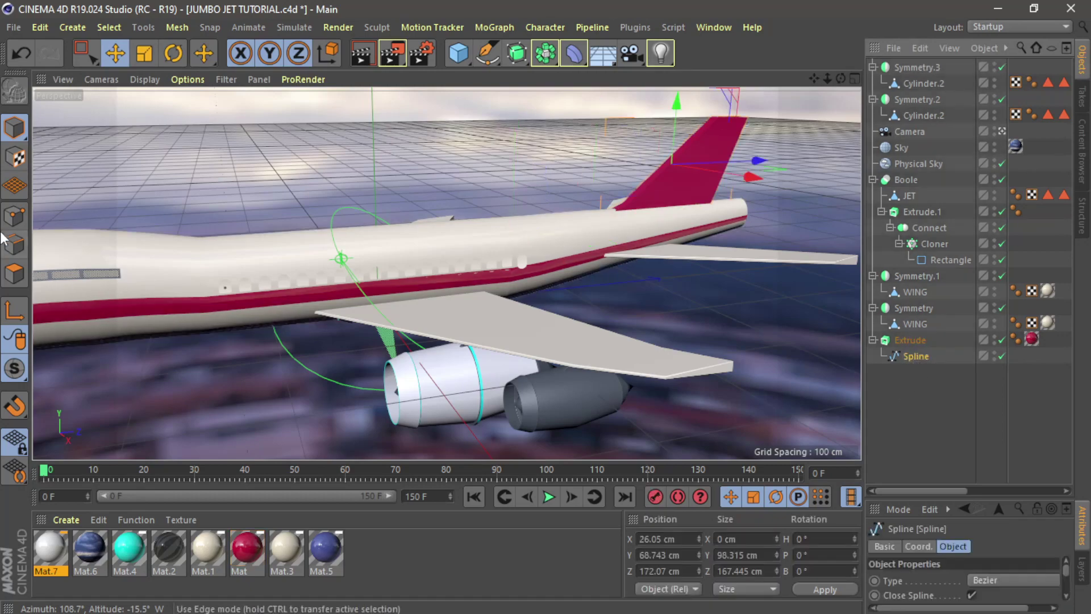
pyautogui.click(15, 216)
pyautogui.moveTo(816, 80); pyautogui.dragTo(692, 169)
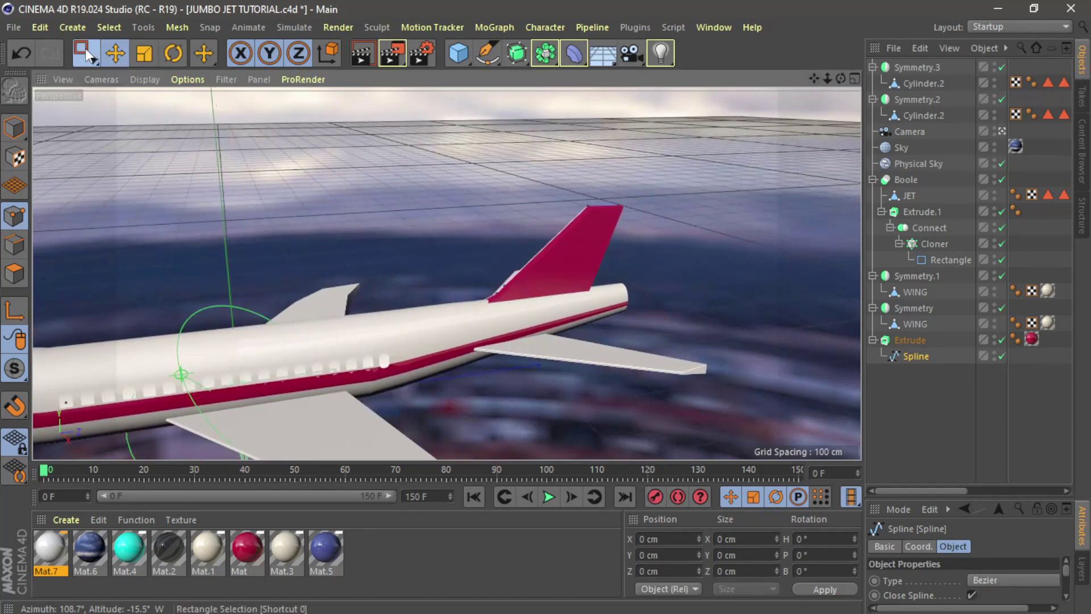
pyautogui.click(85, 53)
pyautogui.moveTo(485, 165); pyautogui.dragTo(720, 207)
pyautogui.moveTo(608, 108); pyautogui.dragTo(608, 10)
pyautogui.moveTo(840, 78)
pyautogui.mouseDown()
pyautogui.moveTo(770, 55)
pyautogui.moveTo(838, 76)
pyautogui.mouseUp()
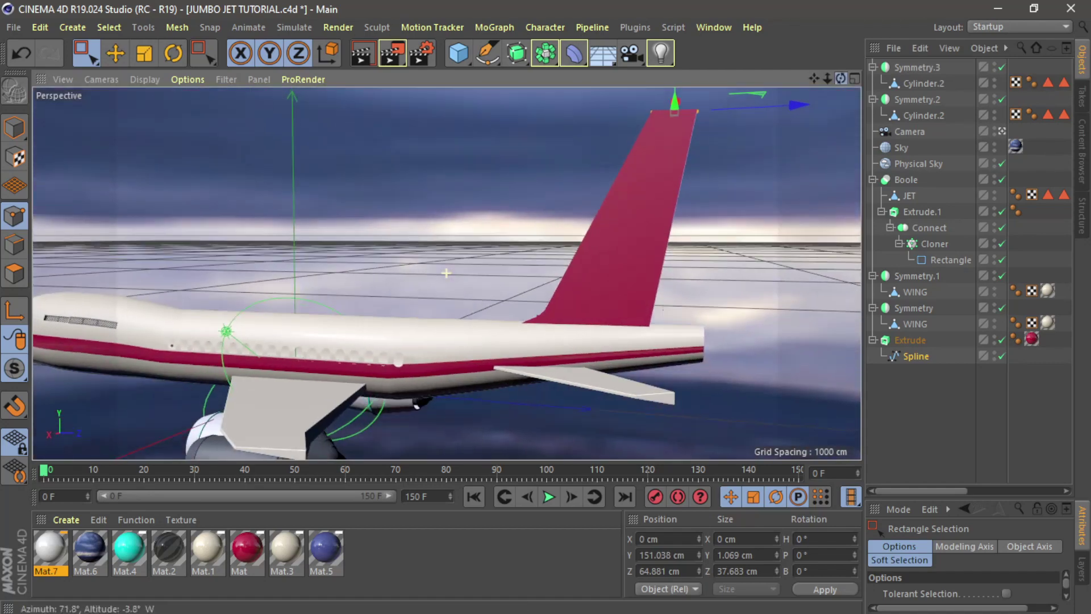
pyautogui.click(16, 127)
# Pull the centre point of the JET fuselage's rear end backward to about Z 455 cm to form a tail cone.
pyautogui.moveTo(826, 79); pyautogui.dragTo(773, 378)
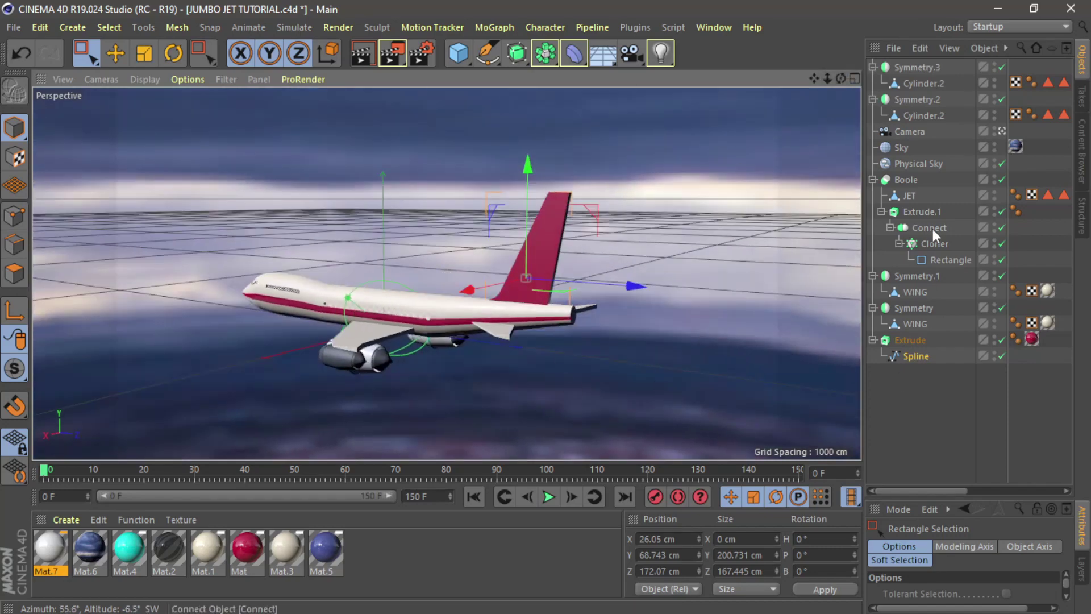
pyautogui.click(900, 195)
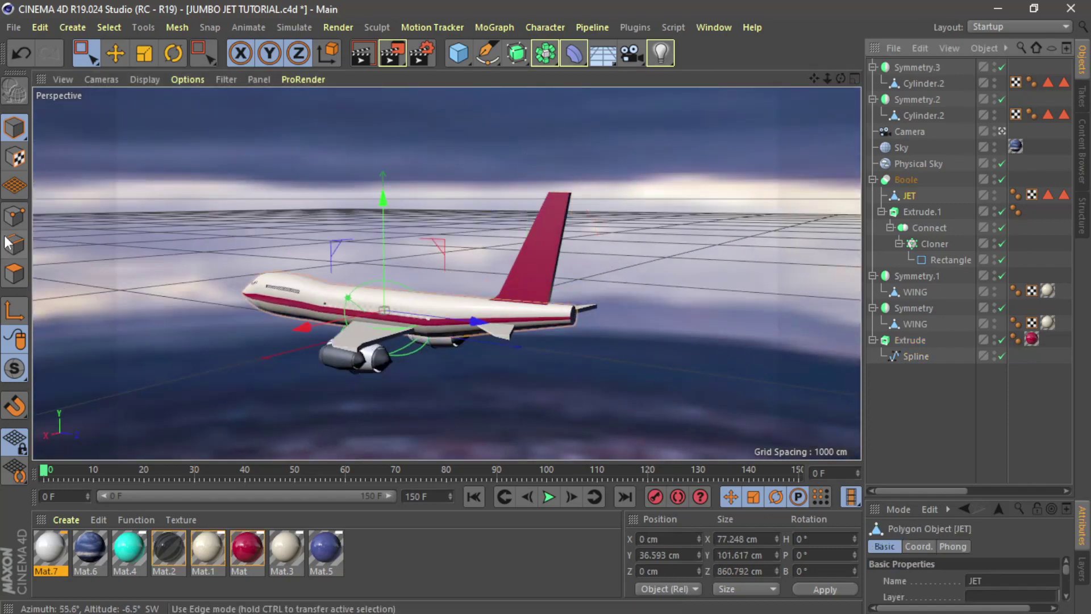
pyautogui.click(15, 215)
pyautogui.scroll(5, 628, 324)
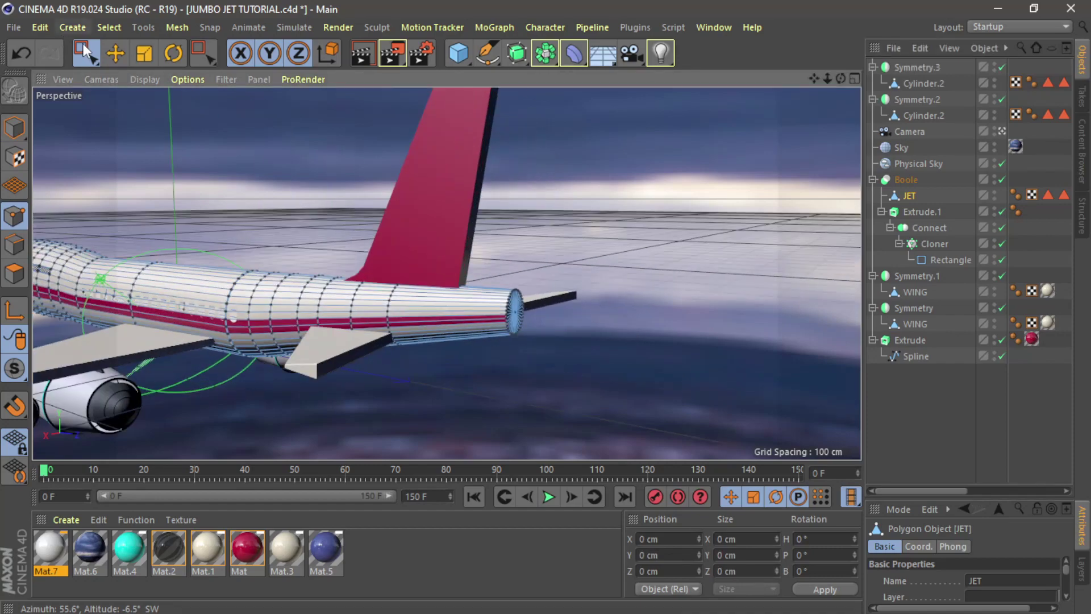
pyautogui.press('e')
pyautogui.scroll(2, 729, 298)
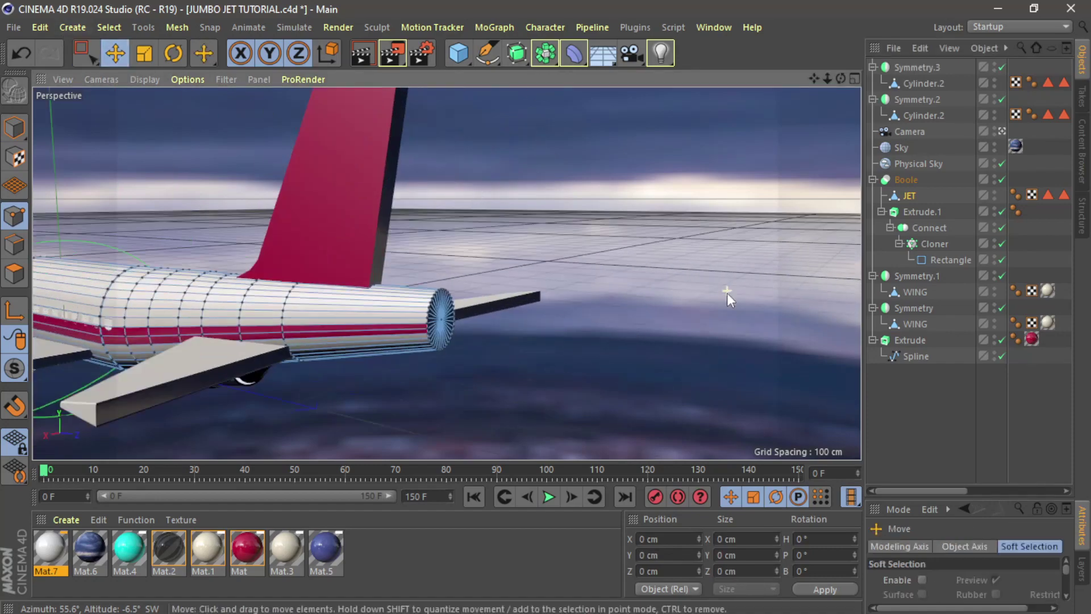
pyautogui.click(444, 322)
pyautogui.moveTo(547, 333); pyautogui.dragTo(600, 335)
# In the Right view, select the ring of points at the base of the tail cone and scale it down to about 13.4 cm high.
pyautogui.press('0')
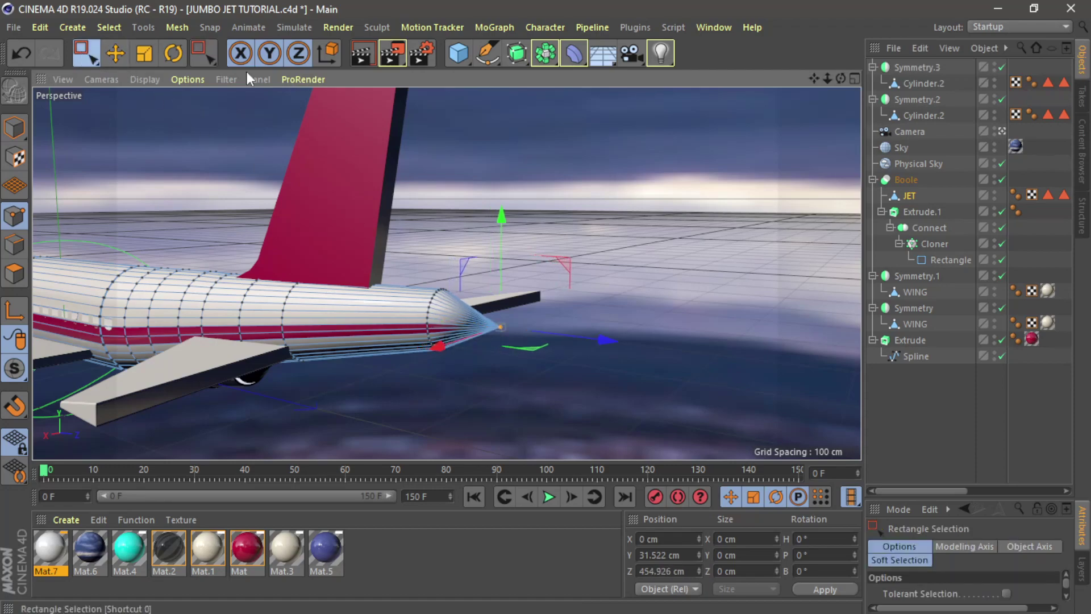
pyautogui.click(855, 79)
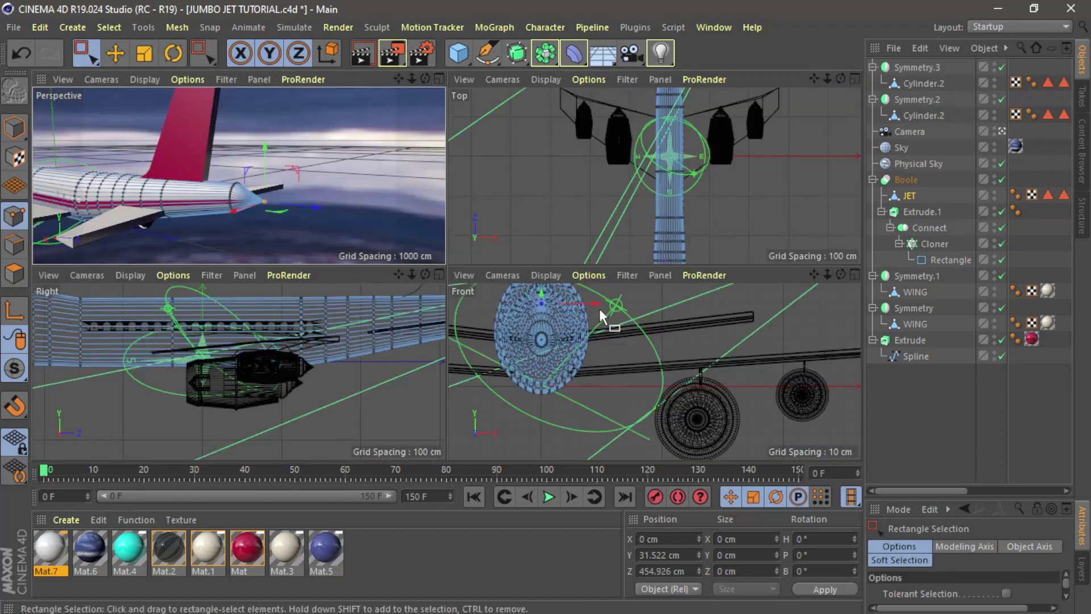
pyautogui.click(439, 274)
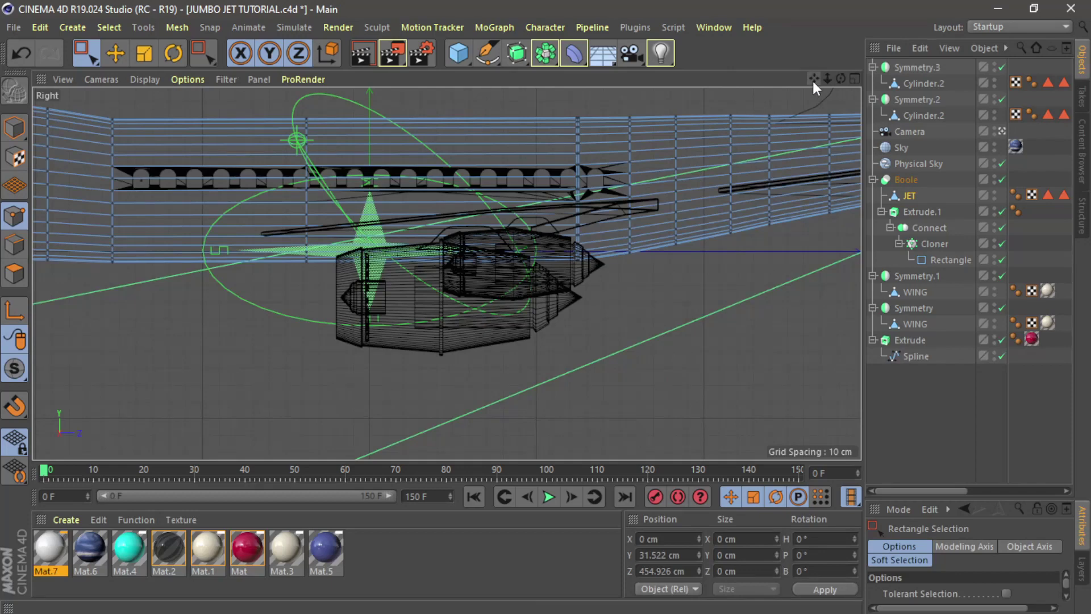
pyautogui.moveTo(813, 79); pyautogui.dragTo(397, 162)
pyautogui.moveTo(665, 319); pyautogui.dragTo(639, 185)
pyautogui.click(144, 52)
pyautogui.moveTo(559, 133); pyautogui.dragTo(479, 471)
pyautogui.press('0')
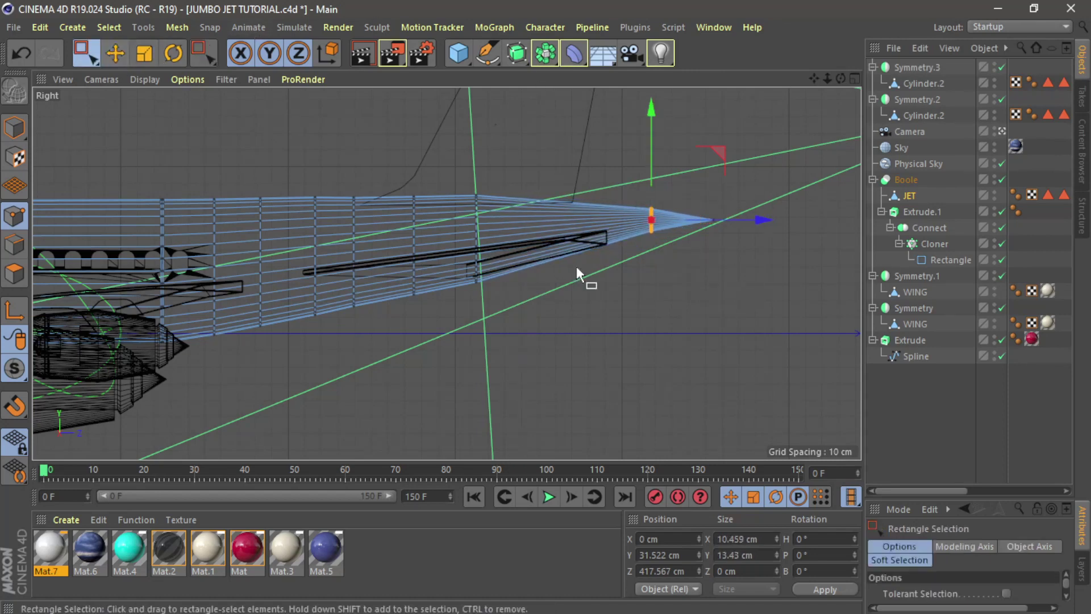
# Move the tail cone's tip point to about Y 33 cm and Z 429 cm, and return to model mode.
pyautogui.moveTo(694, 187); pyautogui.dragTo(772, 298)
pyautogui.moveTo(817, 219); pyautogui.dragTo(788, 221)
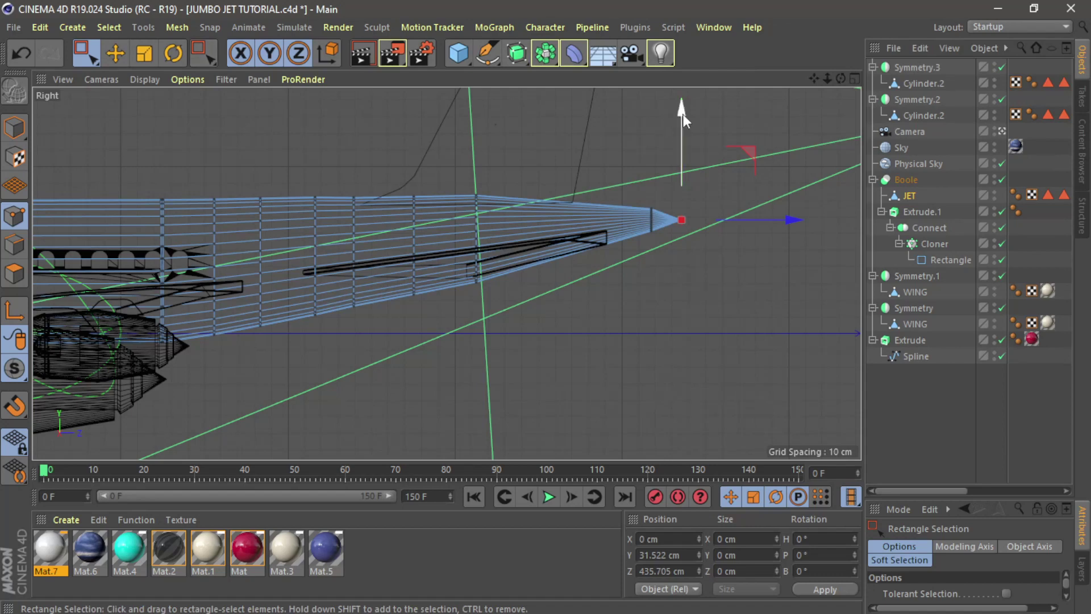
pyautogui.moveTo(684, 112); pyautogui.dragTo(684, 111)
pyautogui.click(854, 79)
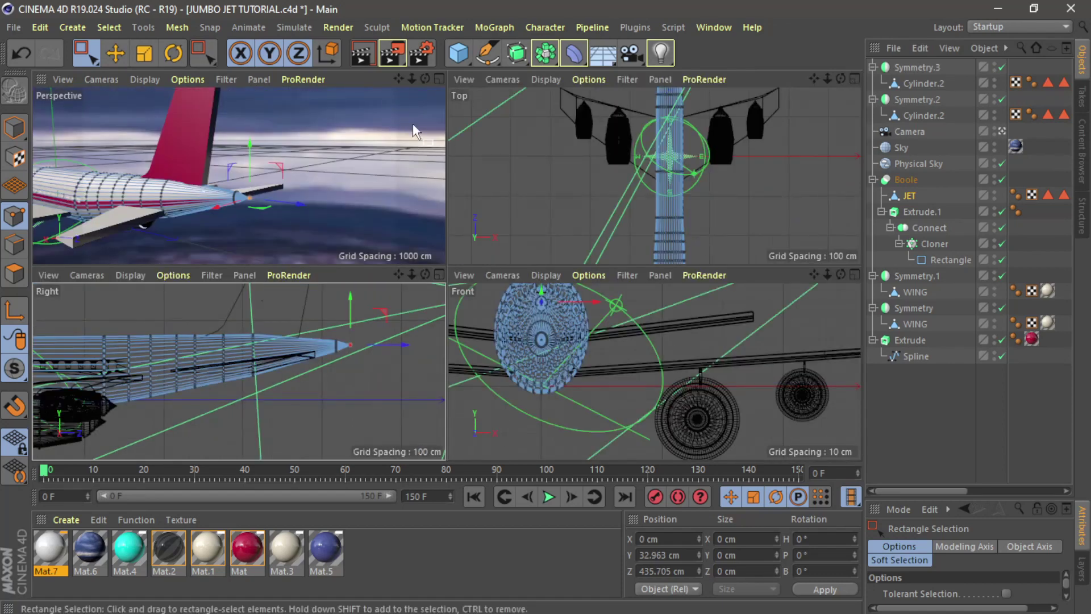
pyautogui.click(439, 78)
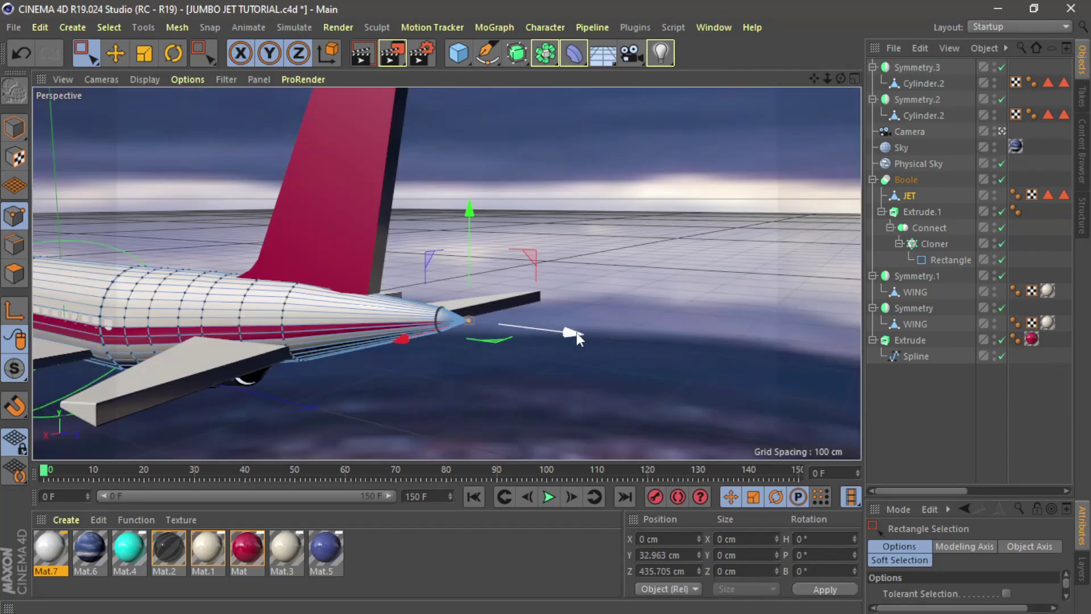
pyautogui.moveTo(575, 330)
pyautogui.mouseDown()
pyautogui.moveTo(553, 332)
pyautogui.moveTo(564, 332)
pyautogui.mouseUp()
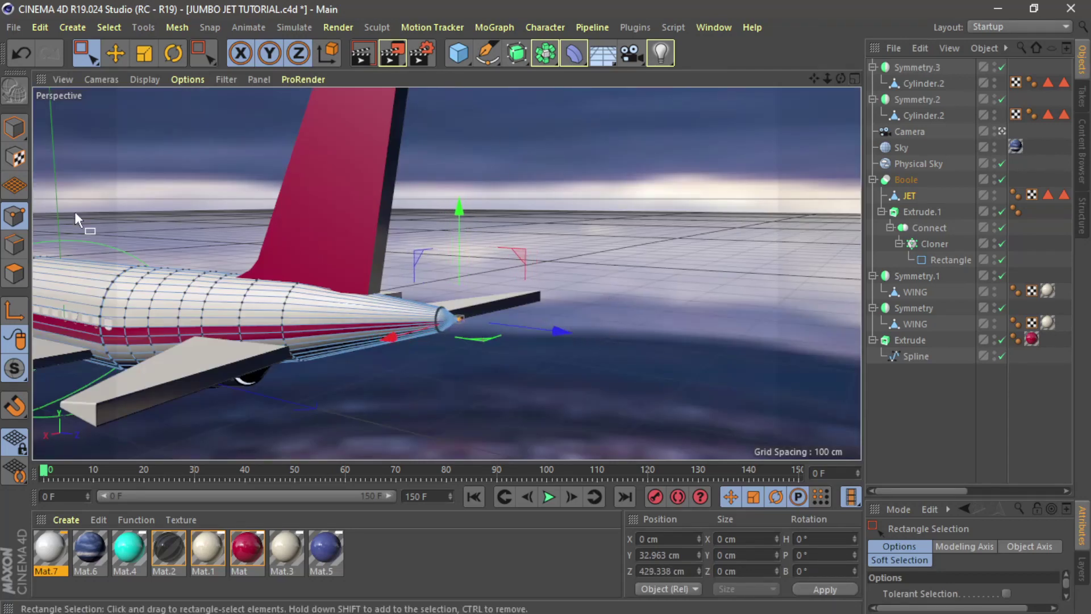
pyautogui.click(14, 128)
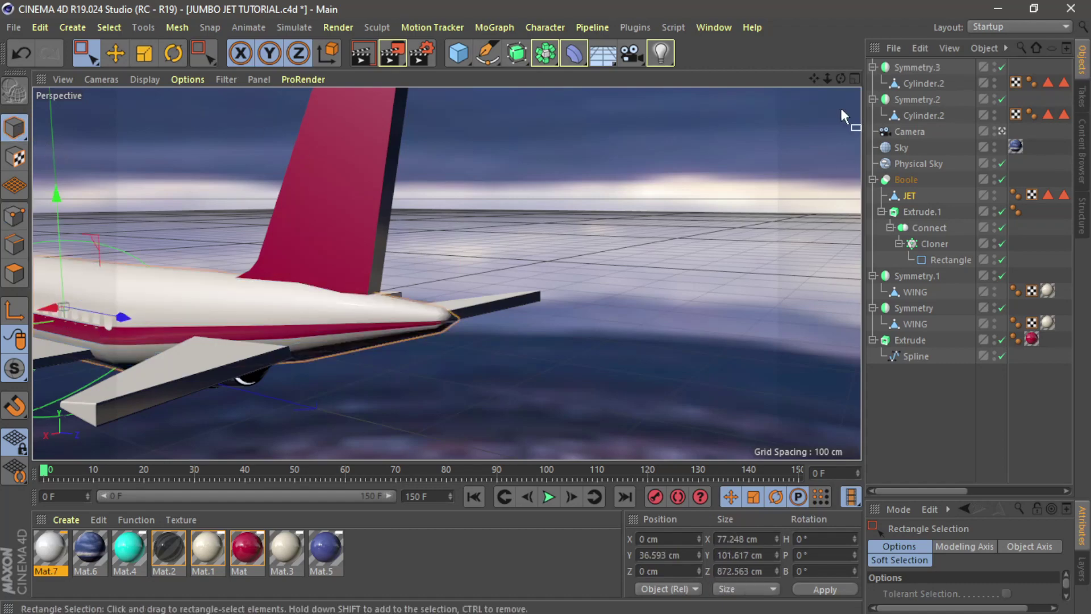
# Thin the tail fin by setting its Extrude object's X movement to 8 cm.
pyautogui.moveTo(840, 79); pyautogui.dragTo(778, 102)
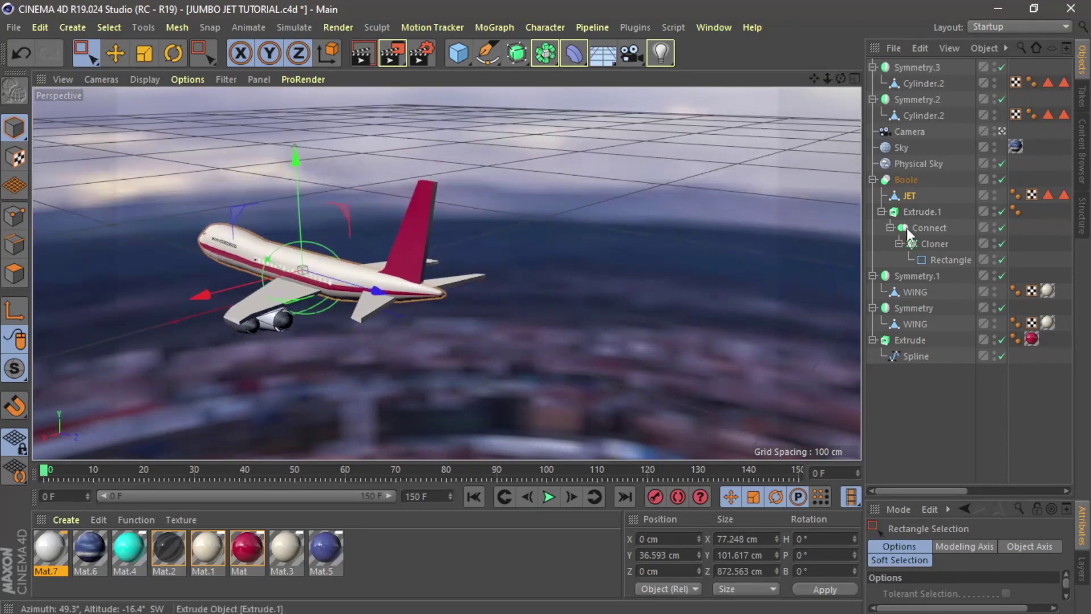
pyautogui.click(914, 292)
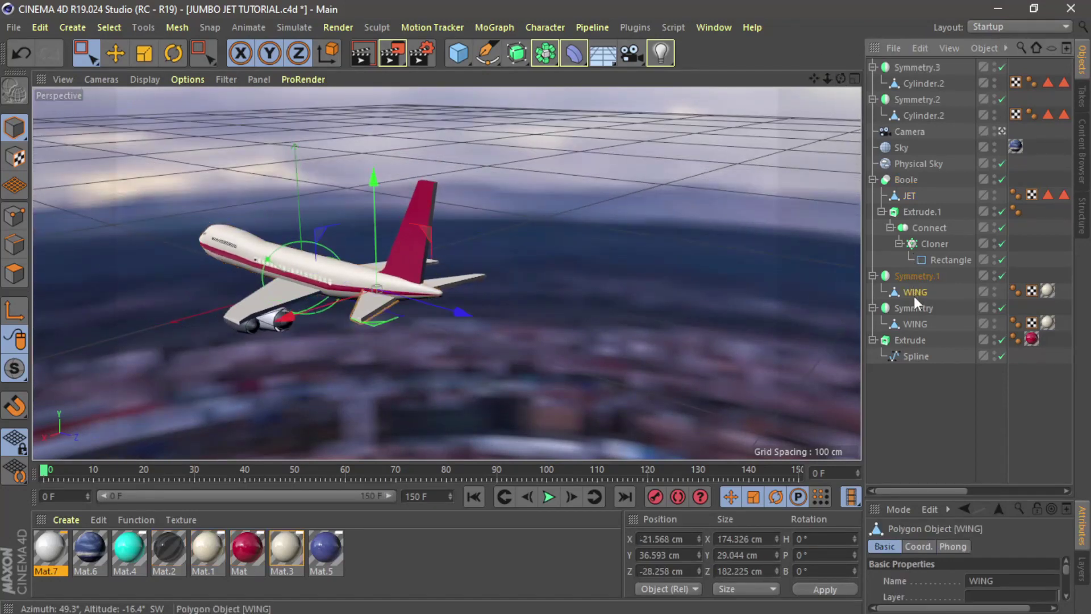
pyautogui.click(915, 355)
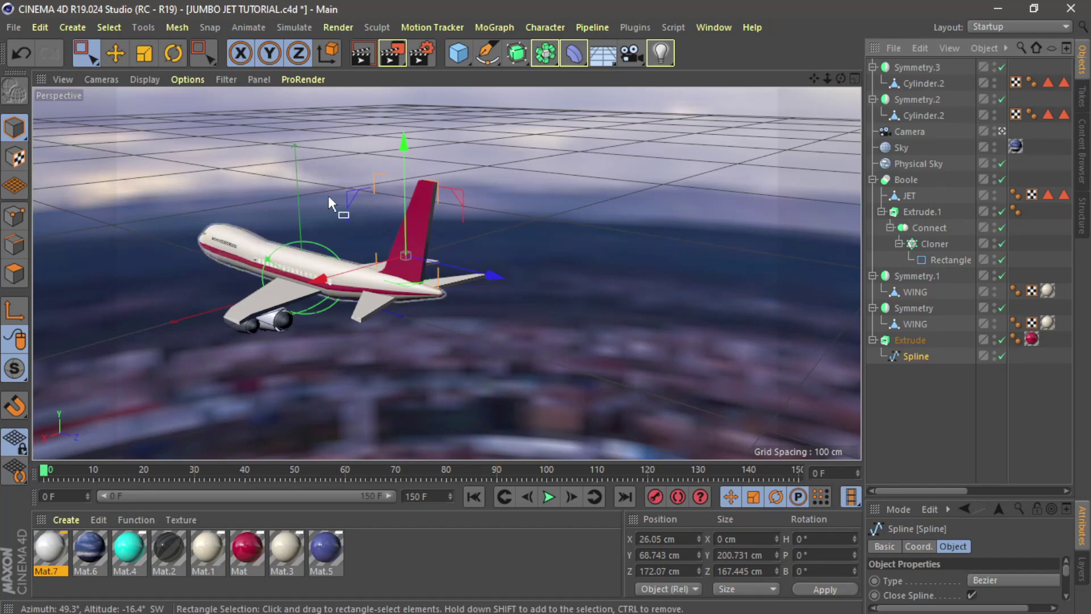
pyautogui.click(19, 219)
pyautogui.moveTo(842, 79); pyautogui.dragTo(1021, 402)
pyautogui.click(906, 341)
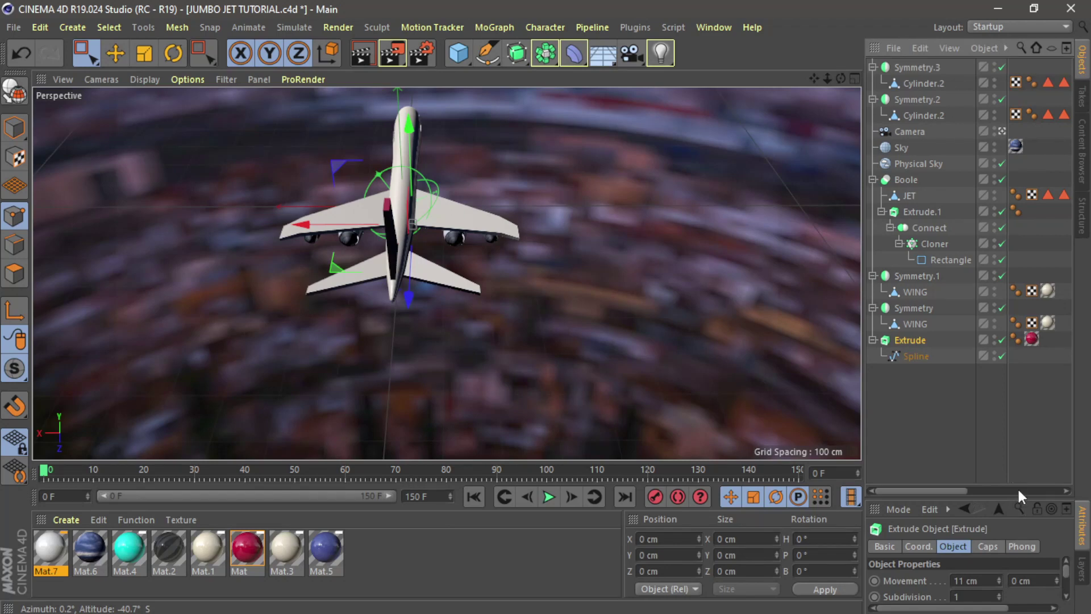
pyautogui.moveTo(1018, 501); pyautogui.dragTo(1017, 367)
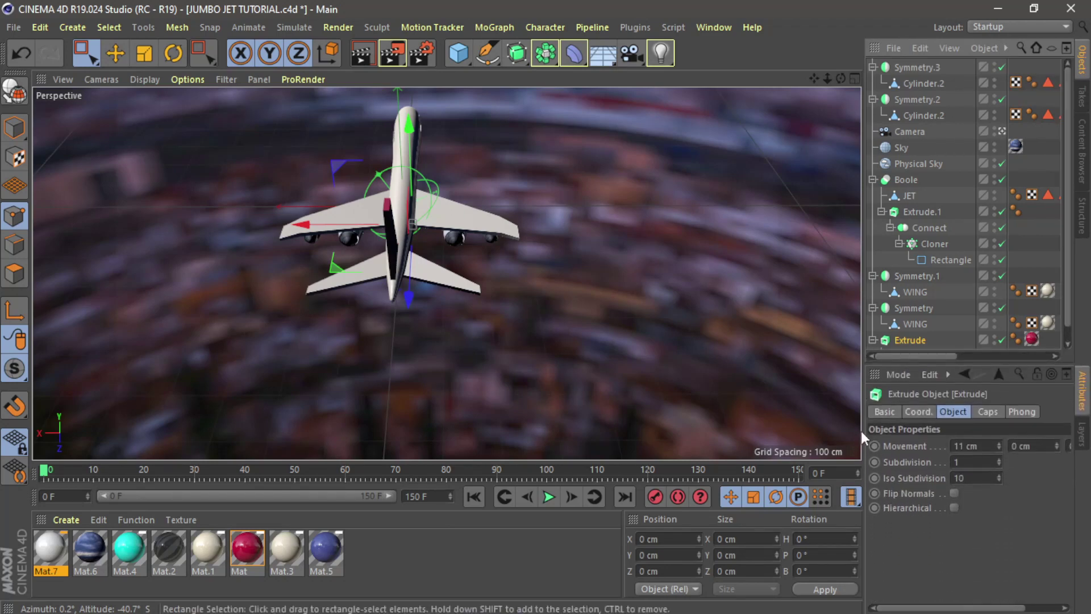
pyautogui.moveTo(860, 446); pyautogui.dragTo(717, 448)
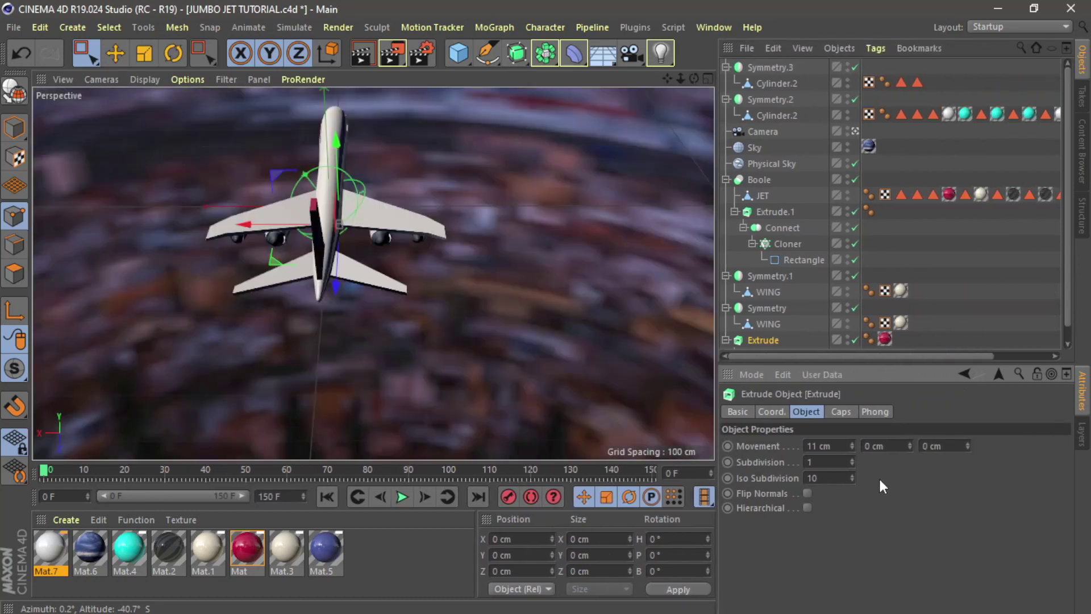
pyautogui.click(853, 449)
pyautogui.click(853, 448)
# Widen the viewport and test-render the whole jet from the side to check the tail.
pyautogui.moveTo(694, 79); pyautogui.dragTo(577, 77)
pyautogui.moveTo(672, 84); pyautogui.dragTo(687, 83)
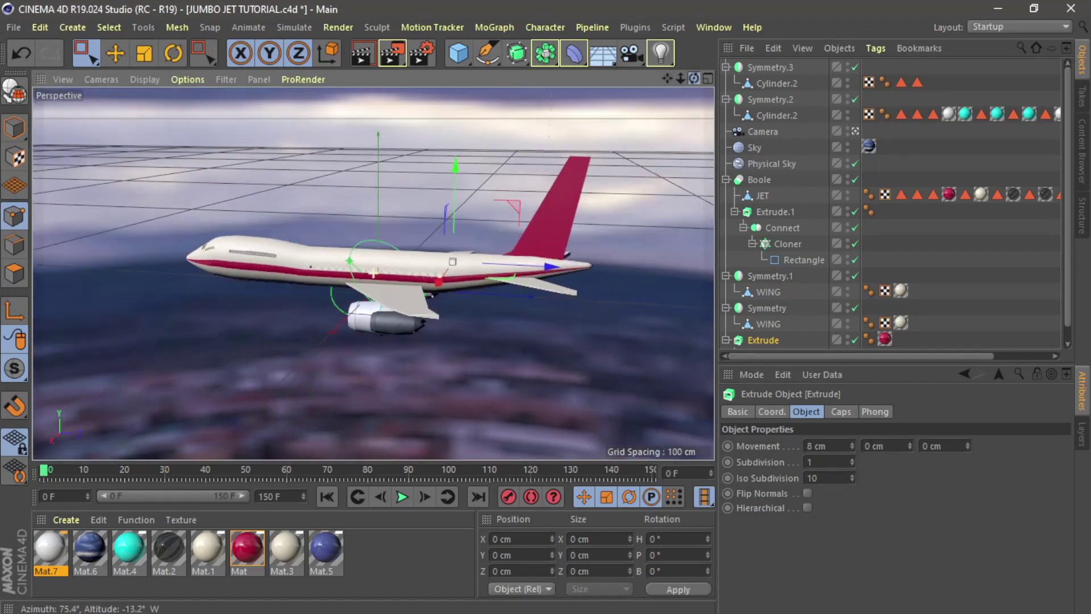
pyautogui.moveTo(717, 169); pyautogui.dragTo(822, 169)
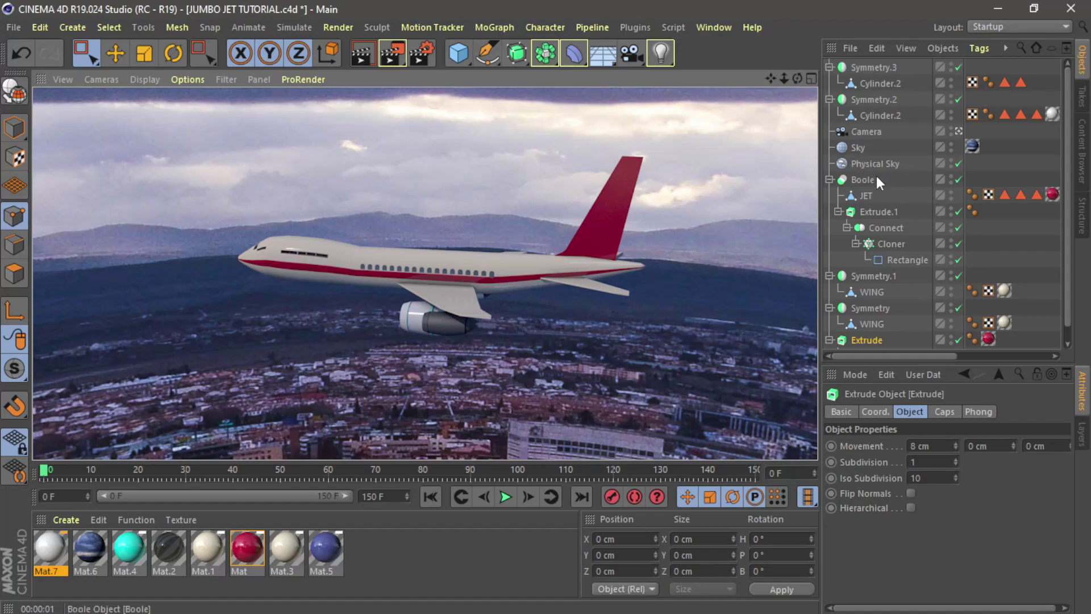
pyautogui.moveTo(795, 79); pyautogui.dragTo(789, 81)
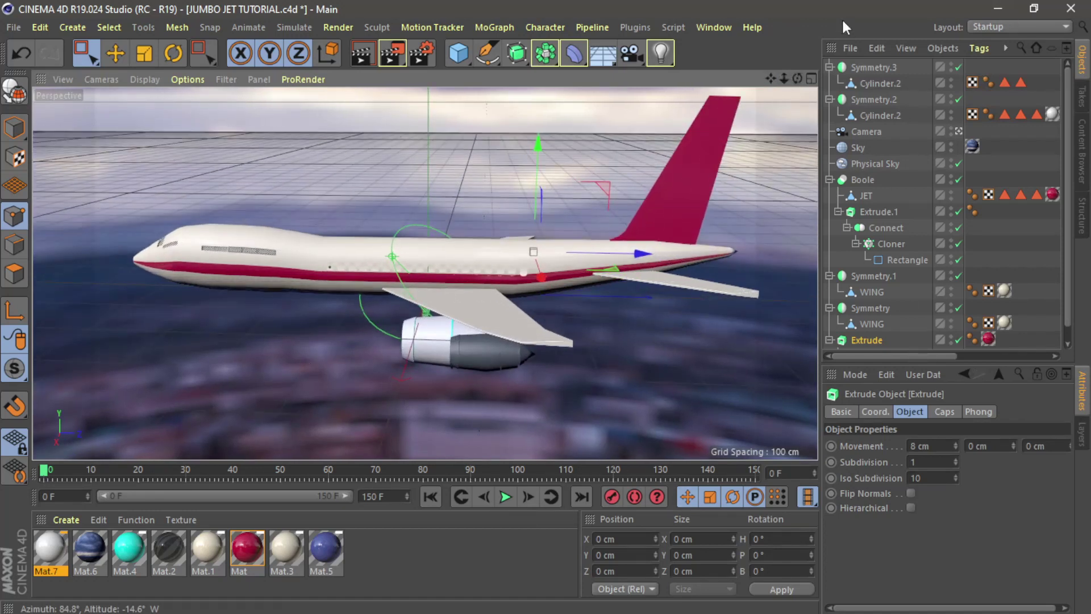
# Collapse the Symmetry.3, Symmetry.2 and Boole hierarchies and select the Camera object.
pyautogui.click(830, 68)
pyautogui.click(829, 84)
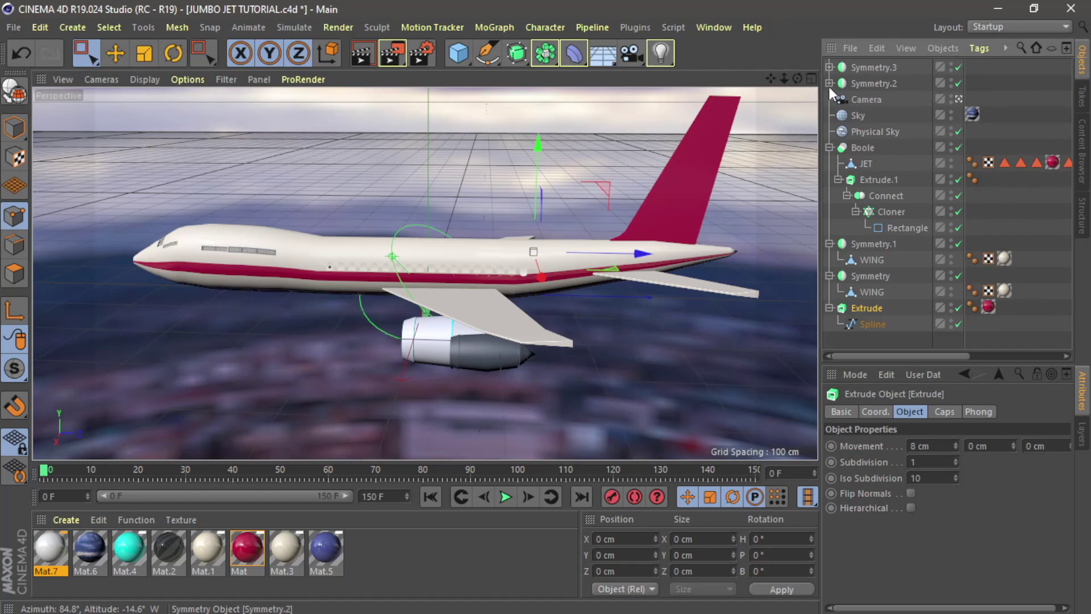
pyautogui.click(829, 148)
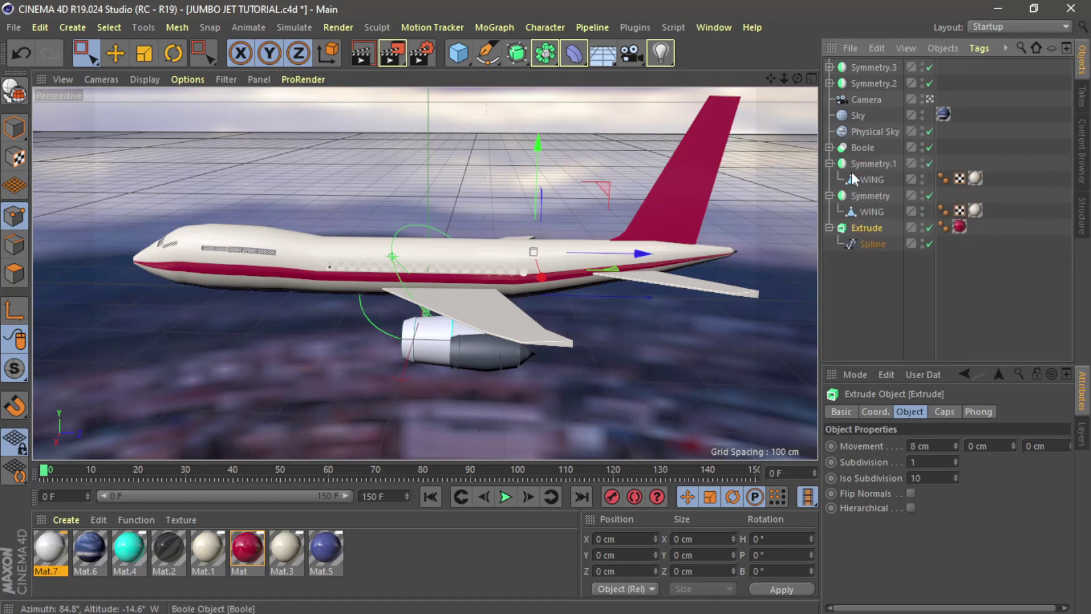
pyautogui.click(865, 99)
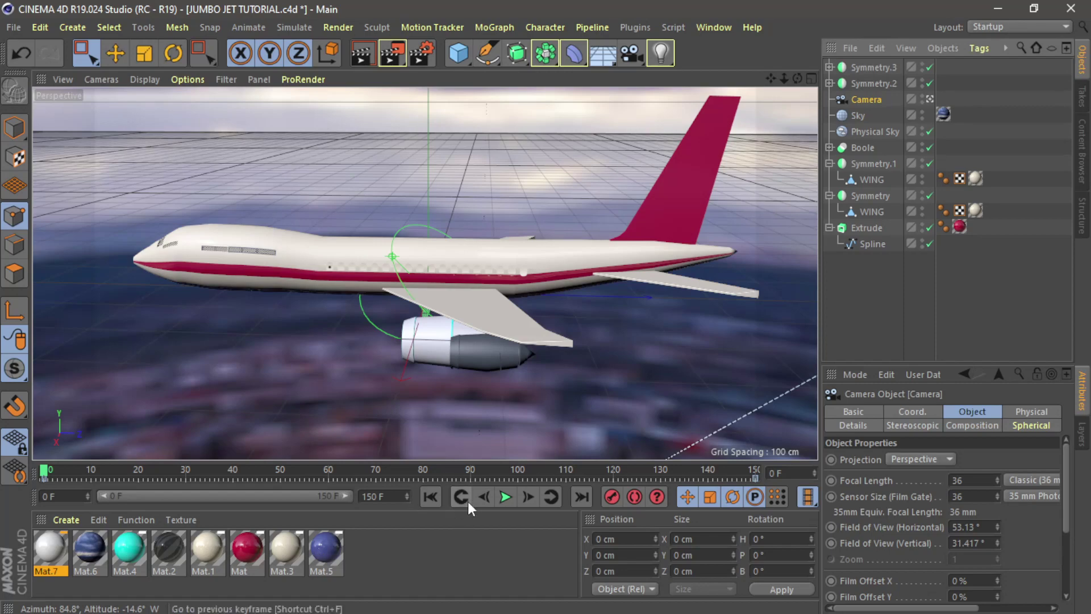
# Preview the camera animation twice, rewinding to frame 0 in between.
pyautogui.click(505, 496)
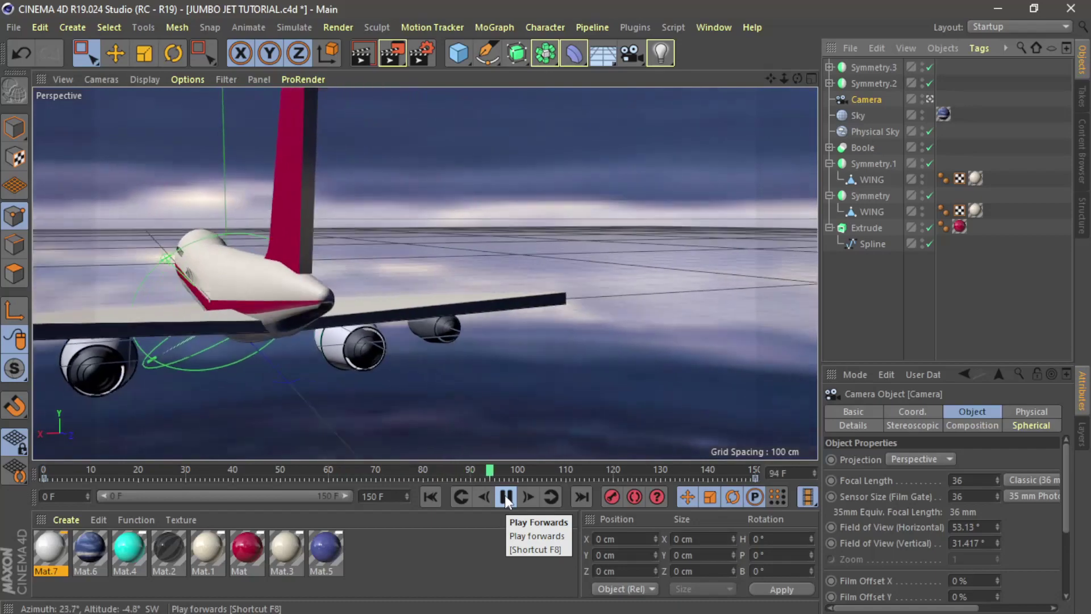
pyautogui.click(506, 497)
pyautogui.moveTo(558, 471); pyautogui.dragTo(19, 500)
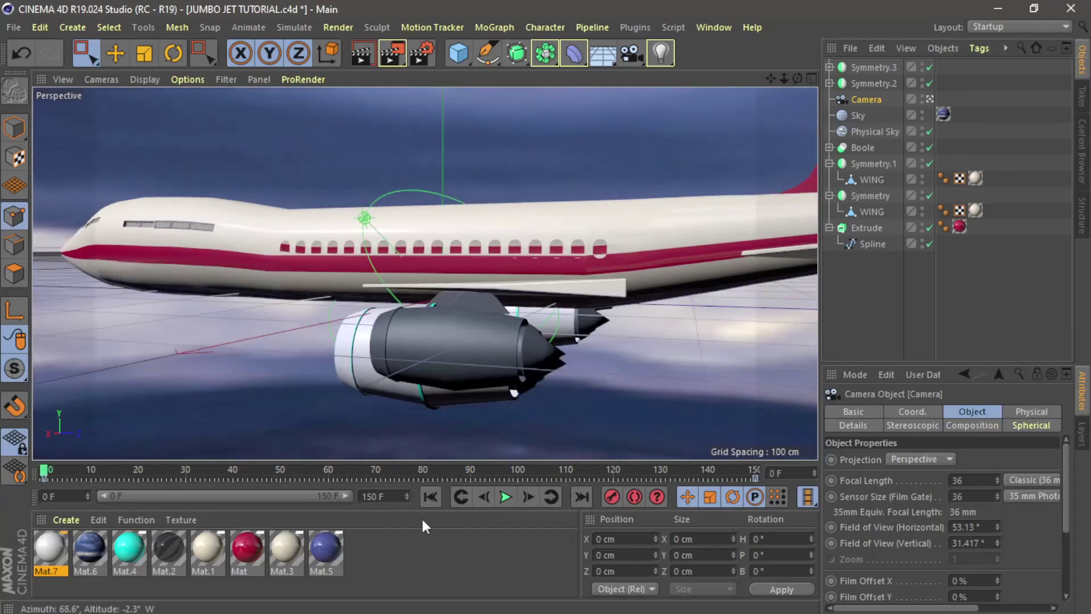
pyautogui.click(511, 500)
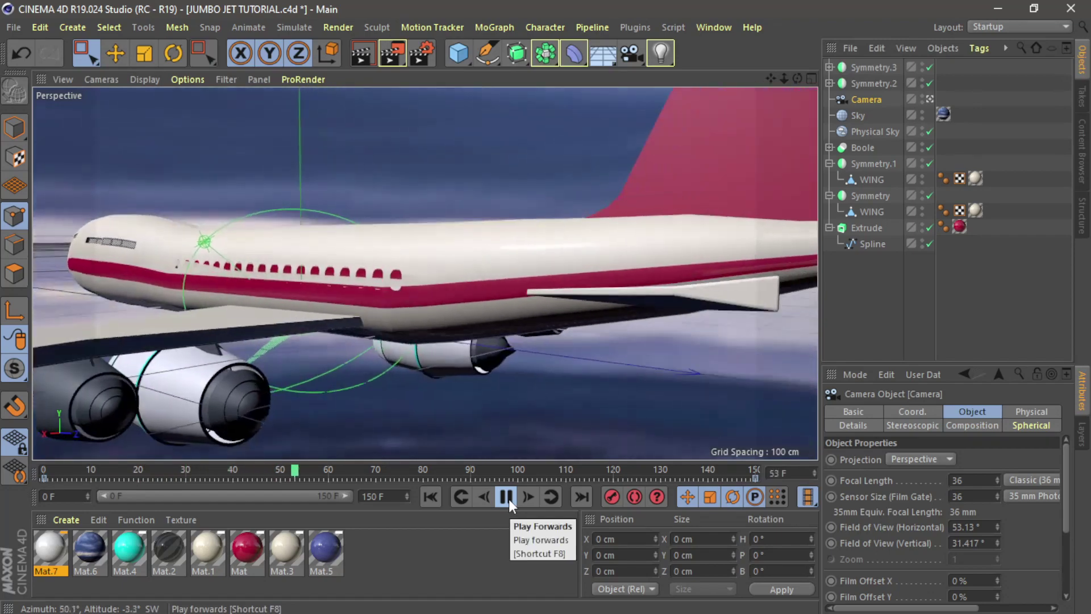
pyautogui.click(506, 497)
# Add a camera keyframe at frame 59 with the view orbited directly behind the jet, and return to frame 0.
pyautogui.moveTo(363, 473); pyautogui.dragTo(323, 476)
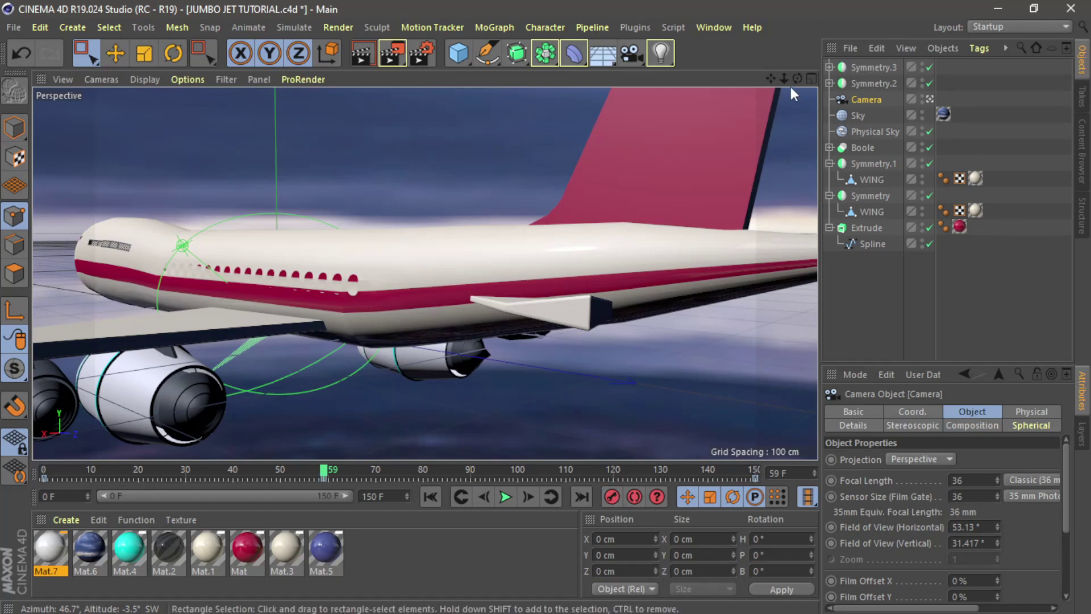
pyautogui.moveTo(797, 78); pyautogui.dragTo(727, 87)
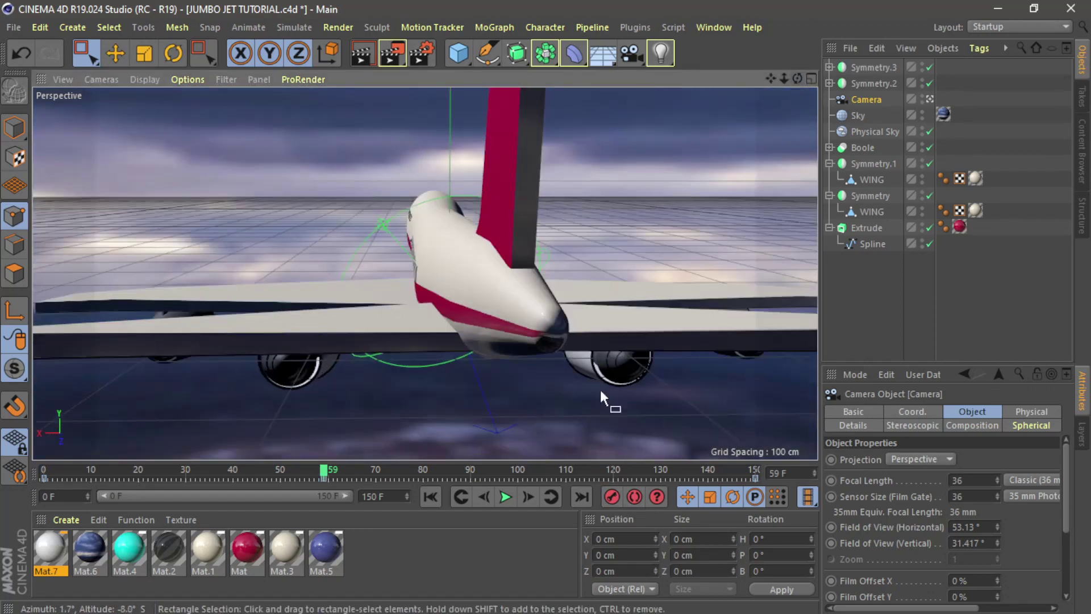
pyautogui.click(432, 501)
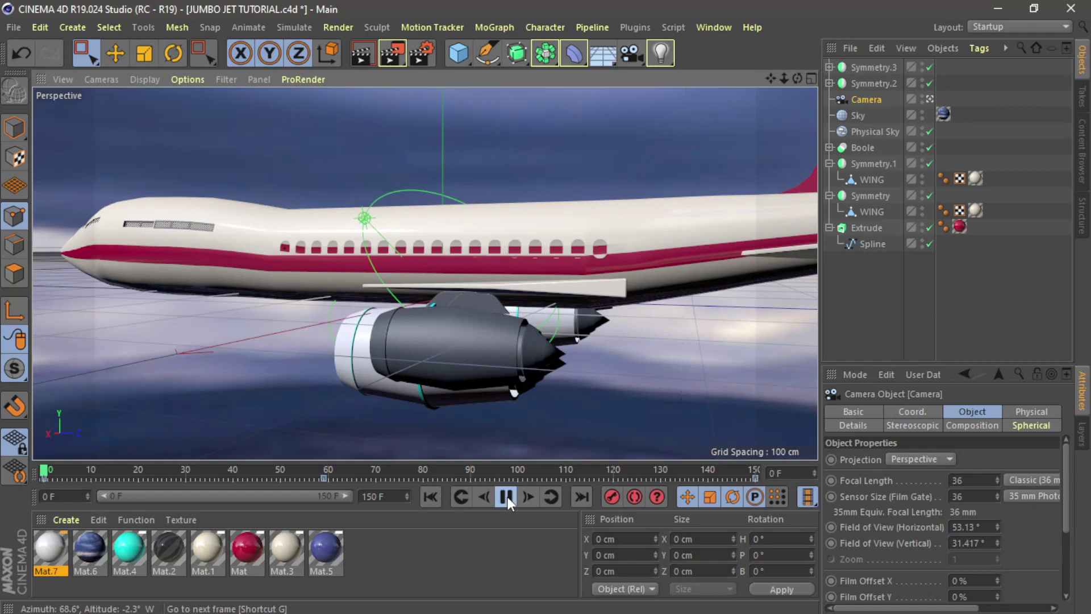
# Preview the camera animation up to frame 105, try a more distant view behind the jet, and return to frame 0.
pyautogui.click(506, 497)
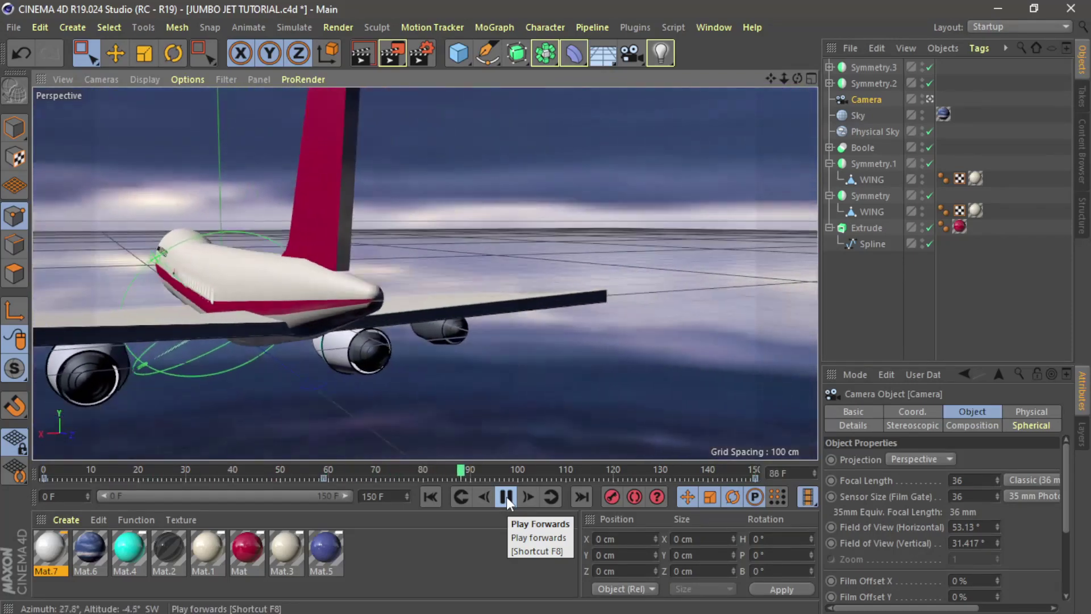
pyautogui.click(506, 497)
pyautogui.moveTo(784, 79); pyautogui.dragTo(665, 79)
pyautogui.moveTo(801, 79); pyautogui.dragTo(540, 398)
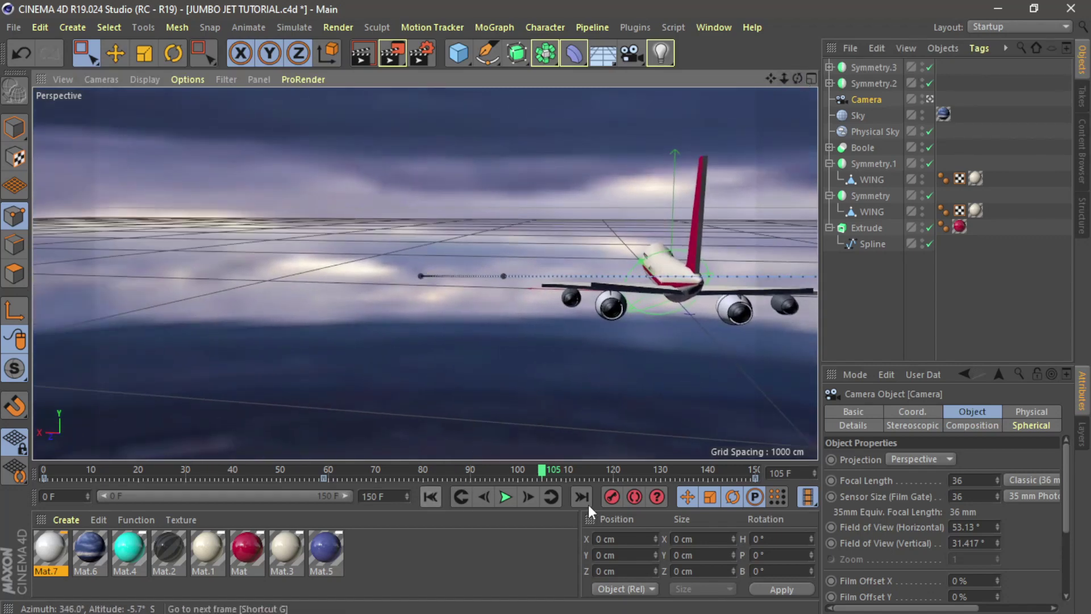
pyautogui.click(431, 497)
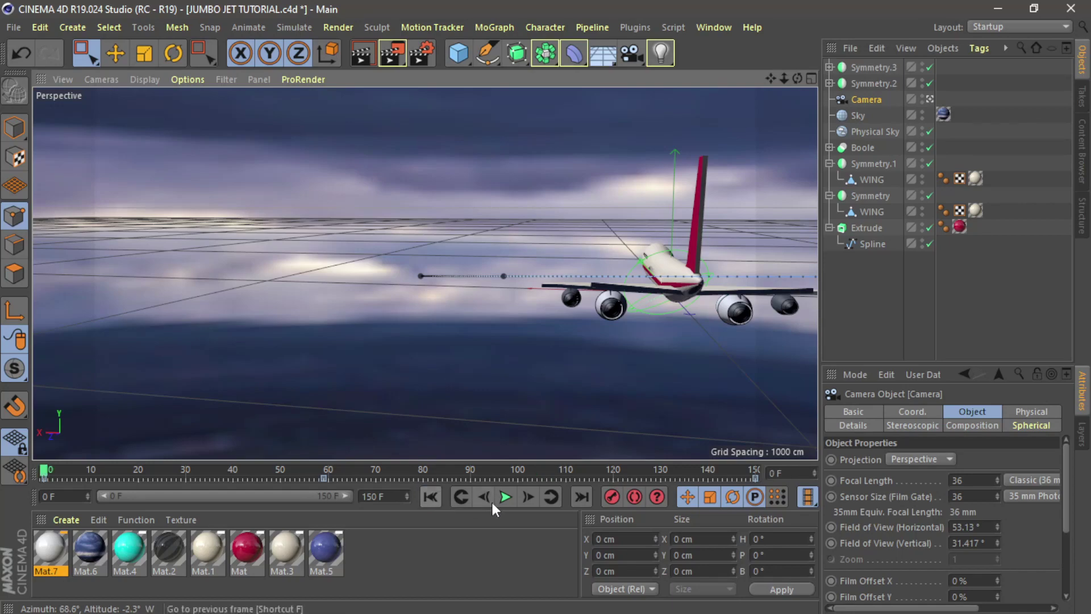
# Play to frame 100 and record a camera keyframe with the view pulled back and orbited behind the jet.
pyautogui.click(506, 498)
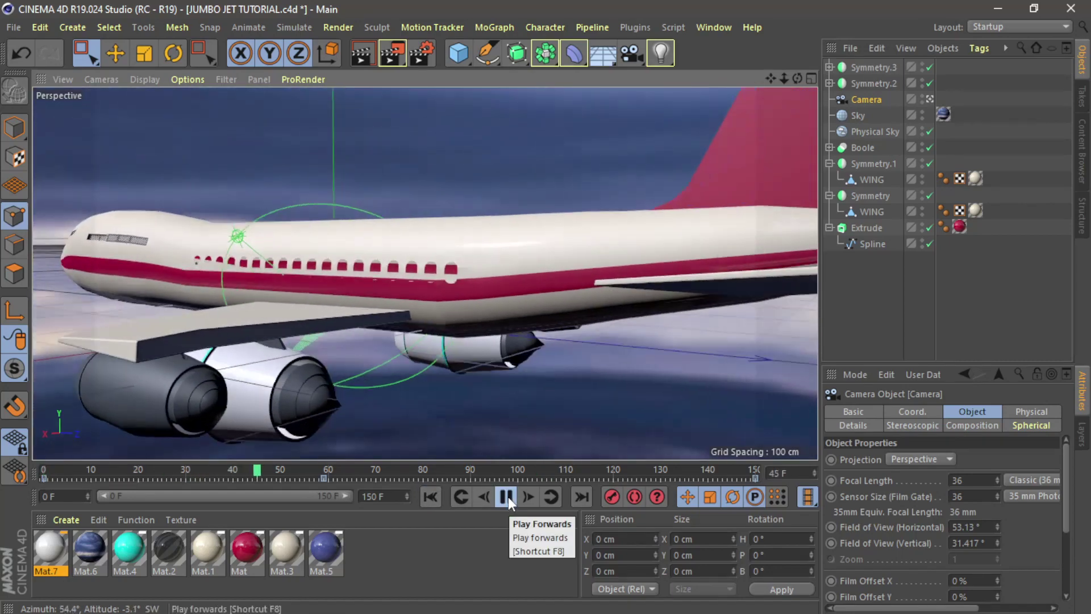
pyautogui.click(508, 497)
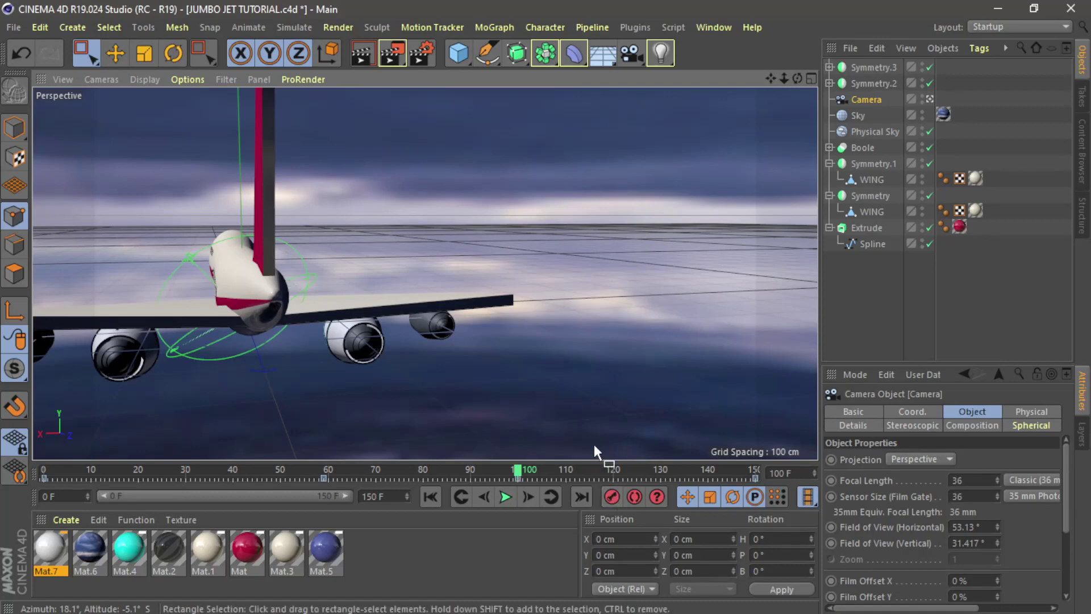
pyautogui.moveTo(784, 79)
pyautogui.mouseDown()
pyautogui.moveTo(778, 91)
pyautogui.moveTo(813, 80)
pyautogui.moveTo(710, 79)
pyautogui.moveTo(783, 80)
pyautogui.moveTo(773, 81)
pyautogui.moveTo(782, 93)
pyautogui.mouseUp()
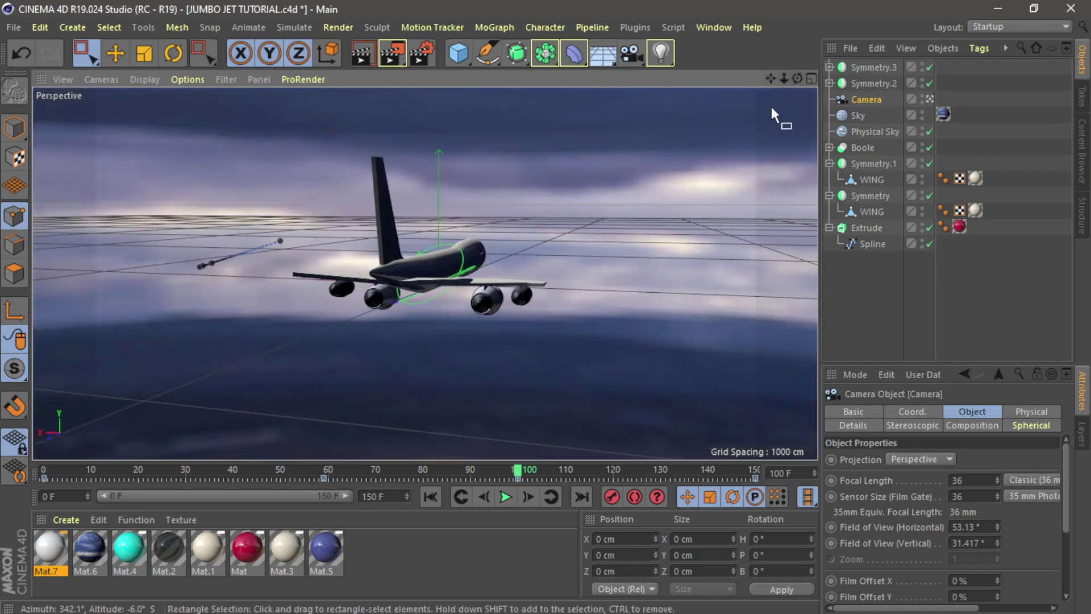
pyautogui.click(612, 499)
# Replay the animation's opening from frame 0 and undo the frame 100 camera keyframe.
pyautogui.click(430, 497)
pyautogui.click(507, 497)
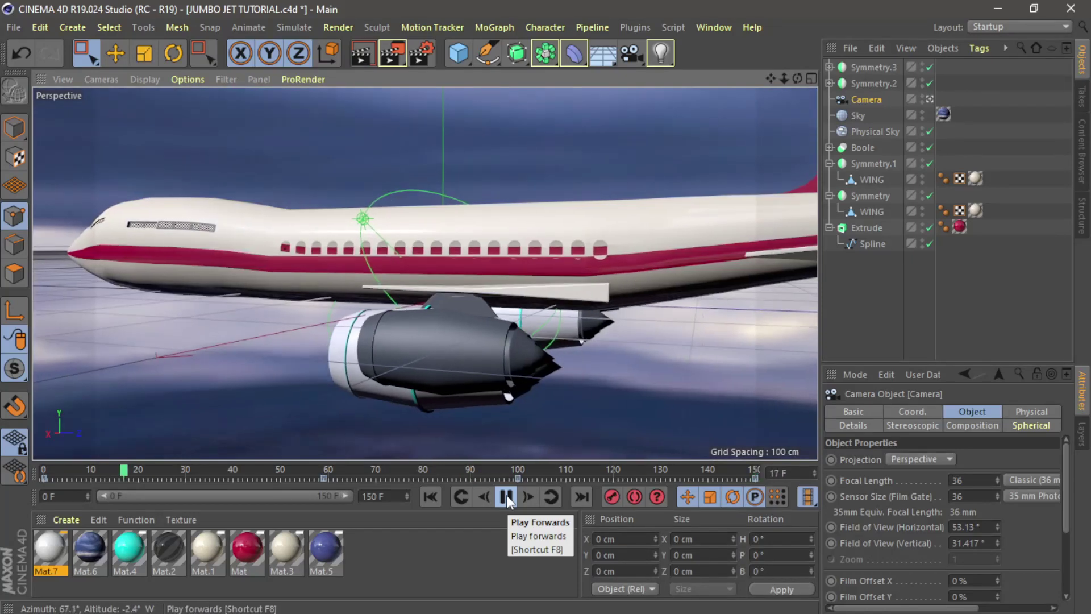
pyautogui.click(507, 497)
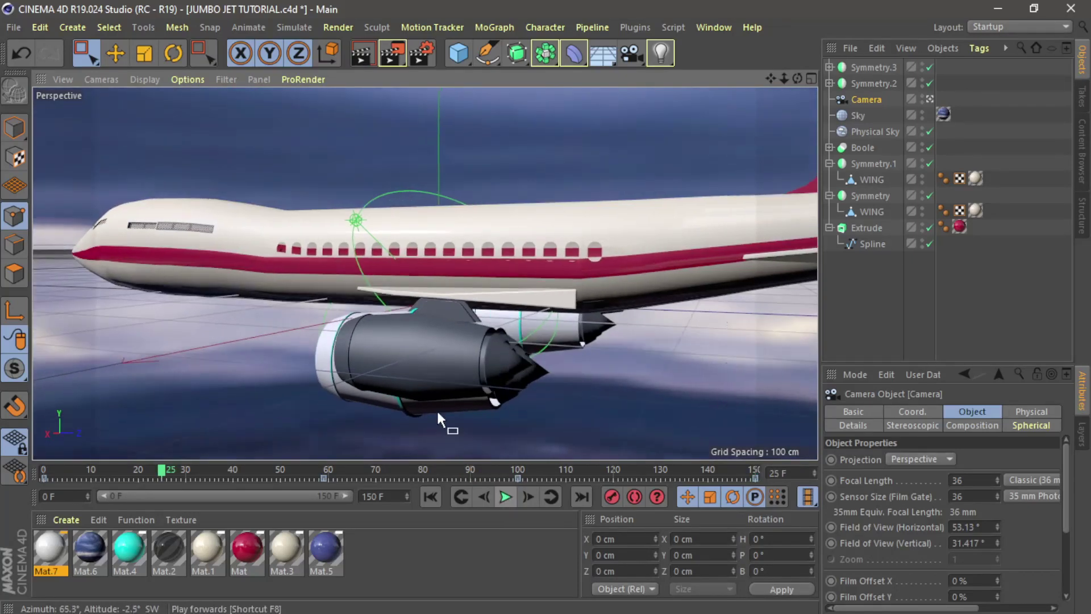
pyautogui.click(19, 57)
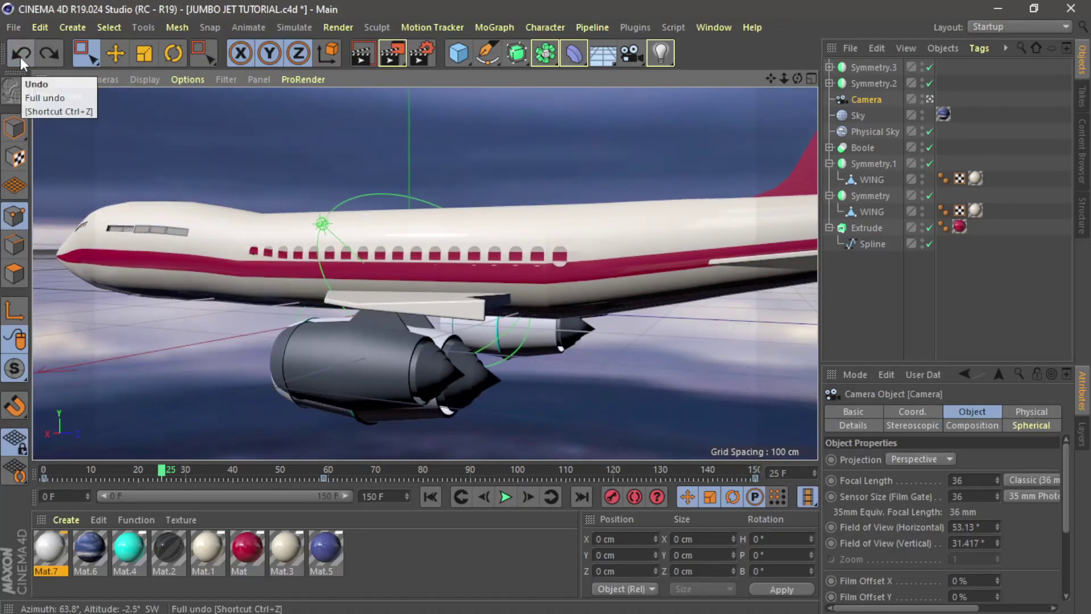
# Enable automatic keyframing and set a camera keyframe at frame 98 with the view orbited around the jet's rear.
pyautogui.click(632, 498)
pyautogui.moveTo(165, 471); pyautogui.dragTo(508, 488)
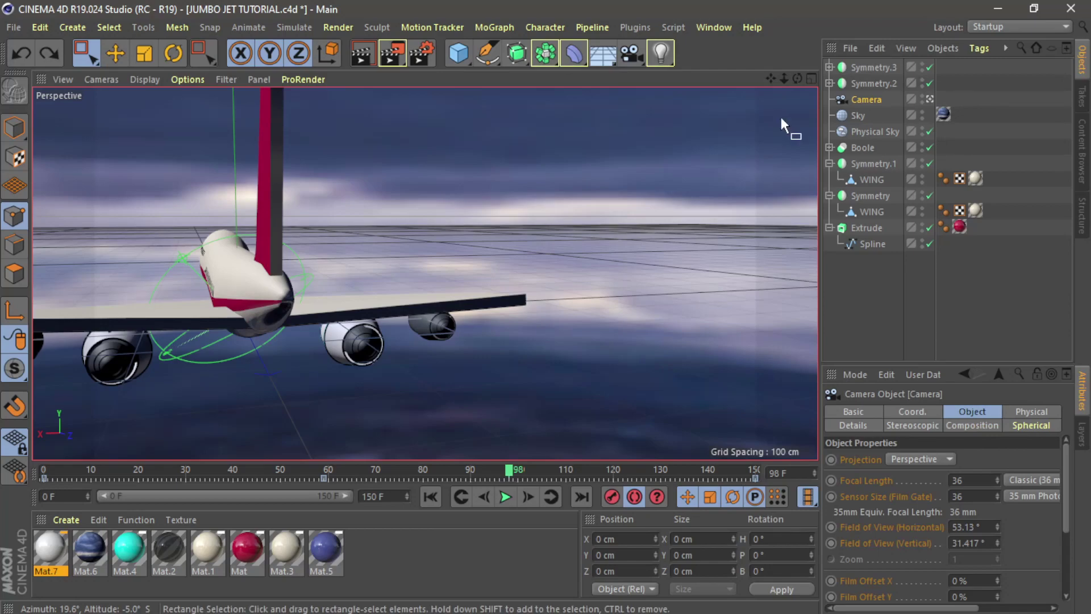
pyautogui.moveTo(784, 79); pyautogui.dragTo(711, 80)
pyautogui.moveTo(797, 77); pyautogui.dragTo(695, 63)
pyautogui.moveTo(797, 78)
pyautogui.mouseDown()
pyautogui.moveTo(425, 274)
pyautogui.moveTo(784, 77)
pyautogui.mouseUp()
# Set a camera keyframe at frame 121 looking down on the jet from above, and return to frame 0.
pyautogui.moveTo(512, 471); pyautogui.dragTo(618, 477)
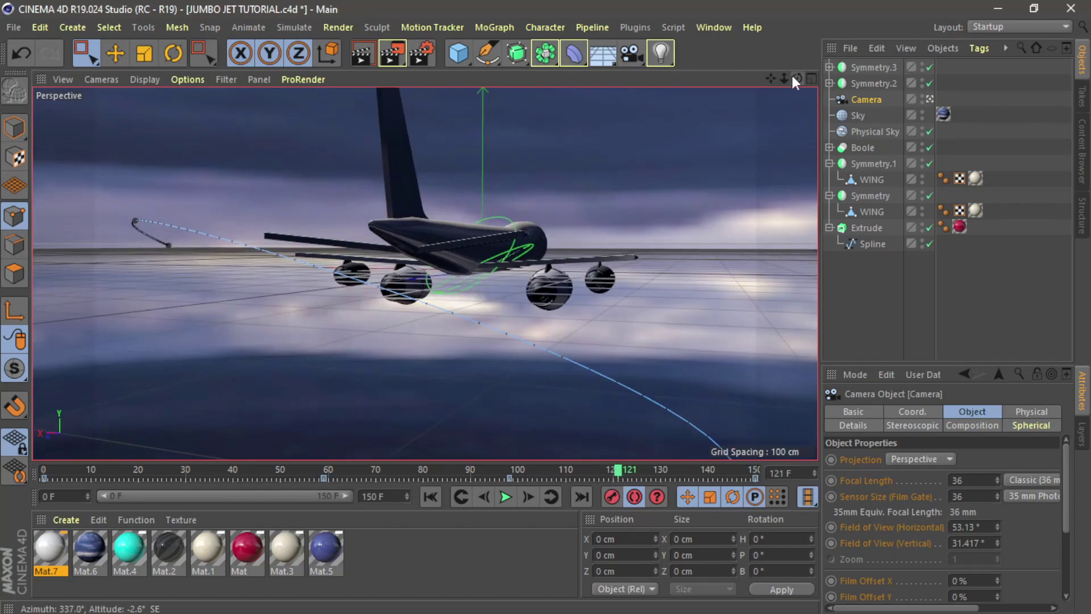
pyautogui.moveTo(798, 77); pyautogui.dragTo(425, 274)
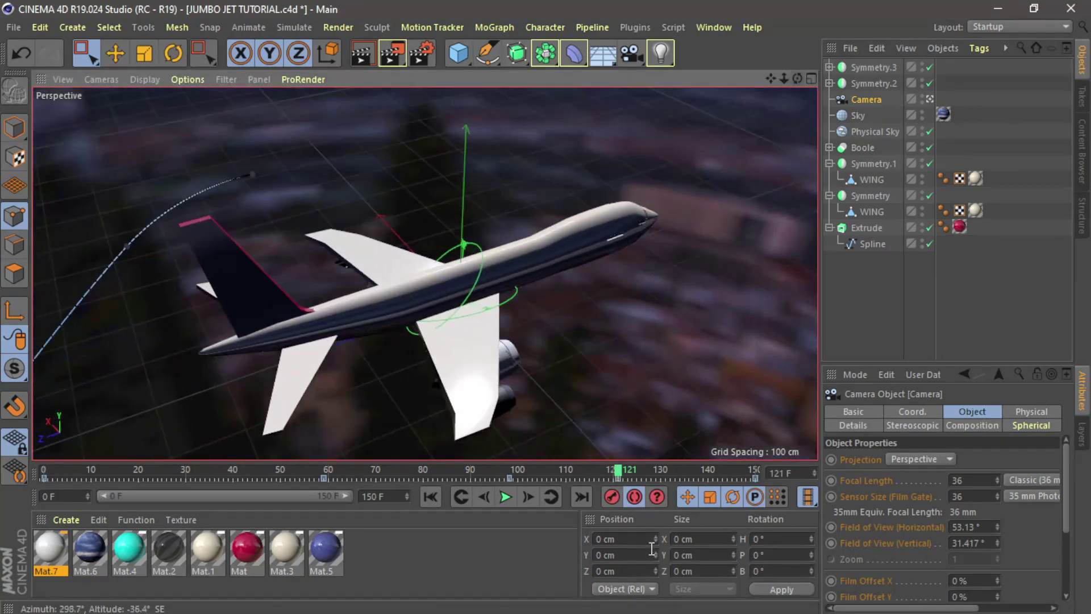
pyautogui.click(435, 501)
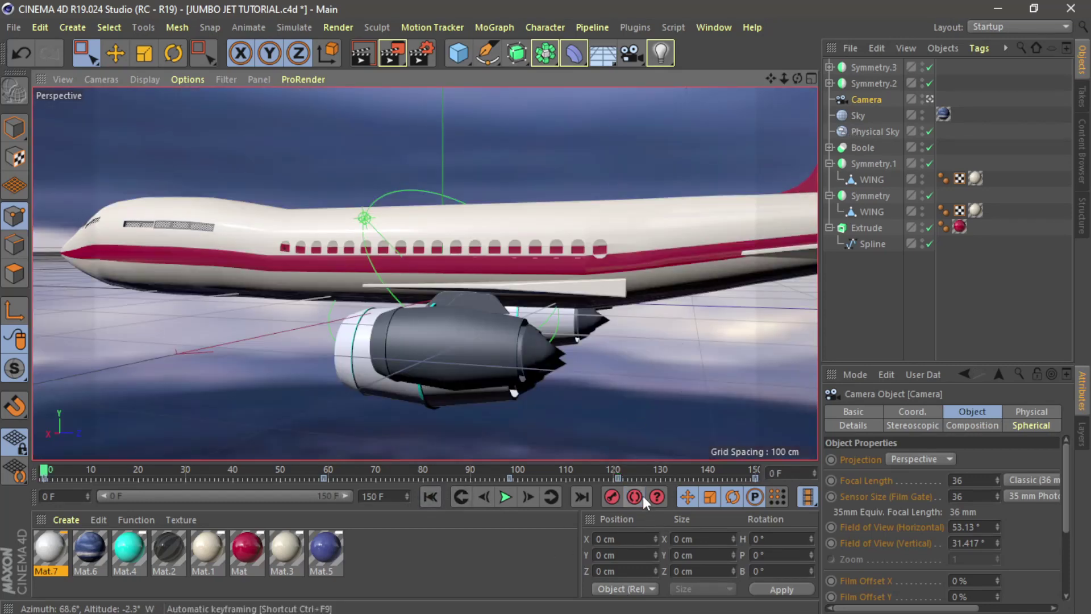
# Preview the start of the camera animation and delete the camera keyframe at frame 121.
pyautogui.click(505, 497)
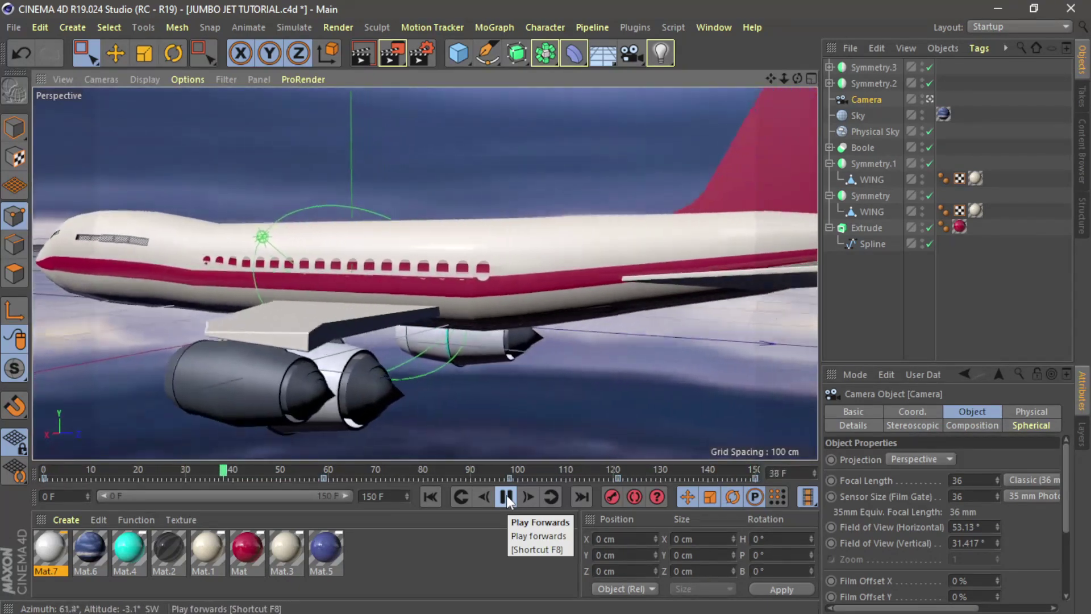
pyautogui.click(506, 497)
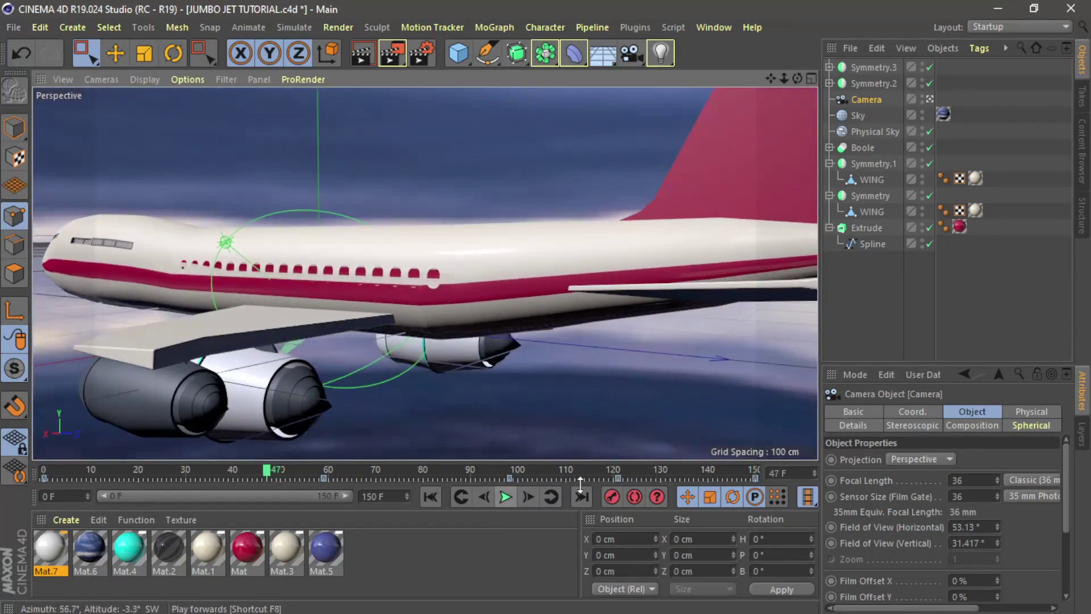
pyautogui.click(617, 478)
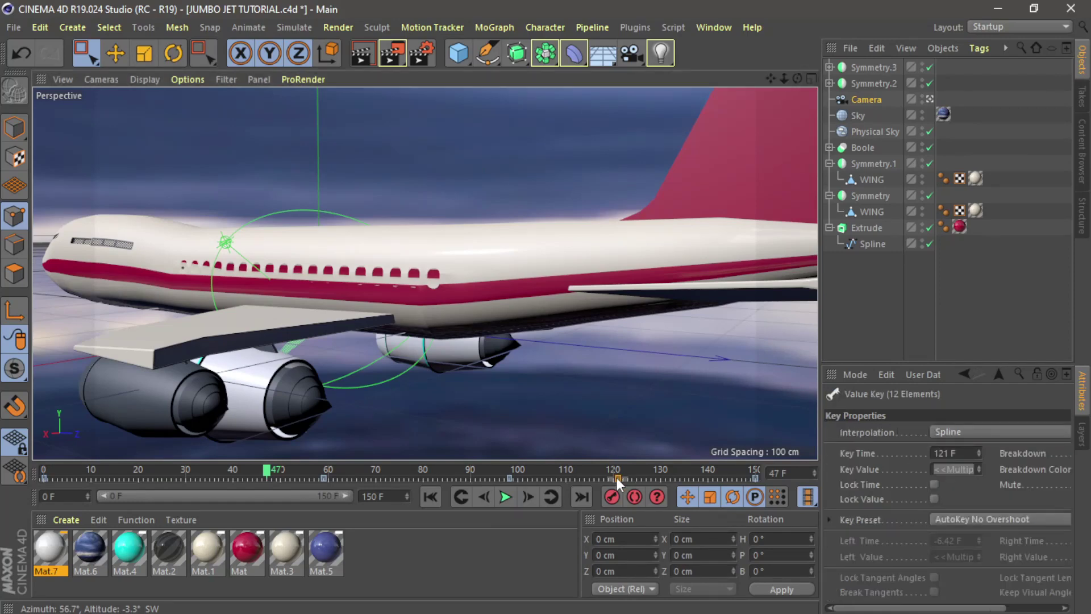
pyautogui.press('Delete')
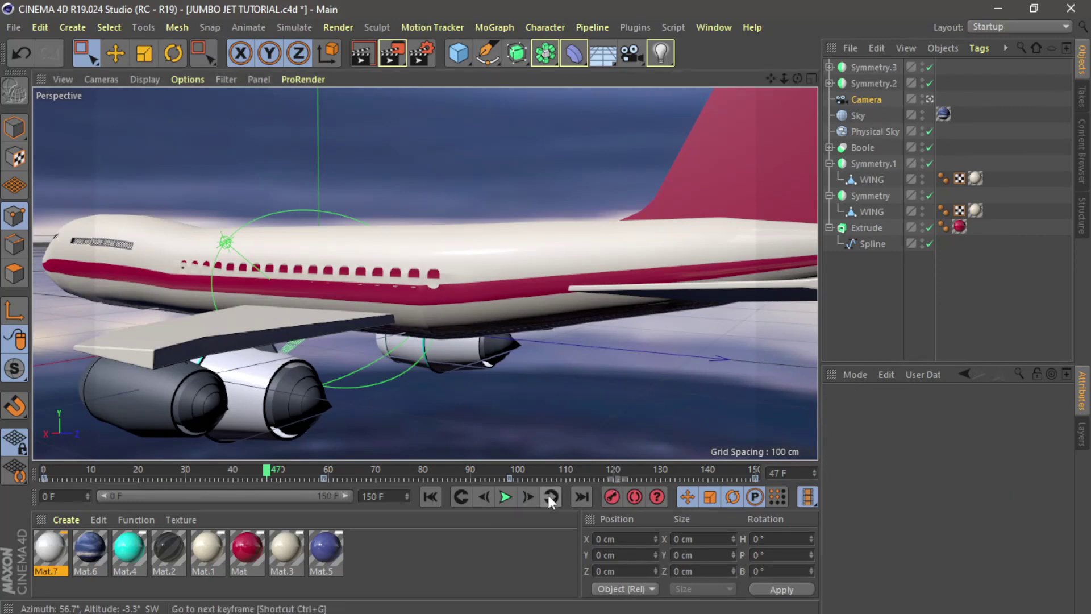
# Continue the playback to frame 99 and delete the camera keyframe at frame 98.
pyautogui.click(506, 496)
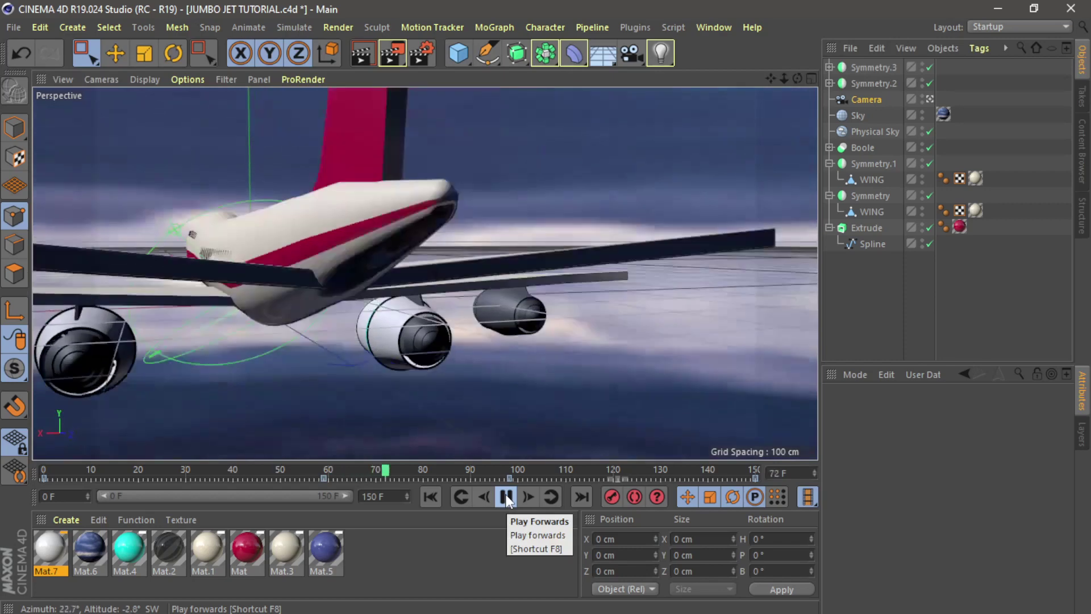
pyautogui.click(510, 479)
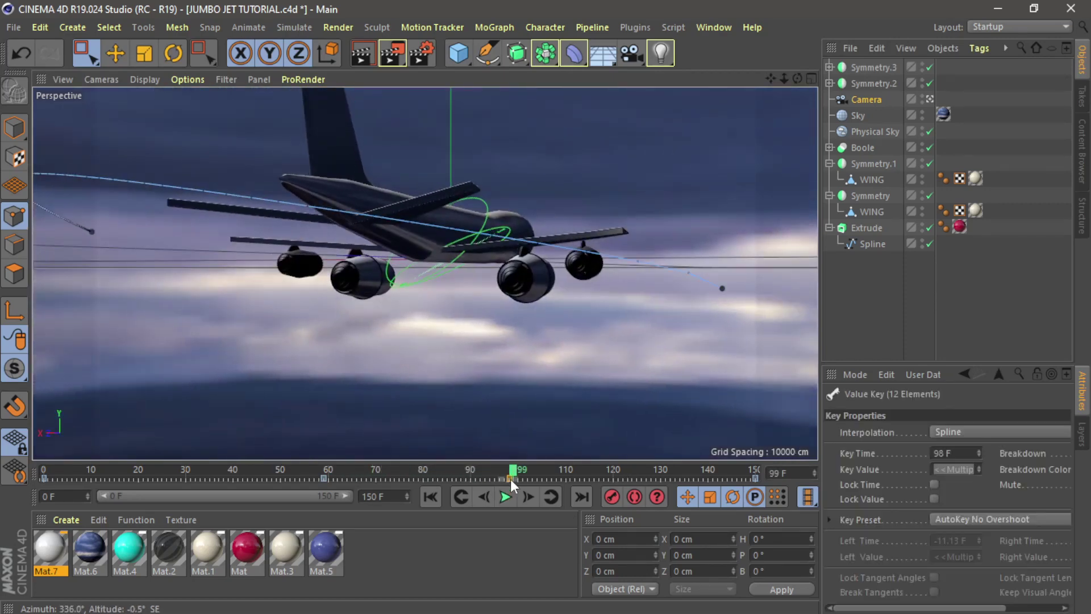
pyautogui.press('Delete')
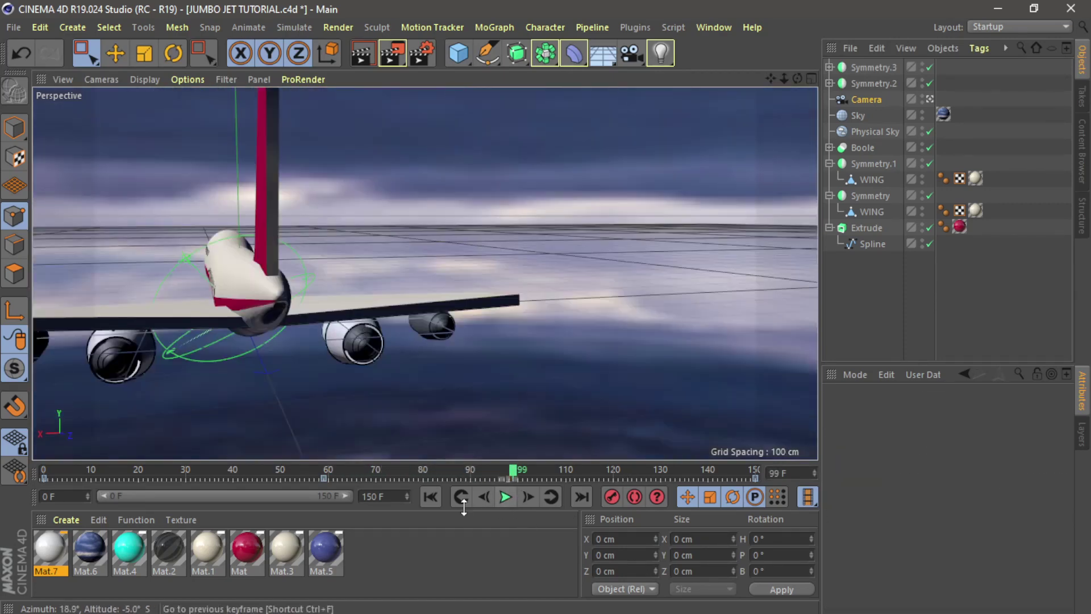
# Preview the cleaned-up camera animation from frame 0 and stop at frame 125.
pyautogui.click(430, 497)
pyautogui.click(506, 496)
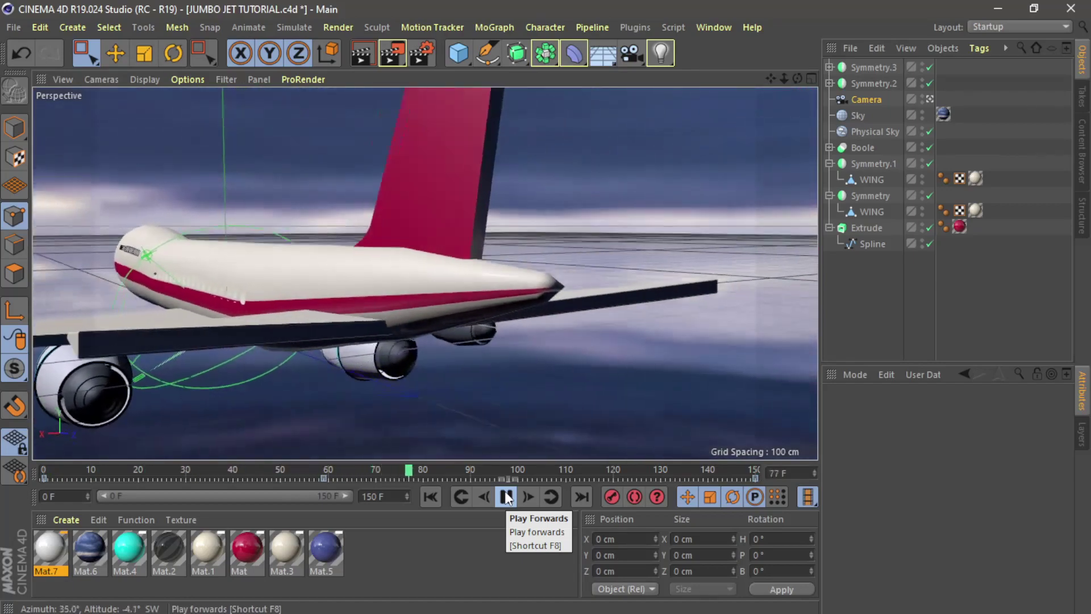
pyautogui.click(505, 497)
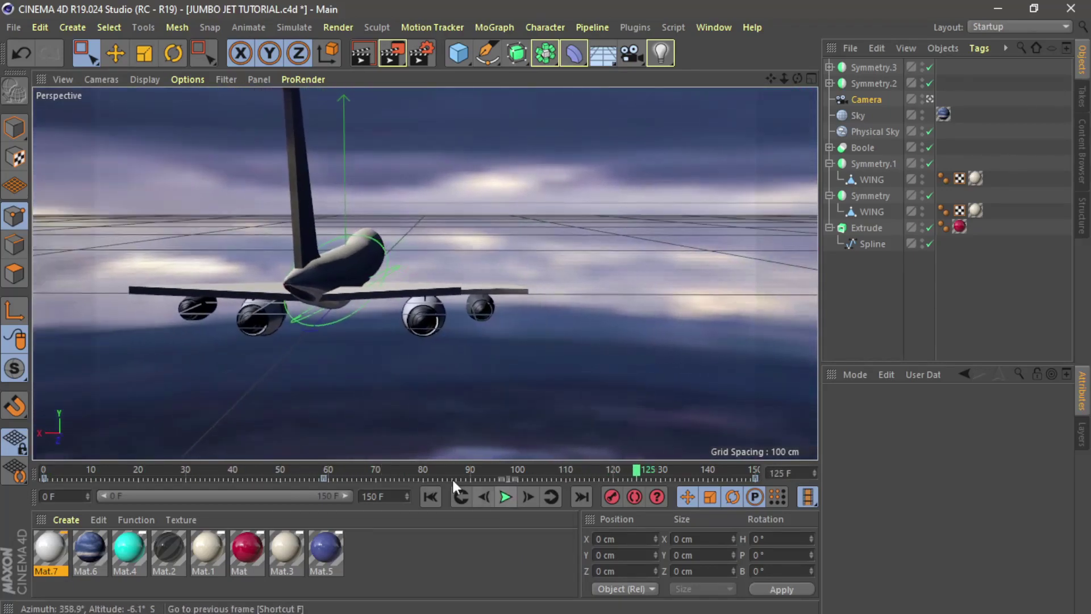
# Test-render frame 125 with the view pulled far back behind the jet.
pyautogui.moveTo(784, 79); pyautogui.dragTo(699, 78)
pyautogui.click(366, 56)
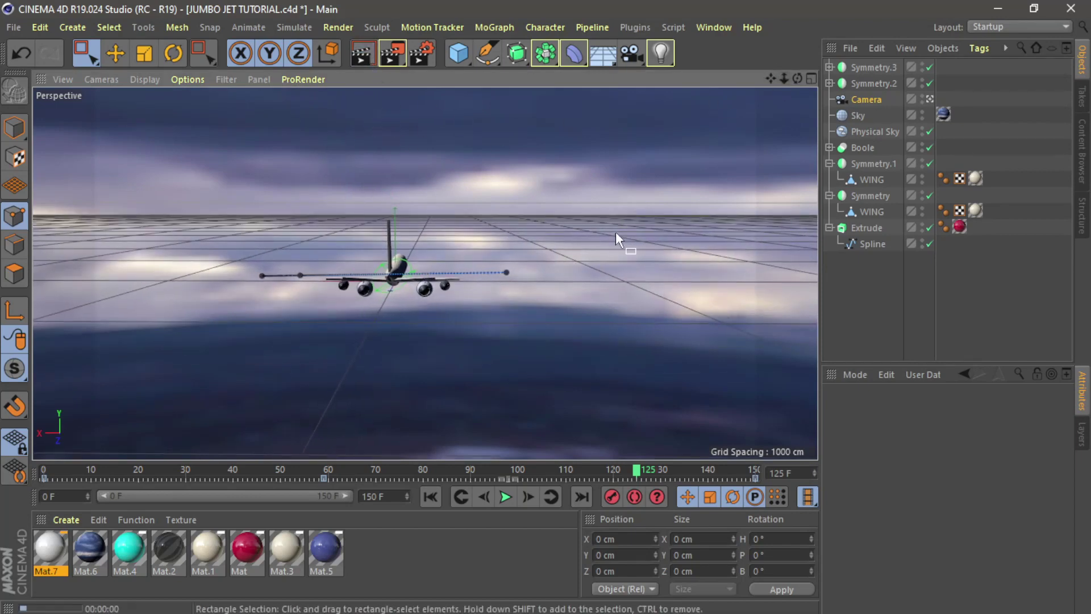
pyautogui.hotkey('ctrl', 'r')
# Test-render the jet against the sky from its rear side at two distances, and bring the view closer again.
pyautogui.moveTo(797, 79); pyautogui.dragTo(699, 78)
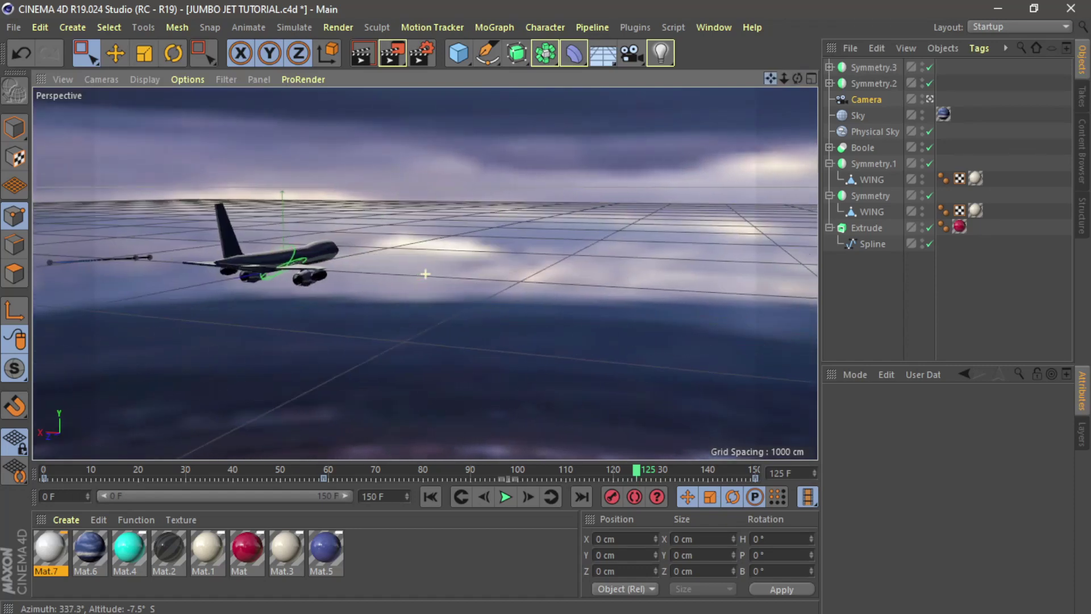
pyautogui.moveTo(796, 81); pyautogui.dragTo(764, 83)
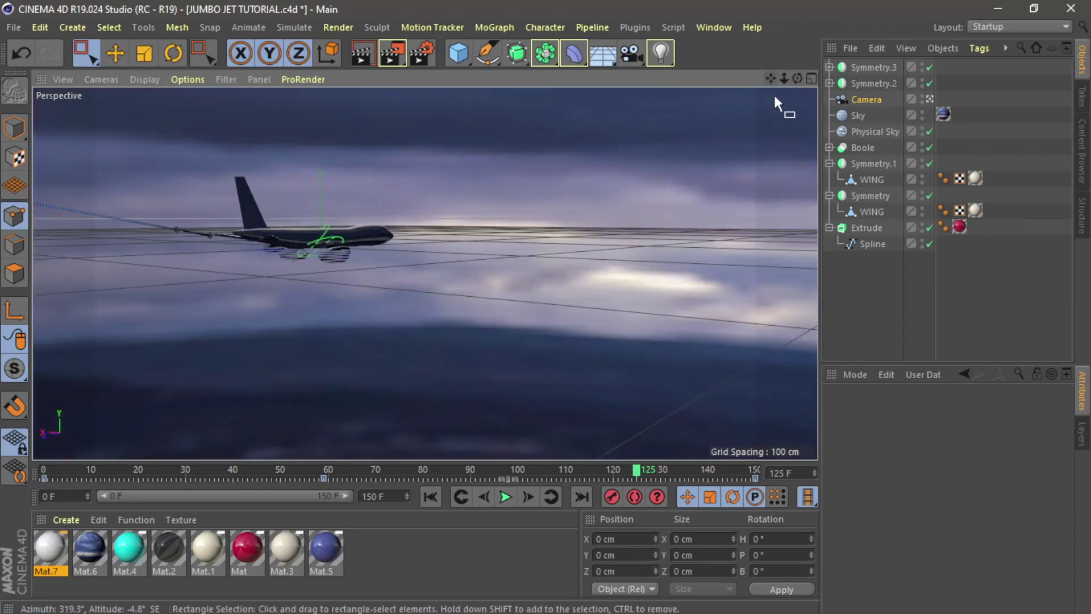
pyautogui.click(362, 53)
pyautogui.moveTo(799, 79); pyautogui.dragTo(620, 74)
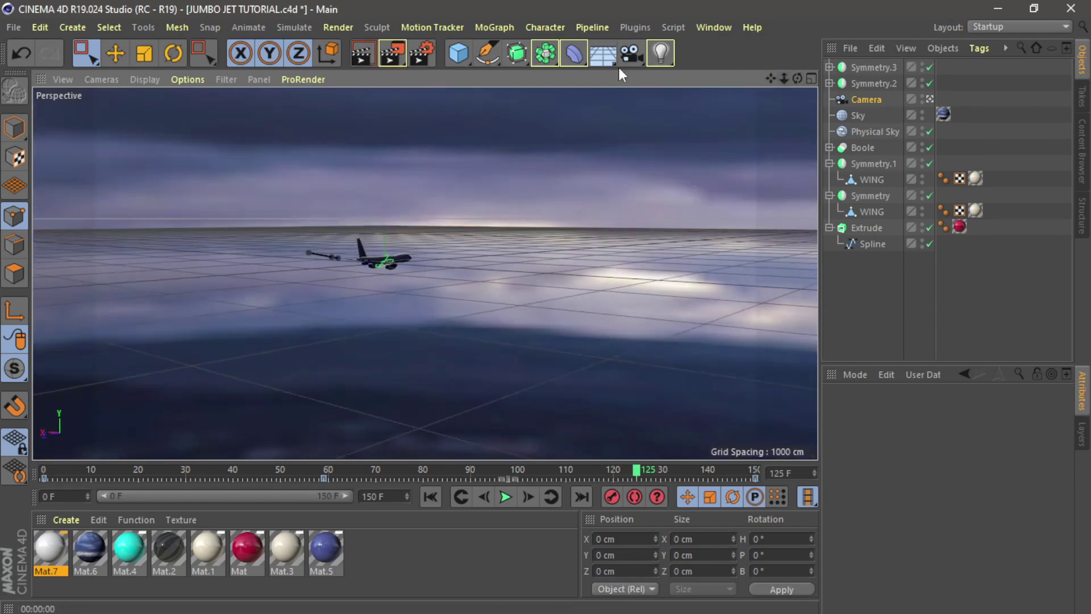
pyautogui.click(363, 53)
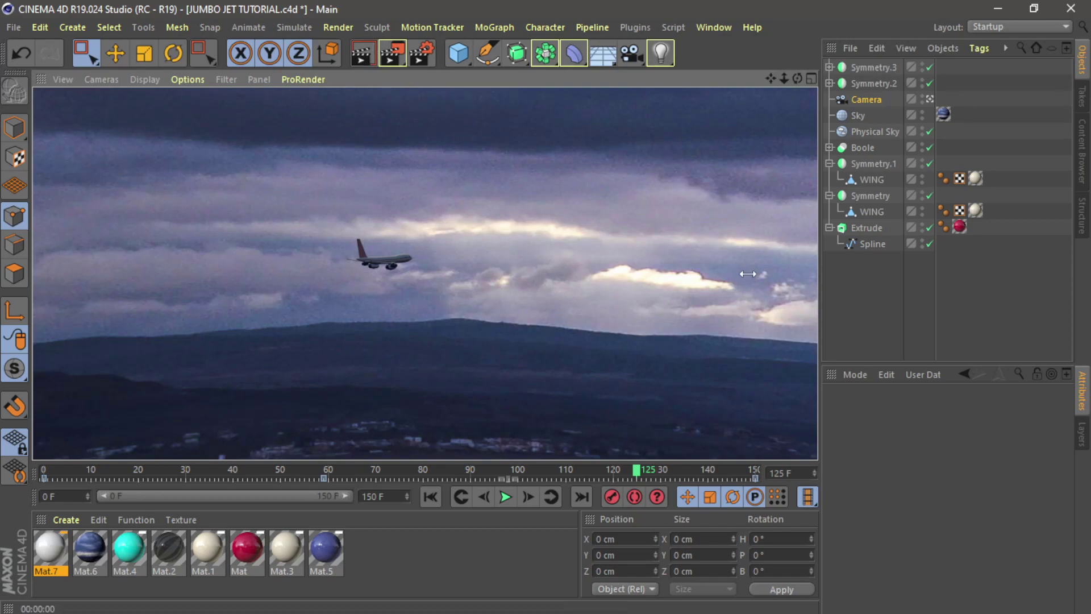
pyautogui.moveTo(783, 78)
pyautogui.mouseDown()
pyautogui.moveTo(886, 79)
pyautogui.moveTo(781, 80)
pyautogui.mouseUp()
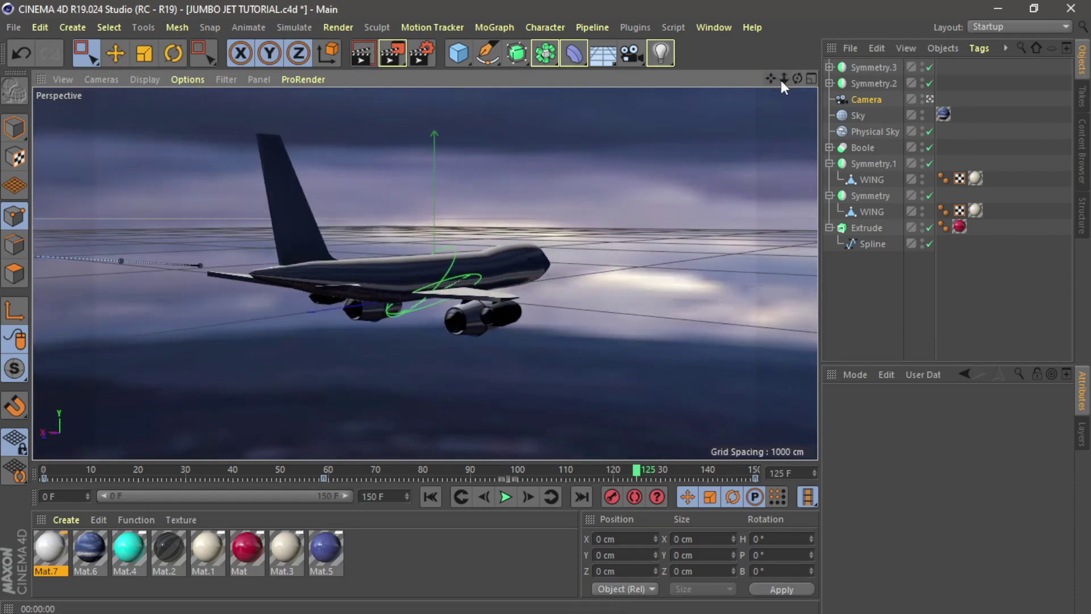